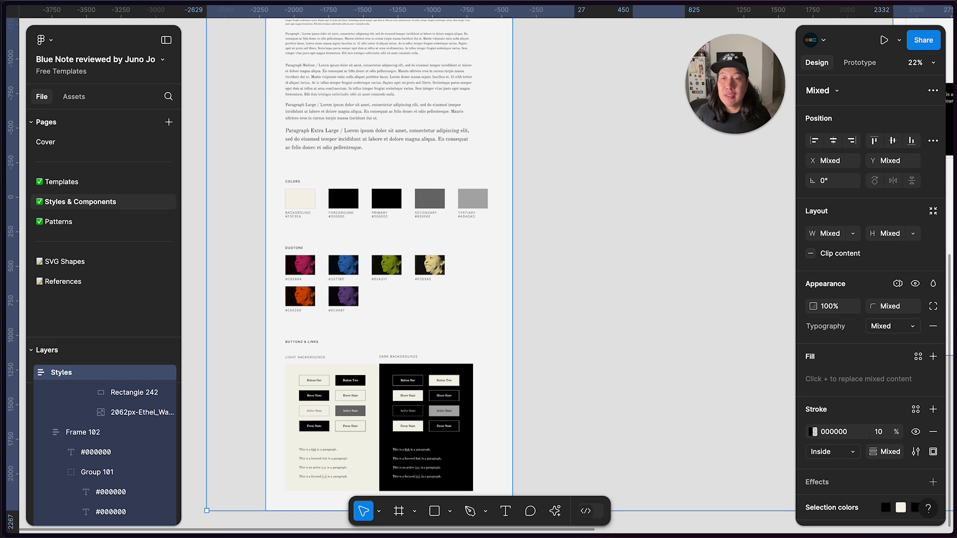
Examine the duotone swatches and the button and link states for light and dark backgrounds in the style guide
scroll(582, 287, "up", 5)
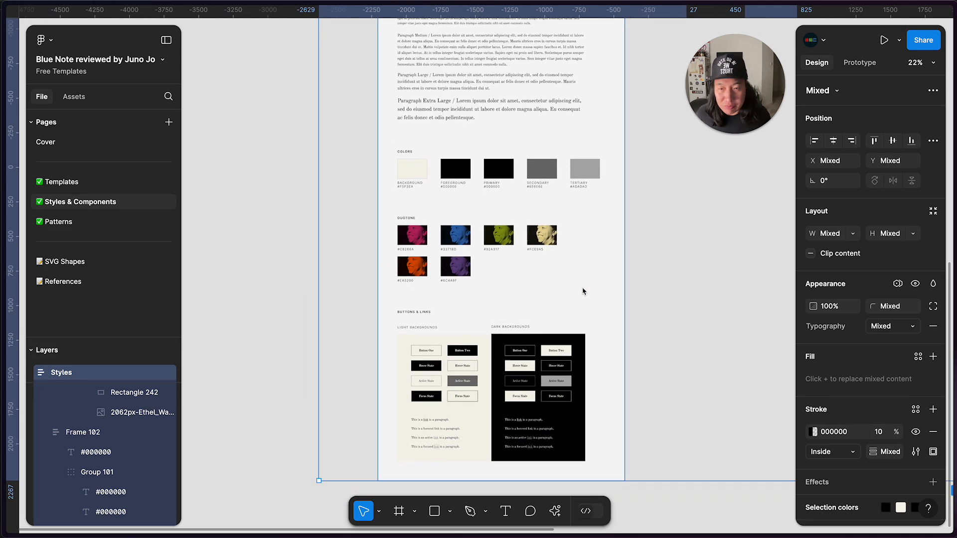
scroll(583, 291, "down", 4)
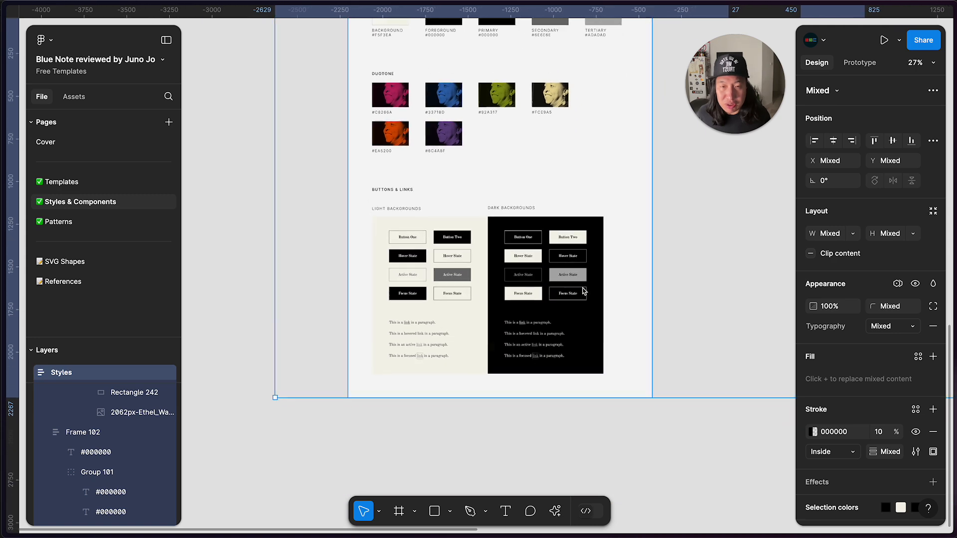
scroll(583, 291, "up", 6)
scroll(583, 290, "down", 5)
scroll(555, 279, "up", 5)
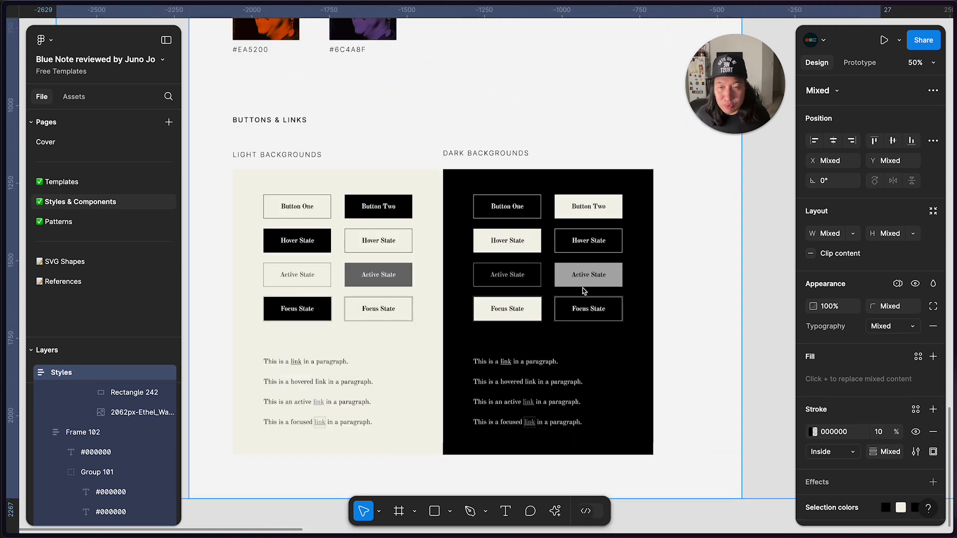
scroll(435, 275, "down", 1)
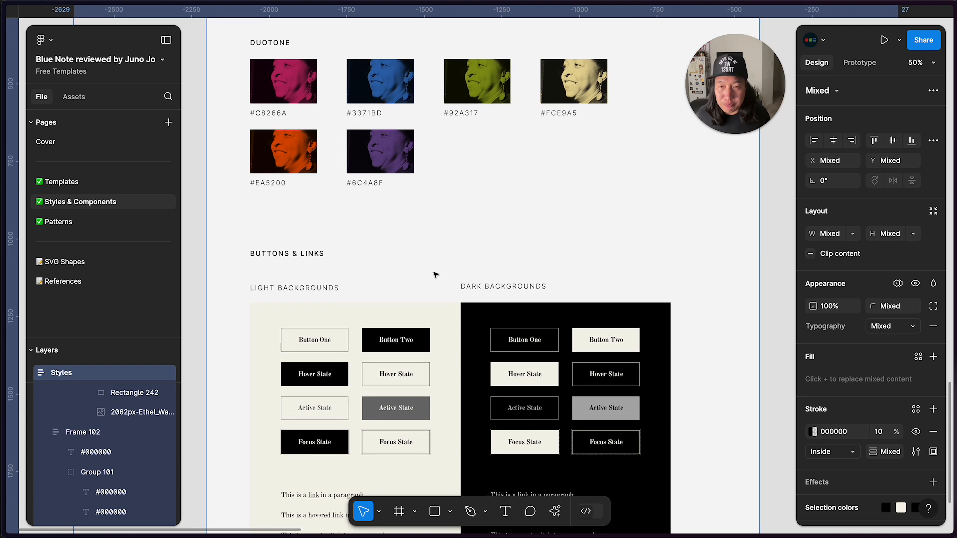
scroll(309, 383, "down", 3)
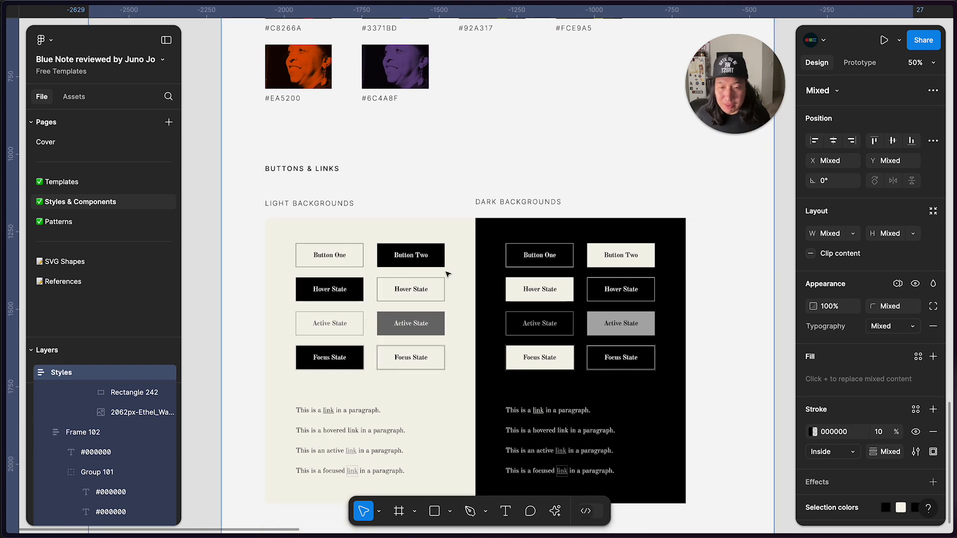
scroll(447, 274, "up", 3)
scroll(337, 141, "up", 2)
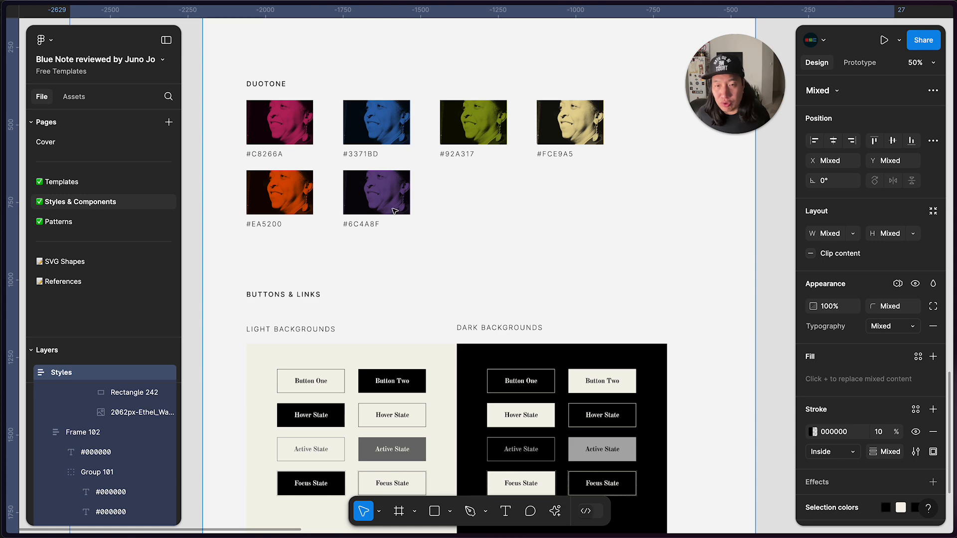
Open the Templates page and examine the Leave a Reply comment forms on the single post templates
left_click(95, 183)
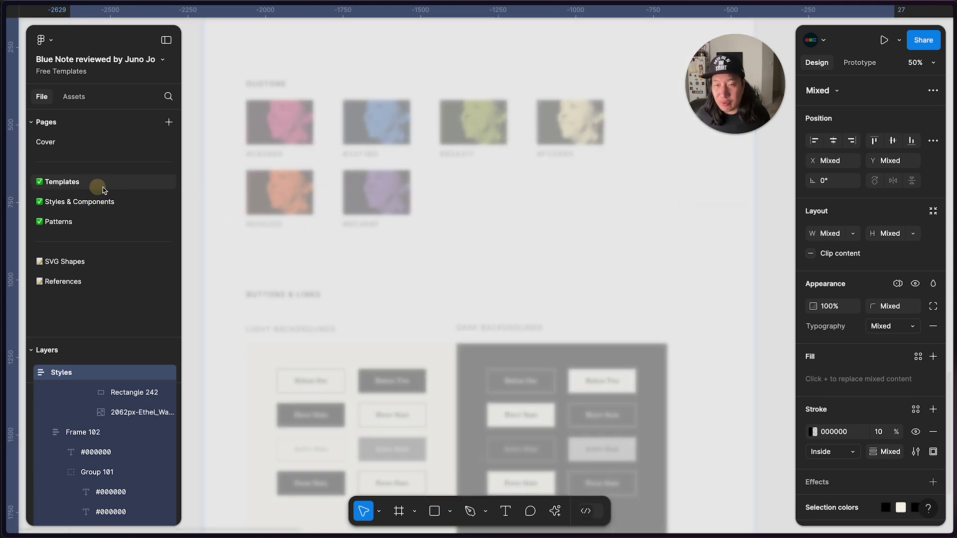
scroll(468, 298, "up", 10)
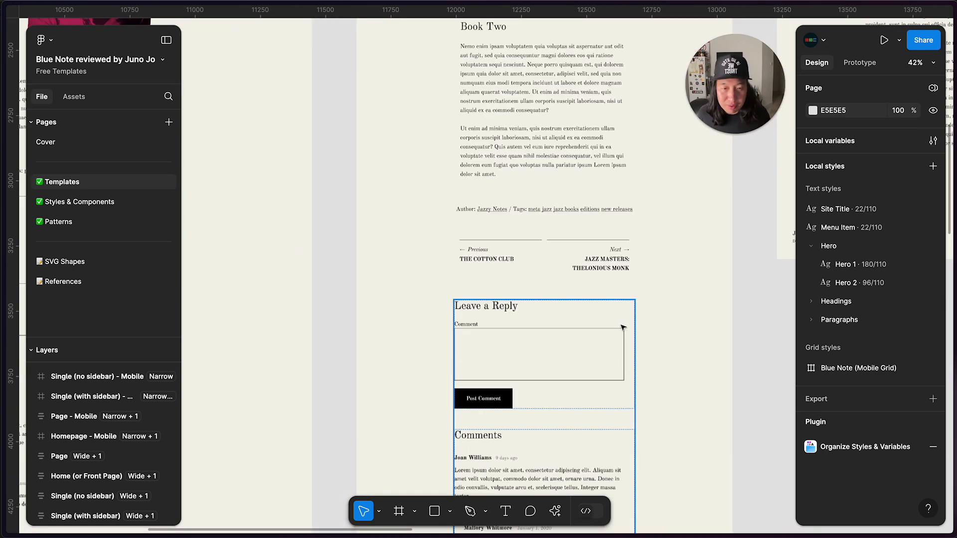
scroll(622, 393, "left", 5)
scroll(622, 393, "down", 1)
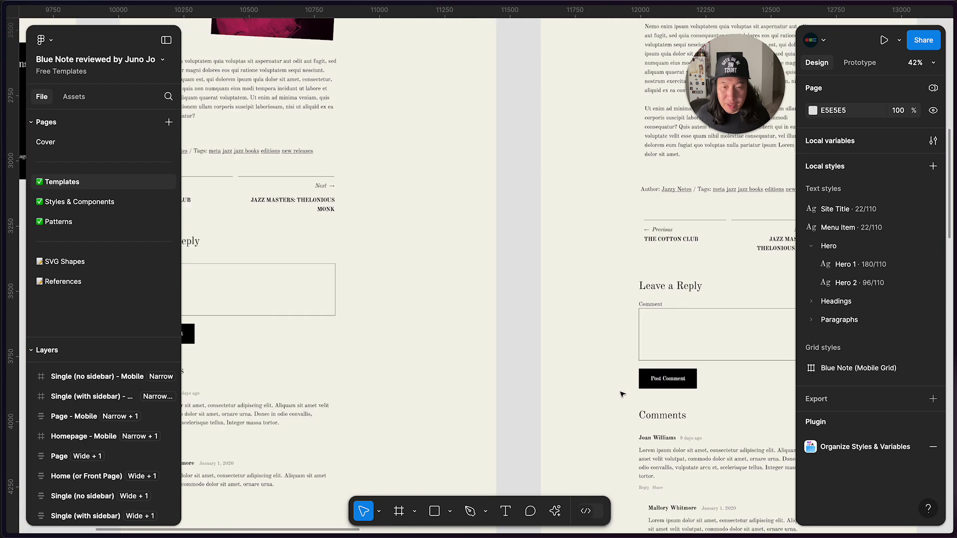
scroll(622, 394, "down", 3)
scroll(598, 391, "left", 8)
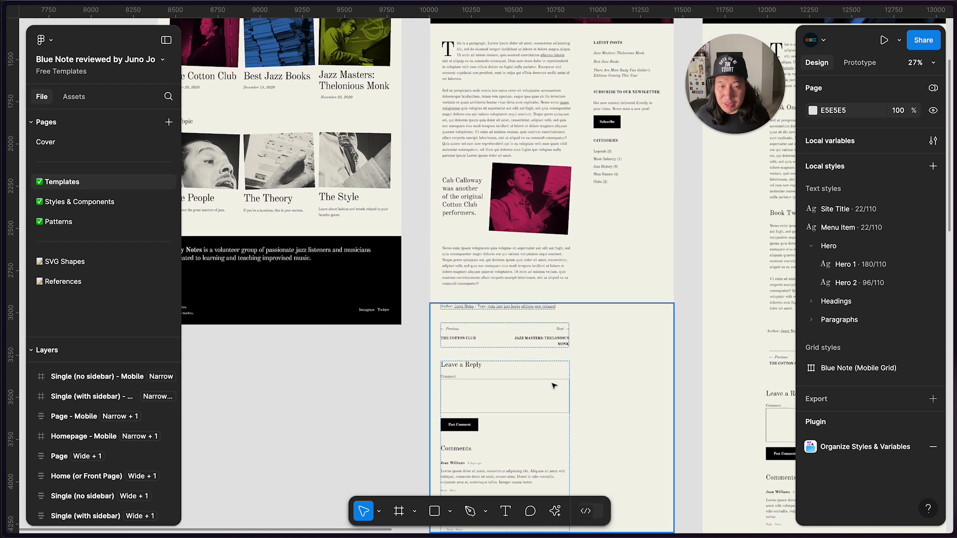
Examine the search field and Search button on the 404 and Search templates
scroll(553, 386, "up", 3)
scroll(553, 385, "right", 15)
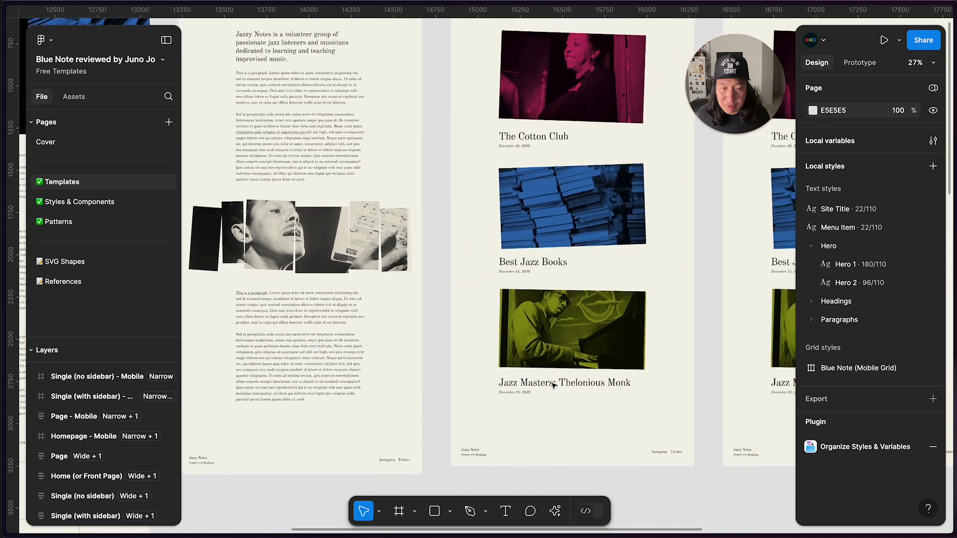
scroll(553, 385, "right", 10)
scroll(553, 385, "up", 4)
scroll(553, 385, "up", 10)
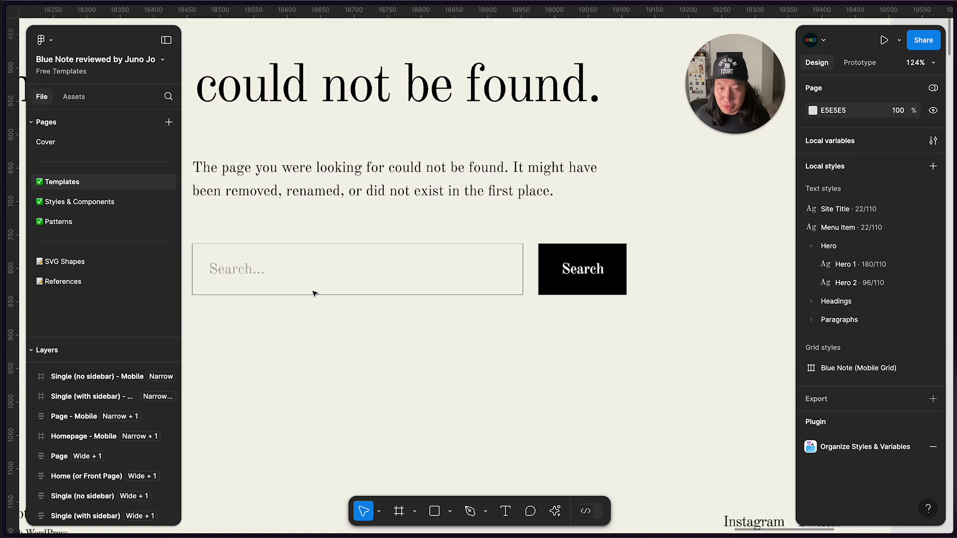
scroll(313, 293, "down", 10)
scroll(491, 309, "right", 10)
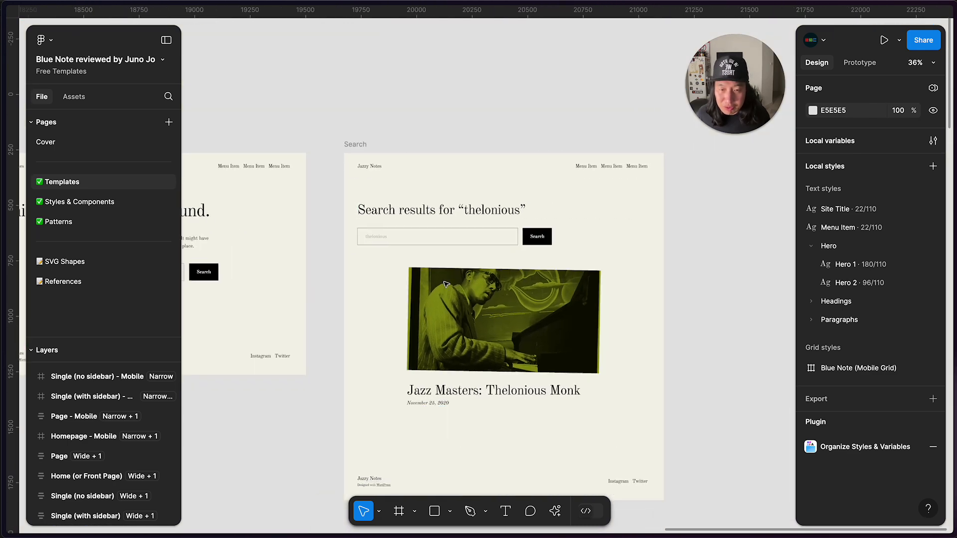
Review the Archive, Page, single post and Home templates side by side
scroll(445, 284, "left", 3)
scroll(444, 284, "down", 5)
scroll(444, 284, "left", 10)
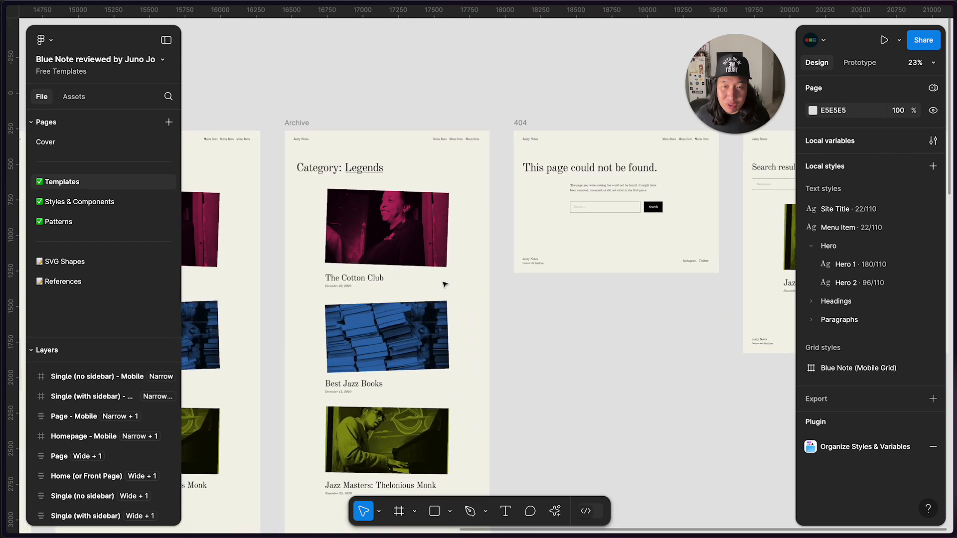
scroll(445, 284, "left", 15)
scroll(445, 284, "down", 3)
scroll(445, 284, "left", 1)
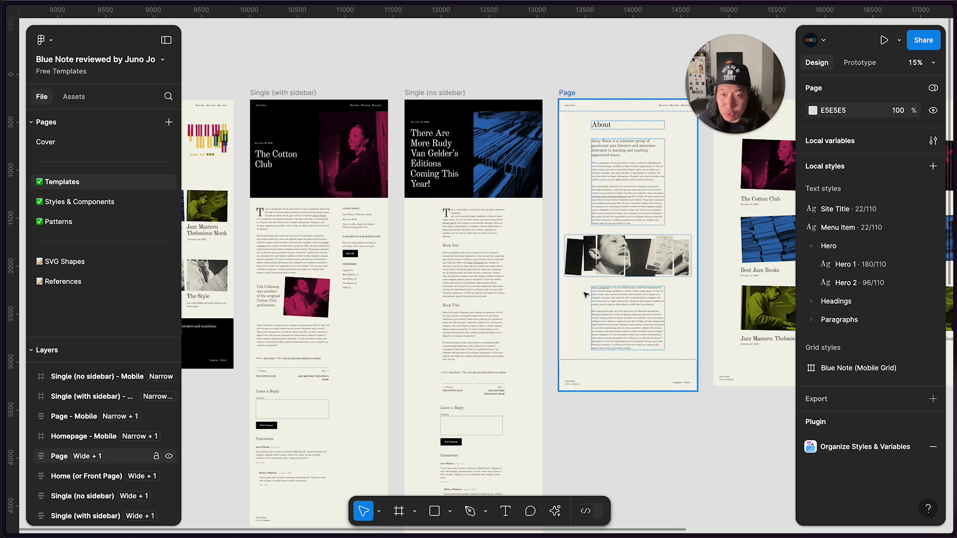
scroll(587, 299, "left", 5)
scroll(587, 299, "up", 2)
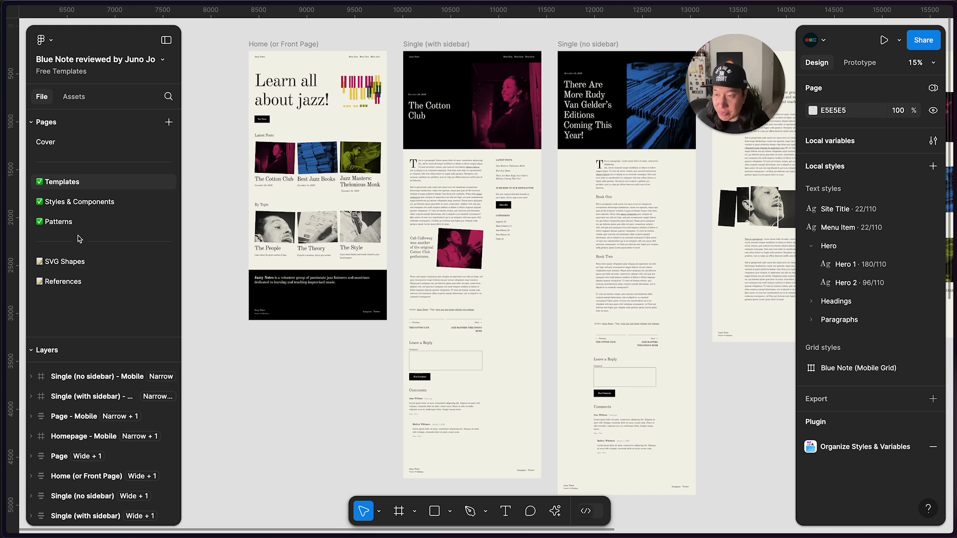
Return to the Styles & Components page and inspect the Buttons & Links group
left_click(59, 221)
left_click(88, 205)
scroll(358, 332, "down", 5)
scroll(357, 332, "left", 1)
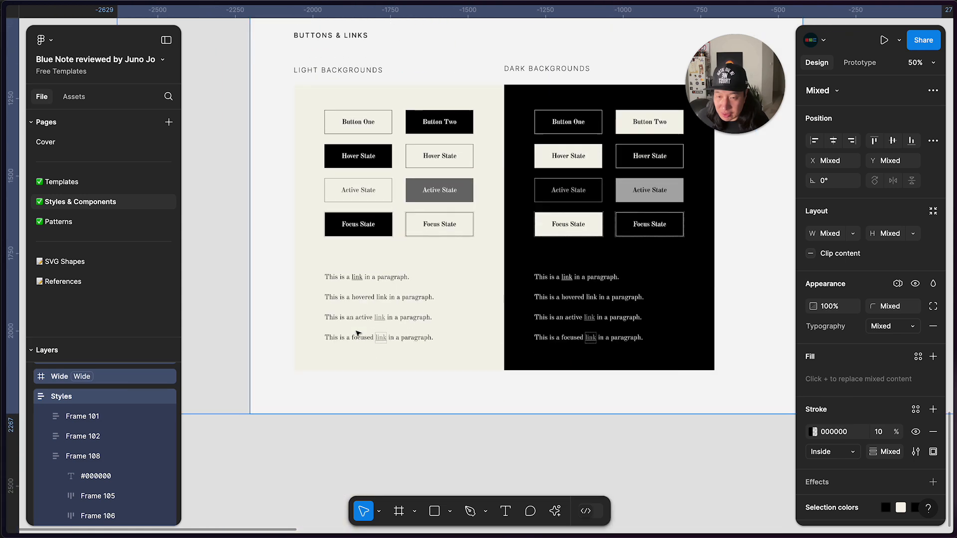
scroll(358, 332, "down", 3)
scroll(355, 331, "up", 3)
left_click(454, 342)
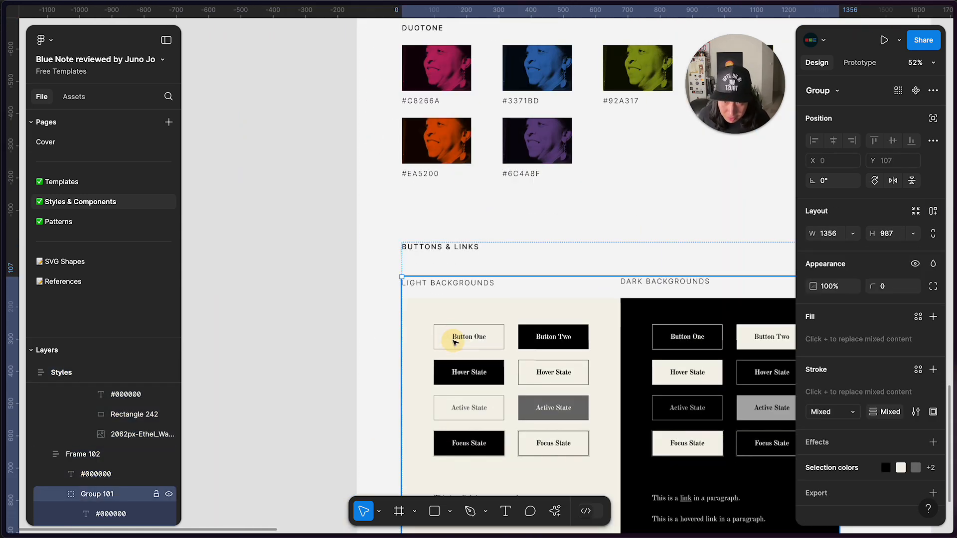
scroll(454, 342, "down", 2)
scroll(454, 342, "right", 2)
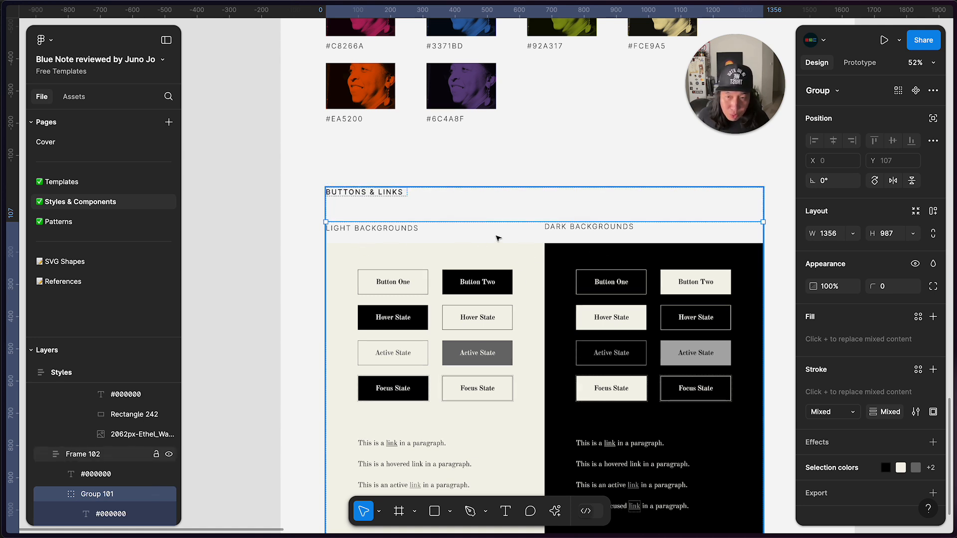
Create a new local variable collection named Forms
left_click(228, 294)
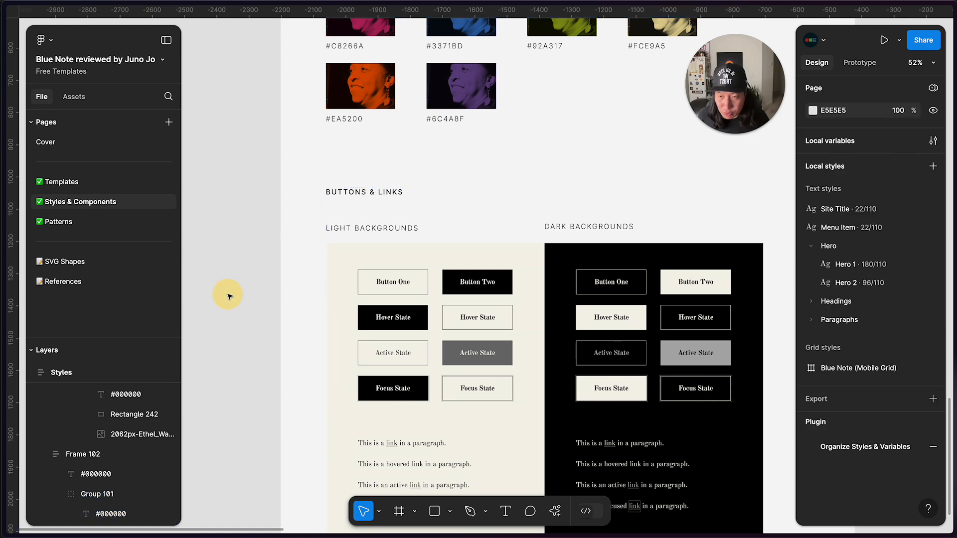
left_click(931, 141)
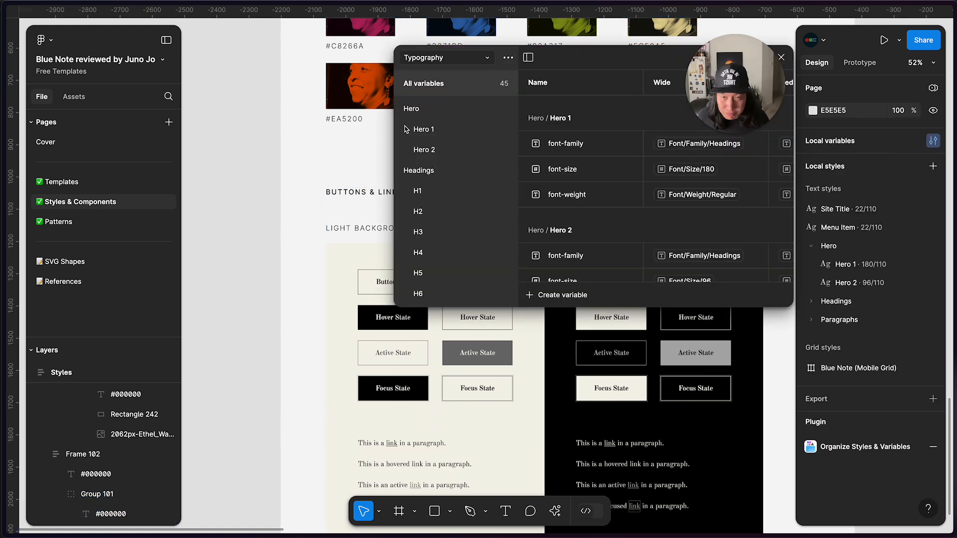
left_click(479, 58)
left_click(550, 65)
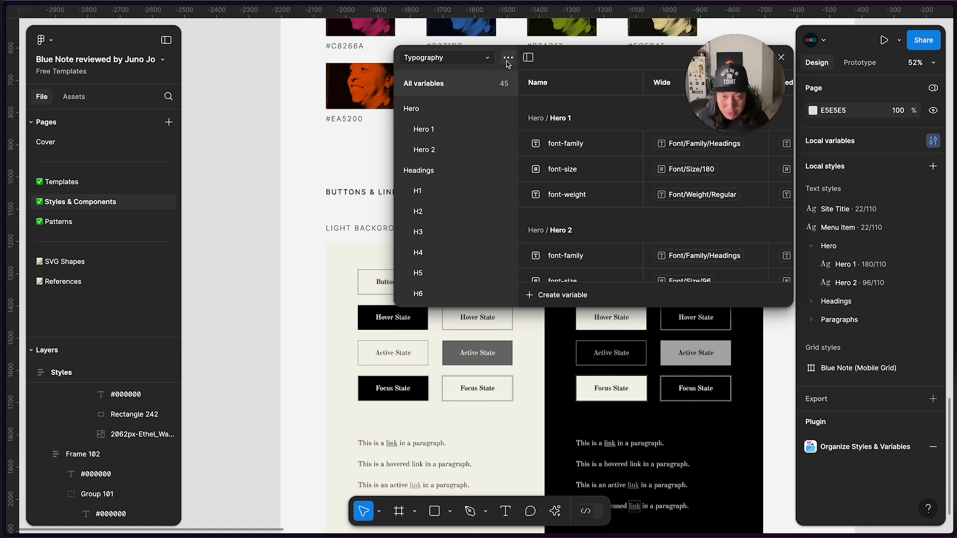
left_click(506, 60)
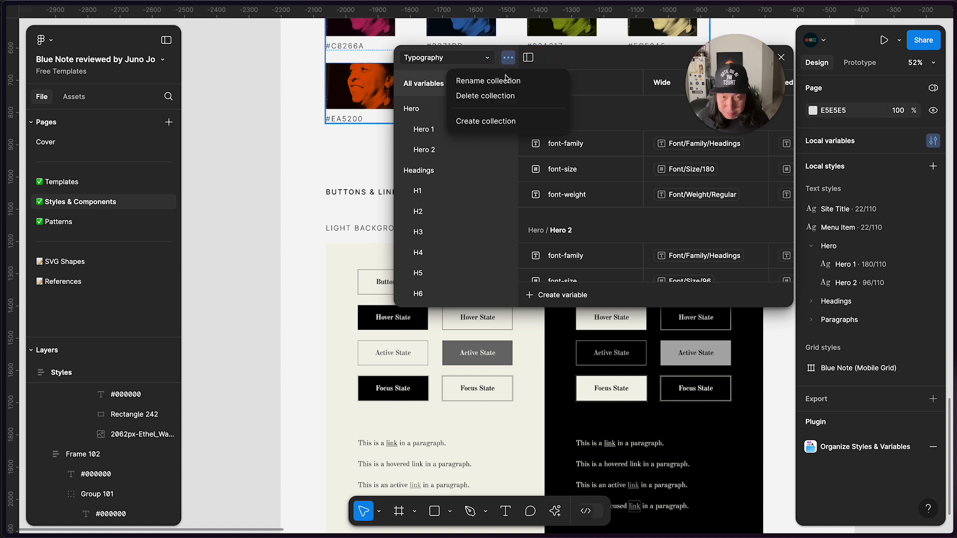
left_click(490, 120)
double_click(452, 59)
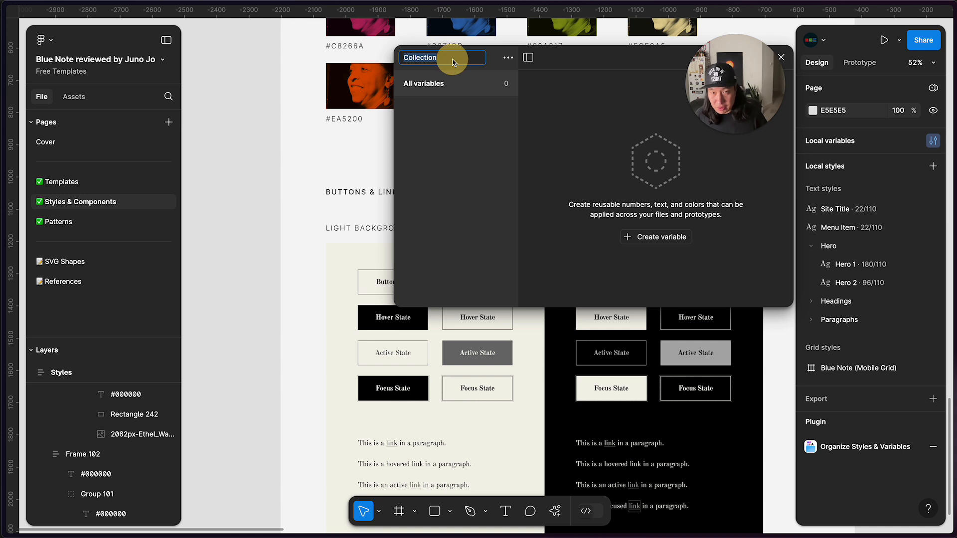
type("Forms")
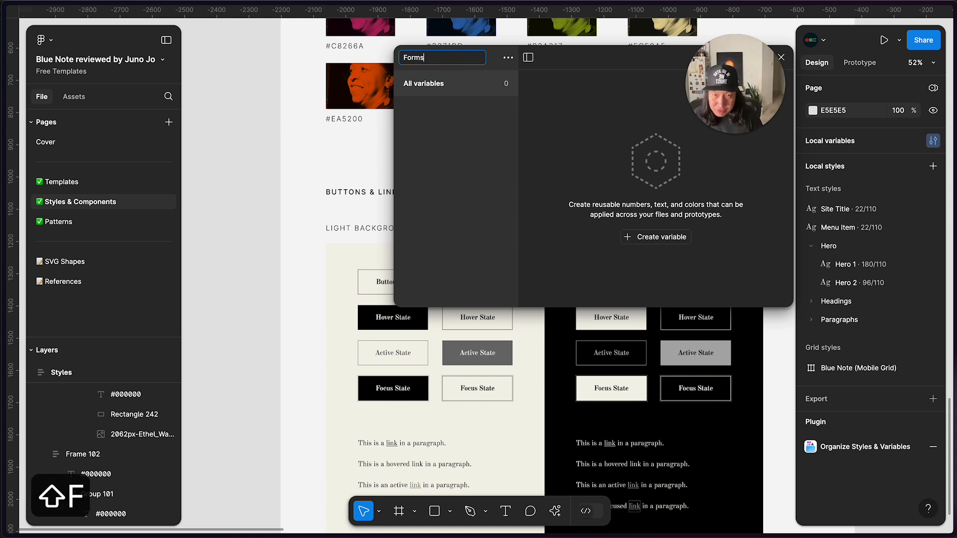
key("Return")
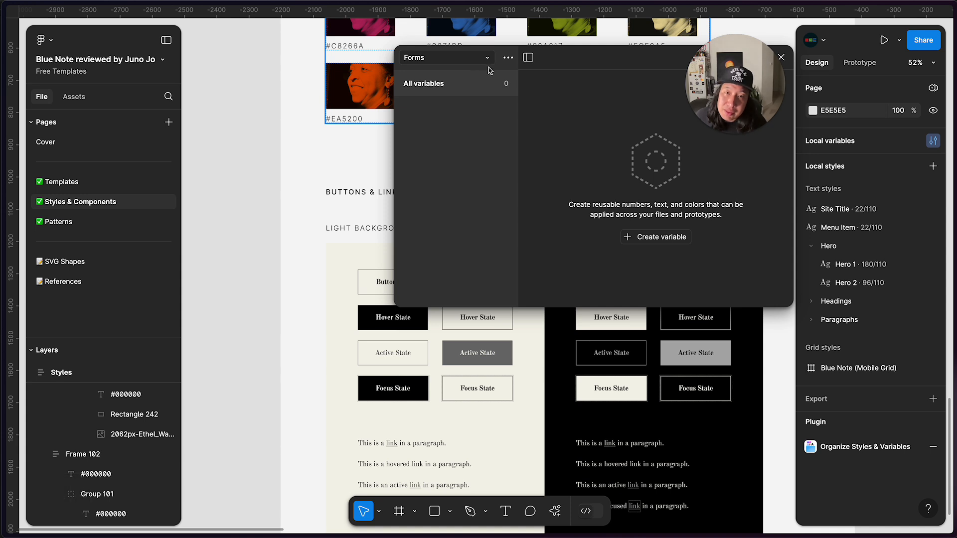
left_click(508, 58)
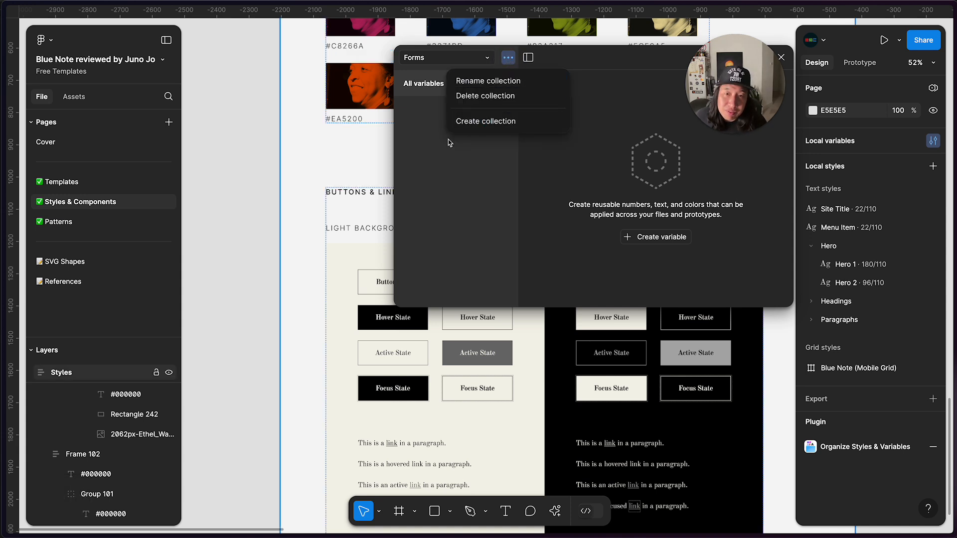
left_click(425, 79)
Create a color variable named Button/text-color in the Forms collection
left_click(681, 238)
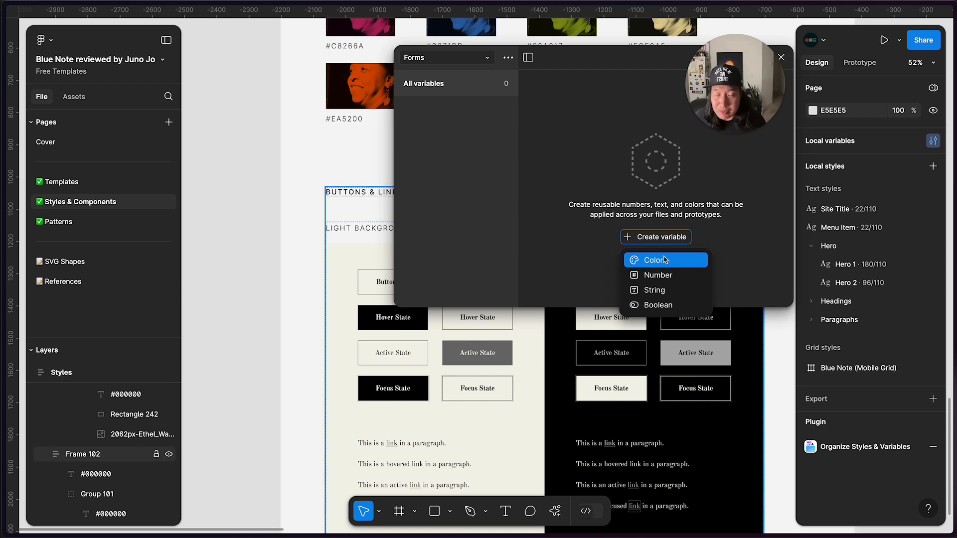
left_click(643, 262)
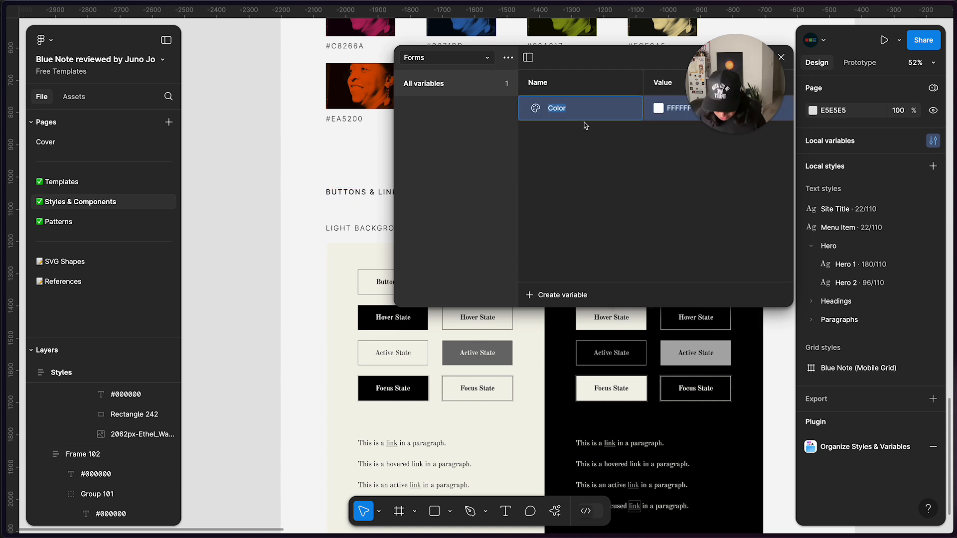
type("Button/")
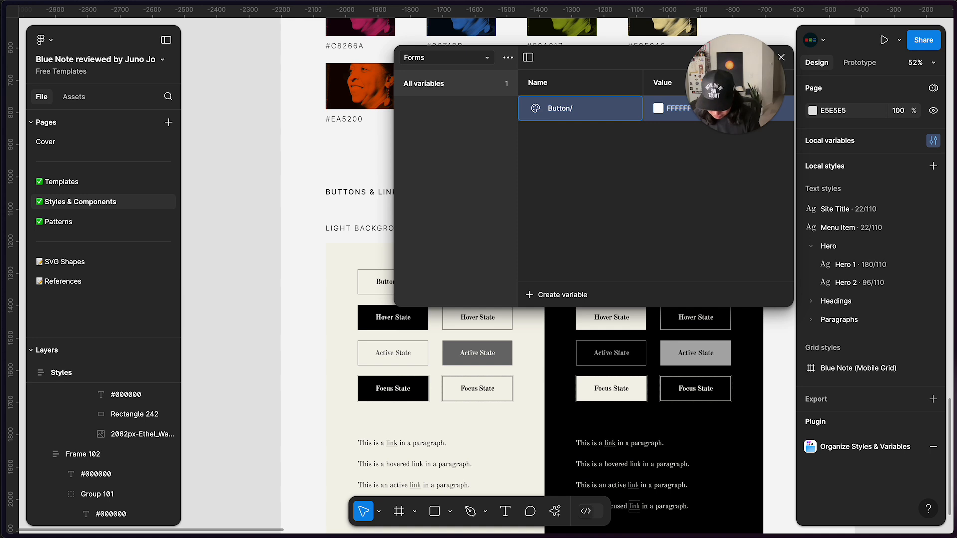
type("Text")
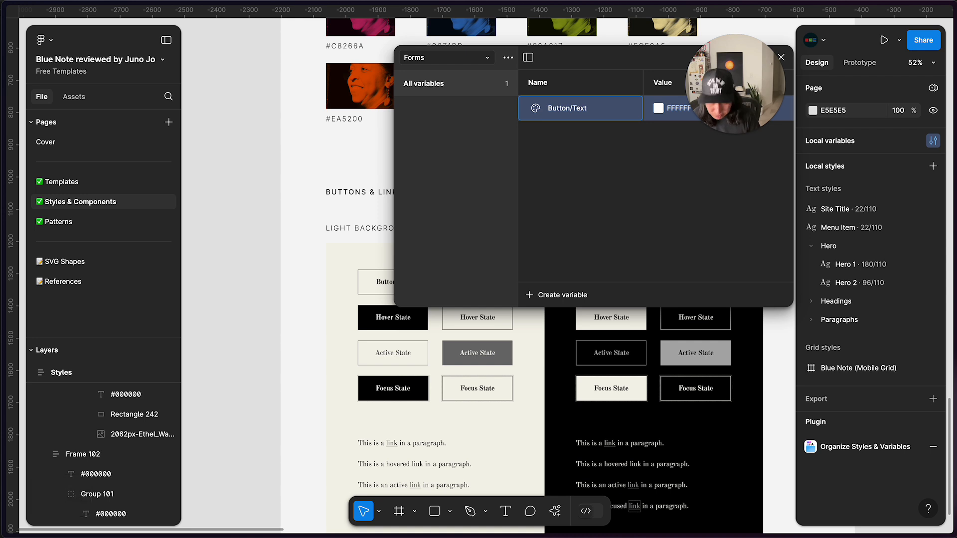
type("t")
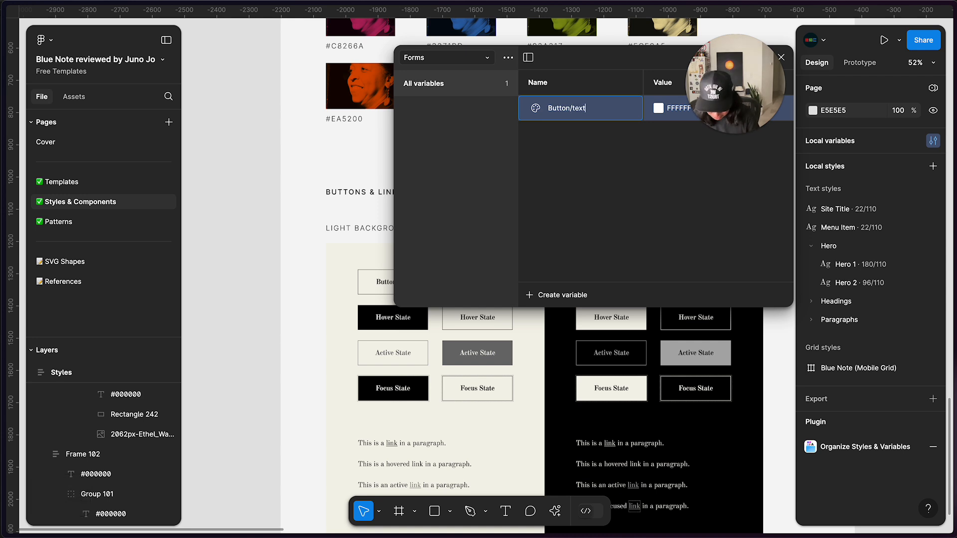
type("ext-color")
key("Return")
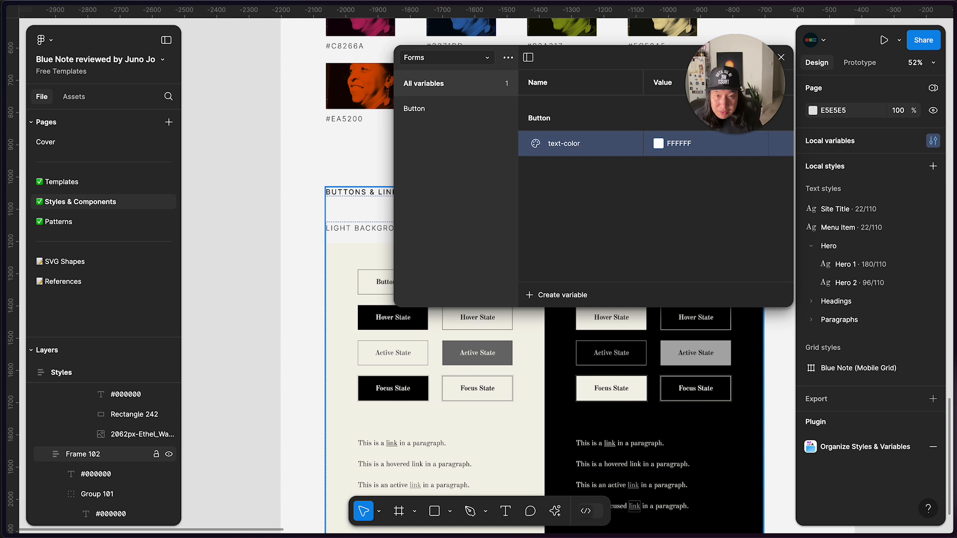
Create a color variable named background in the Forms collection and move it into the Button group below text-color
left_click(551, 299)
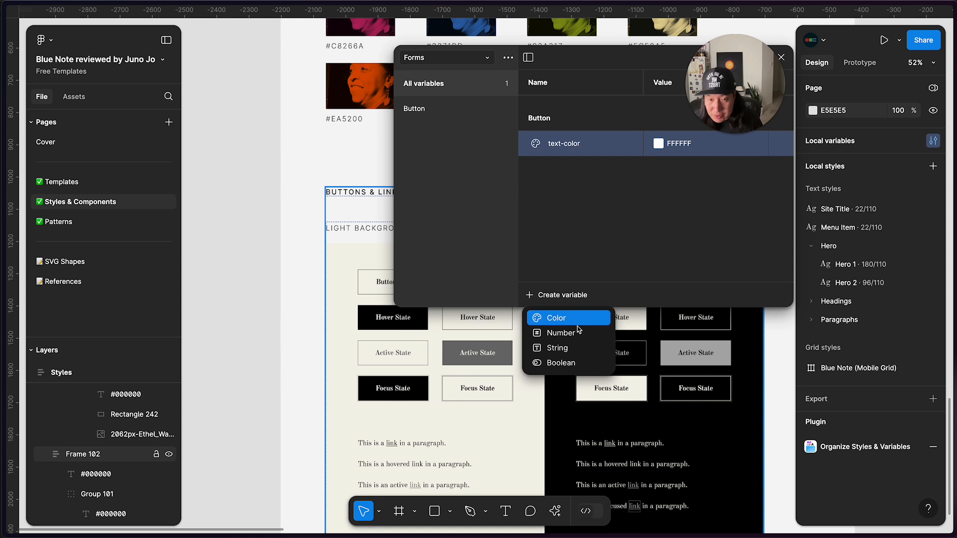
left_click(565, 319)
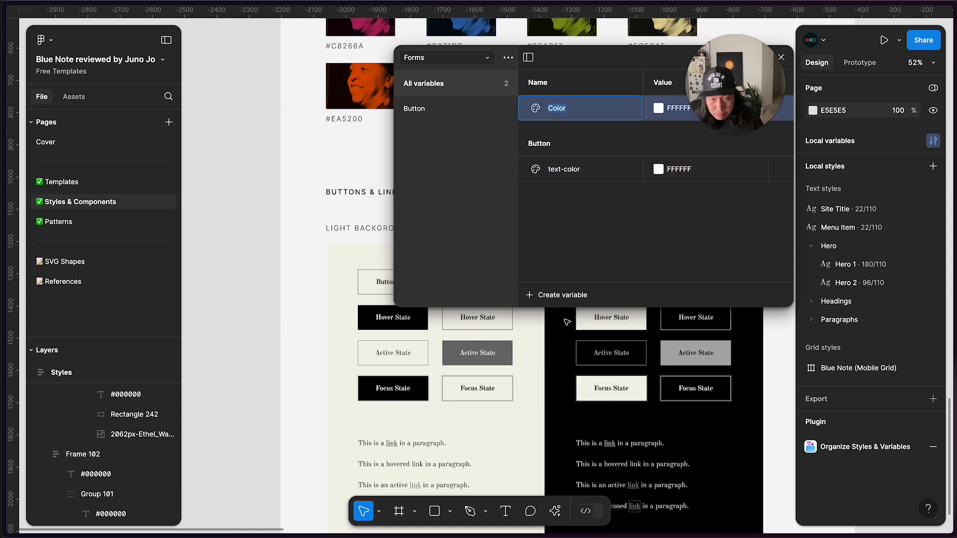
type("B")
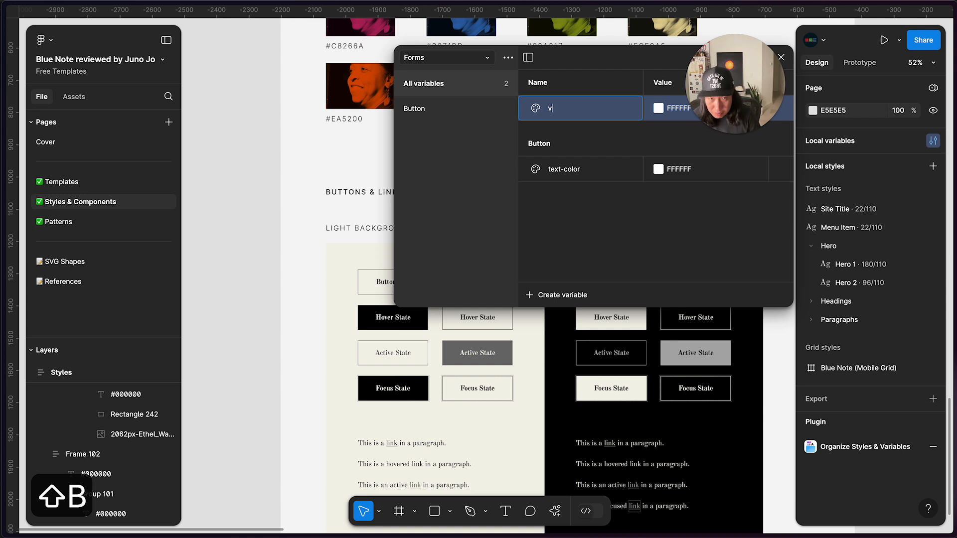
type("backgroun")
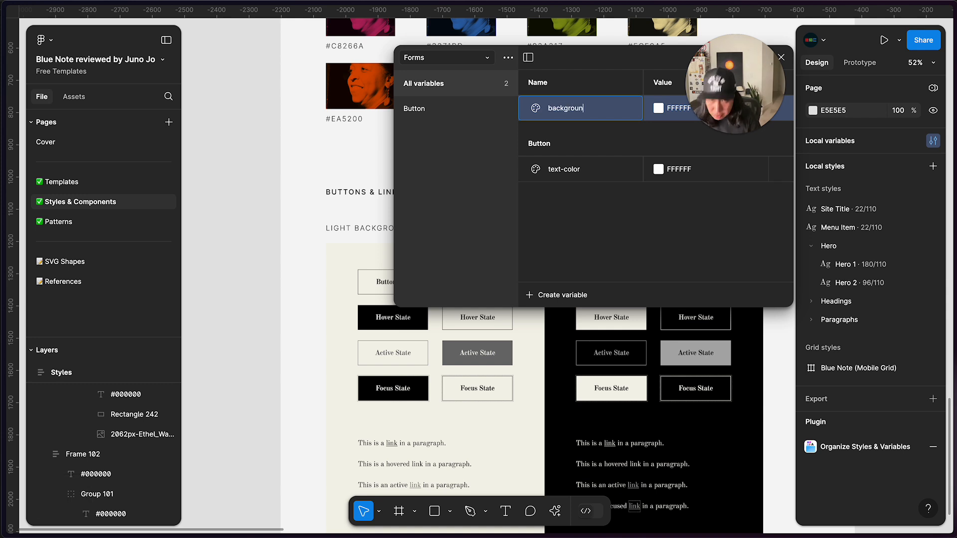
key("Return")
left_click_drag(559, 120, 554, 188)
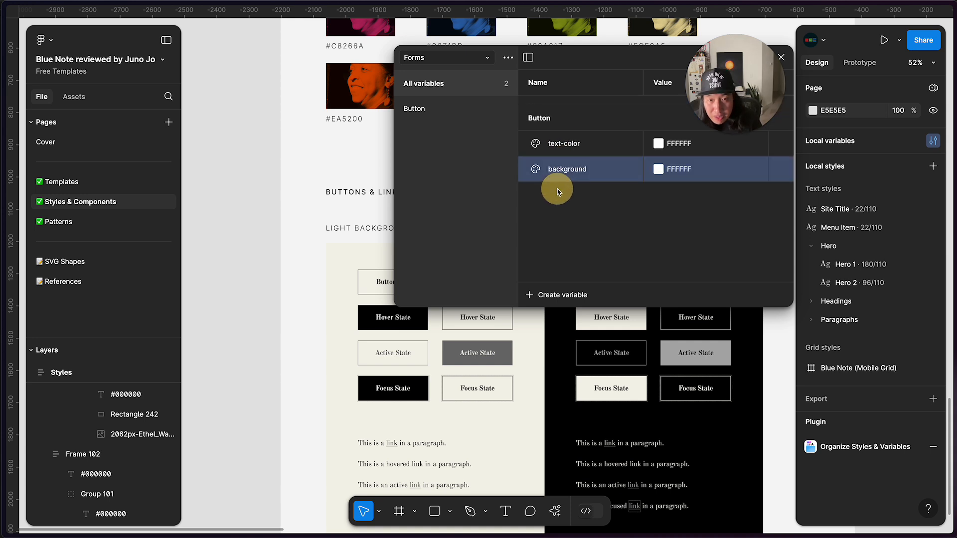
Create a color variable named border and move it into the Button group below background
left_click(557, 295)
left_click(556, 316)
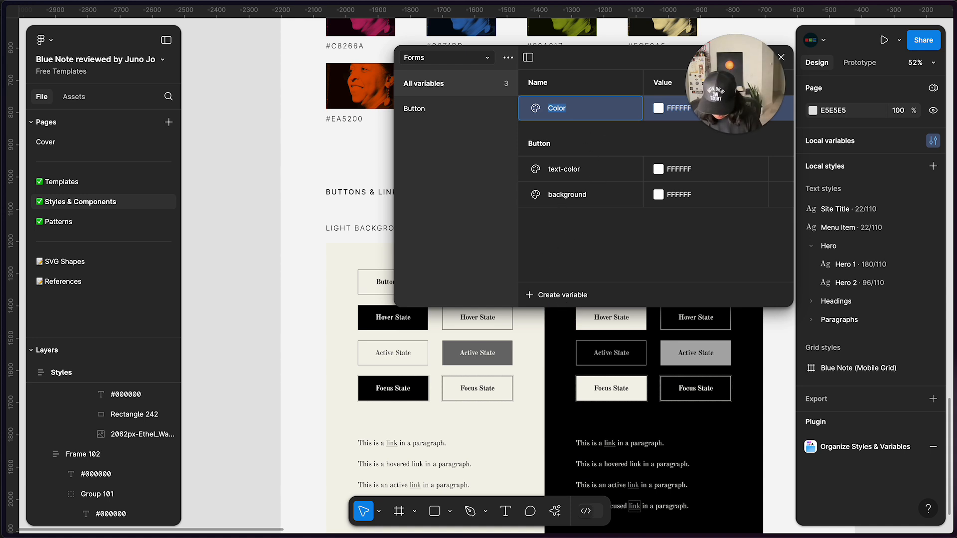
key("Return")
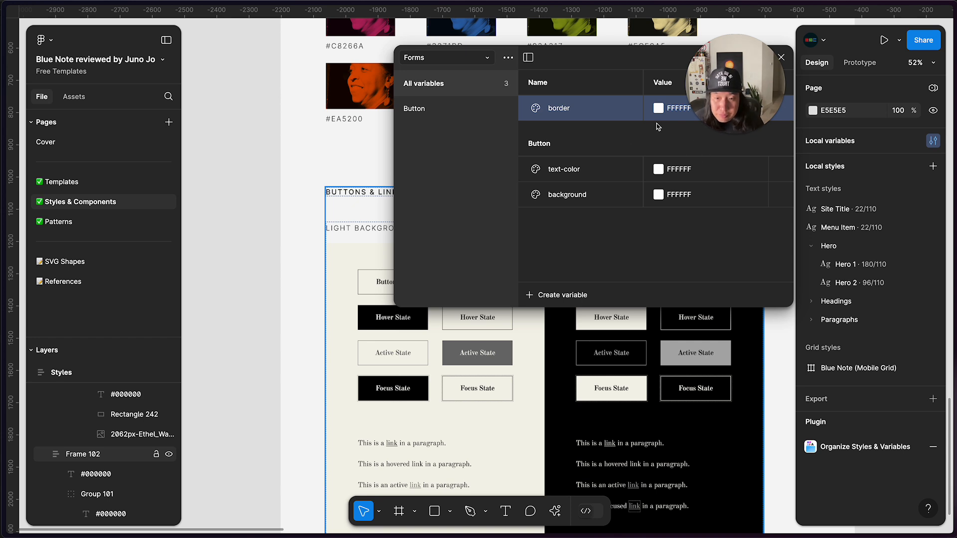
left_click_drag(583, 113, 577, 214)
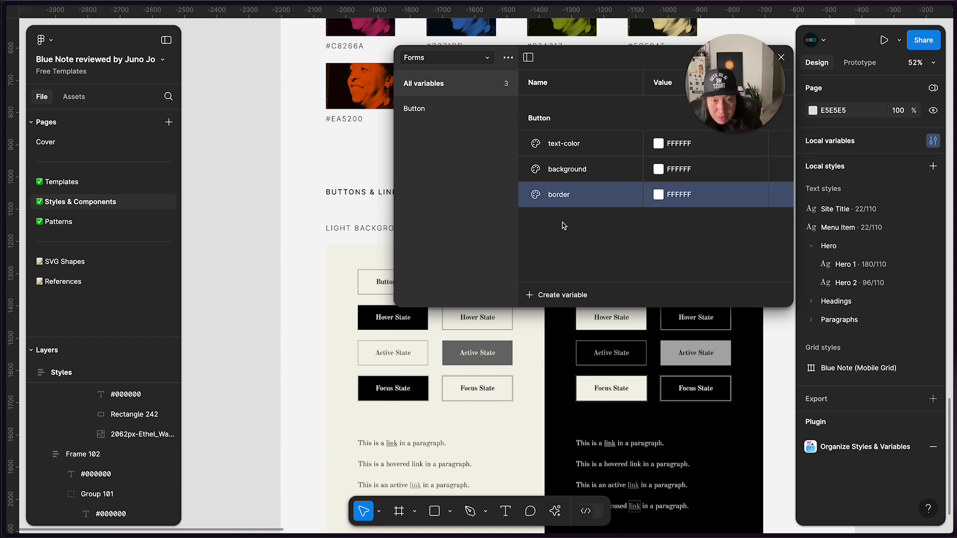
left_click(561, 250)
Create a color variable named focus and move it into the Button group below border
left_click(539, 294)
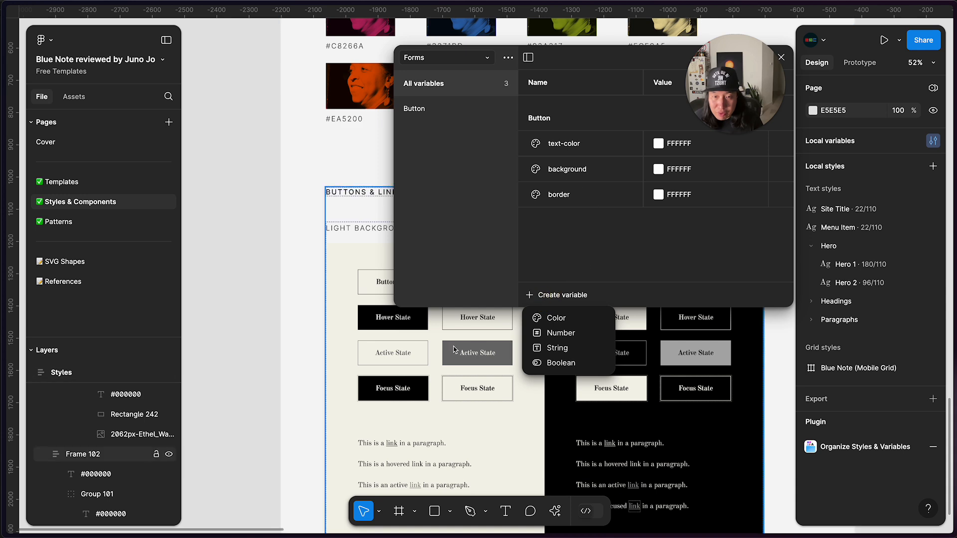
left_click(574, 323)
type("focus")
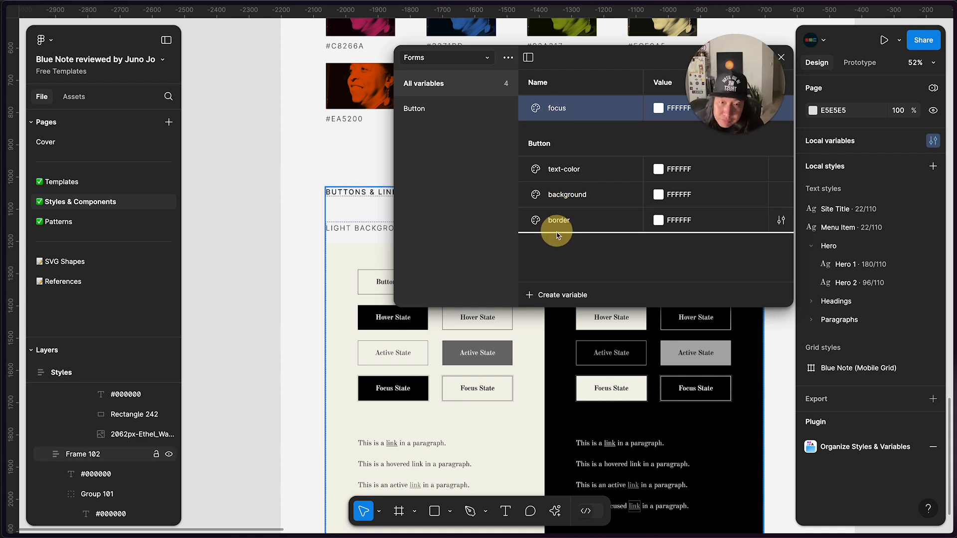
key("Return")
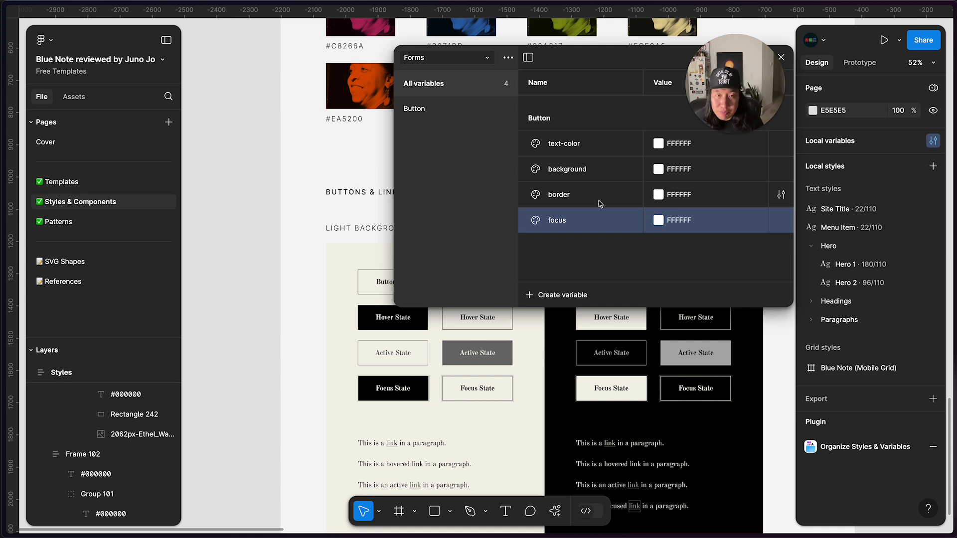
Rename the Forms collection's Value mode to Light and add a second mode named Dark
left_click_drag(579, 64, 242, 49)
double_click(343, 69)
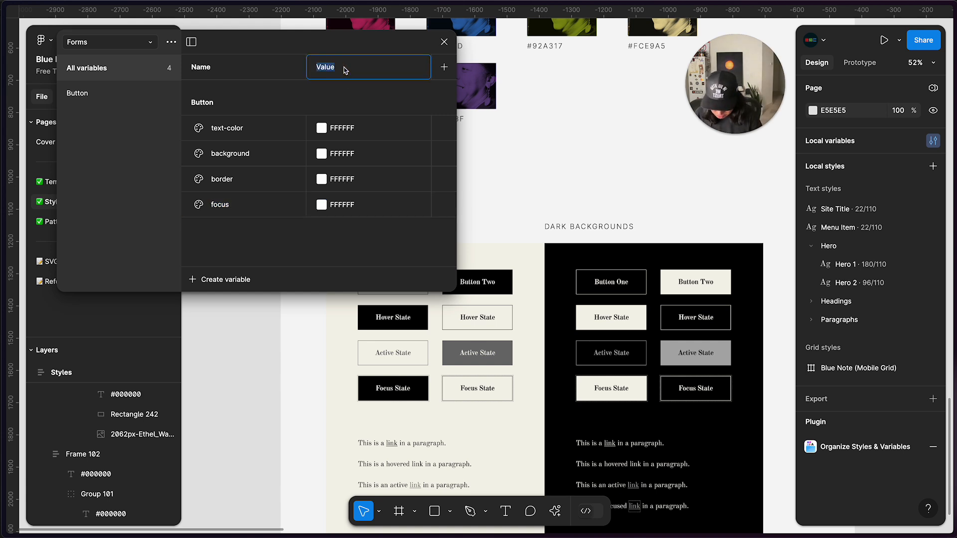
type("Light")
key("Return")
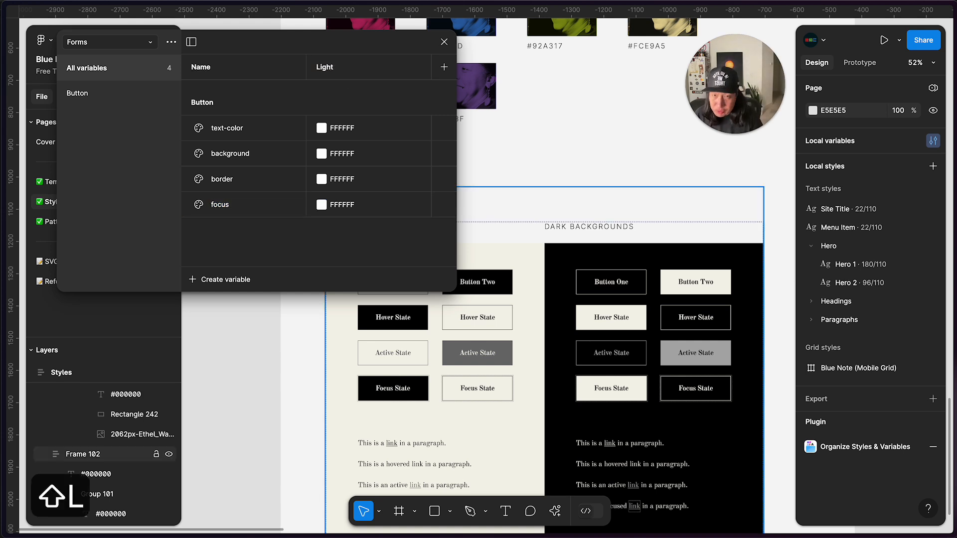
left_click(444, 67)
type("Dark")
key("Return")
left_click_drag(456, 98, 666, 107)
Examine the Button One and Button Two states on the light and dark backgrounds in the Buttons & Links group
scroll(355, 322, "up", 3)
scroll(355, 321, "left", 3)
scroll(355, 322, "up", 5)
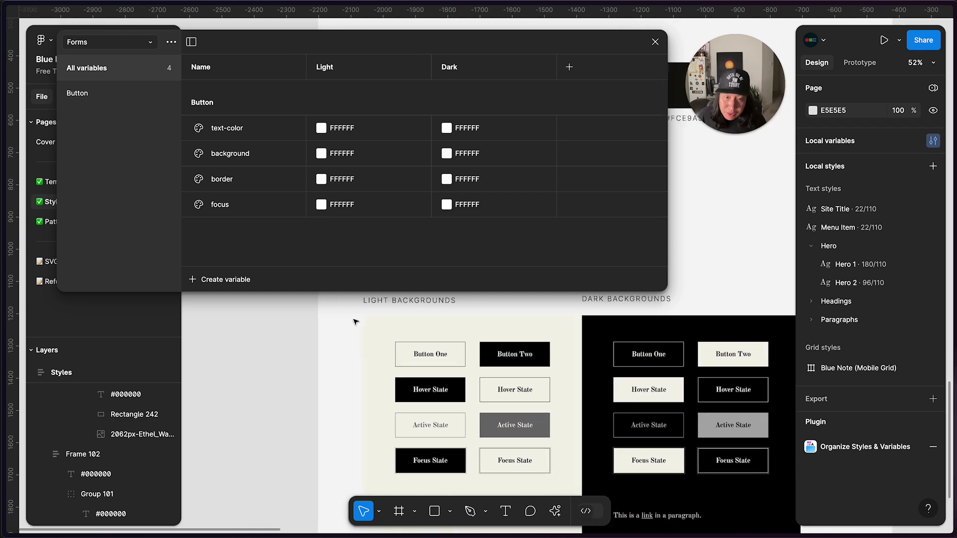
scroll(501, 324, "down", 2)
scroll(501, 324, "left", 3)
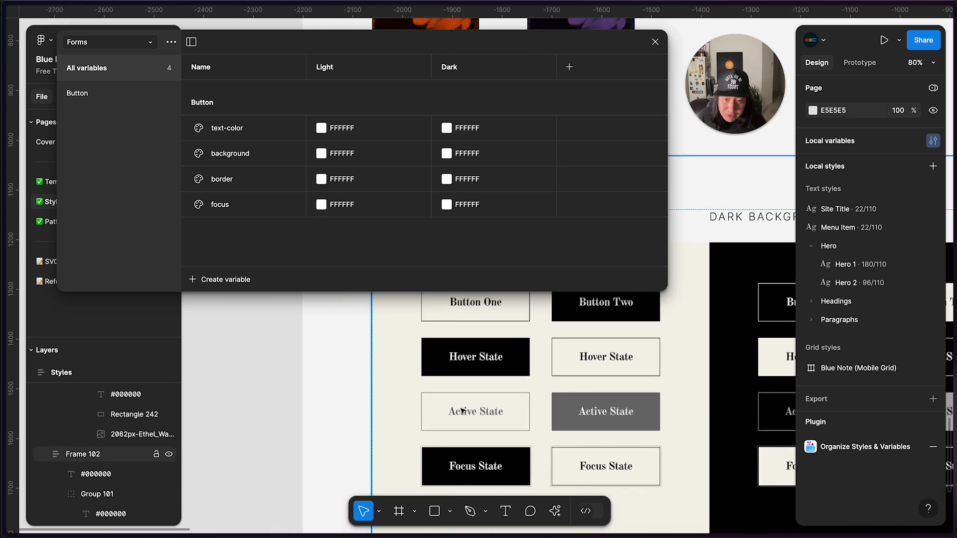
scroll(493, 398, "up", 2)
scroll(494, 399, "right", 3)
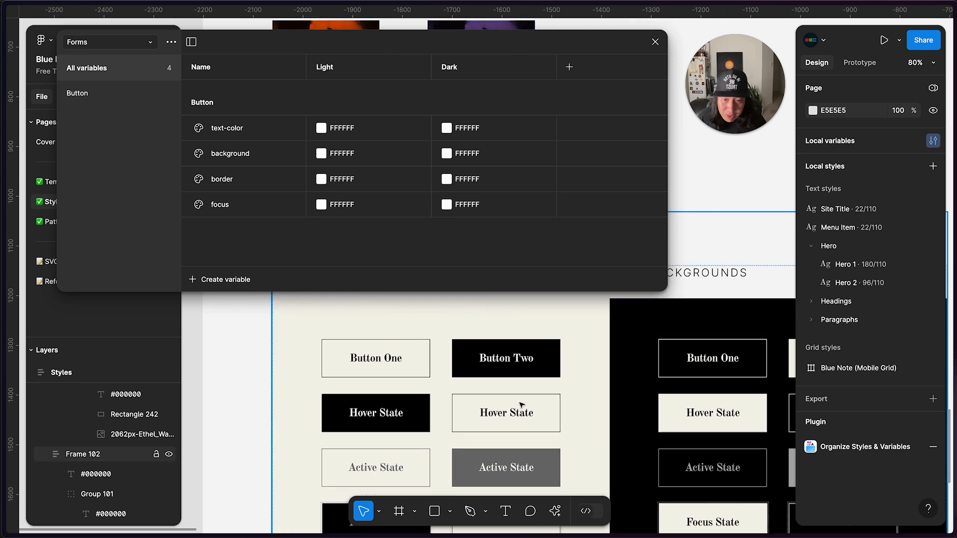
scroll(525, 452, "right", 3)
scroll(525, 452, "down", 5)
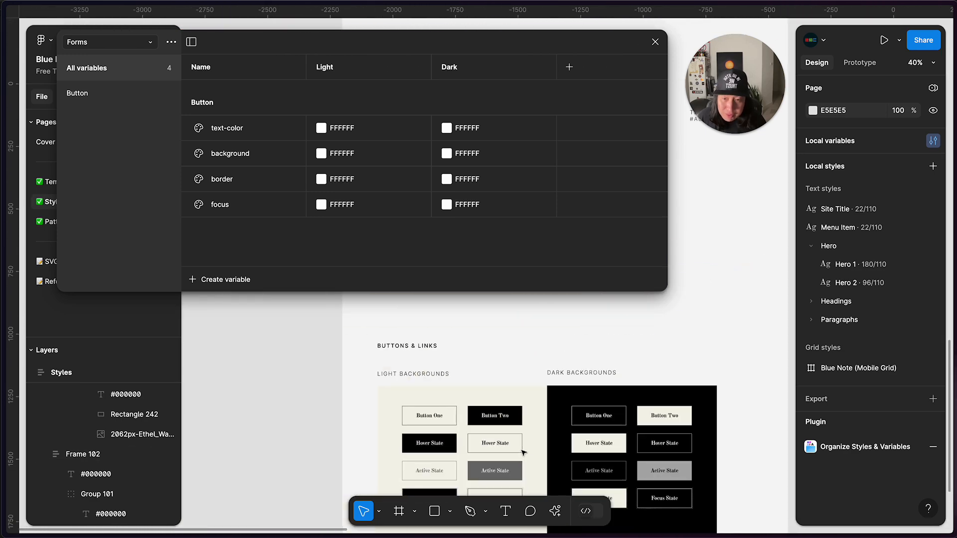
scroll(523, 451, "up", 5)
scroll(524, 452, "down", 5)
scroll(522, 452, "up", 3)
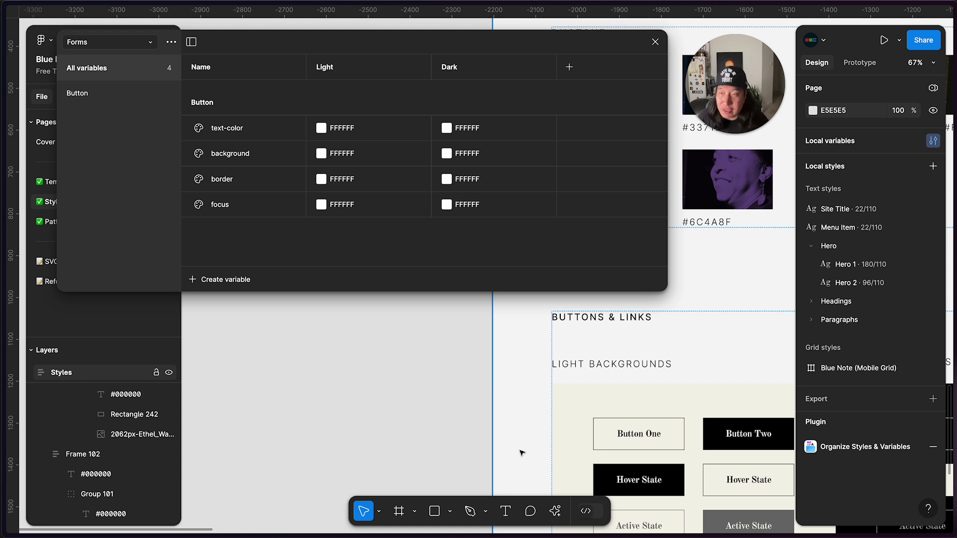
Rename the Button group's text-color variable as Primary/text-color and open the Primary subgroup
left_click(90, 94)
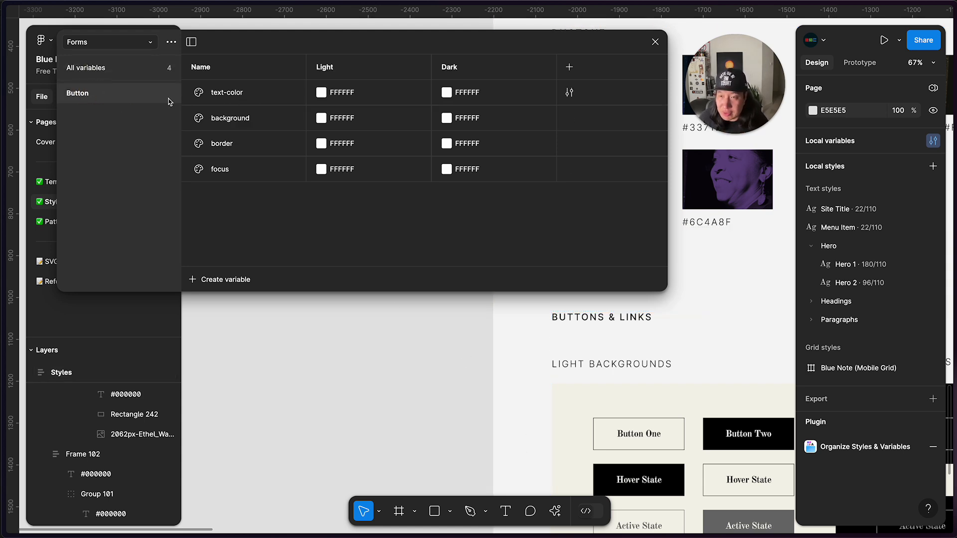
double_click(225, 93)
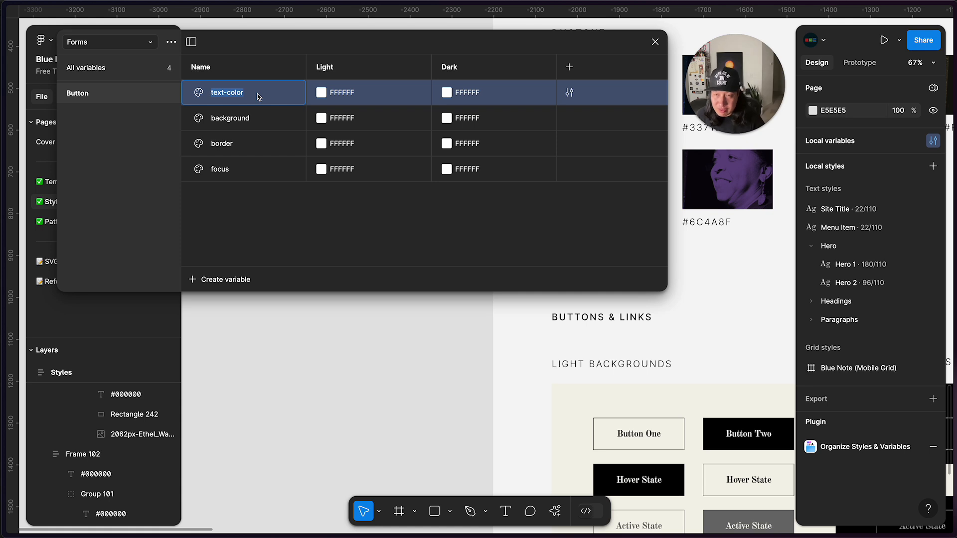
key("Left")
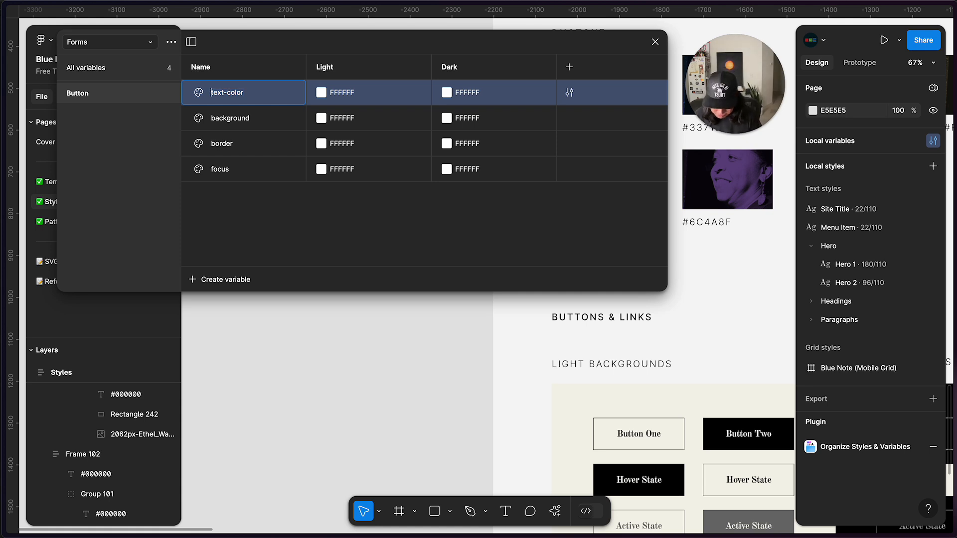
type("Primary")
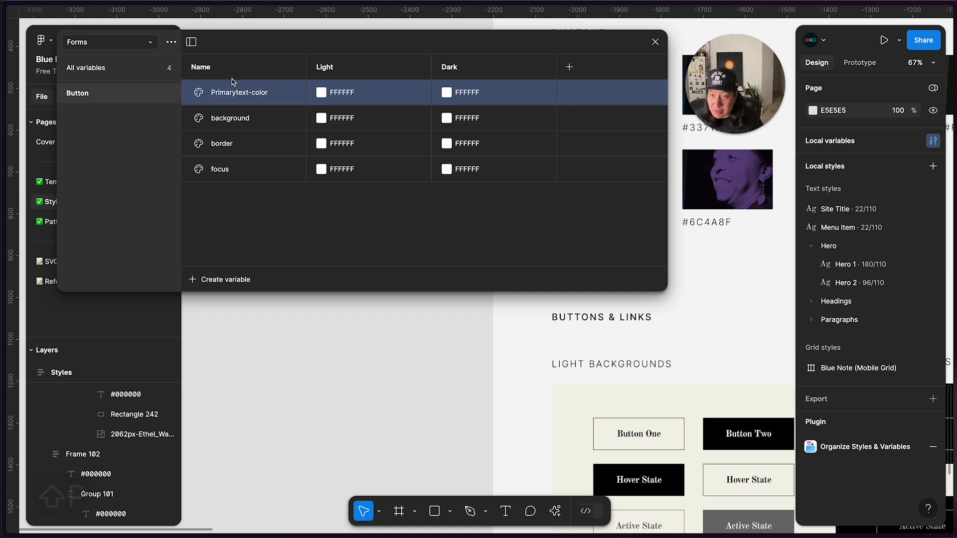
left_click(237, 93)
type("/")
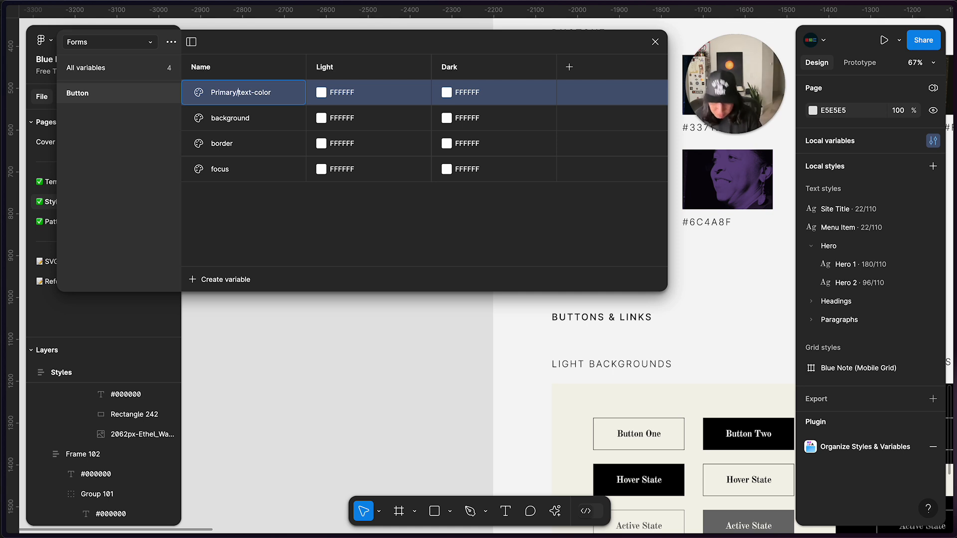
key("Return")
left_click(99, 113)
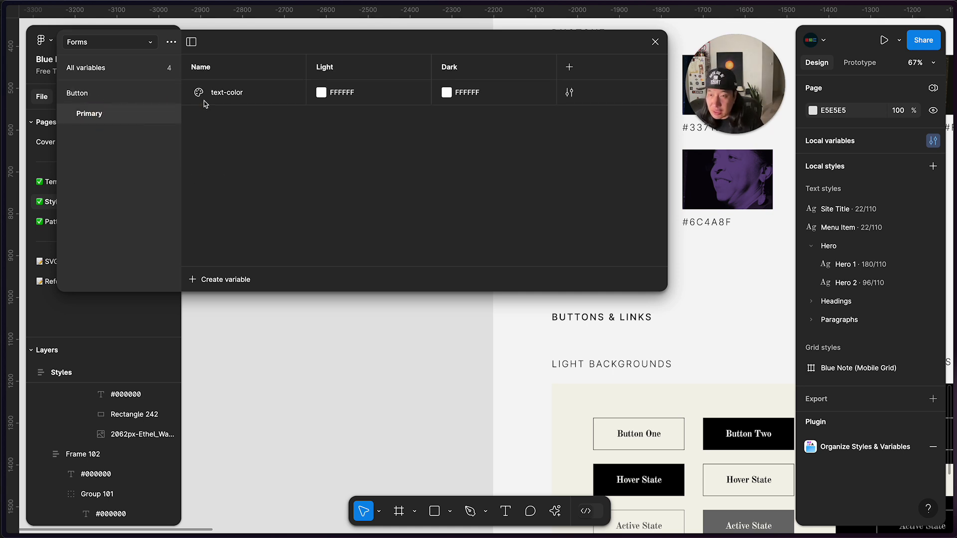
Move the background, border and focus variables from the Button group into its Primary subgroup
left_click(102, 94)
left_click(226, 93)
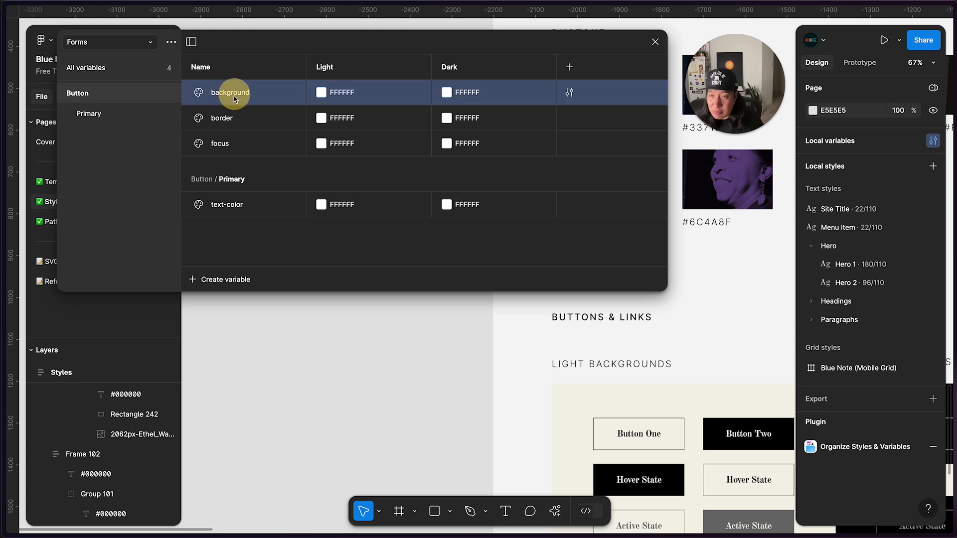
left_click(229, 144, "shift")
left_click_drag(229, 145, 252, 215)
left_click(365, 268)
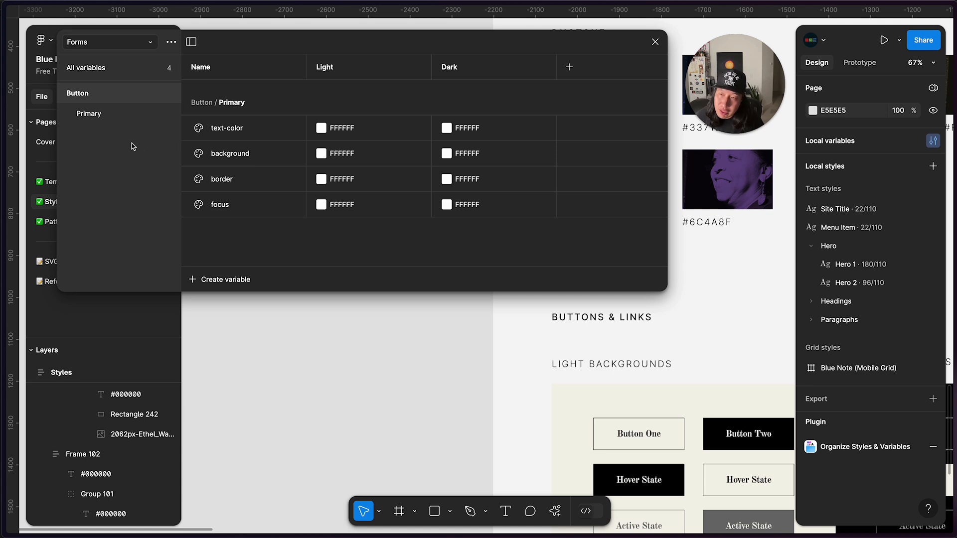
left_click(118, 120)
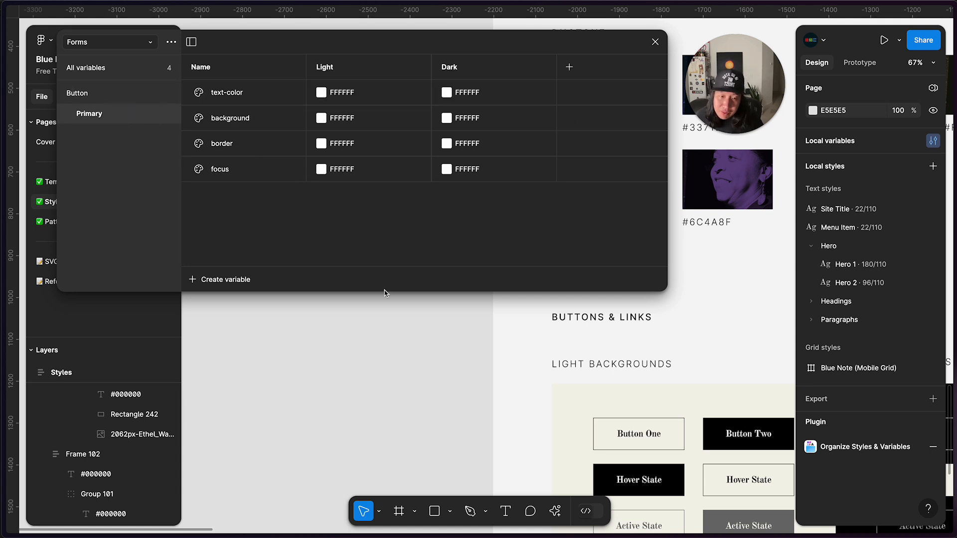
Copy the light-background Button One label and rectangle onto the empty canvas between the Styles frame and the Components section
scroll(493, 443, "down", 5)
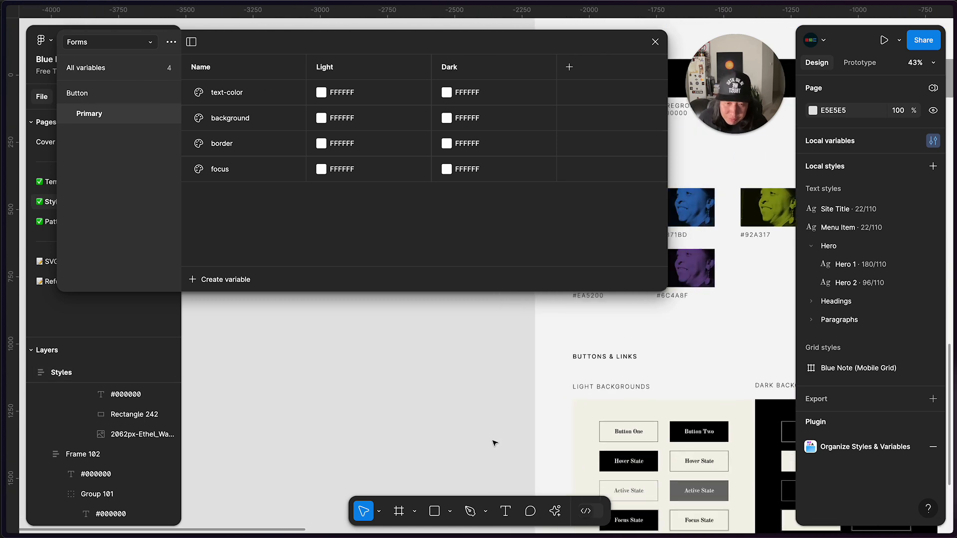
left_click(664, 432)
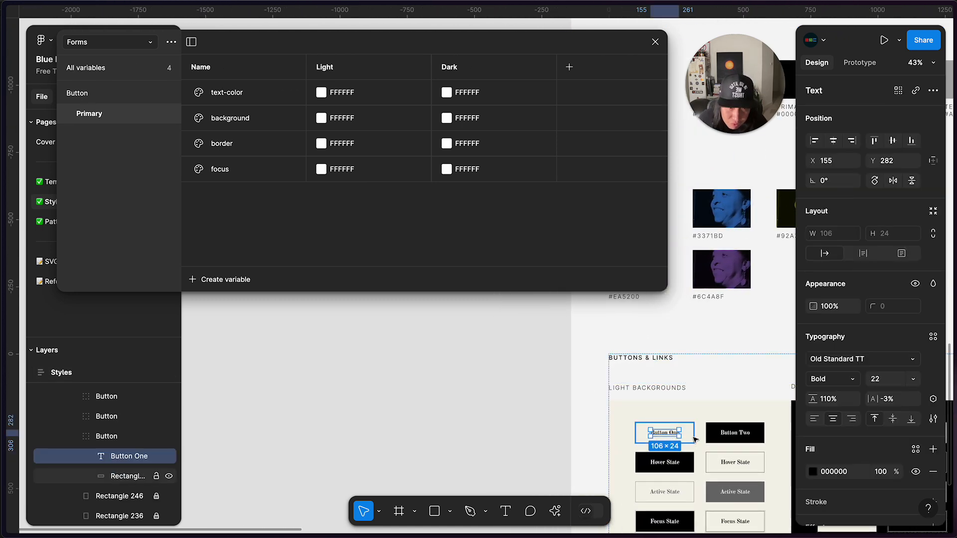
left_click(695, 439, "shift")
left_click_drag(668, 437, 445, 407)
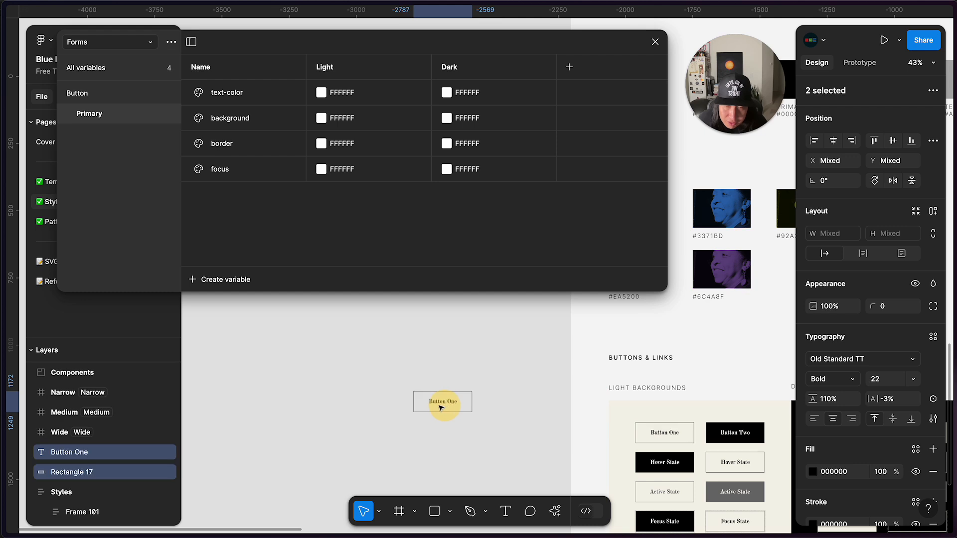
scroll(441, 407, "down", 5)
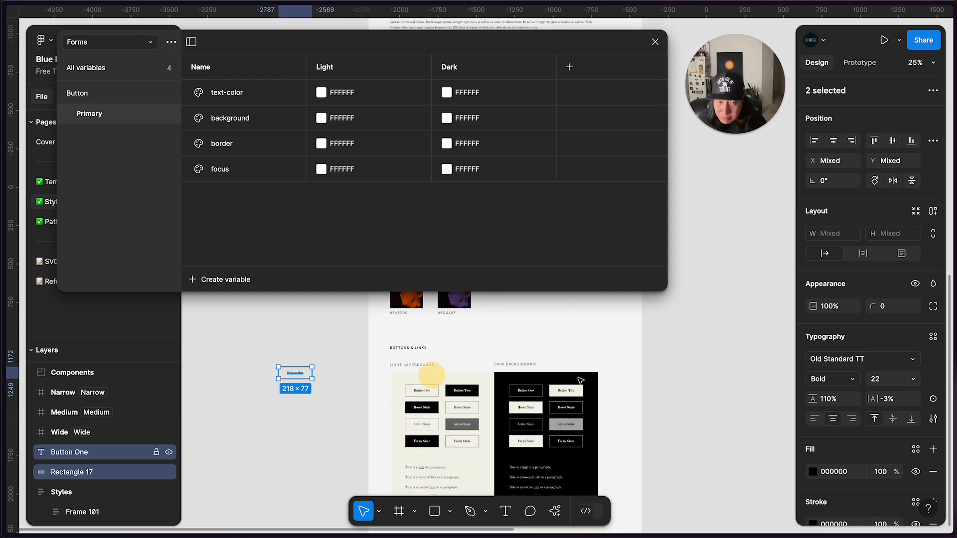
left_click_drag(296, 374, 765, 389)
scroll(766, 391, "right", 3)
scroll(762, 391, "down", 5)
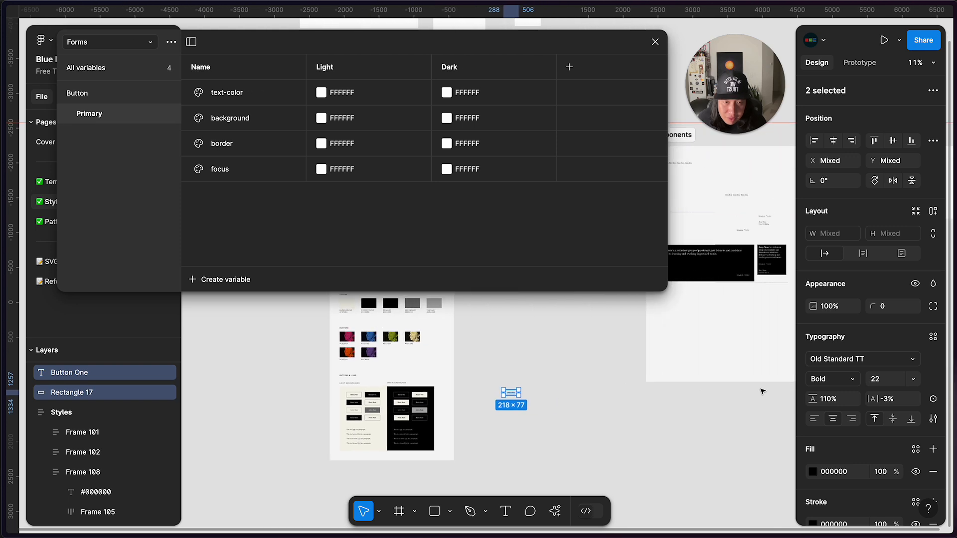
left_click(672, 437)
Draw a new section about 2179 × 1616 on the empty canvas below the Components section
scroll(672, 437, "down", 3)
scroll(672, 436, "right", 3)
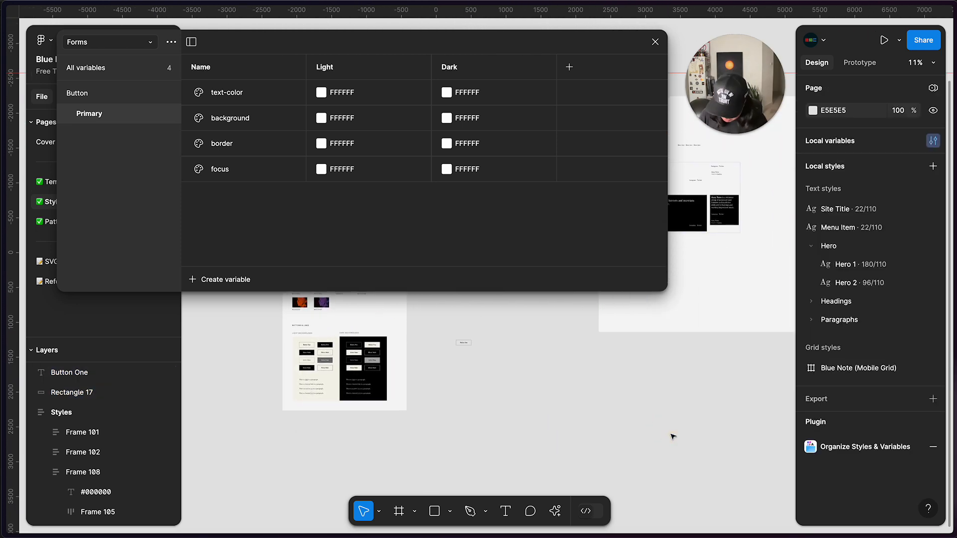
key("shift+s")
left_click_drag(606, 376, 758, 512)
scroll(675, 409, "up", 1)
scroll(675, 409, "right", 1)
scroll(675, 410, "up", 3)
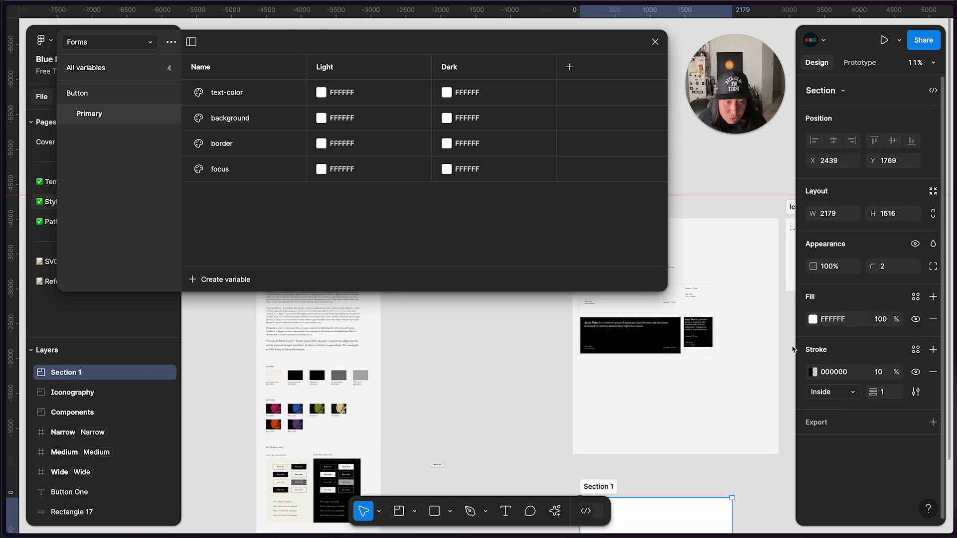
scroll(751, 377, "up", 2)
scroll(751, 378, "right", 3)
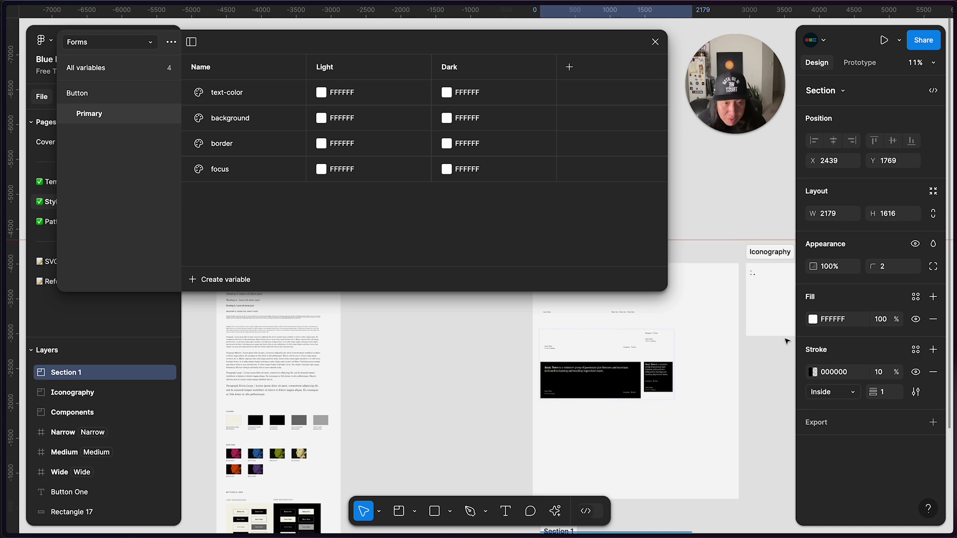
Fill the new section with F5F5F5, sampled from the Components section's background
scroll(753, 380, "down", 3)
left_click(813, 319)
left_click(665, 392)
left_click(573, 395)
left_click(783, 182)
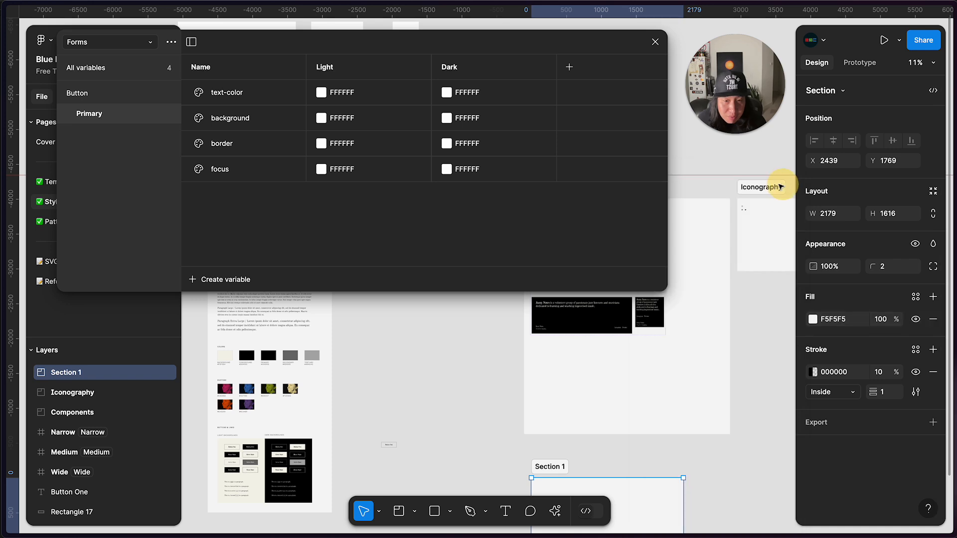
Move the new section to X 2332, Y 1635 below Components and place the loose Button One label and rectangle inside it
scroll(543, 349, "down", 5)
left_click_drag(562, 330, 559, 321)
scroll(559, 320, "up", 5)
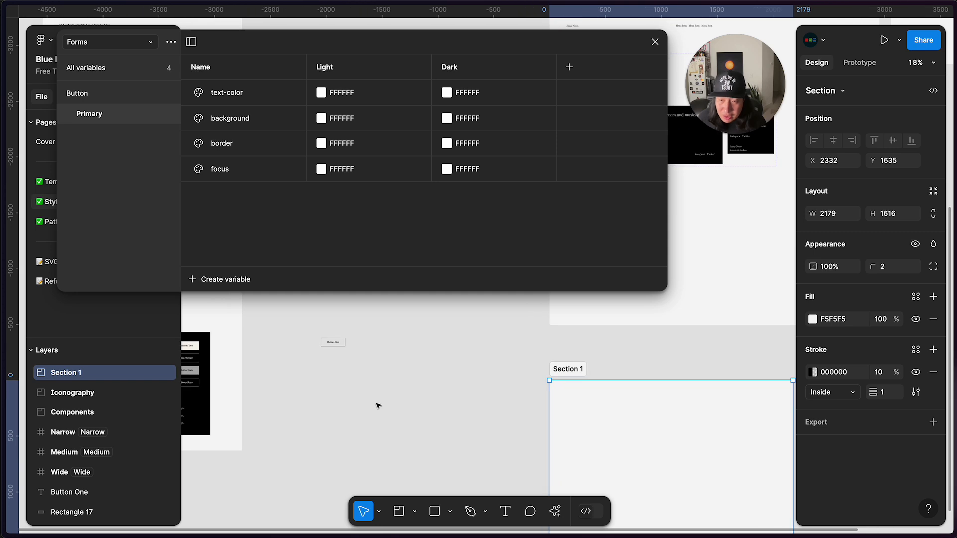
left_click_drag(377, 406, 301, 316)
left_click_drag(333, 343, 593, 434)
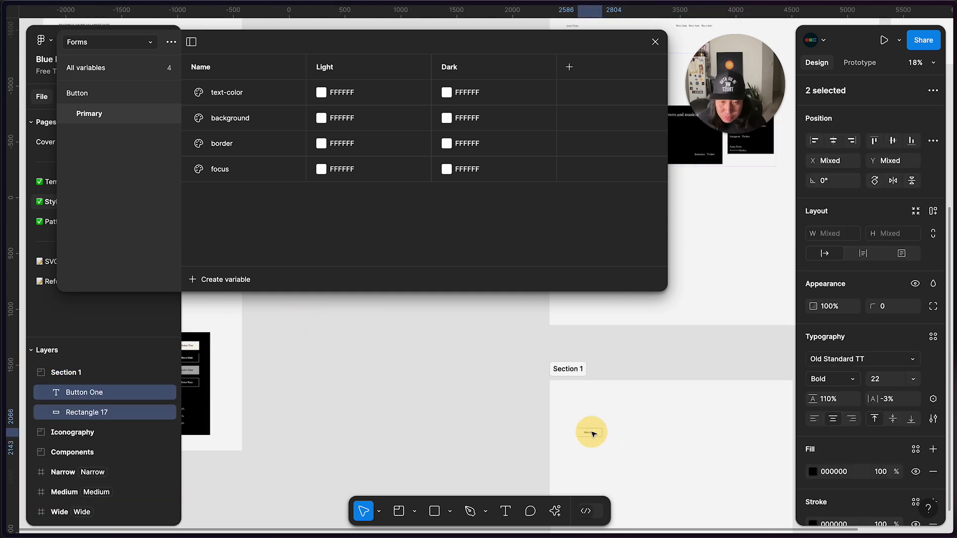
Draw a nested section about 675 × 782 around the Button One label and rectangle
scroll(593, 434, "up", 3)
scroll(647, 463, "left", 5)
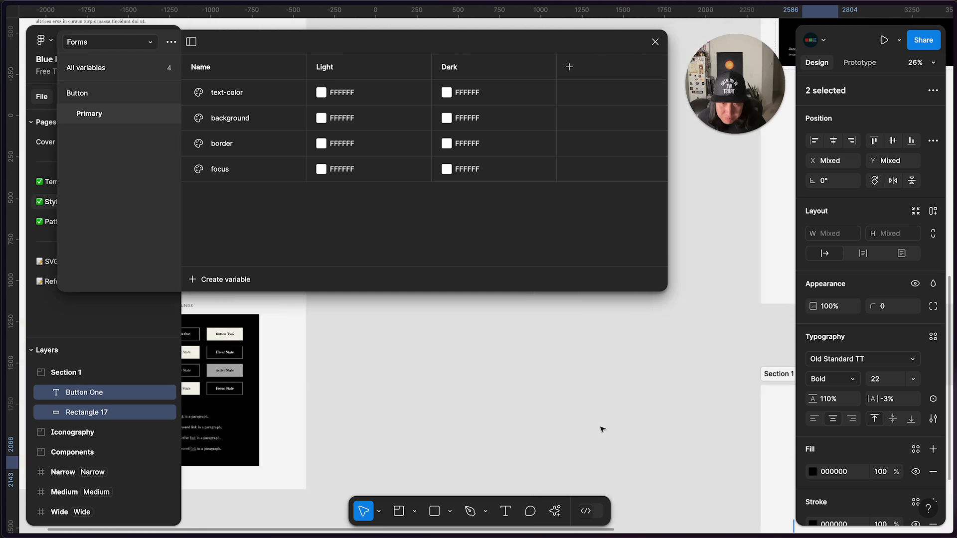
scroll(603, 430, "left", 4)
scroll(602, 430, "right", 7)
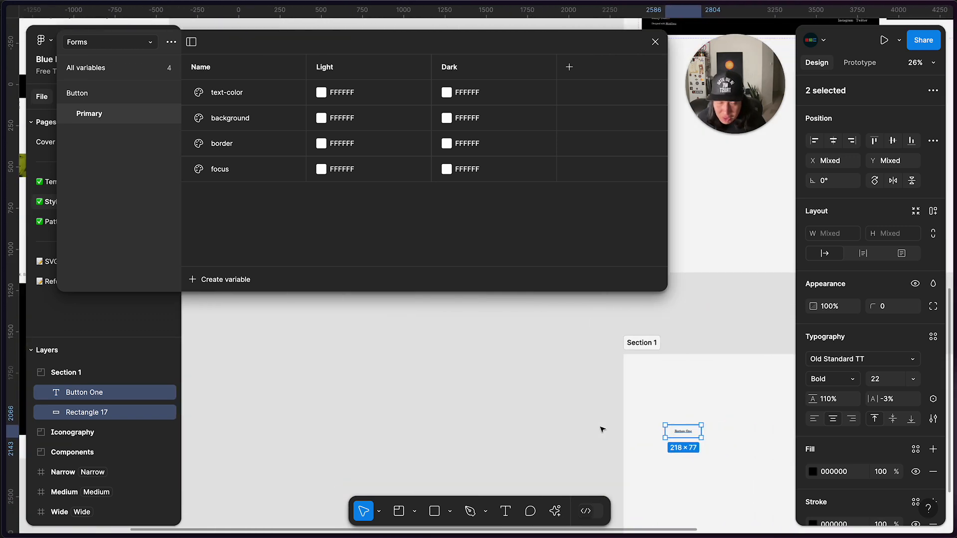
scroll(602, 429, "right", 4)
left_click(599, 414)
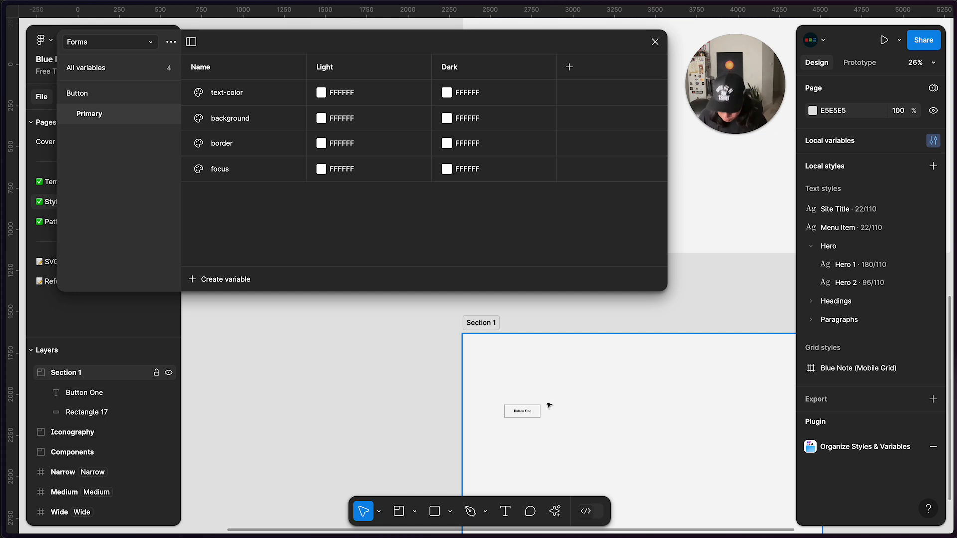
key("shift+s")
left_click_drag(487, 361, 599, 491)
Fill the nested section with F5F3EA, sampled from the light-background button panel in the Styles frame
scroll(641, 444, "left", 7)
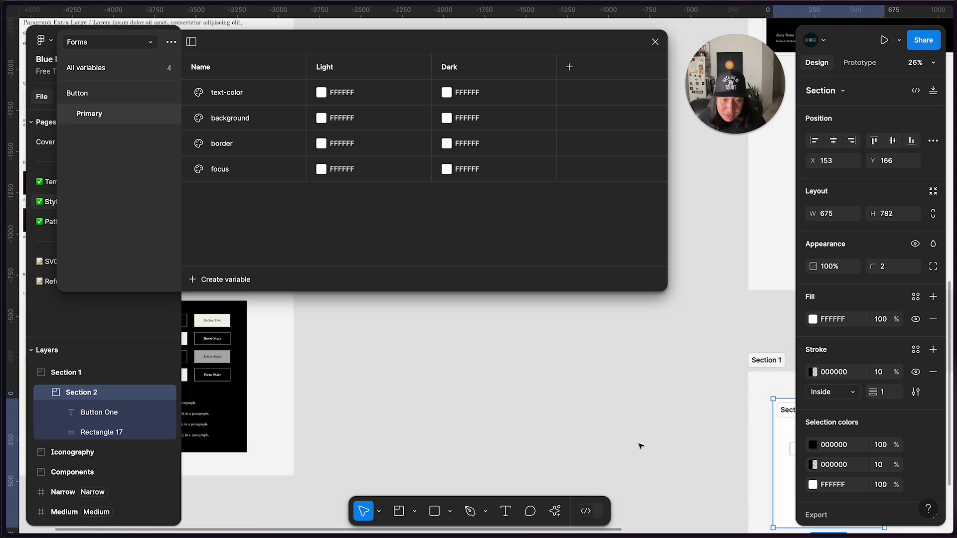
scroll(640, 446, "left", 2)
scroll(641, 446, "down", 3)
scroll(641, 445, "left", 2)
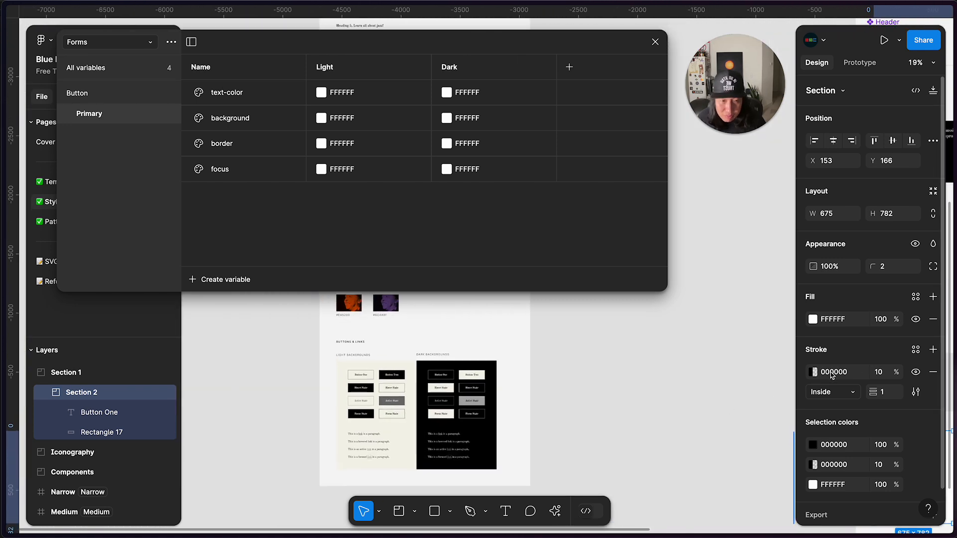
left_click(813, 319)
left_click(663, 392)
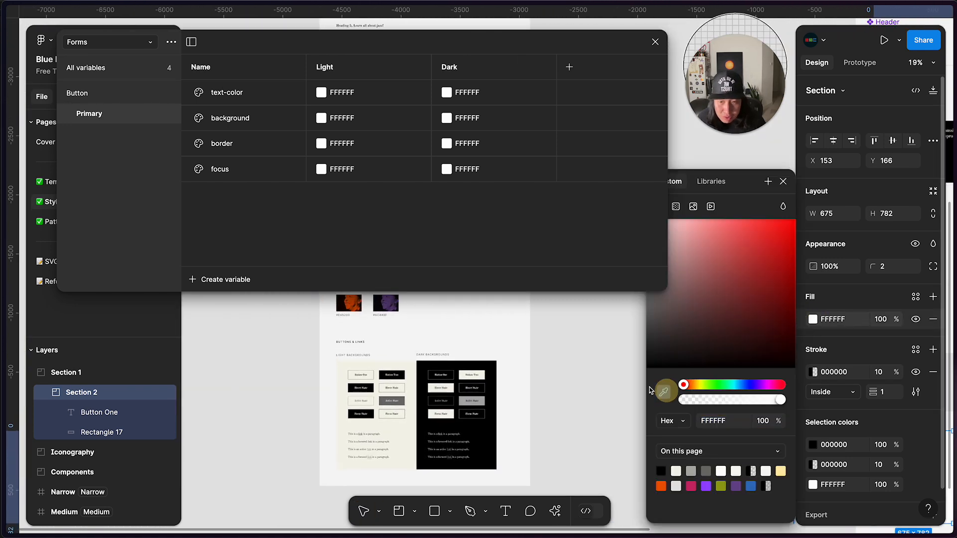
left_click(410, 421)
left_click(782, 181)
Rename the nested cream section as Light
scroll(711, 364, "right", 4)
scroll(710, 363, "down", 1)
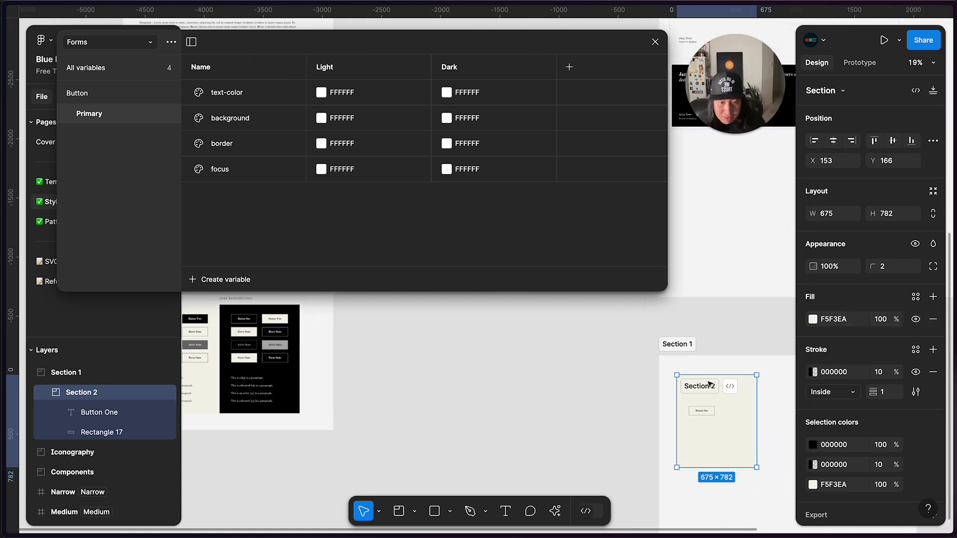
scroll(709, 384, "up", 5)
double_click(639, 368)
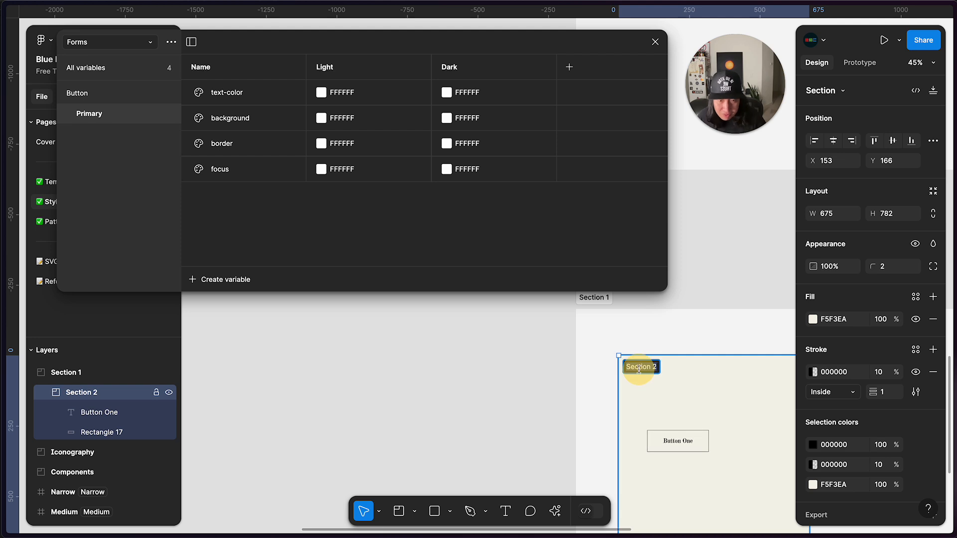
type("Light")
key("Return")
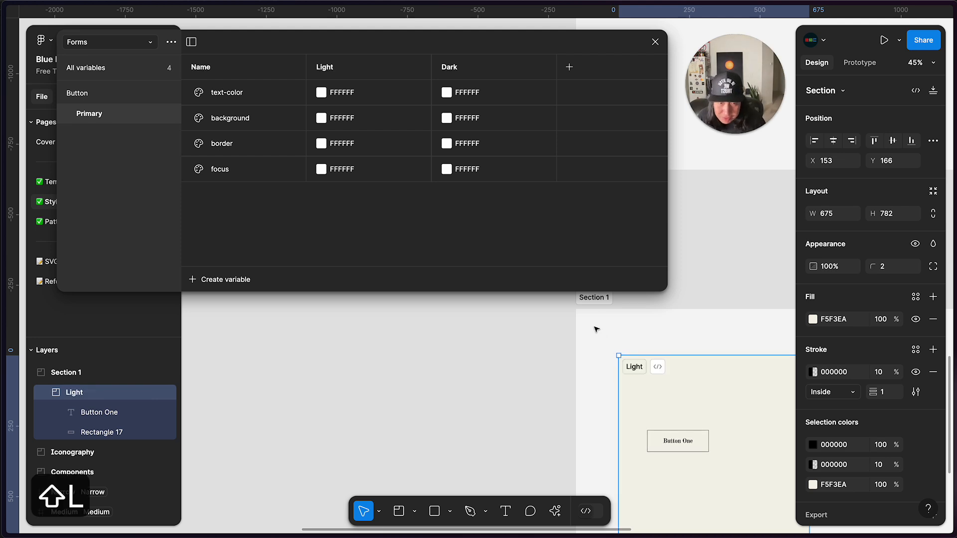
Rename the outer section as Forms / Buttons
double_click(592, 297)
type("Form")
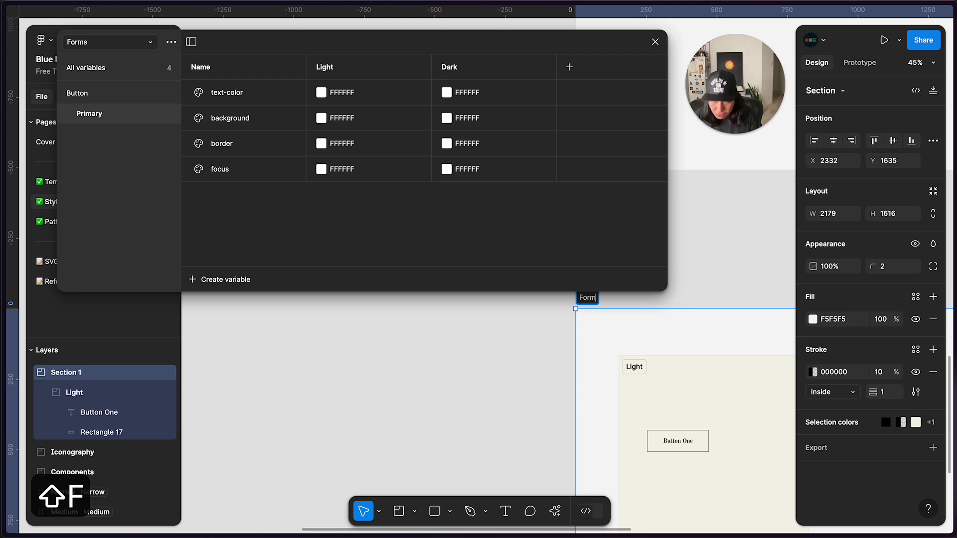
type("s / Buttons")
key("Return")
Inspect the Button One rectangle and label properties, and the Menu Item text style with its available font-family variables
scroll(551, 364, "right", 5)
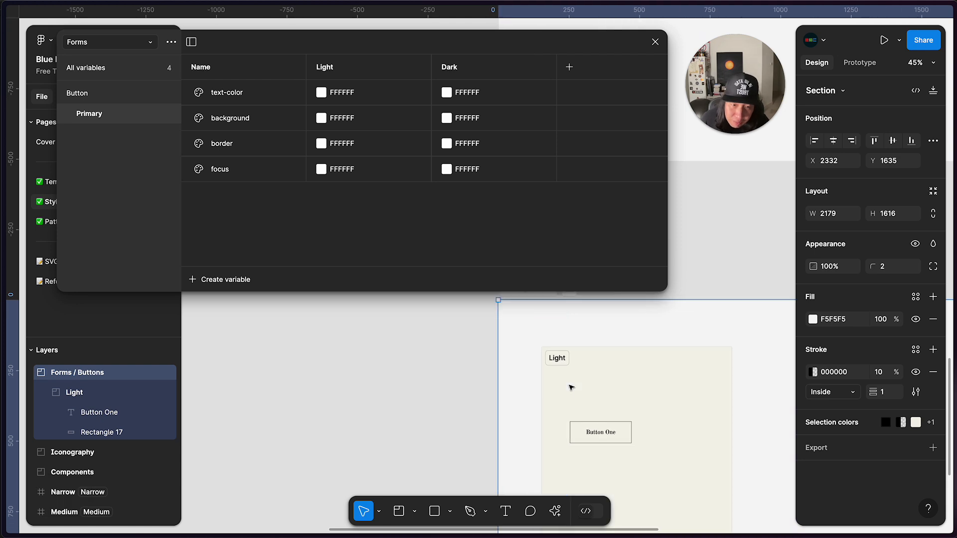
left_click(552, 405)
scroll(555, 411, "up", 4)
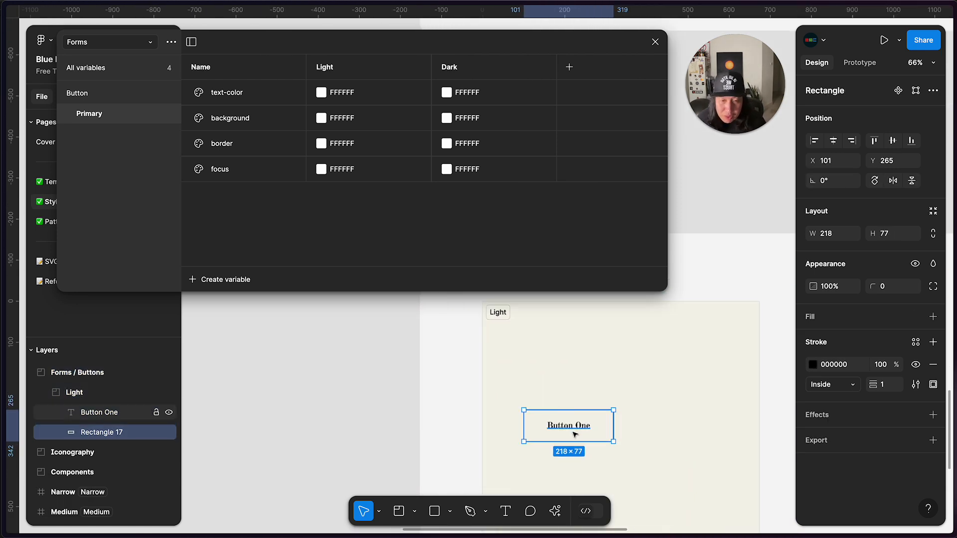
left_click(572, 429)
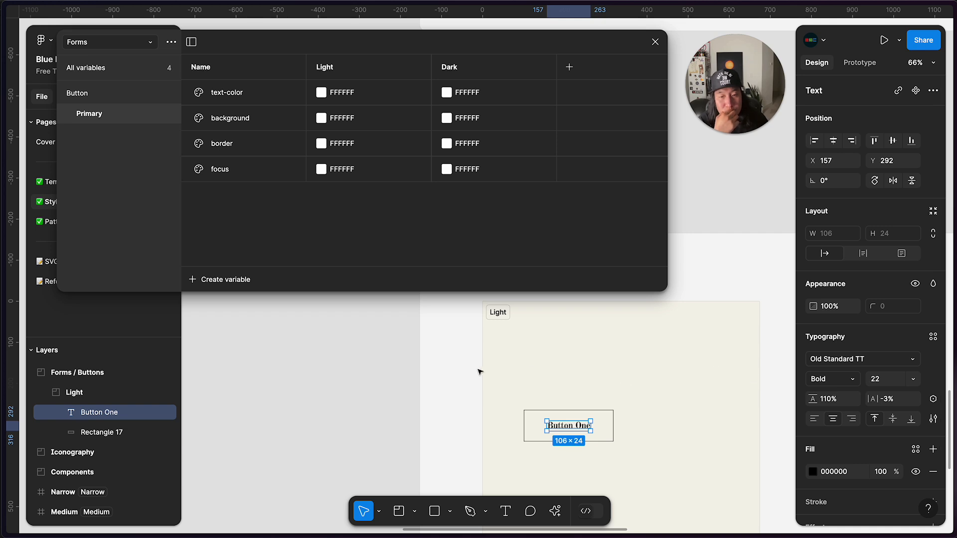
left_click(376, 385)
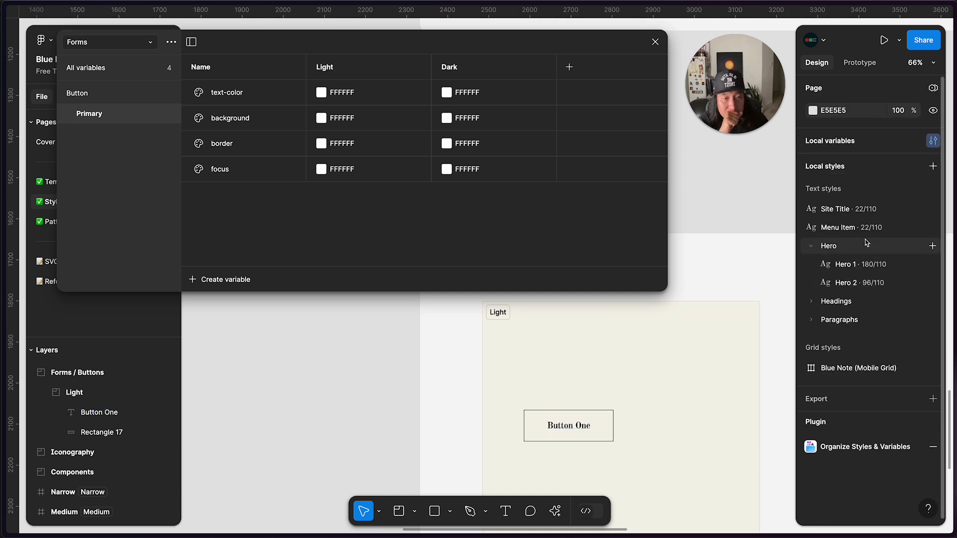
left_click(932, 229)
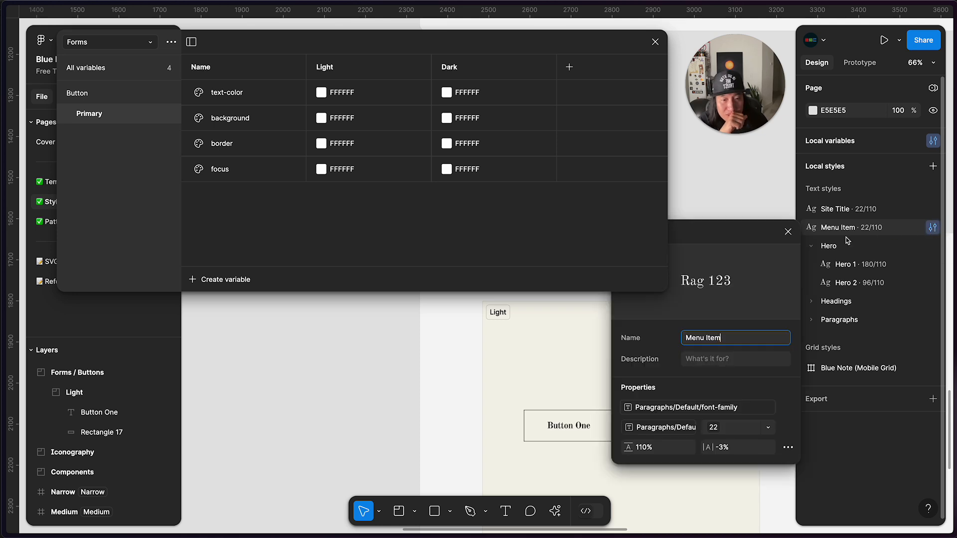
left_click(788, 232)
left_click(810, 250)
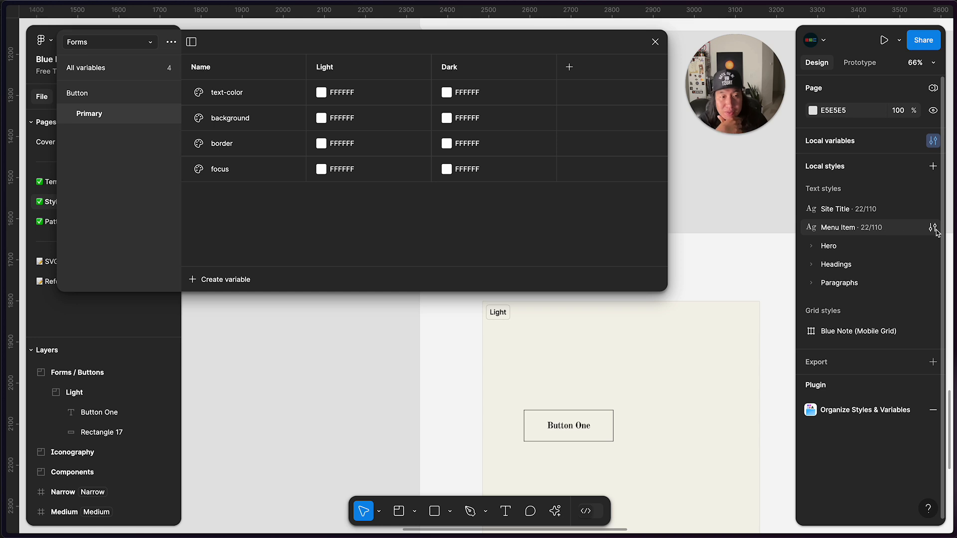
left_click(932, 228)
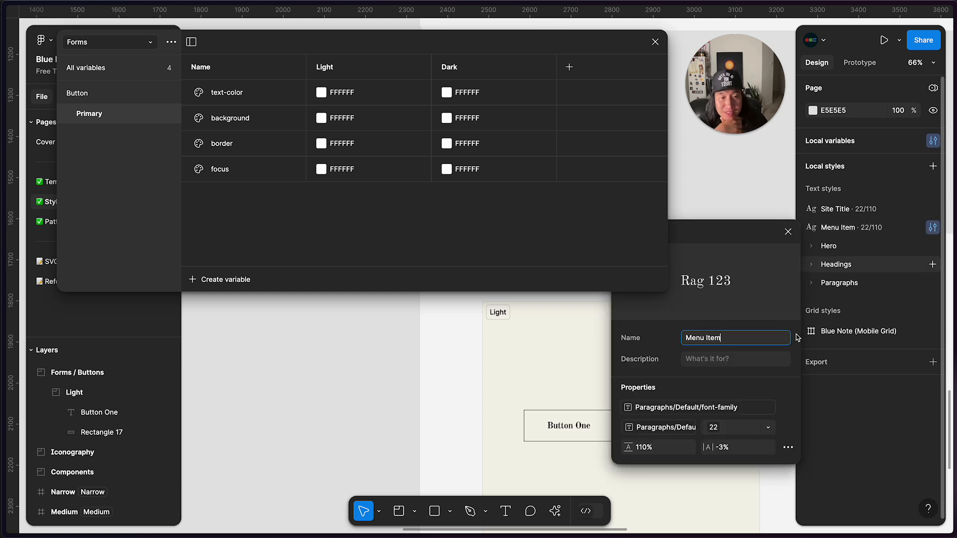
left_click(687, 406)
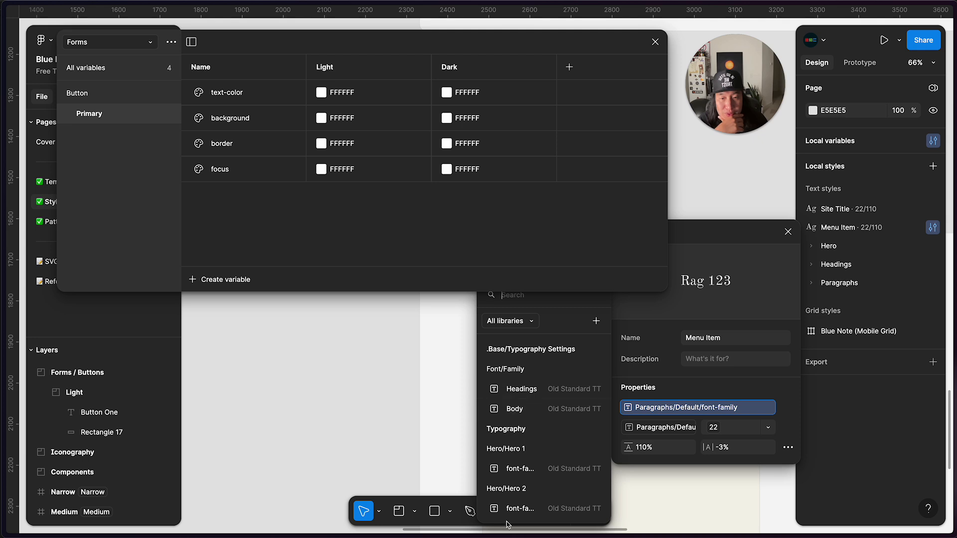
scroll(523, 478, "down", 10)
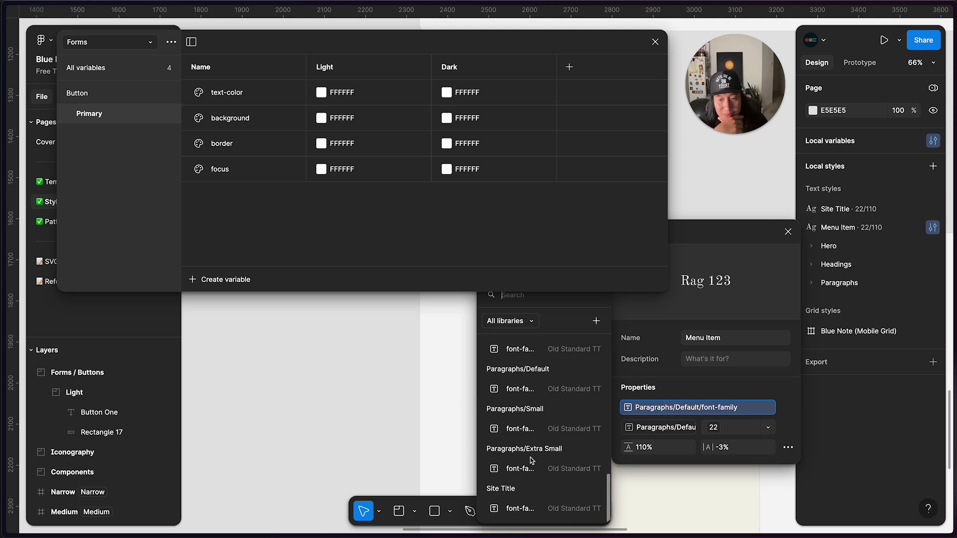
left_click(787, 232)
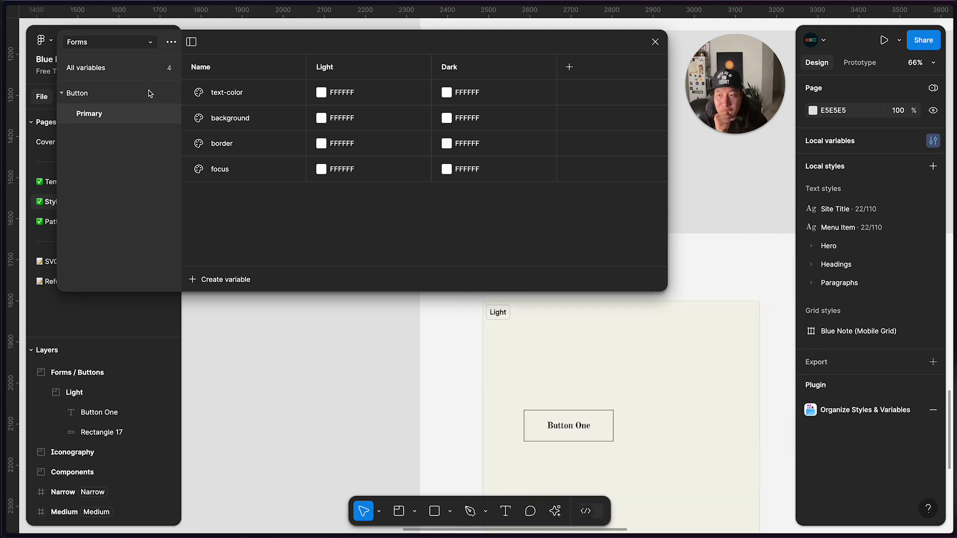
Review the Typography variable collection's groups and the variables in its Site Title group
left_click(138, 47)
left_click(100, 140)
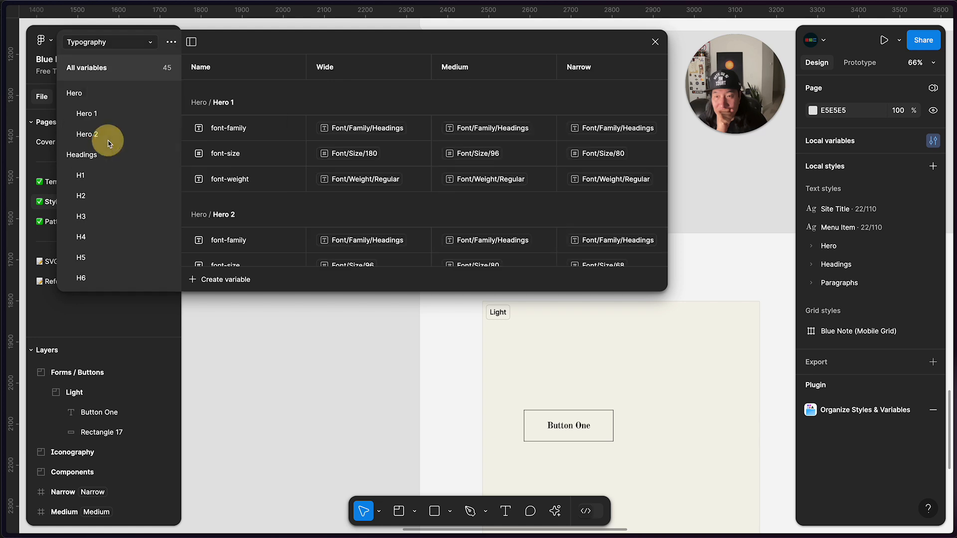
scroll(116, 192, "down", 5)
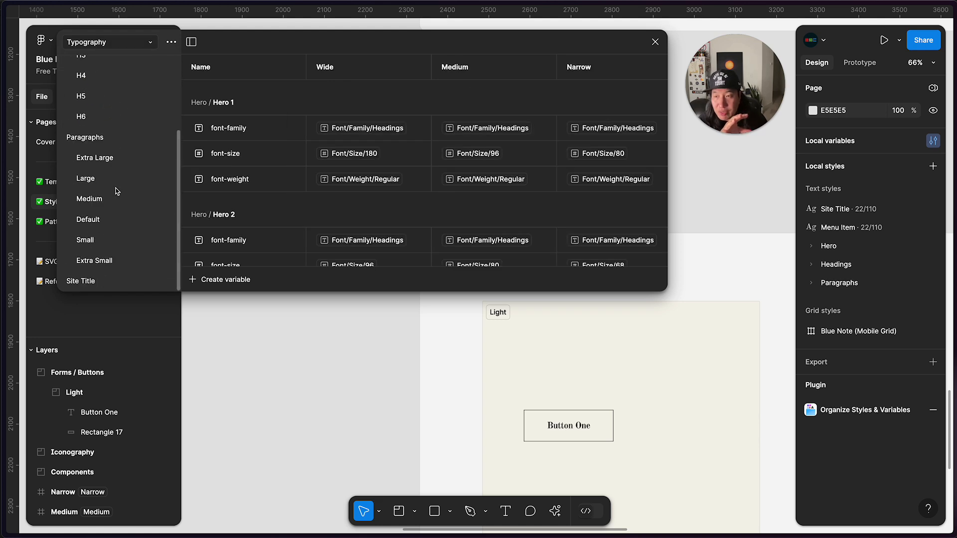
scroll(128, 184, "up", 5)
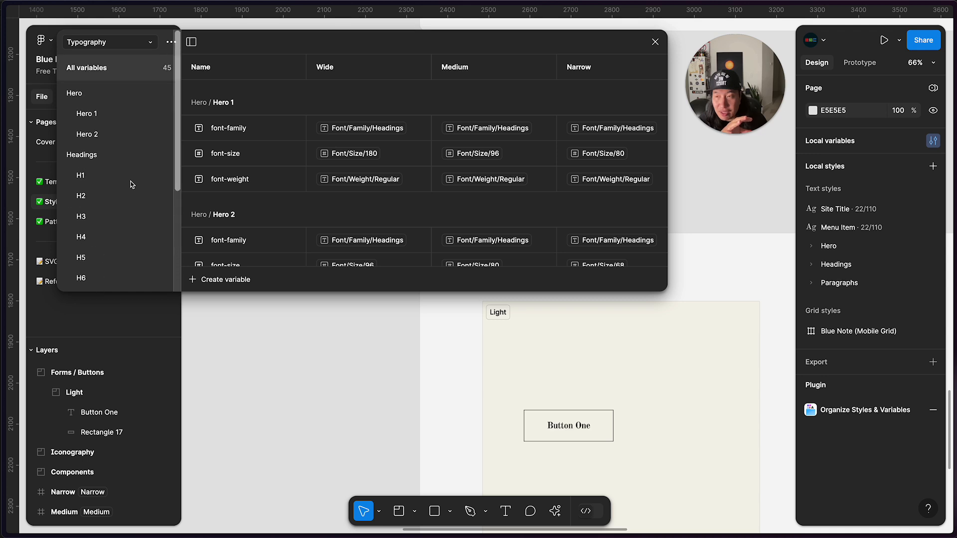
scroll(131, 185, "down", 5)
left_click(85, 280)
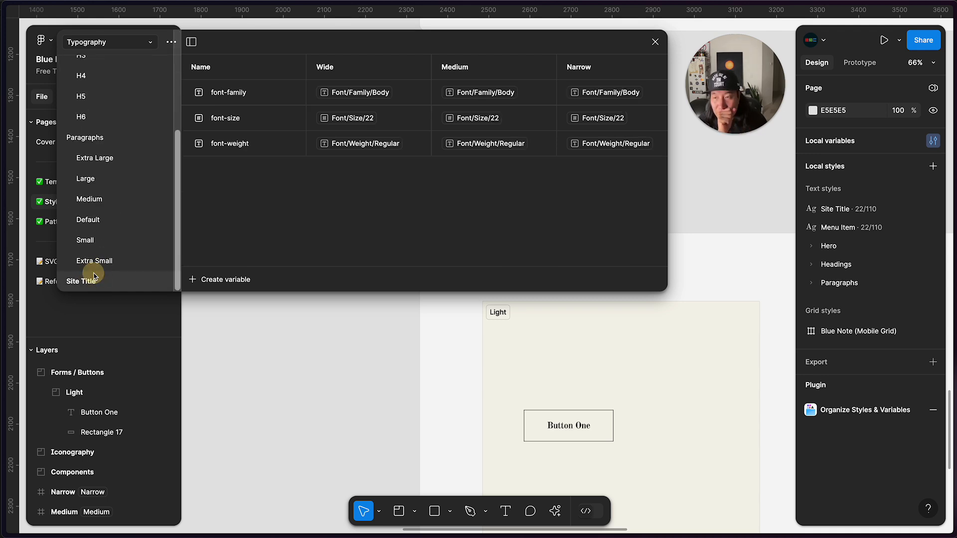
Create a string variable named font-family in the Primary subgroup of the Forms collection
left_click(137, 44)
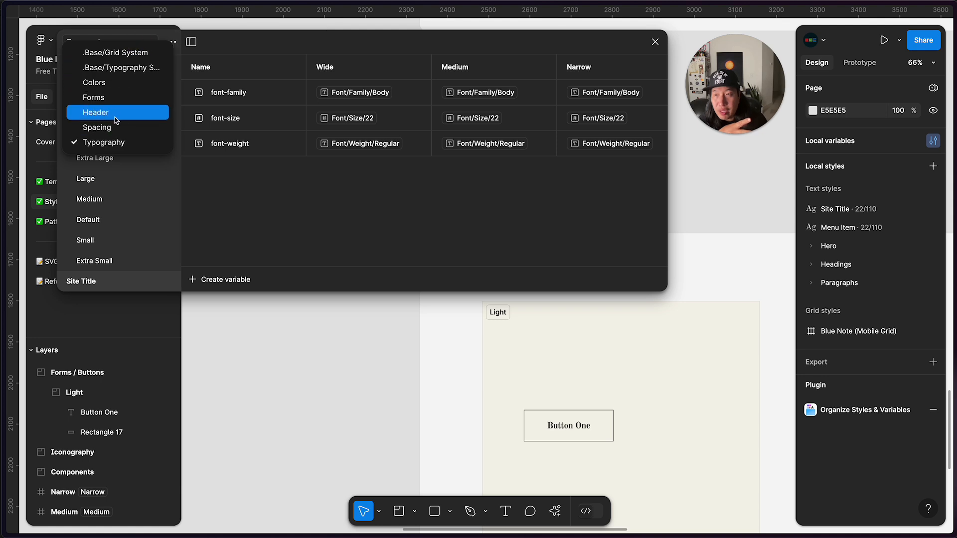
left_click(125, 96)
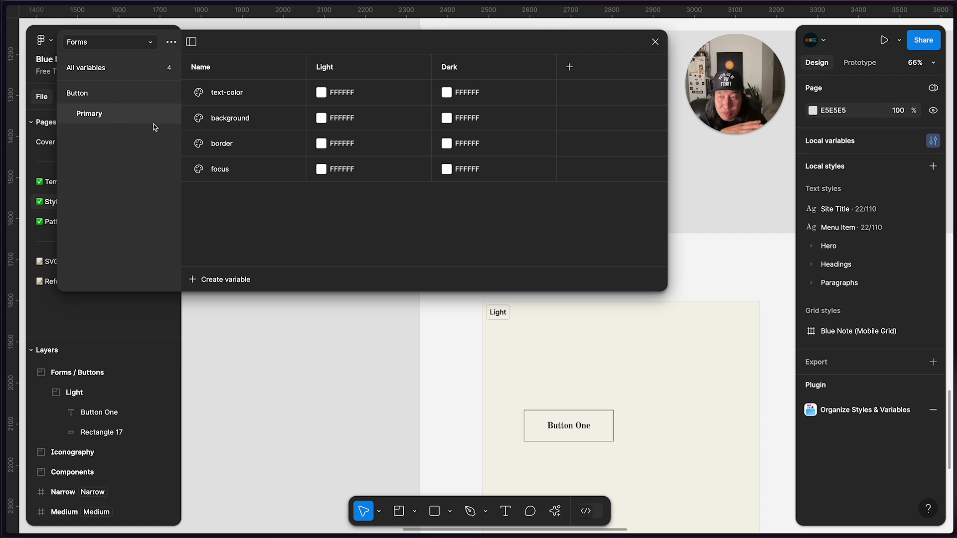
left_click(237, 279)
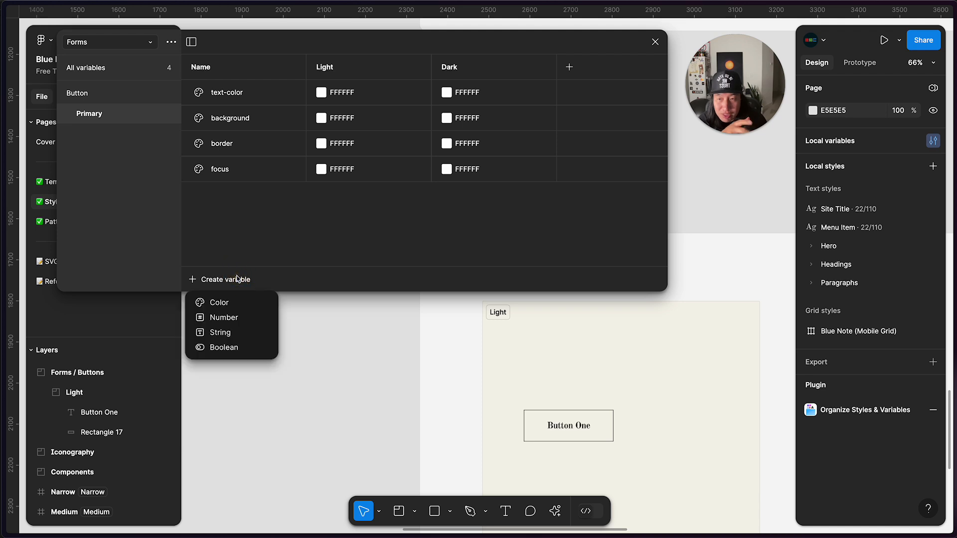
left_click(230, 333)
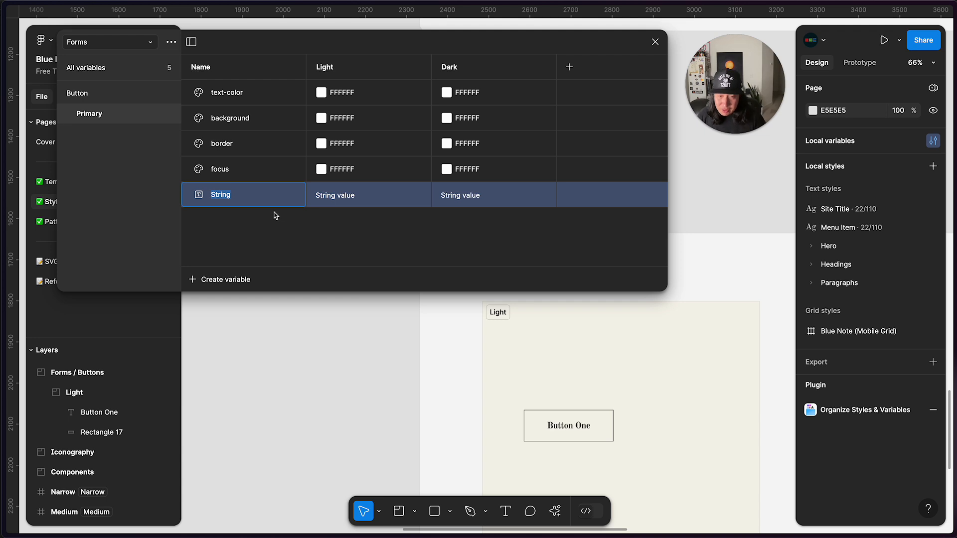
type("Font")
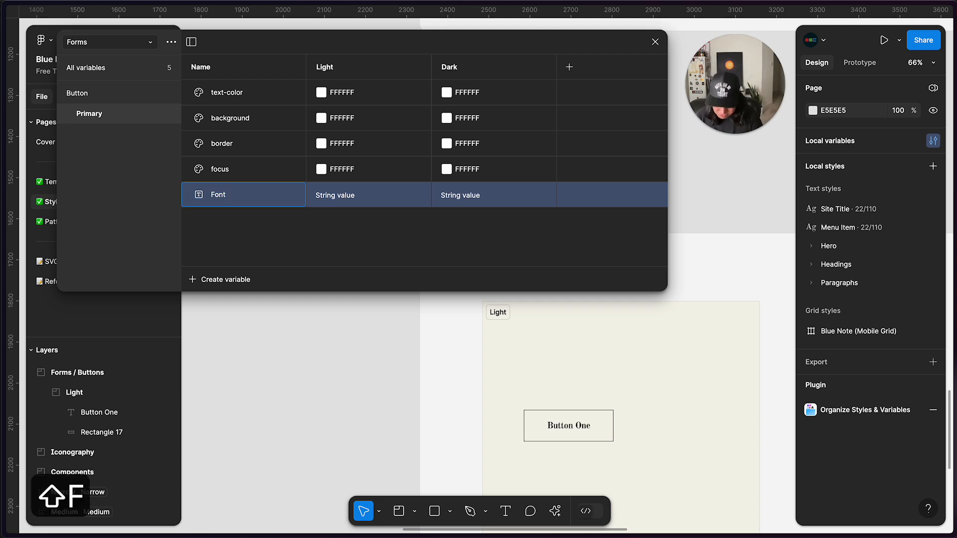
key("BackSpace")
key("BackSpace")
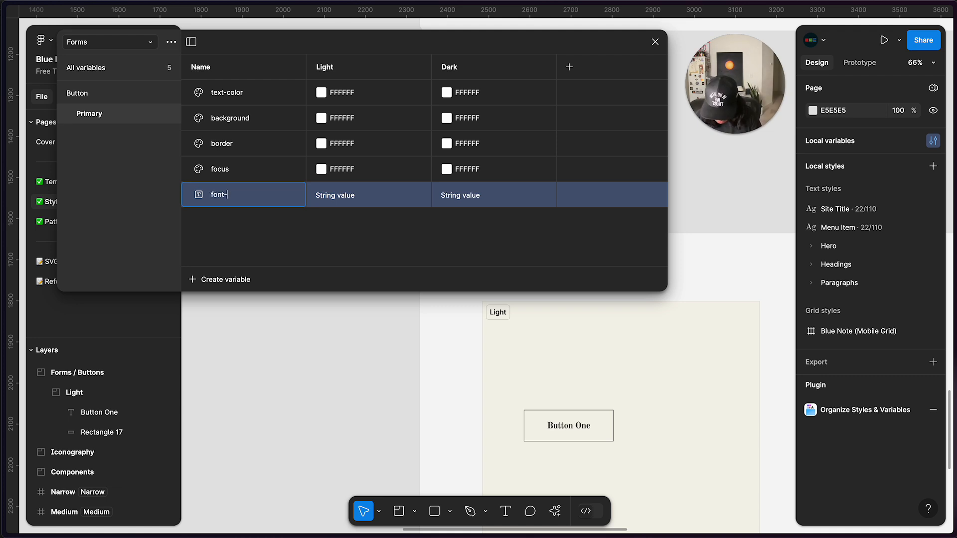
type("font-family")
key("Return")
Create a number variable named font-size in the Primary subgroup of the Forms collection
left_click(228, 279)
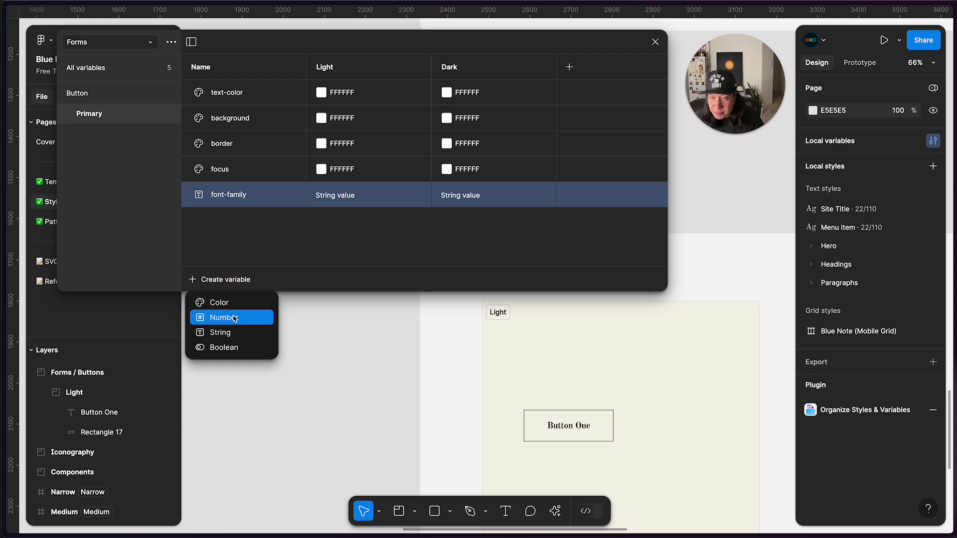
left_click(234, 318)
type("f")
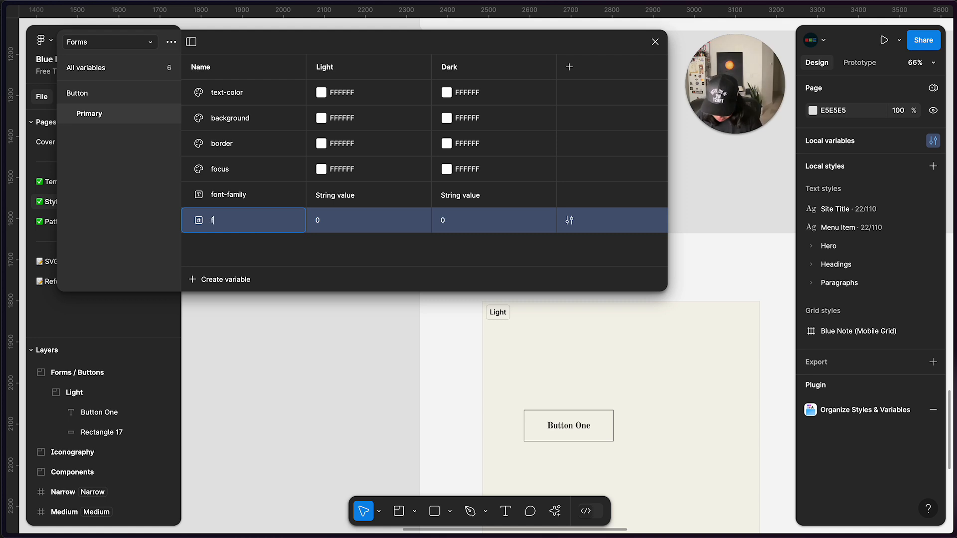
type("ont-size")
key("Return")
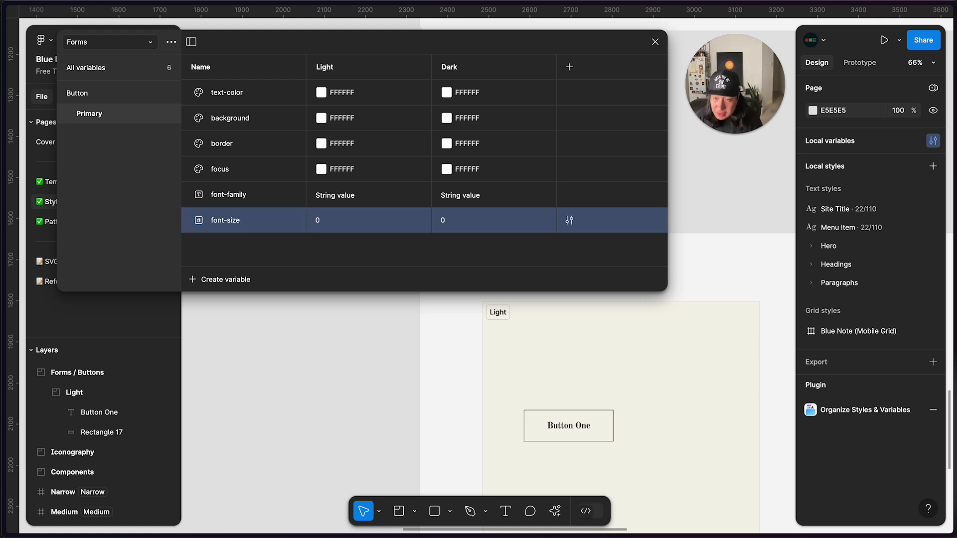
Check the weight variable used by the Menu Item text style and create a string variable named font-weight in the Primary subgroup
left_click(930, 229)
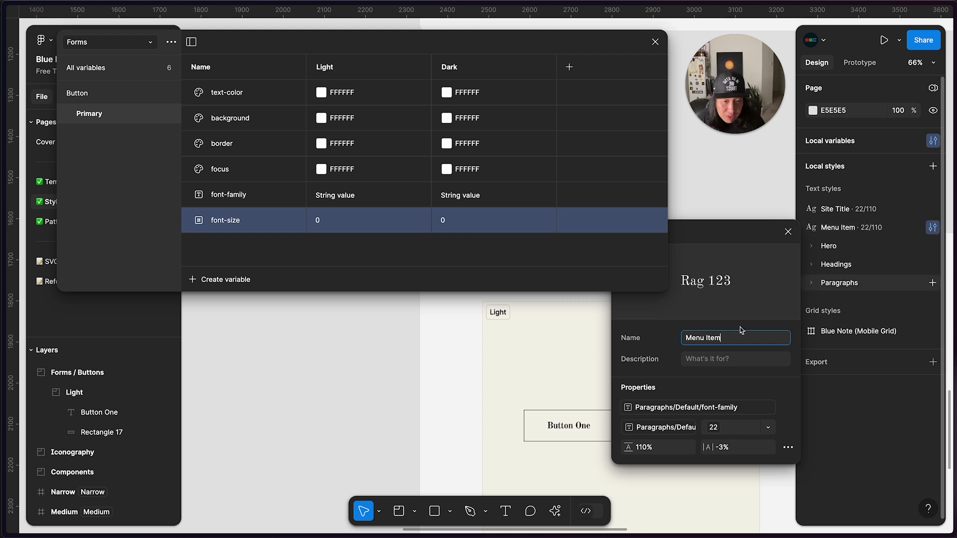
left_click(656, 427)
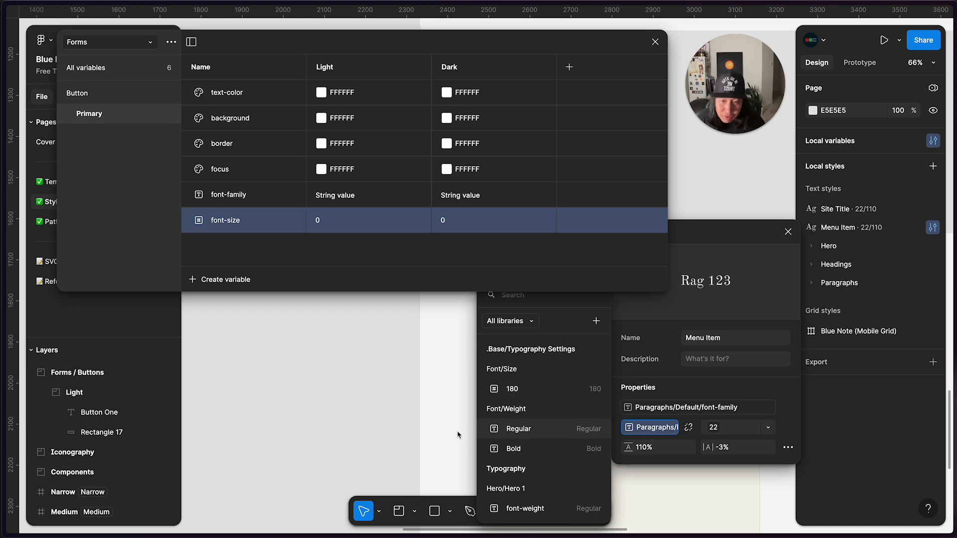
left_click(279, 315)
left_click(228, 282)
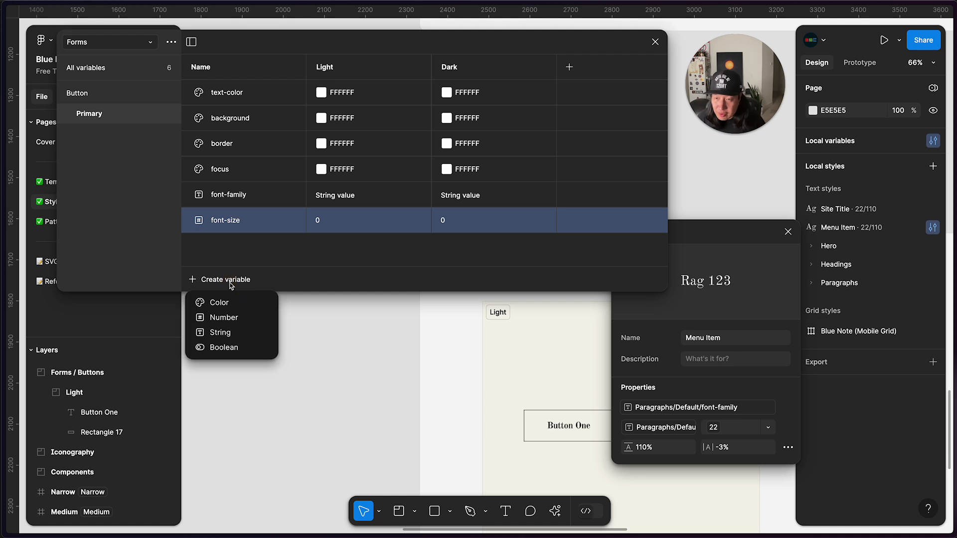
left_click(223, 333)
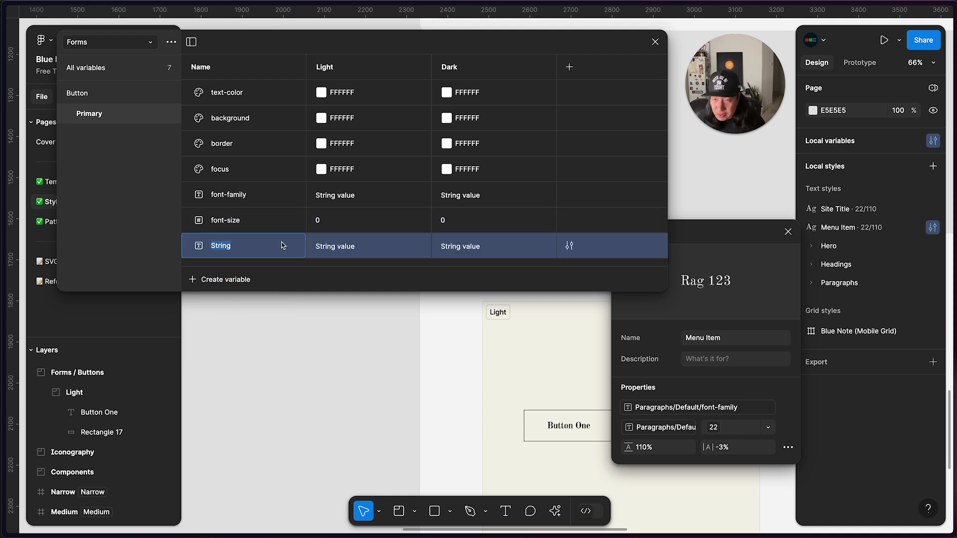
type("font-weight")
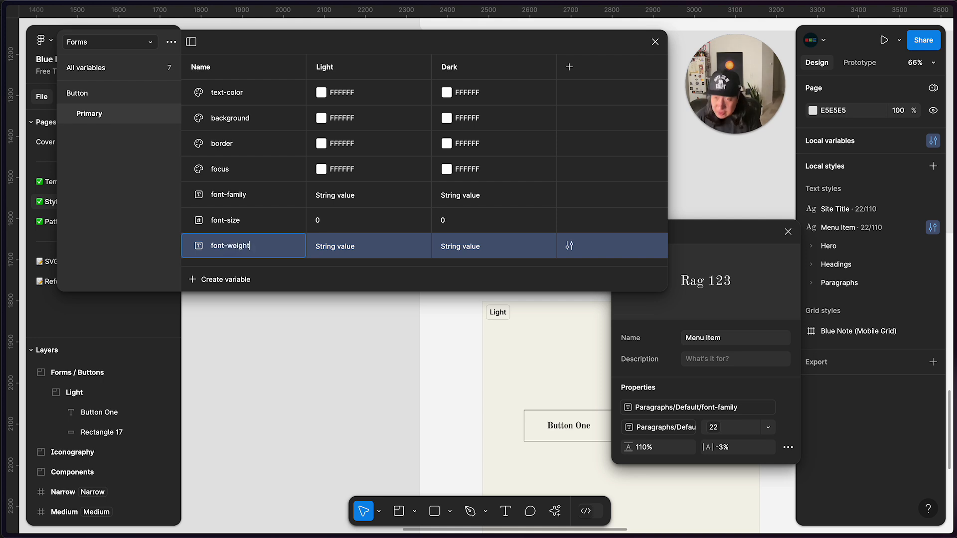
key("Return")
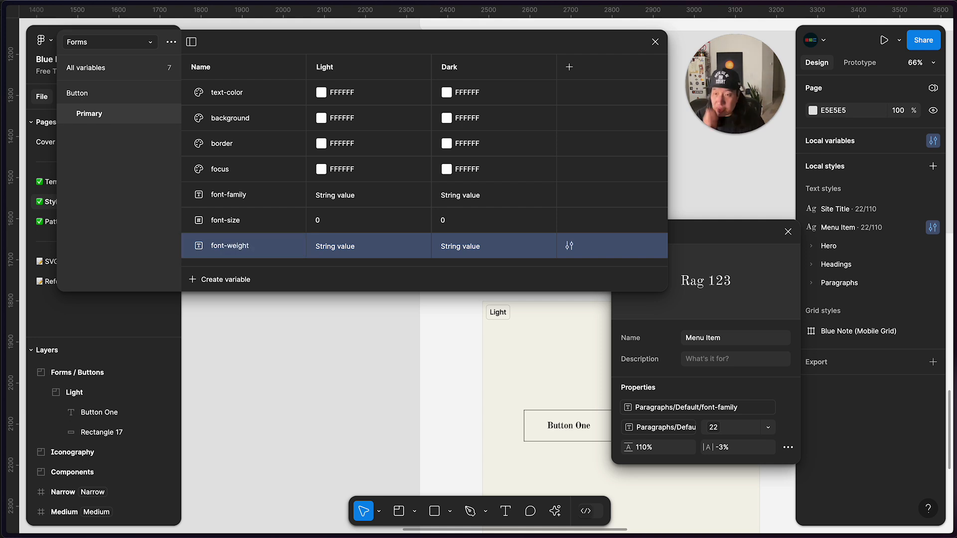
left_click_drag(241, 248, 245, 214)
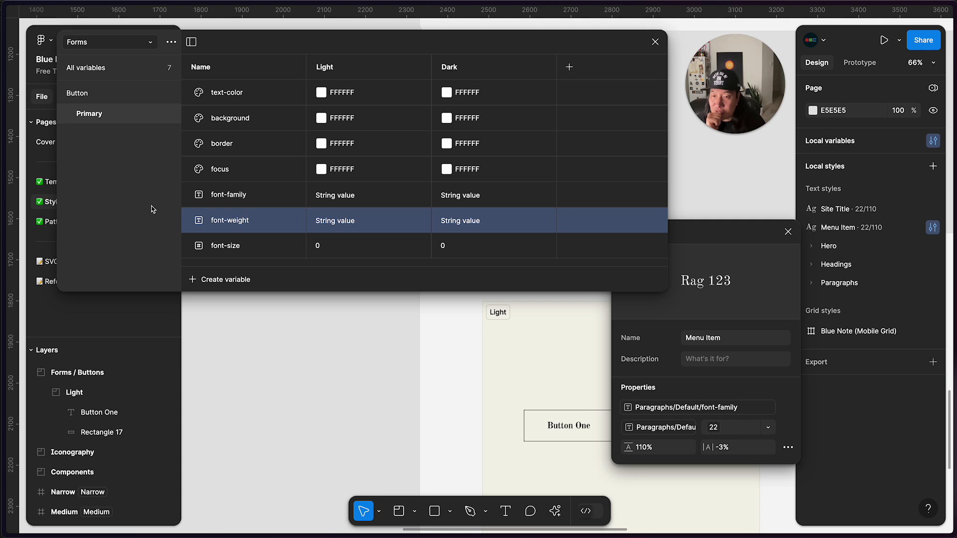
left_click(113, 47)
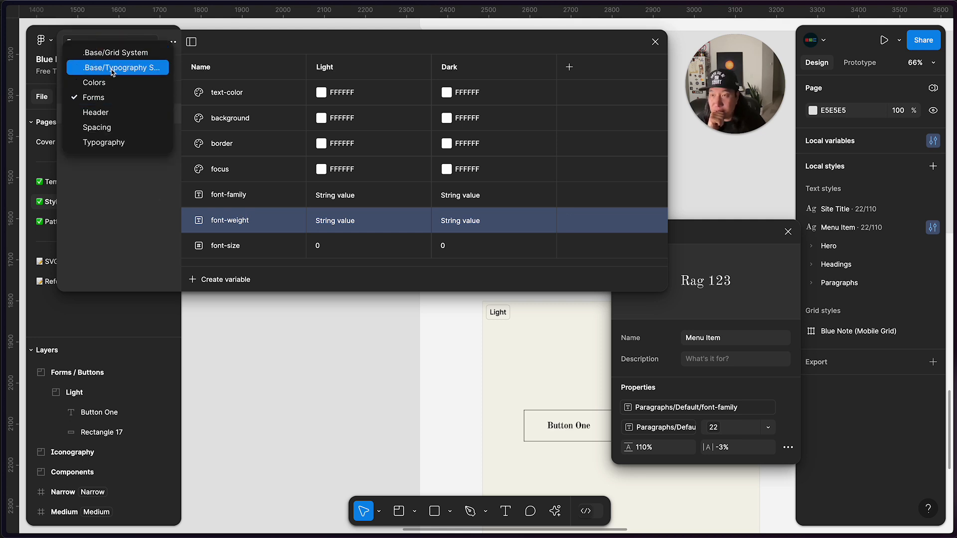
left_click(97, 144)
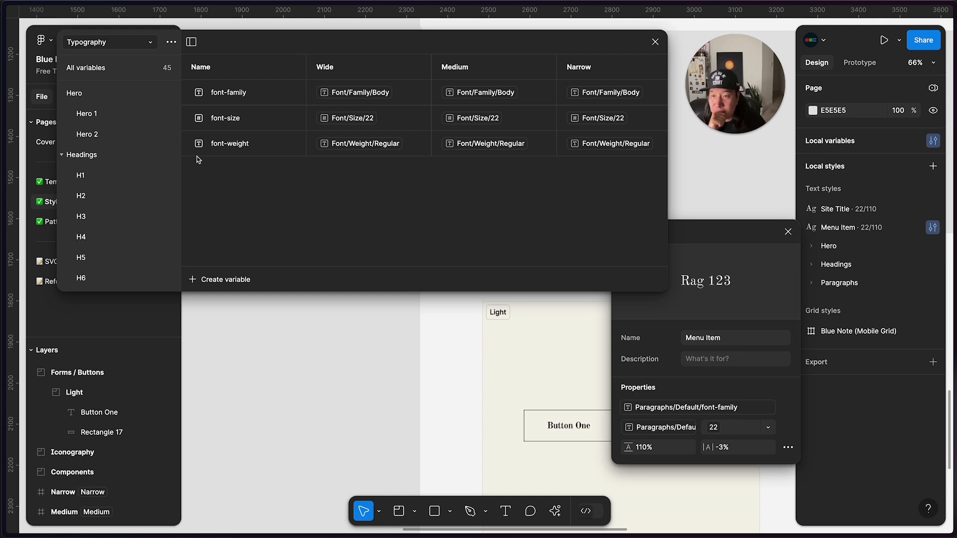
left_click(121, 46)
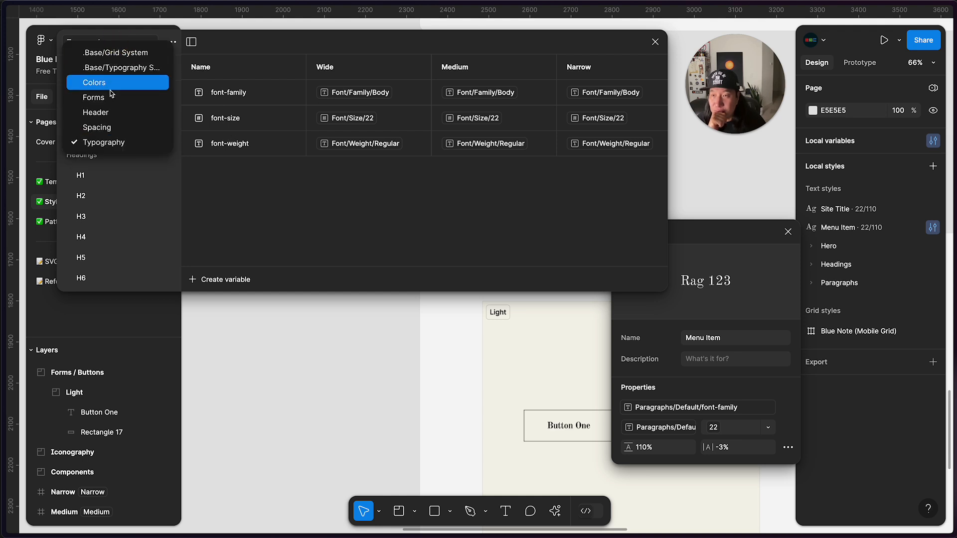
left_click(105, 95)
left_click_drag(245, 245, 250, 217)
Link the Light value of the Primary font-family variable to Font/Family/Body
double_click(386, 199)
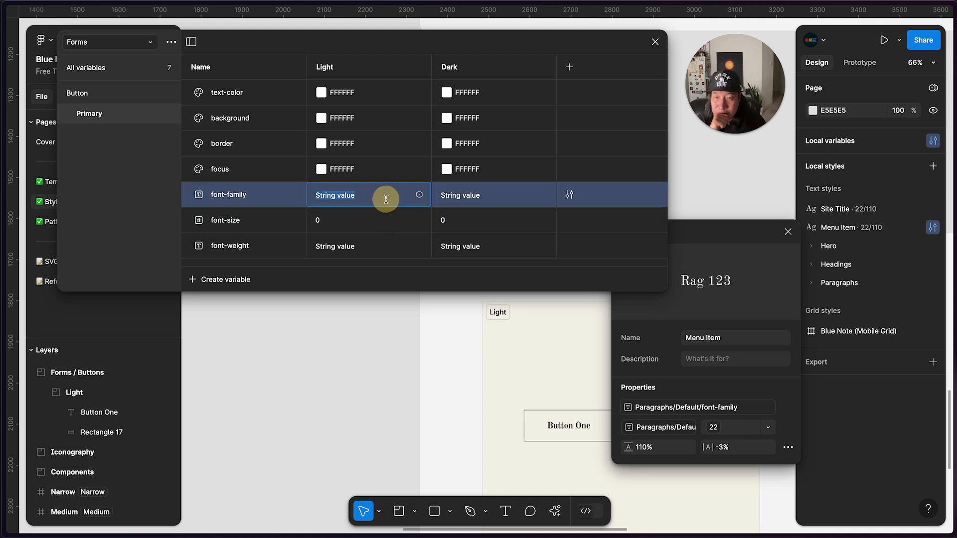
left_click(419, 195)
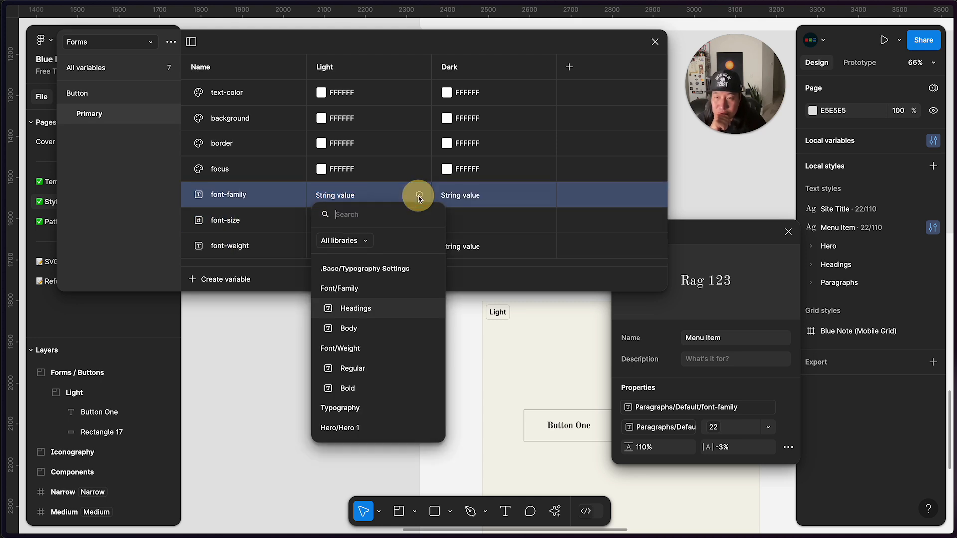
left_click(371, 328)
scroll(390, 345, "right", 2)
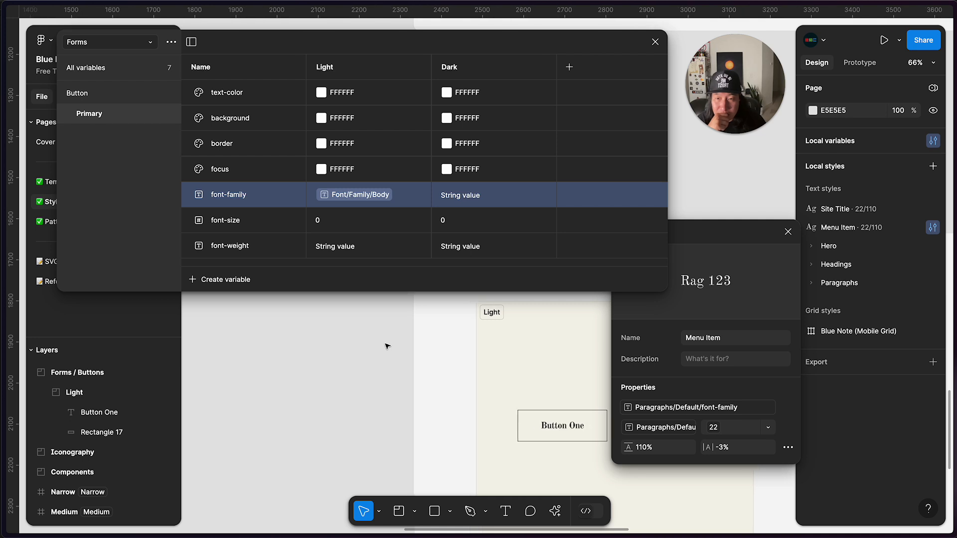
Create a string variable named Forms in the .Base/Typography Settings collection and place it below Body in the Font/Family group
left_click(149, 42)
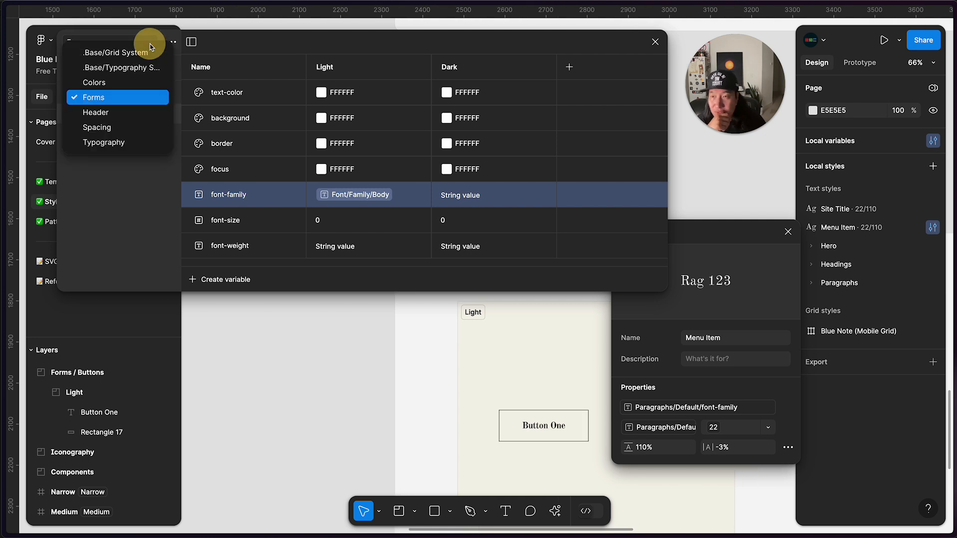
left_click(128, 67)
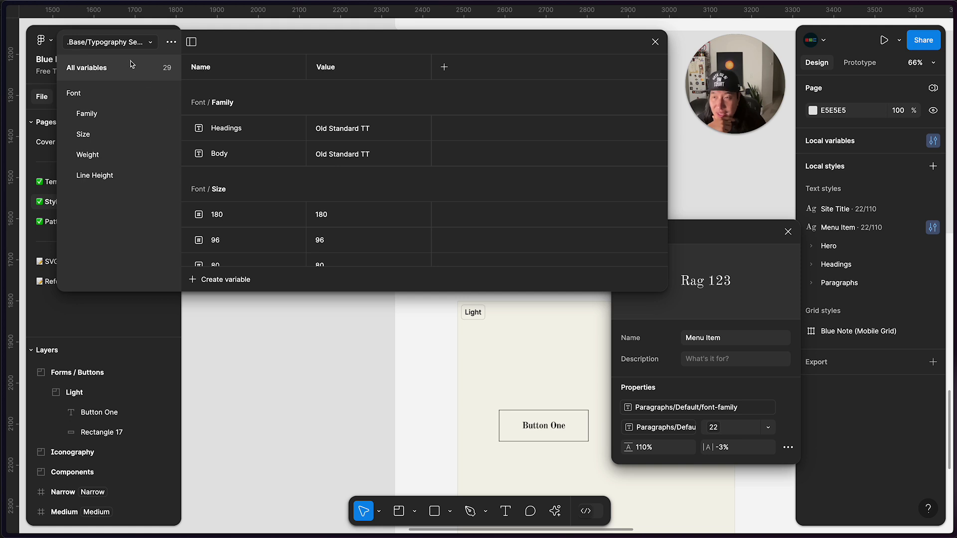
left_click(135, 46)
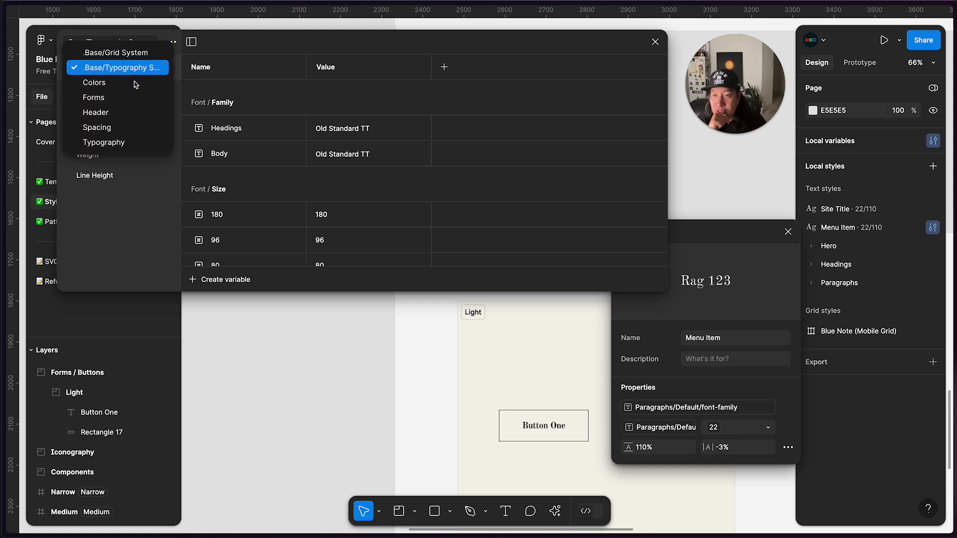
left_click(271, 184)
left_click(223, 153)
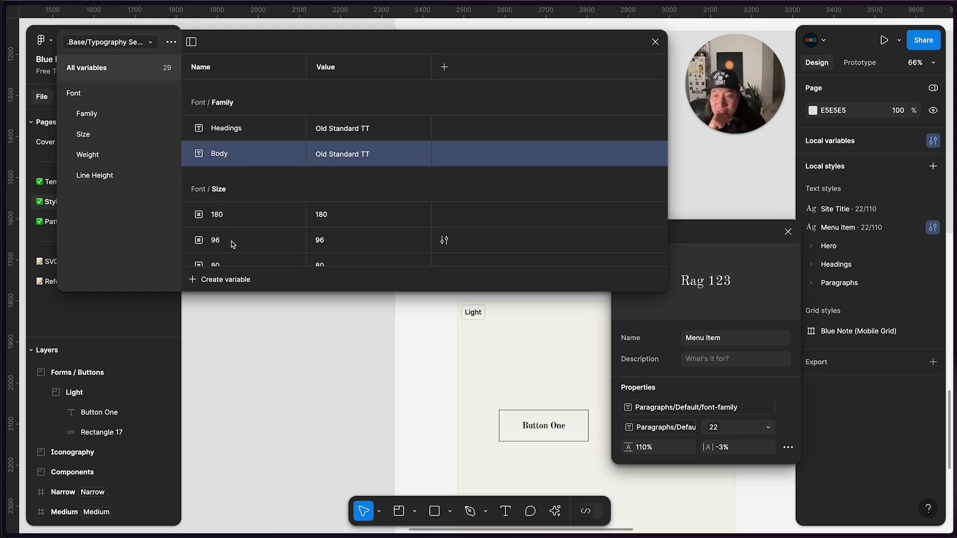
left_click(218, 278)
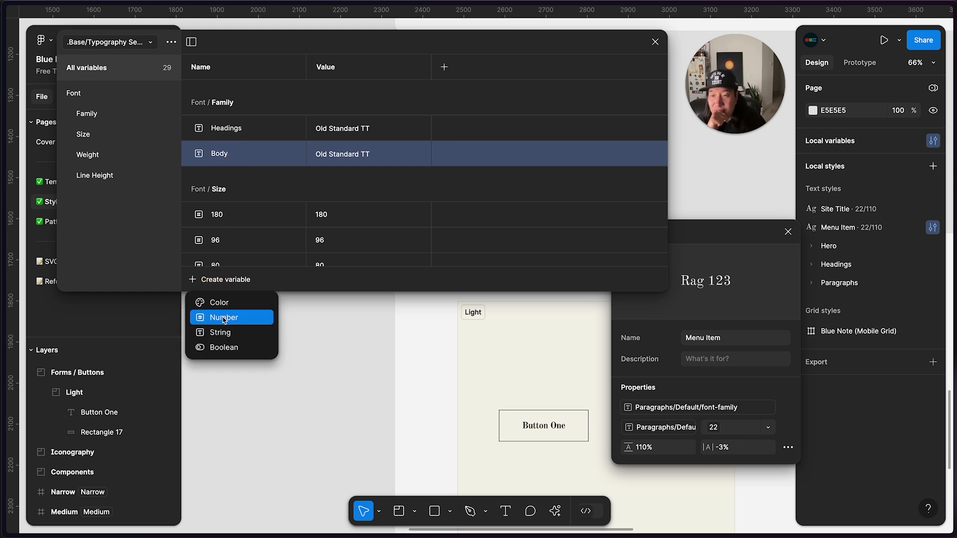
left_click(223, 332)
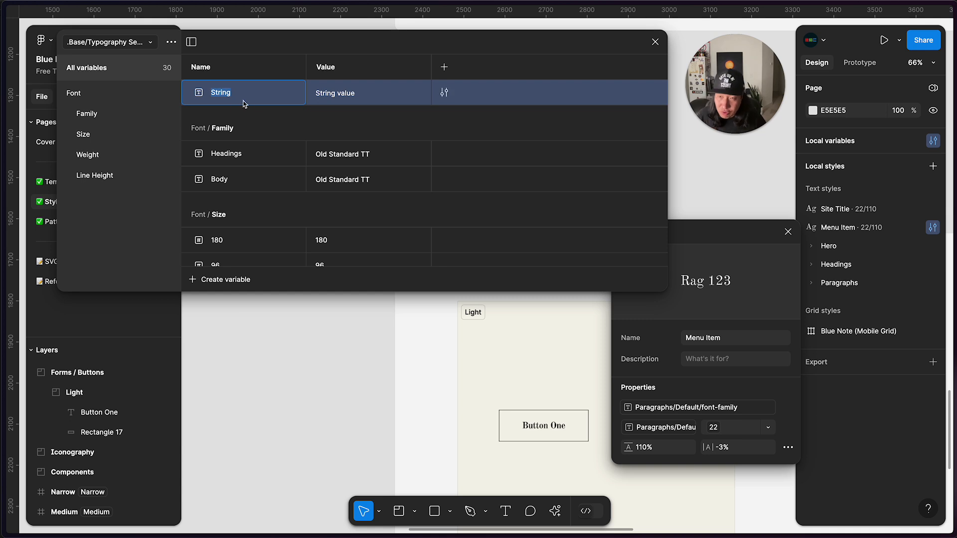
type("Forms")
key("Return")
left_click_drag(255, 94, 299, 179)
Copy the Body font family value, Old Standard TT, into the Forms variable
left_click(353, 155)
key("super+a")
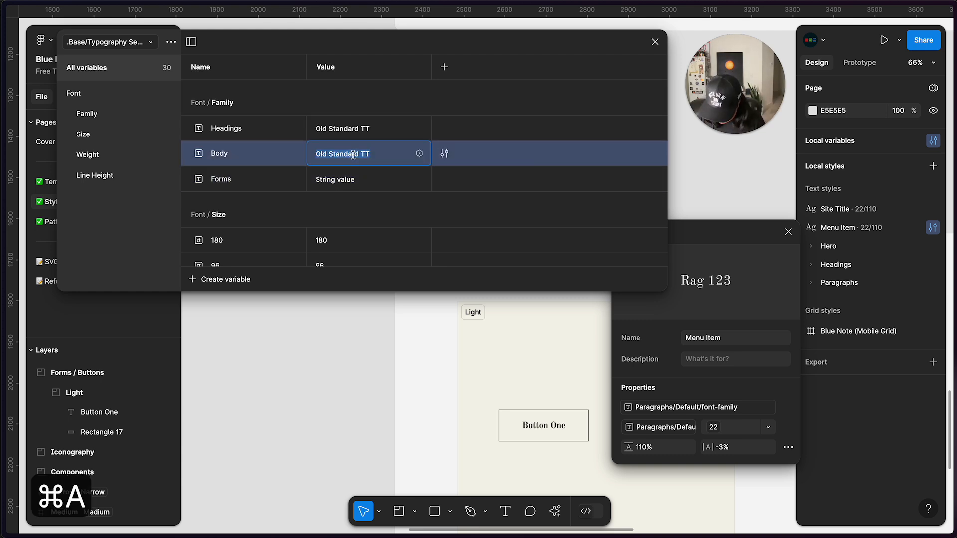
key("super+c")
left_click(348, 179)
key("super+v")
key("Return")
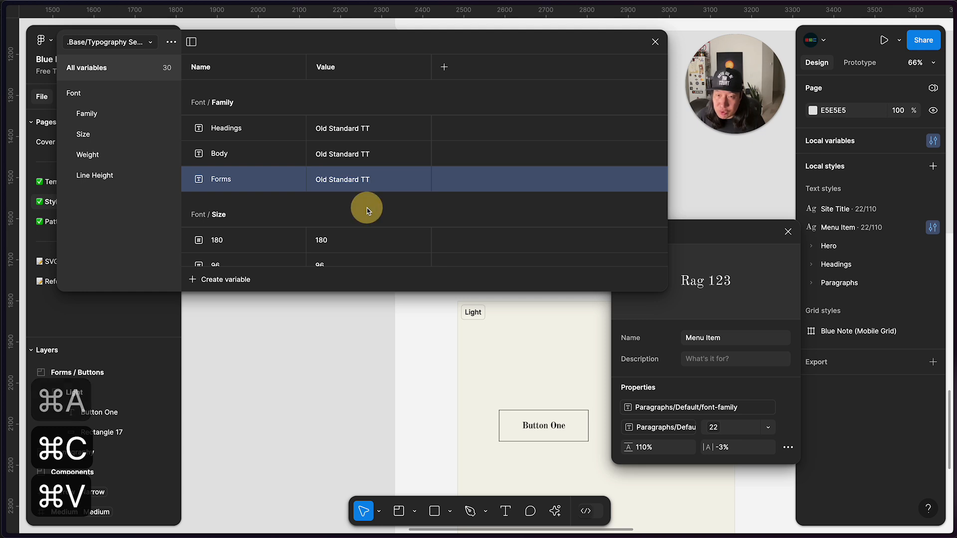
Link the Light value of font-family in the Forms collection's Primary subgroup to Font/Family/Forms
left_click(136, 42)
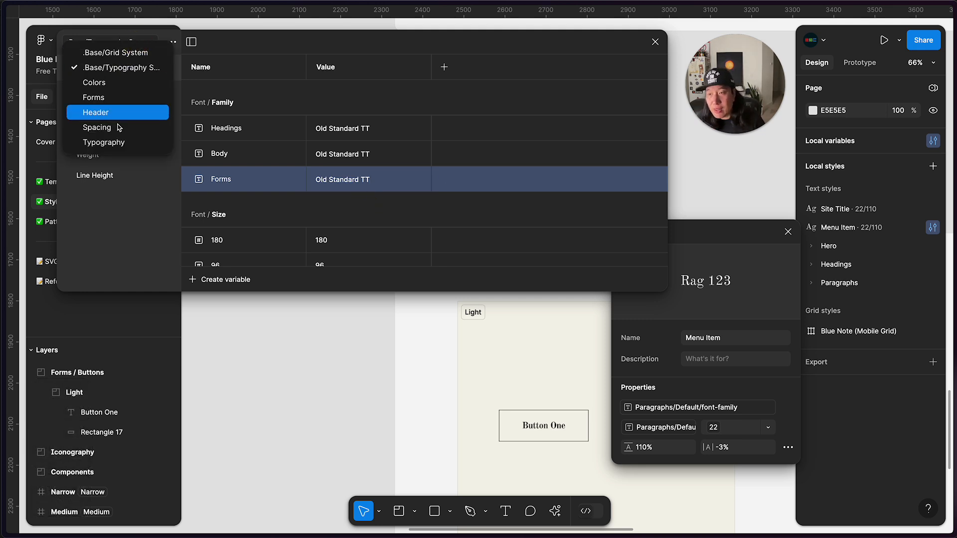
left_click(112, 98)
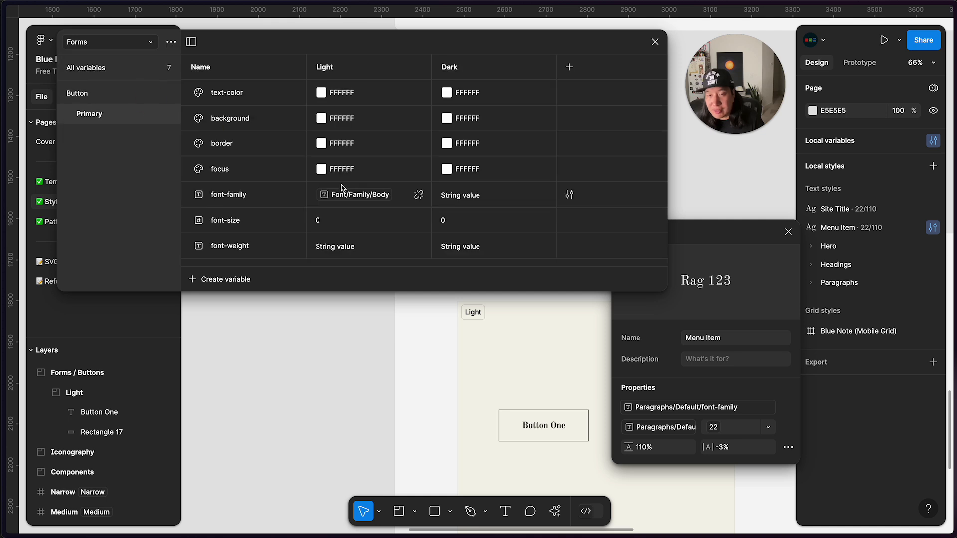
left_click(357, 201)
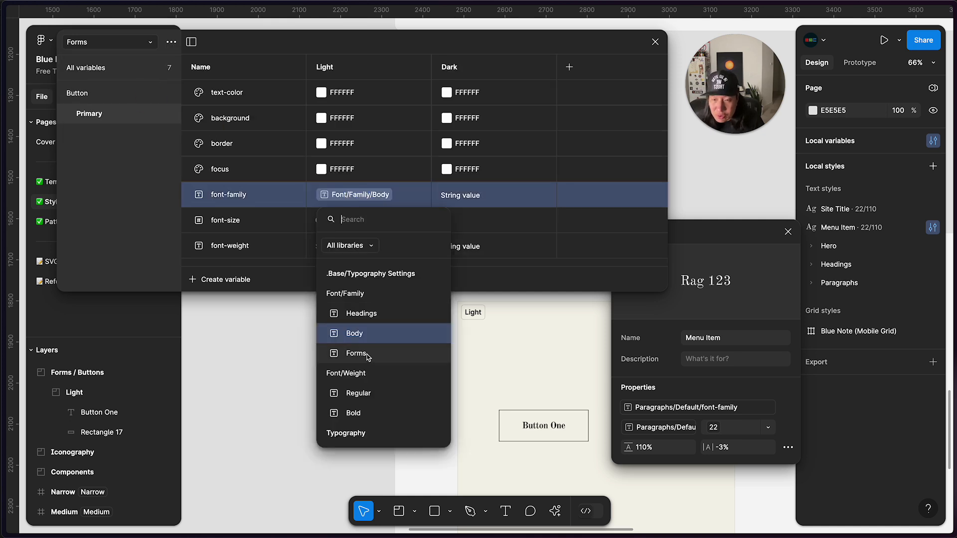
left_click(385, 353)
Link the Dark value of the Primary font-family variable to Font/Family/Forms
left_click(544, 194)
scroll(499, 343, "down", 2)
scroll(498, 340, "down", 4)
scroll(493, 358, "up", 3)
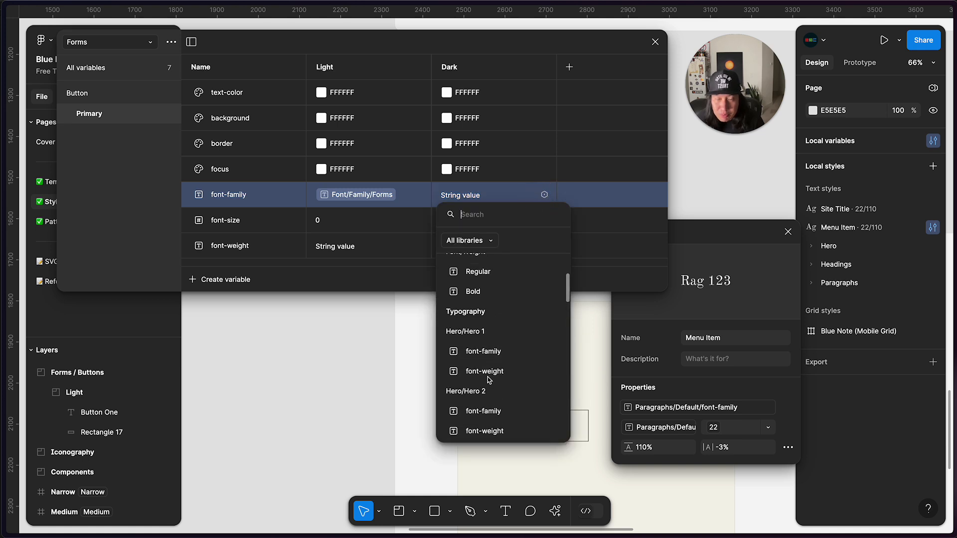
scroll(488, 379, "down", 1)
scroll(488, 376, "up", 2)
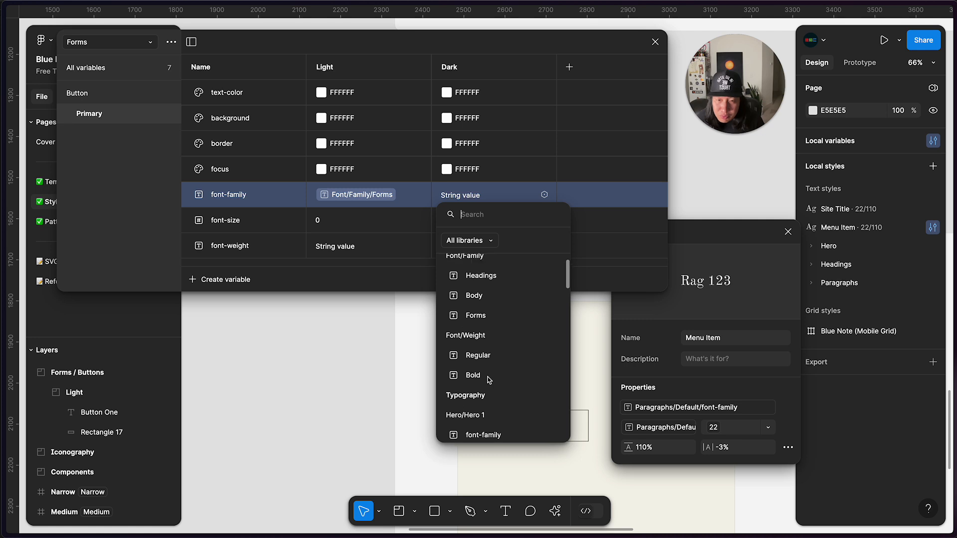
left_click(471, 319)
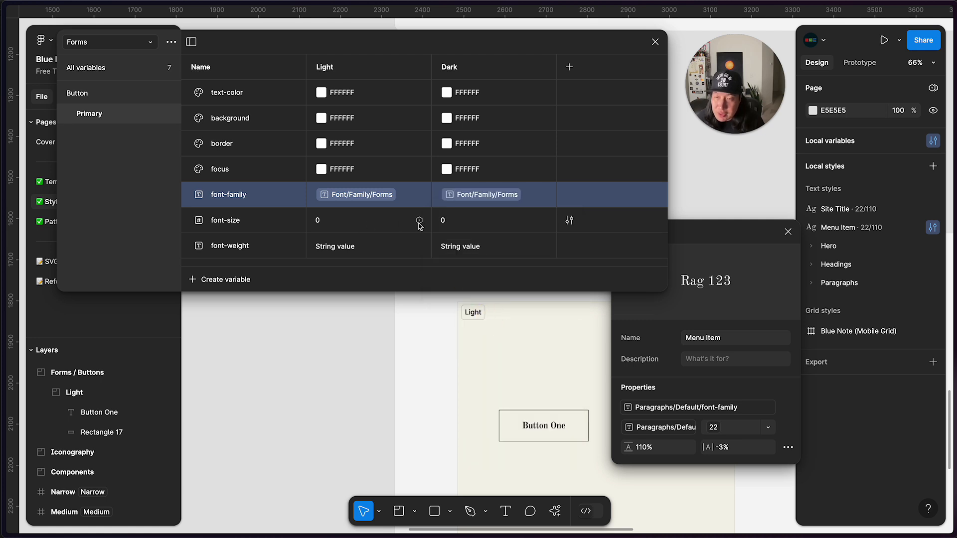
Link the Light value of font-size in the Button/Primary group to Font/Size/22
left_click(418, 221)
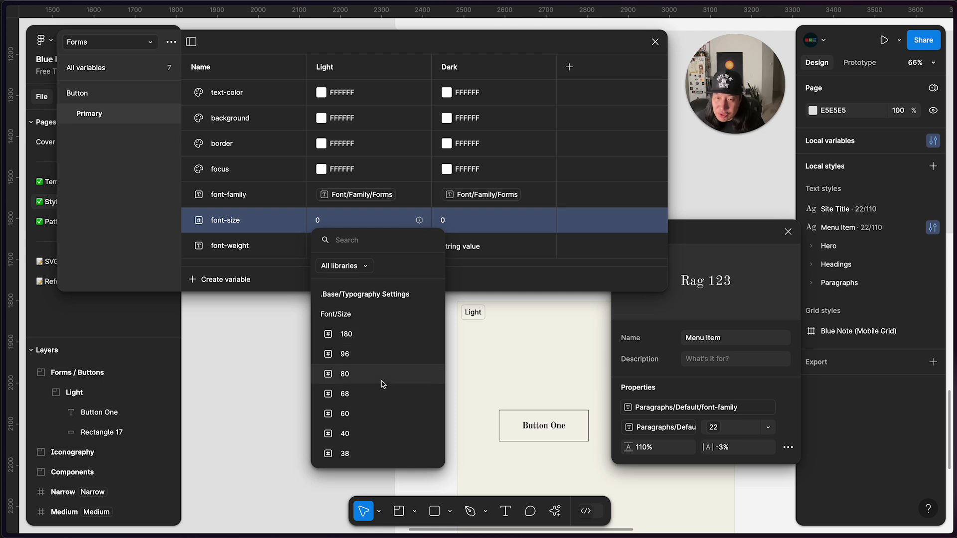
scroll(383, 384, "down", 5)
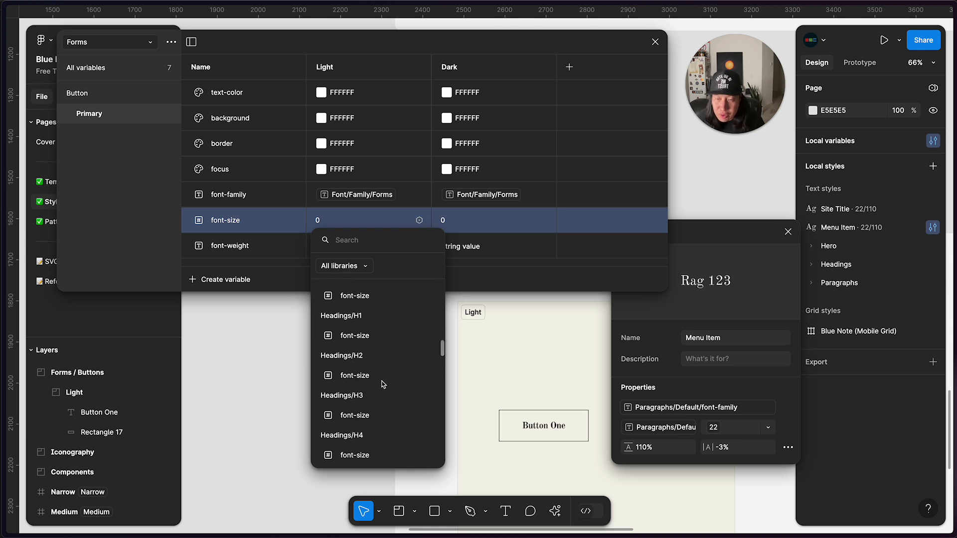
scroll(383, 384, "down", 6)
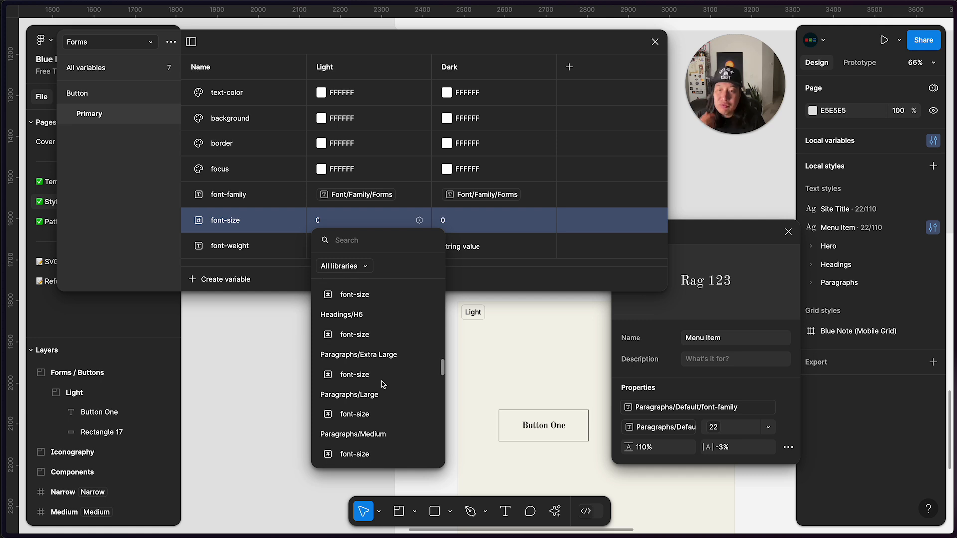
scroll(383, 384, "down", 5)
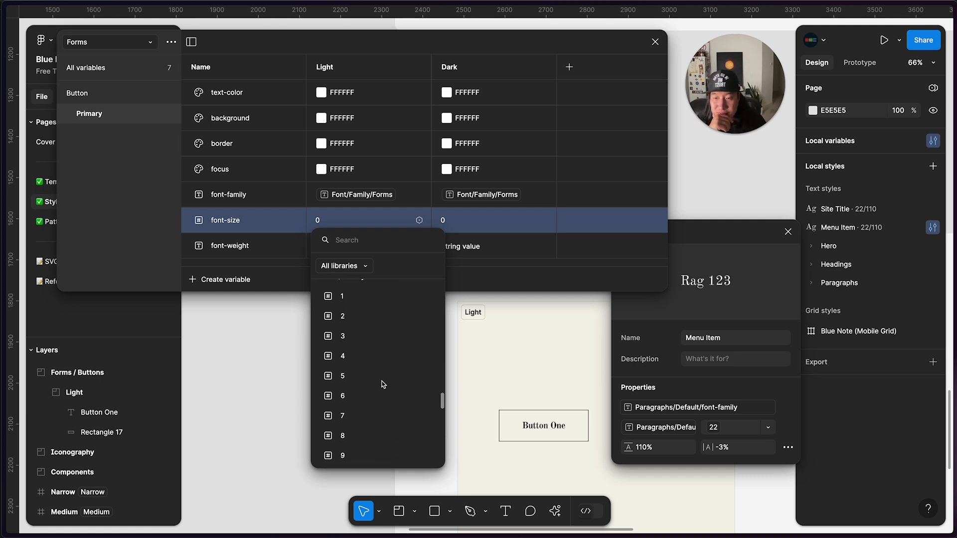
scroll(383, 383, "up", 4)
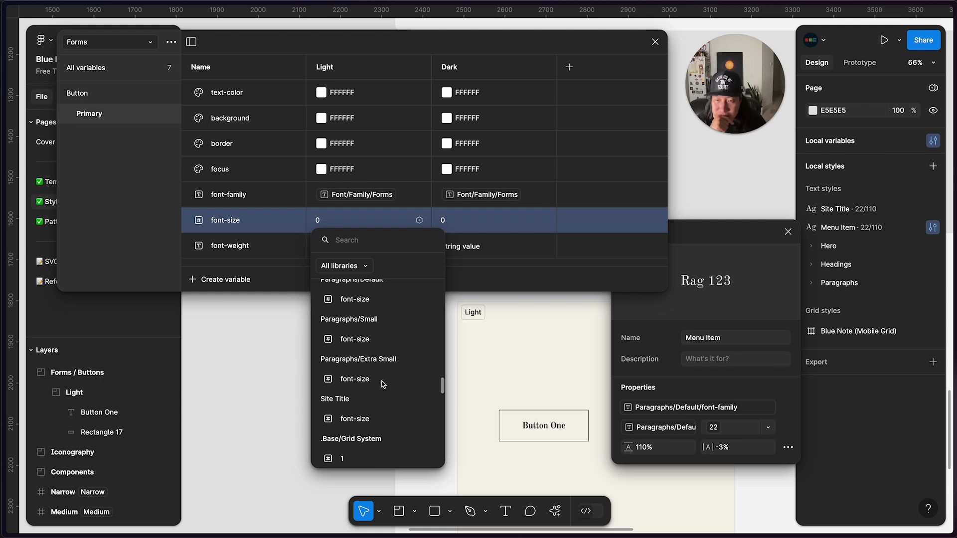
scroll(383, 384, "up", 8)
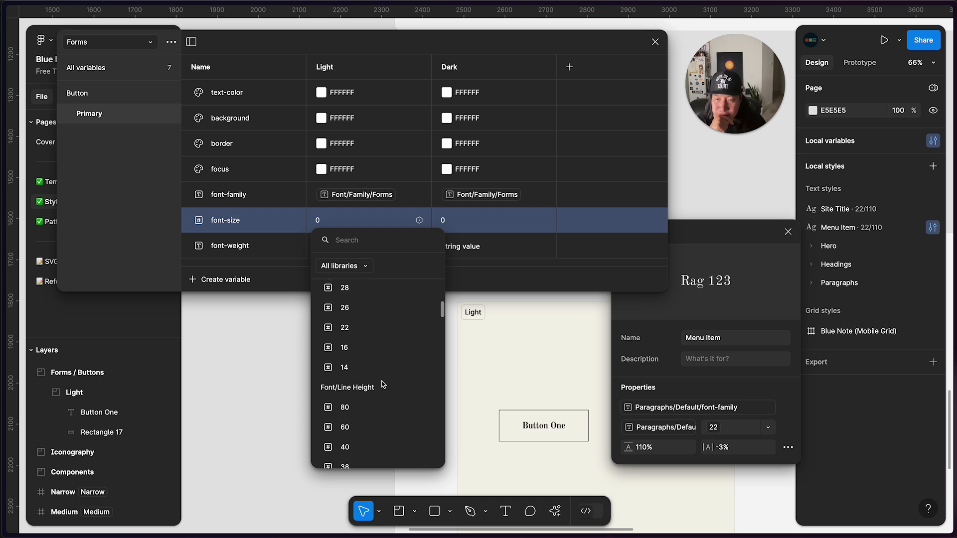
scroll(383, 383, "up", 2)
scroll(382, 383, "down", 2)
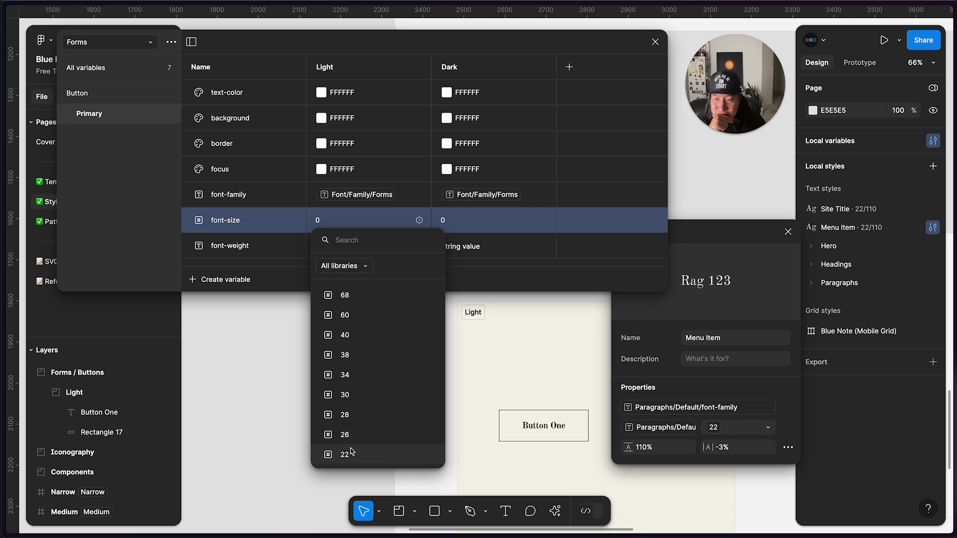
left_click(350, 455)
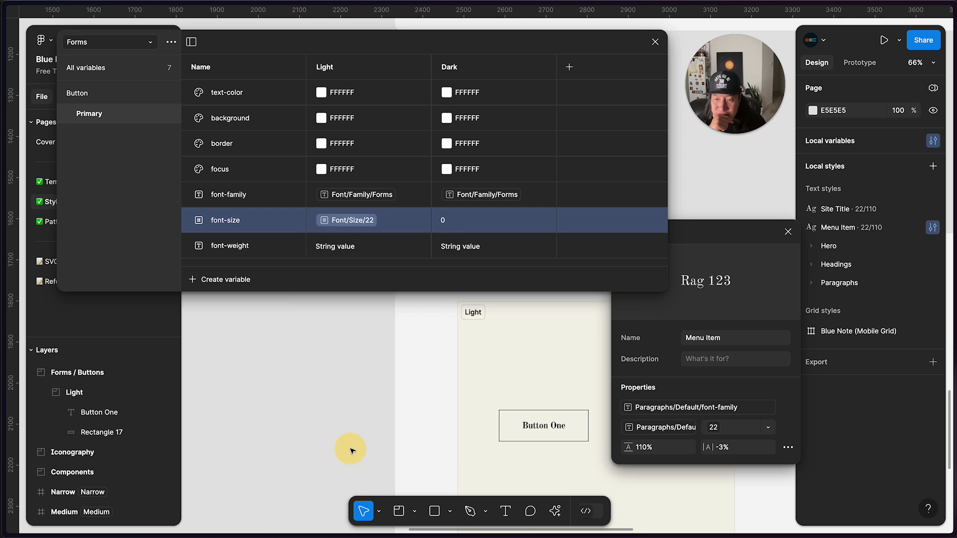
Link the Dark value of the Primary font-size variable to Font/Size/22
left_click(544, 222)
scroll(486, 399, "down", 5)
scroll(486, 399, "down", 2)
scroll(485, 397, "up", 3)
left_click(486, 397)
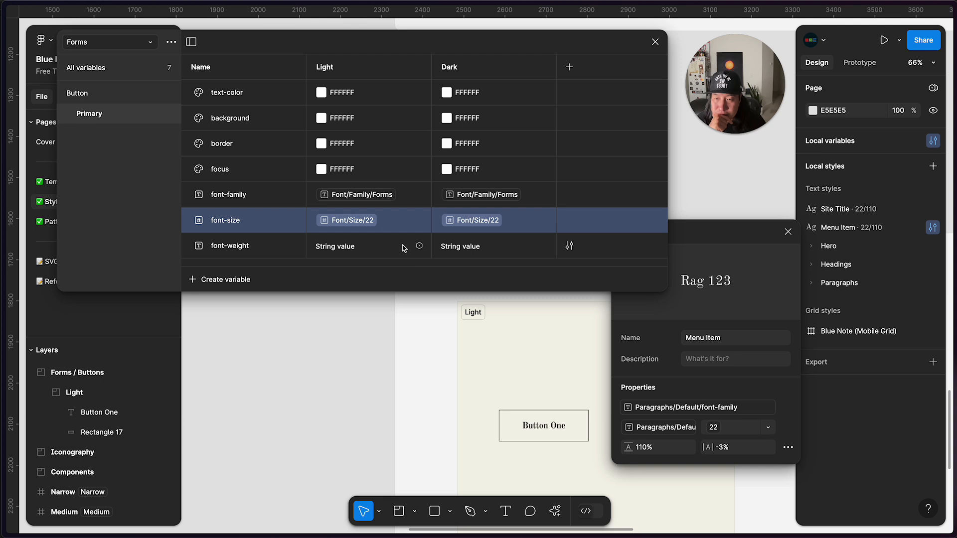
Link the Light value of the Primary font-weight variable to Font/Weight/Regular
left_click(419, 246)
scroll(387, 397, "down", 4)
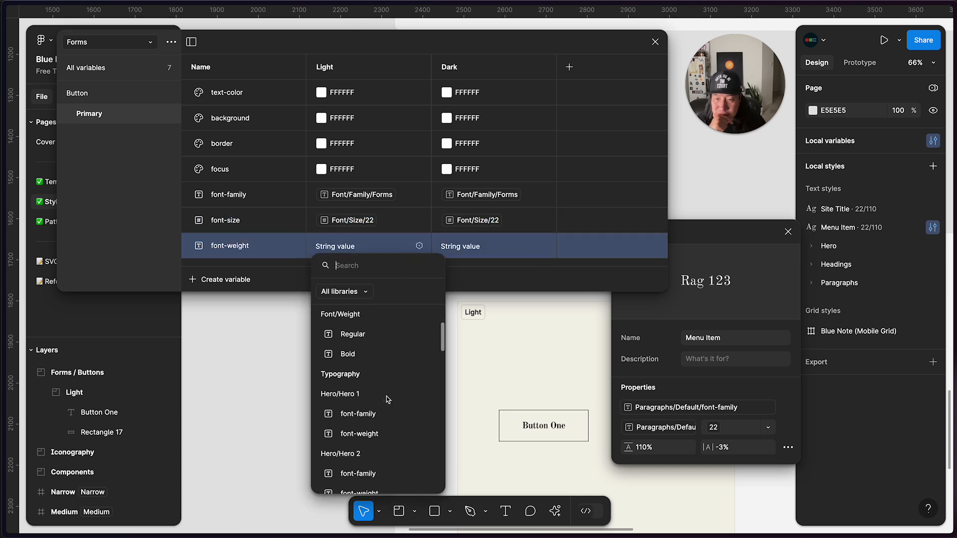
scroll(387, 397, "up", 4)
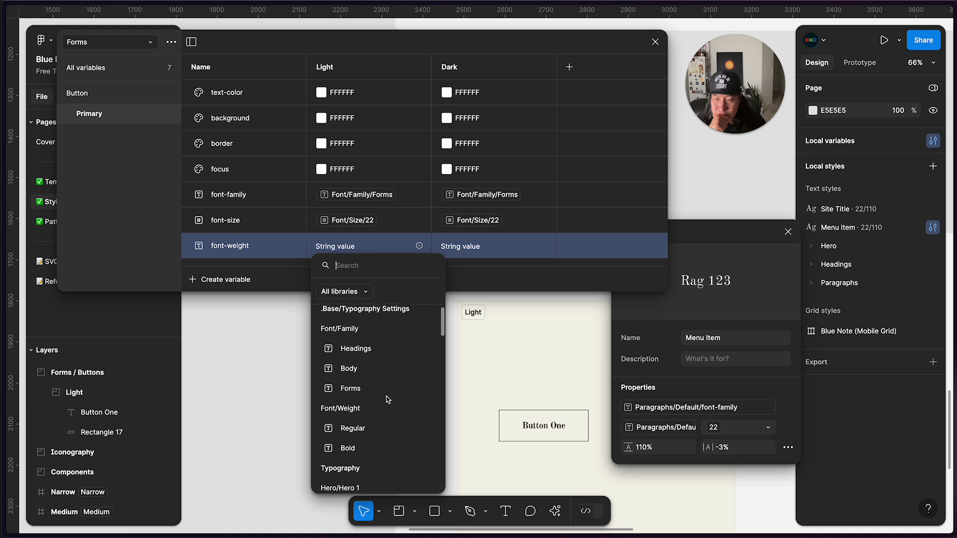
left_click(357, 438)
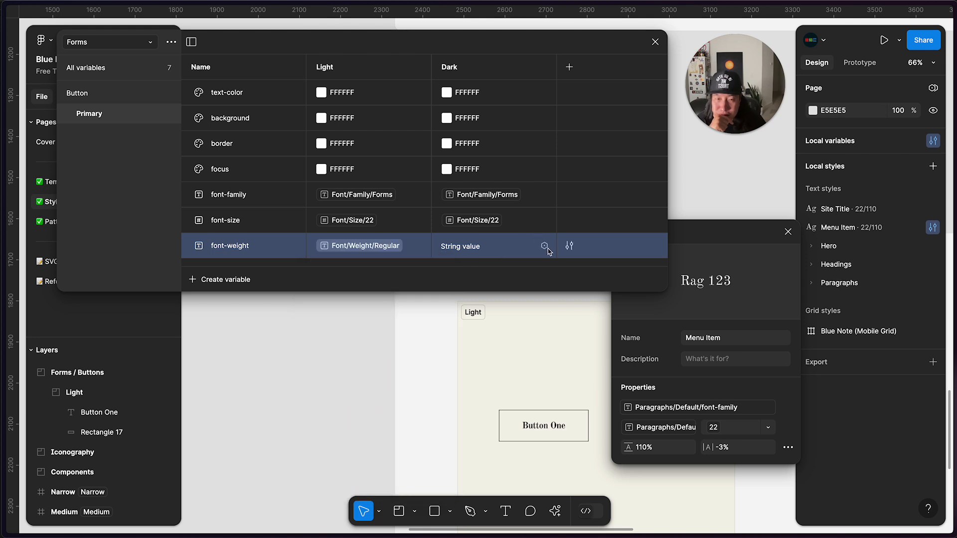
Check the Button One label's weight and link the Light and Dark values of font-weight to Font/Weight/Bold
left_click(552, 423)
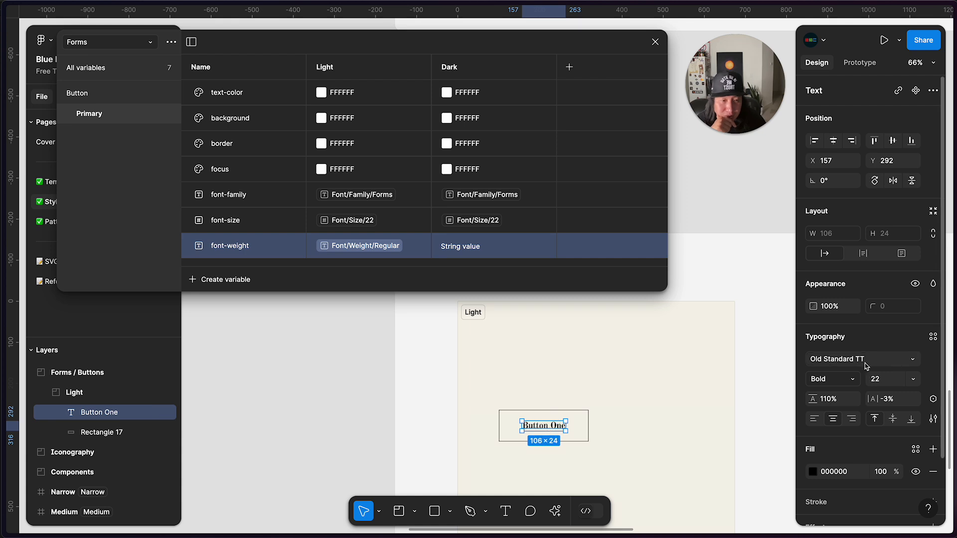
left_click(373, 246)
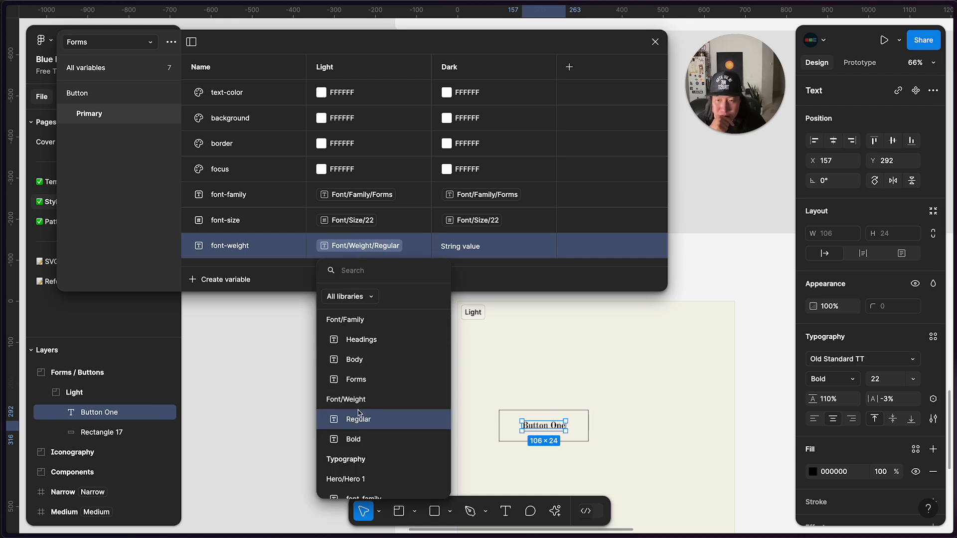
left_click(359, 436)
left_click(542, 245)
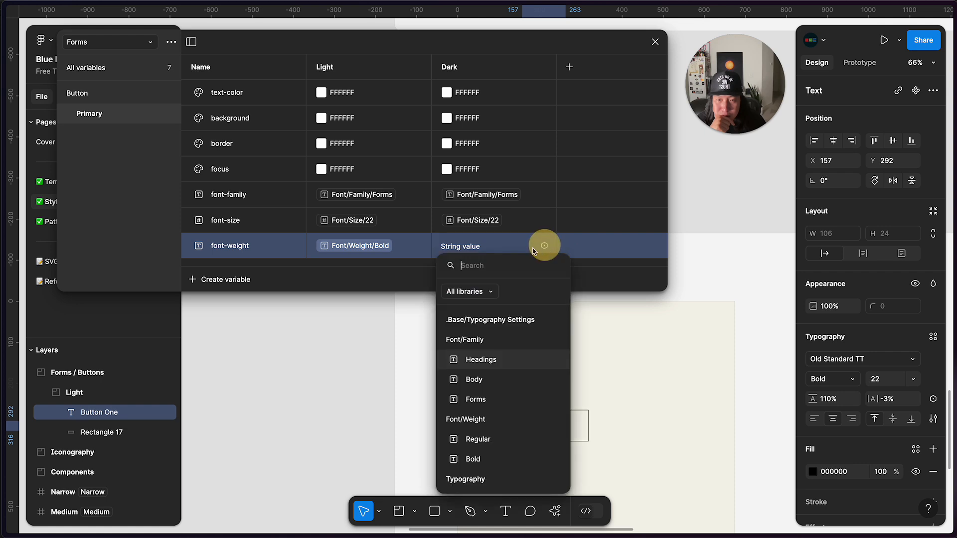
scroll(486, 374, "down", 2)
left_click(468, 427)
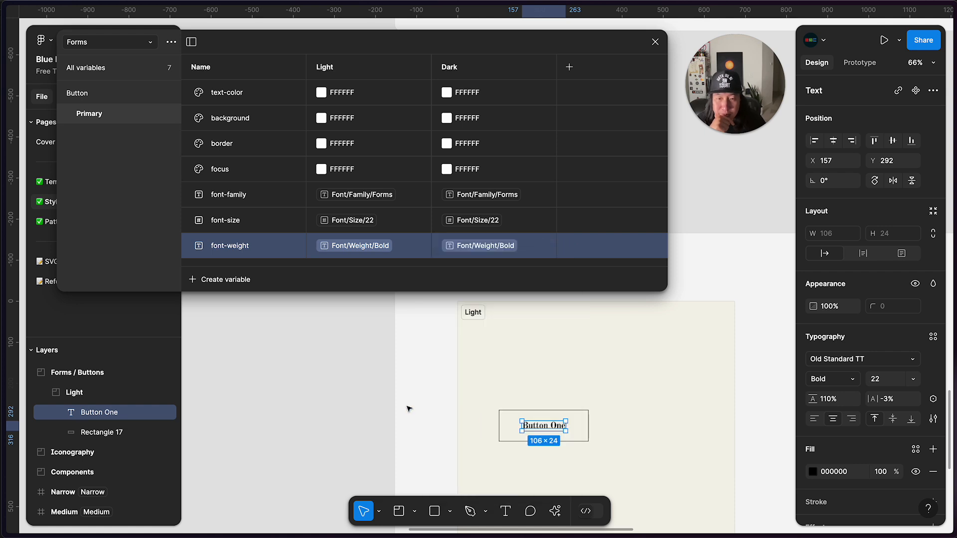
left_click(409, 409)
left_click(563, 429)
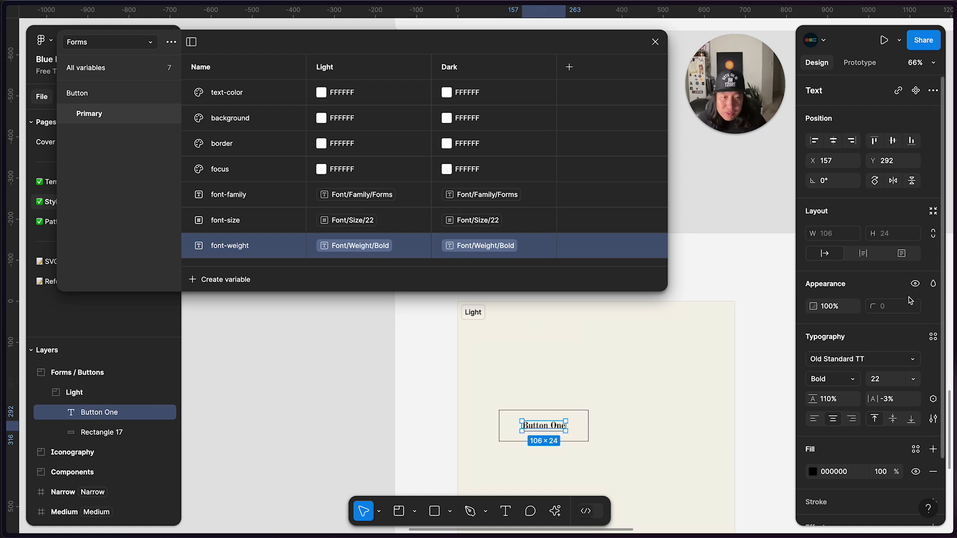
left_click(353, 352)
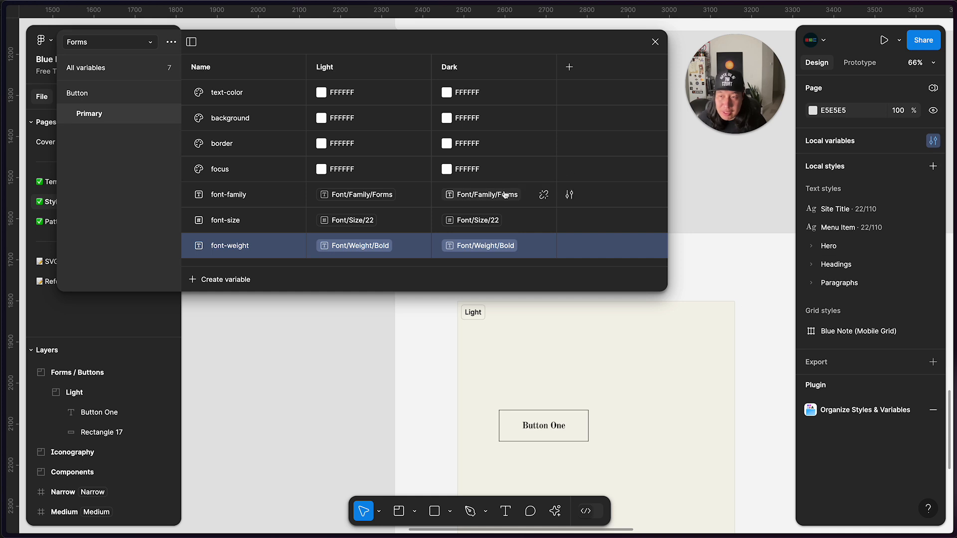
right_click(910, 229)
left_click(853, 225)
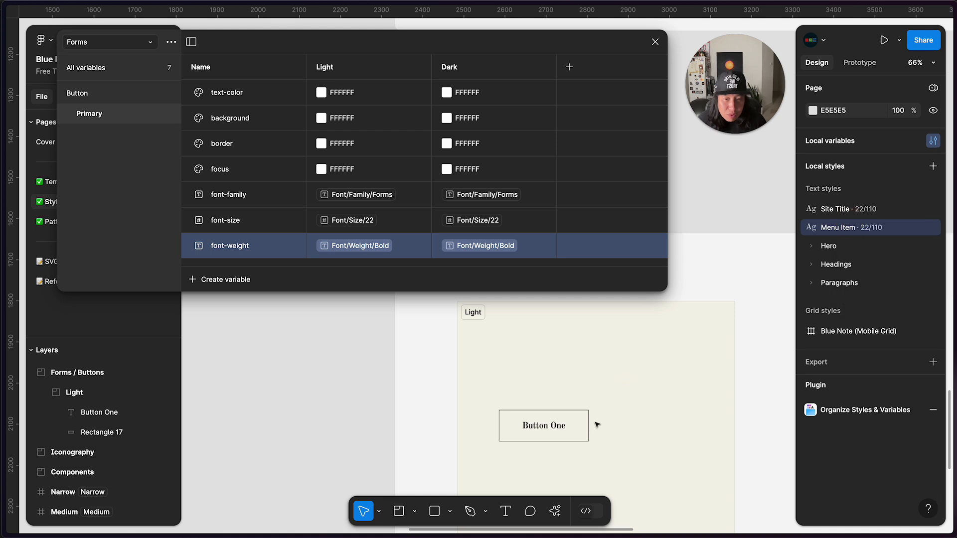
Apply the Menu Item text style to the Button One label and detach the style
left_click(563, 426)
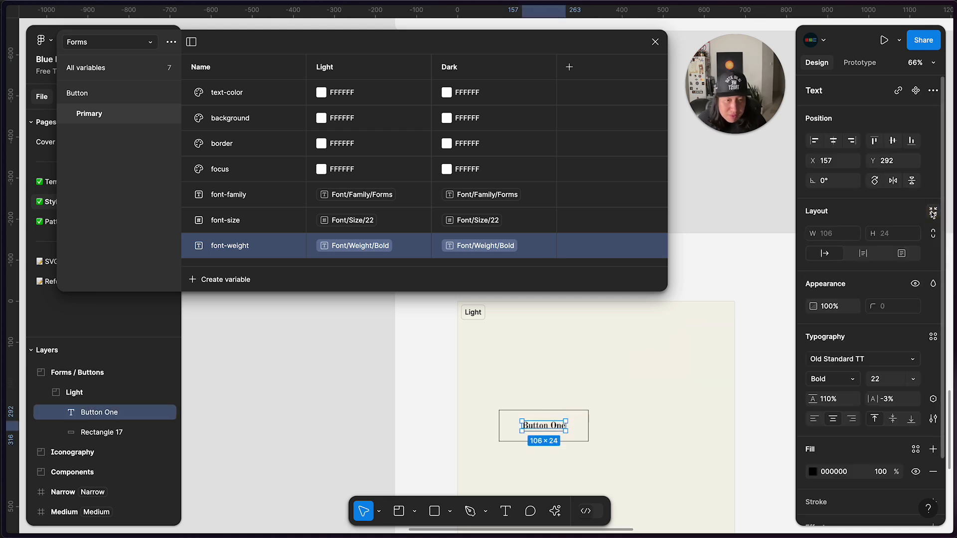
left_click(933, 337)
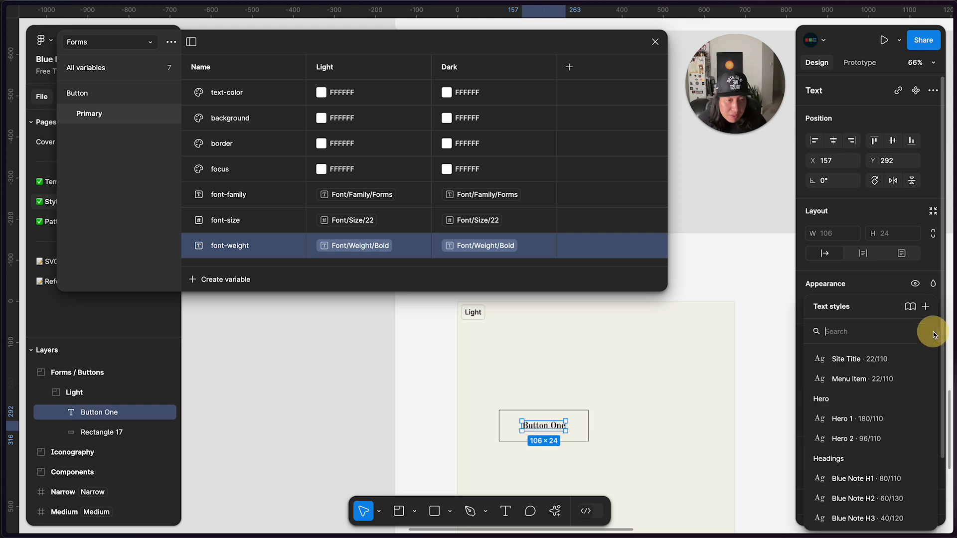
left_click(854, 379)
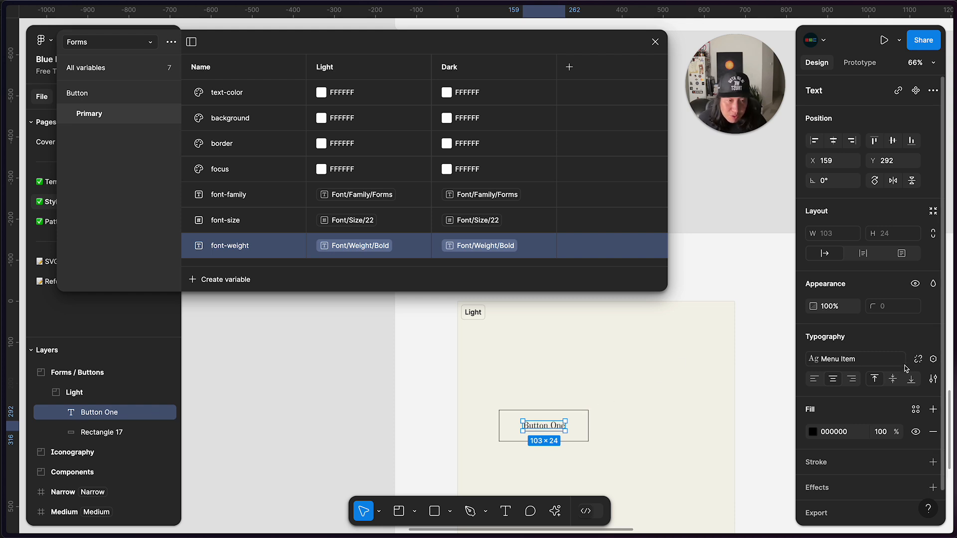
left_click(918, 359)
Bind the Button One label's font family to the Button/Primary/font-family variable from Forms
left_click(881, 360)
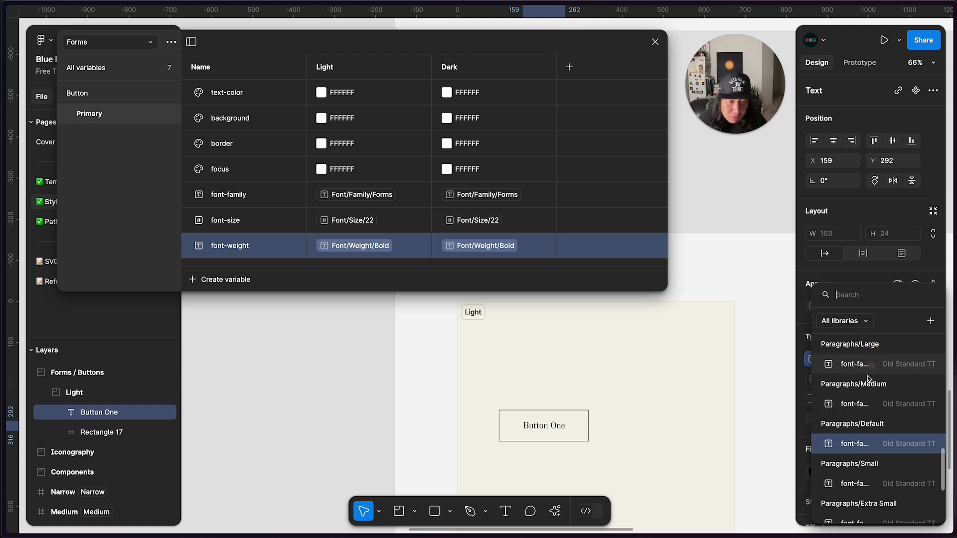
scroll(849, 464, "down", 5)
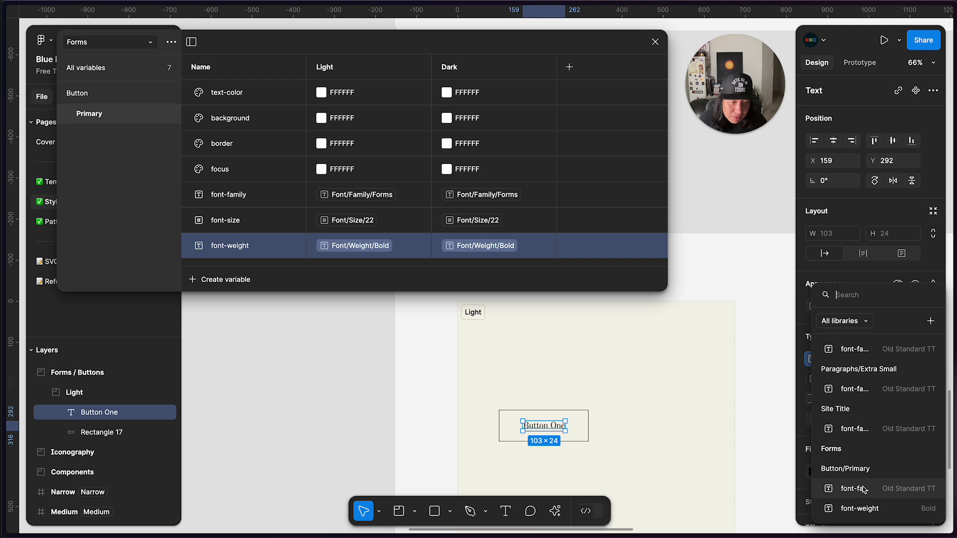
left_click(855, 488)
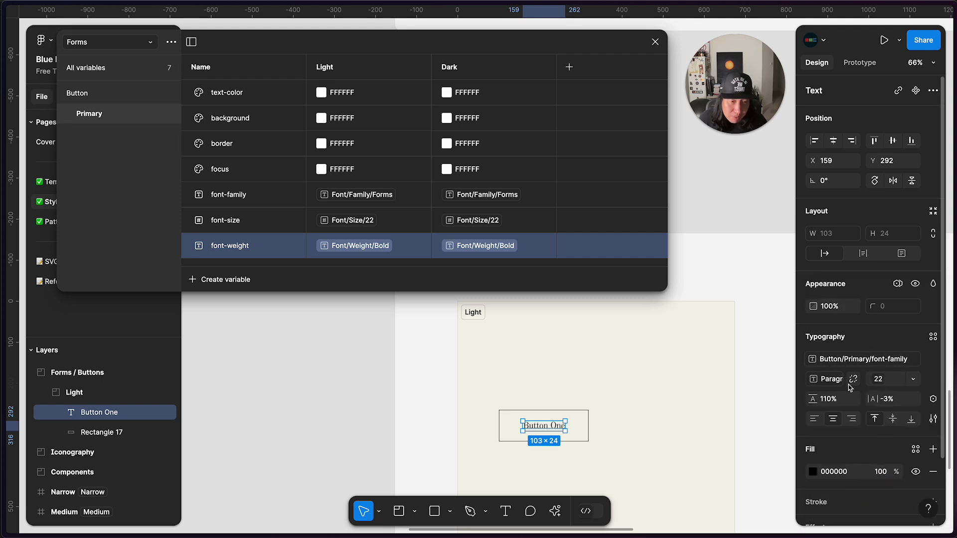
Bind the Button One label's font weight to the Button/Primary/font-weight variable from Forms
left_click(831, 380)
scroll(864, 478, "down", 10)
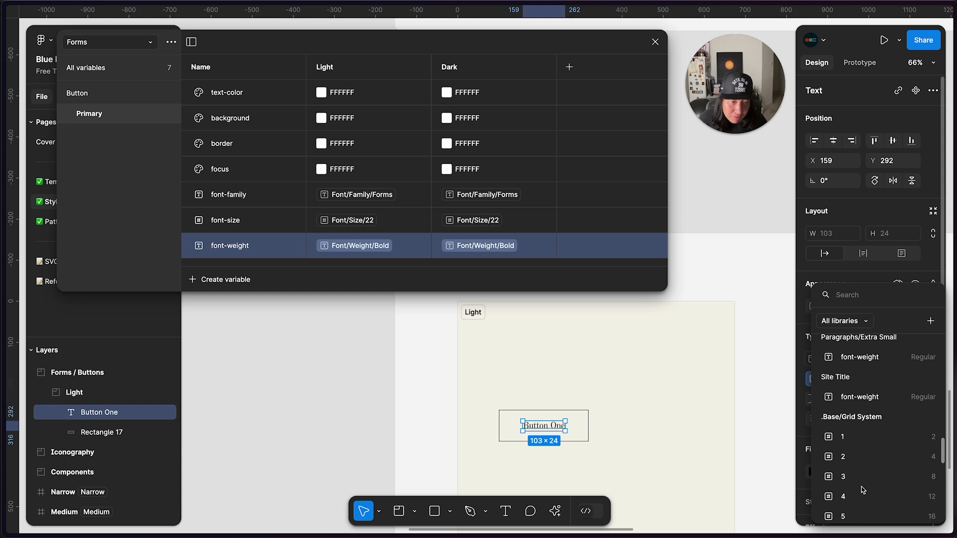
scroll(864, 491, "down", 1)
scroll(864, 491, "up", 15)
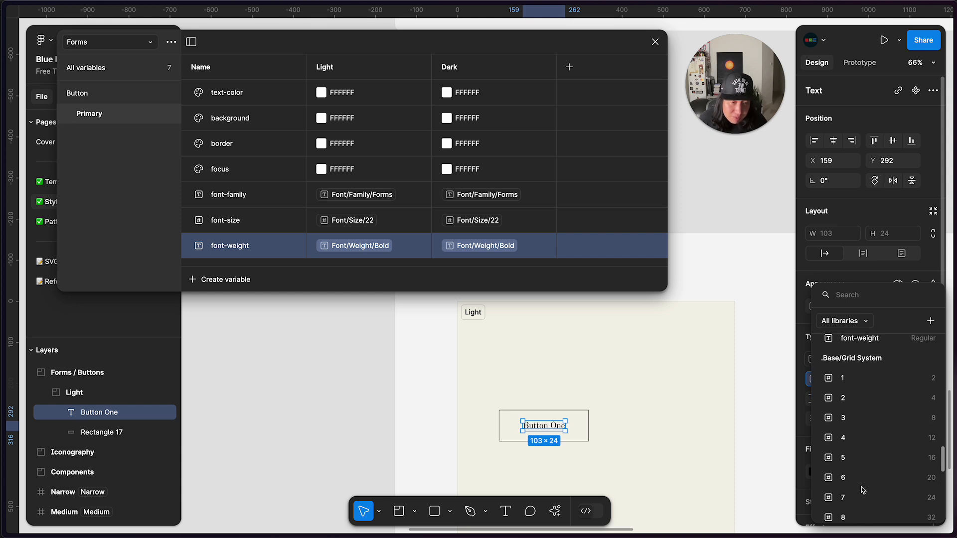
scroll(864, 490, "down", 10)
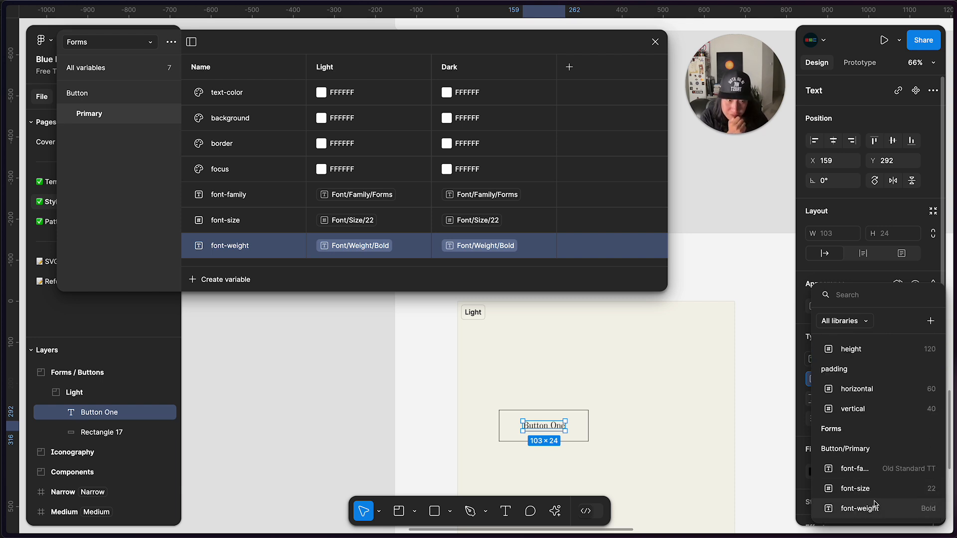
left_click(865, 508)
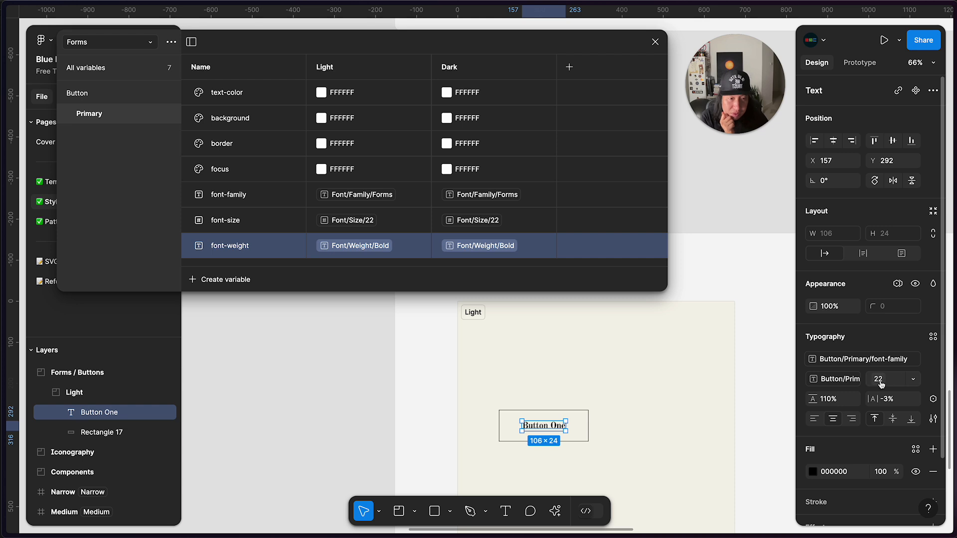
Bind the Button One label's font size to the Button/Primary/font-size variable from Forms
left_click(879, 381)
scroll(878, 473, "down", 3)
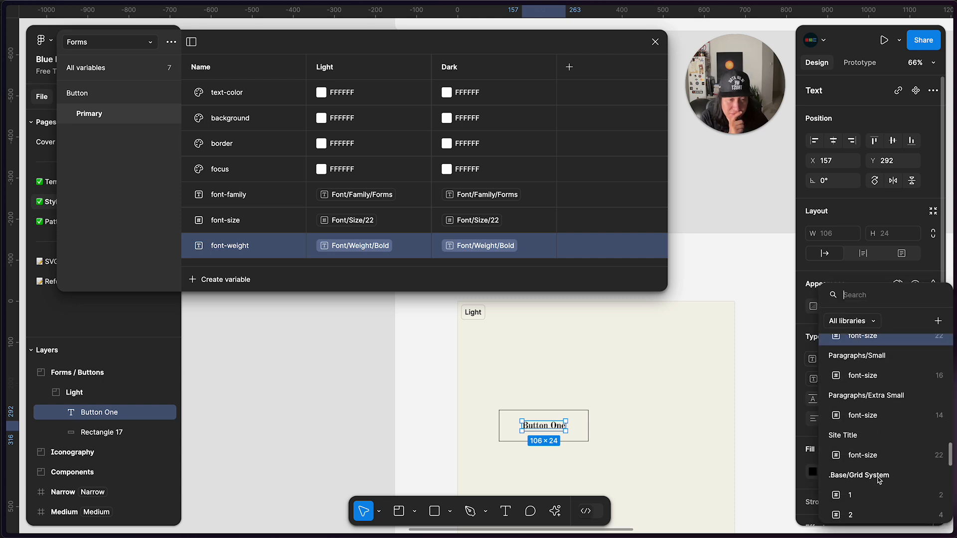
scroll(878, 480, "down", 5)
left_click(859, 508)
left_click(612, 466)
left_click(544, 425)
scroll(553, 425, "up", 5)
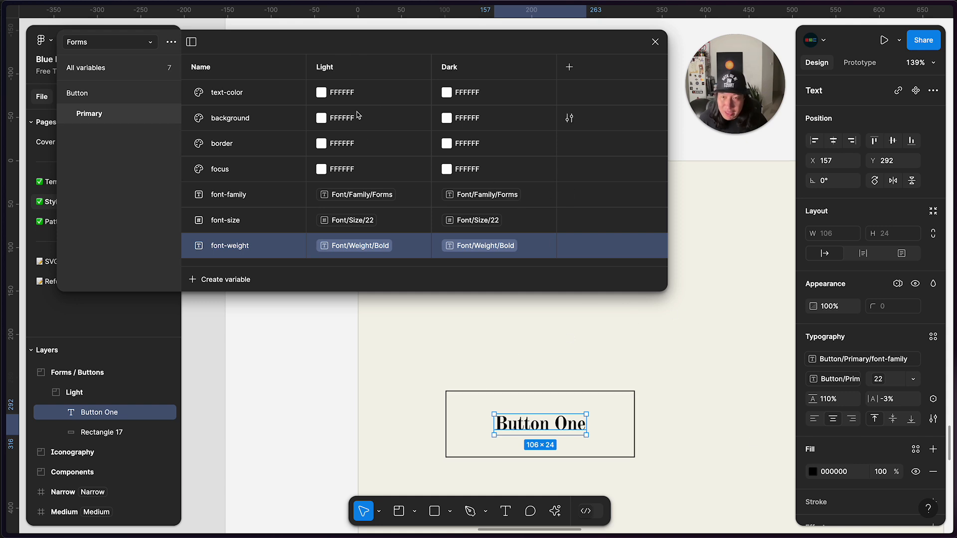
Link the Light value of text-color in the Button/Primary group to the Primary color from the Colors library collection
left_click(321, 93)
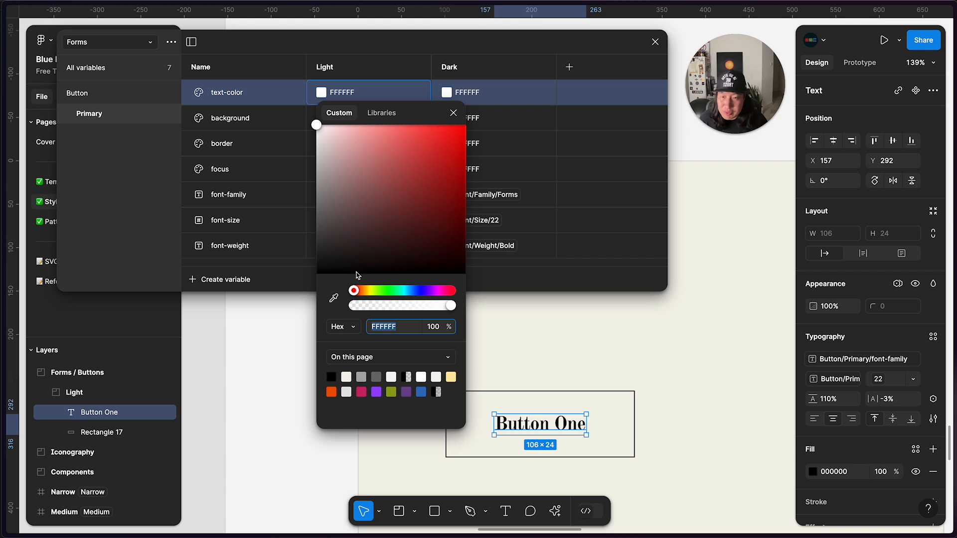
left_click(382, 114)
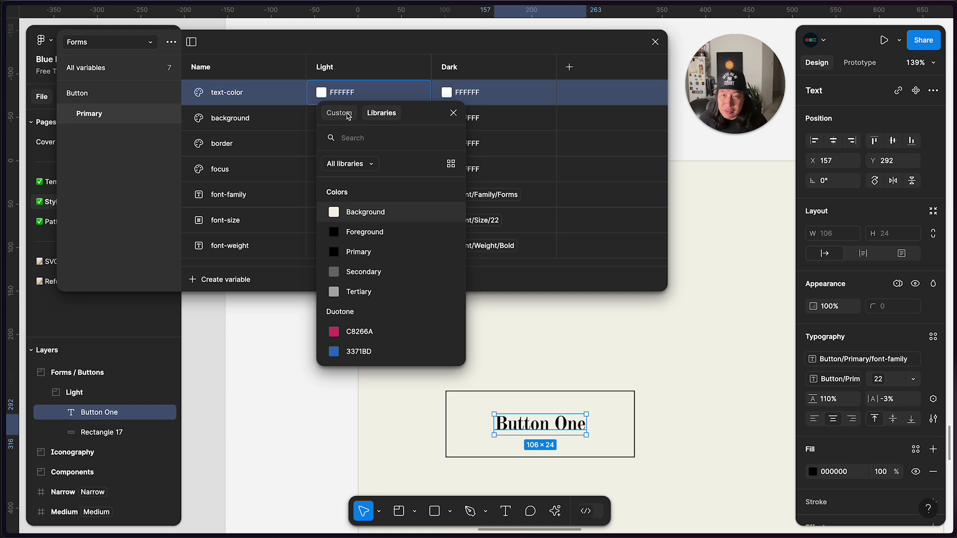
left_click(371, 252)
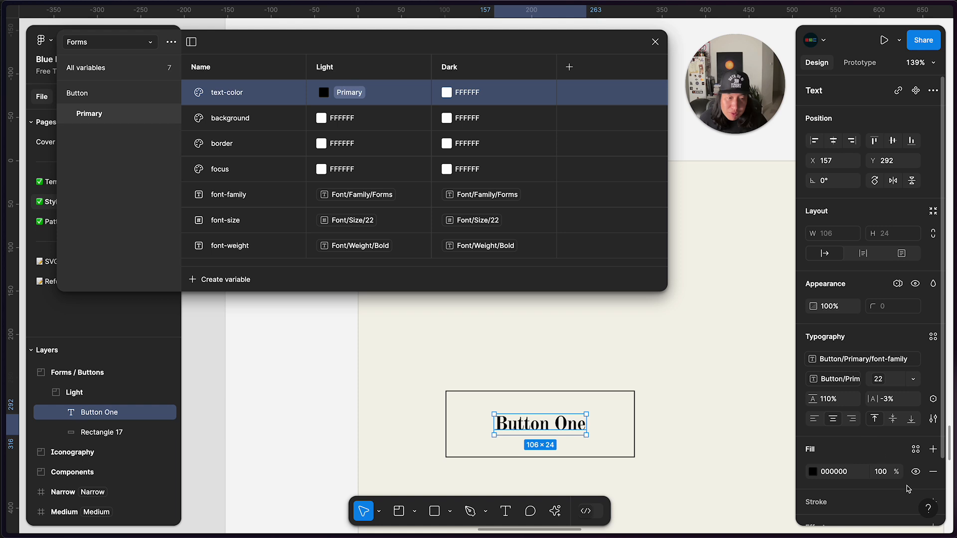
Create a text style named Button/Primary from the Button One label's typography
left_click(934, 339)
left_click(925, 307)
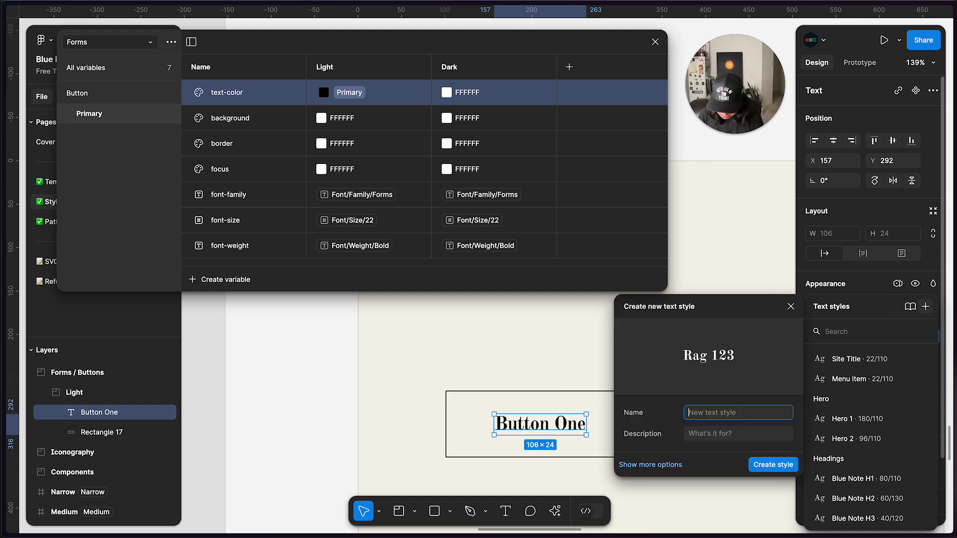
type("Button/Primary")
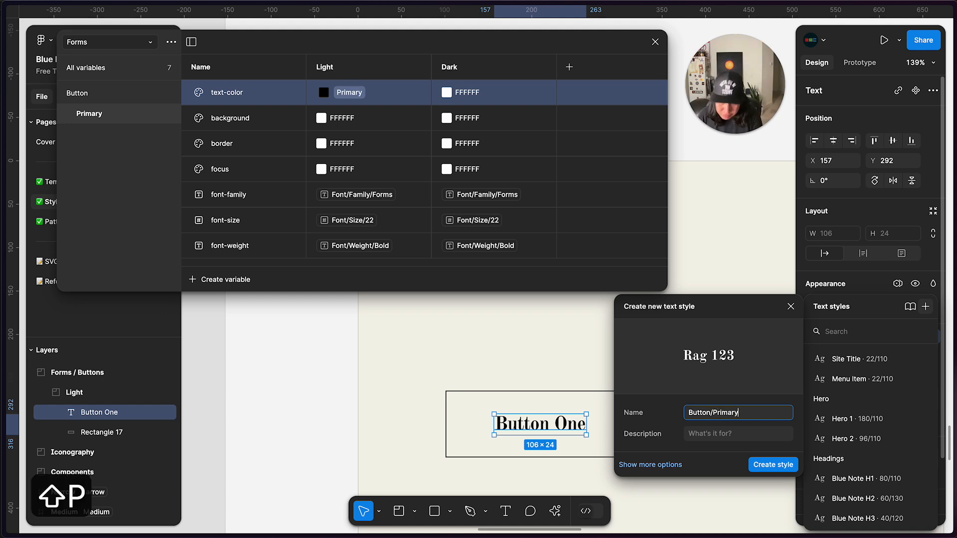
key("Return")
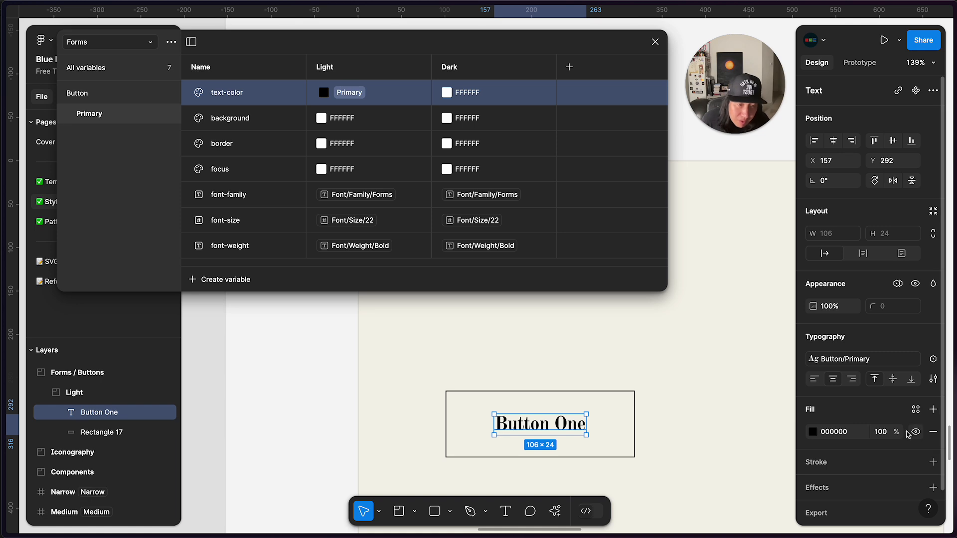
Bind the Button One label's fill to the Button/Primary/text-color variable from Forms
left_click(917, 409)
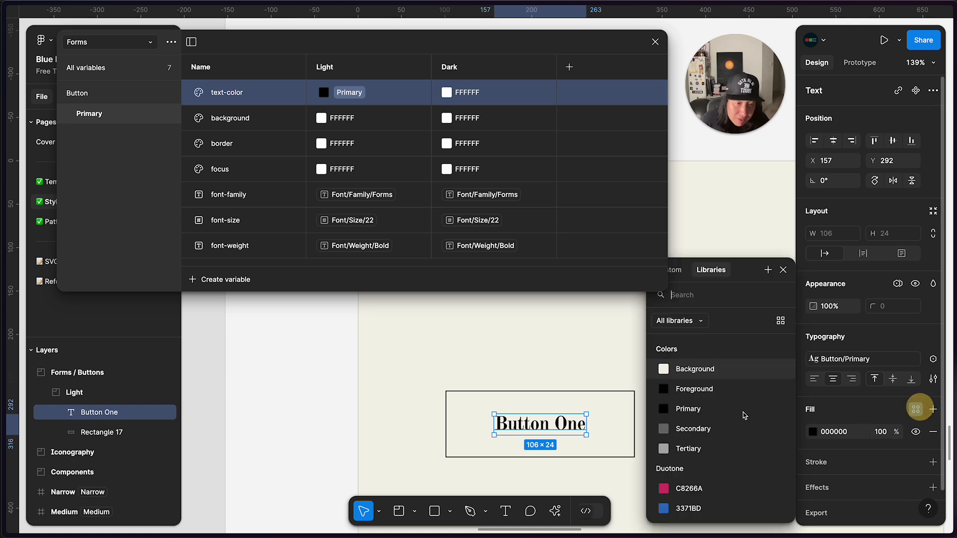
scroll(696, 411, "down", 5)
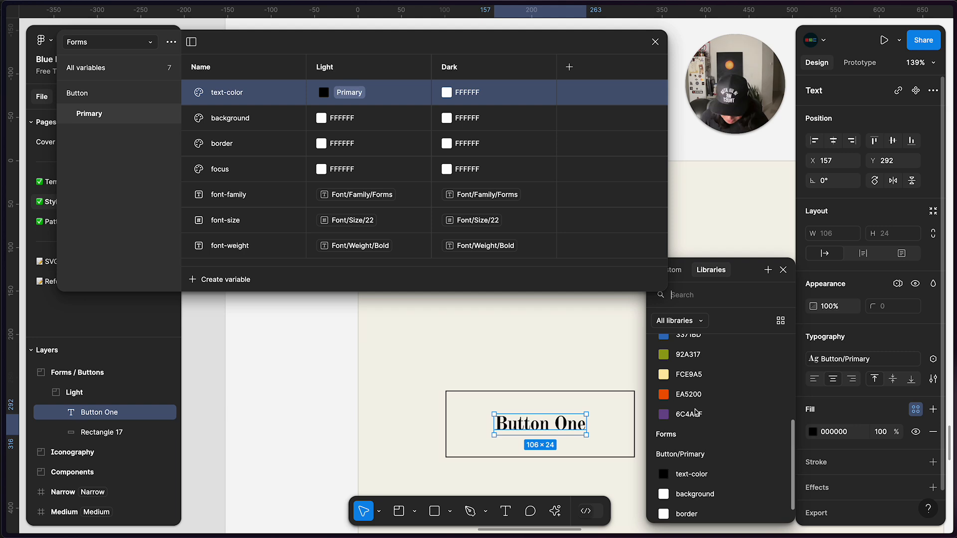
left_click(684, 478)
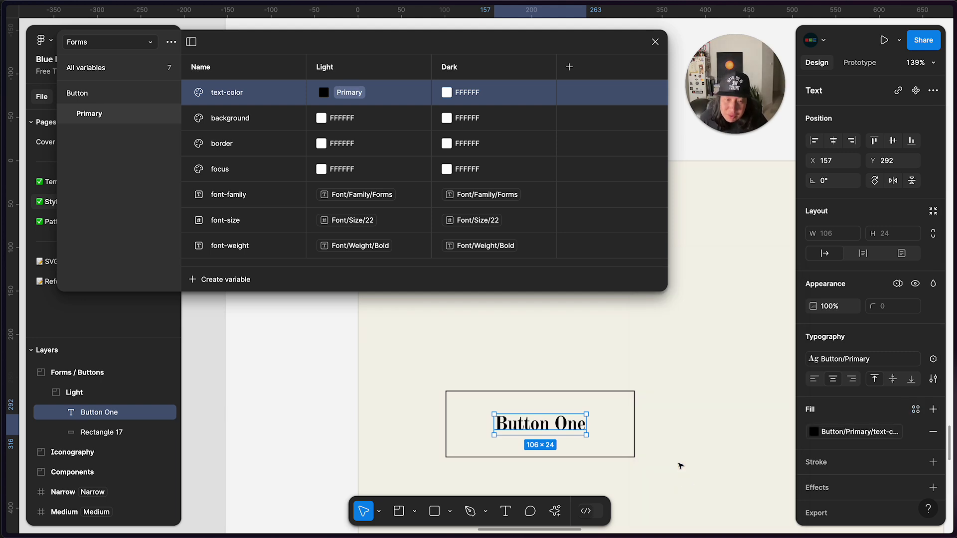
Examine the existing button states on the light and dark backgrounds in the Styles frame
left_click(598, 395)
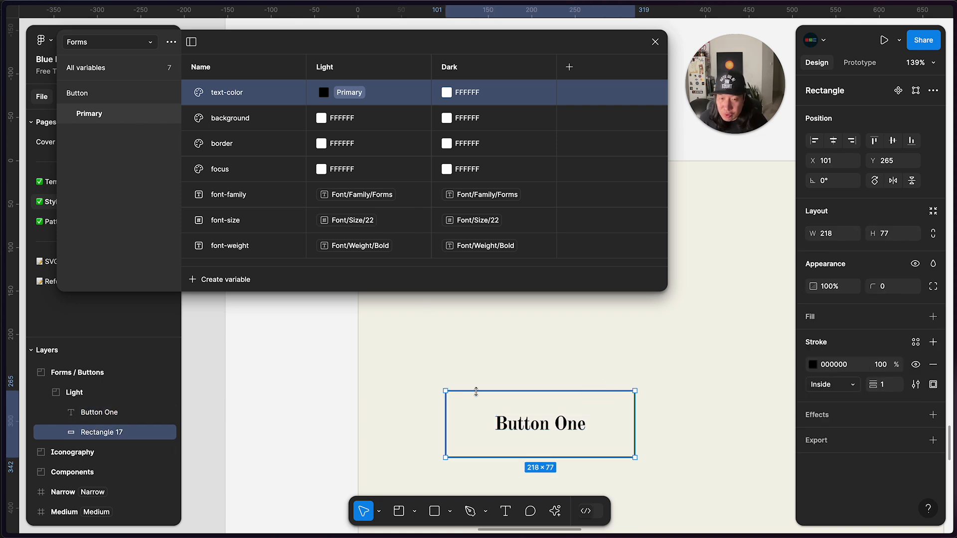
scroll(476, 393, "down", 5)
scroll(472, 396, "down", 1)
scroll(417, 374, "left", 2)
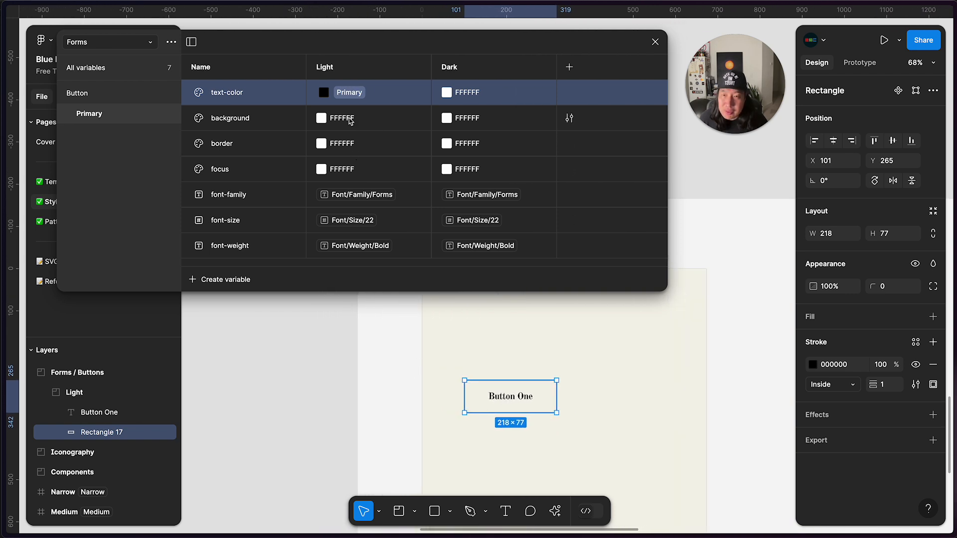
scroll(361, 364, "down", 5)
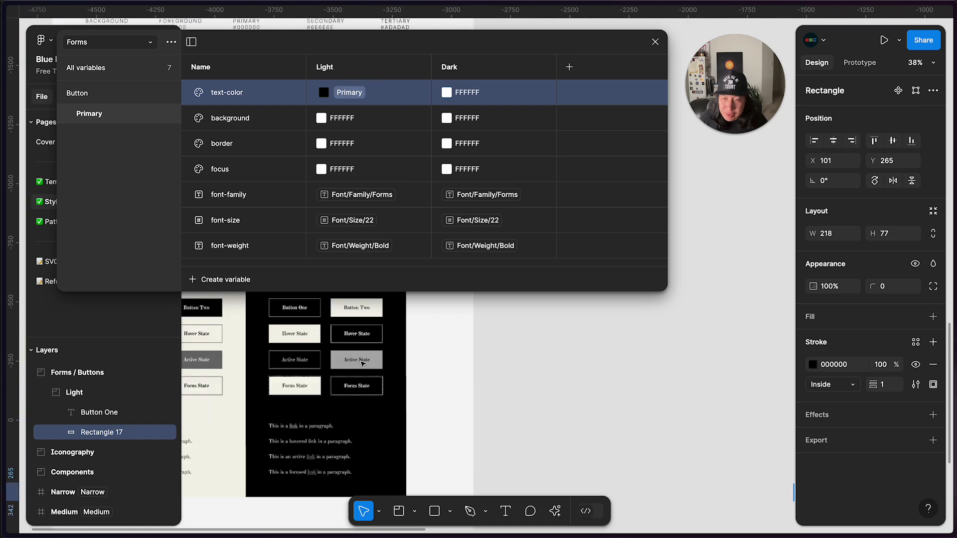
scroll(362, 364, "up", 5)
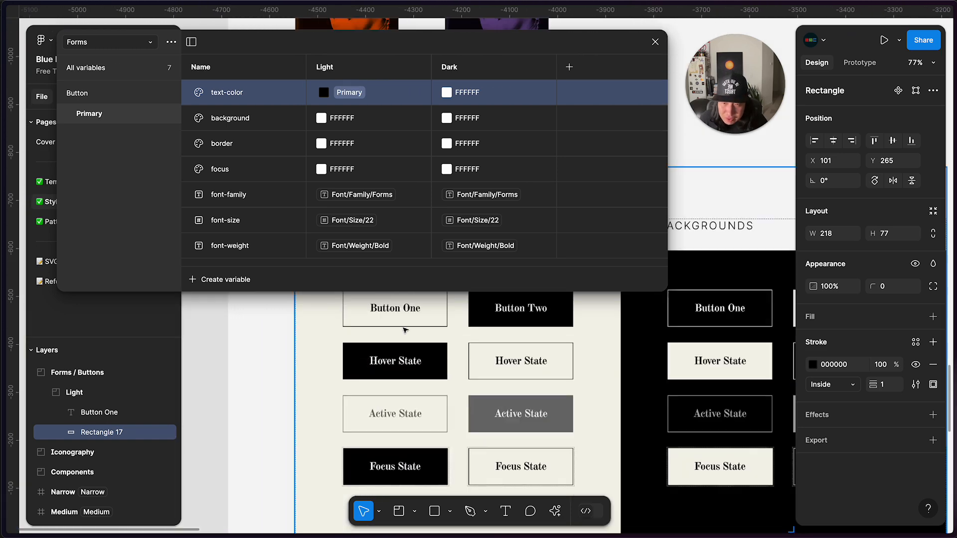
scroll(393, 348, "up", 3)
left_click(393, 420)
left_click(405, 412)
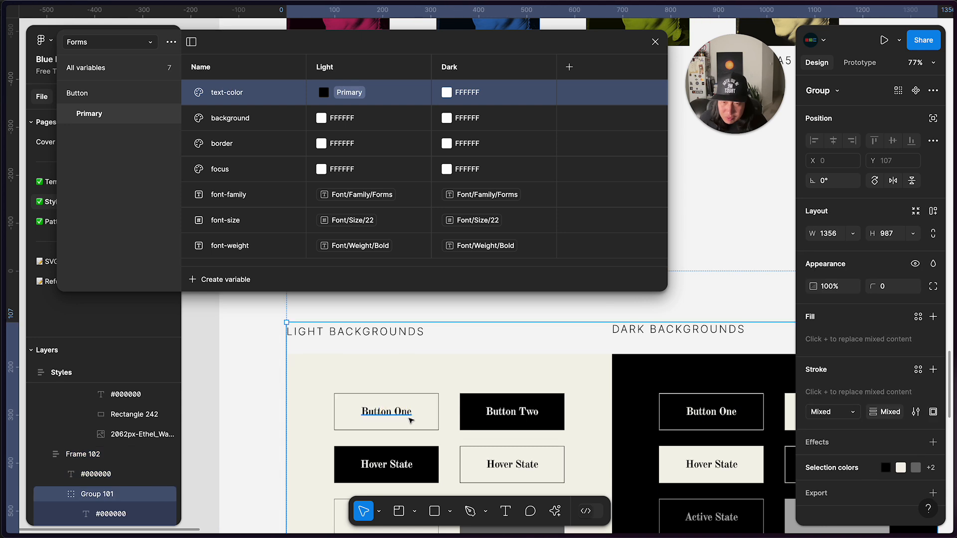
left_click(413, 411)
left_click(348, 421, "shift")
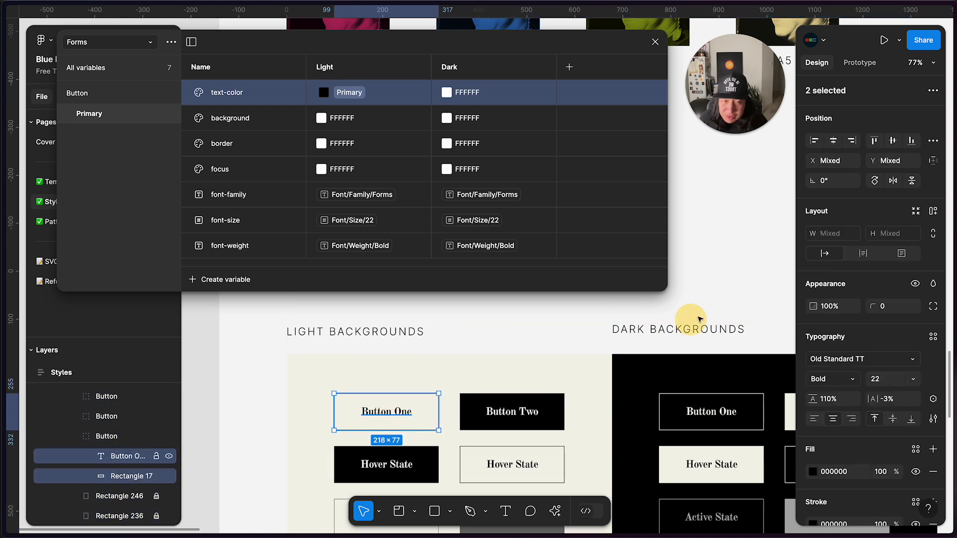
left_click_drag(349, 421, 380, 412)
key("super+z")
key("super+z")
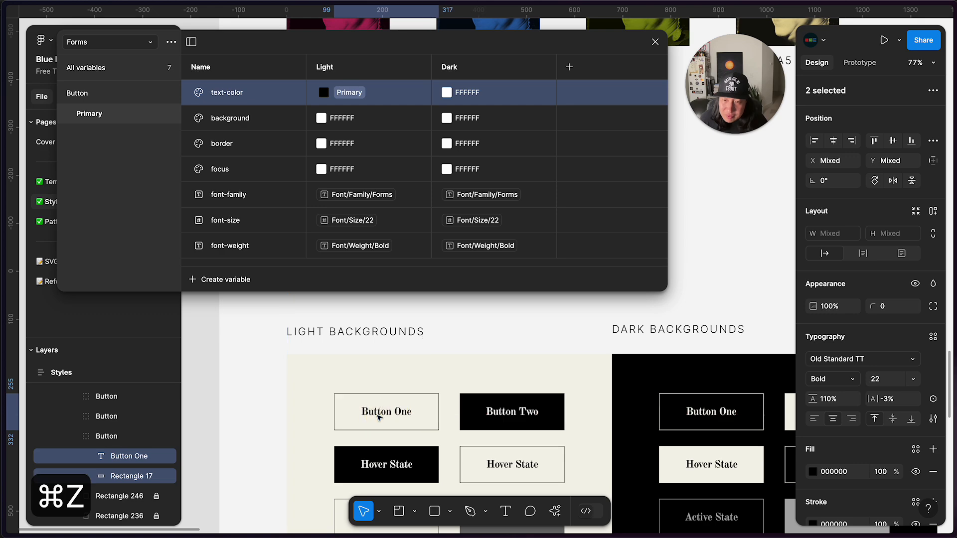
Link the Light value of background in the Button/Primary group to the Background color from the Colors library collection
scroll(484, 406, "right", 5)
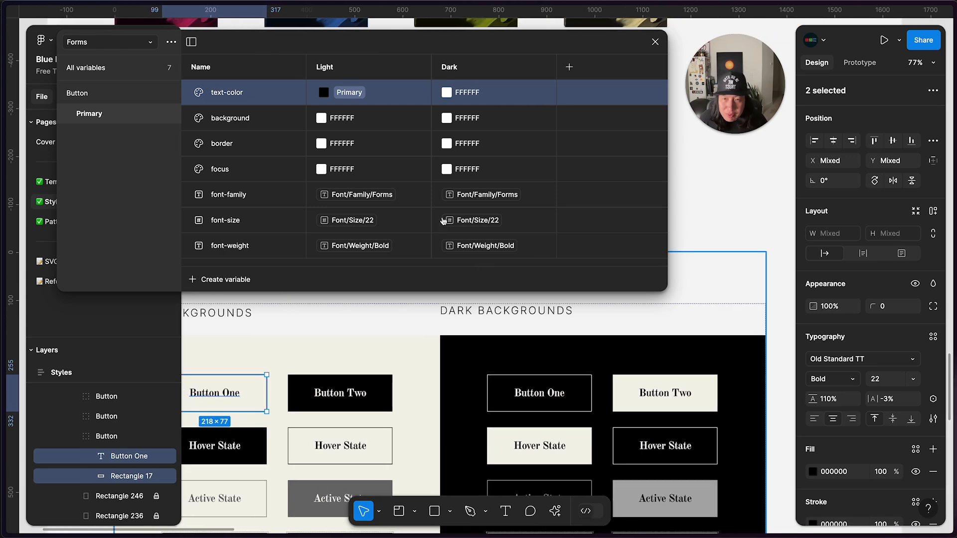
left_click(343, 122)
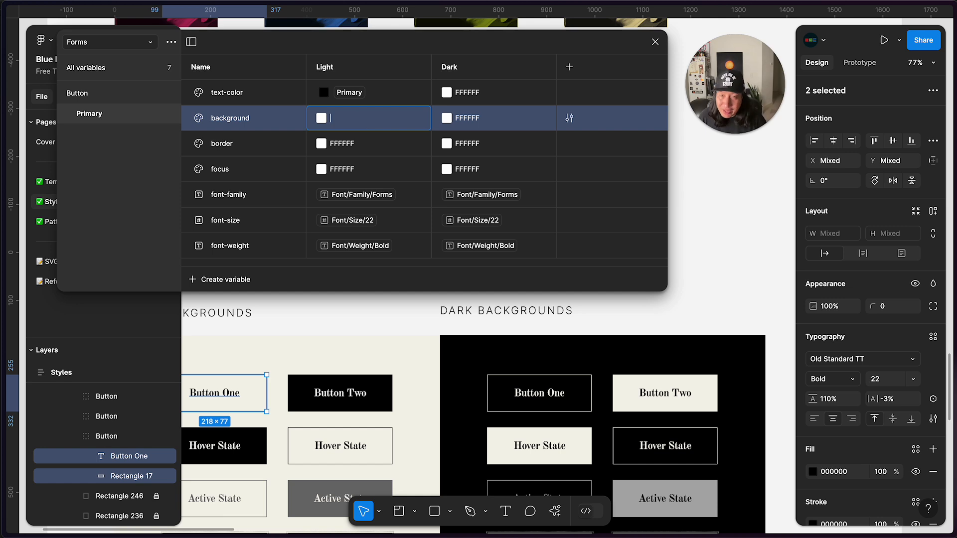
left_click(369, 146)
left_click(321, 120)
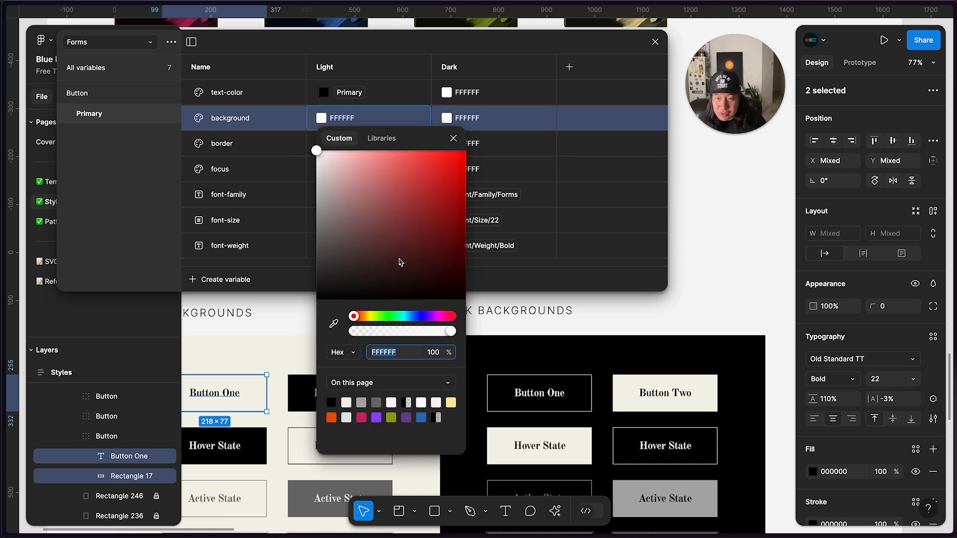
left_click(434, 354)
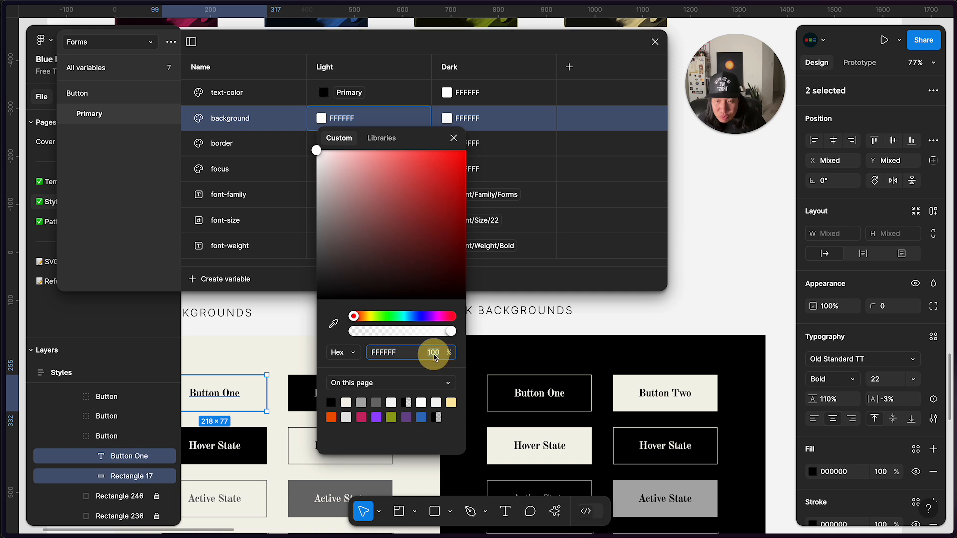
left_click(375, 139)
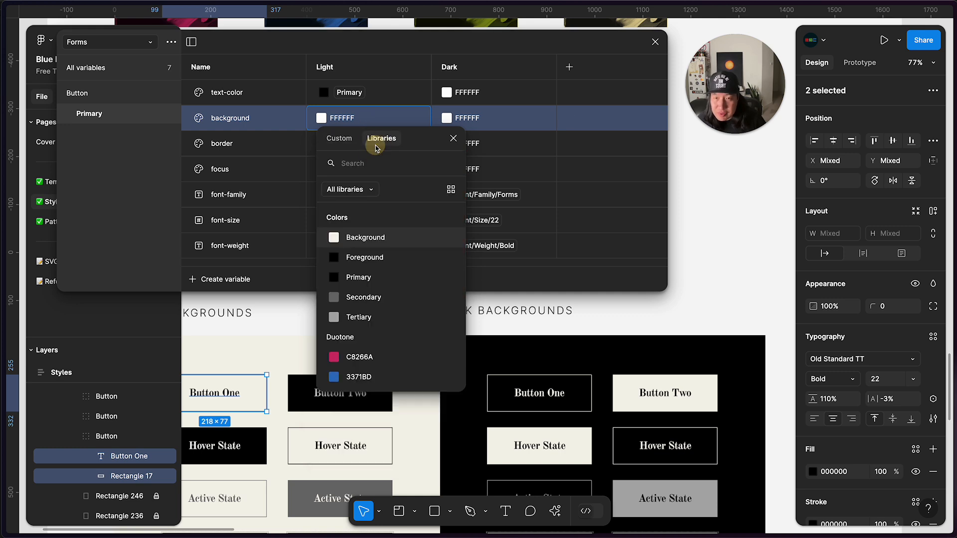
left_click(391, 239)
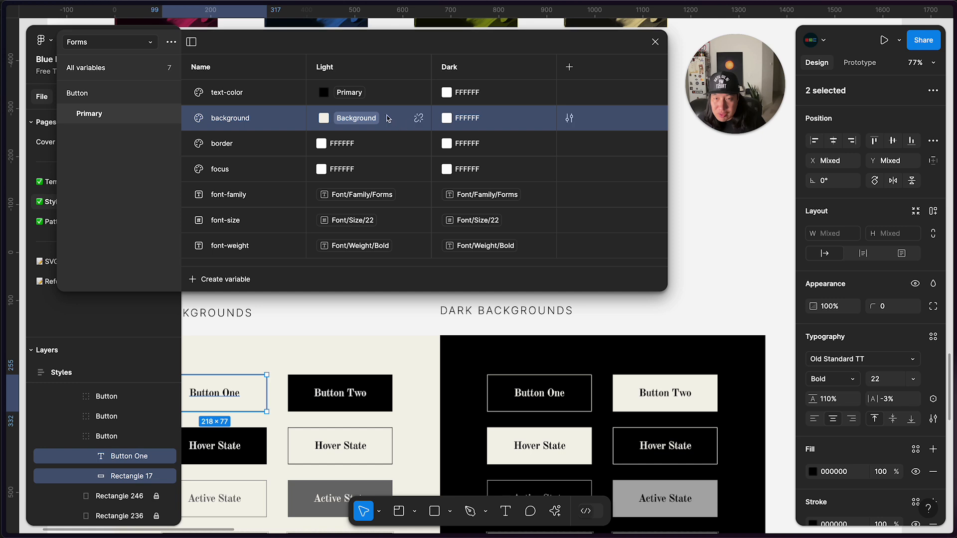
Detach the Light value of the background variable from its linked color and set its opacity to 0%
left_click(420, 118)
left_click(391, 123)
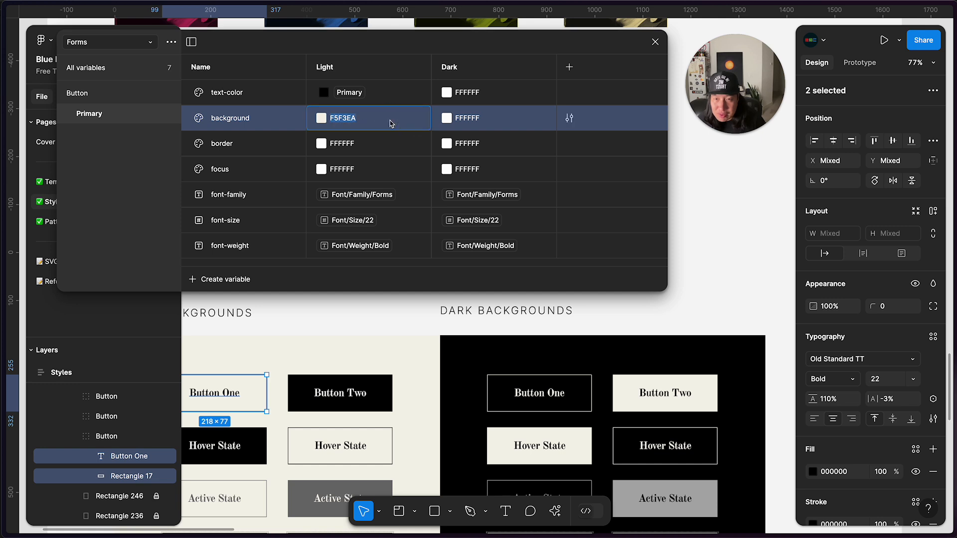
left_click(320, 118)
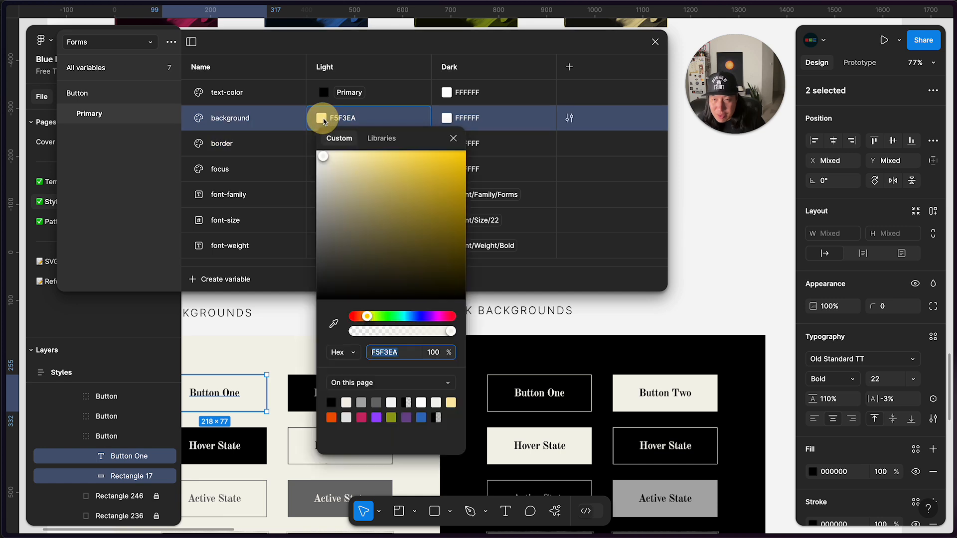
left_click(438, 352)
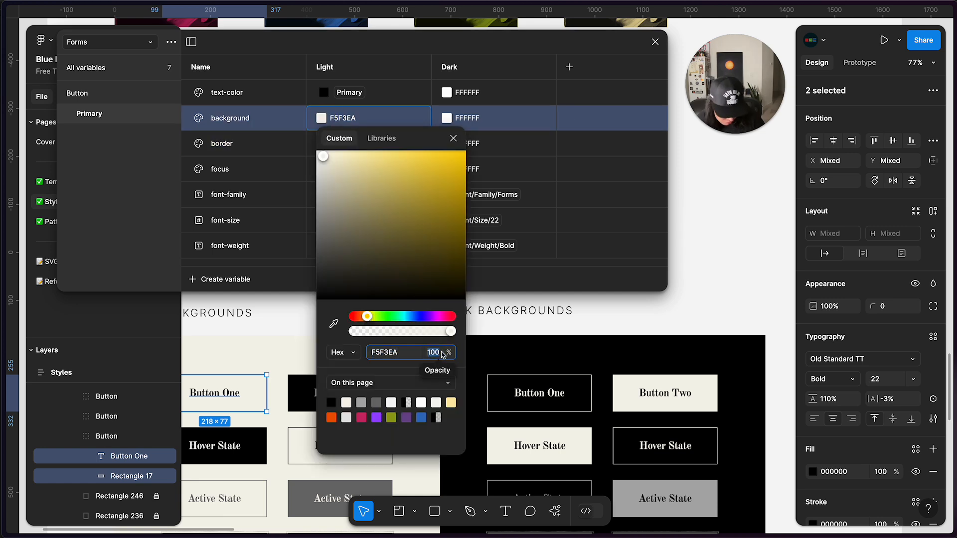
type("0")
key("Return")
left_click(530, 169)
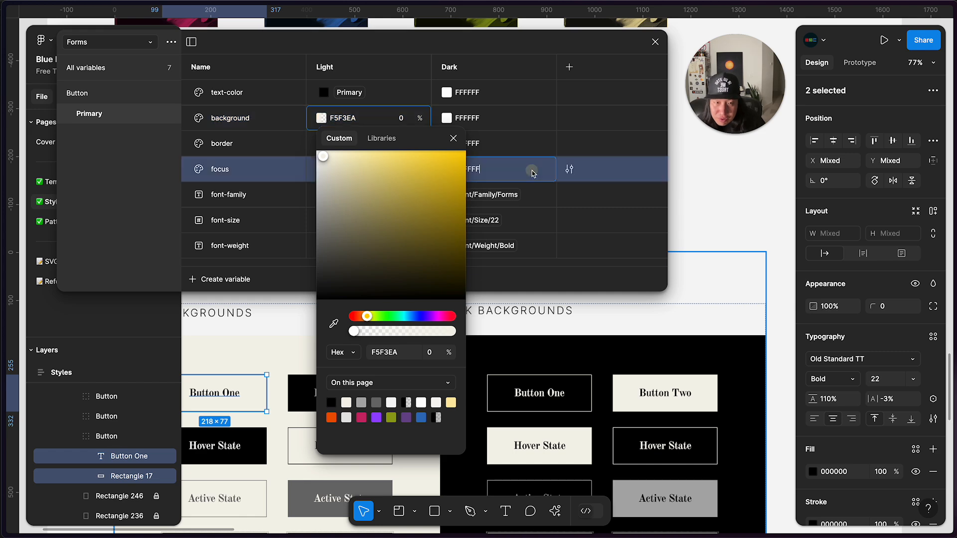
Select the Button One rectangle in Forms / Buttons and link the border variable's Light value to the Primary color from Colors
scroll(566, 427, "right", 10)
scroll(567, 428, "left", 6)
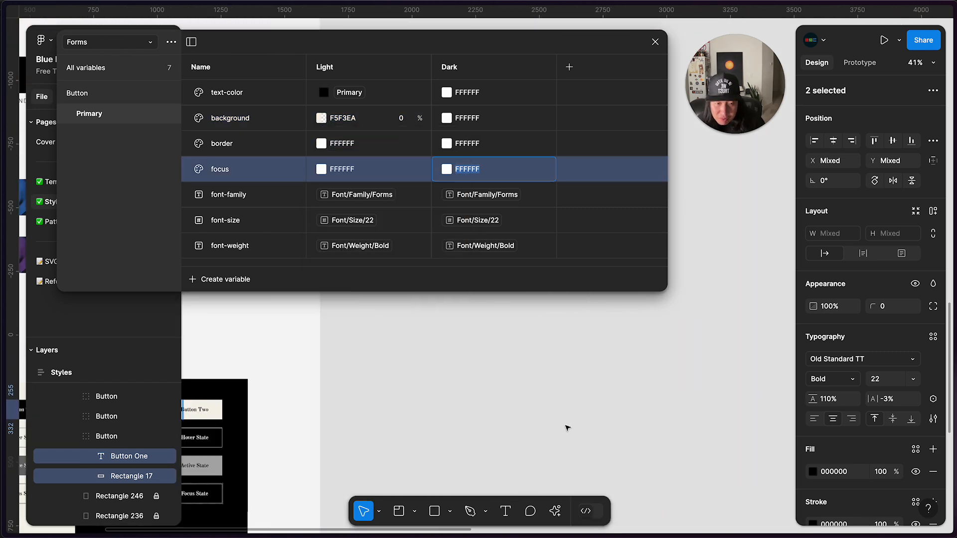
scroll(565, 428, "down", 8)
scroll(563, 428, "right", 7)
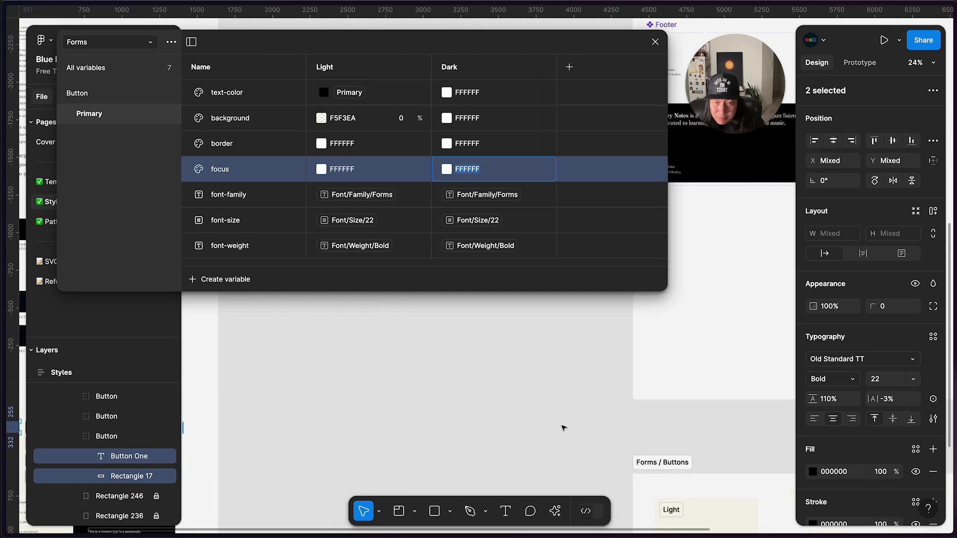
scroll(563, 428, "down", 2)
scroll(564, 428, "up", 3)
scroll(563, 427, "down", 2)
scroll(564, 427, "up", 2)
scroll(564, 427, "right", 1)
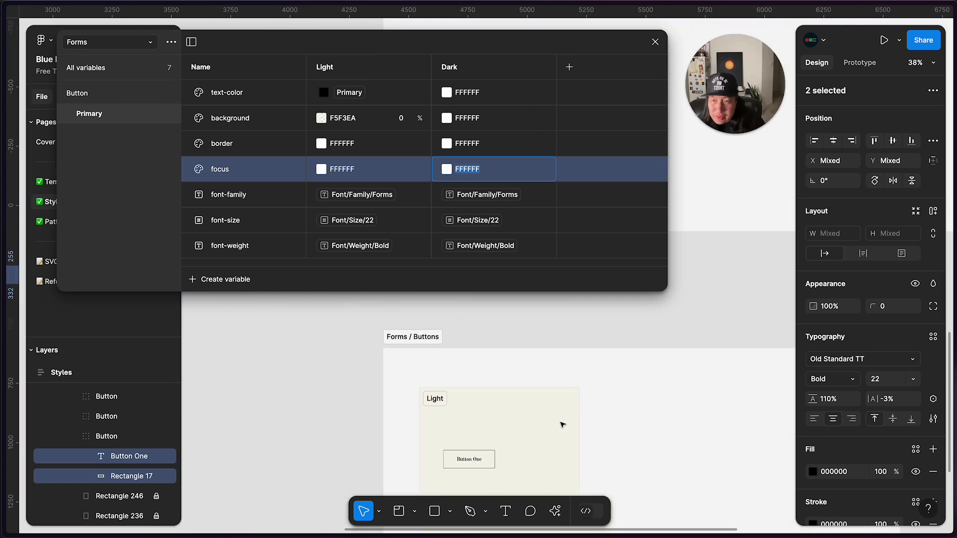
left_click(496, 459)
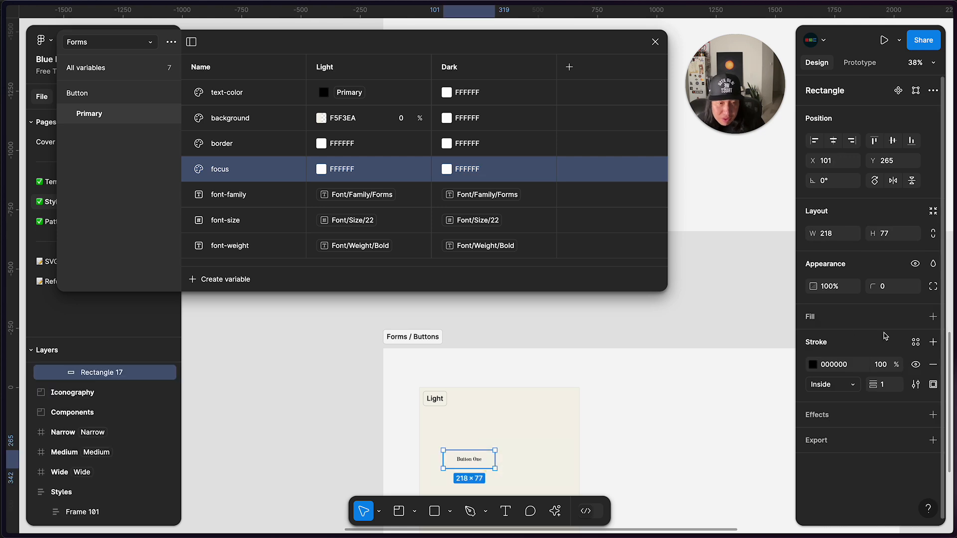
left_click(328, 147)
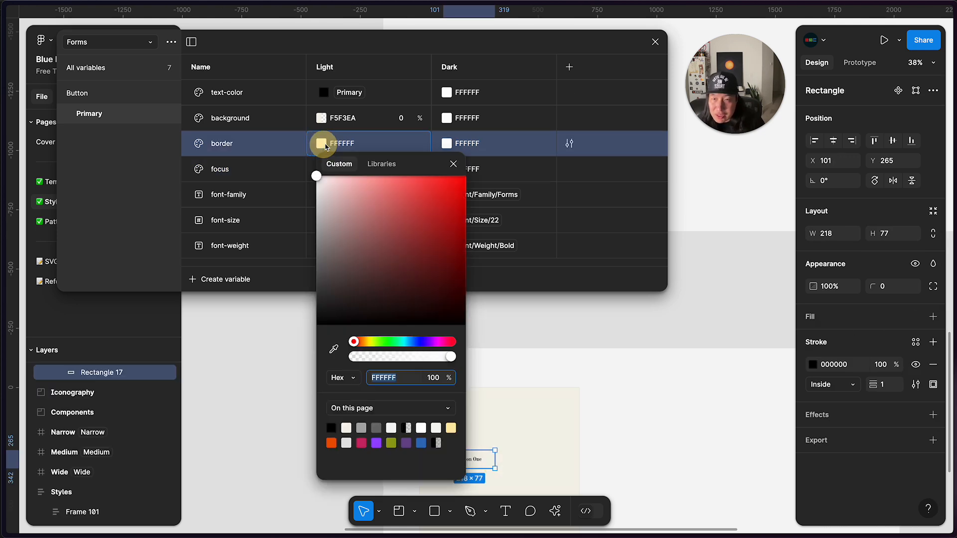
left_click(380, 164)
left_click(363, 303)
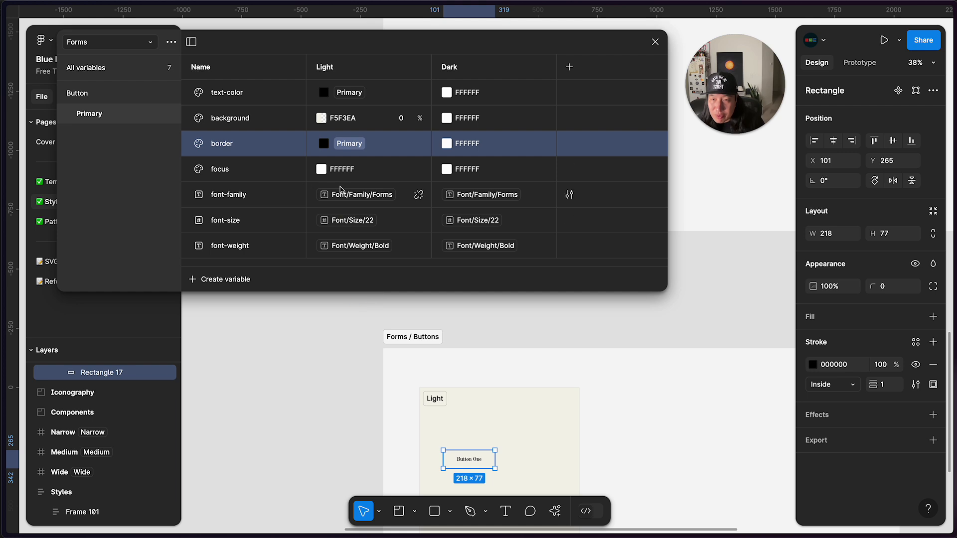
Examine the outer outline of the Focus State button on the light background and compare it with the dark-background examples
scroll(384, 355, "left", 12)
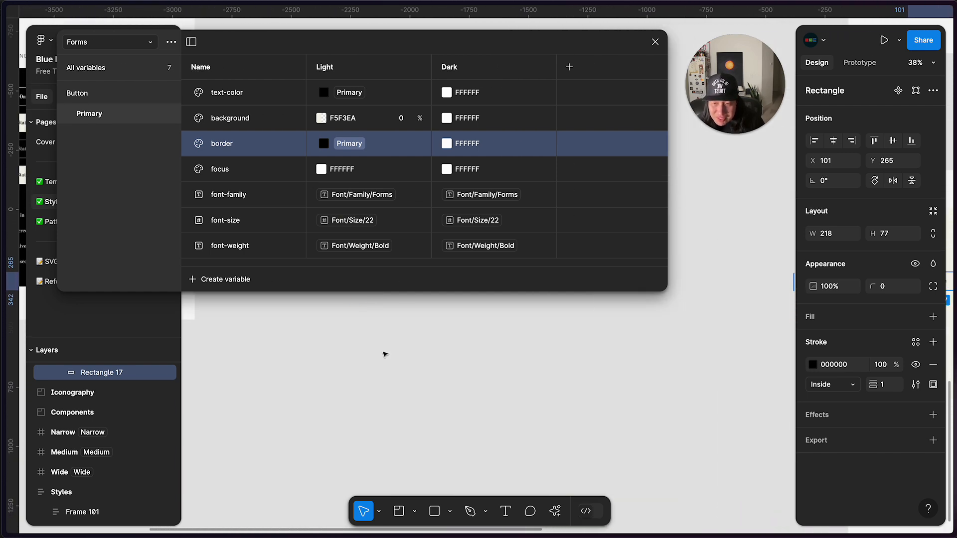
scroll(384, 355, "down", 5)
scroll(384, 355, "up", 10)
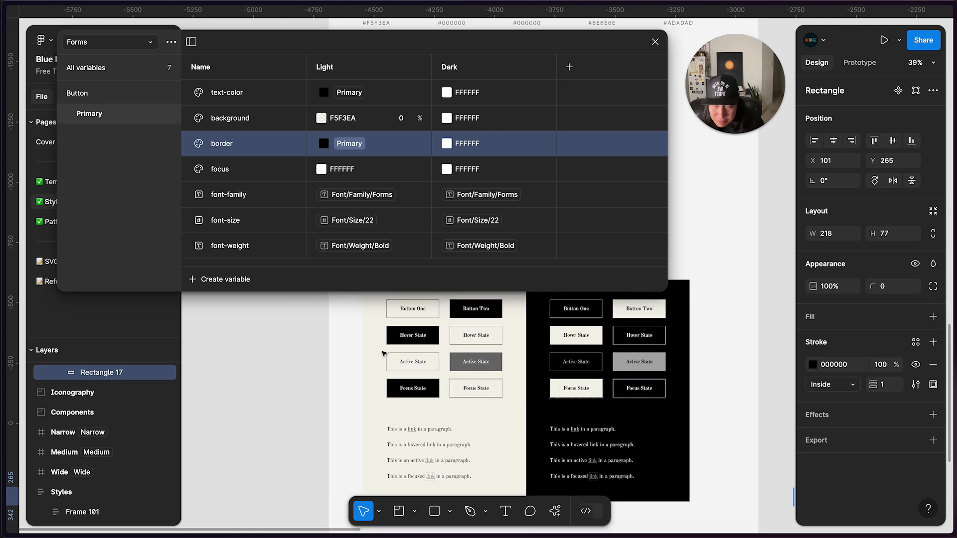
scroll(417, 449, "up", 8)
left_click(332, 452)
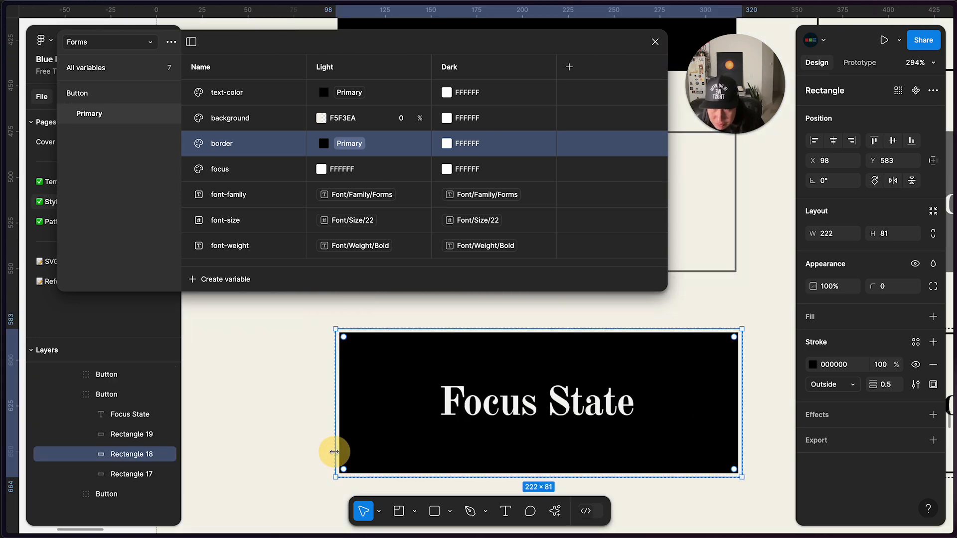
scroll(571, 433, "down", 10)
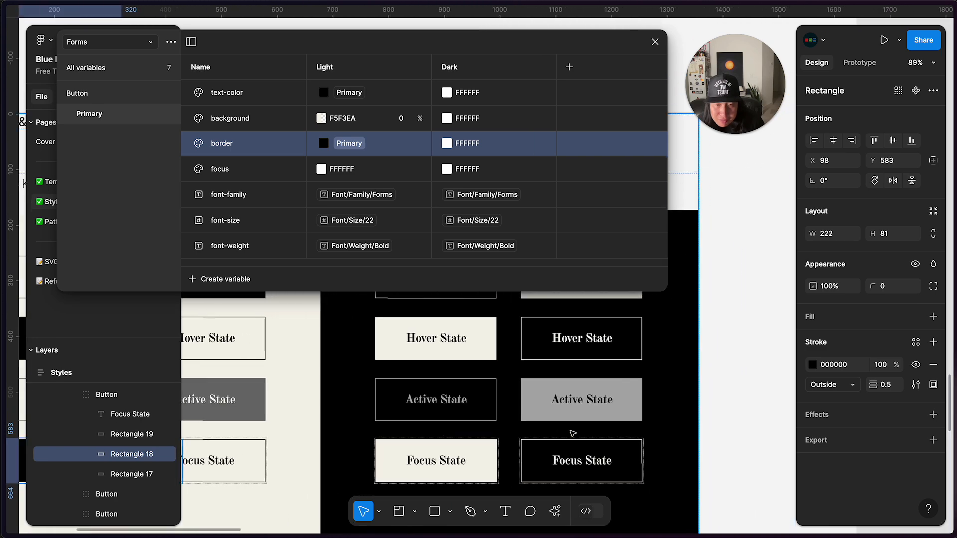
scroll(571, 433, "down", 5)
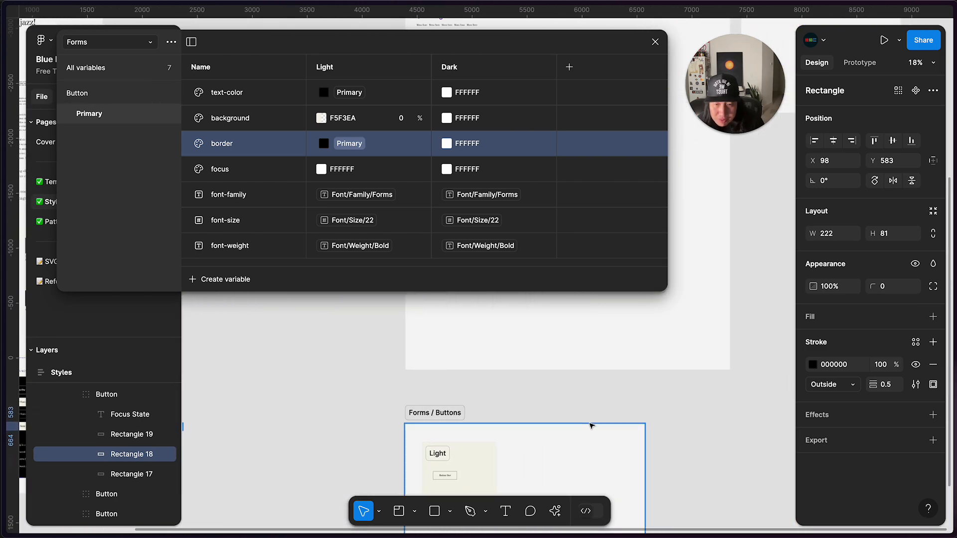
scroll(590, 426, "up", 5)
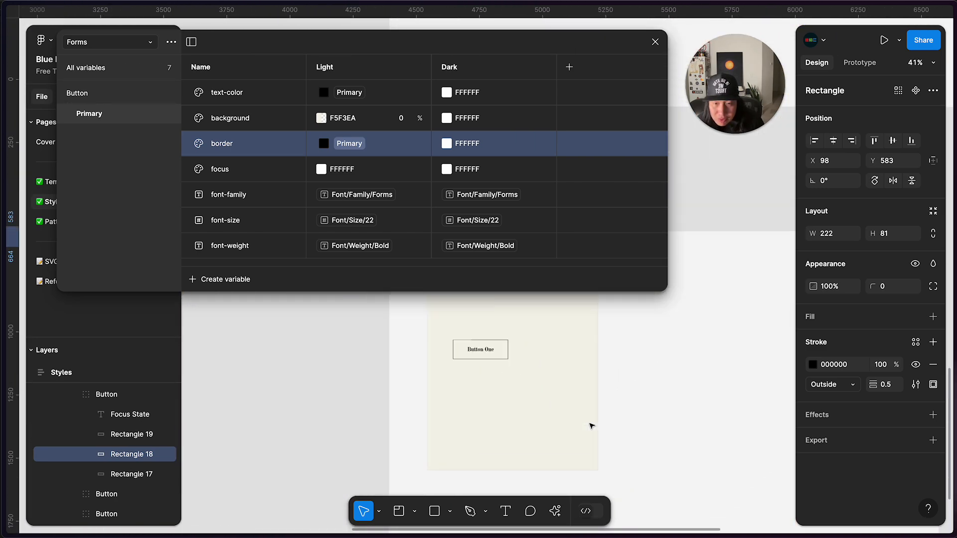
Set the Light value of the focus variable in Button/Primary to 000000 with 0% opacity
double_click(352, 170)
left_click(322, 169)
left_click_drag(319, 204, 286, 409)
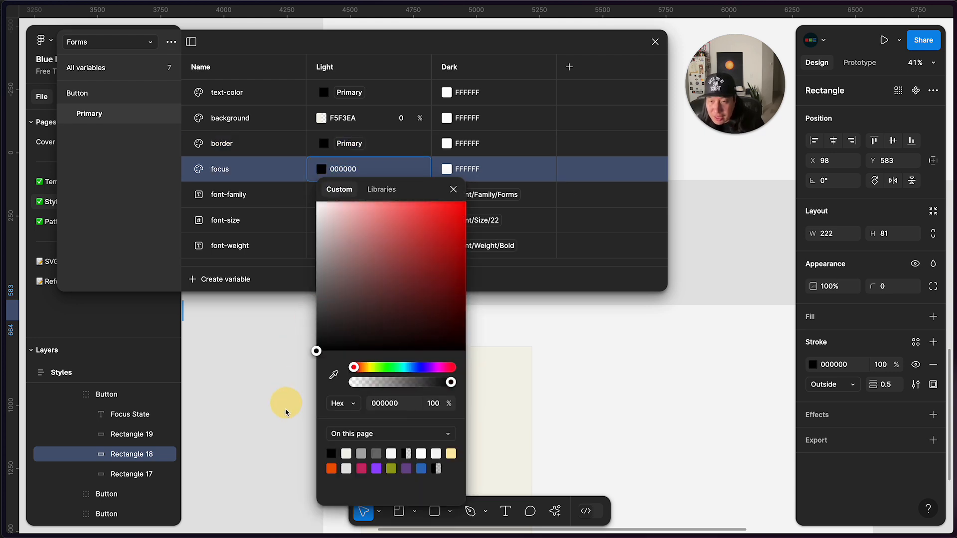
left_click(384, 173)
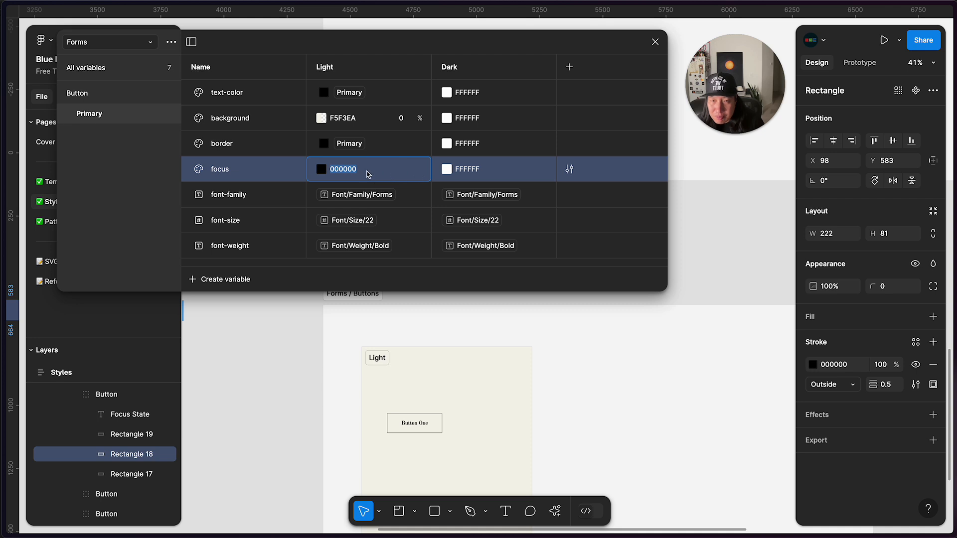
left_click(322, 169)
left_click(434, 403)
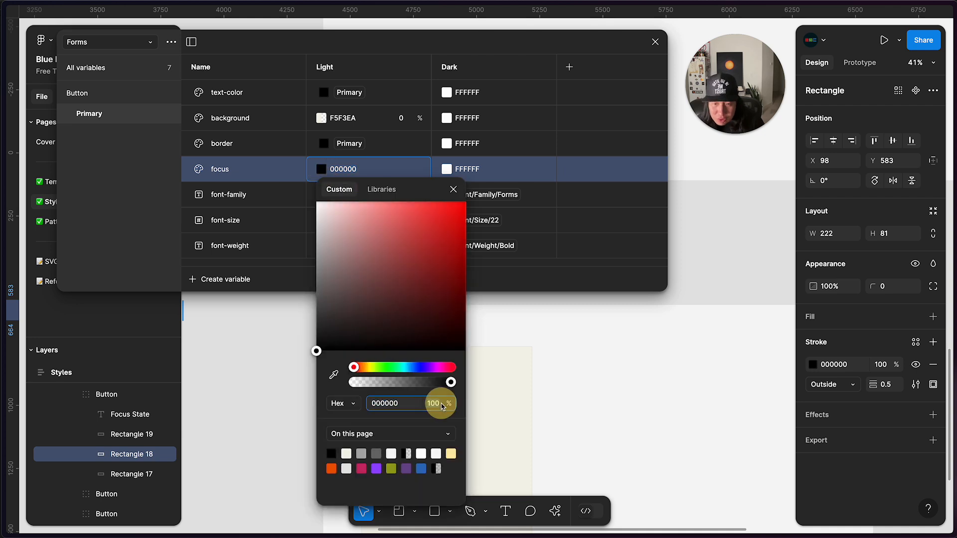
type("0")
key("Return")
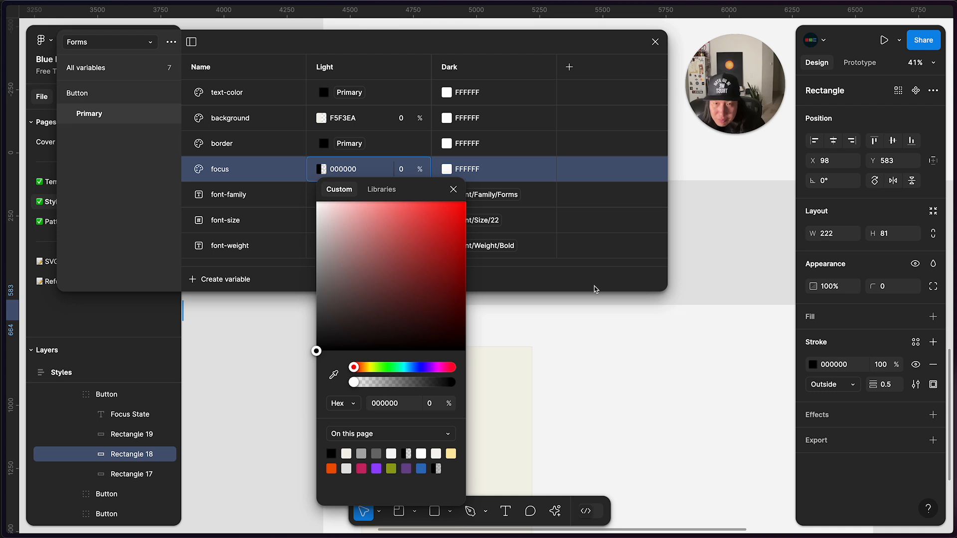
left_click(551, 228)
Duplicate the Button One label and its rectangle from the Light frame onto the empty canvas beside Forms / Buttons
scroll(443, 428, "up", 1)
scroll(443, 429, "up", 2)
left_click(488, 421)
scroll(488, 421, "up", 2)
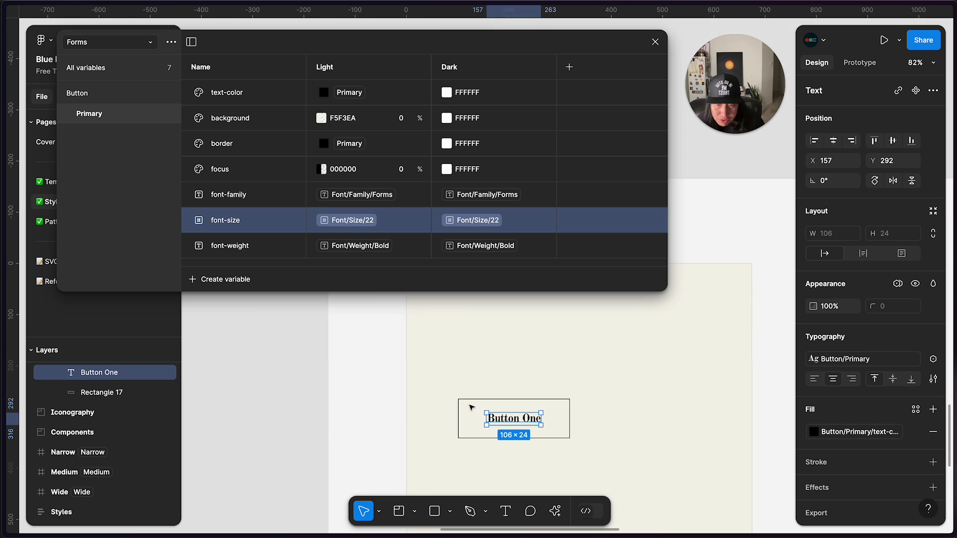
left_click(473, 402, "shift")
left_click_drag(508, 418, 242, 424)
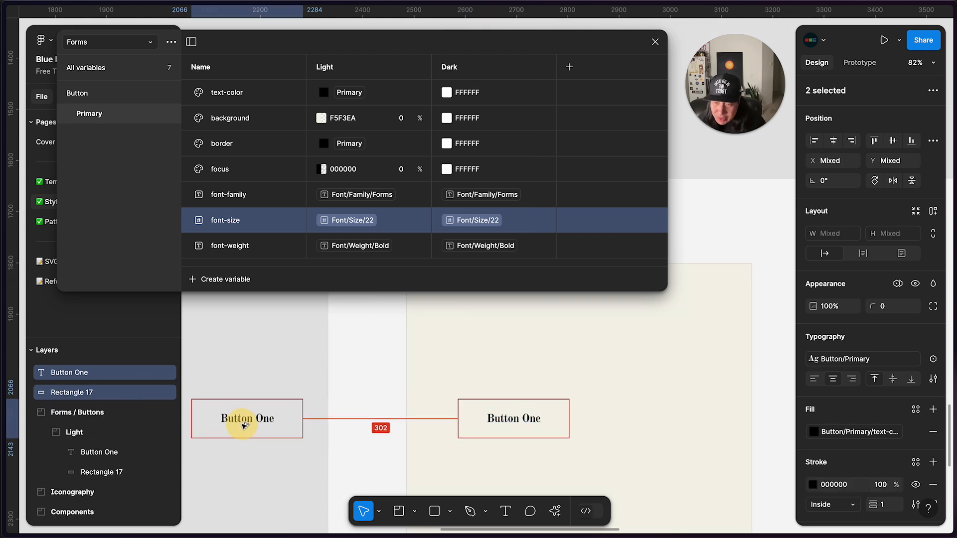
scroll(246, 427, "left", 5)
left_click_drag(436, 426, 377, 424)
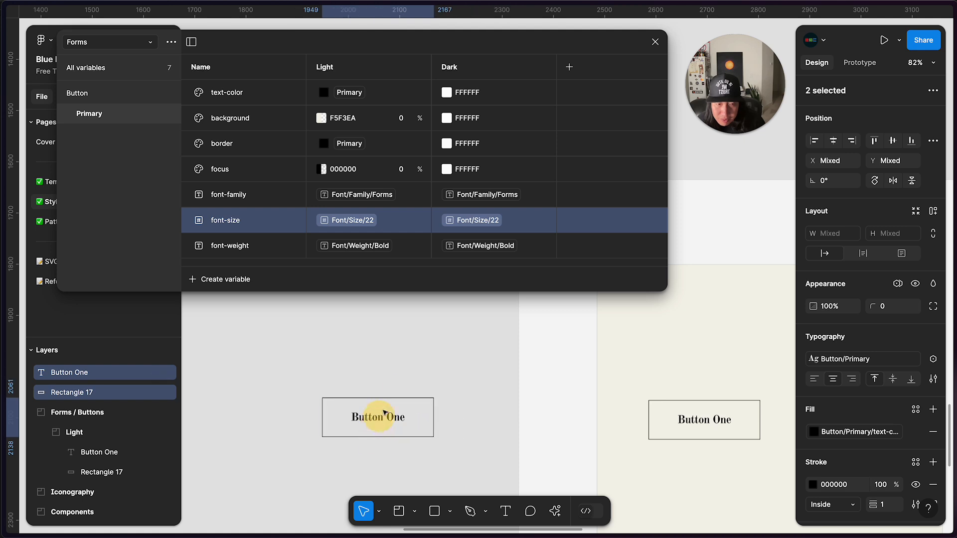
Combine the duplicated Button One label and rectangle into an auto layout frame and check its contents
left_click(405, 353)
left_click(391, 417)
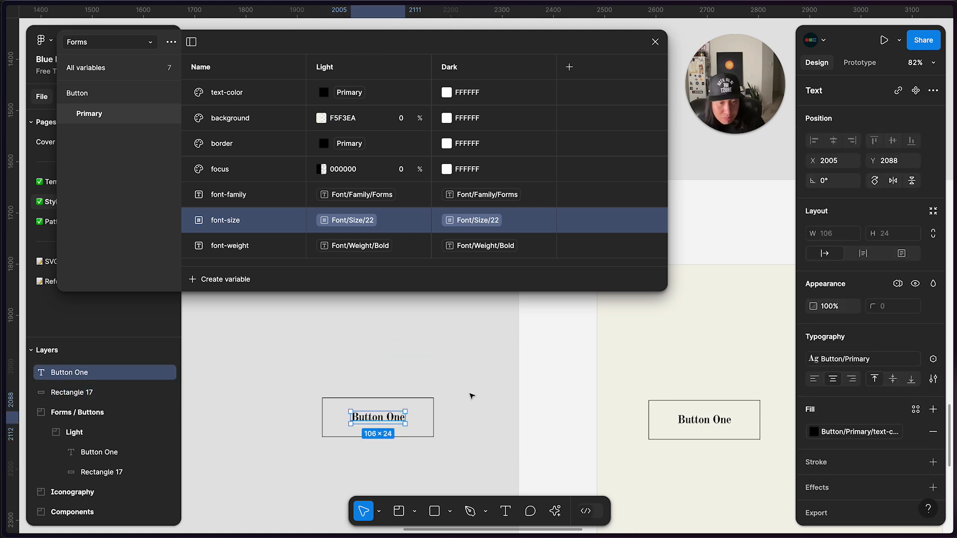
left_click(395, 397)
left_click(321, 363)
left_click_drag(295, 367, 509, 485)
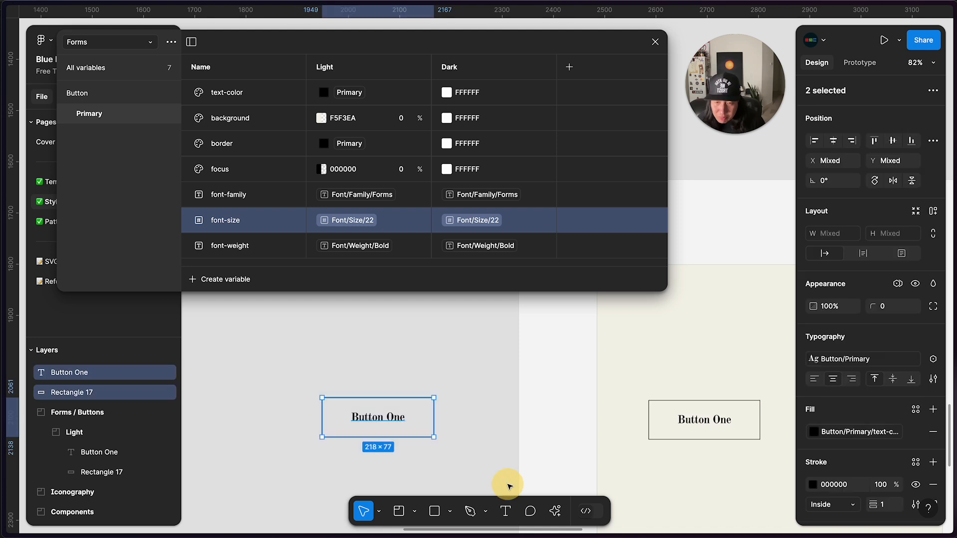
key("shift+a")
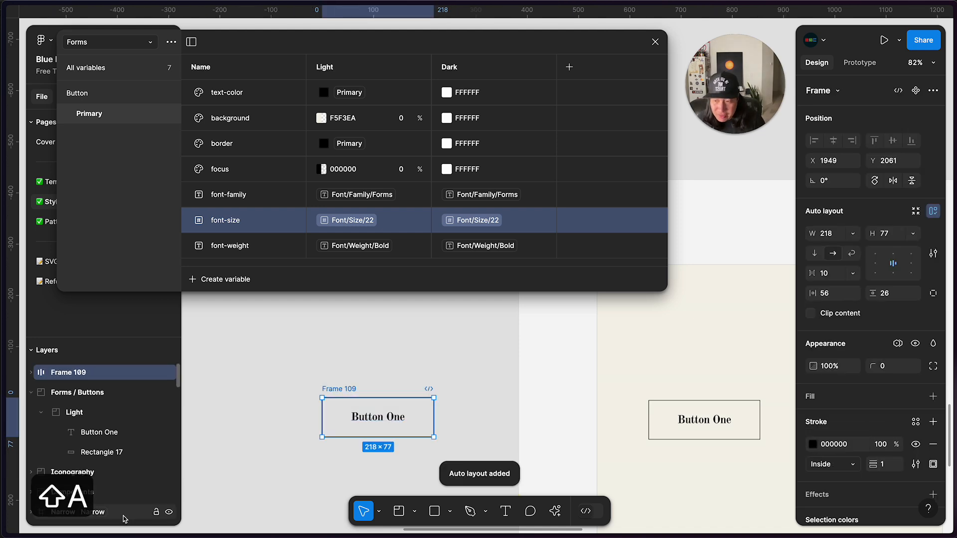
left_click(348, 402)
left_click(358, 418)
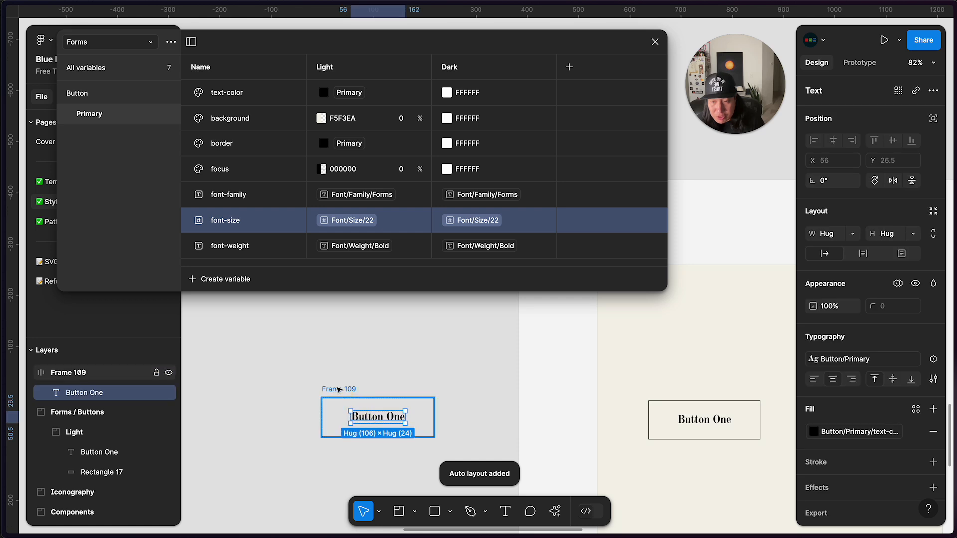
left_click(339, 388)
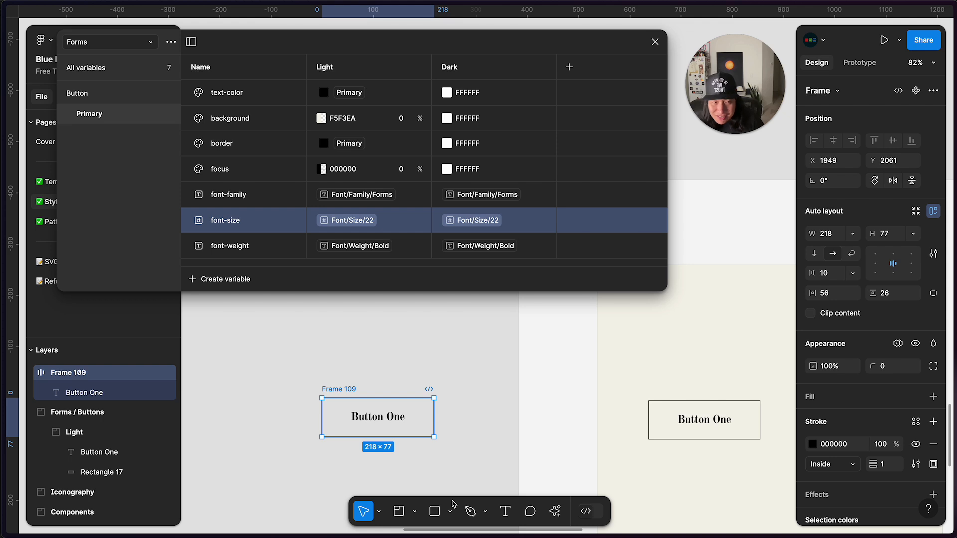
left_click(253, 421)
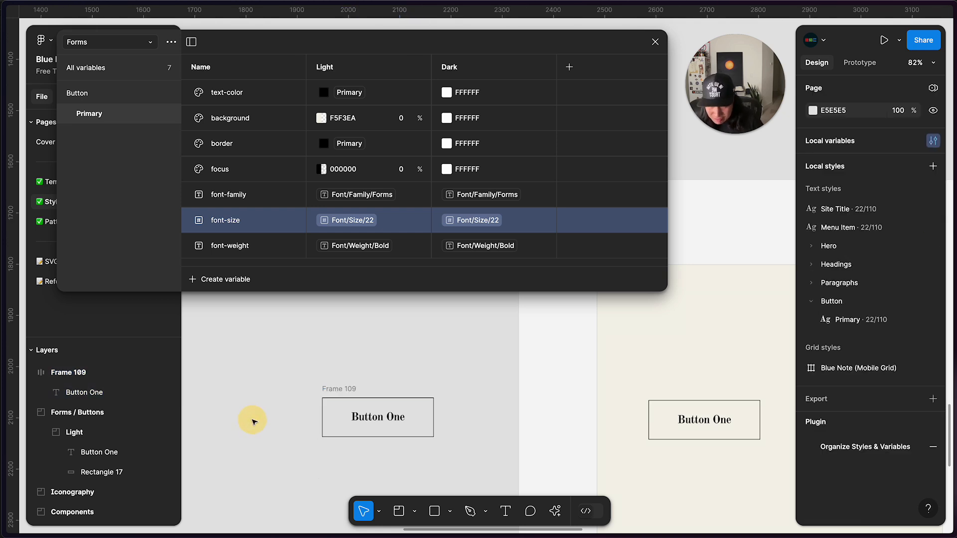
Switch to the Blue Note theme preview in the browser and find the Subscribe button in the Sidebar Content pattern
key("alt+super+Down")
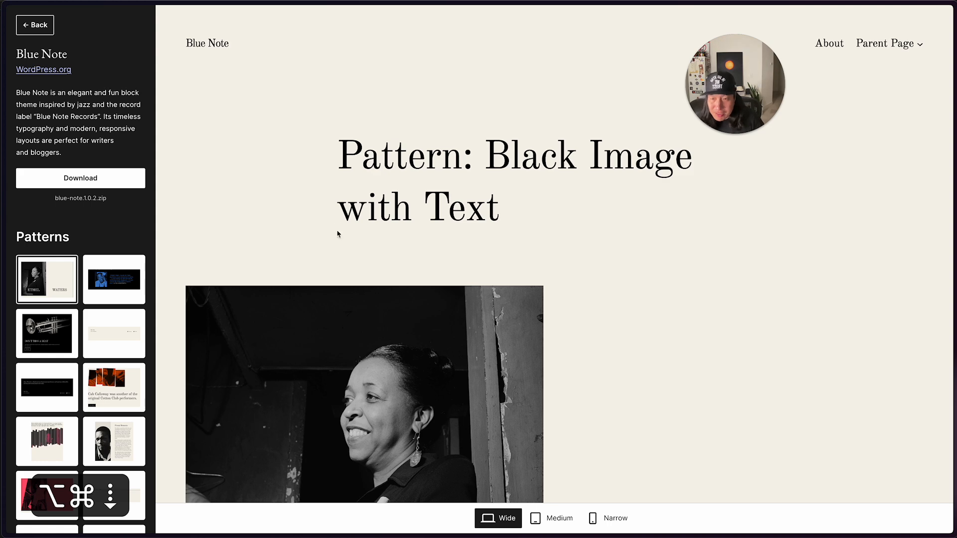
scroll(337, 234, "down", 10)
scroll(318, 220, "up", 10)
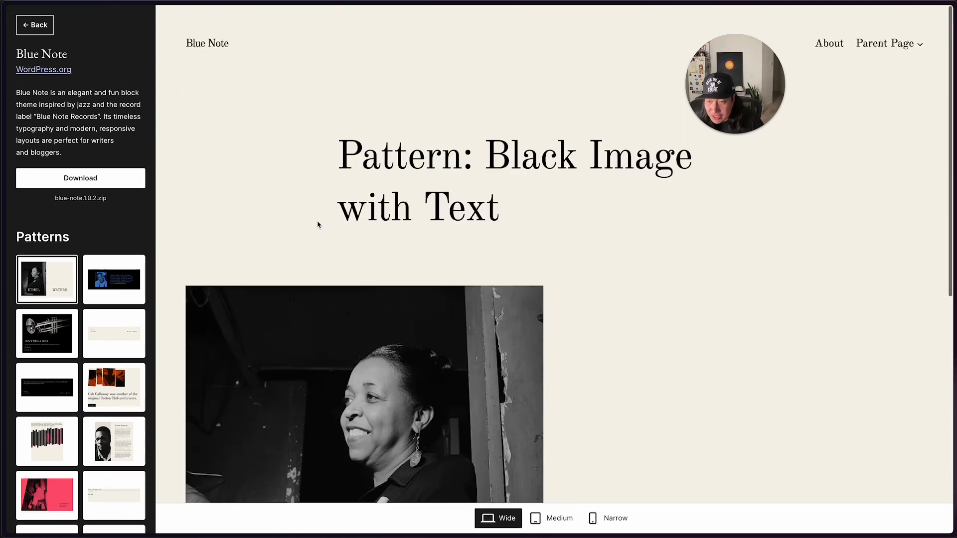
left_click(88, 353)
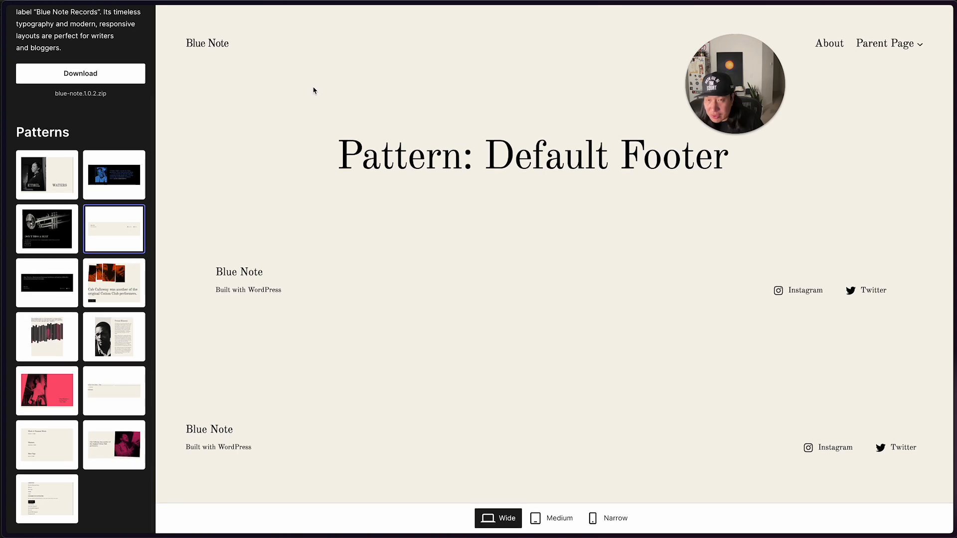
left_click(186, 37)
left_click(199, 40)
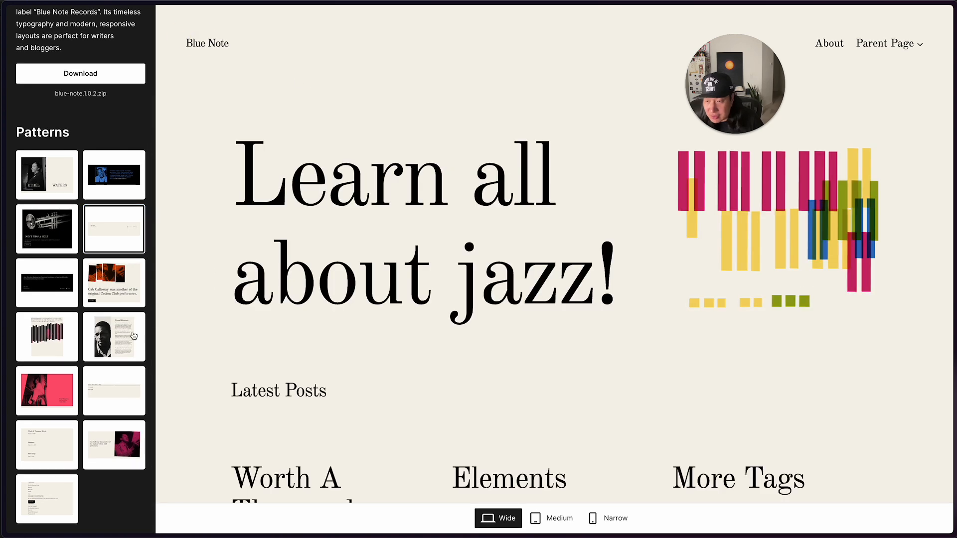
left_click(35, 507)
scroll(490, 353, "down", 1)
scroll(490, 352, "down", 5)
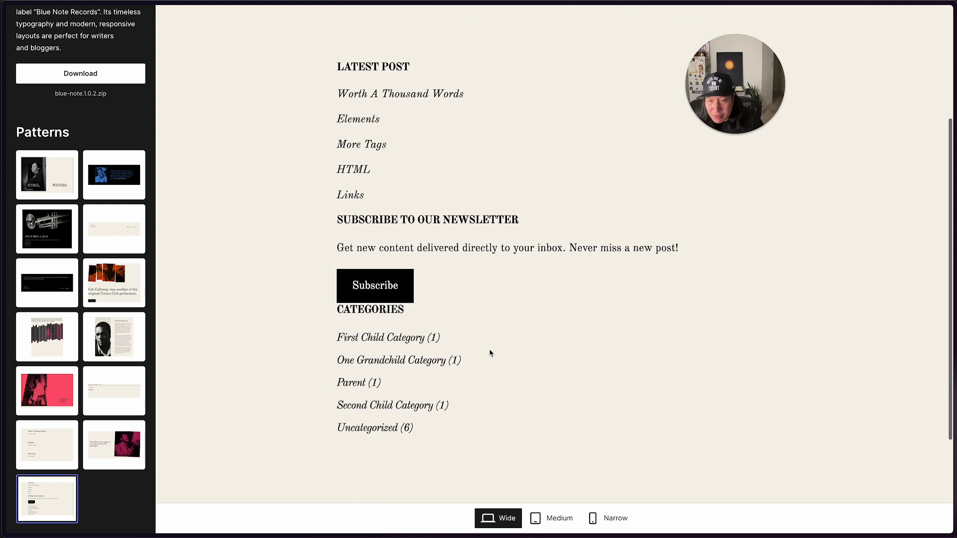
Inspect the Subscribe button in the browser's developer tools and examine its size, padding and styles
right_click(378, 270)
left_click(642, 266)
left_click(403, 269)
left_click(502, 282)
right_click(378, 269)
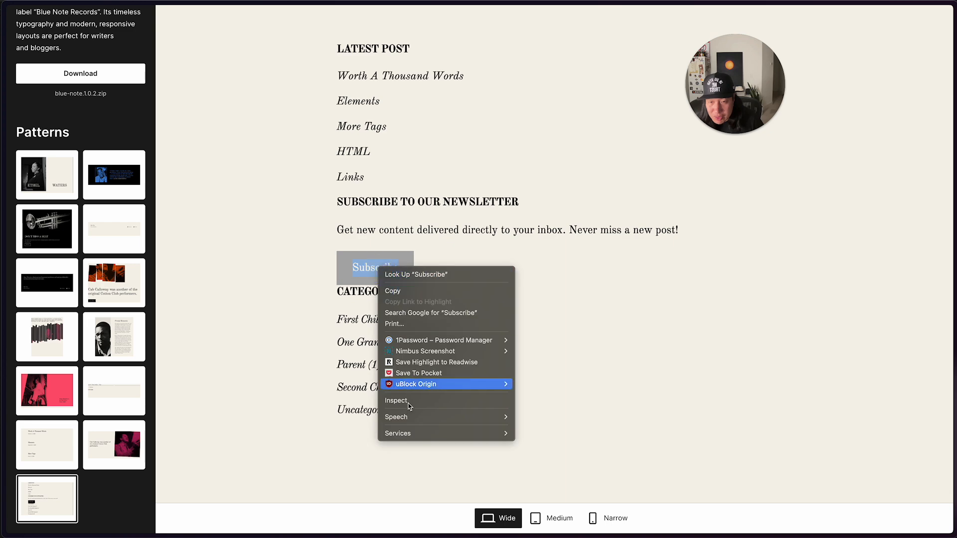
left_click(405, 400)
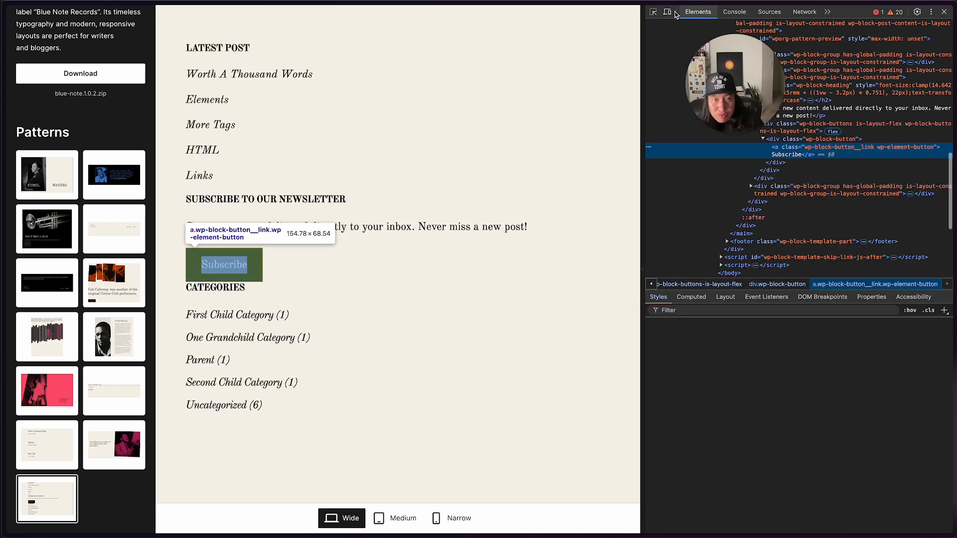
left_click(652, 12)
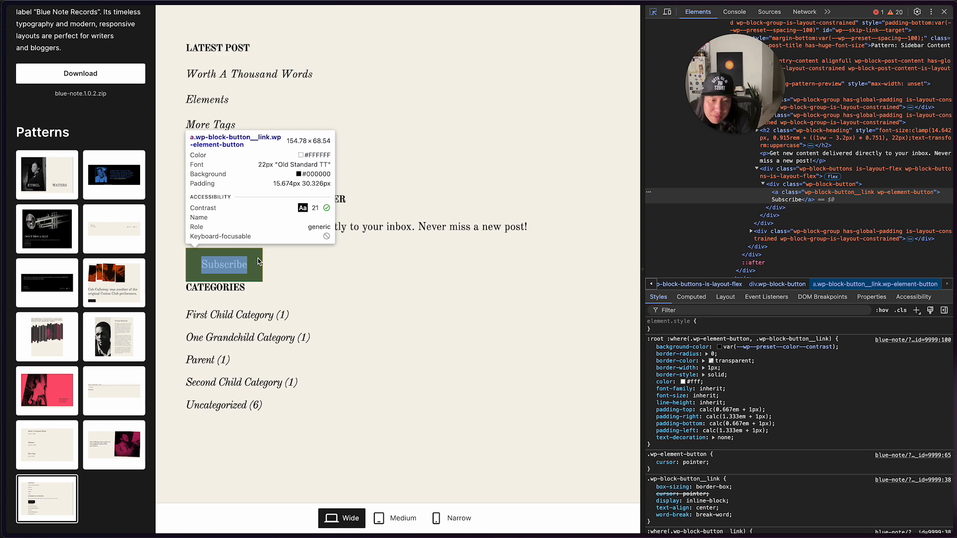
left_click(258, 261)
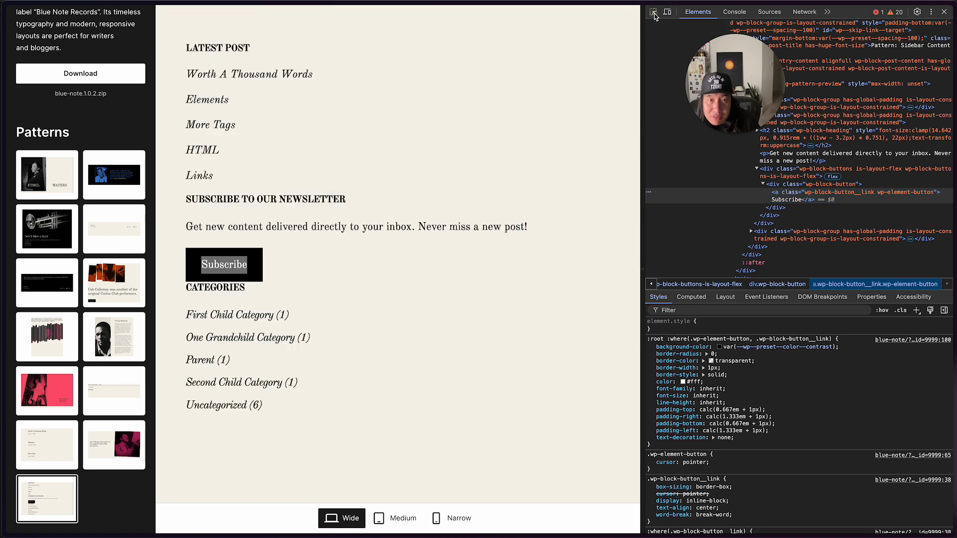
left_click(654, 14)
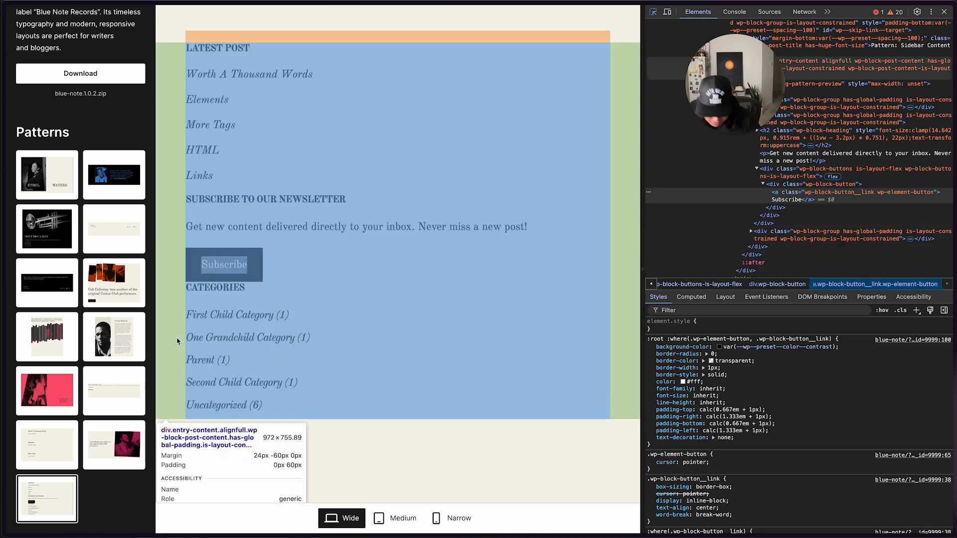
Return to Figma, select the auto layout button frame and compare its padding with the Subscribe button in the browser
key("alt+super+Up")
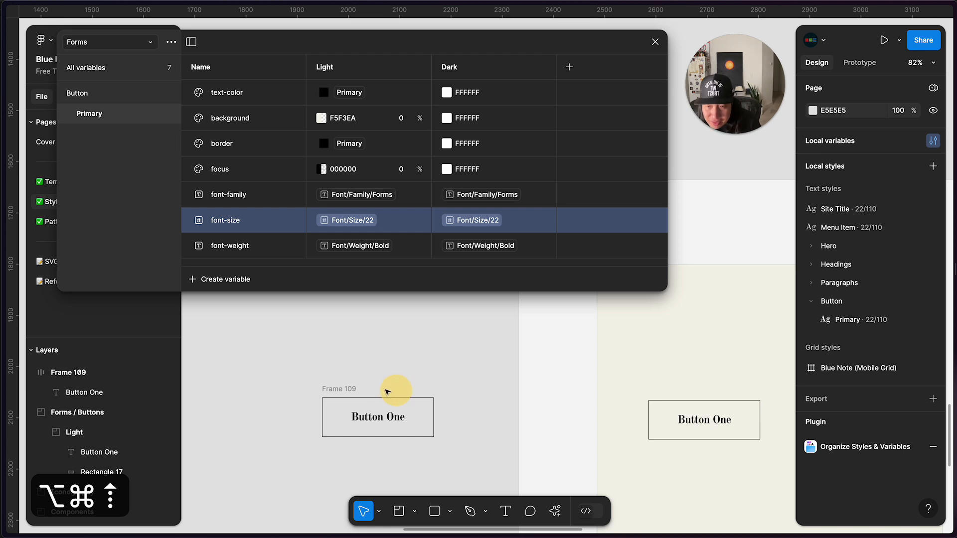
left_click(349, 389)
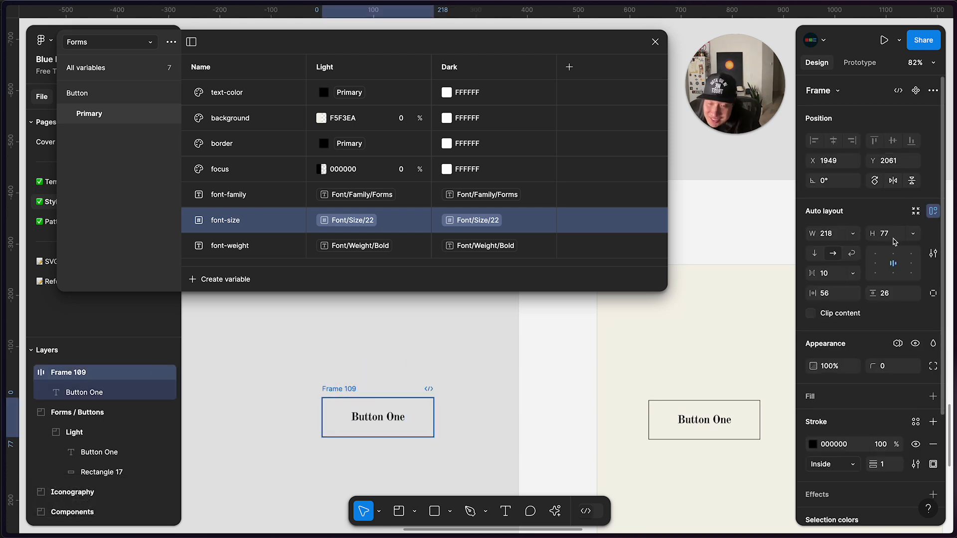
key("alt+super+Down")
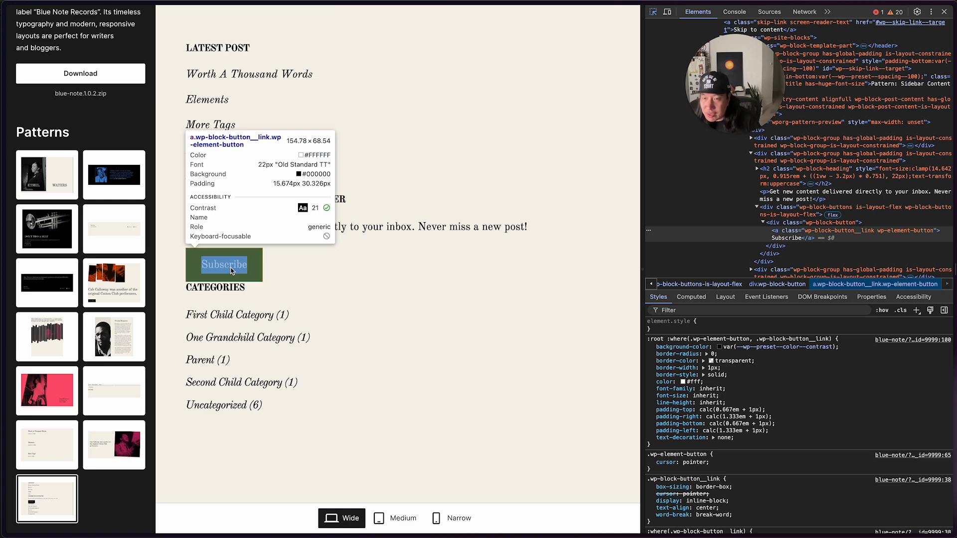
key("alt+super+Up")
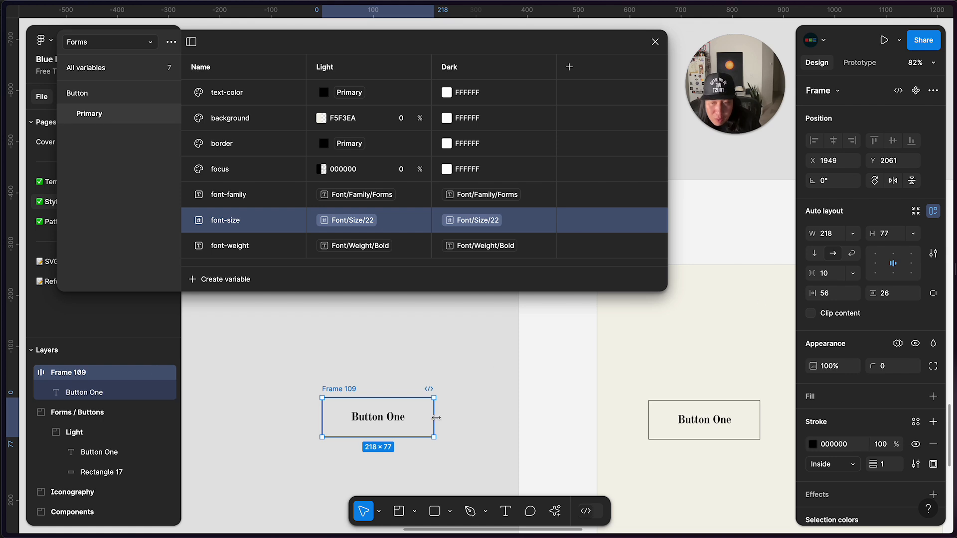
Apply the spacing-03 variable to the horizontal gap of the auto layout button frame
left_click(859, 291)
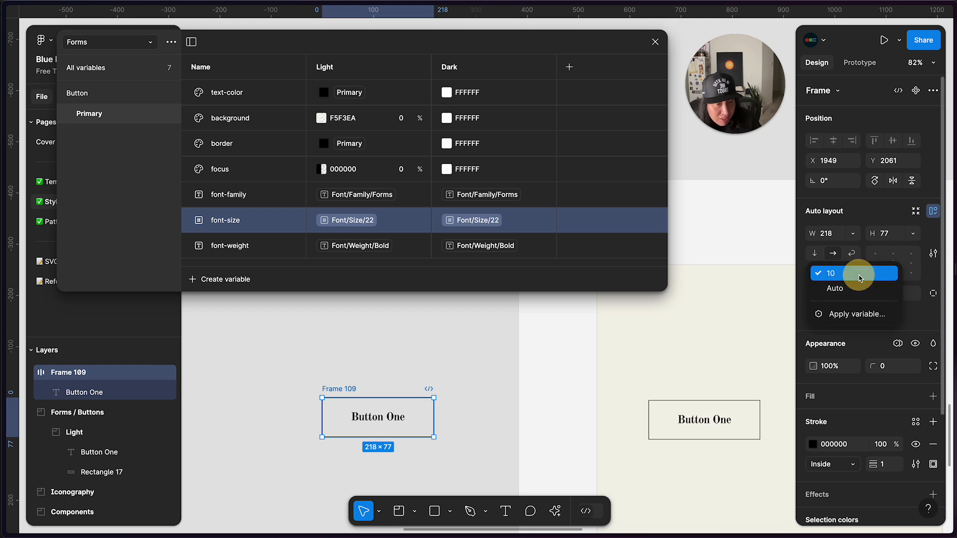
left_click(855, 315)
scroll(847, 486, "down", 10)
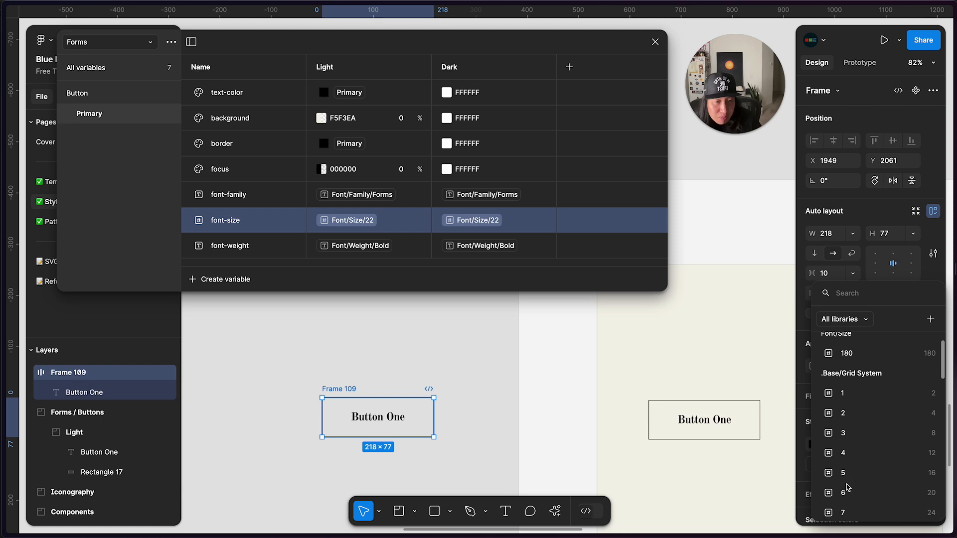
scroll(846, 487, "down", 3)
scroll(847, 486, "up", 8)
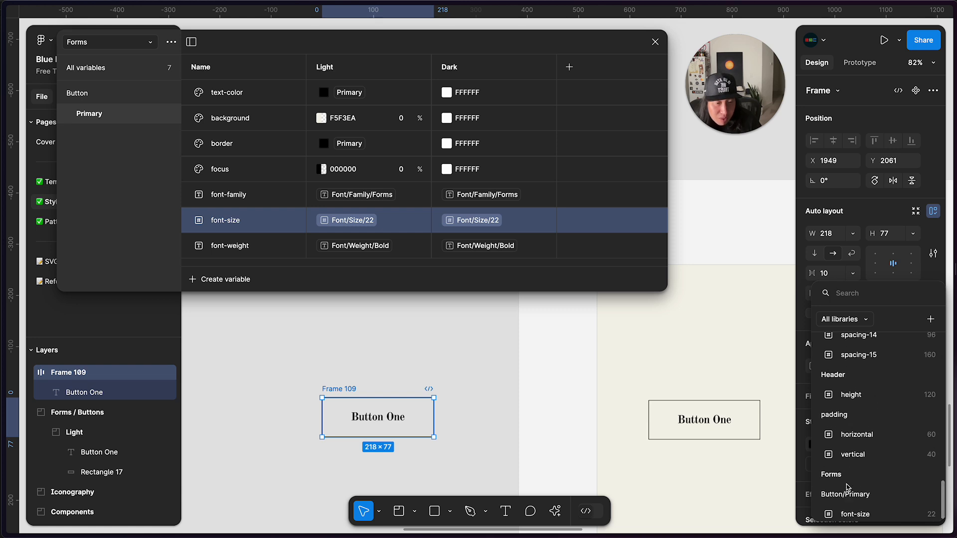
scroll(846, 487, "up", 3)
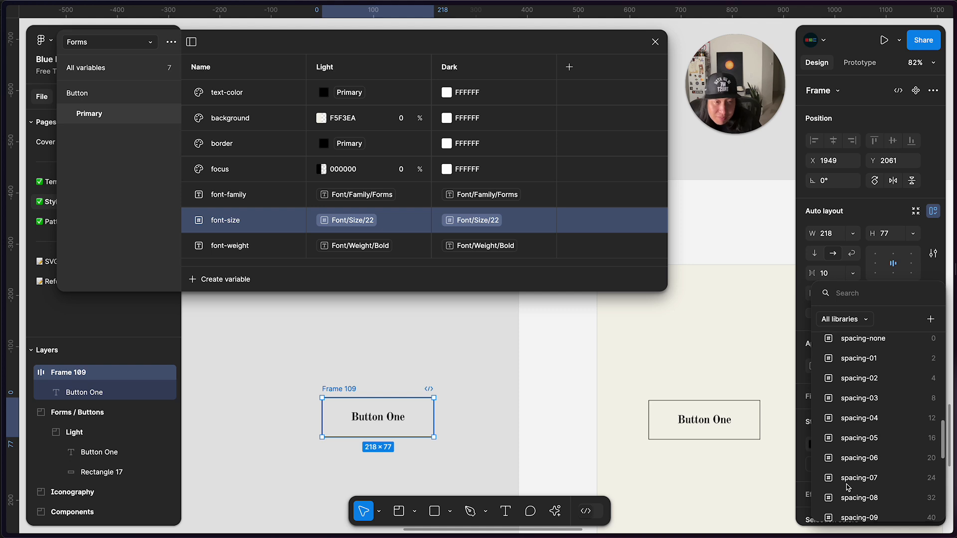
left_click(871, 399)
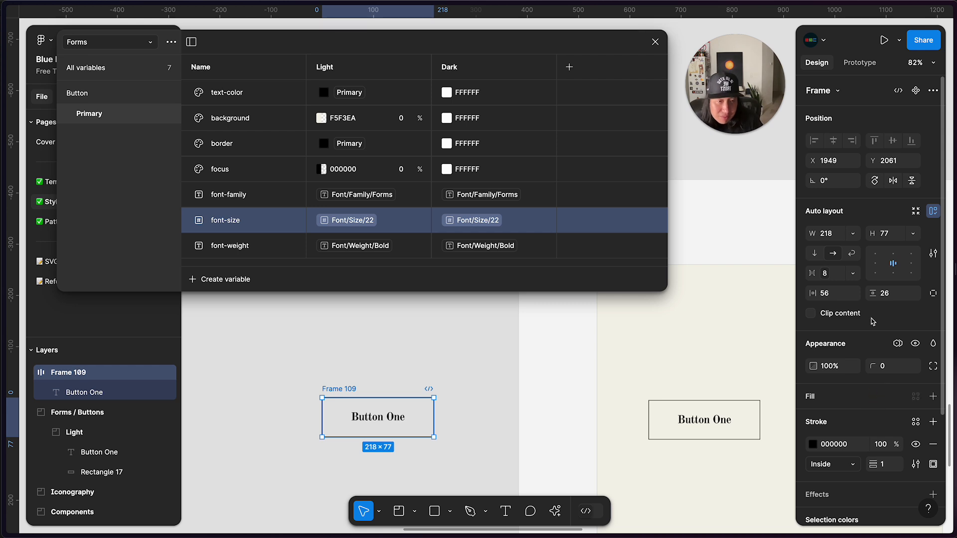
Apply the spacing-10 variable to the button frame's horizontal padding
left_click(852, 294)
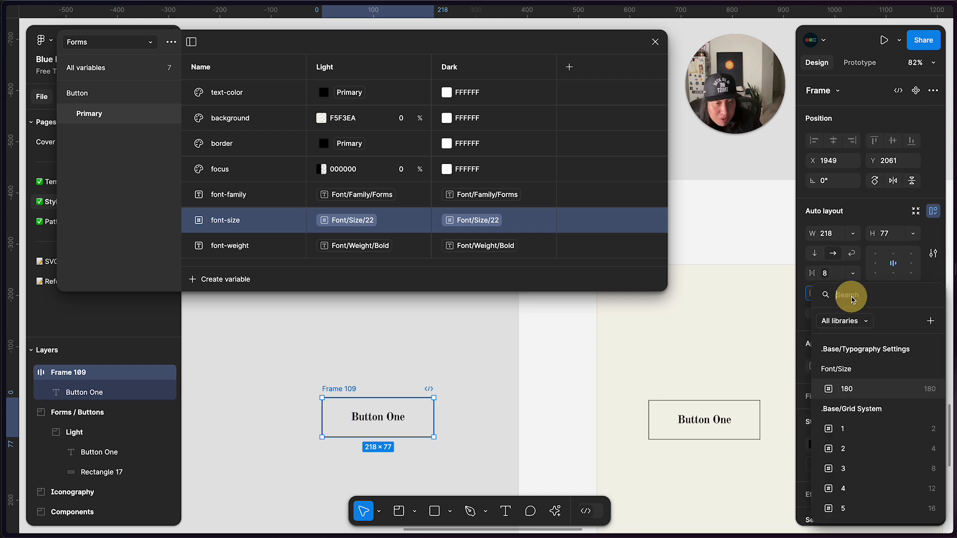
scroll(853, 495, "down", 3)
scroll(853, 495, "down", 3)
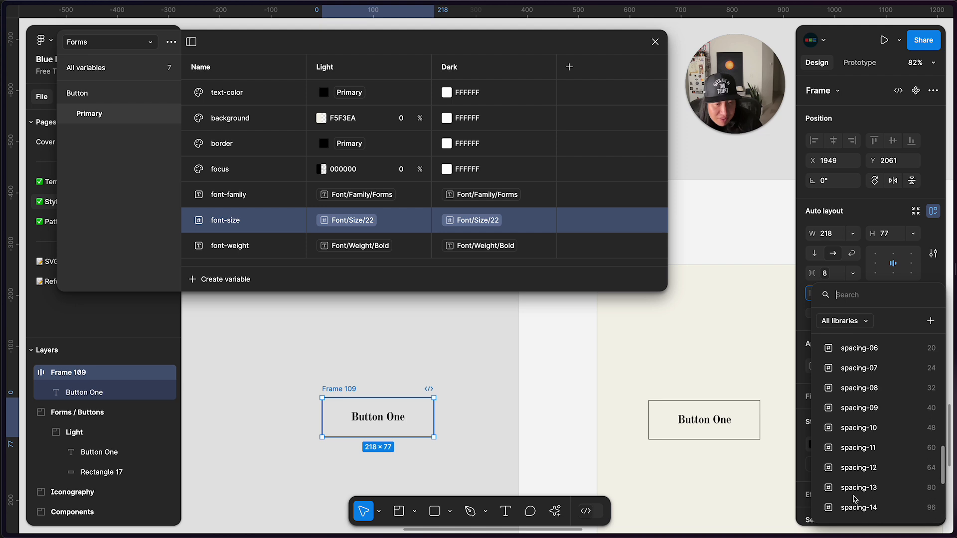
left_click(887, 434)
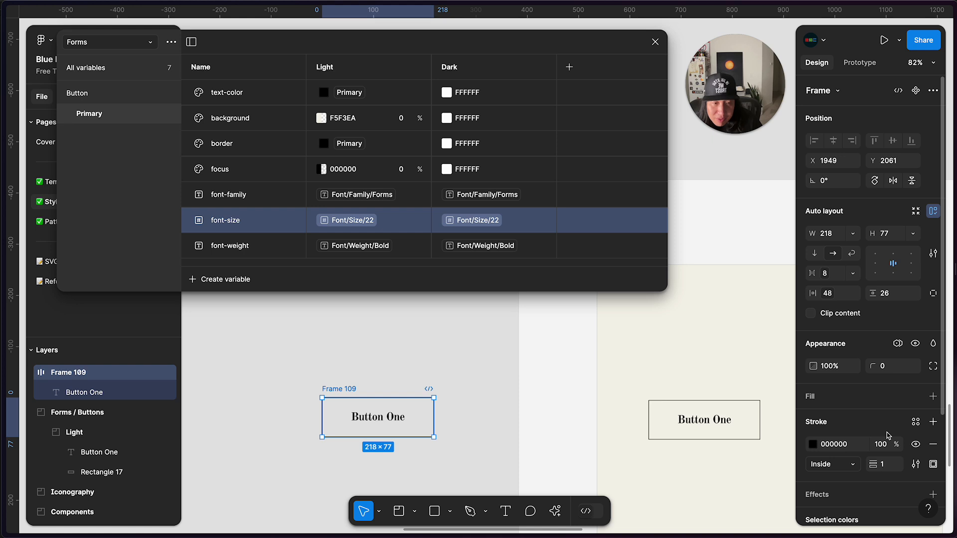
Apply the spacing-07 variable to the vertical padding of the auto layout button frame
left_click(913, 293)
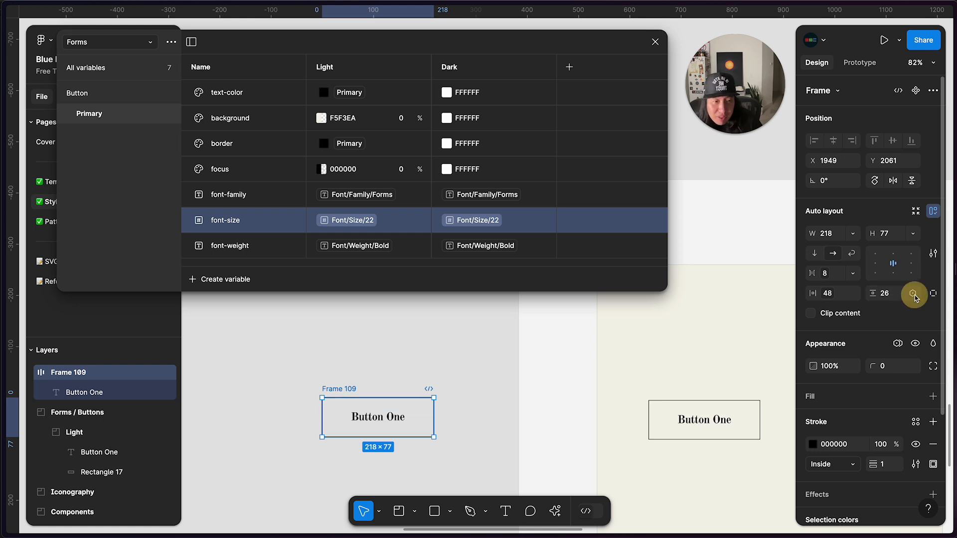
scroll(886, 426, "down", 2)
scroll(886, 426, "down", 10)
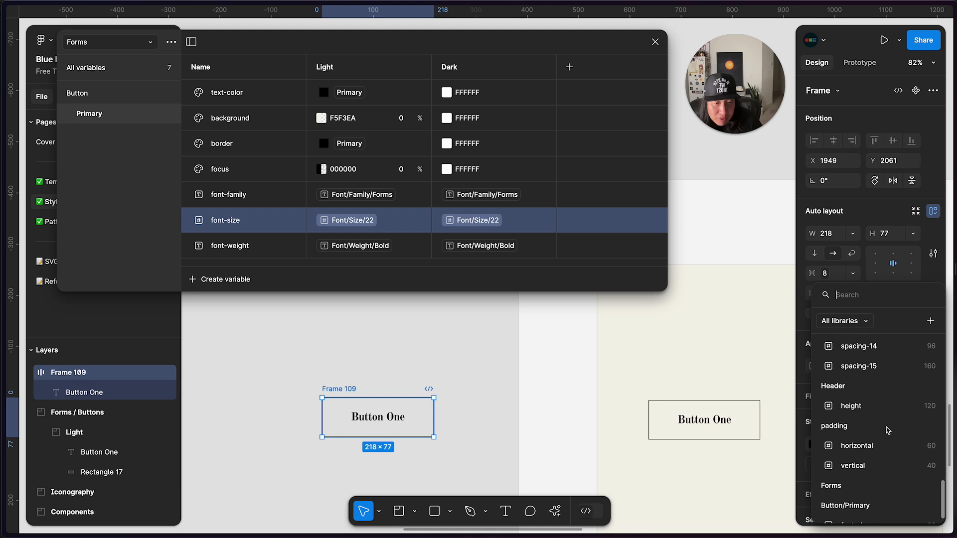
left_click(887, 379)
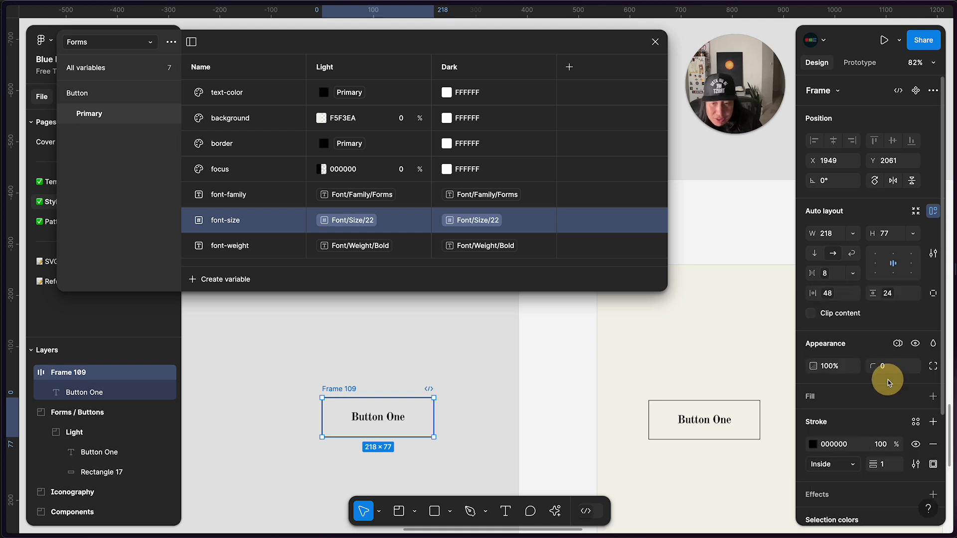
left_click(365, 382)
left_click(340, 390)
double_click(371, 423)
left_click(339, 388)
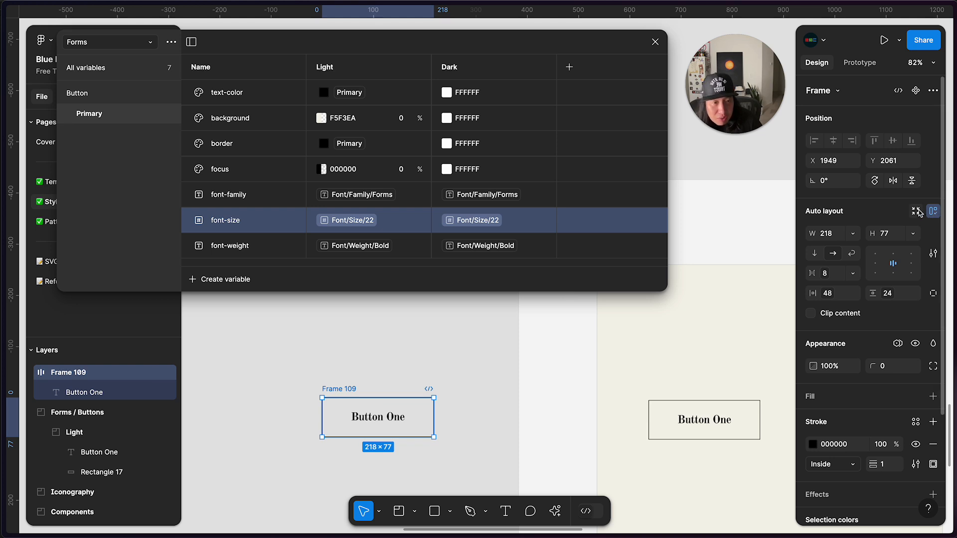
Set the button frame's width and height to hug its contents
left_click(850, 233)
left_click(851, 249)
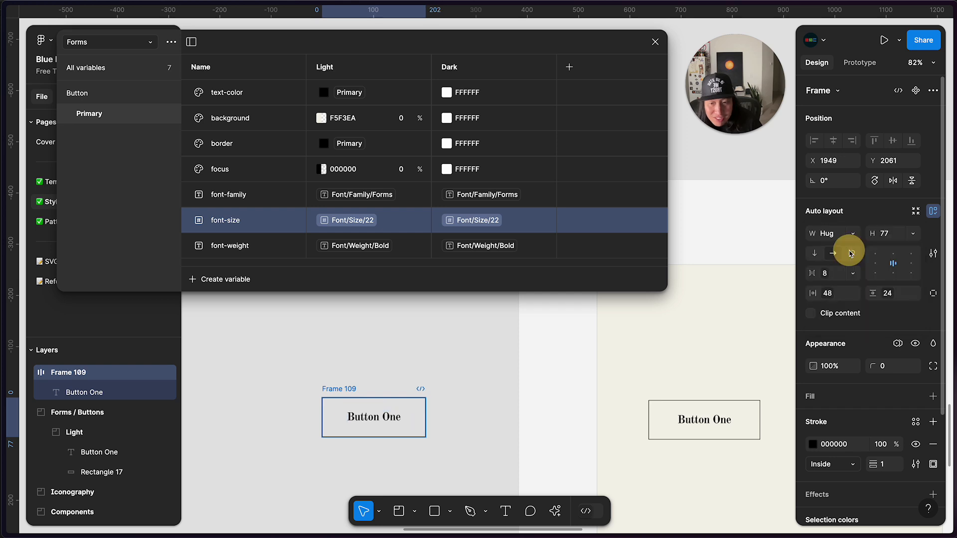
left_click(917, 235)
left_click(900, 250)
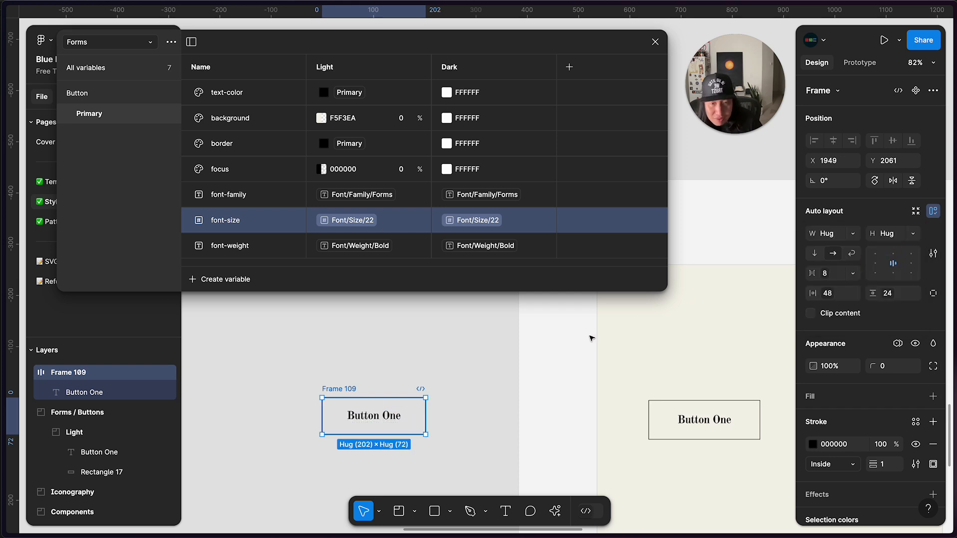
left_click(431, 378)
left_click(334, 388)
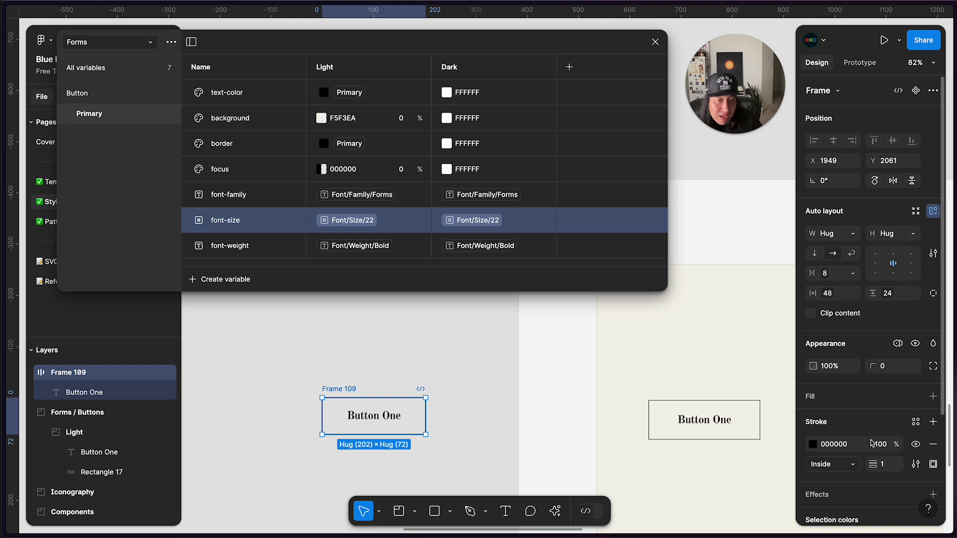
Try the spacing-06 variable for the button frame's vertical padding
scroll(842, 377, "down", 3)
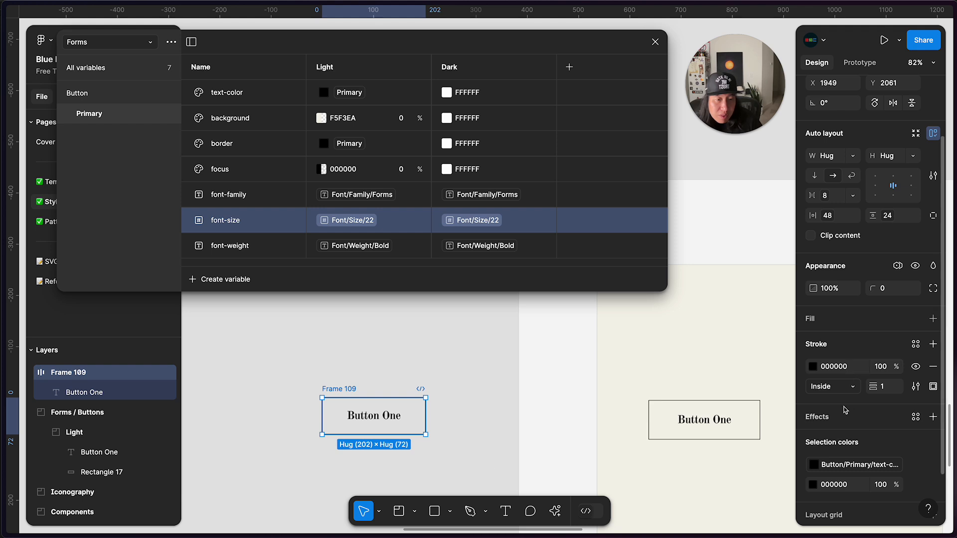
scroll(844, 410, "down", 3)
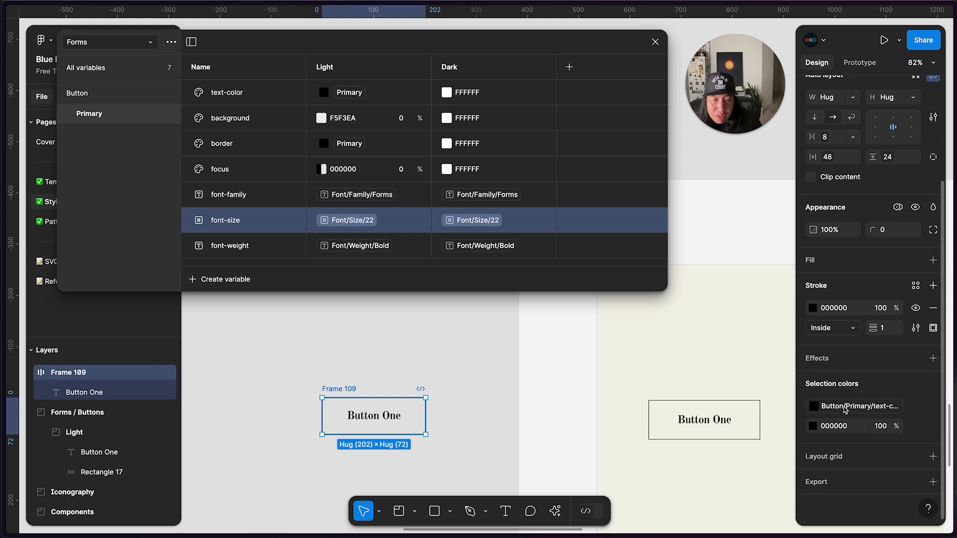
scroll(845, 409, "up", 5)
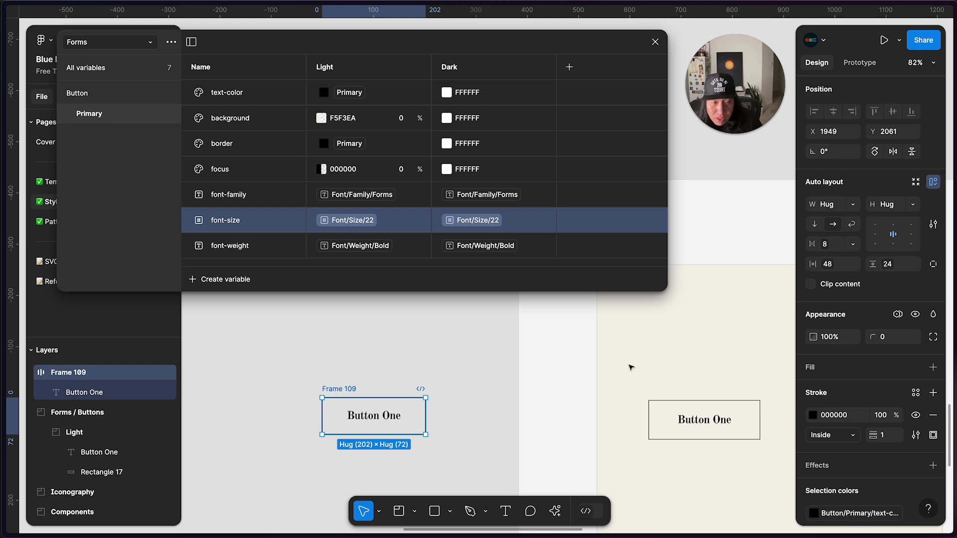
left_click(886, 265)
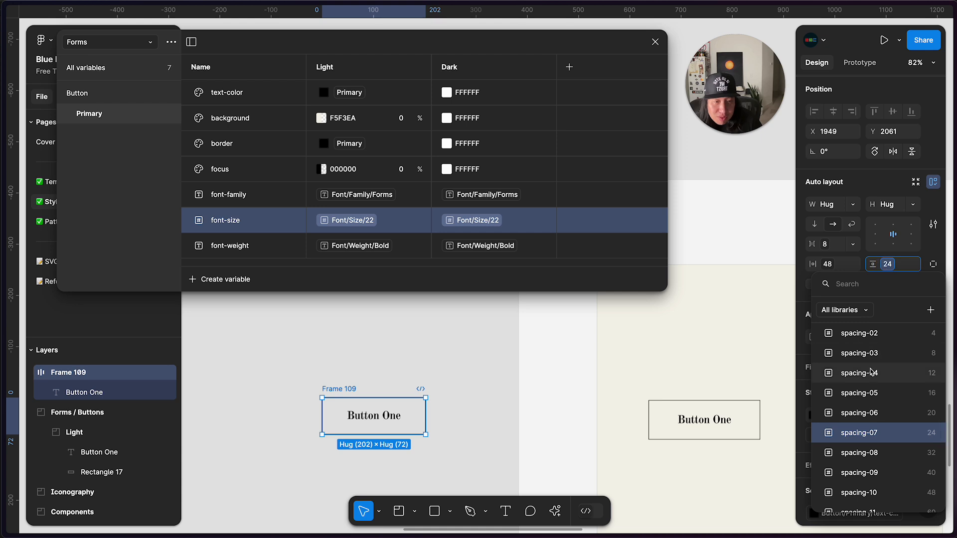
left_click(858, 412)
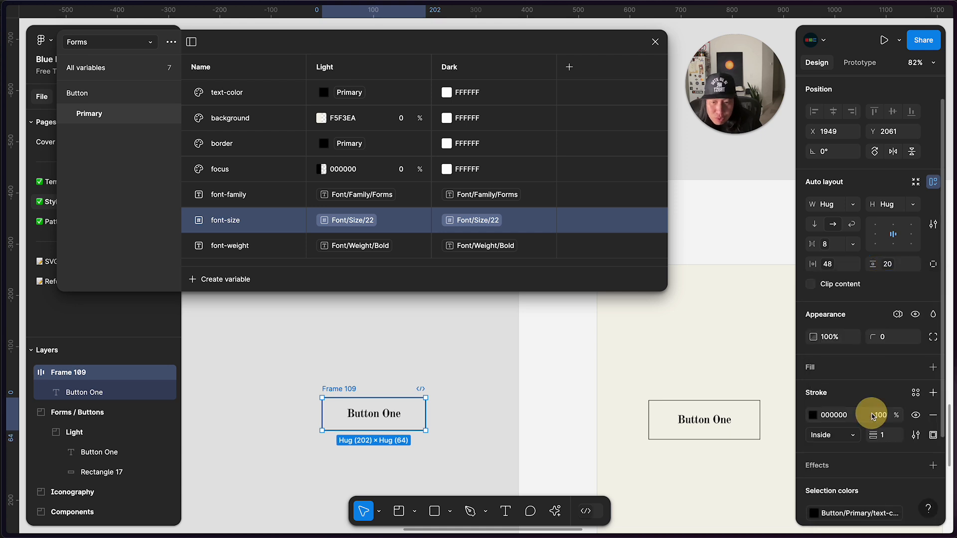
left_click(433, 367)
left_click(325, 390)
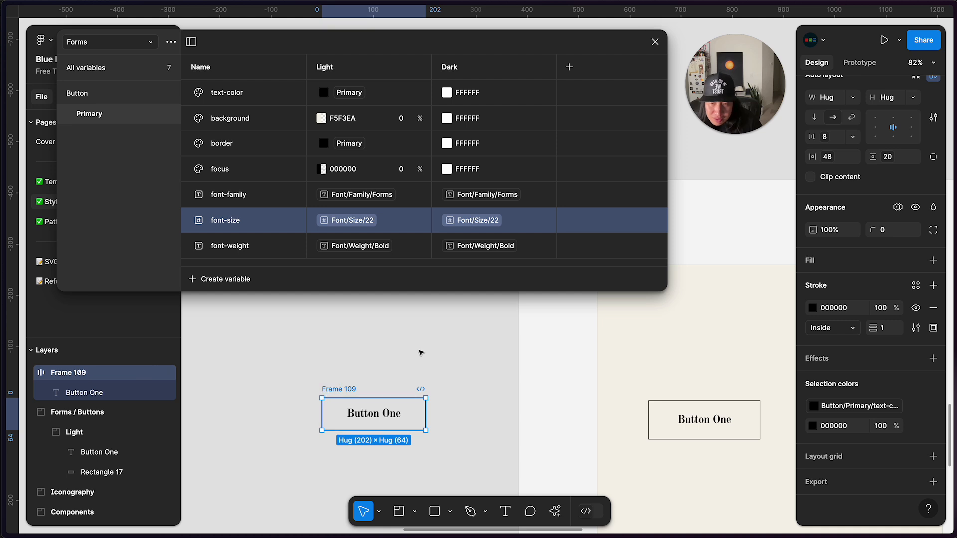
left_click(421, 353)
left_click(349, 387)
left_click(448, 372)
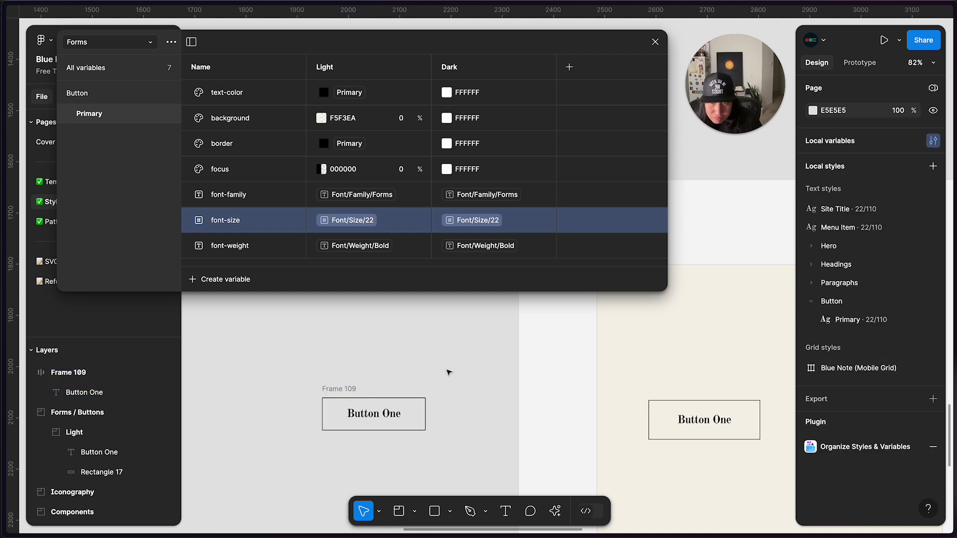
Compare the resized button with the Subscribe button's styles in the browser's developer tools, then return to Figma
key("alt+super+Down")
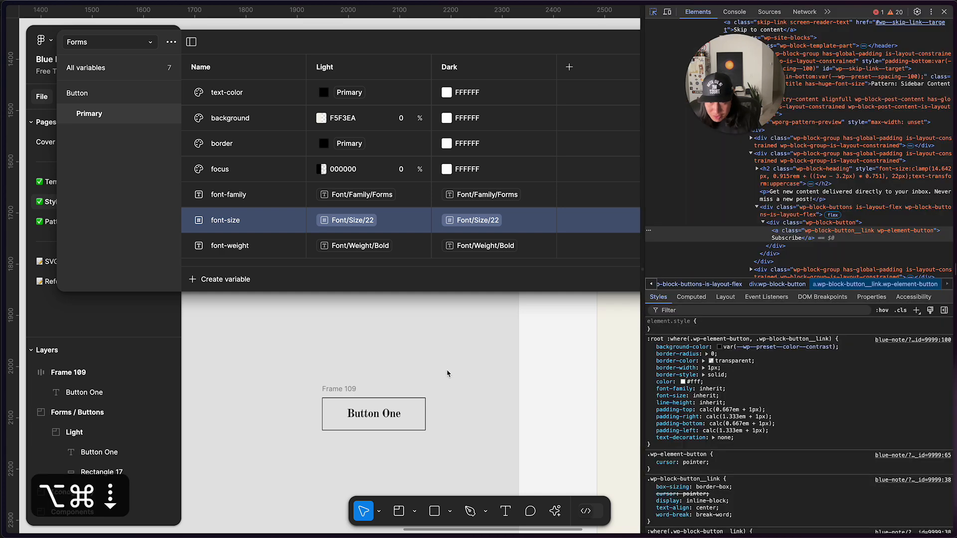
key("alt+super+Up")
key("alt+super+Down")
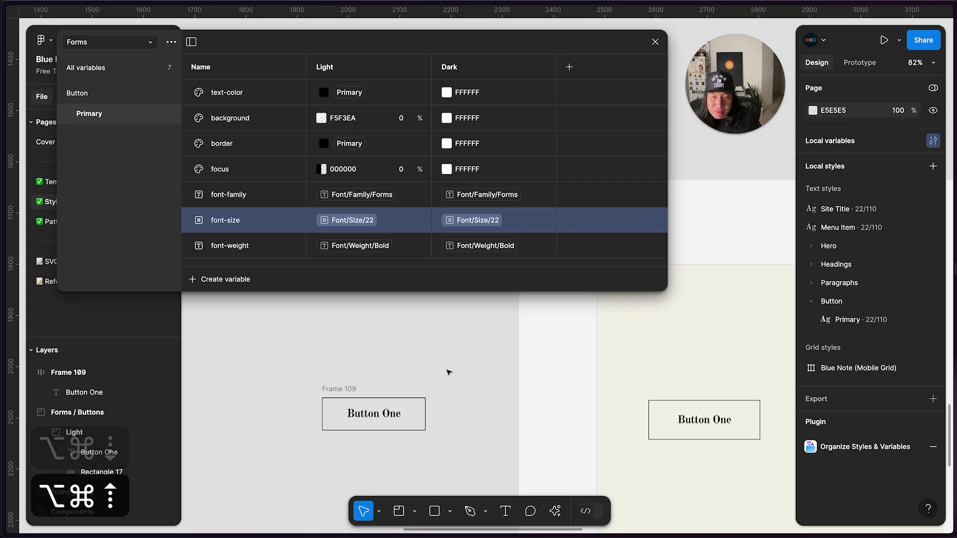
key("alt+super+Up")
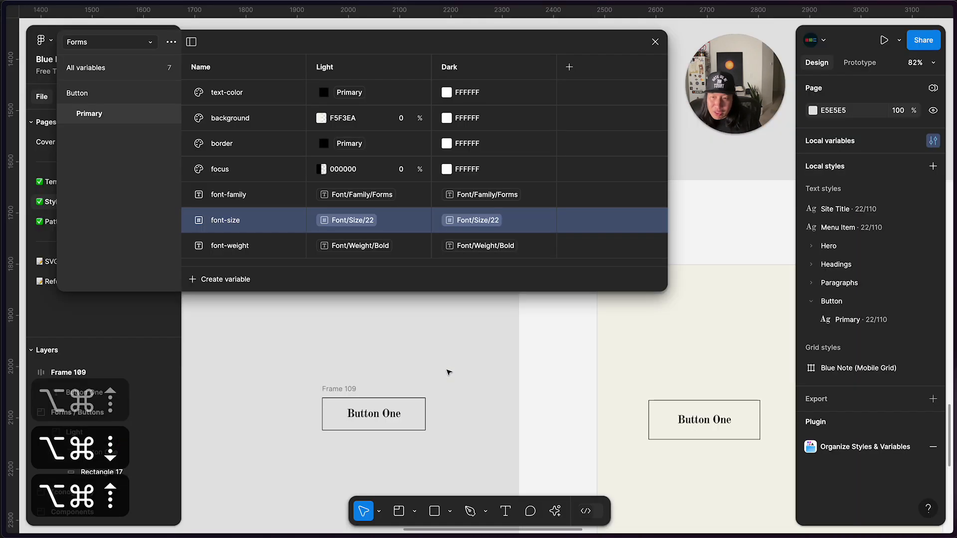
Change the button frame's vertical padding back to the spacing-07 variable
left_click(325, 389)
left_click(913, 293)
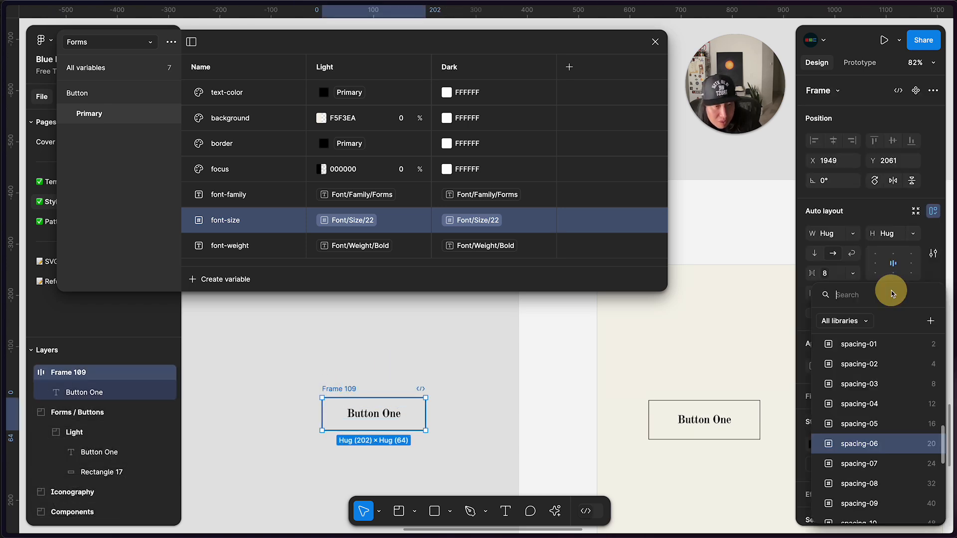
left_click(891, 464)
left_click(470, 398)
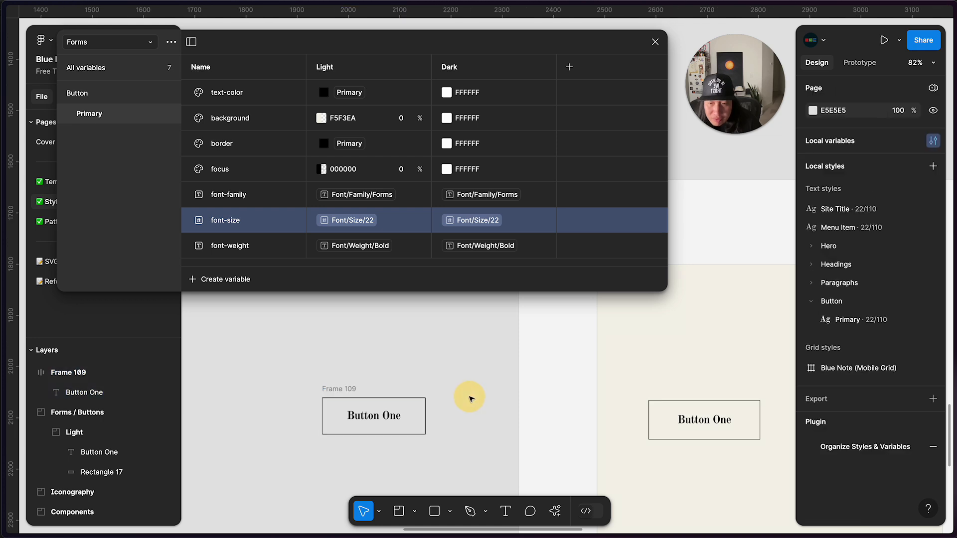
Replace the button text with "Label" and move the frame to about X 1842, Y 2034
left_click(334, 391)
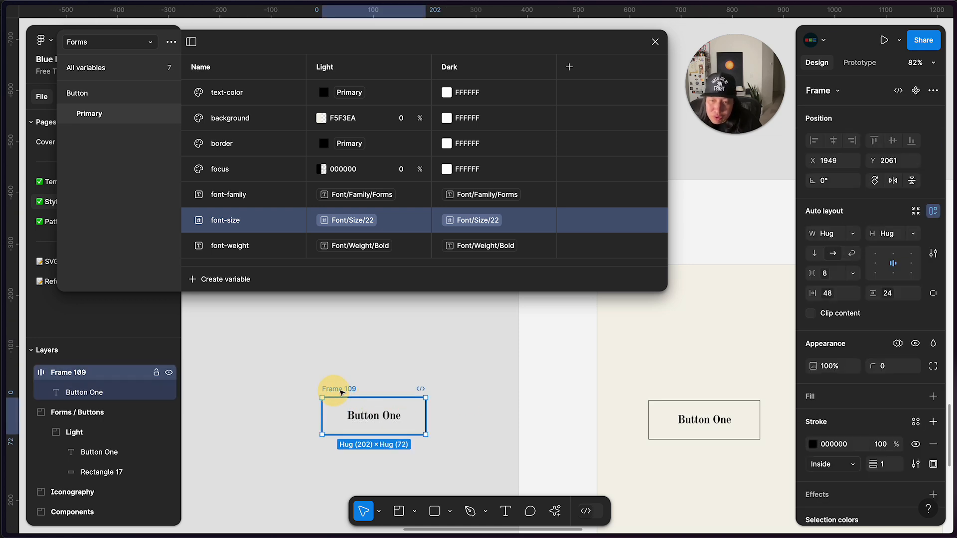
double_click(368, 420)
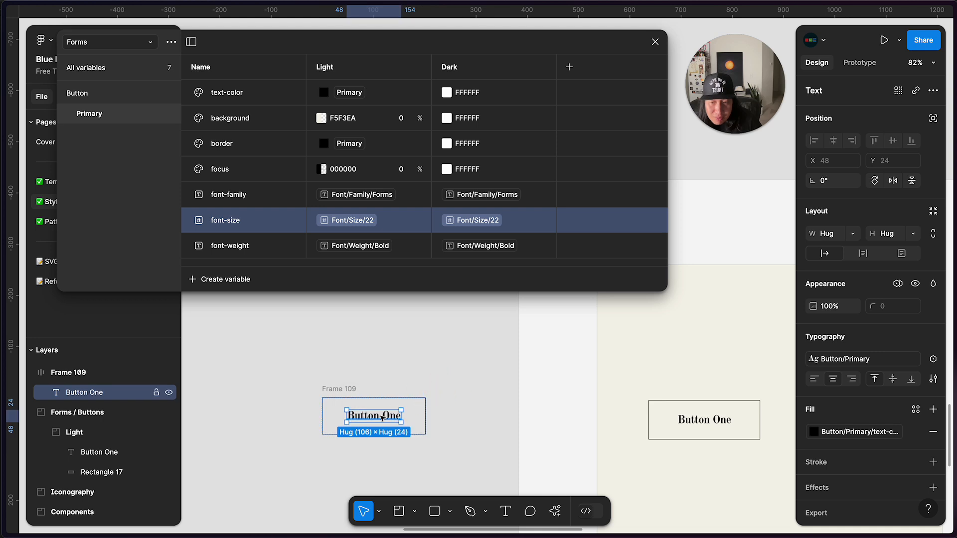
type("Label")
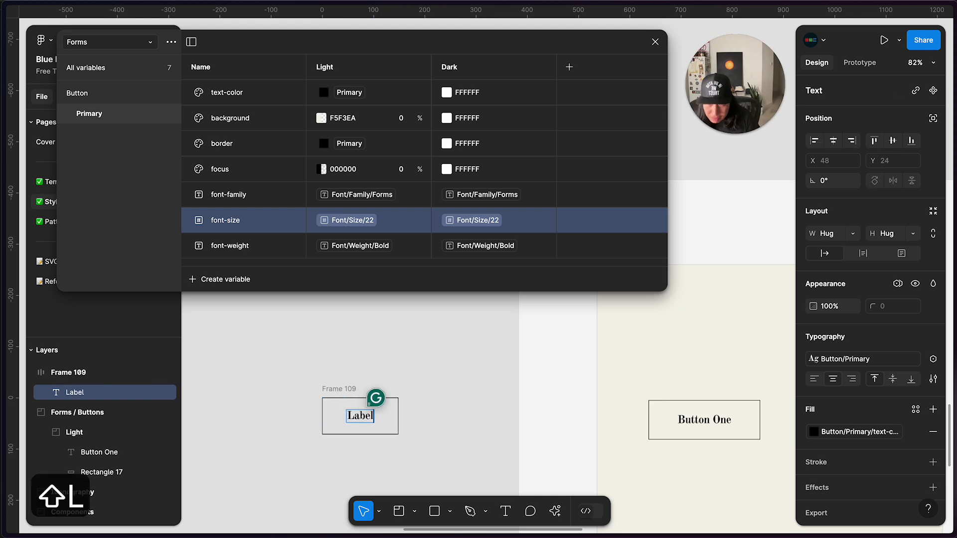
key("Escape")
left_click_drag(307, 386, 271, 374)
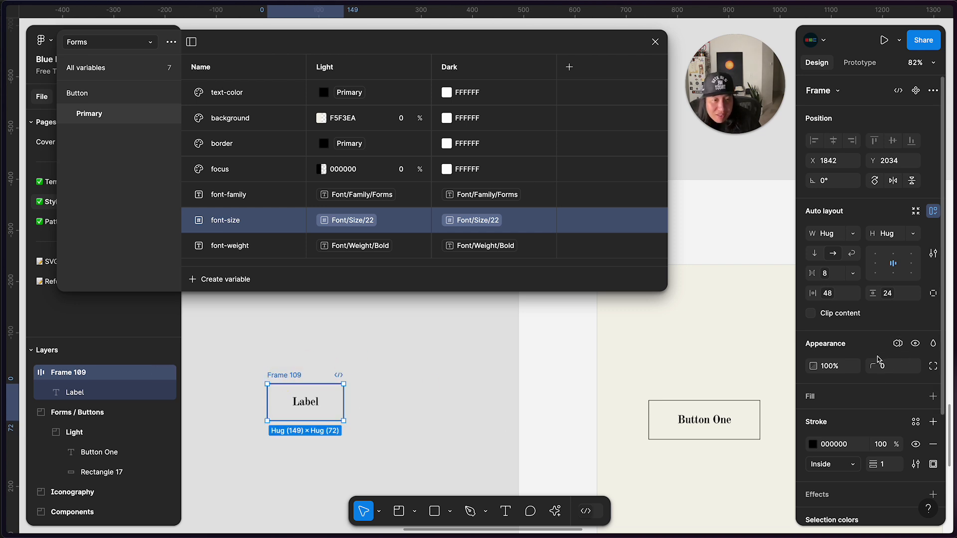
Add a maximum height of 72 to the button frame
left_click(852, 233)
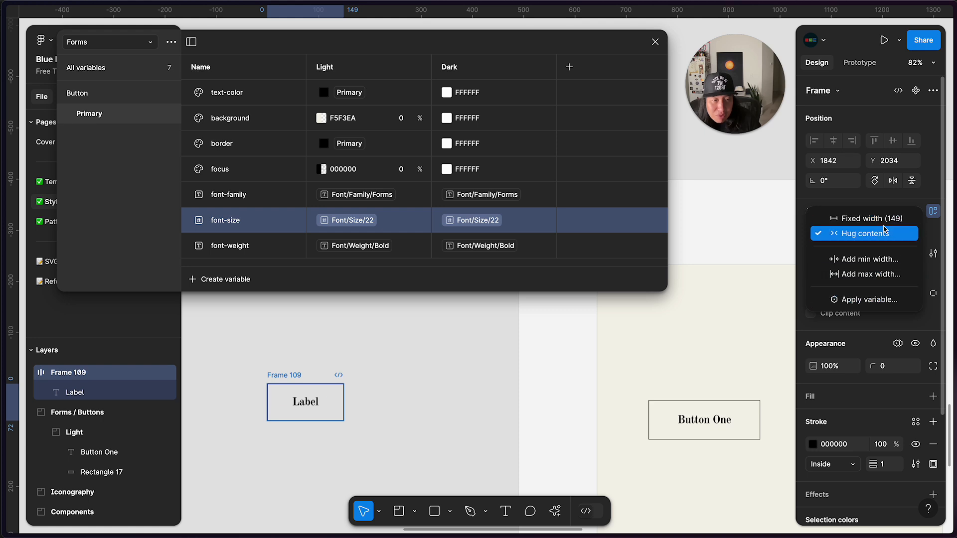
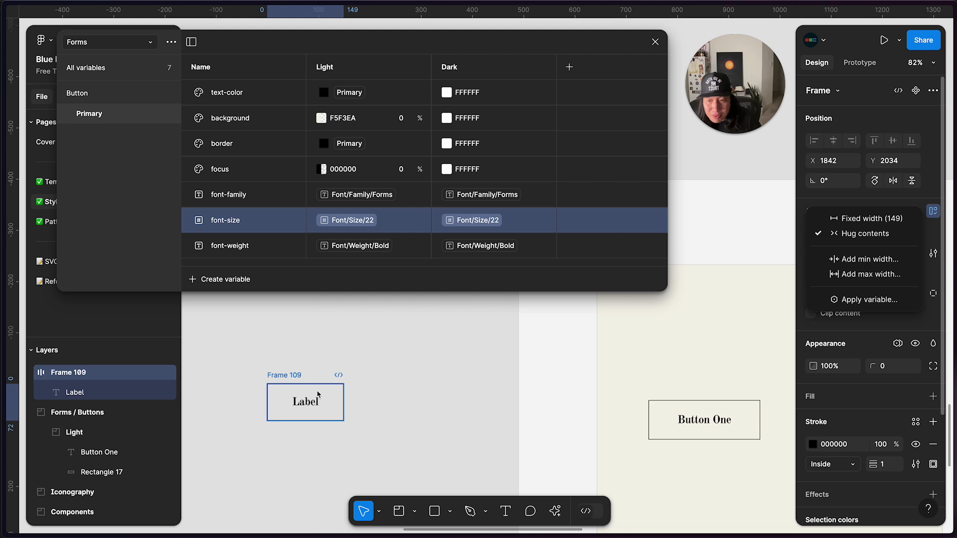
left_click(929, 245)
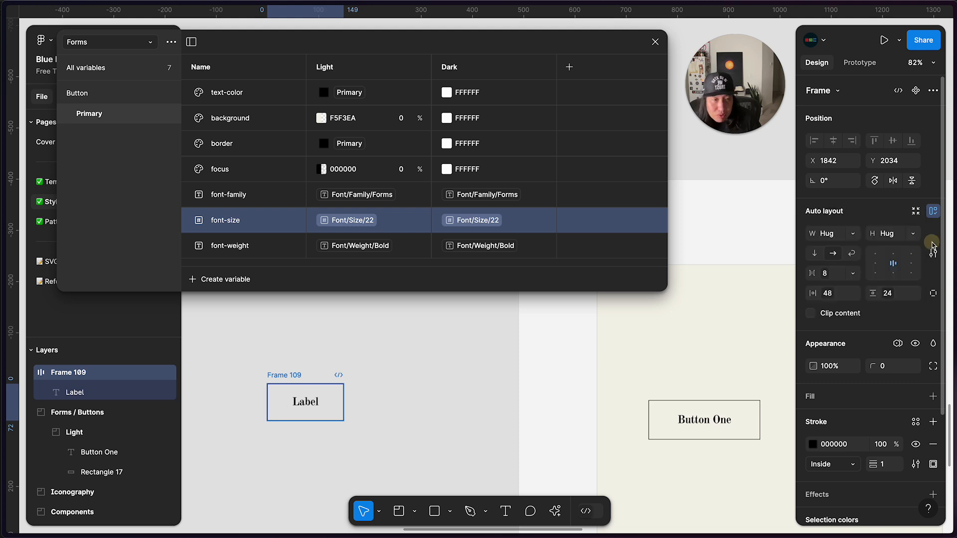
left_click(914, 234)
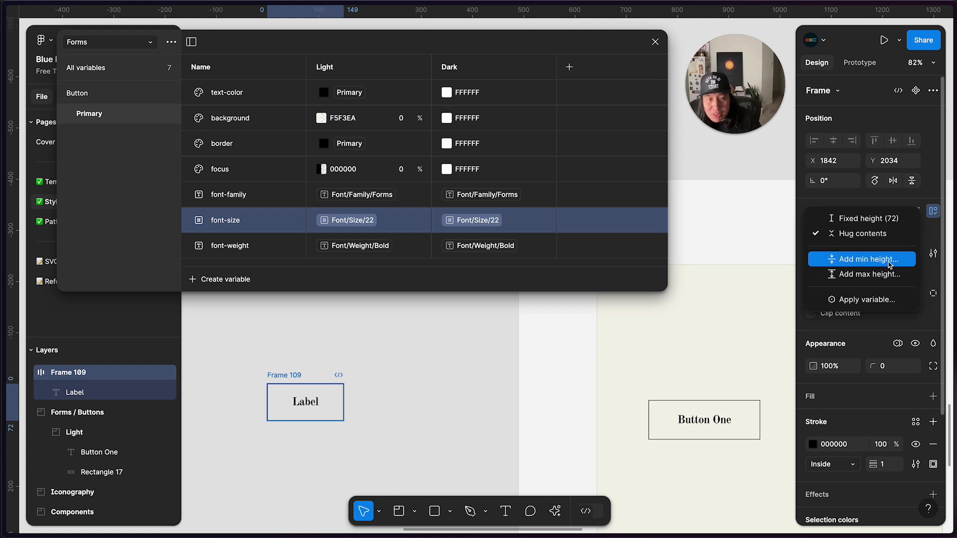
left_click(871, 275)
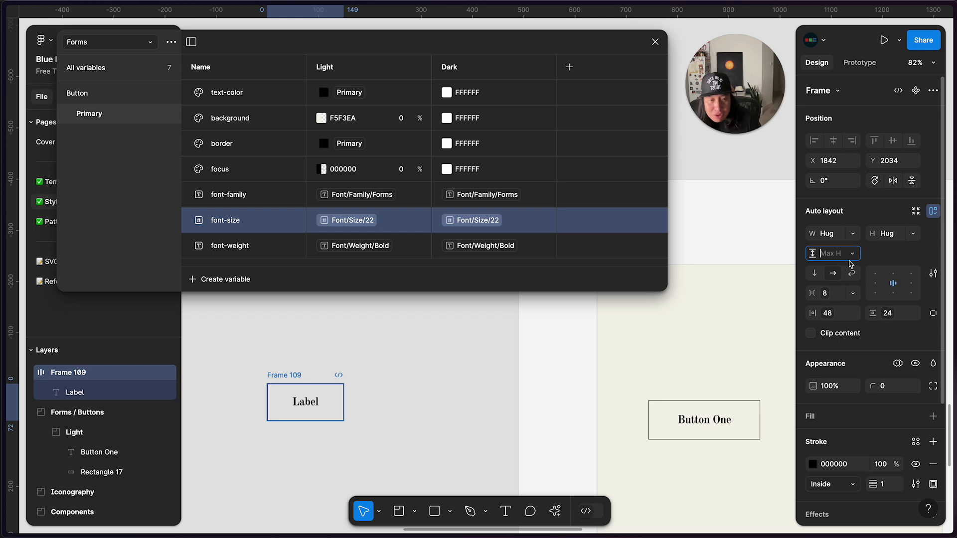
type("72")
key("Return")
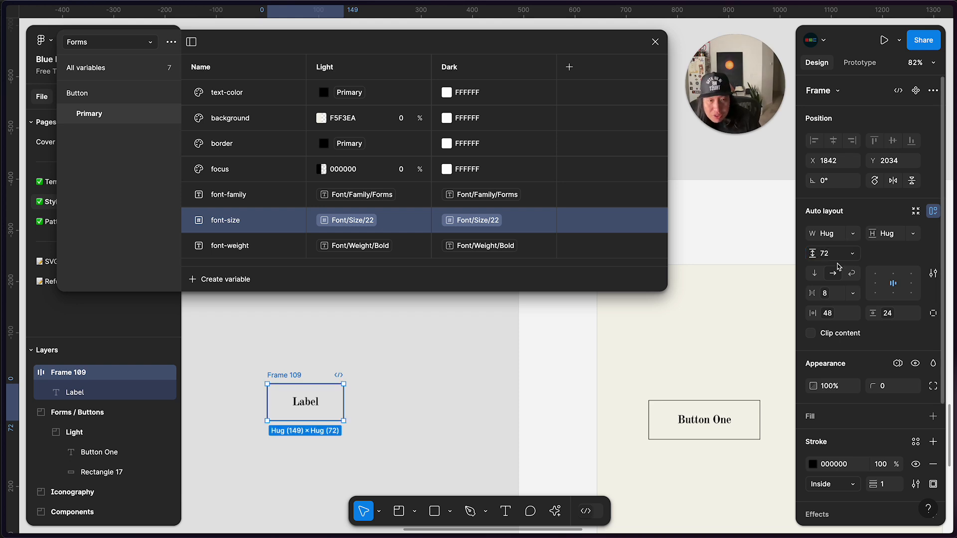
left_click(392, 370)
left_click(289, 373)
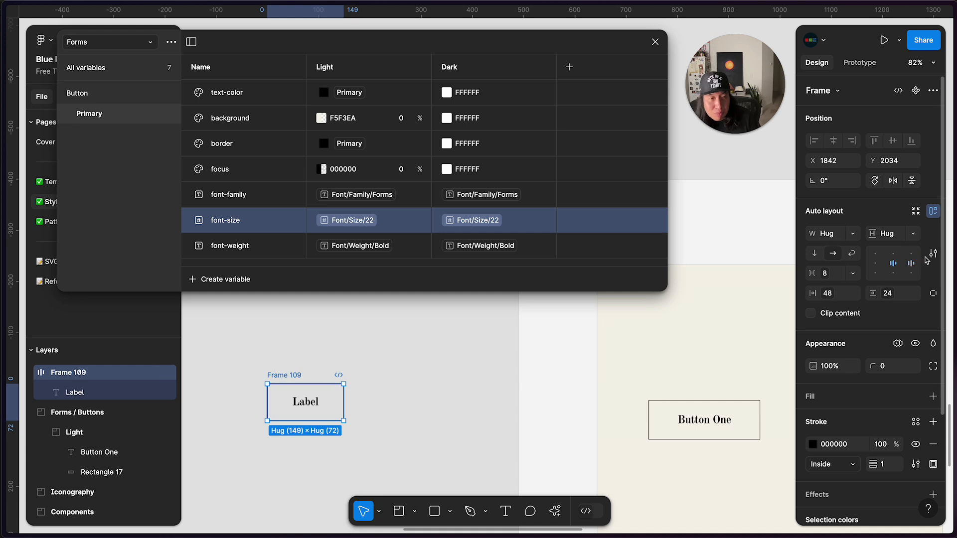
Add a minimum height of 72 to the button frame
left_click(914, 234)
left_click(845, 259)
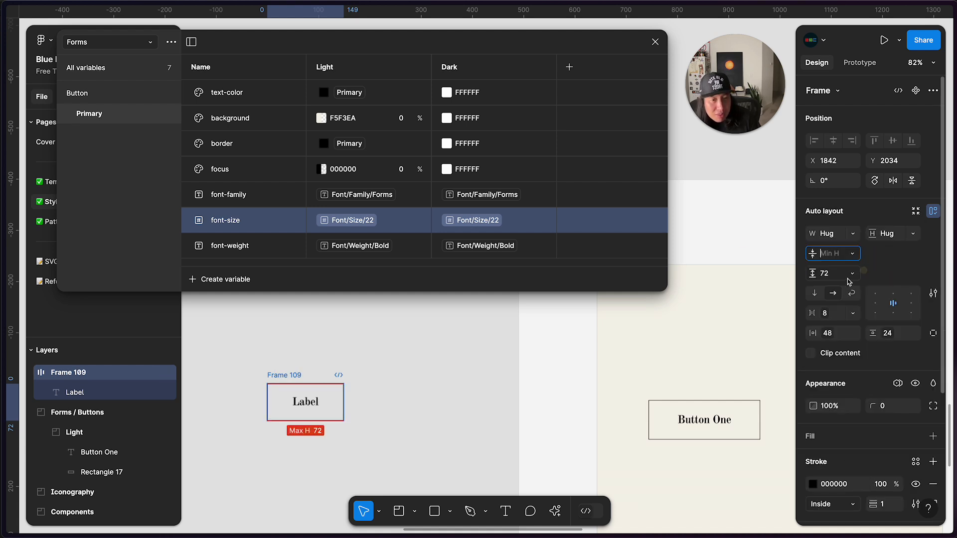
type("72")
key("Return")
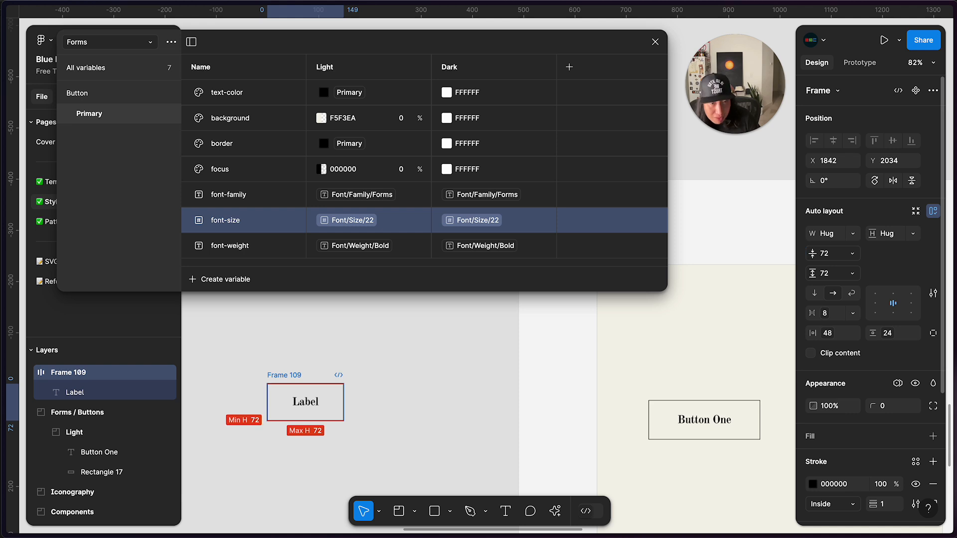
left_click(374, 363)
Move the Label button frame to about X 1938, Y 2040 on the canvas, beside the Light frame
left_click_drag(287, 377, 374, 377)
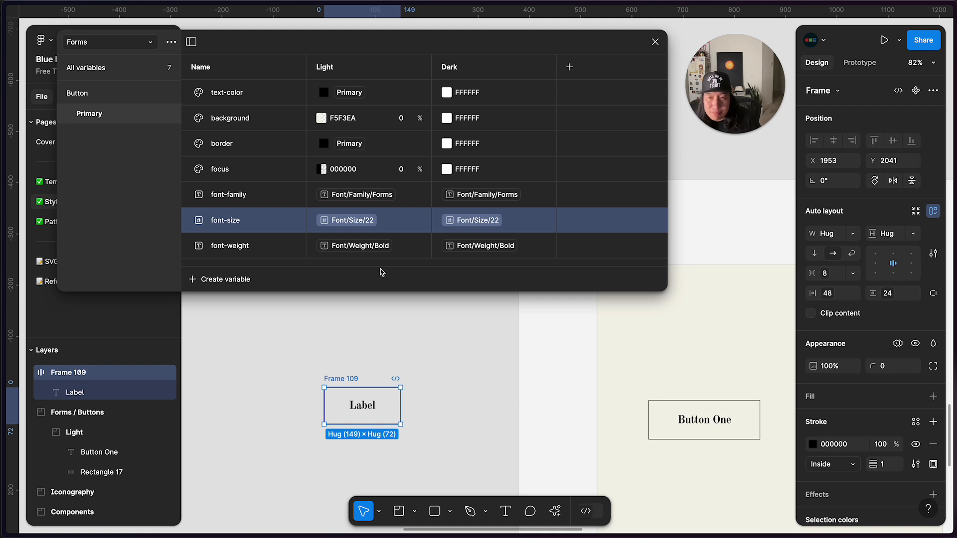
left_click(353, 376)
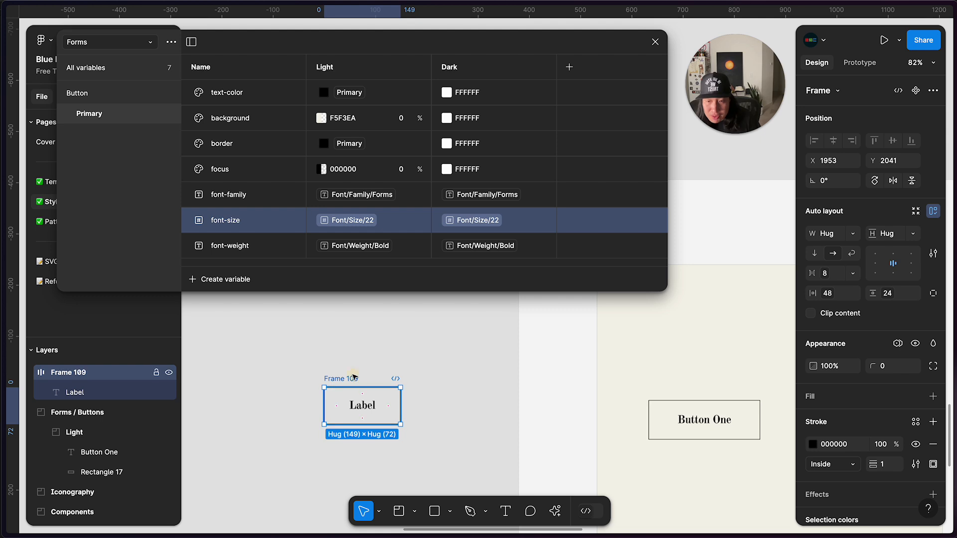
mouse_move(342, 381)
left_mouse_down()
mouse_move(309, 373)
mouse_move(335, 381)
left_mouse_up()
left_click(445, 381)
left_click(344, 380)
scroll(477, 421, "down", 5)
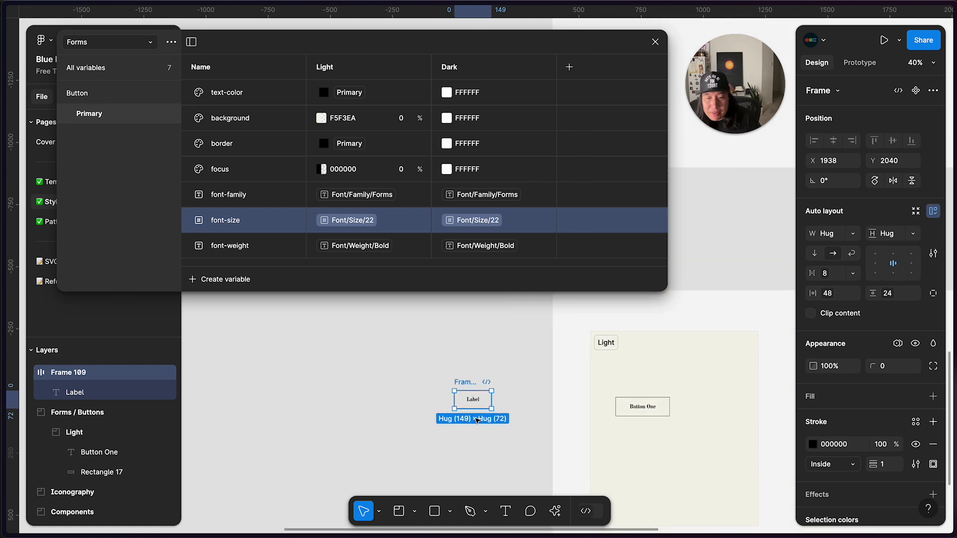
Examine the default, hover, active and focus button states in the light and dark background samples
scroll(477, 421, "left", 10)
scroll(475, 421, "up", 4)
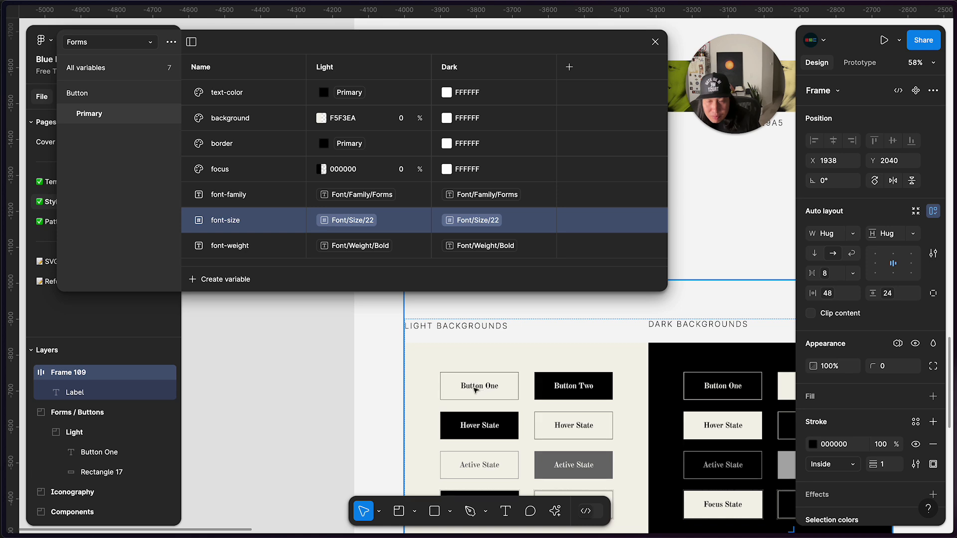
scroll(491, 430, "right", 2)
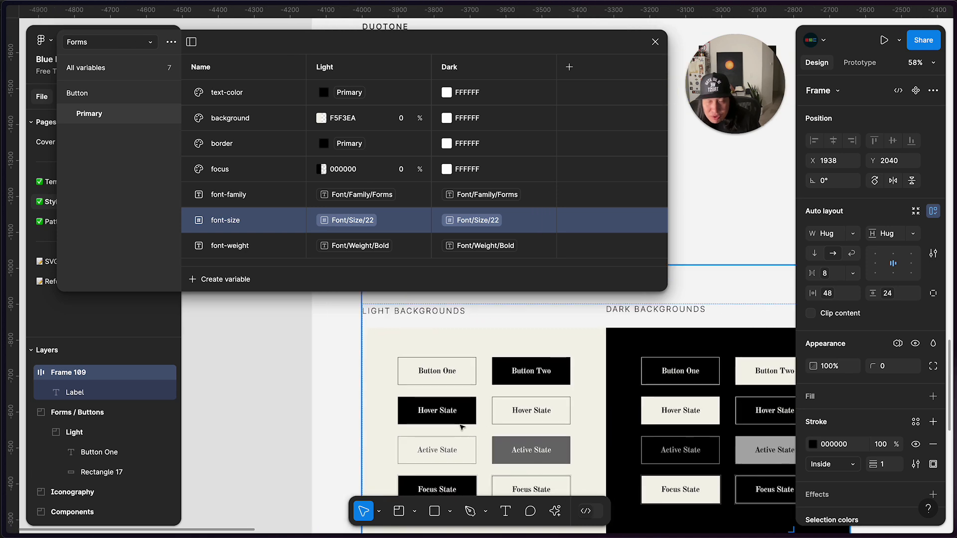
scroll(391, 421, "up", 4)
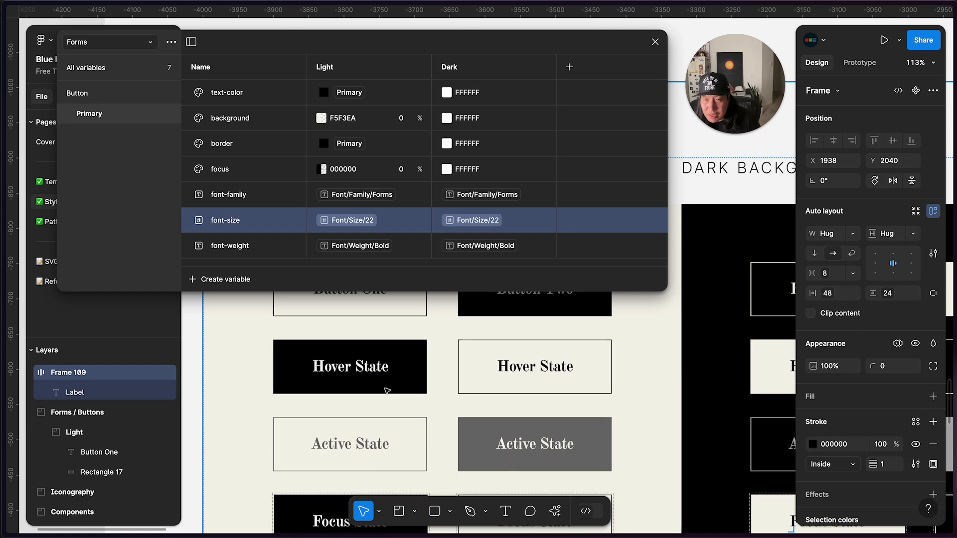
scroll(387, 390, "down", 4)
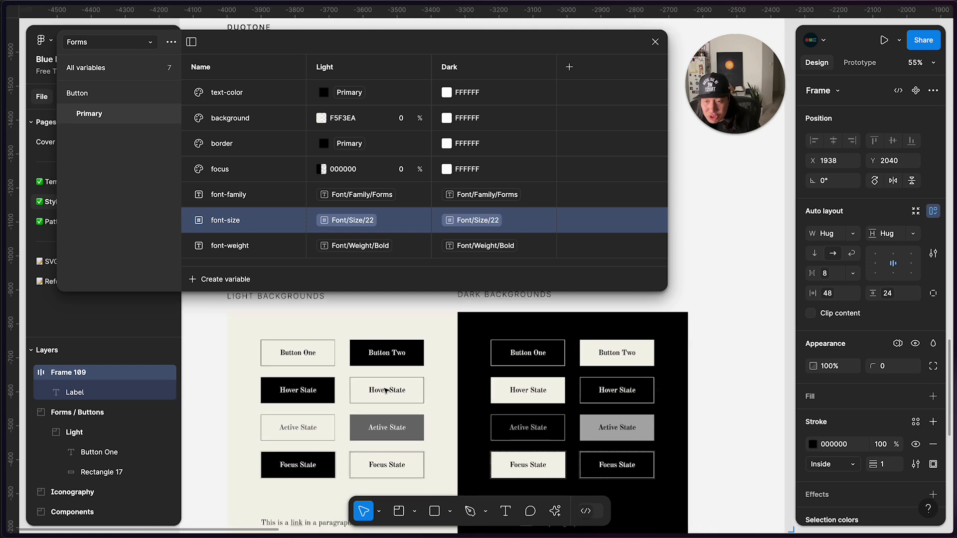
scroll(391, 389, "left", 4)
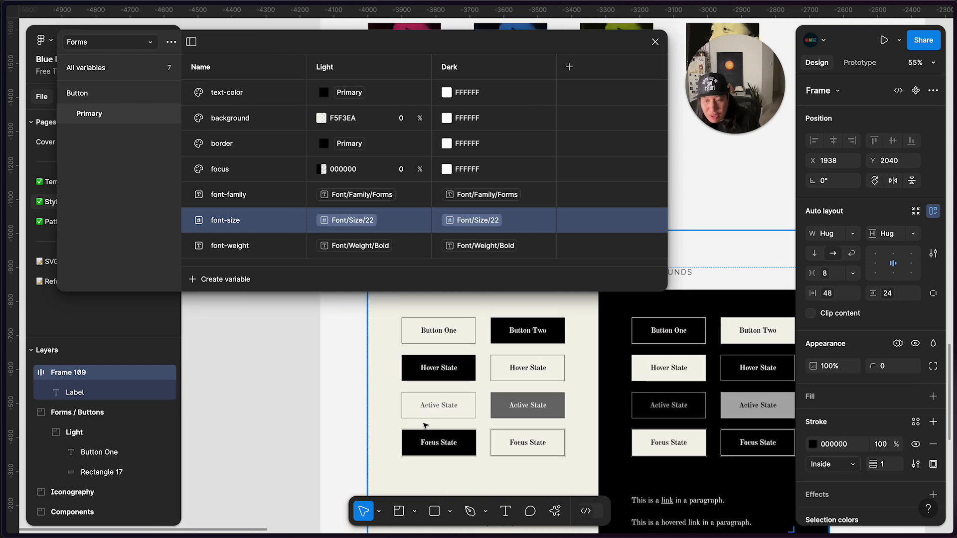
scroll(435, 422, "up", 4)
scroll(463, 398, "down", 4)
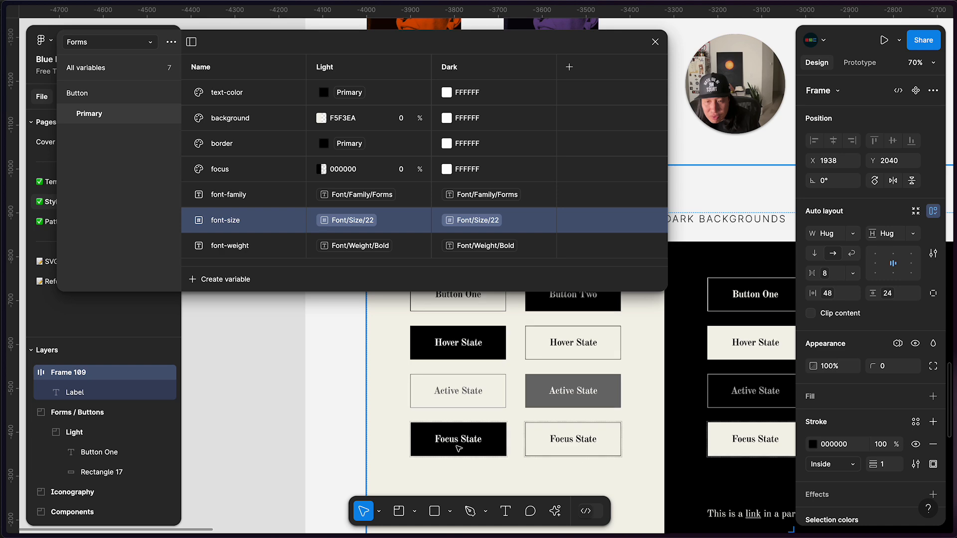
scroll(458, 448, "up", 2)
scroll(458, 448, "down", 6)
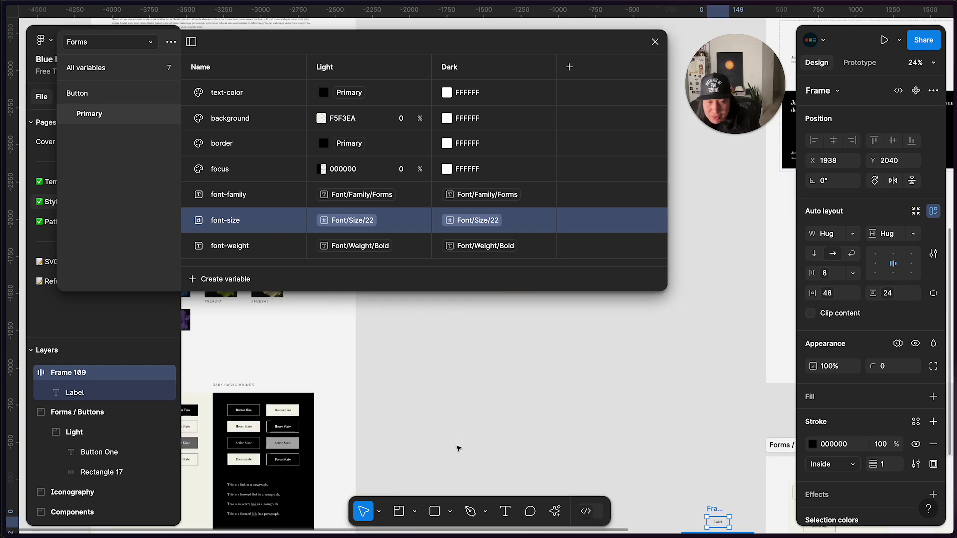
Move the Label button beside the Light Backgrounds samples at X -2442, Y 1306, and place a duplicate below it at Y 1425
scroll(458, 448, "down", 3)
scroll(459, 449, "left", 2)
left_click(493, 429)
scroll(493, 429, "left", 3)
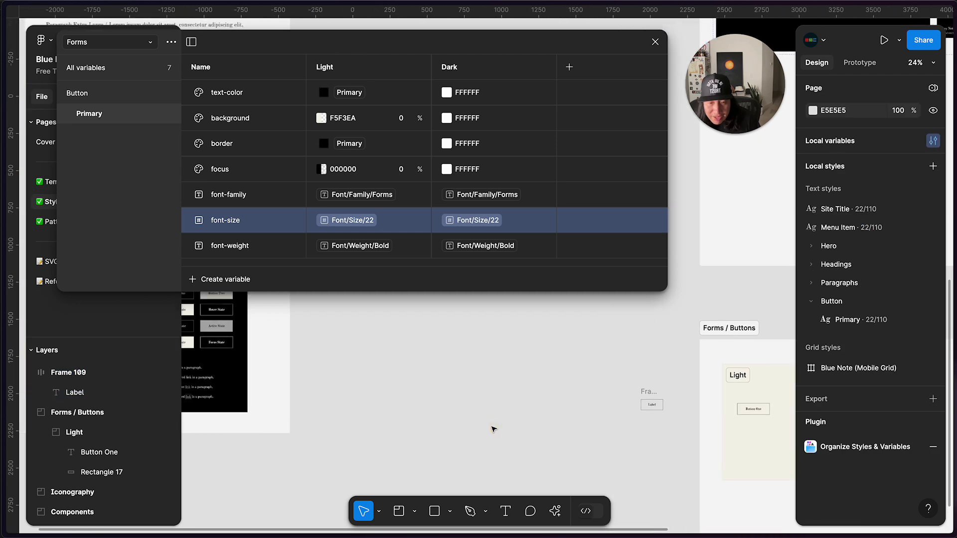
left_click_drag(674, 393, 376, 387)
scroll(363, 369, "up", 5)
scroll(391, 378, "right", 1)
left_click(368, 340)
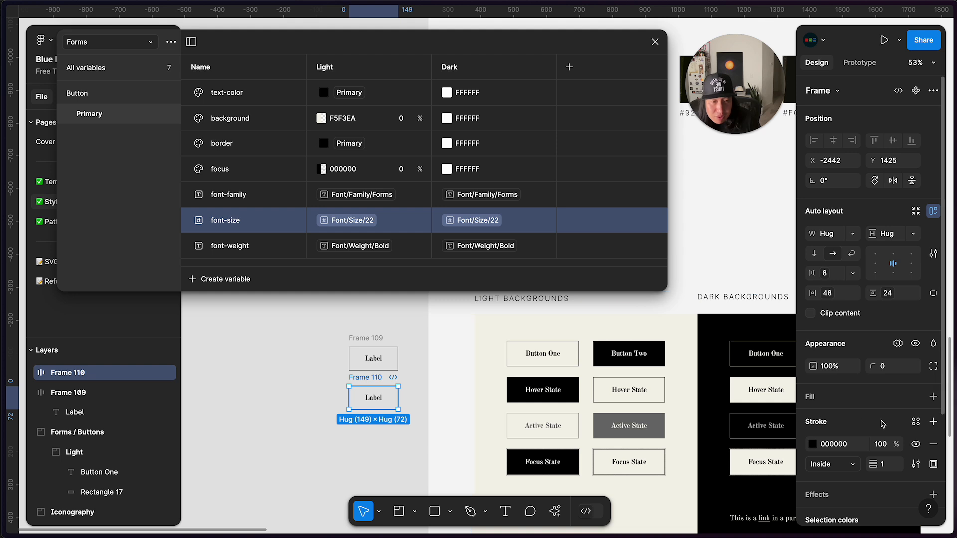
Apply the Button/Primary border variable to the stroke of the upper Label button
scroll(410, 301, "up", 5)
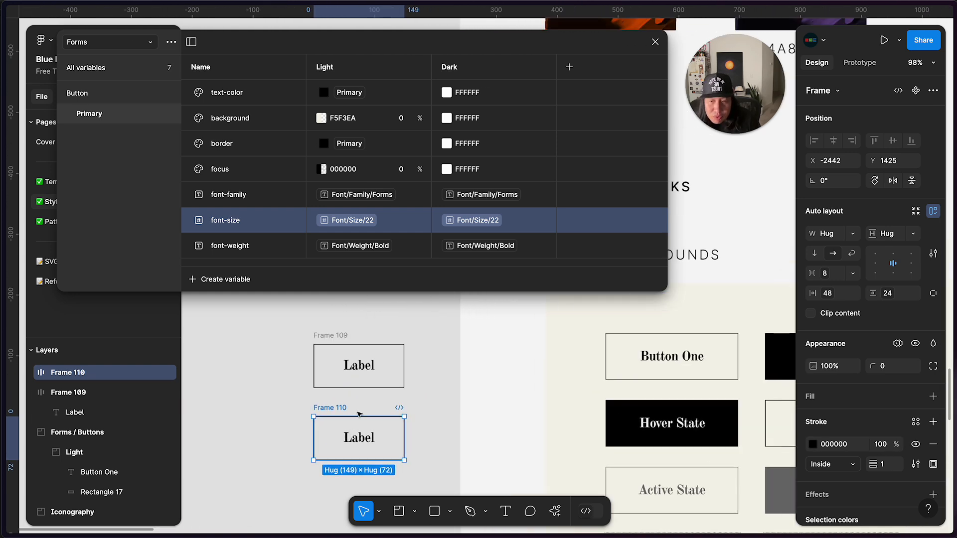
left_click(322, 381)
scroll(908, 418, "down", 3)
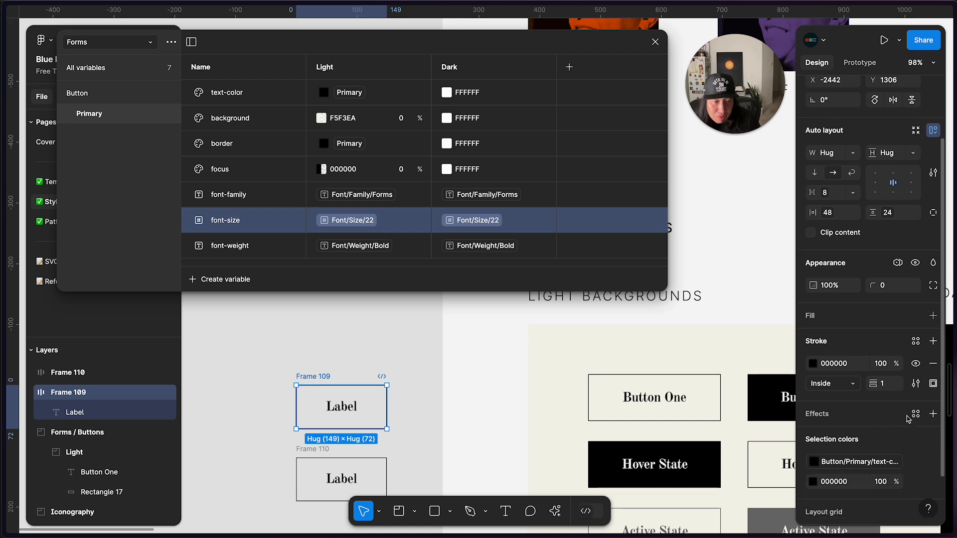
scroll(882, 440, "down", 2)
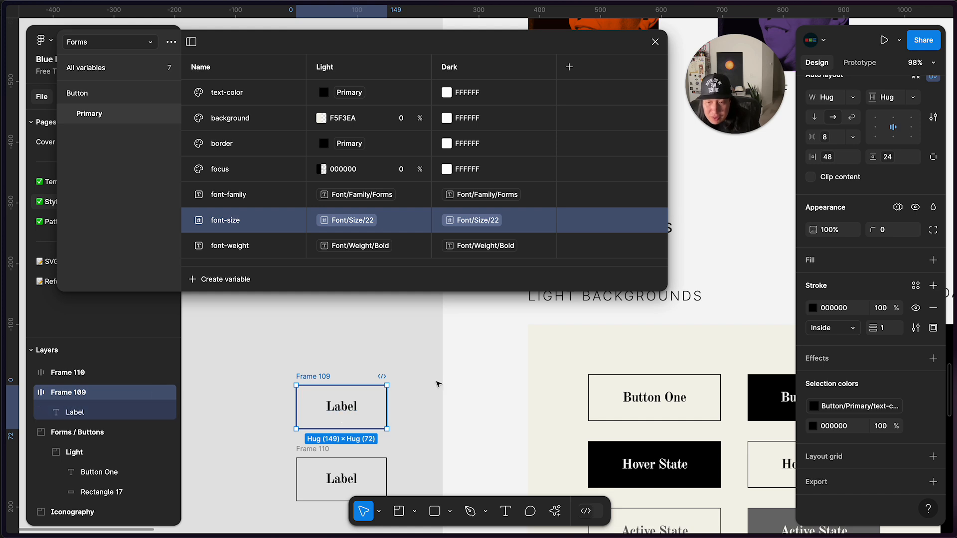
left_click(437, 384)
left_click(357, 393)
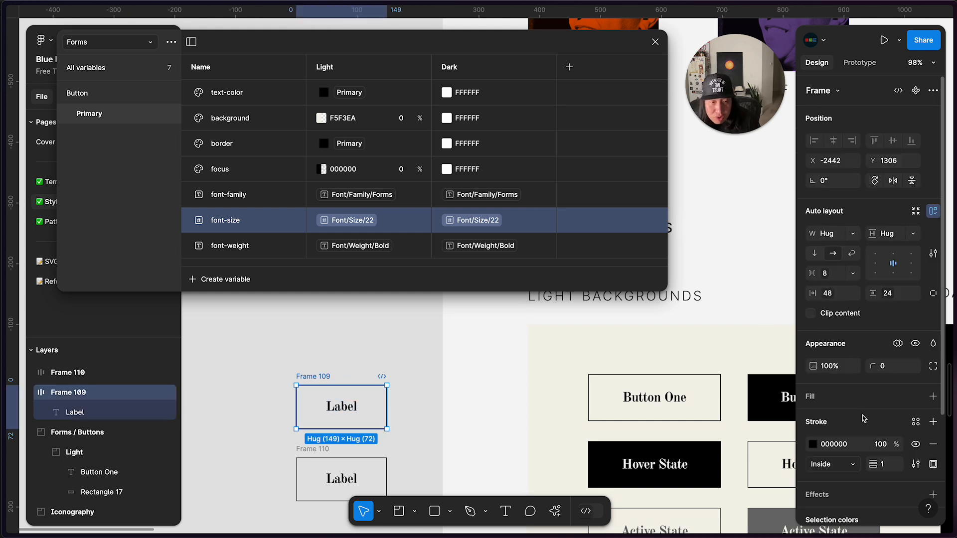
left_click(915, 444)
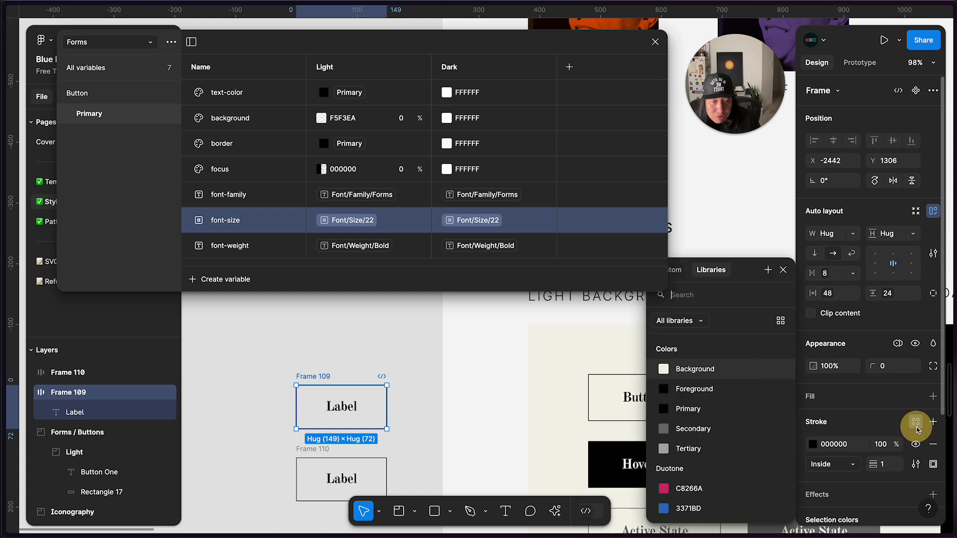
scroll(716, 478, "down", 5)
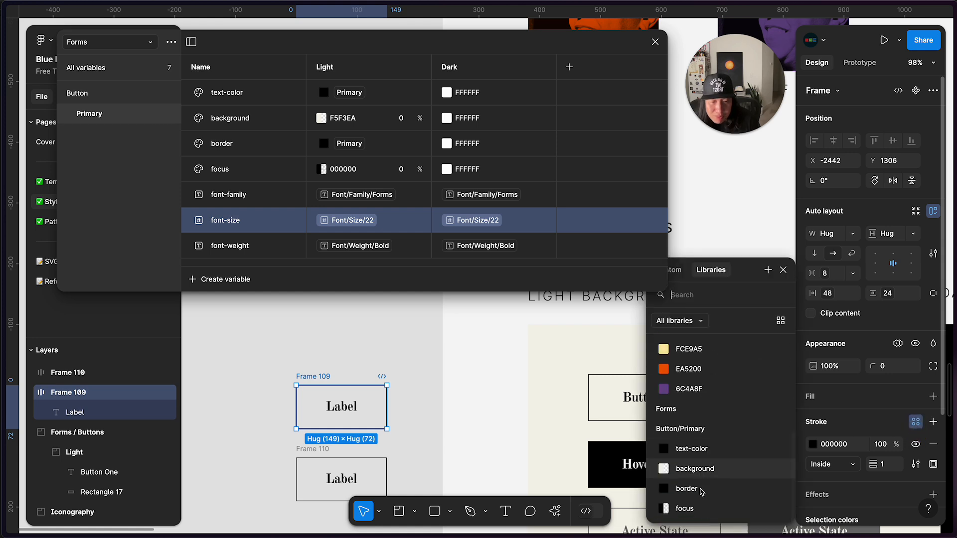
left_click(705, 491)
left_click(427, 451)
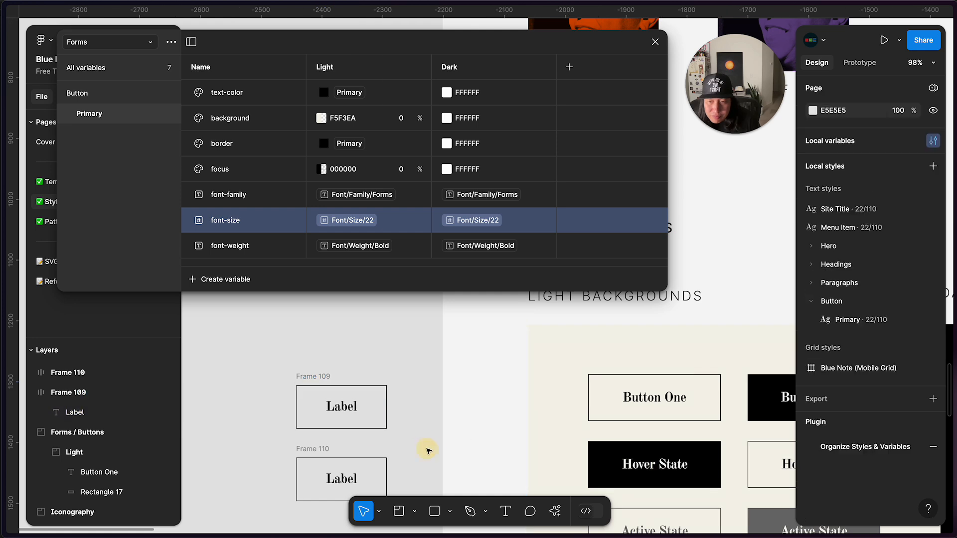
Apply the Button/Primary border variable to the stroke of the lower Label button
left_click(323, 458)
scroll(472, 438, "down", 4)
scroll(472, 438, "left", 1)
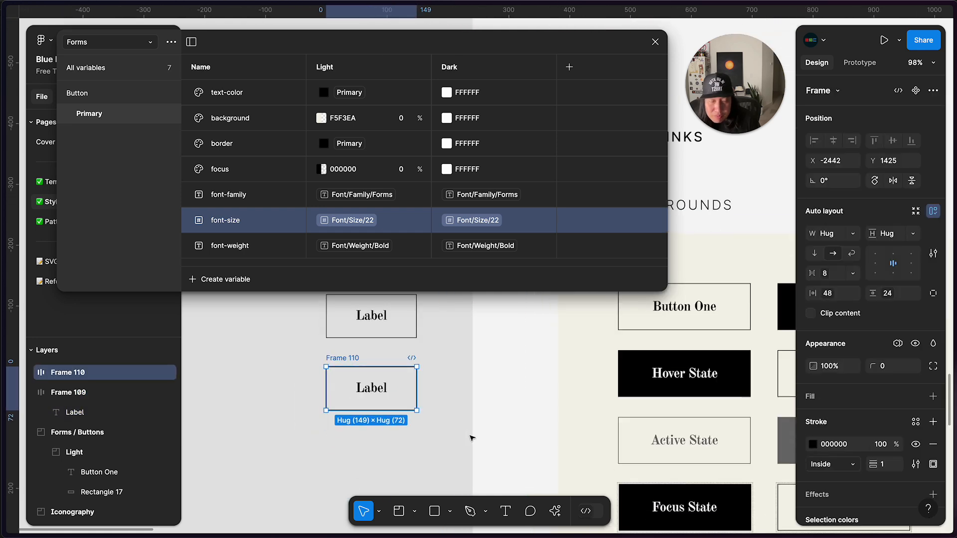
scroll(443, 399, "up", 1)
scroll(443, 399, "right", 1)
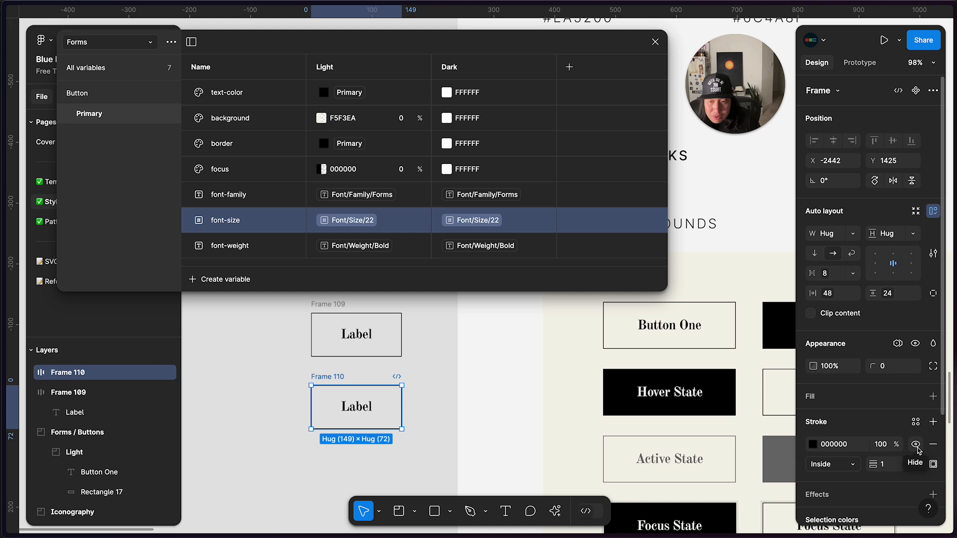
left_click(916, 445)
left_click(916, 445)
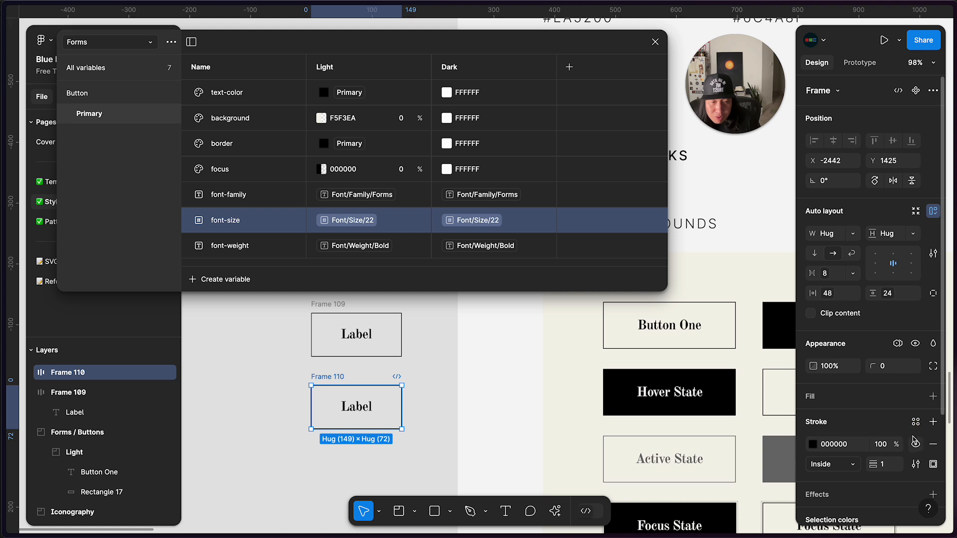
left_click(915, 421)
scroll(723, 446, "down", 3)
scroll(723, 447, "down", 2)
left_click(694, 489)
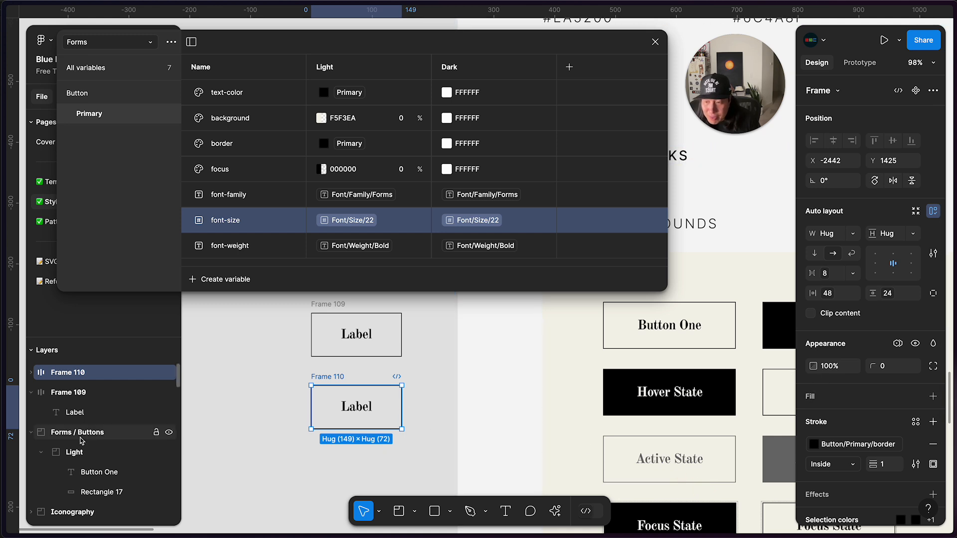
Expand the lower Label button's layer and apply the Button/Primary background variable to its fill
left_click(31, 373)
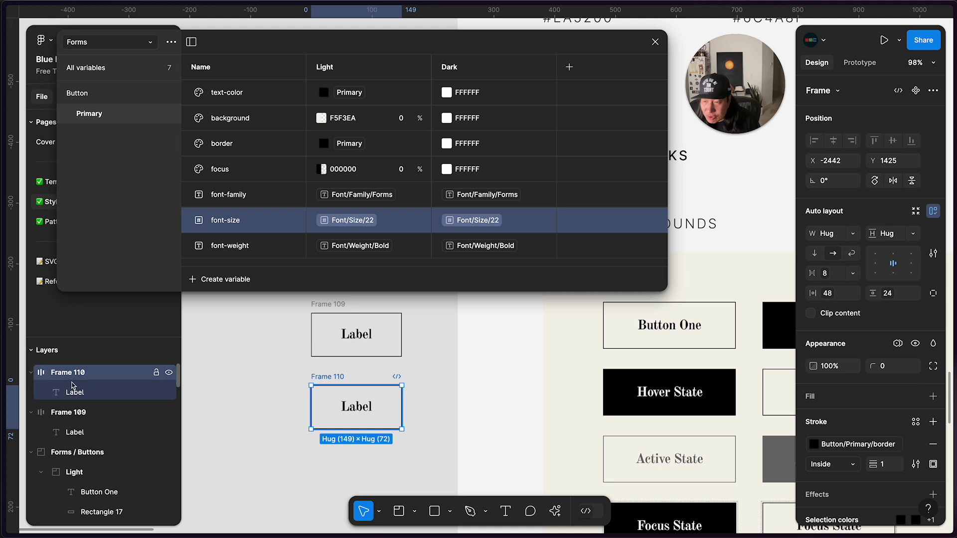
left_click(916, 398)
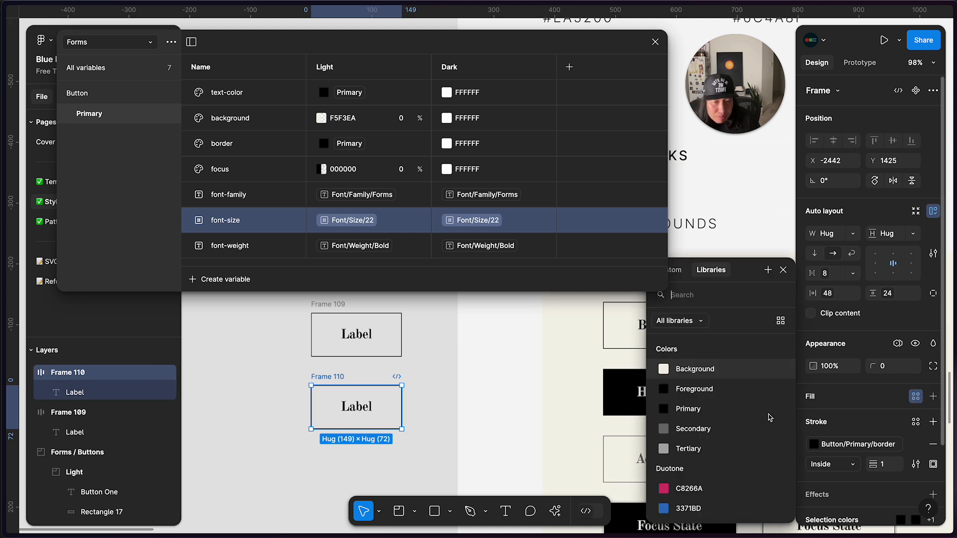
scroll(707, 463, "down", 5)
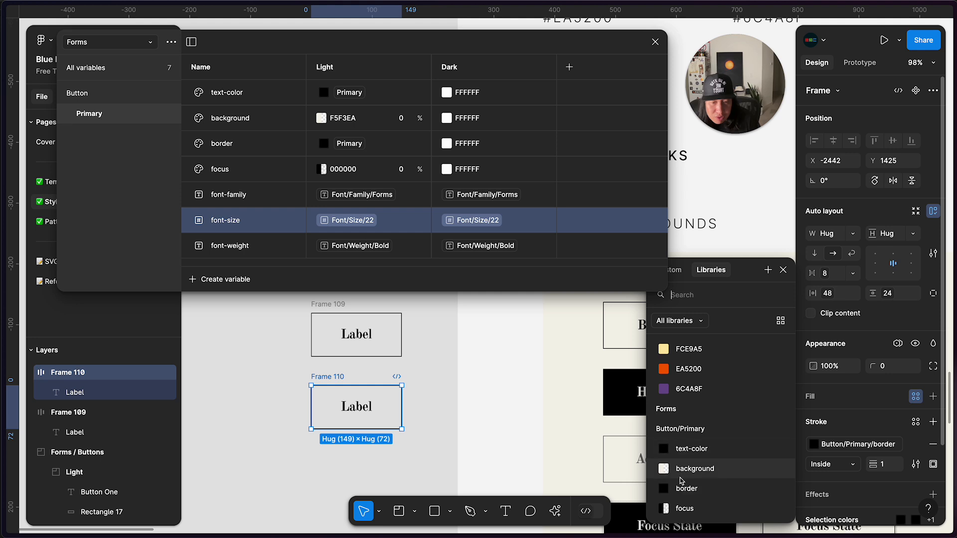
left_click(684, 476)
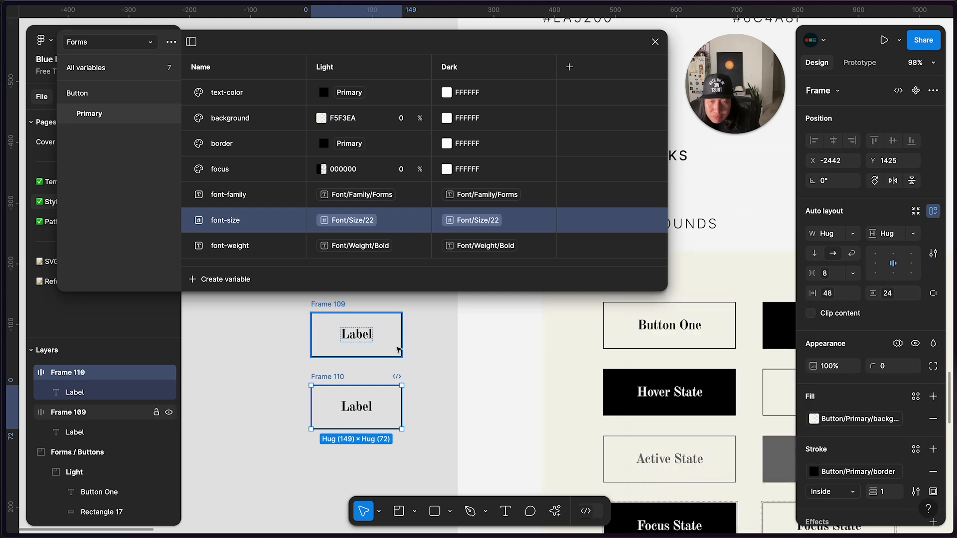
Try the Button/Primary background variable on the stroke of the upper Label button
left_click(336, 310)
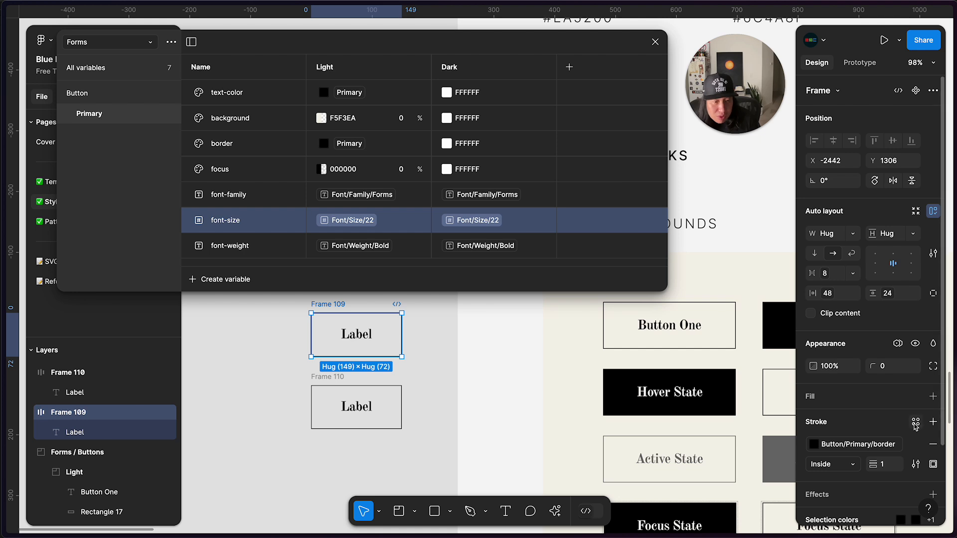
left_click(916, 422)
left_click(695, 468)
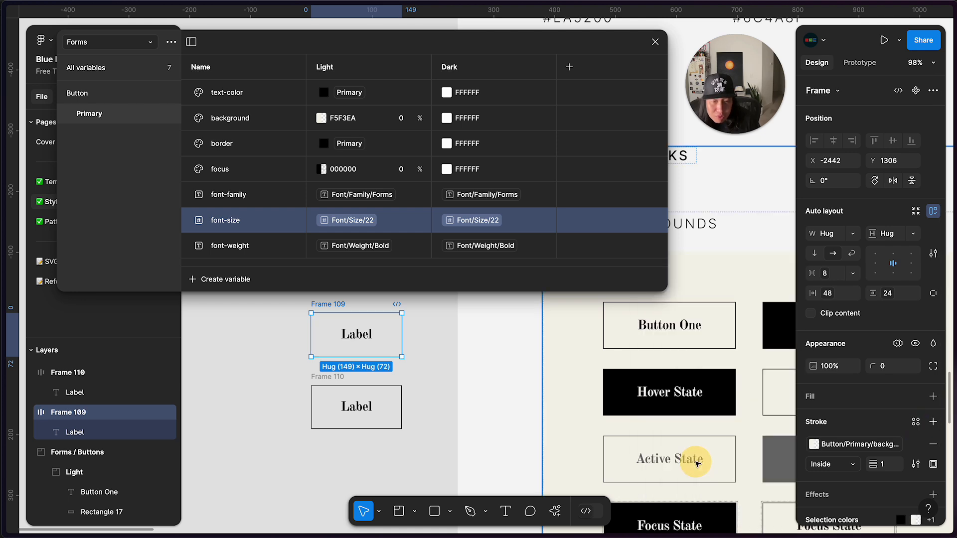
left_click(422, 409)
Undo the stroke variable change on the upper Label button
left_click(334, 306)
key("super+z")
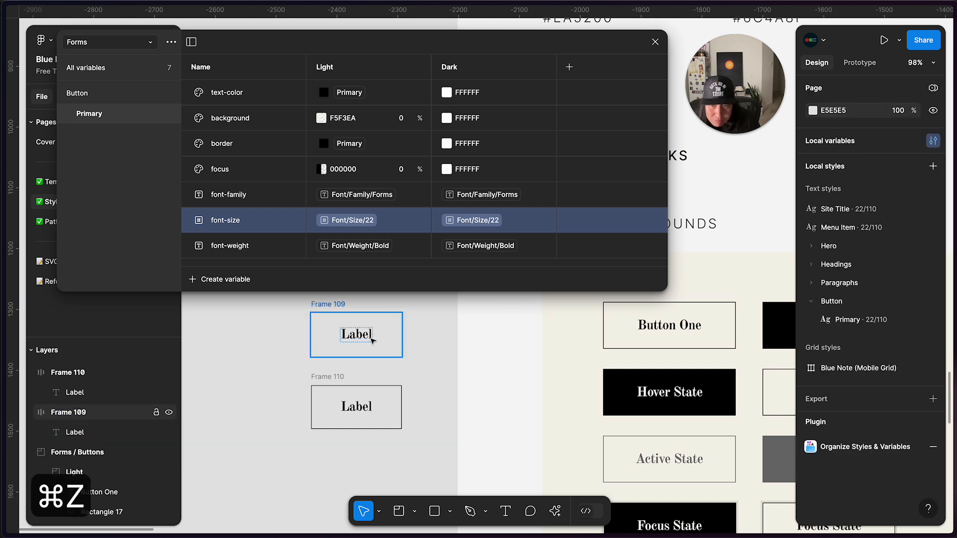
key("super+z")
left_click(348, 306)
key("super+z")
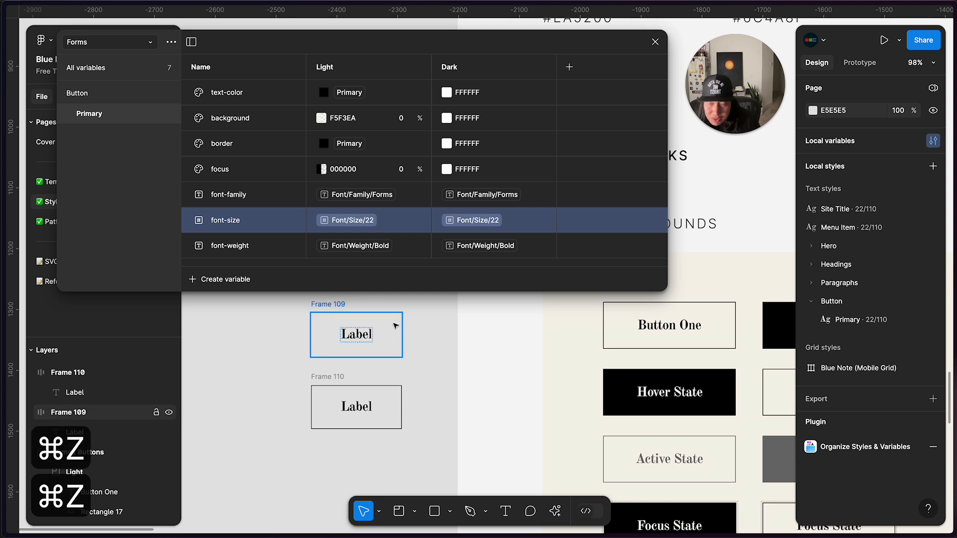
Apply the Button/Primary background variable to the fill of the upper Label button
left_click(360, 312)
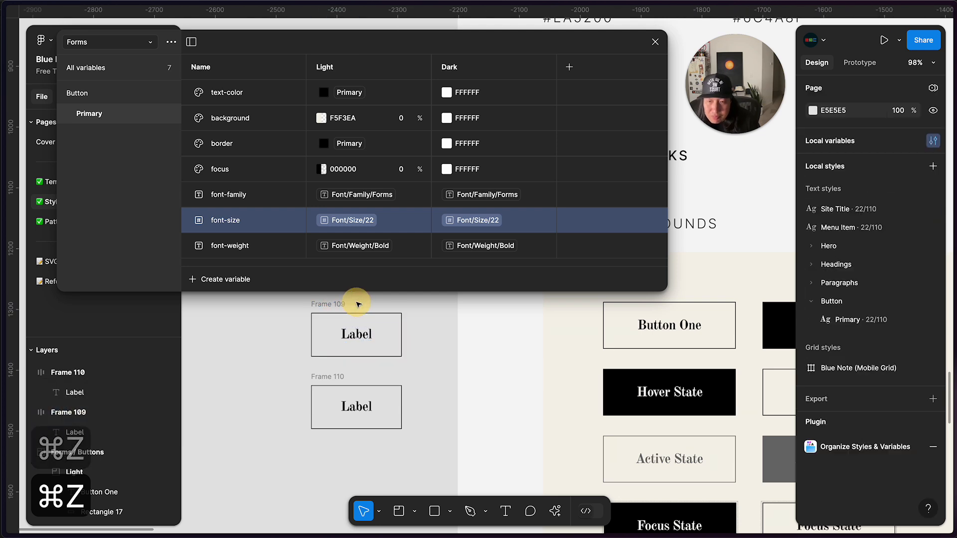
left_click(327, 304)
left_click(916, 396)
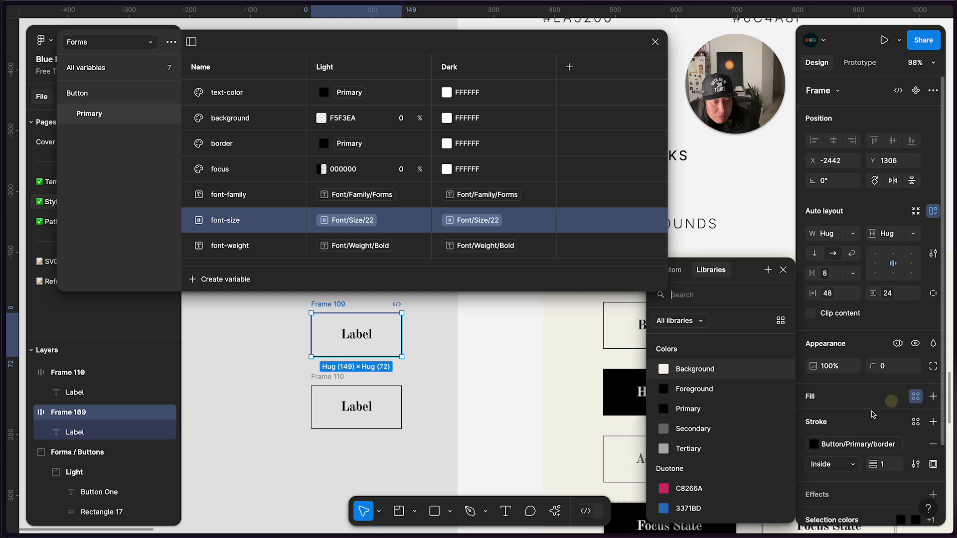
scroll(713, 458, "down", 5)
left_click(707, 467)
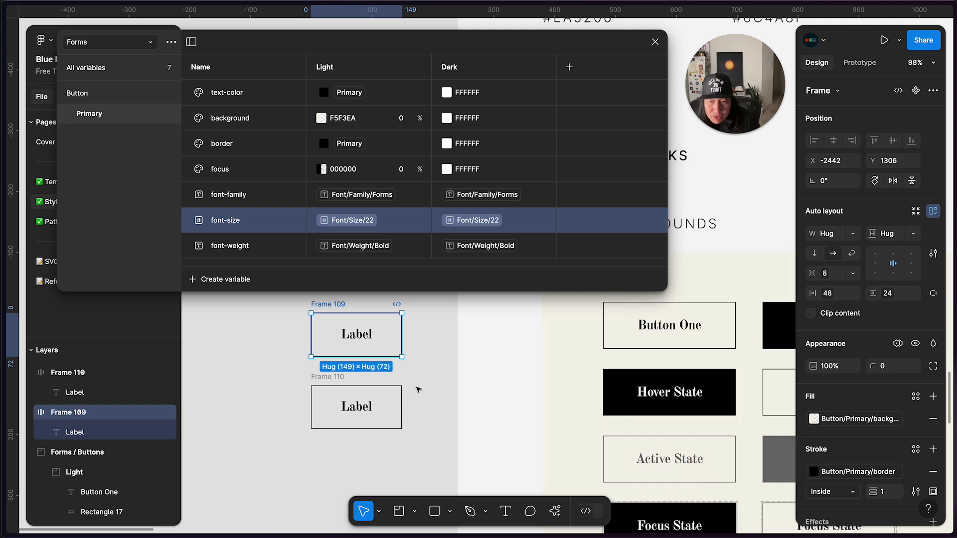
left_click(409, 388)
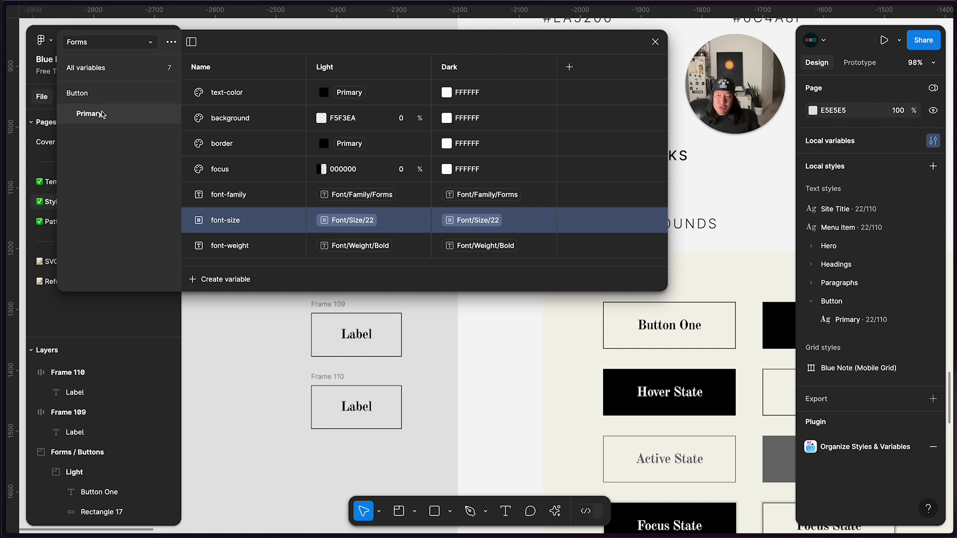
Rename the Primary variable group to "Primary/Default" to nest its variables in a Default subgroup
double_click(101, 113)
left_click(122, 115)
type("/Default")
key("Return")
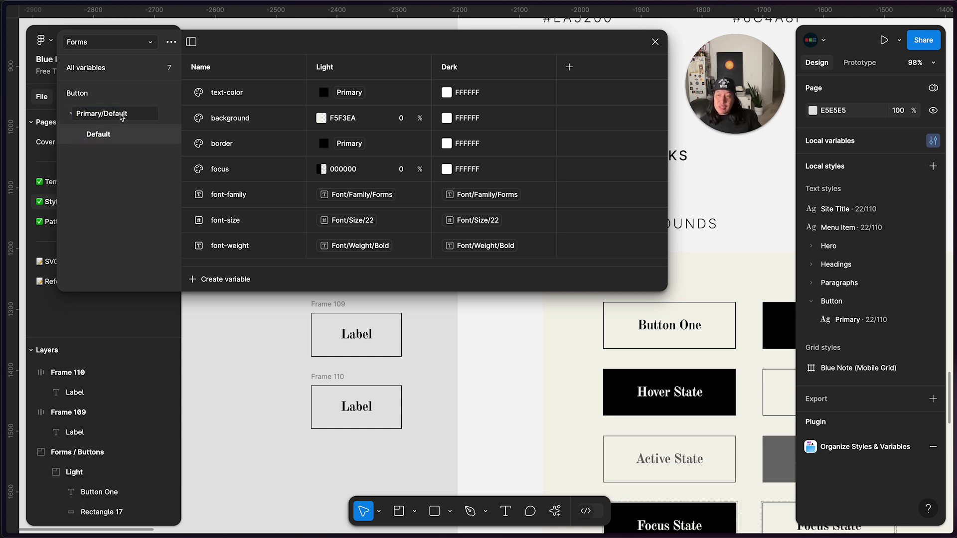
Restore the parent group's name to Primary and remove the extra nesting so only one Default subgroup sits under it
left_click(80, 93)
left_click(97, 125)
double_click(106, 115)
left_click(138, 117)
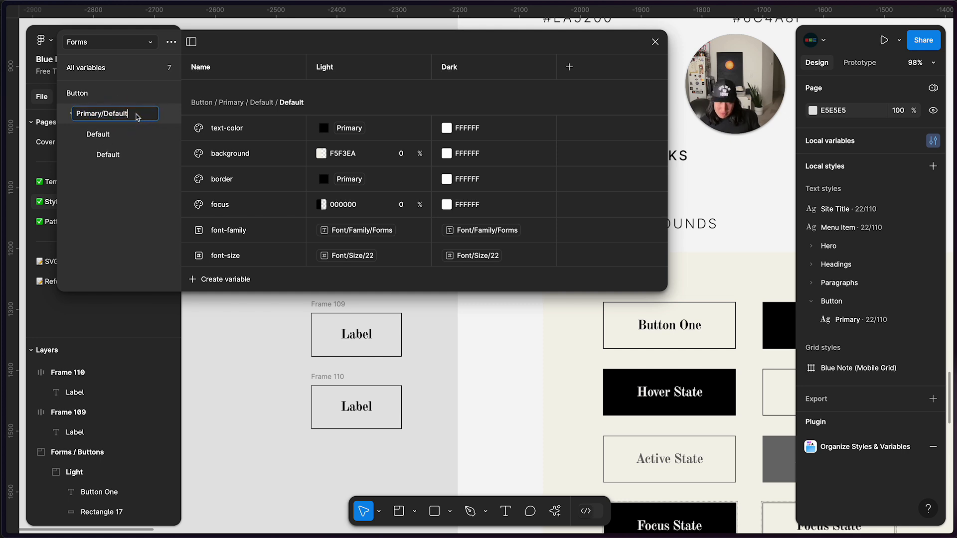
key("BackSpace")
key("Return")
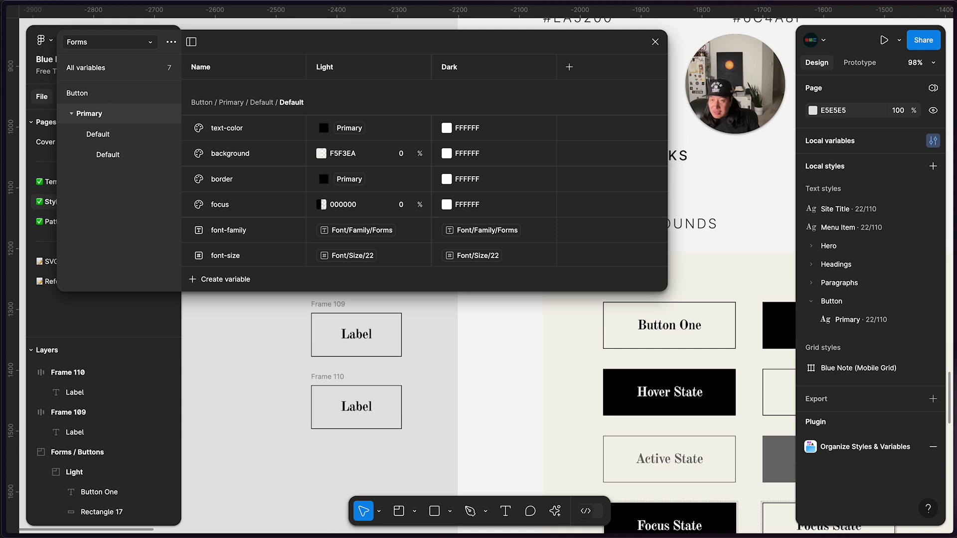
left_click_drag(118, 154, 110, 125)
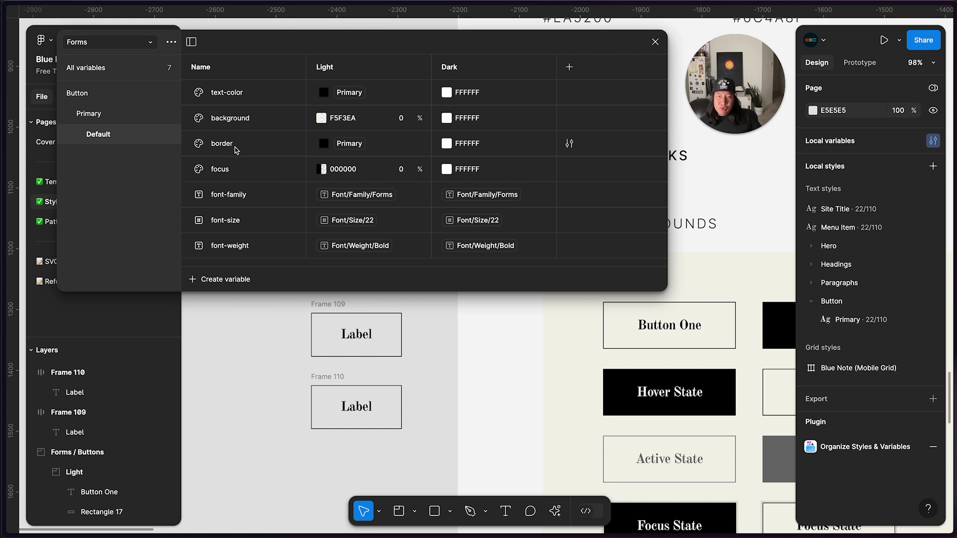
Duplicate the Default variable group under Primary and rename the copy "Hover"
right_click(108, 137)
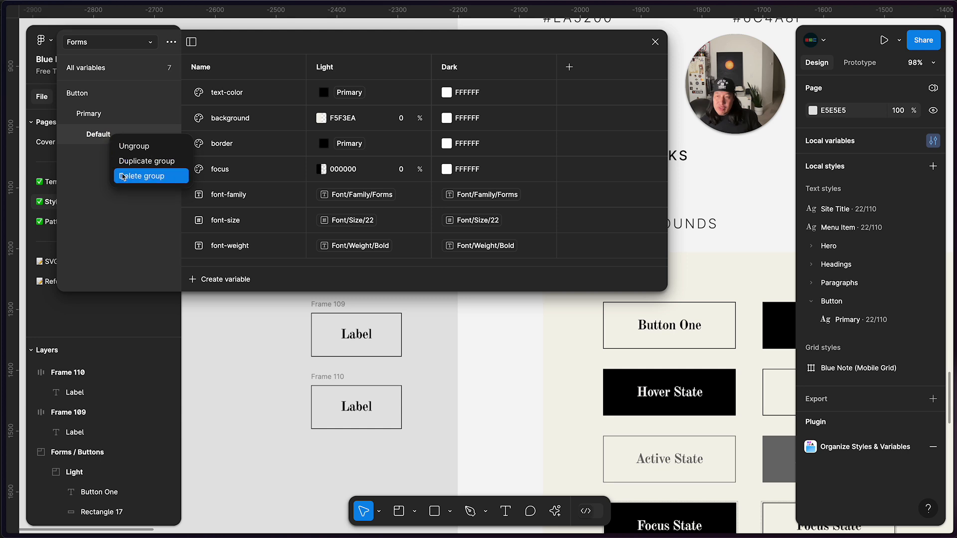
left_click(126, 158)
double_click(113, 155)
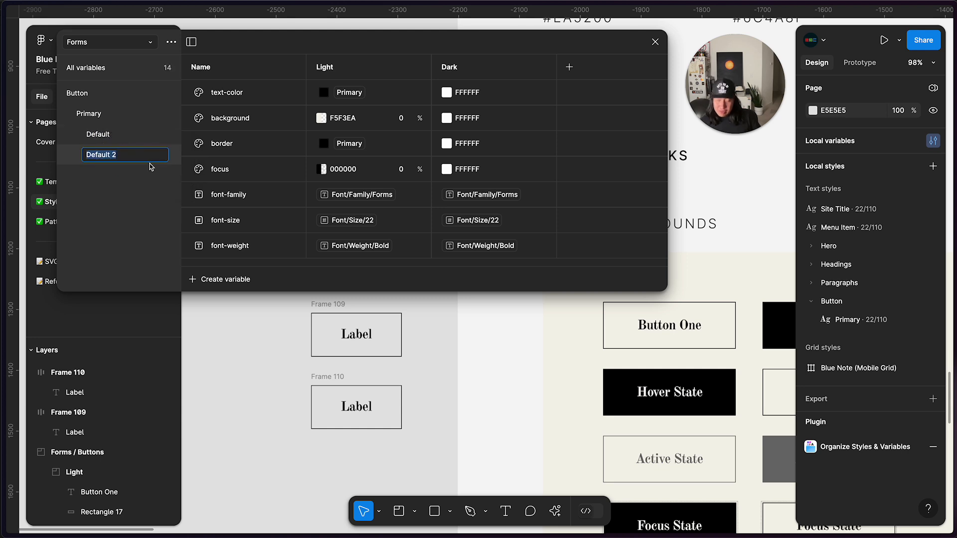
type("Hover")
key("Return")
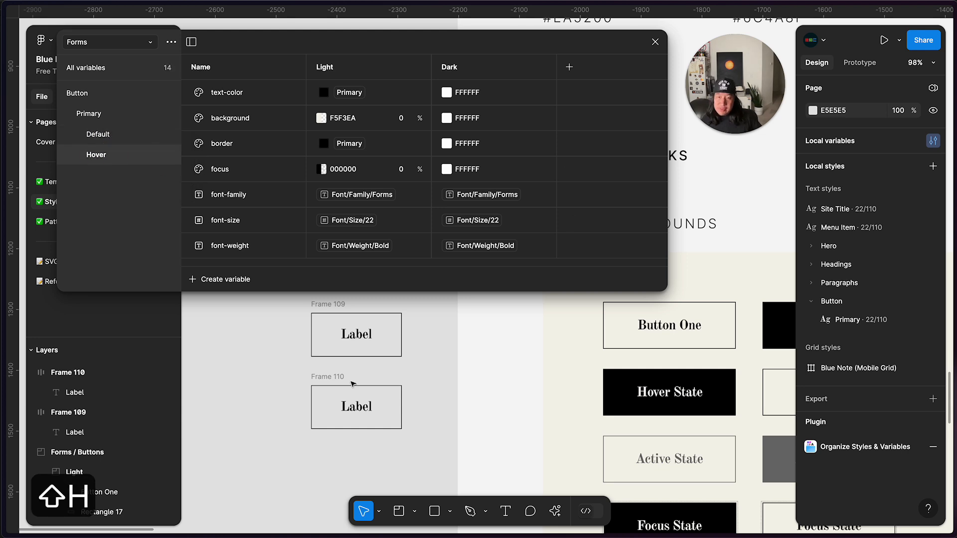
Select the lower Label button frame
left_click(356, 381)
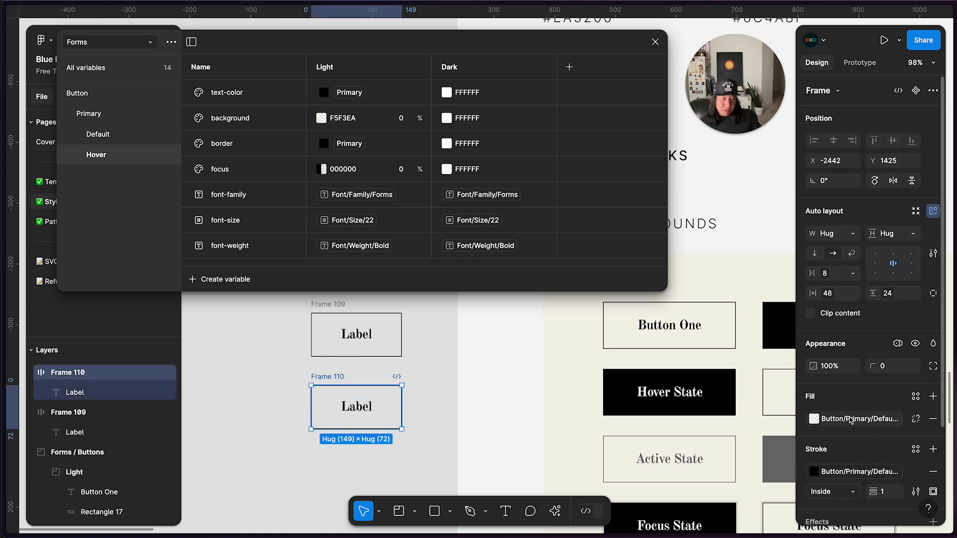
Link Frame 110's fill to the background variable in Button/Primary/Hover
left_click(850, 420)
scroll(732, 473, "down", 2)
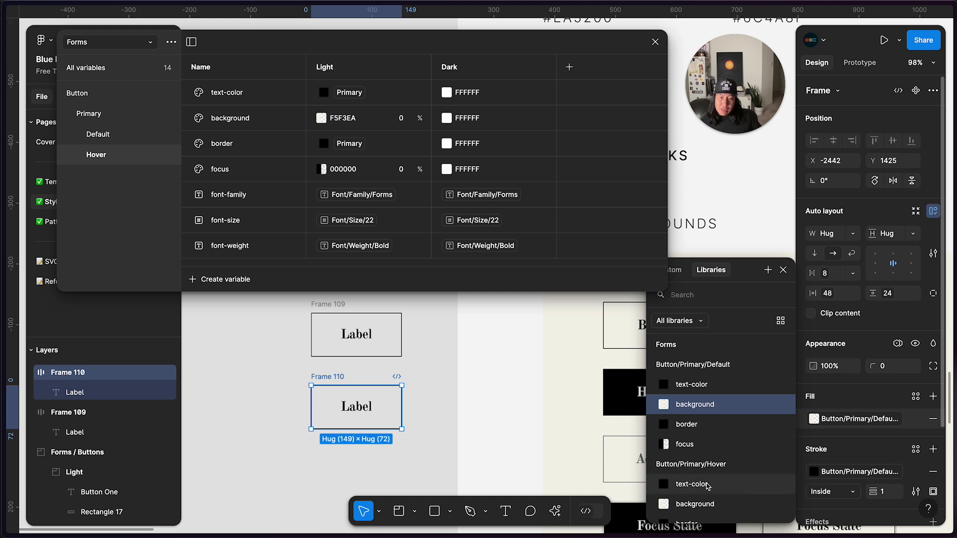
scroll(728, 463, "down", 1)
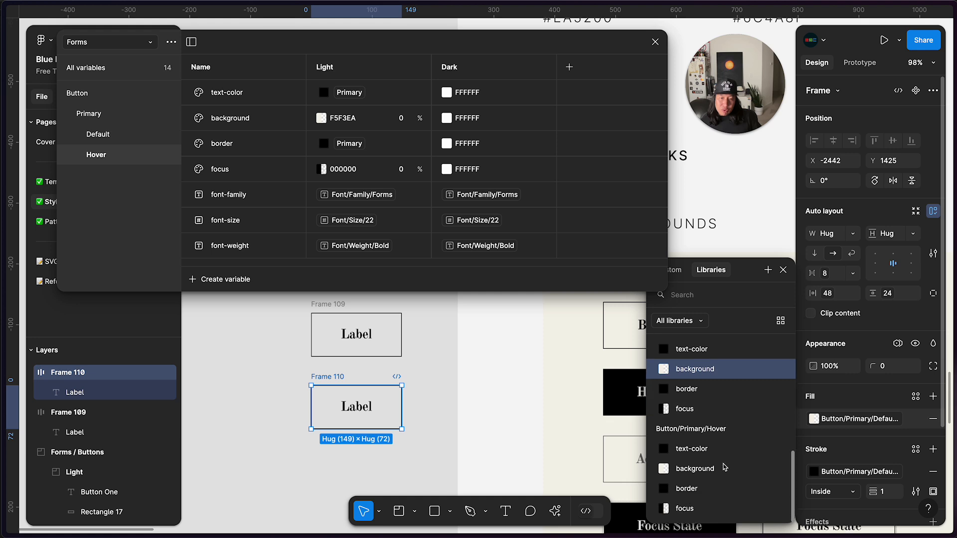
left_click(705, 473)
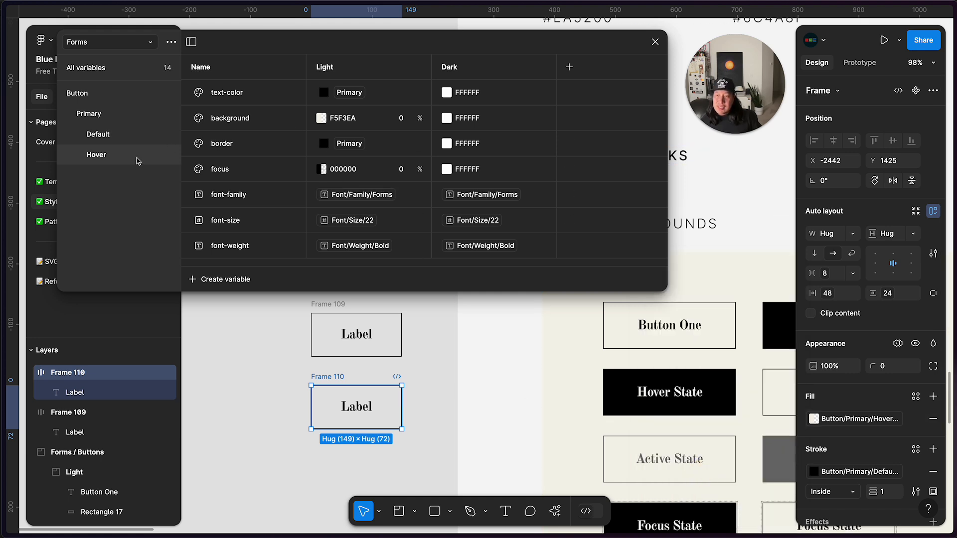
Set the Light value of the Hover background variable to the Primary library color
left_click(321, 119)
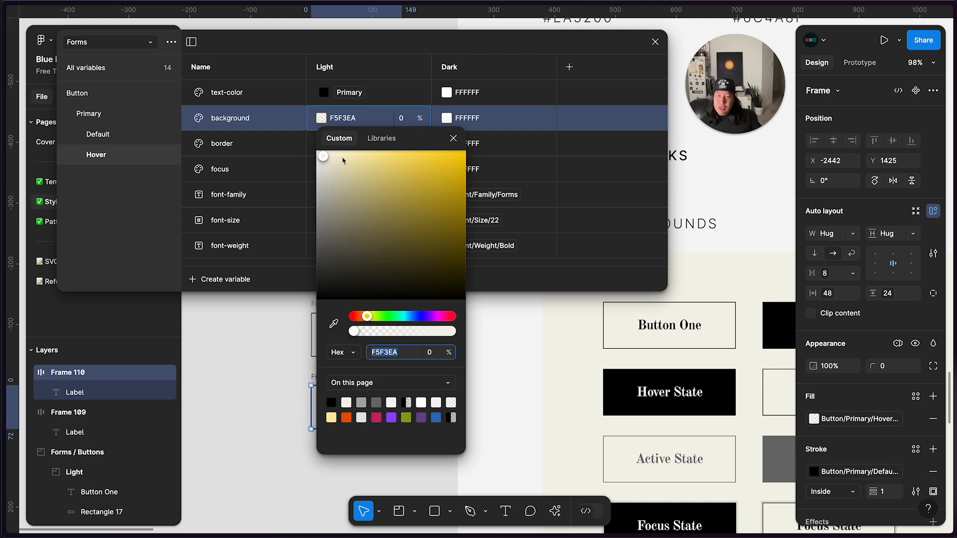
left_click(382, 138)
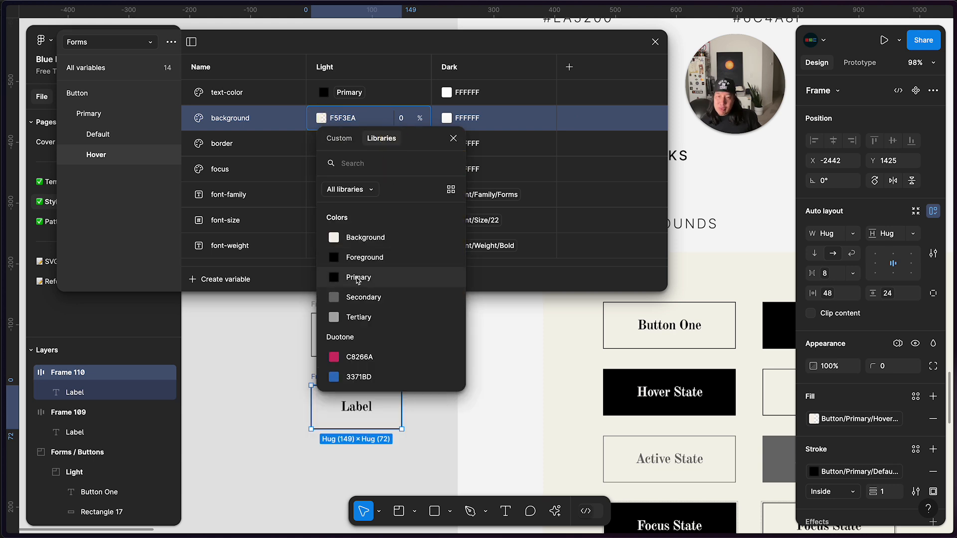
left_click(366, 272)
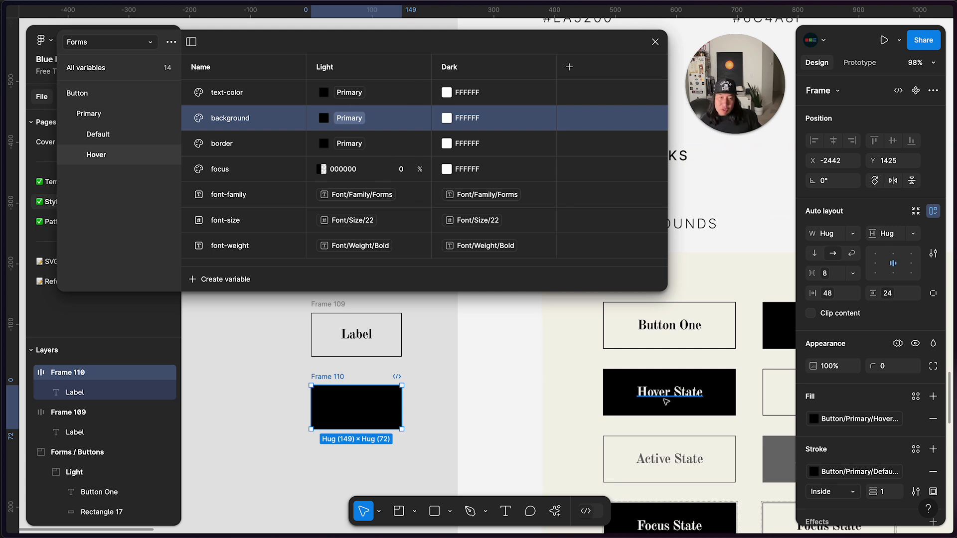
Set the Light value of the Hover text-color variable to the Background library color
left_click(693, 396)
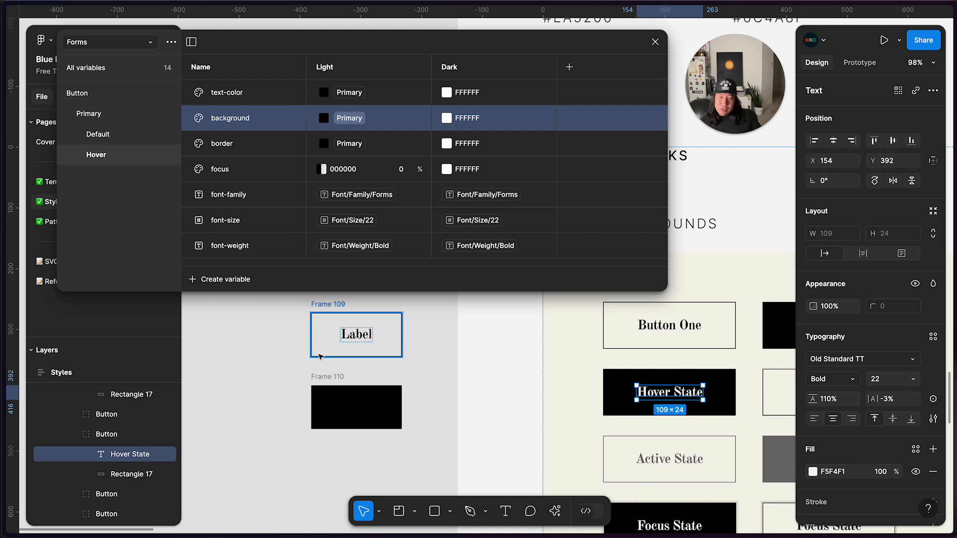
left_click(356, 407)
left_click(346, 93)
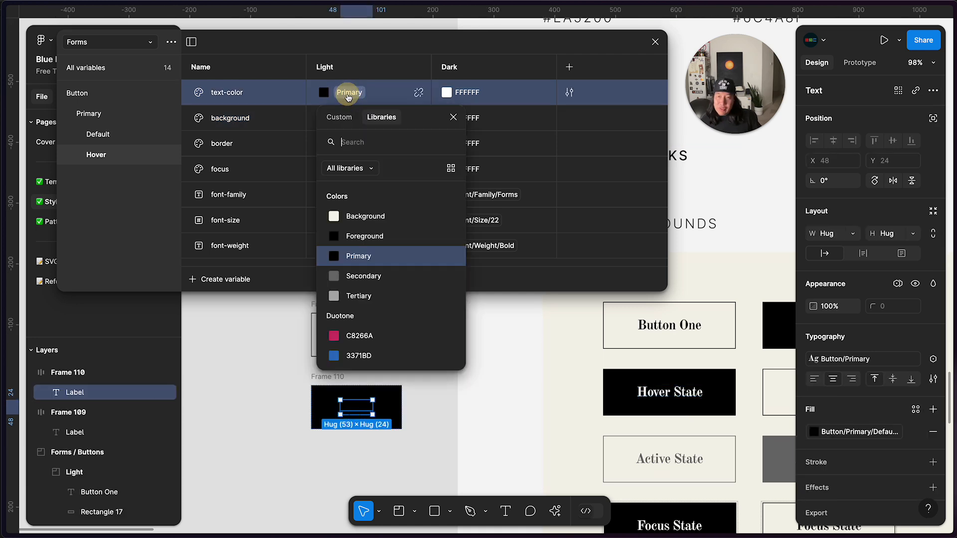
left_click(373, 217)
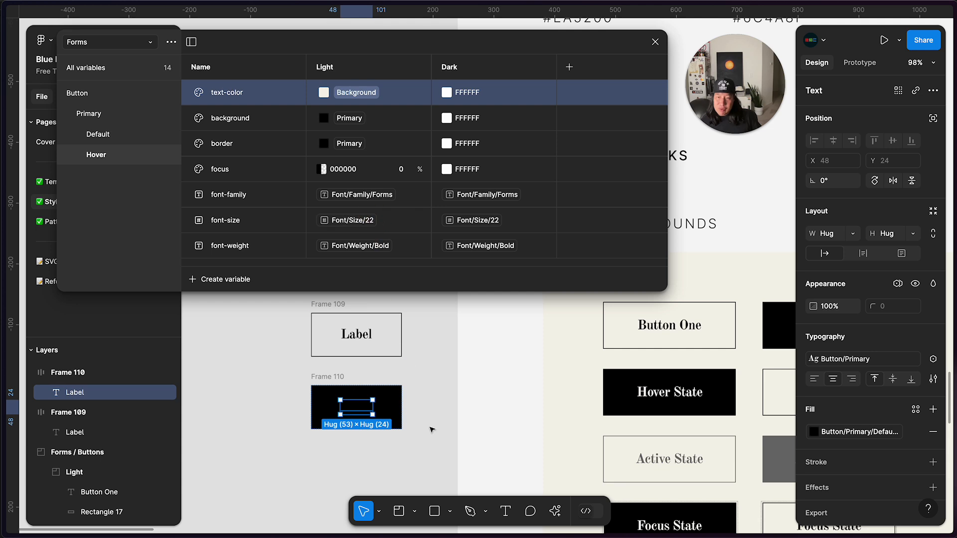
Link the fill of the label inside Frame 110 to the Button/Primary/Hover text-color variable
left_click(432, 430)
left_click(362, 413)
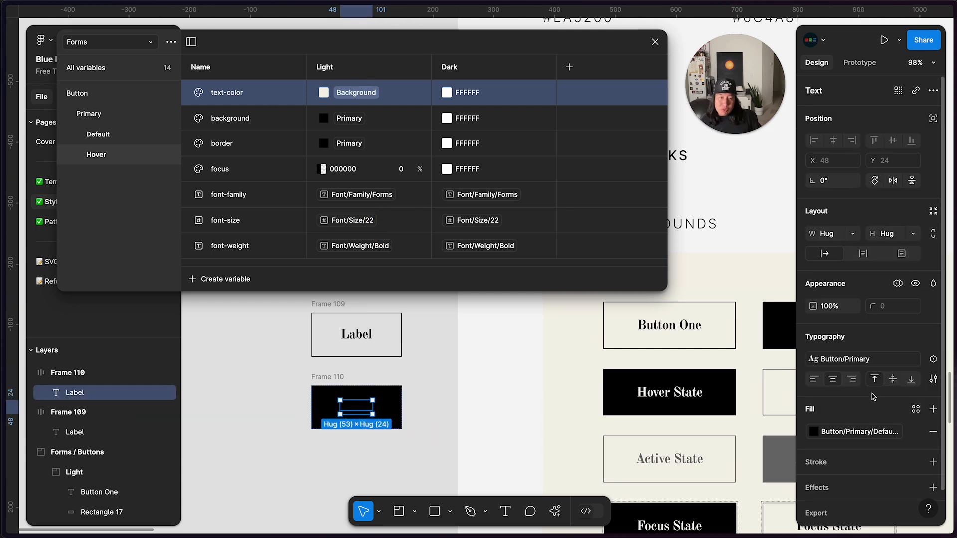
left_click(872, 437)
scroll(717, 439, "down", 2)
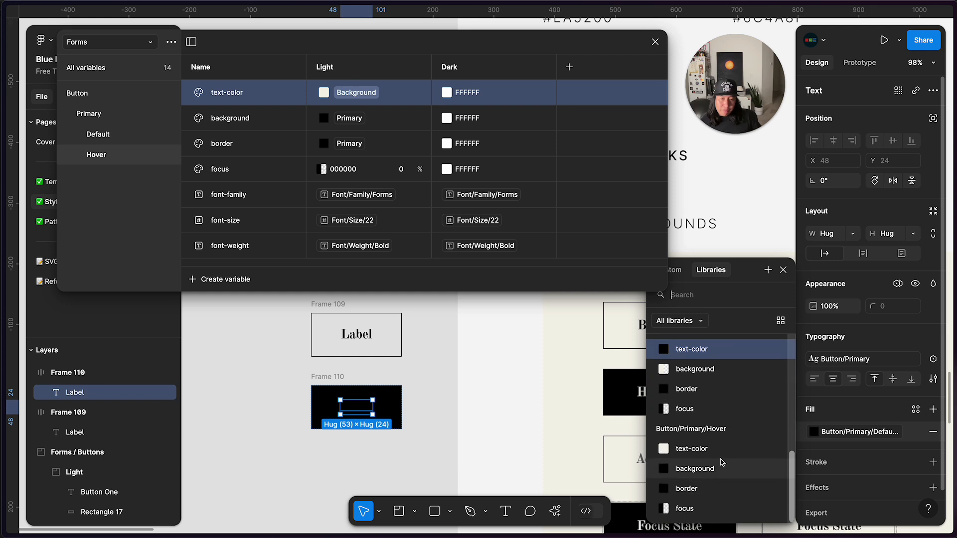
left_click(706, 448)
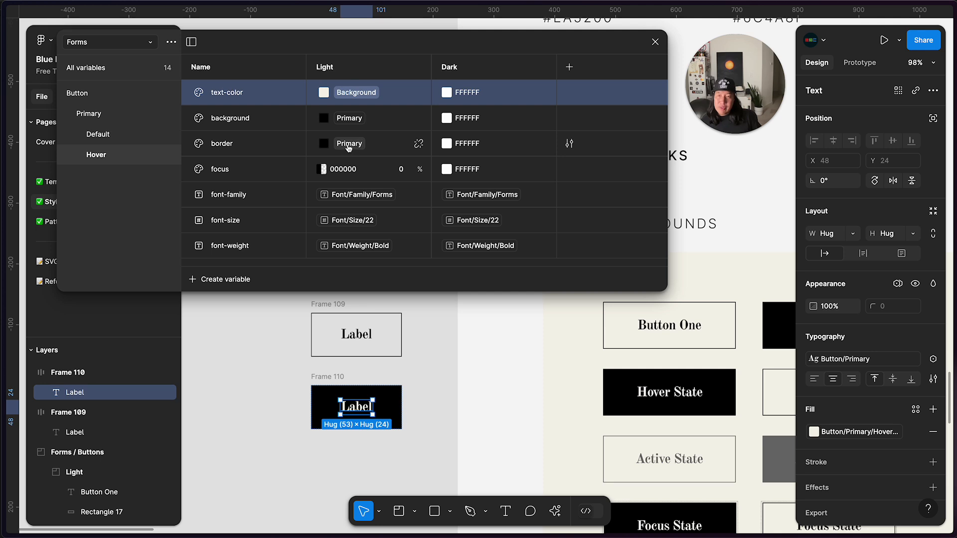
Keep Primary as the Hover border's Light value and link Frame 110's stroke to the Button/Primary/Hover border variable
left_click(348, 144)
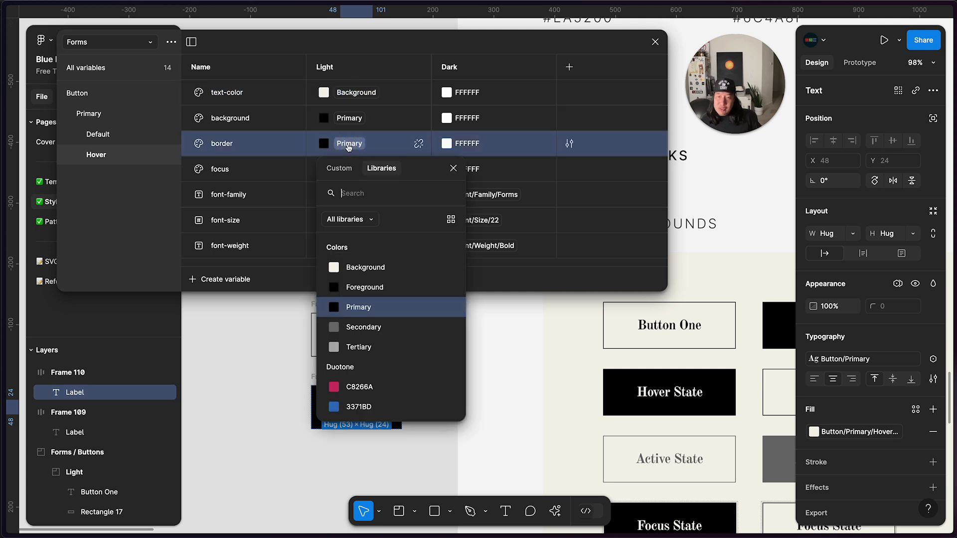
left_click(348, 144)
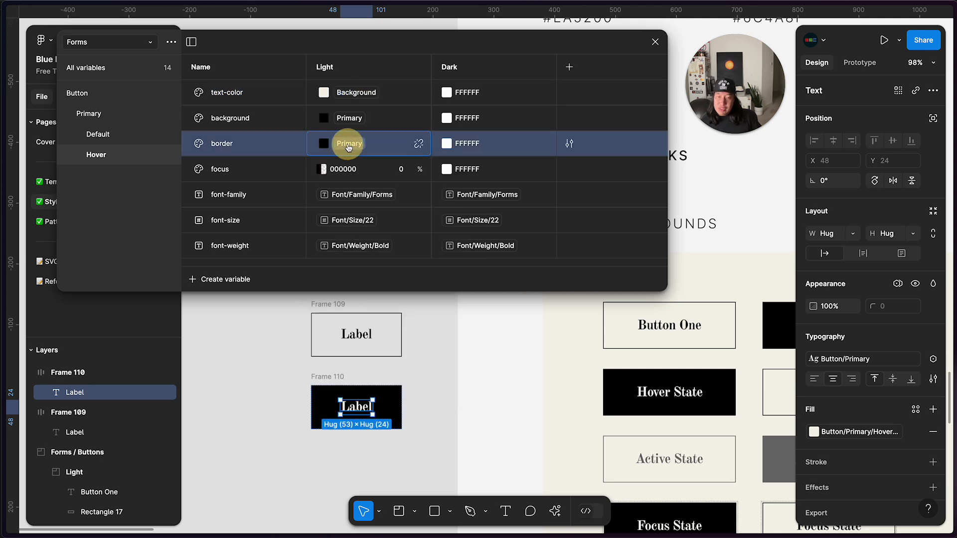
left_click(358, 377)
left_click(337, 376)
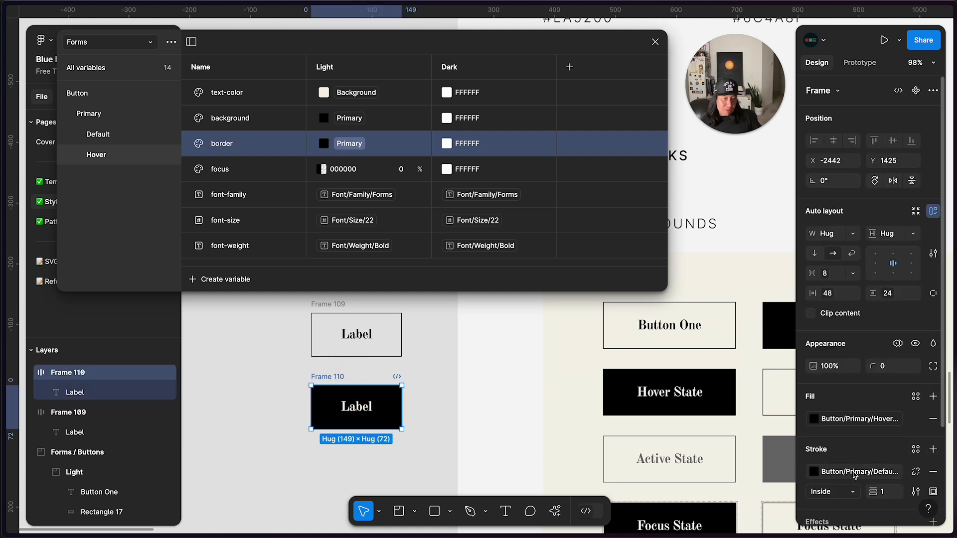
scroll(853, 475, "down", 5)
left_click(859, 303)
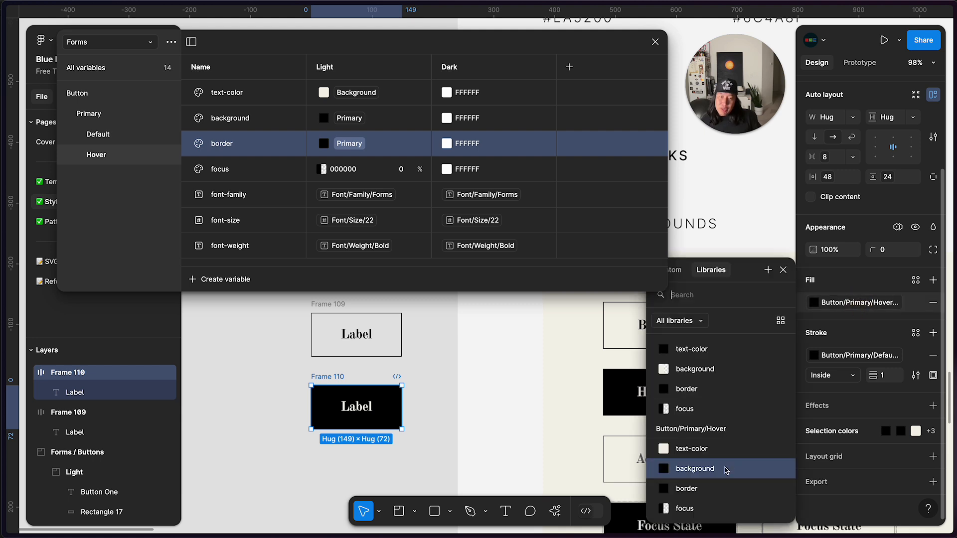
left_click(706, 468)
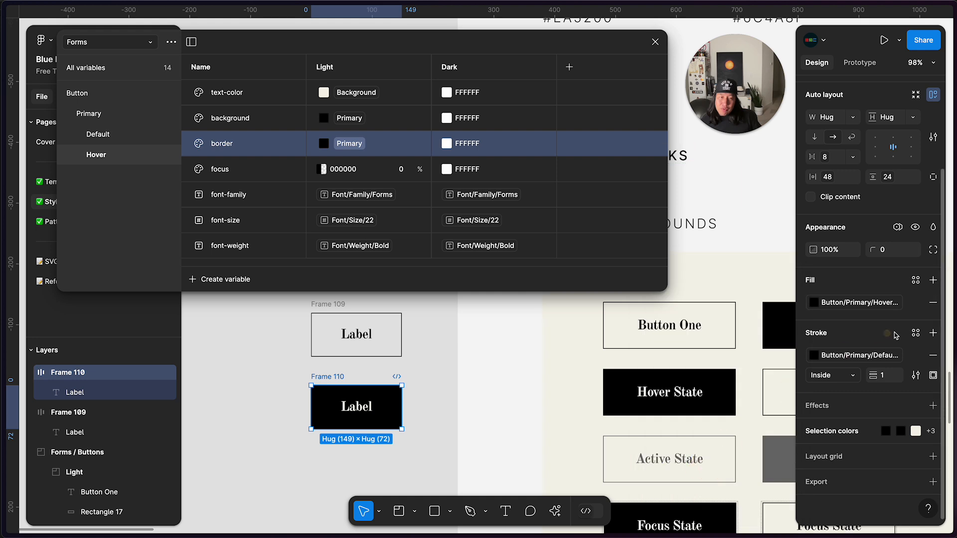
left_click(878, 357)
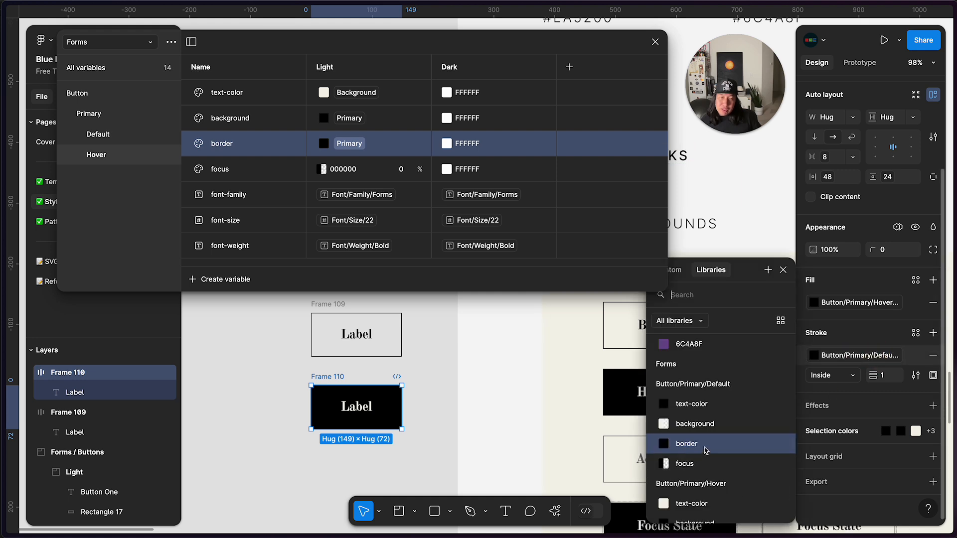
scroll(719, 450, "down", 2)
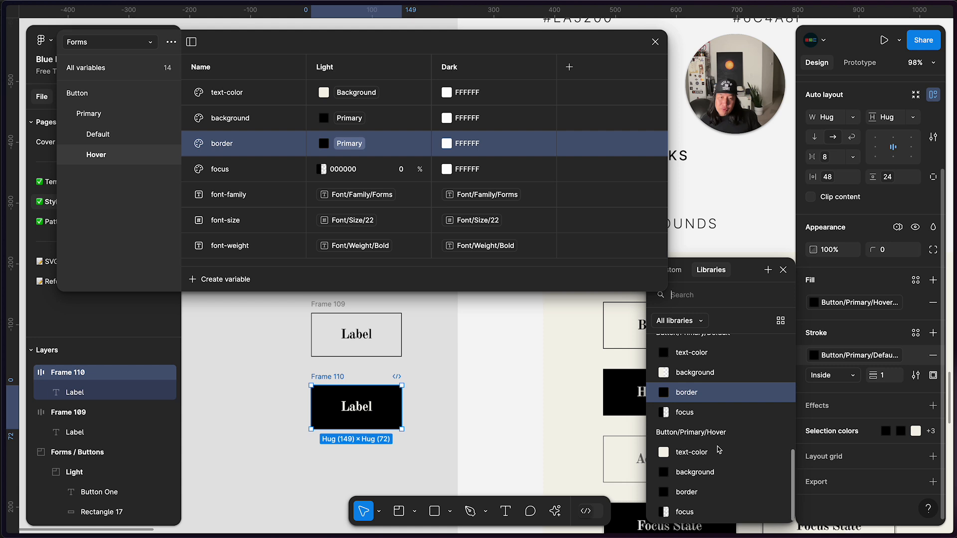
scroll(708, 489, "down", 1)
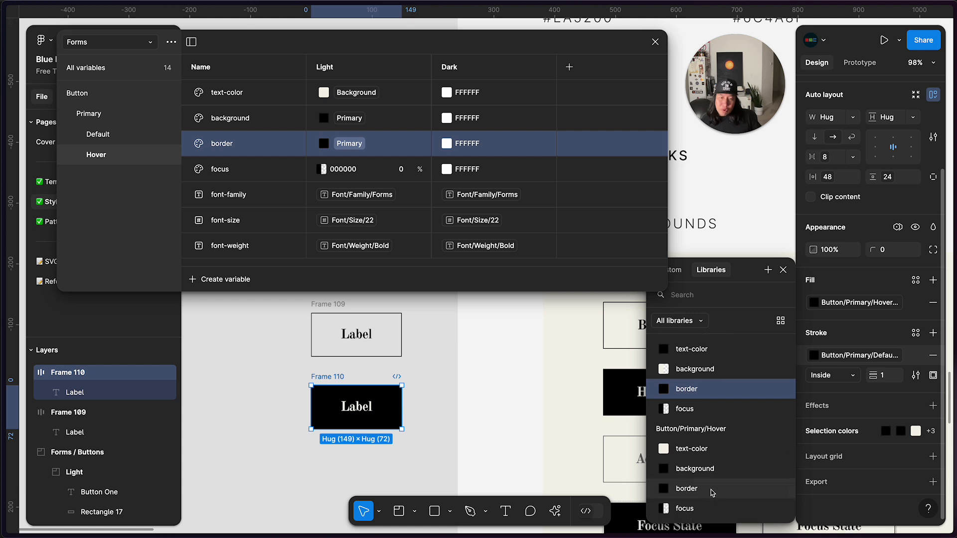
left_click(711, 492)
Check which variables Frame 110's selection colors use, and clear the selection
left_click(810, 433)
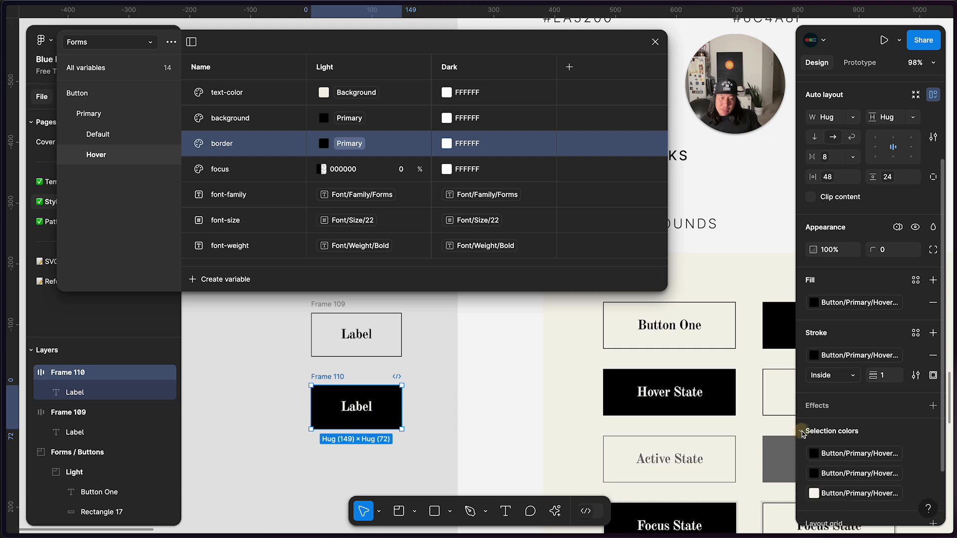
scroll(908, 475, "down", 2)
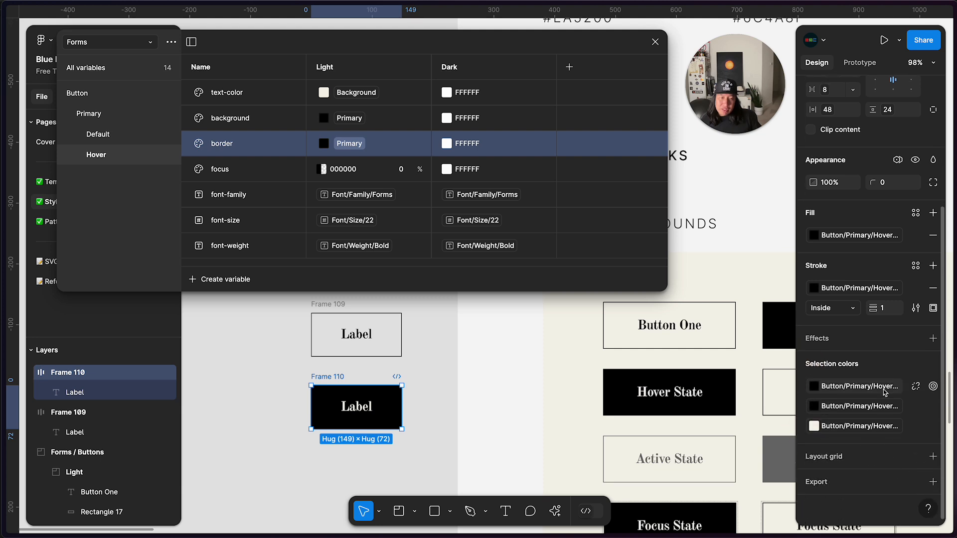
left_click(426, 463)
left_click(357, 335)
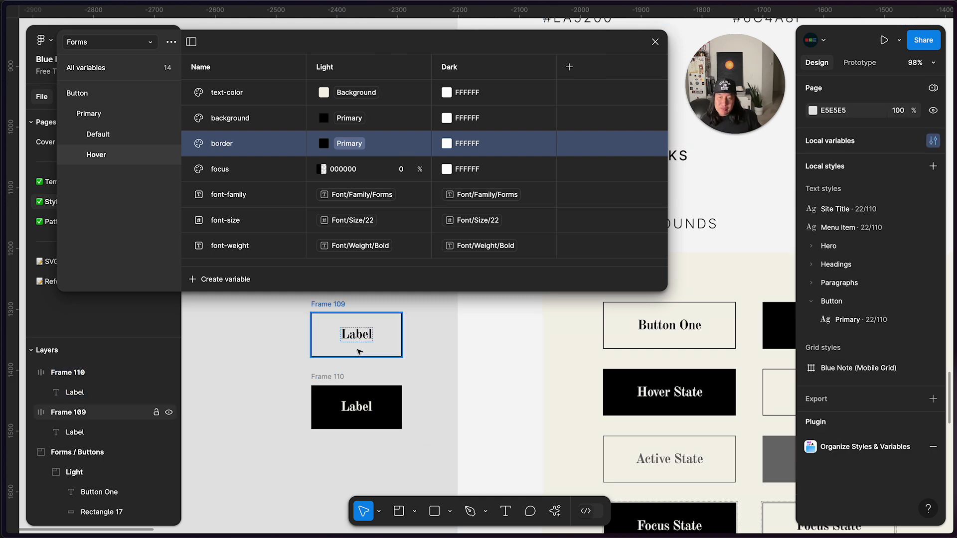
left_click(357, 335)
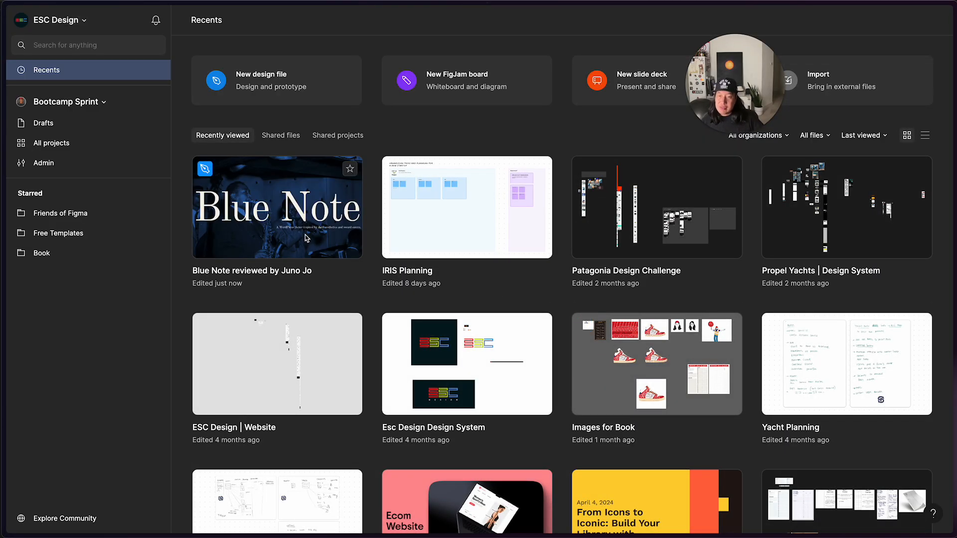
Reopen the Blue Note file and go to the two label frames on the Styles & Components page
left_click(305, 235)
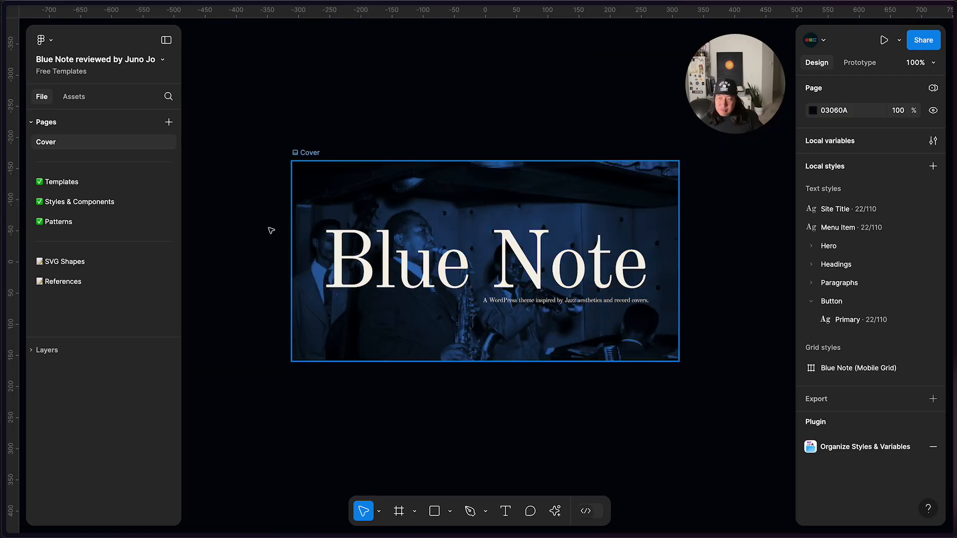
mouse_move(75, 194)
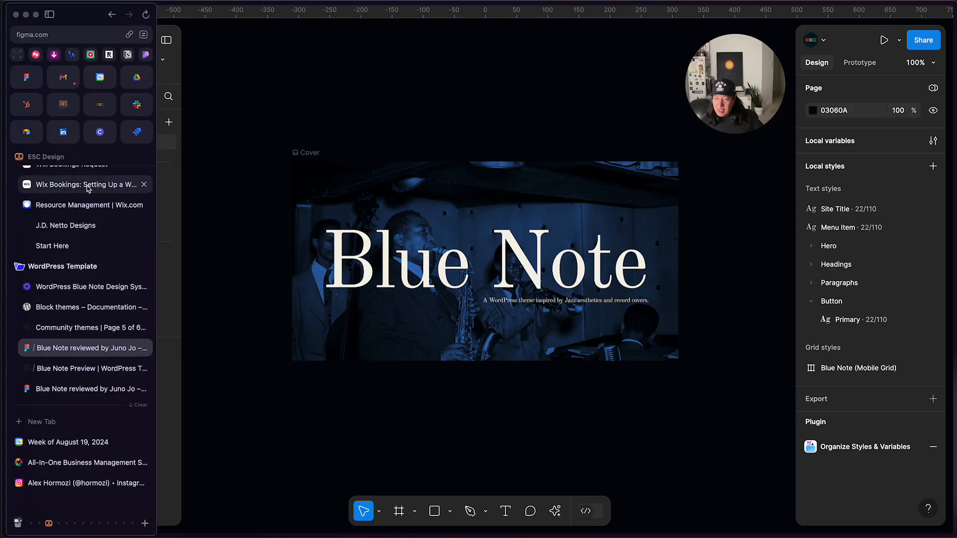
left_click(107, 201)
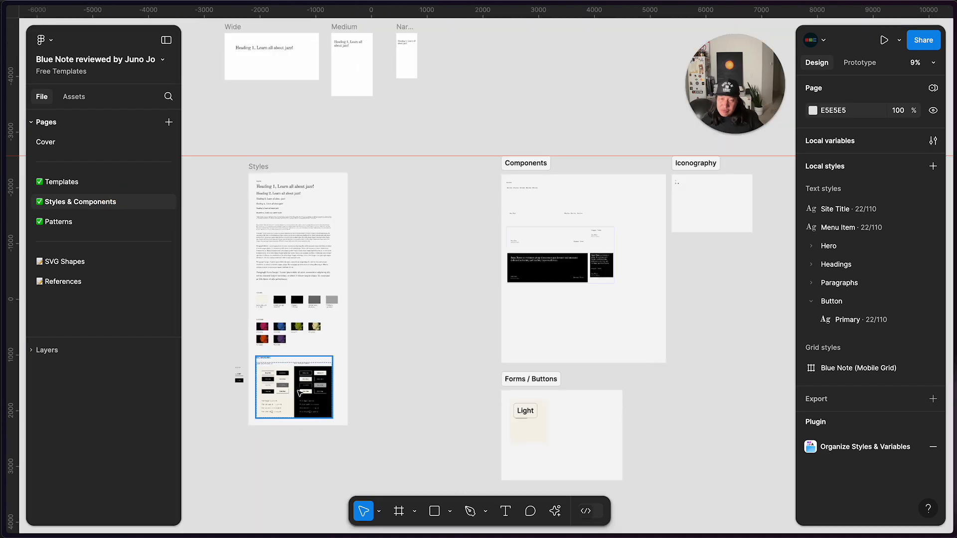
scroll(377, 396, "up", 10)
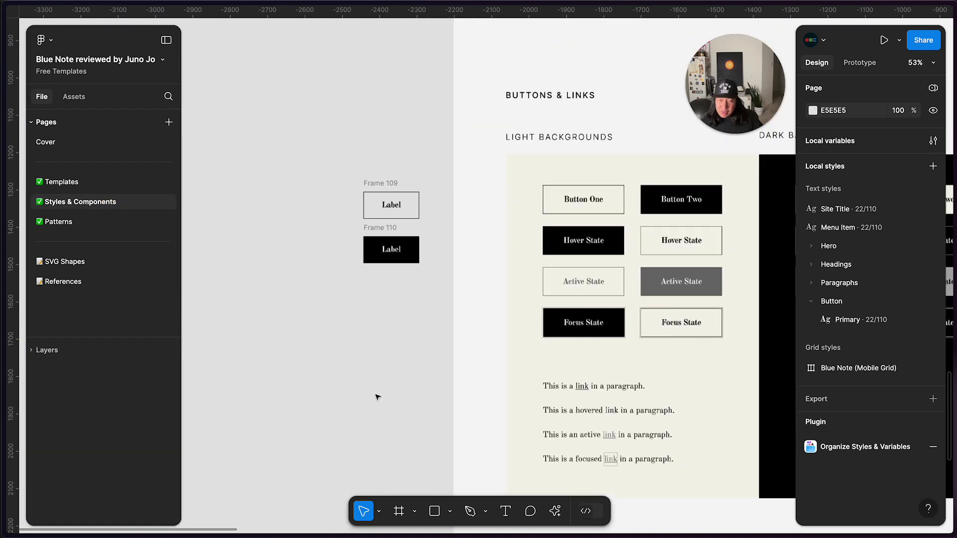
scroll(377, 395, "up", 3)
scroll(378, 395, "up", 5)
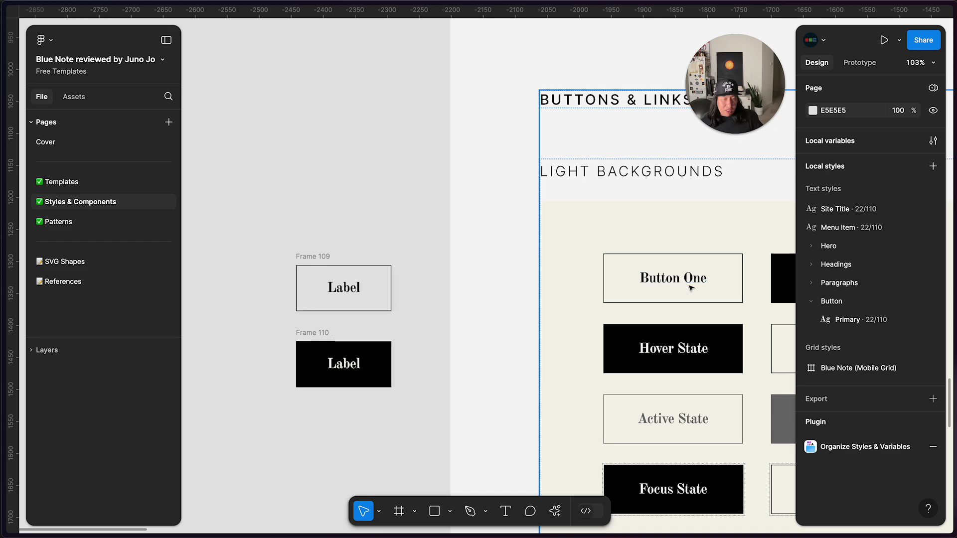
Compare the sample button states and check the case setting in the Button Primary text style's type details
scroll(690, 288, "right", 5)
scroll(689, 294, "down", 3)
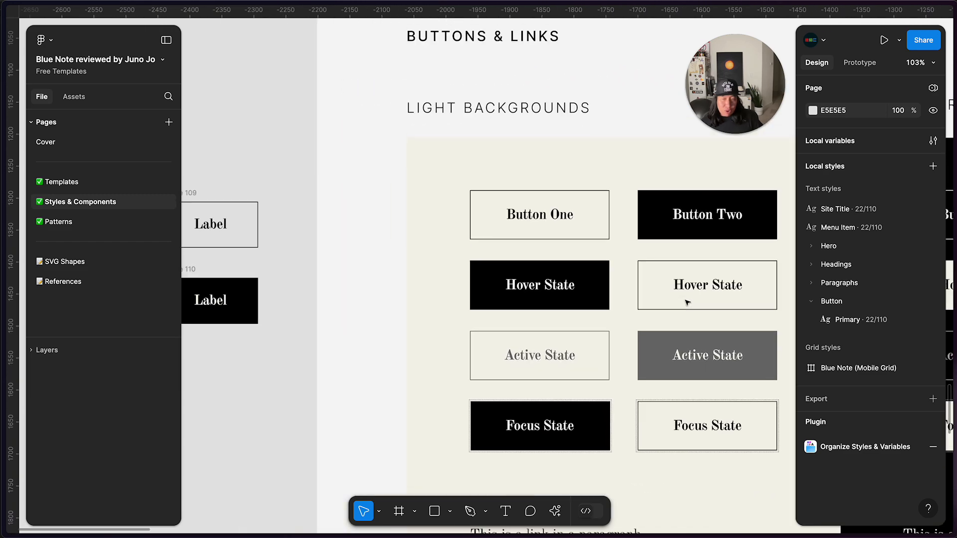
scroll(688, 302, "left", 10)
scroll(687, 302, "up", 5)
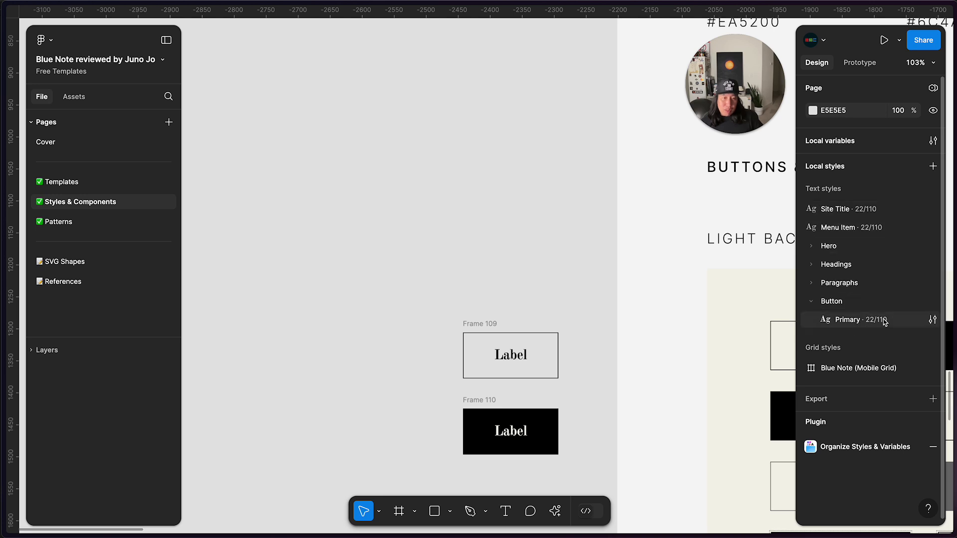
left_click(930, 320)
left_click(787, 506)
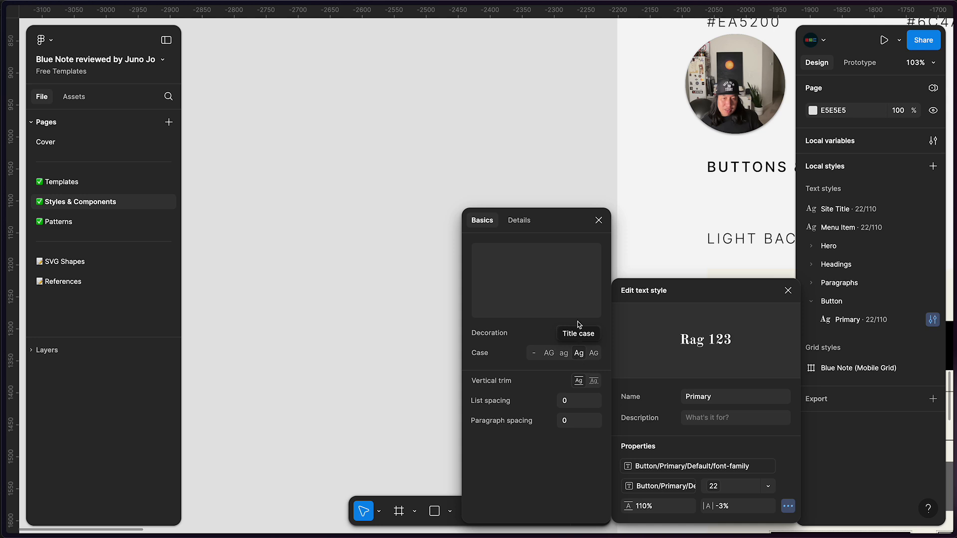
left_click(599, 220)
Append the lowercase word "jsadn" to Frame 110's label to test the text style's title case
scroll(508, 314, "down", 4)
scroll(508, 314, "right", 4)
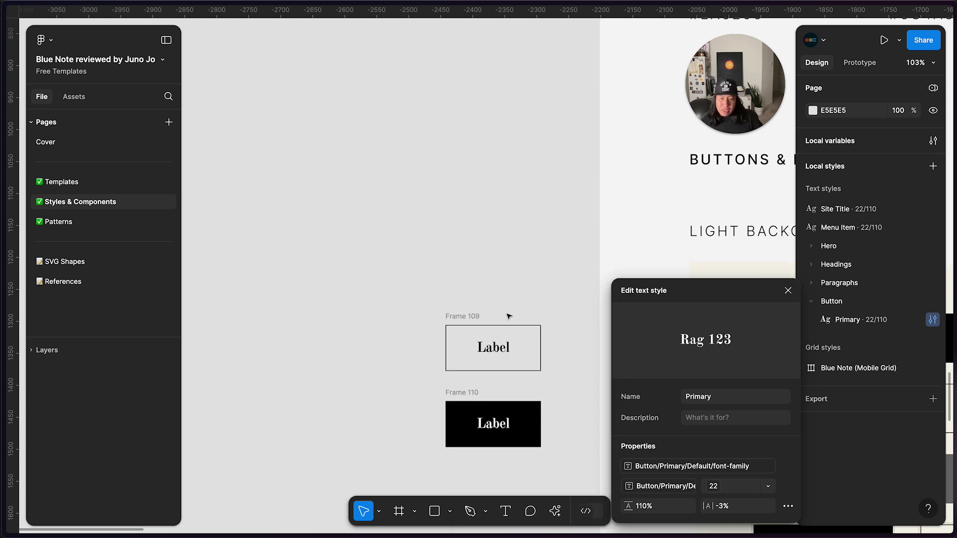
double_click(402, 327)
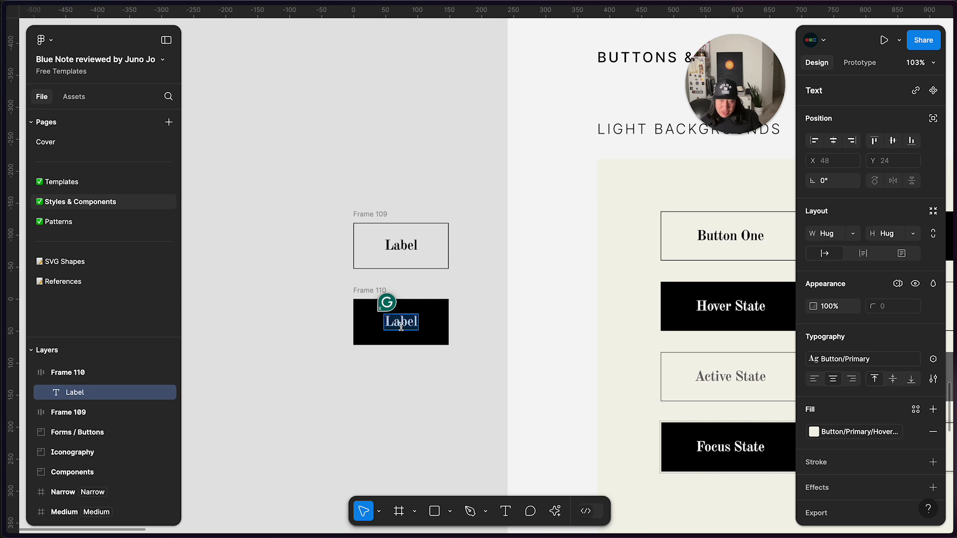
type("jsadn")
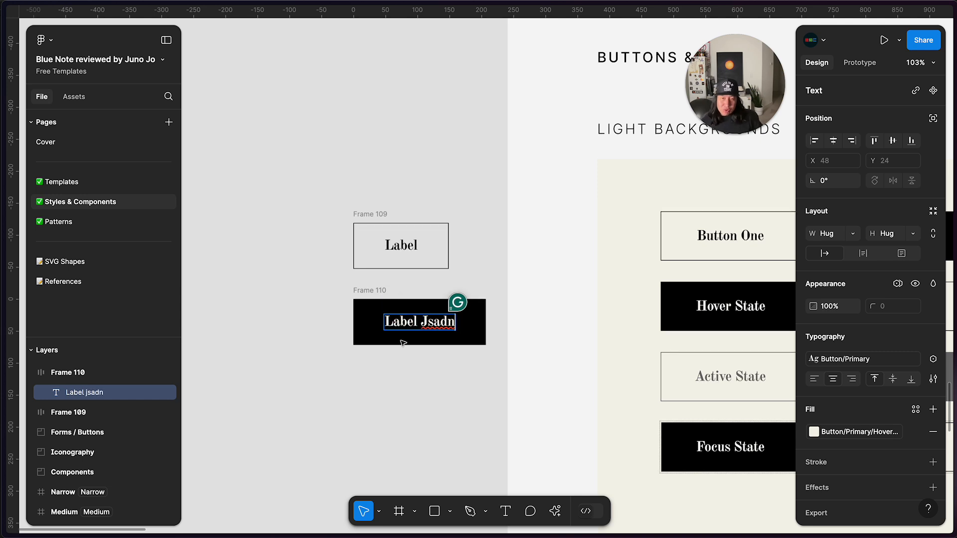
Undo the test word added to Frame 110's label and clear the selection
key("super+z")
left_click(426, 381)
scroll(426, 381, "right", 3)
scroll(426, 381, "down", 1)
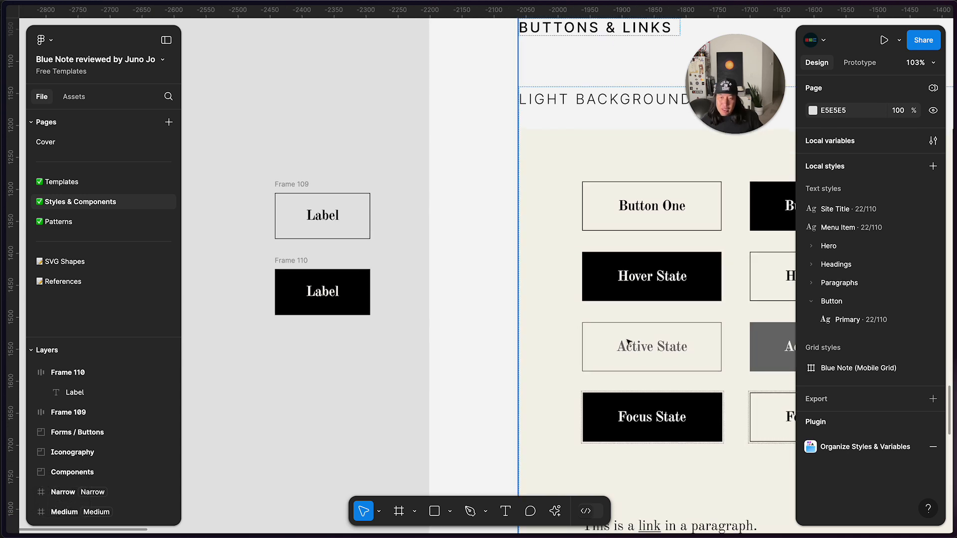
Duplicate Frame 110 directly below itself and rename the original frame as Hover
left_click_drag(293, 260, 299, 333)
double_click(300, 261)
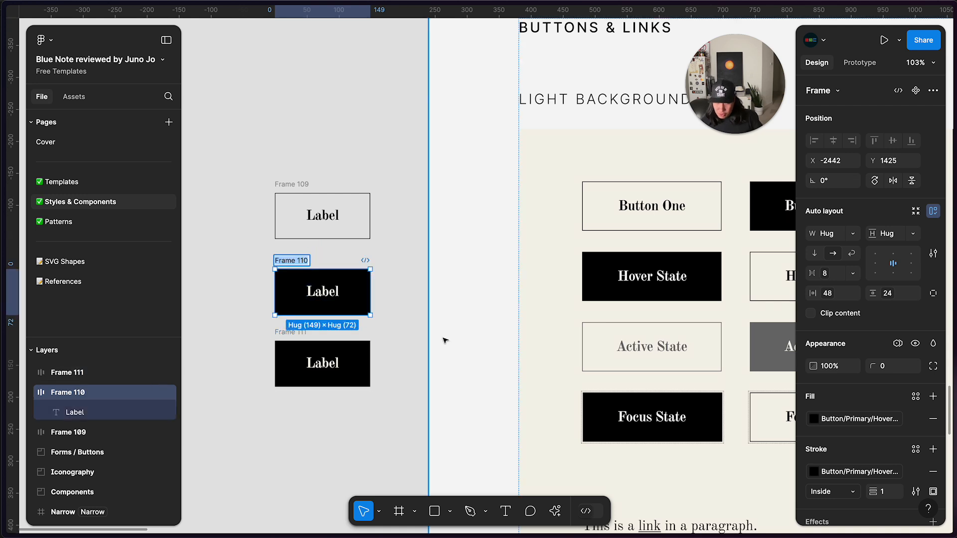
type("Hover")
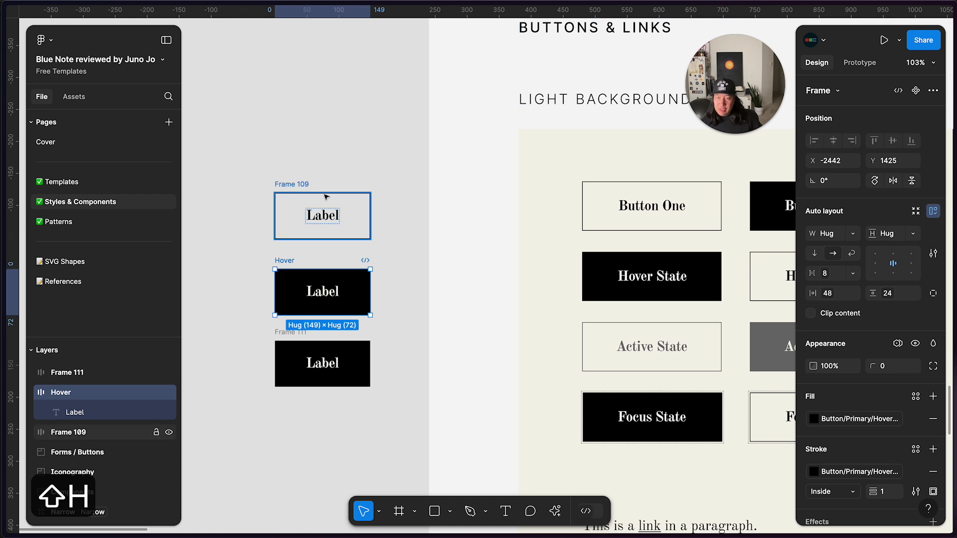
Rename Frame 109 as Default
double_click(291, 184)
type("Defau")
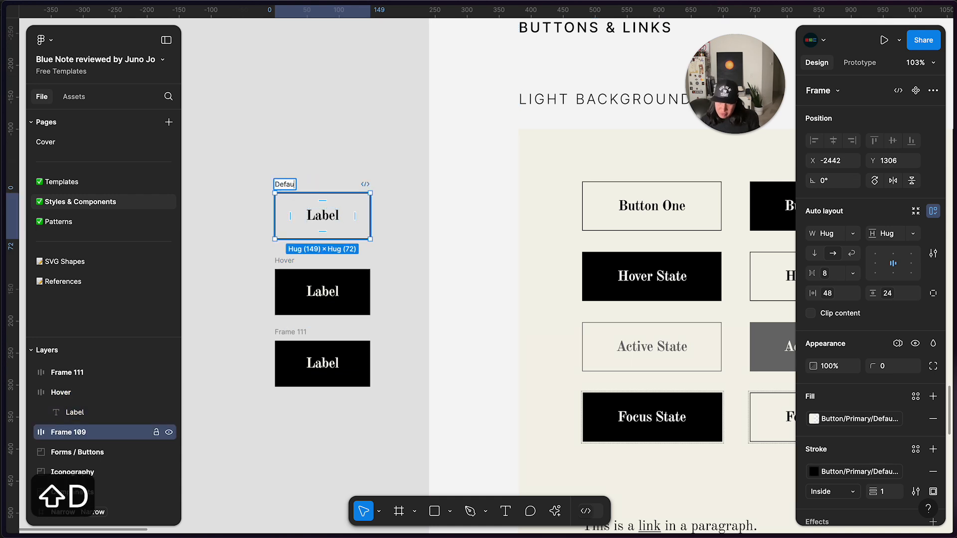
type("lt")
key("Return")
Rename the black duplicate below the Hover frame as Active and delete it
double_click(293, 332)
type("Active")
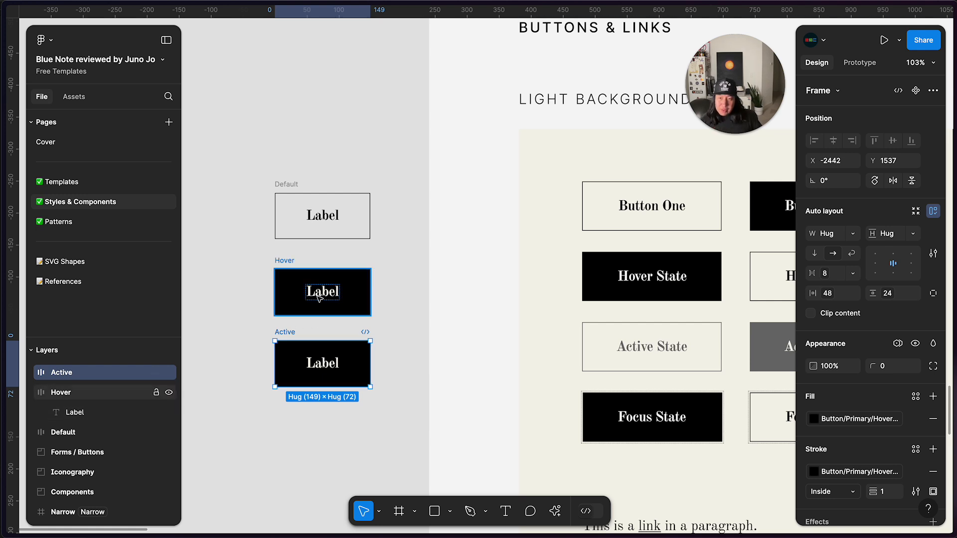
key("Delete")
Duplicate the Default frame below Hover as Active, and duplicate the Hover frame below Active as Focus
left_click_drag(285, 184, 286, 338)
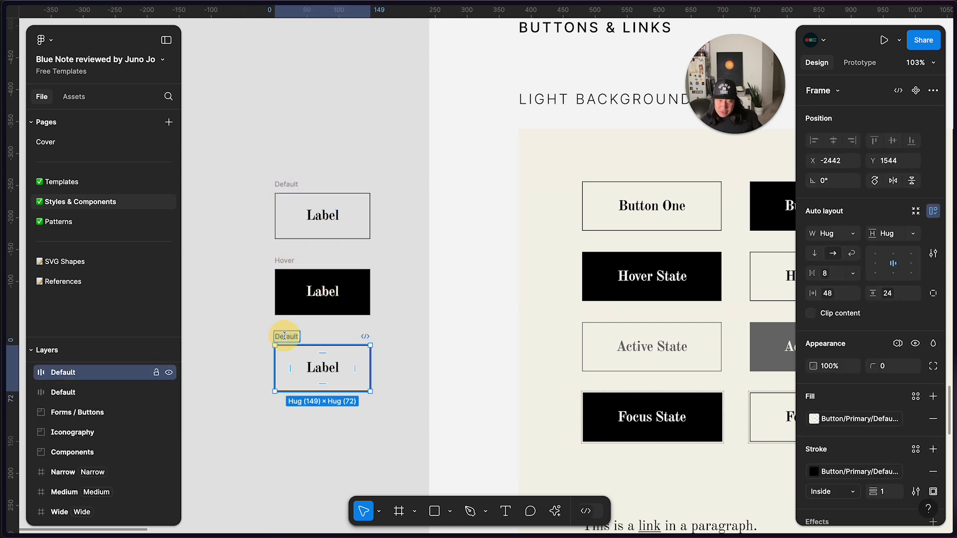
type("Active")
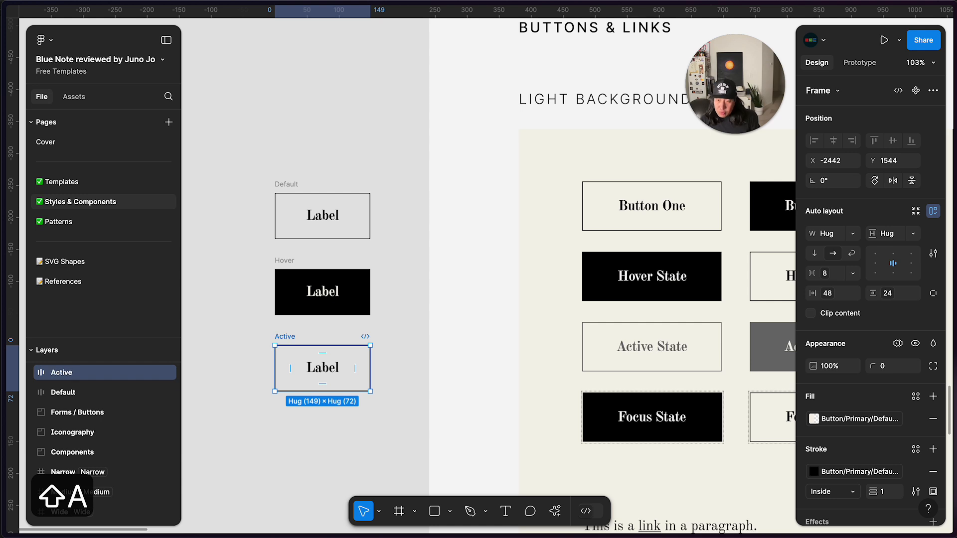
left_click(288, 261)
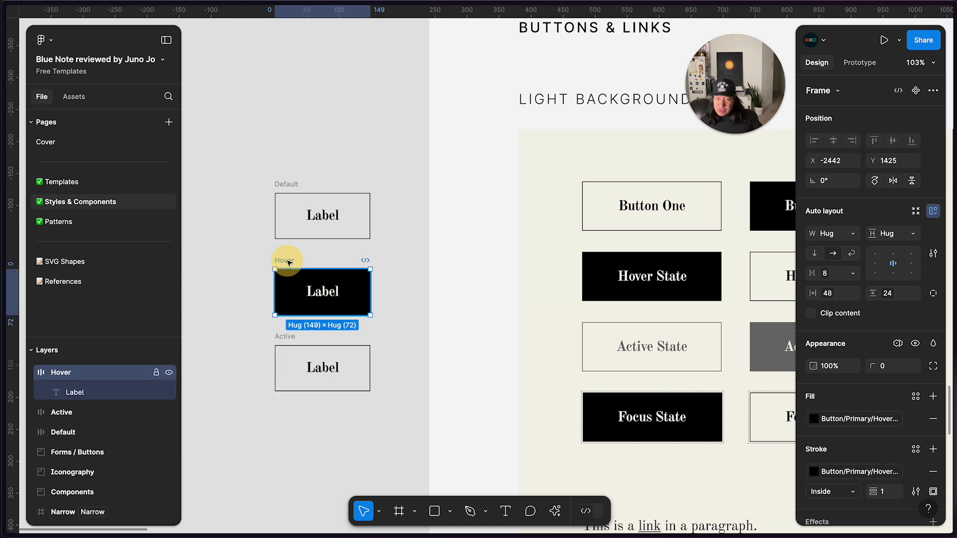
left_click_drag(284, 262, 287, 405)
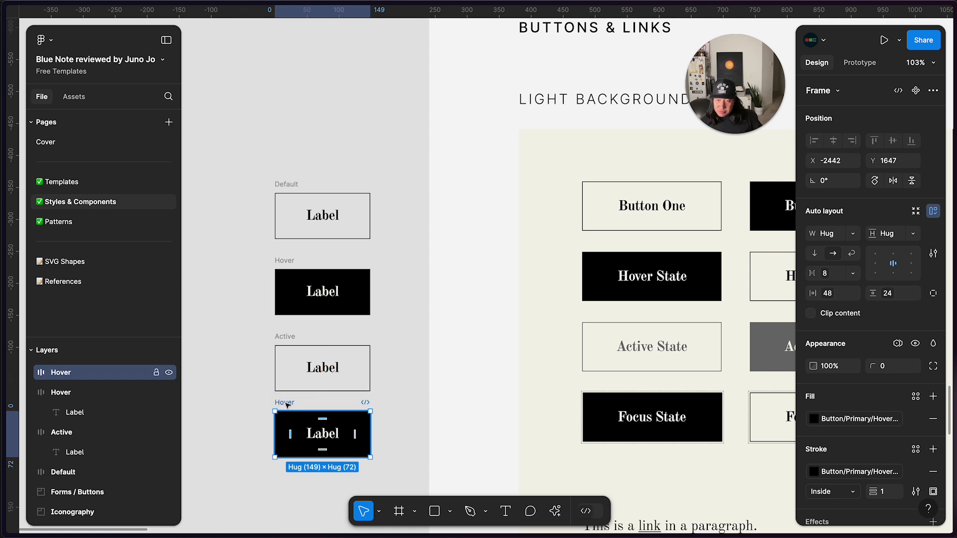
type("Focus")
key("Return")
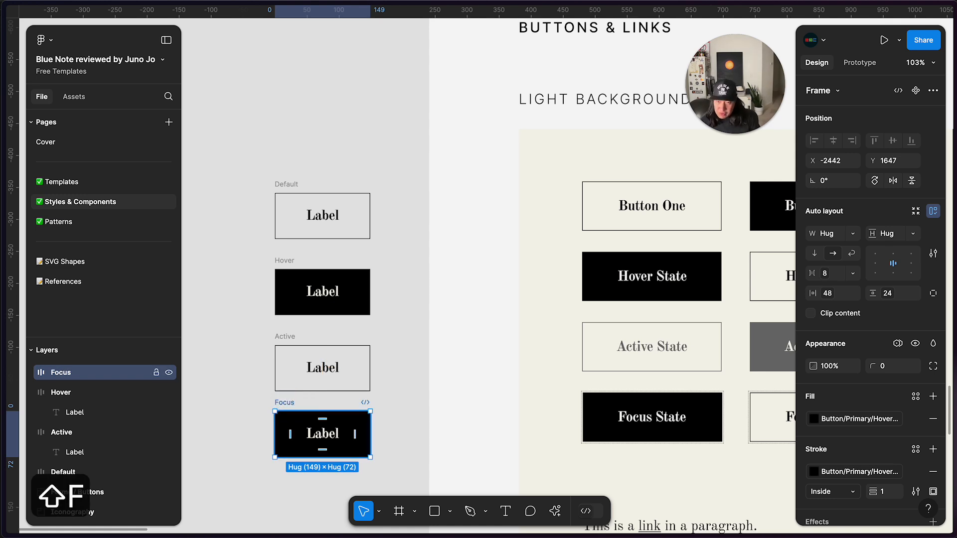
left_click(406, 421)
Compare the four label frames with the sample button states and examine the outline around the Focus State sample
scroll(407, 422, "up", 5)
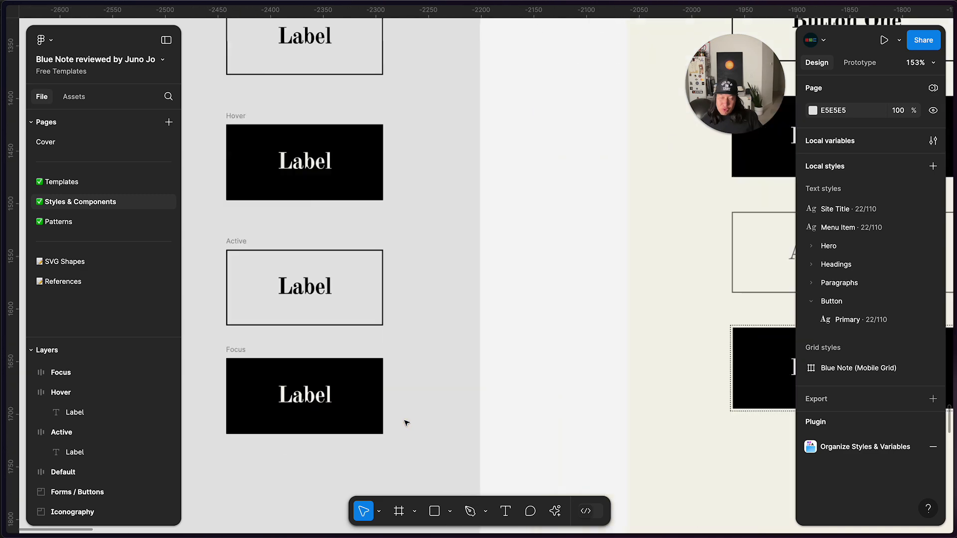
scroll(406, 423, "down", 4)
scroll(406, 423, "left", 2)
scroll(406, 422, "right", 2)
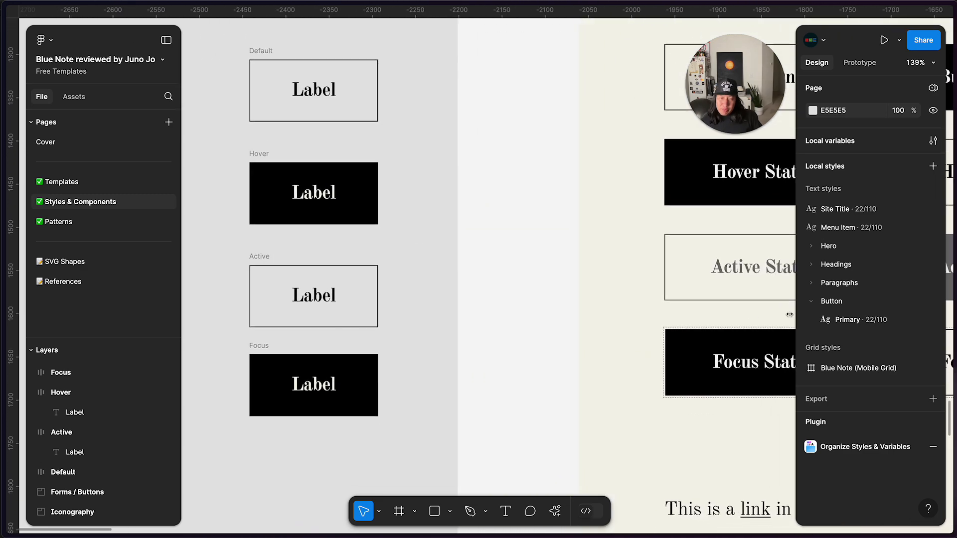
scroll(698, 328, "up", 3)
scroll(699, 327, "up", 3)
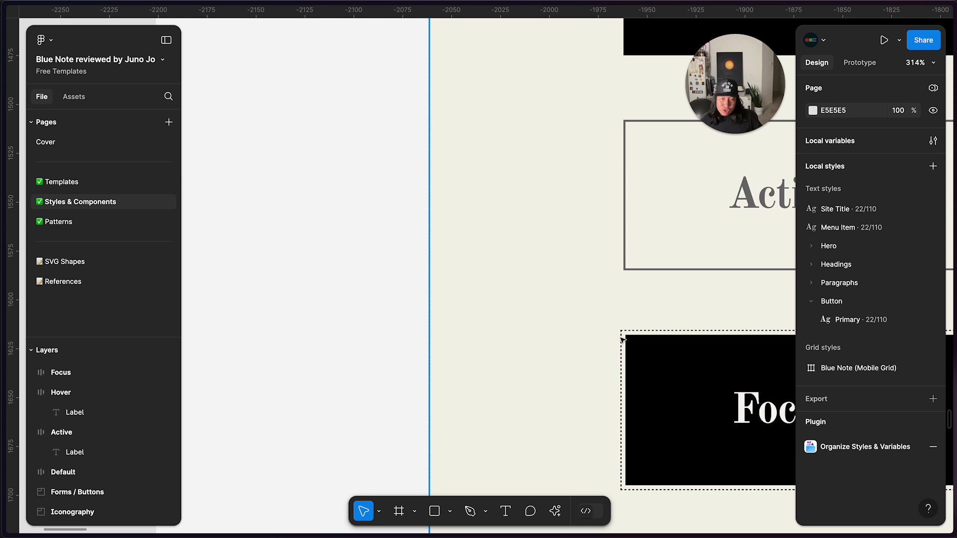
scroll(592, 352, "down", 3)
scroll(591, 352, "left", 5)
left_click(417, 326)
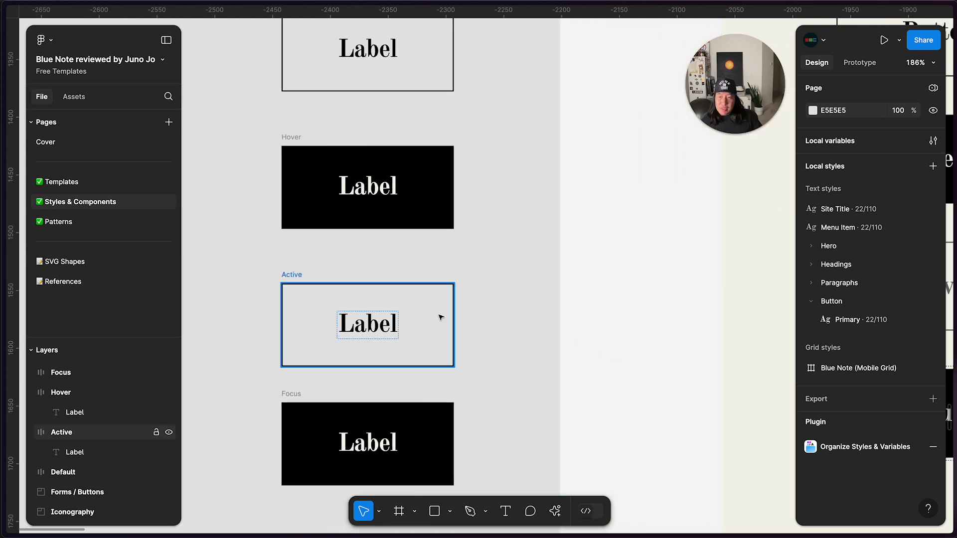
scroll(431, 342, "down", 3)
scroll(430, 340, "right", 3)
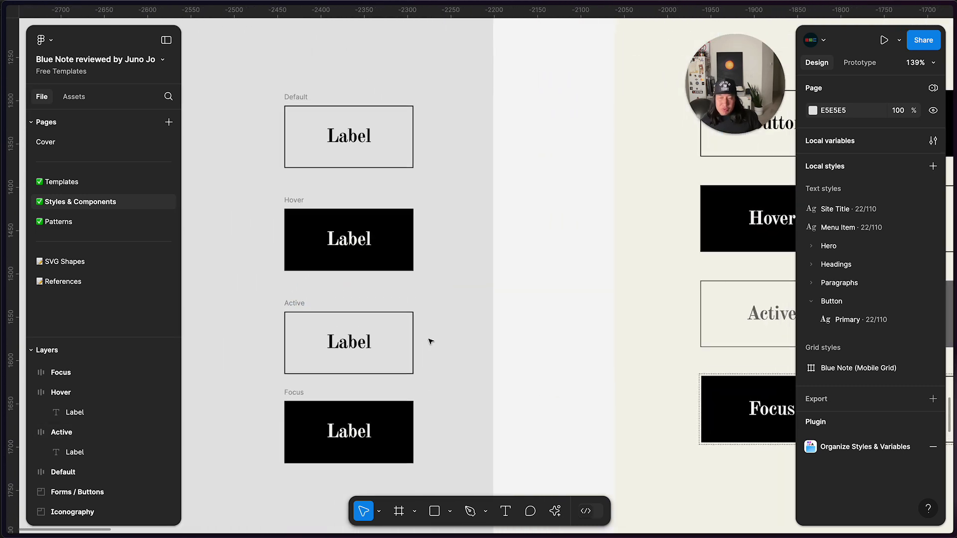
Inspect the fill color of the Active State sample's text and clear the selection
left_click(770, 319)
left_click(813, 472)
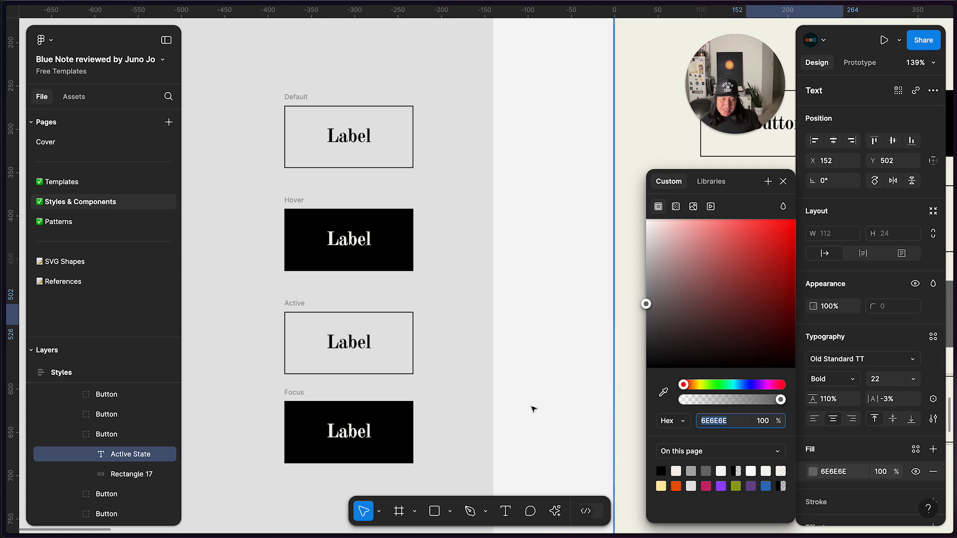
left_click(500, 403)
left_click(459, 367)
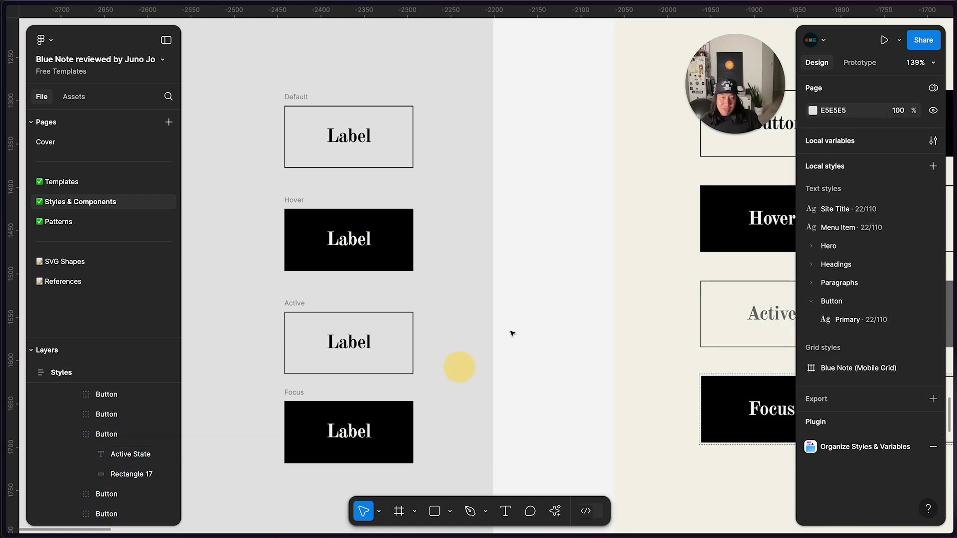
Duplicate the Hover group under Button/Primary in the Forms variables and rename the copy as Active
left_click(933, 140)
left_click(96, 154)
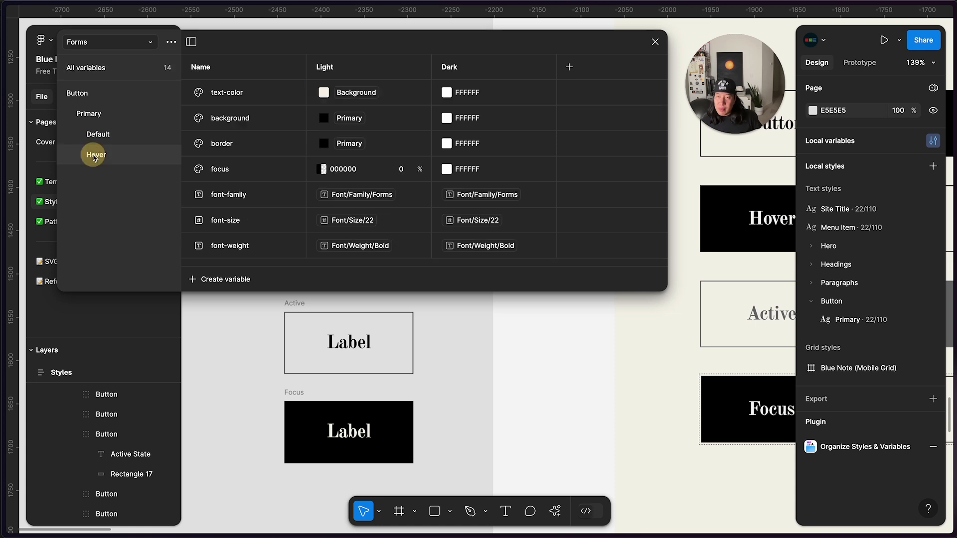
right_click(96, 155)
left_click(112, 177)
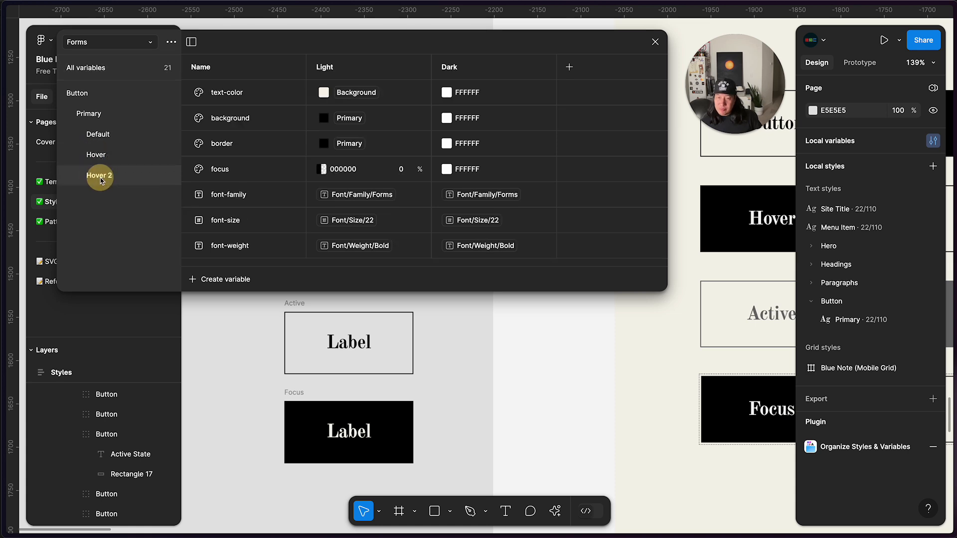
double_click(98, 175)
type("Active")
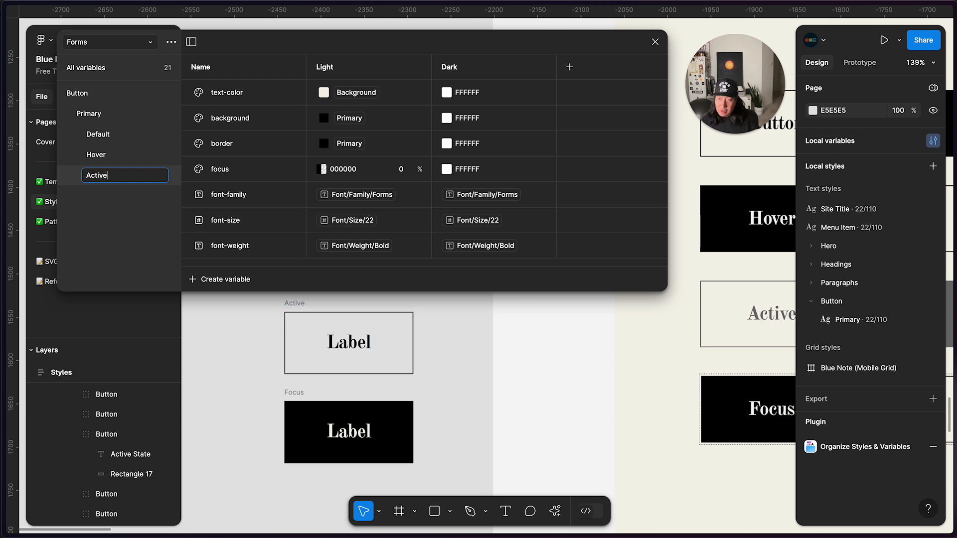
key("Return")
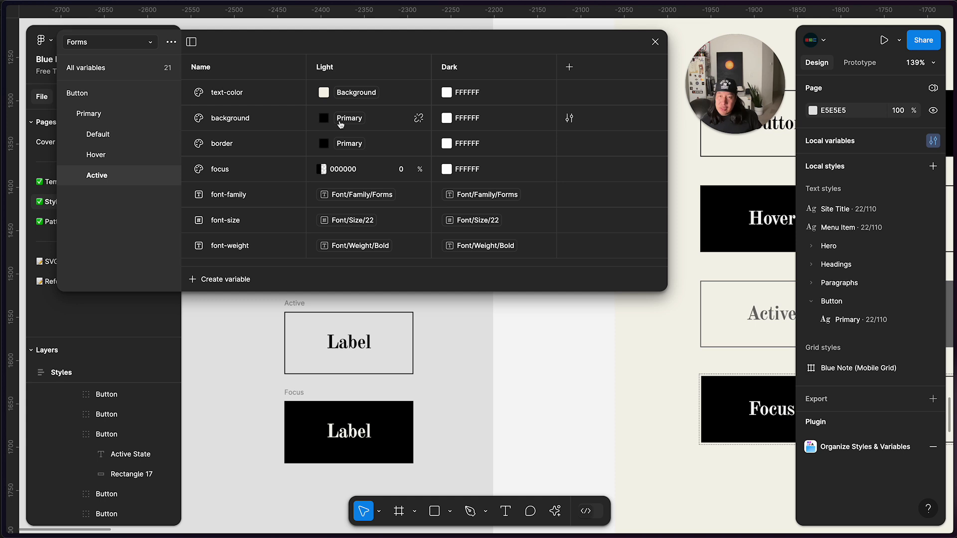
Link the Active group's Light text-color to Secondary and check that color's value in the Colors collection
left_click(325, 94)
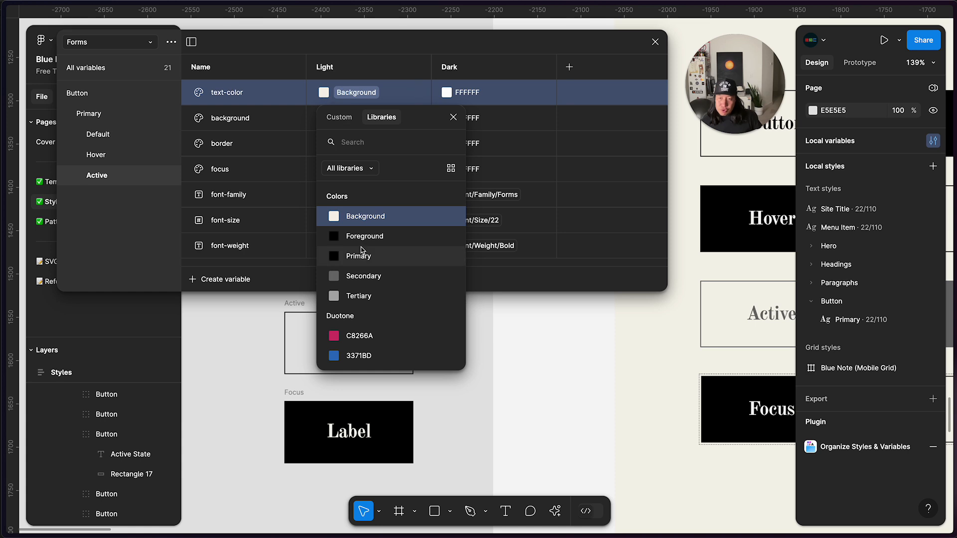
left_click(374, 276)
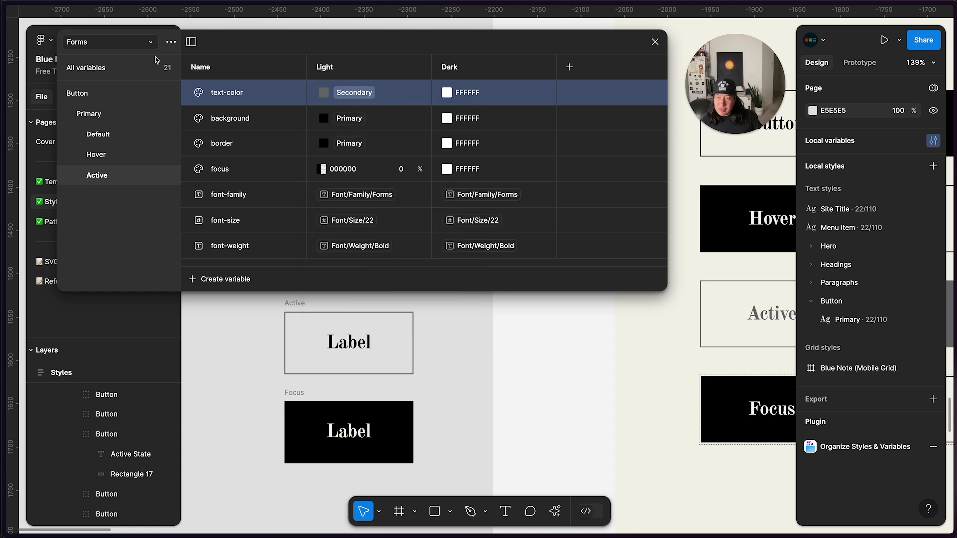
left_click(133, 41)
left_click(102, 85)
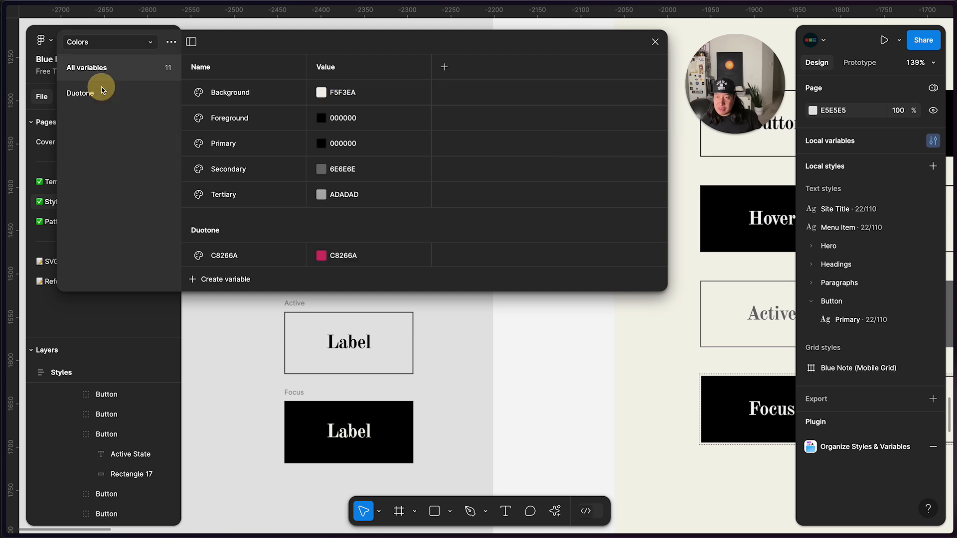
left_click(146, 43)
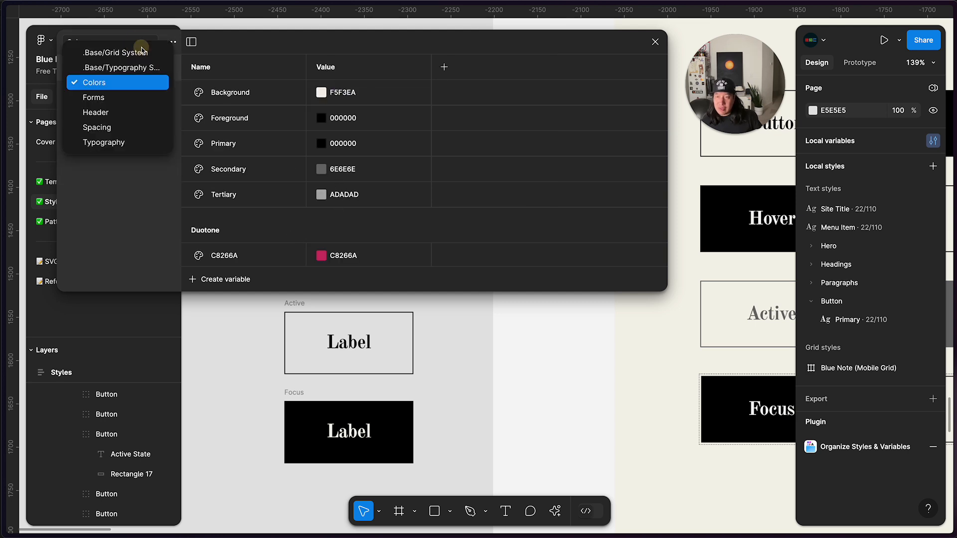
left_click(118, 102)
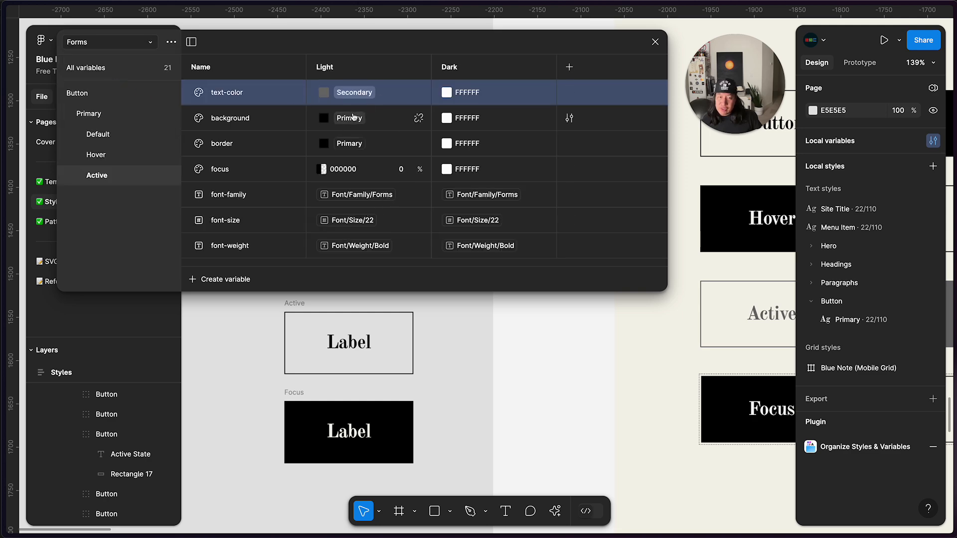
Detach the Active group's Light background from its color variable and set its opacity to 0%
scroll(596, 373, "right", 9)
scroll(596, 373, "left", 10)
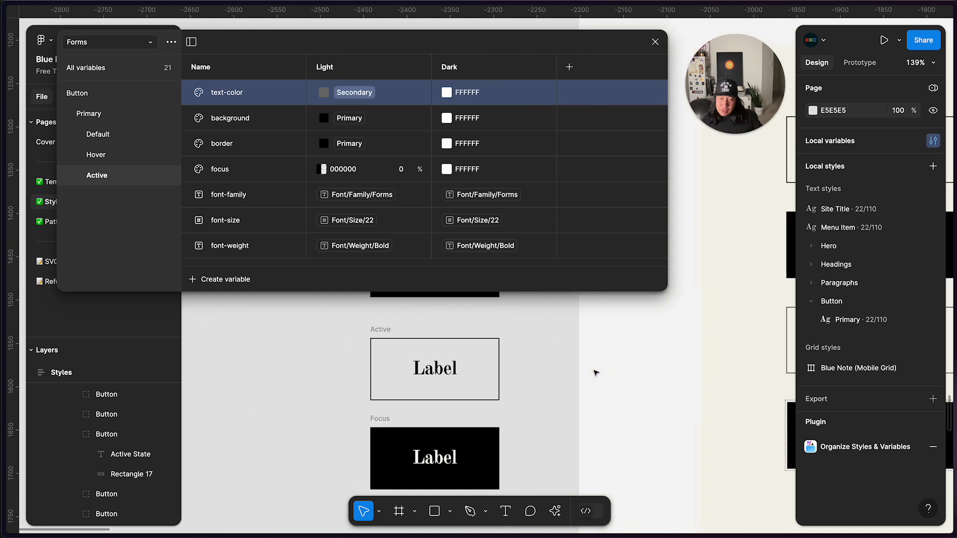
scroll(596, 373, "right", 4)
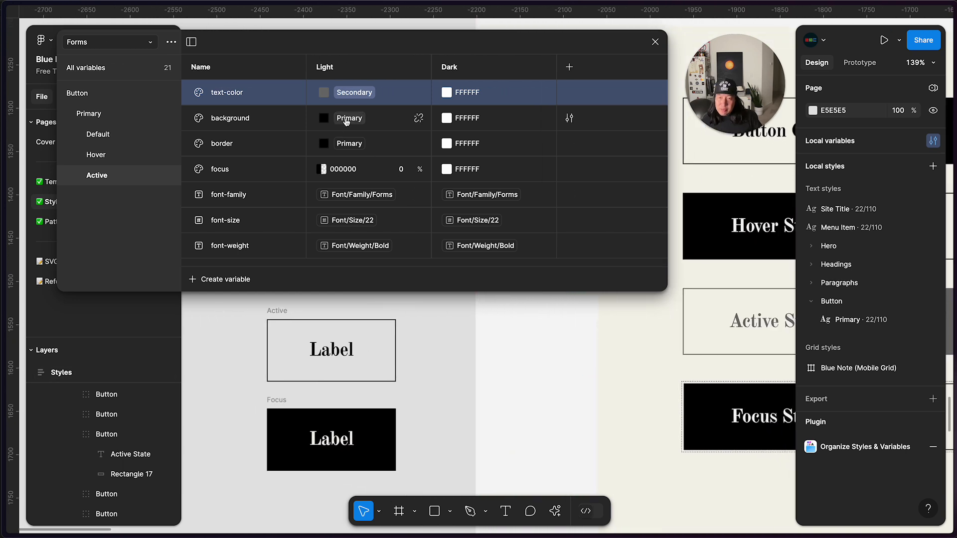
left_click(353, 122)
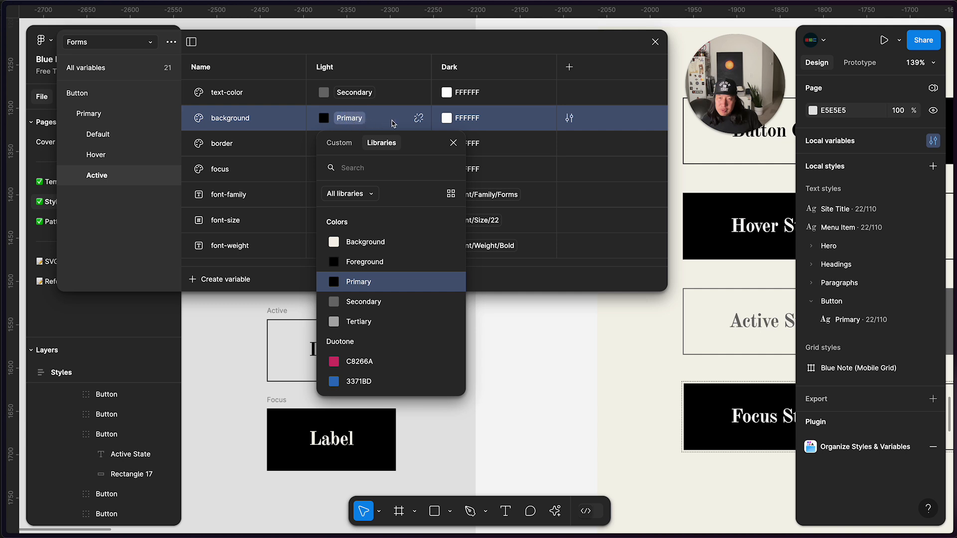
left_click(416, 130)
left_click(418, 118)
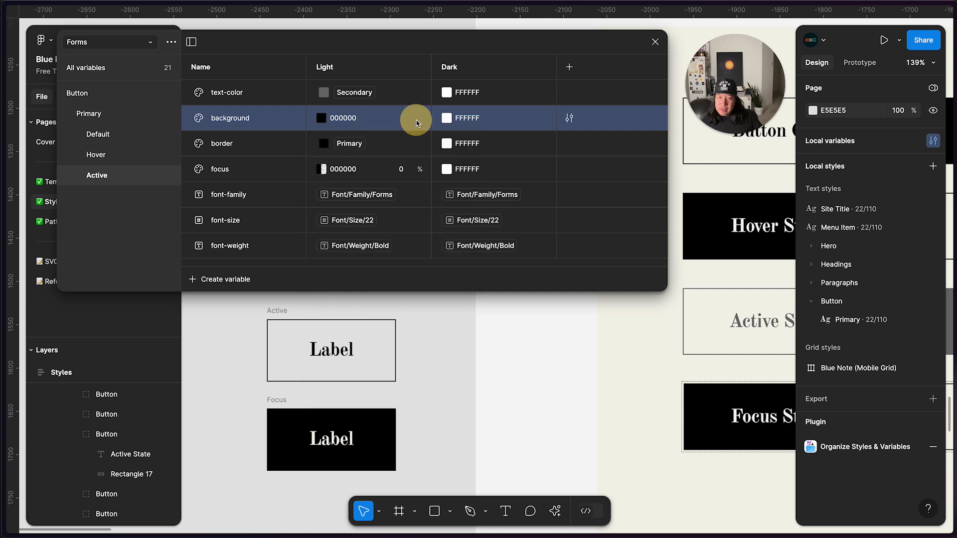
left_click(321, 119)
left_click(443, 351)
key("super+a")
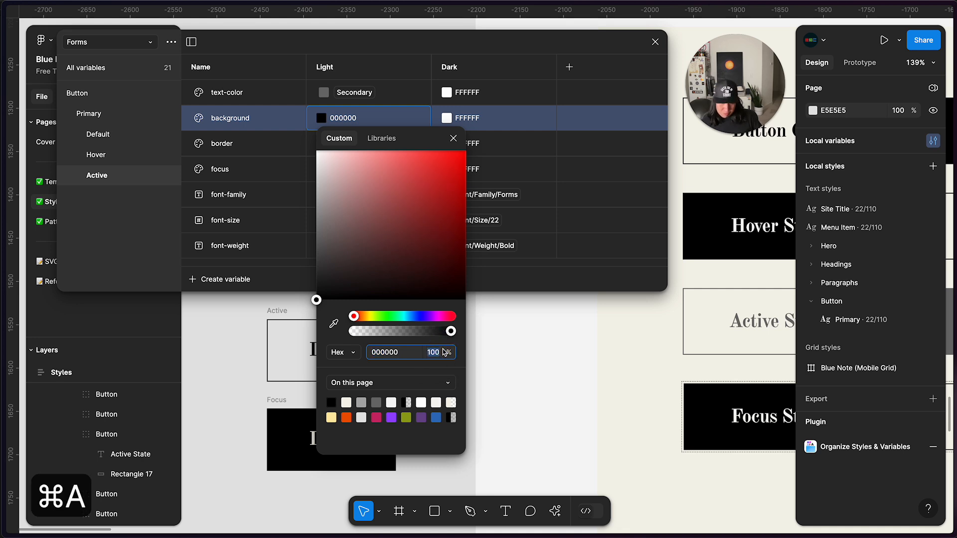
type("0")
left_click(274, 192)
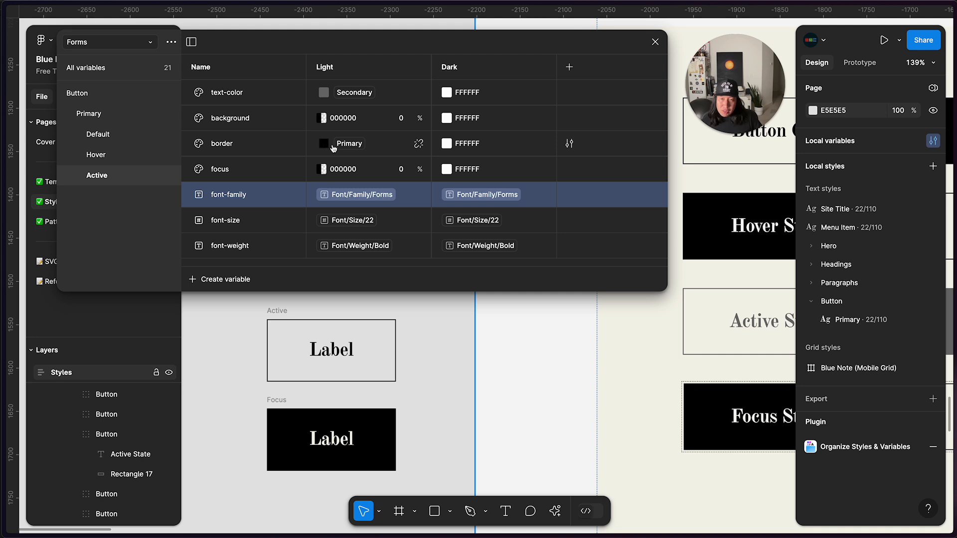
Link the Active group's Light border to the Secondary color variable
left_click(341, 144)
left_click(360, 325)
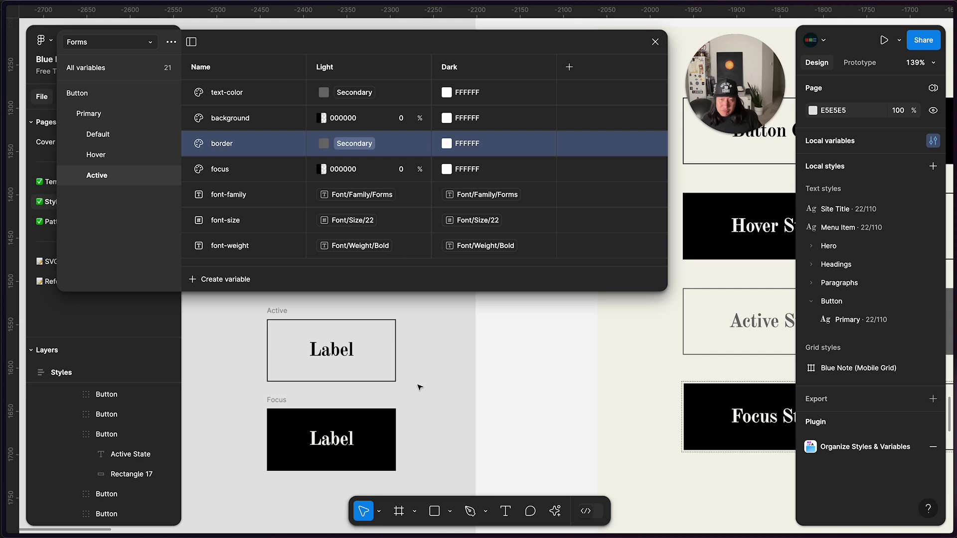
scroll(417, 387, "right", 2)
scroll(418, 386, "up", 5)
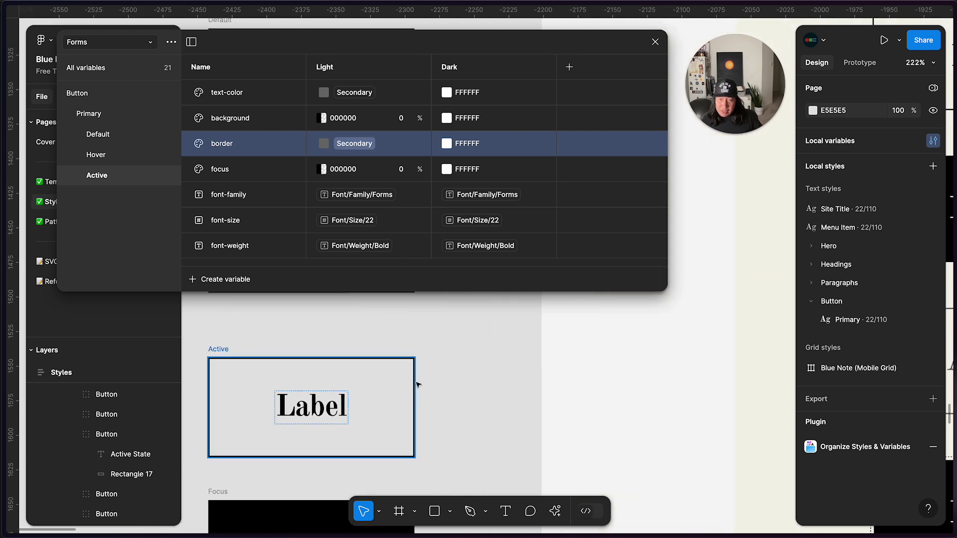
scroll(418, 385, "down", 3)
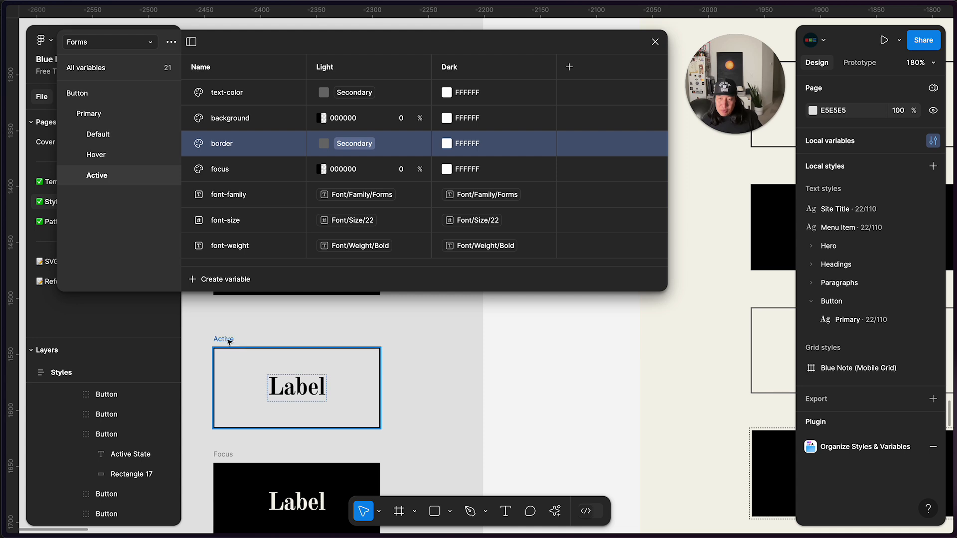
Link the Active button frame's fill to the background variable in Button/Primary/Active
left_click(228, 340)
scroll(864, 384, "down", 2)
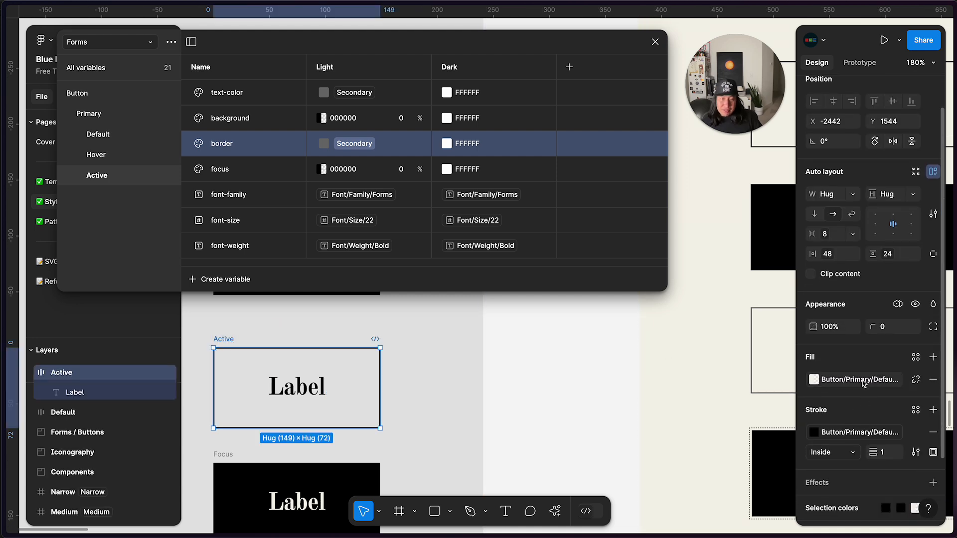
left_click(863, 380)
scroll(738, 464, "down", 4)
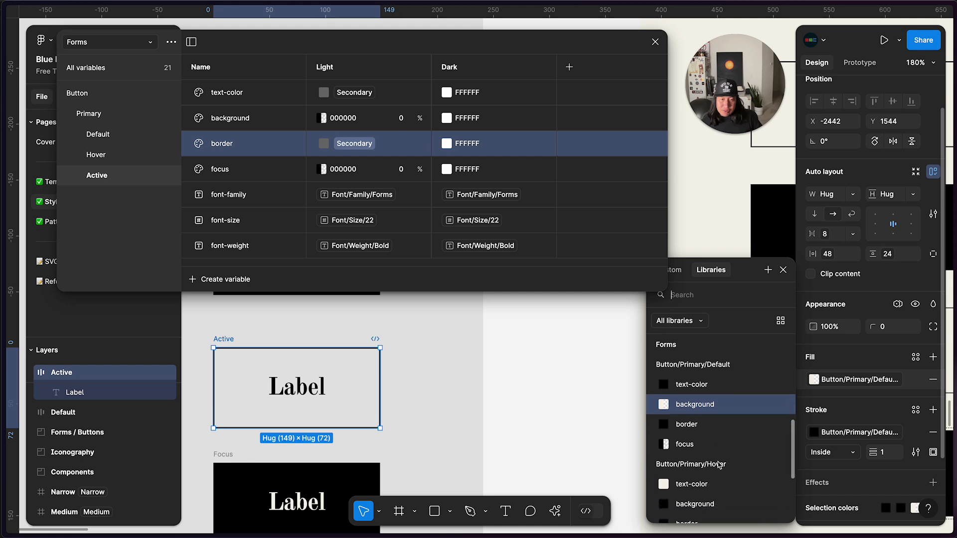
scroll(745, 474, "down", 2)
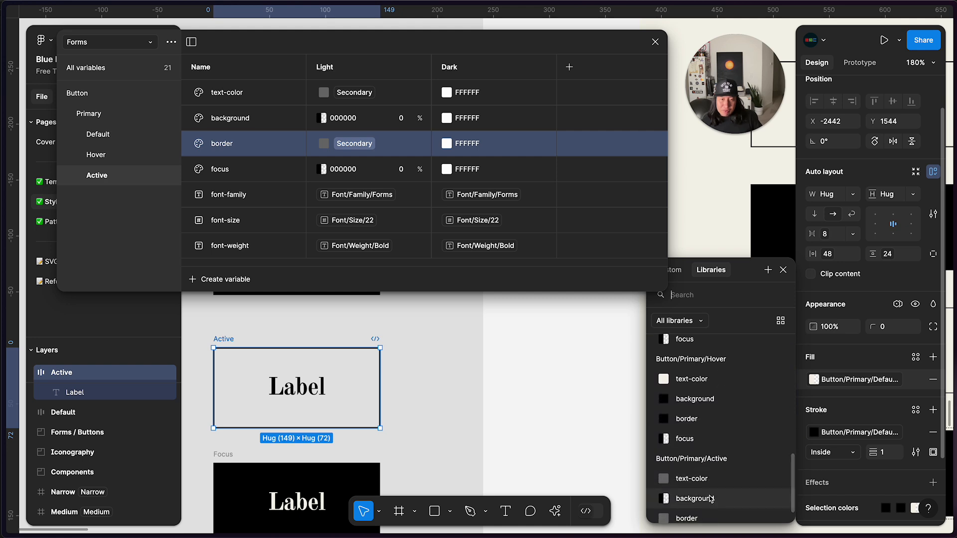
left_click(710, 498)
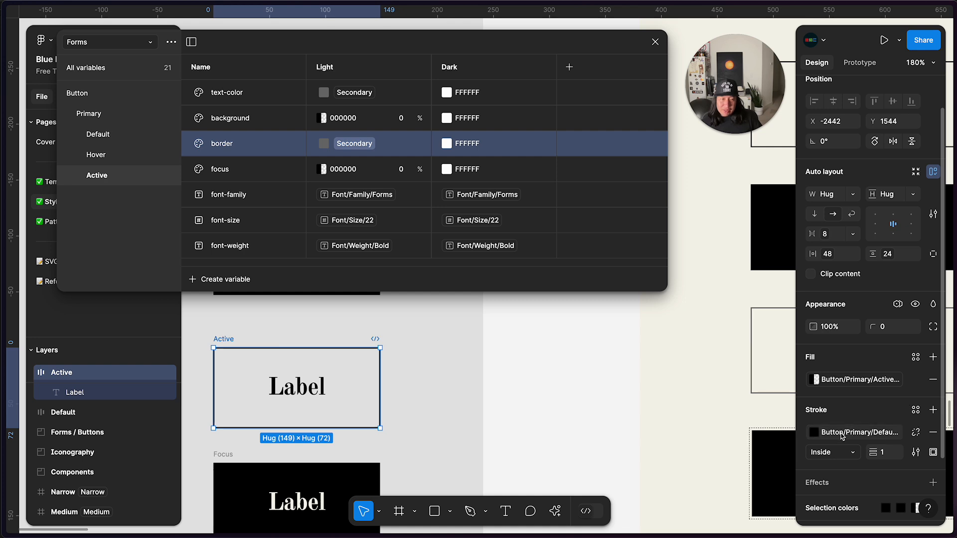
Link the Active button's stroke to the border variable in Button/Primary/Active
scroll(815, 496, "down", 3)
left_click(804, 438)
scroll(867, 464, "down", 2)
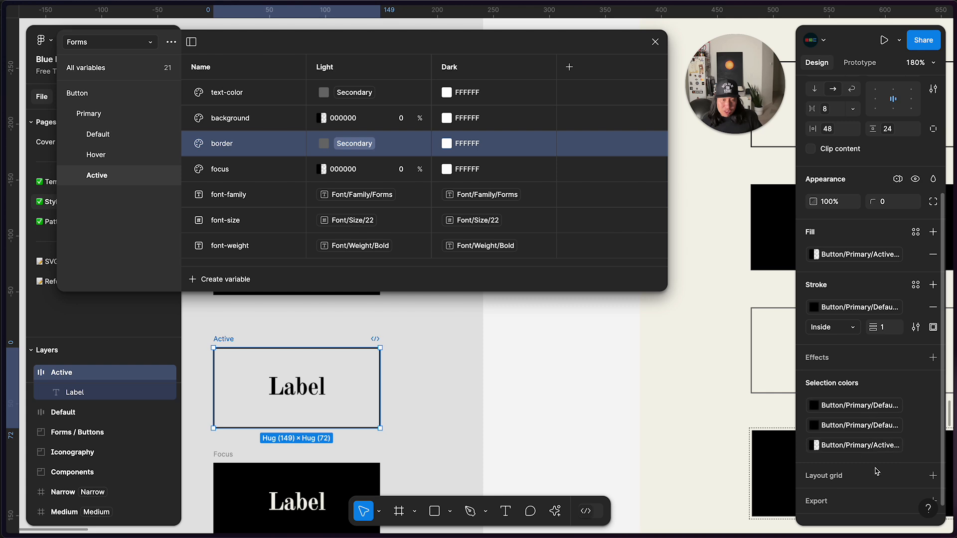
left_click(879, 430)
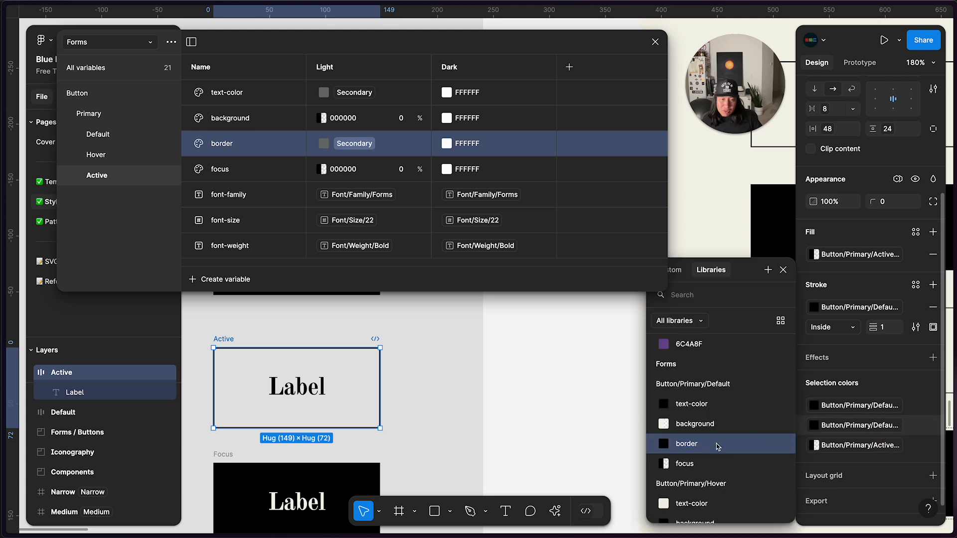
scroll(711, 442, "down", 6)
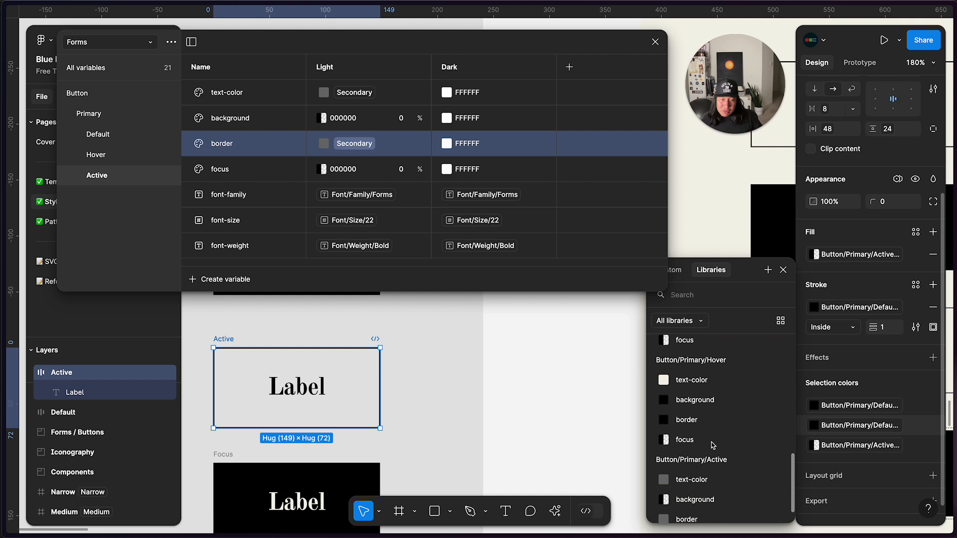
left_click(708, 488)
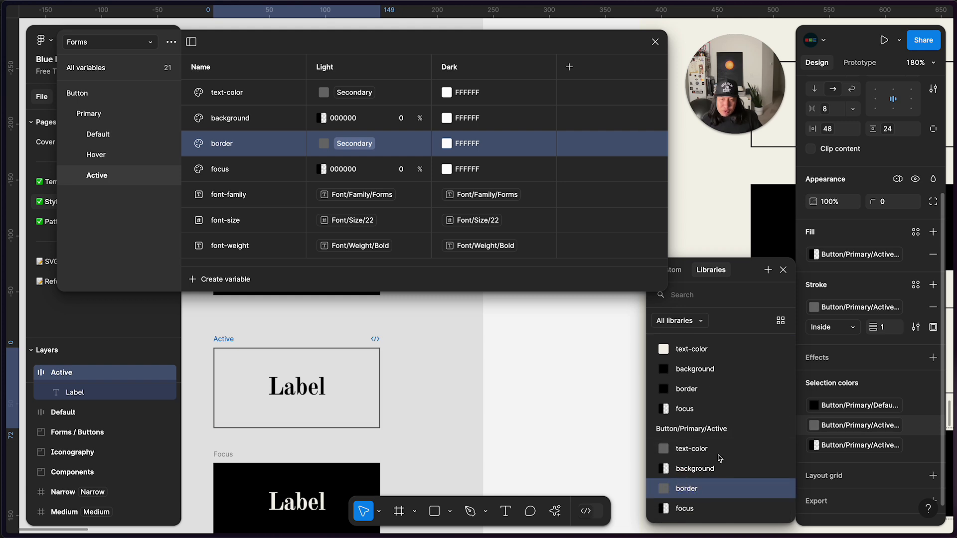
Link the Active button's label color to the text-color variable in Button/Primary/Active
left_click(833, 411)
scroll(697, 486, "down", 7)
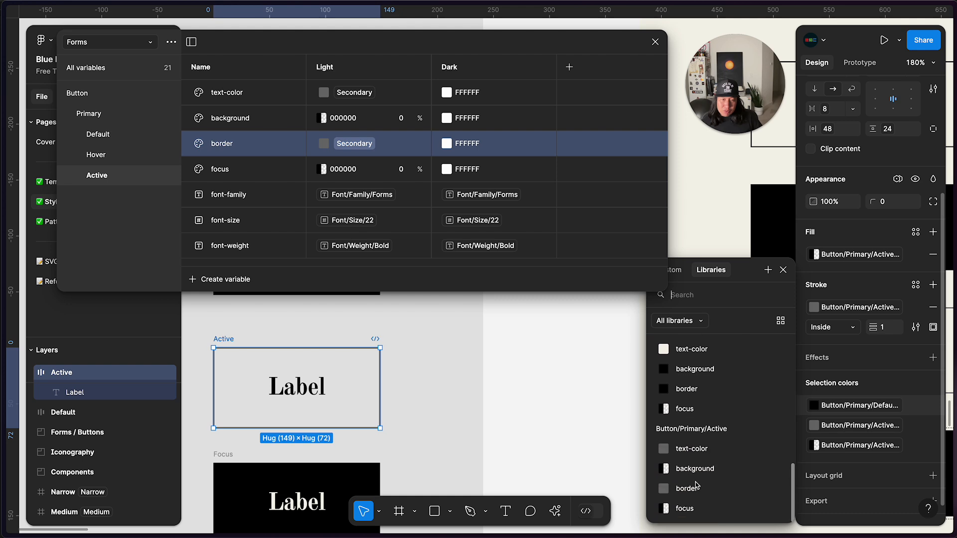
left_click(698, 448)
left_click(435, 417)
scroll(436, 416, "down", 5)
scroll(435, 417, "up", 2)
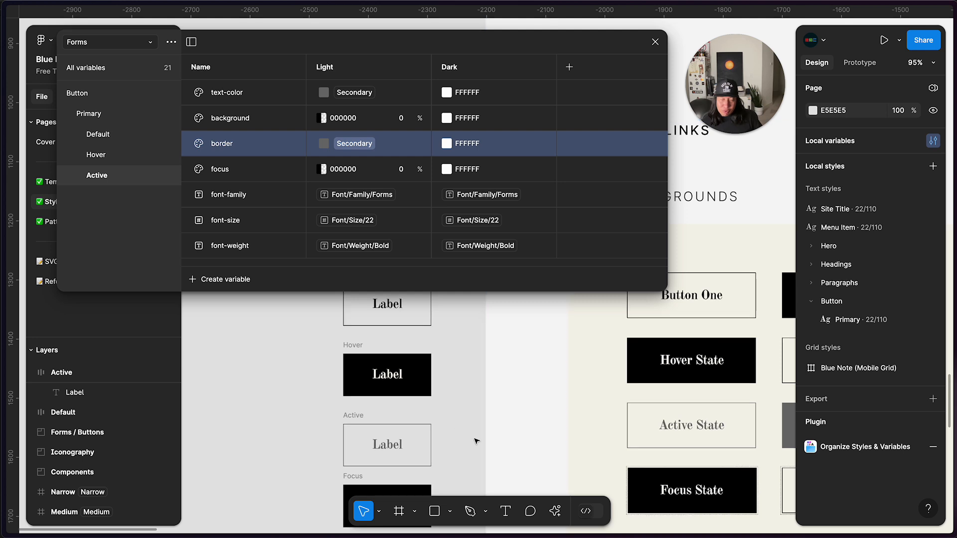
scroll(475, 440, "down", 2)
scroll(476, 441, "up", 5)
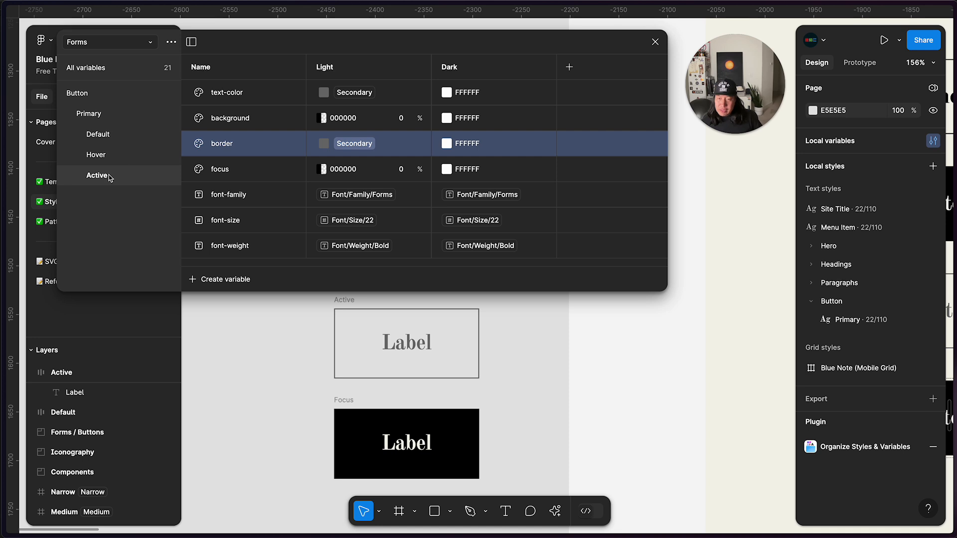
scroll(353, 380, "right", 3)
scroll(353, 380, "left", 2)
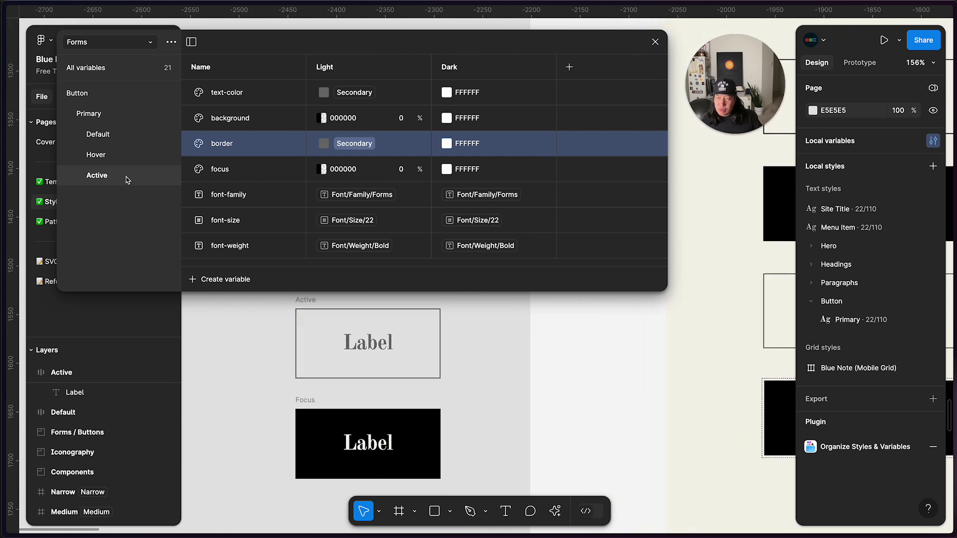
left_click(113, 142)
right_click(113, 142)
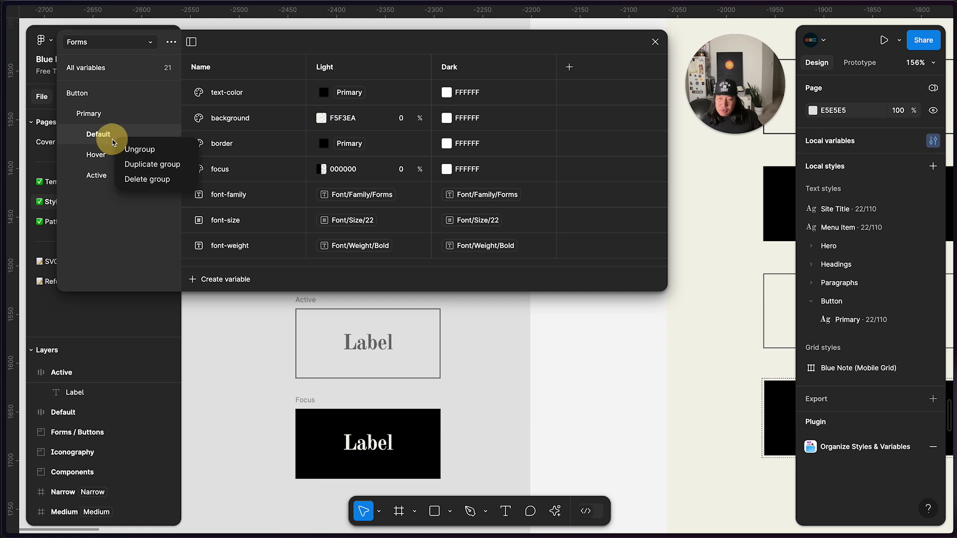
left_click(143, 164)
double_click(103, 193)
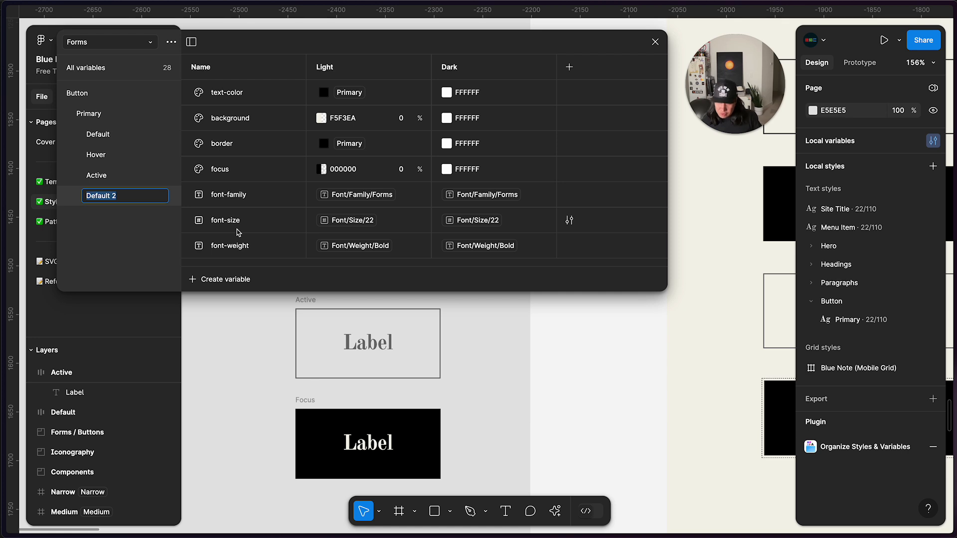
type("Focus")
key("Return")
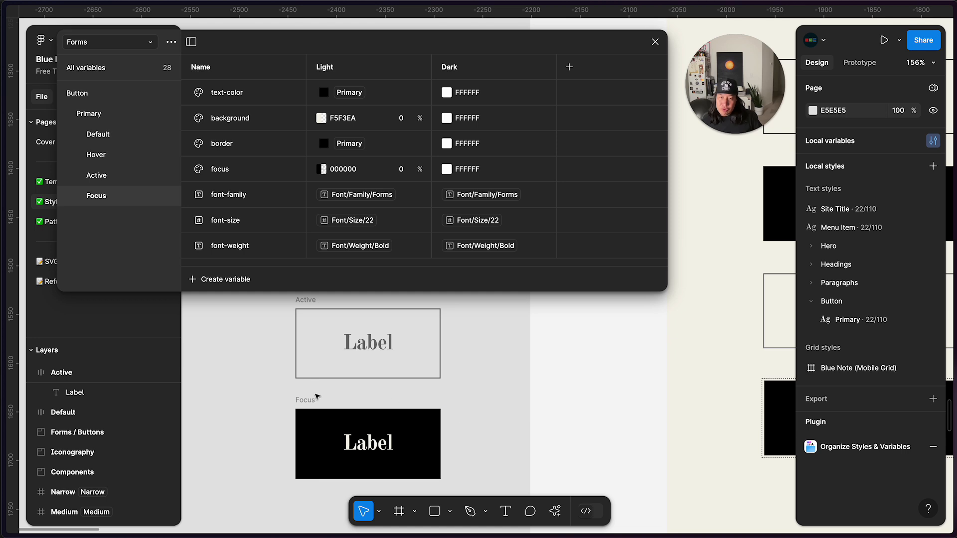
scroll(487, 409, "up", 5)
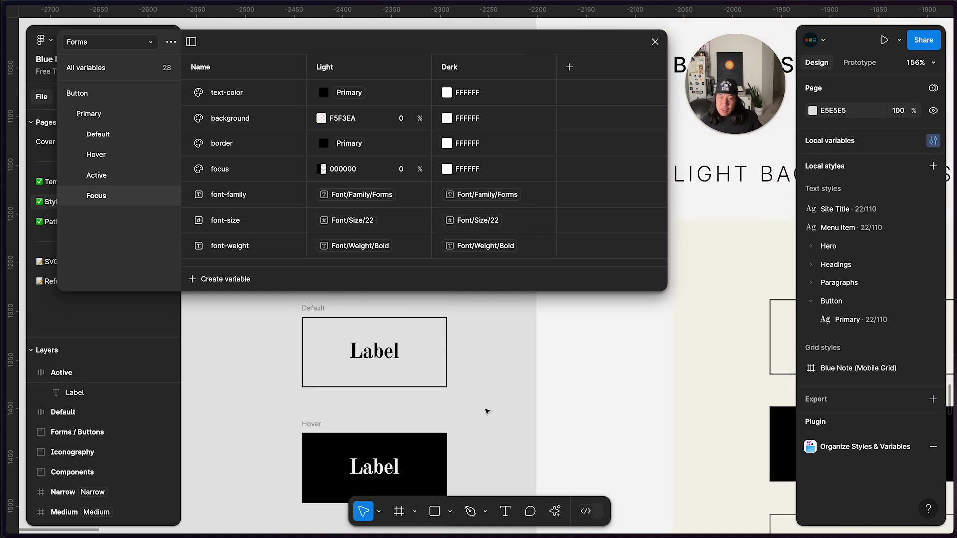
scroll(487, 411, "right", 5)
scroll(488, 412, "left", 2)
scroll(487, 412, "down", 1)
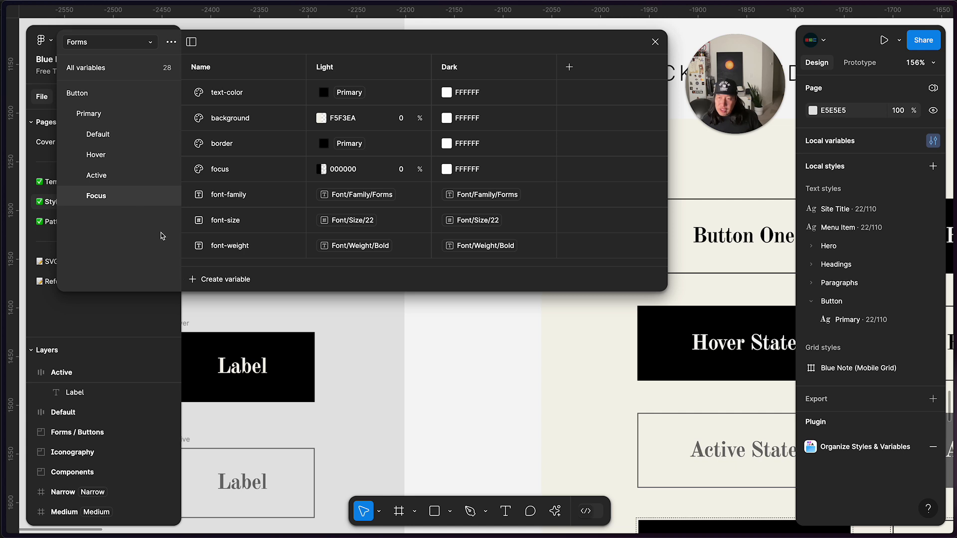
right_click(119, 203)
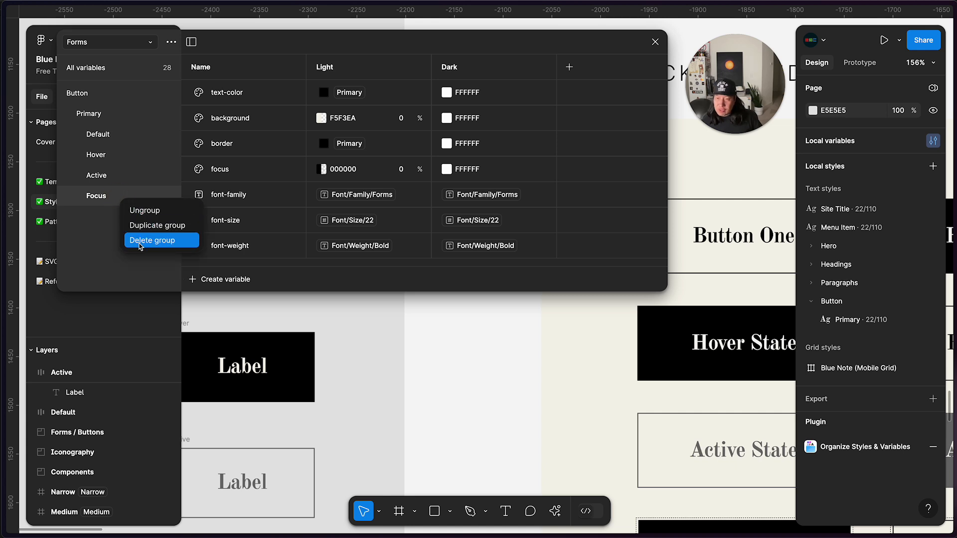
left_click(140, 241)
Duplicate the Hover group under Button/Primary in the Forms variables and rename the copy as Focus
left_click(95, 155)
right_click(91, 156)
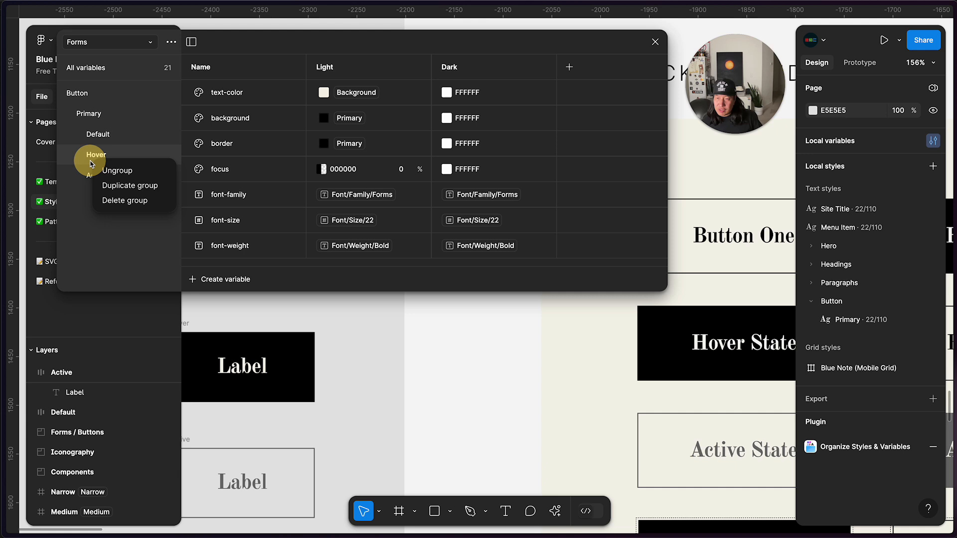
left_click(112, 188)
double_click(102, 194)
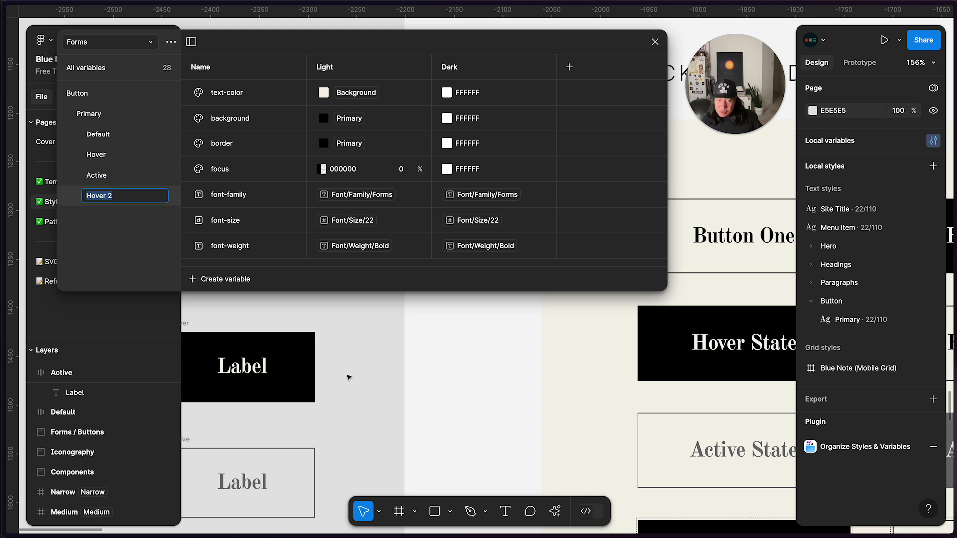
scroll(347, 377, "down", 2)
scroll(347, 377, "left", 3)
type("F")
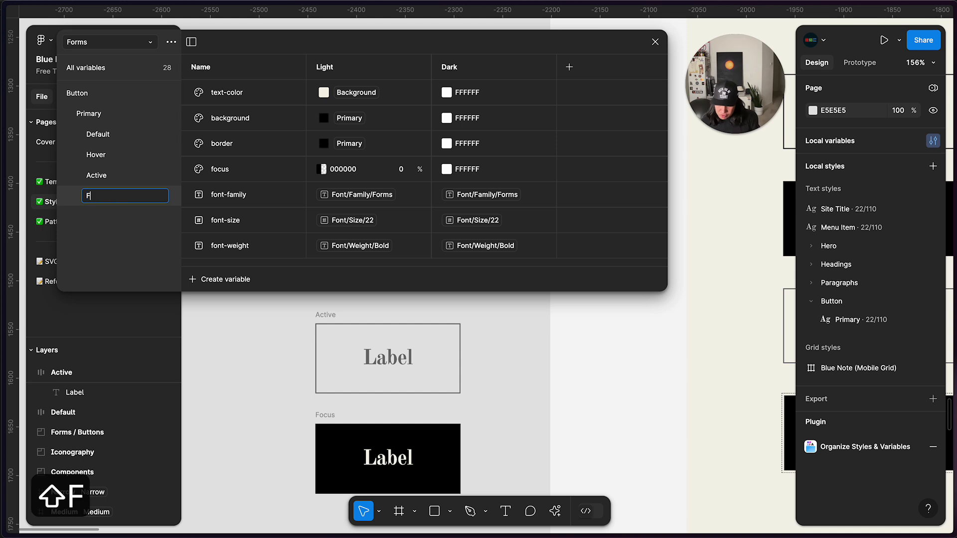
type("ocus")
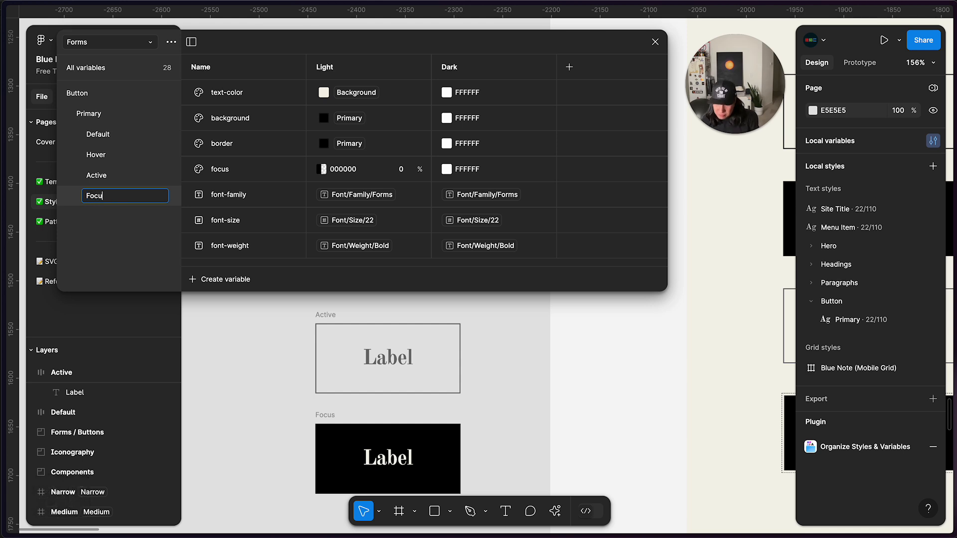
key("Return")
Link the Focus button frame's stroke color to the border variable in Button/Primary/Focus
scroll(393, 397, "right", 2)
scroll(406, 363, "up", 1)
scroll(307, 384, "down", 2)
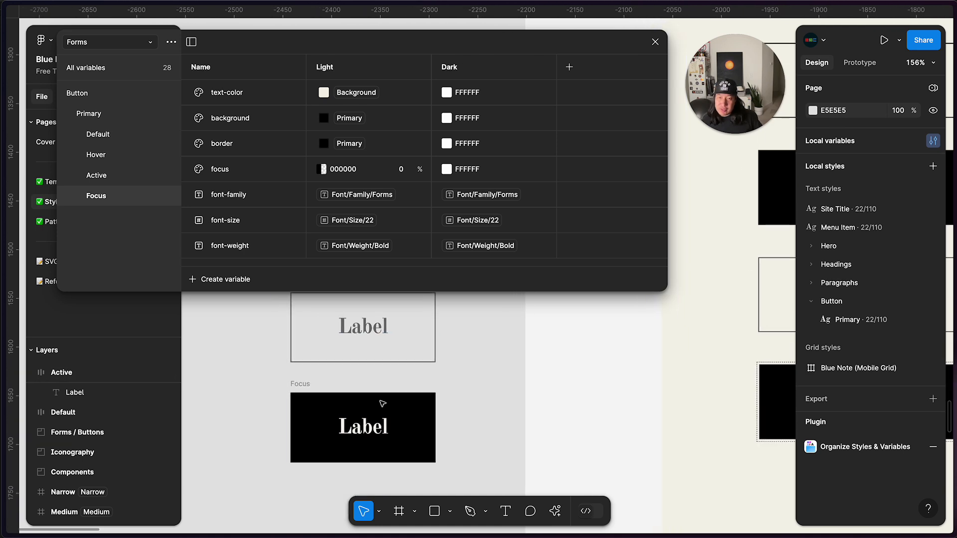
left_click(303, 383)
scroll(827, 421, "down", 3)
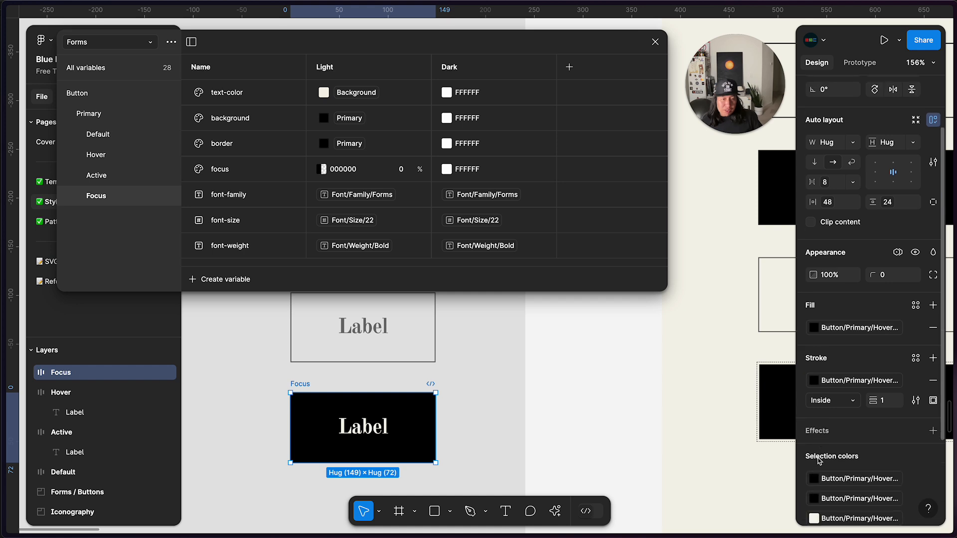
left_click(865, 437)
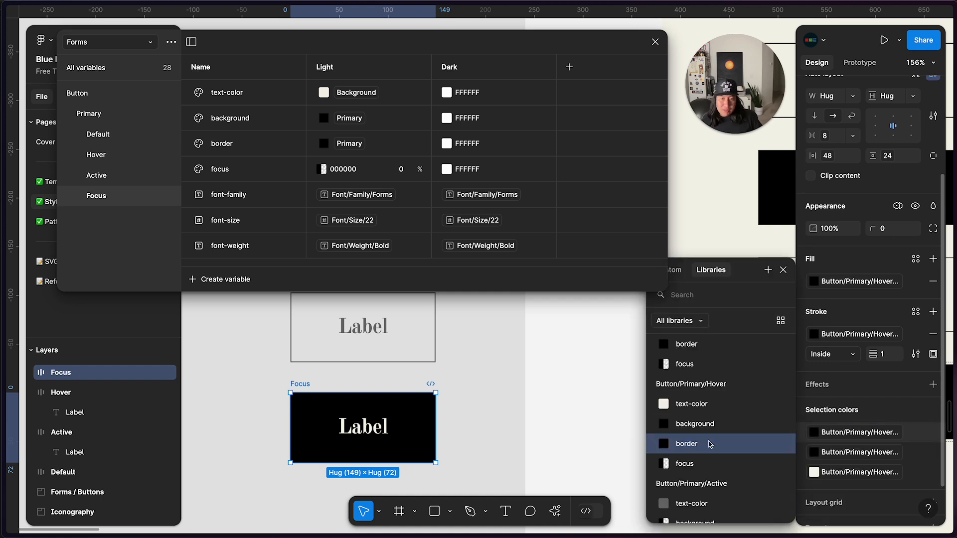
scroll(736, 456, "down", 3)
scroll(736, 459, "down", 1)
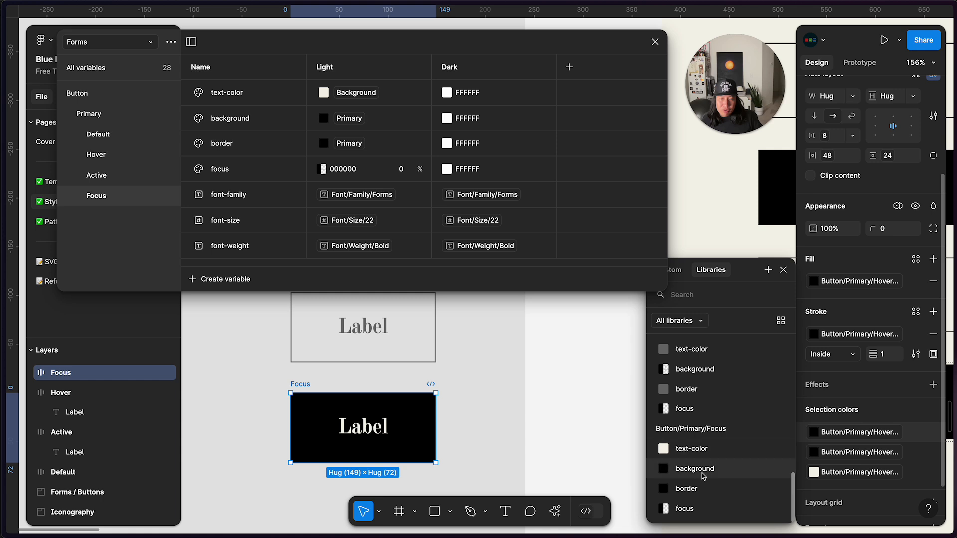
left_click(695, 488)
Link the Focus button's fill to the Button/Primary/Focus background variable and its label color to that group's text-color
left_click(879, 453)
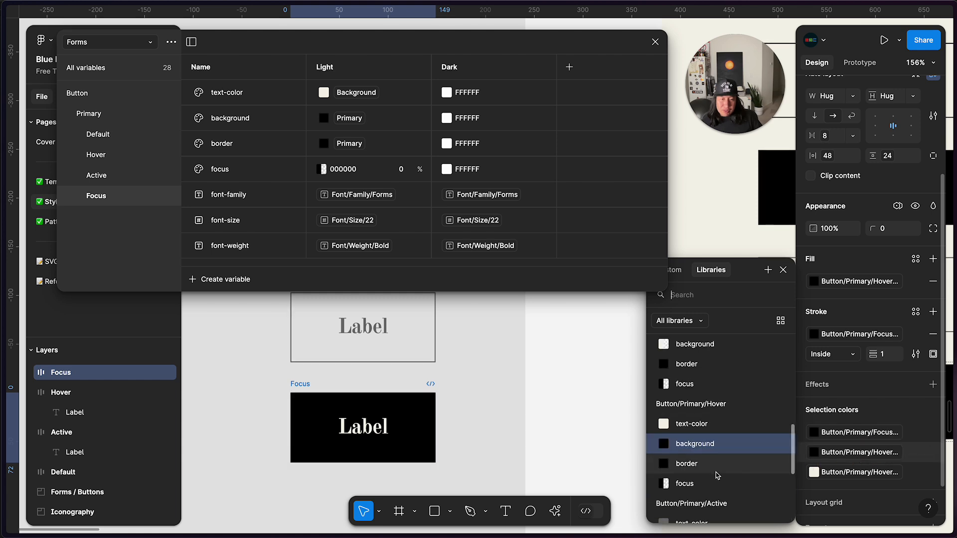
scroll(738, 493, "down", 2)
left_click(711, 469)
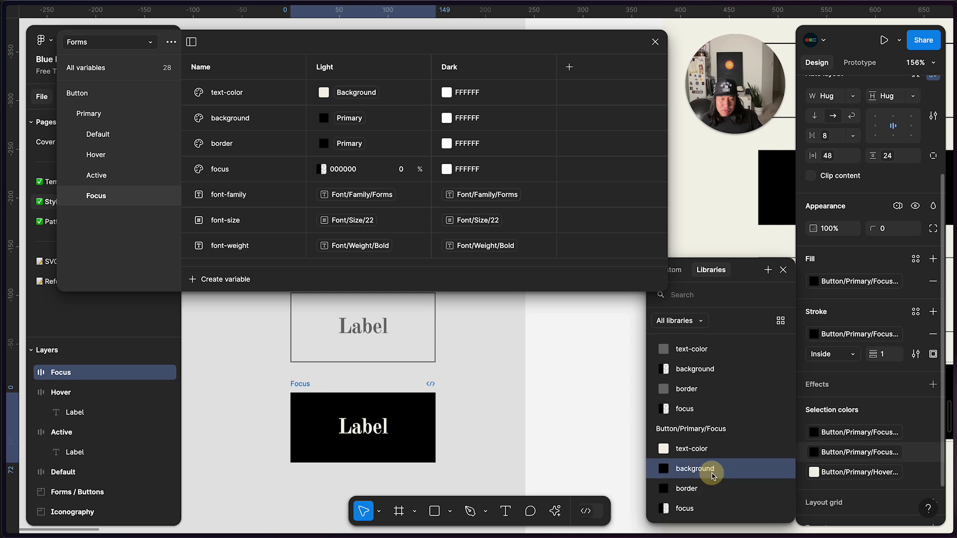
left_click(868, 477)
scroll(705, 452, "down", 5)
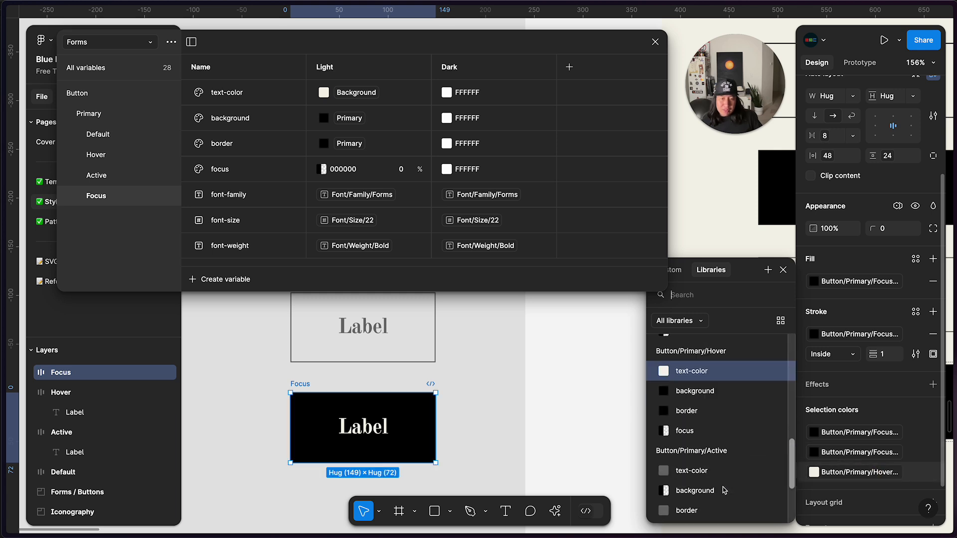
left_click(705, 451)
left_click(534, 438)
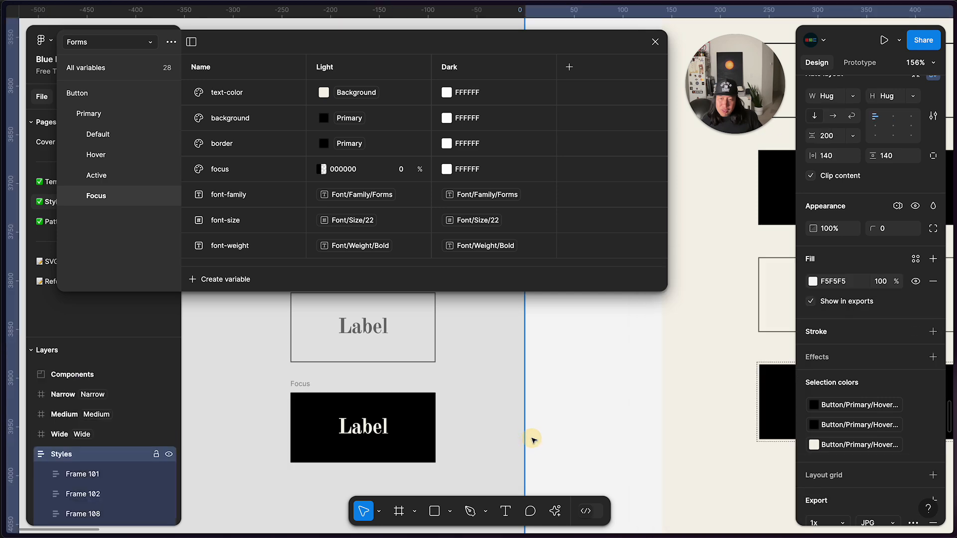
Examine the Focus button frame and its layer contents against the Focus State sample in the style guide
scroll(533, 438, "down", 3)
scroll(498, 429, "down", 3)
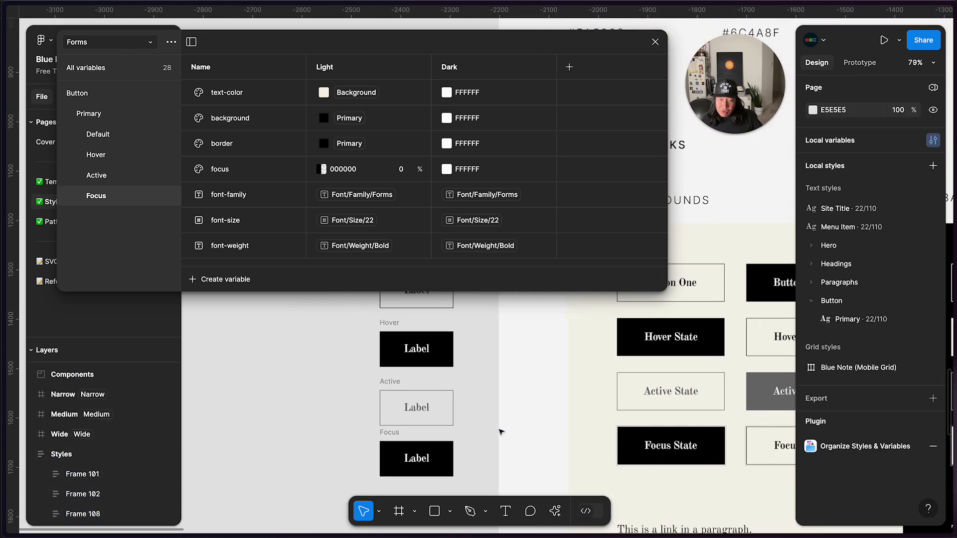
left_click(427, 437)
scroll(442, 411, "up", 4)
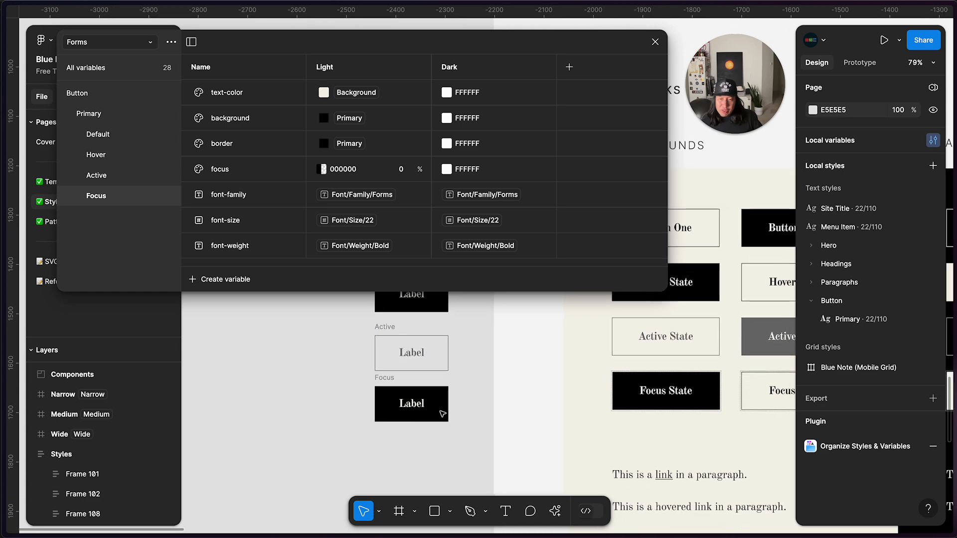
left_click(360, 366)
scroll(519, 369, "up", 5)
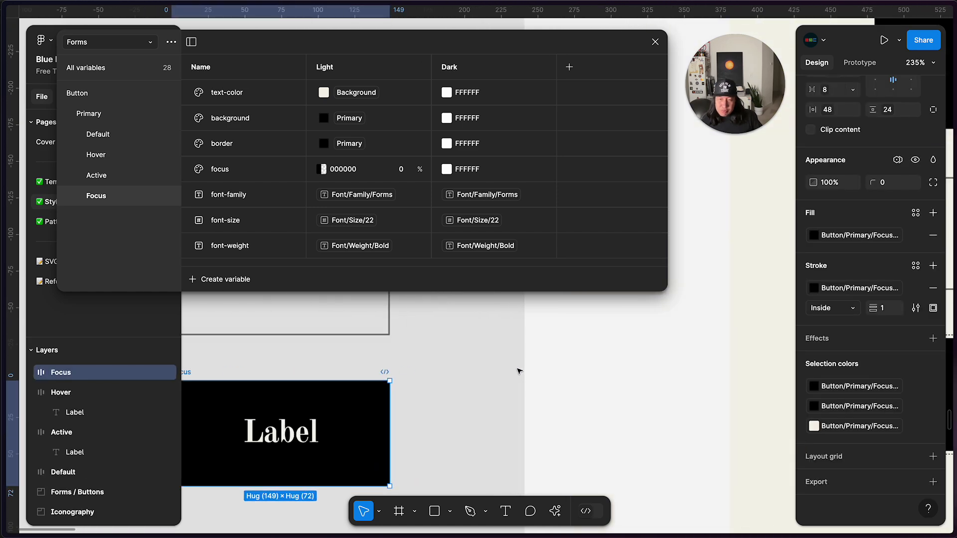
scroll(478, 397, "down", 5)
left_click(32, 373)
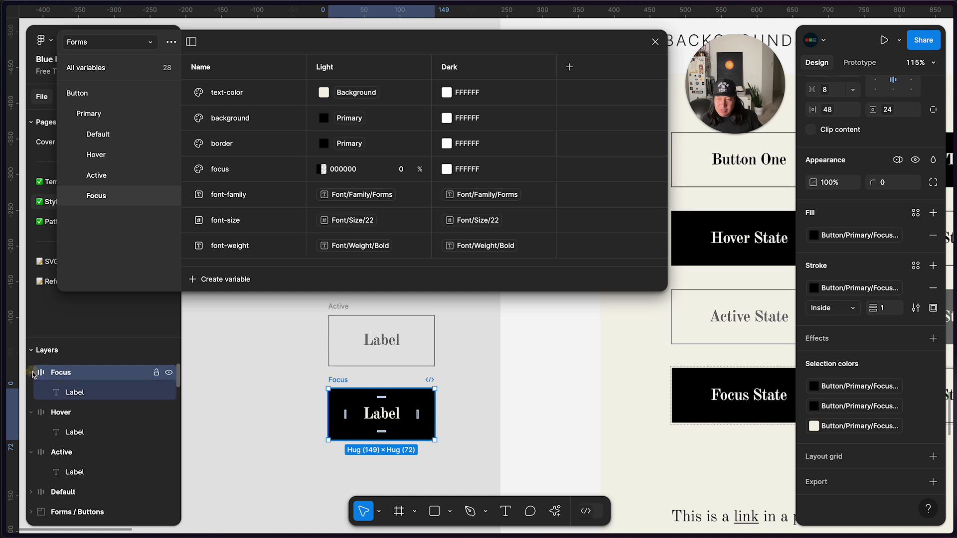
left_click(33, 372)
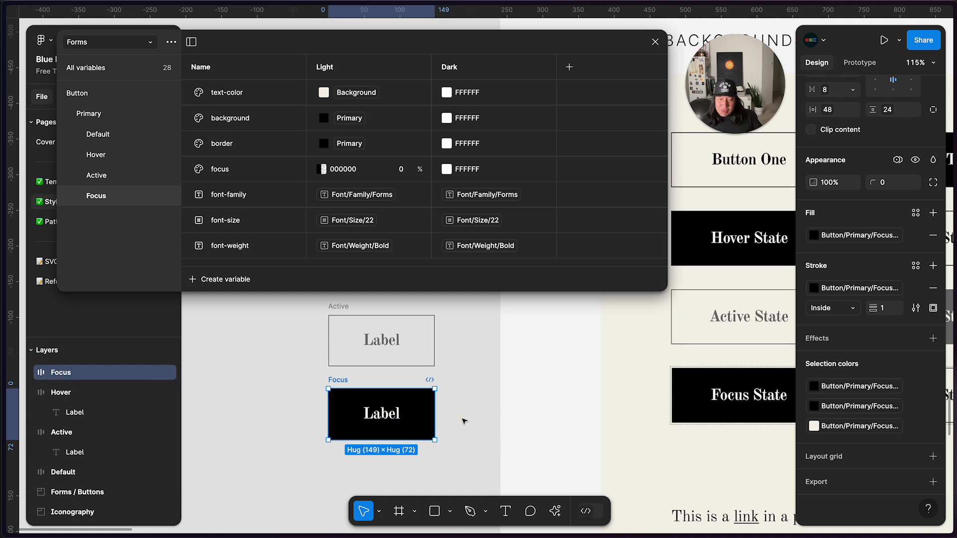
Copy the dashed outline rectangle surrounding the Focus State sample in the style guide
left_click(463, 421)
scroll(465, 418, "up", 5)
scroll(465, 419, "right", 5)
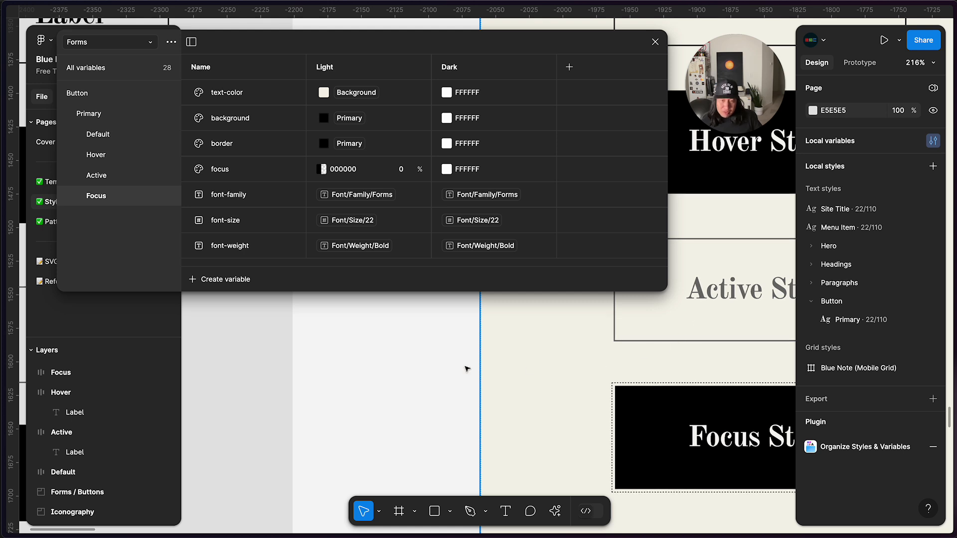
left_click(327, 380)
scroll(654, 423, "up", 5)
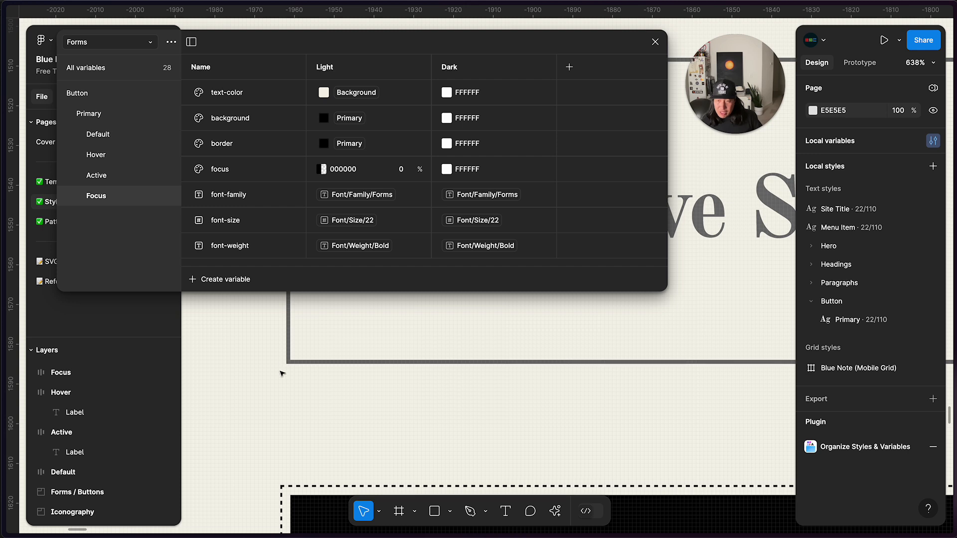
scroll(300, 377, "down", 10)
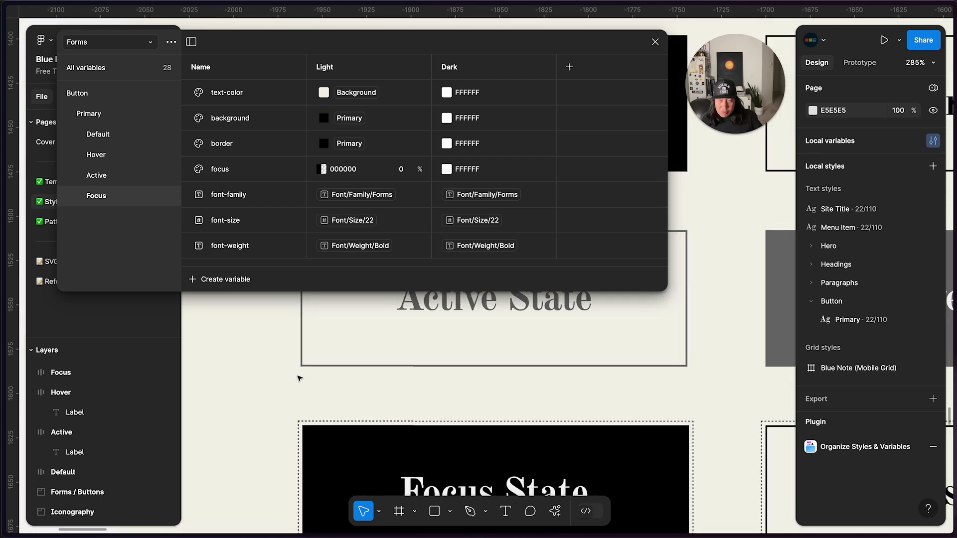
scroll(345, 413, "left", 3)
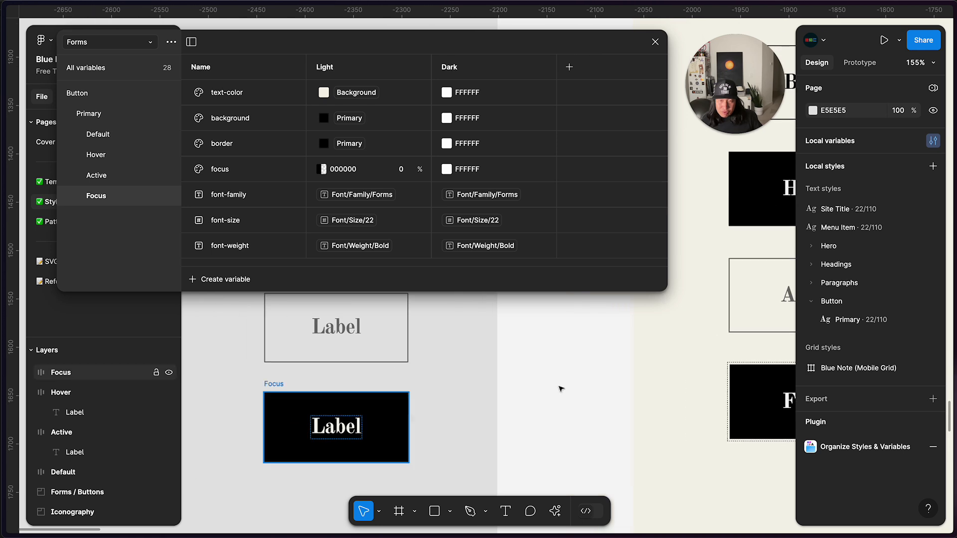
left_click(727, 377)
key("super+c")
Paste the copied outline rectangle and move it out of the Styles frame onto the canvas near the button frames
left_click(275, 385)
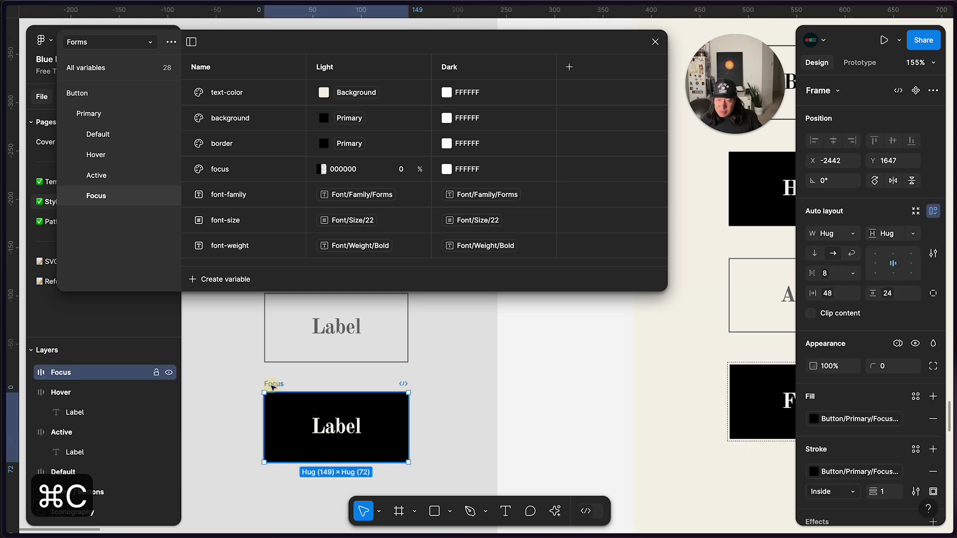
scroll(379, 438, "left", 5)
scroll(378, 438, "down", 3)
left_click(344, 439)
key("super+v")
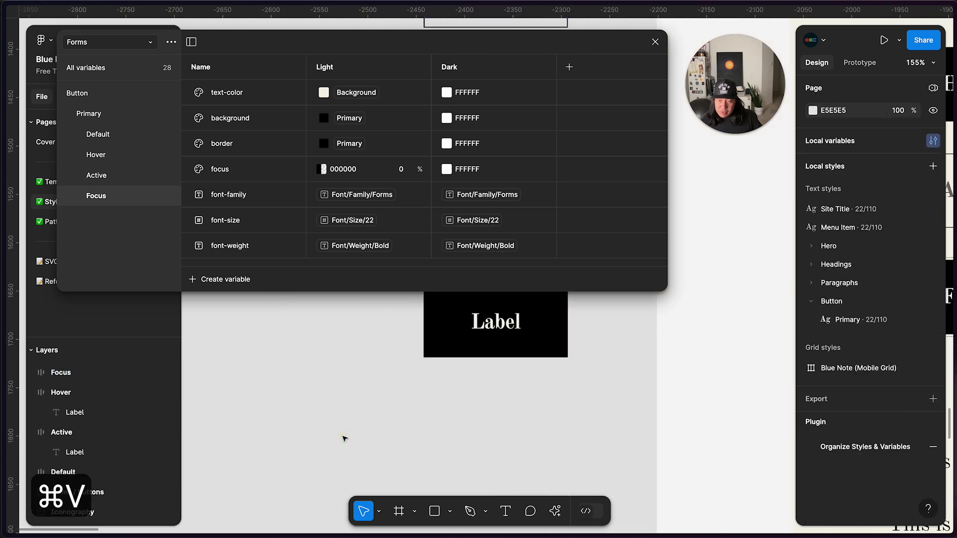
scroll(389, 342, "down", 5)
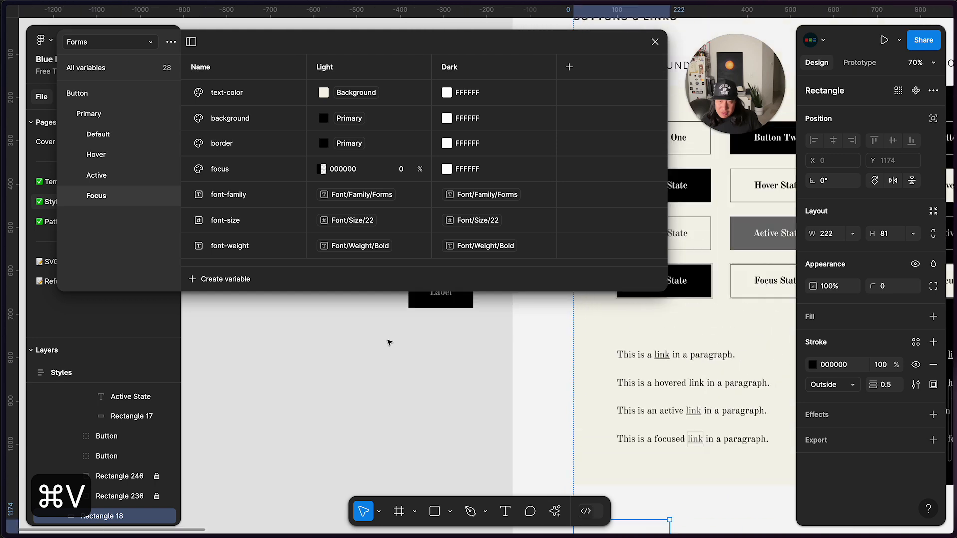
scroll(388, 342, "down", 3)
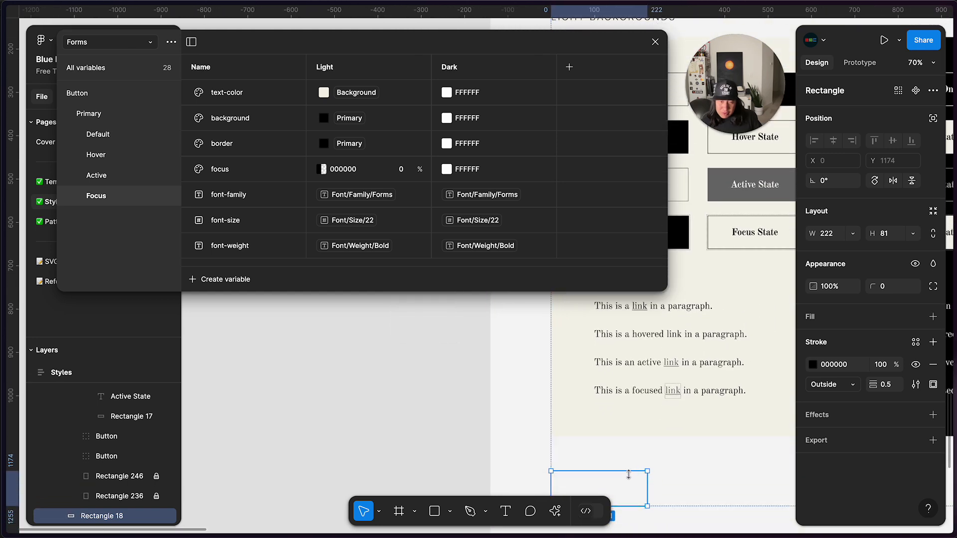
left_click_drag(647, 487, 692, 486)
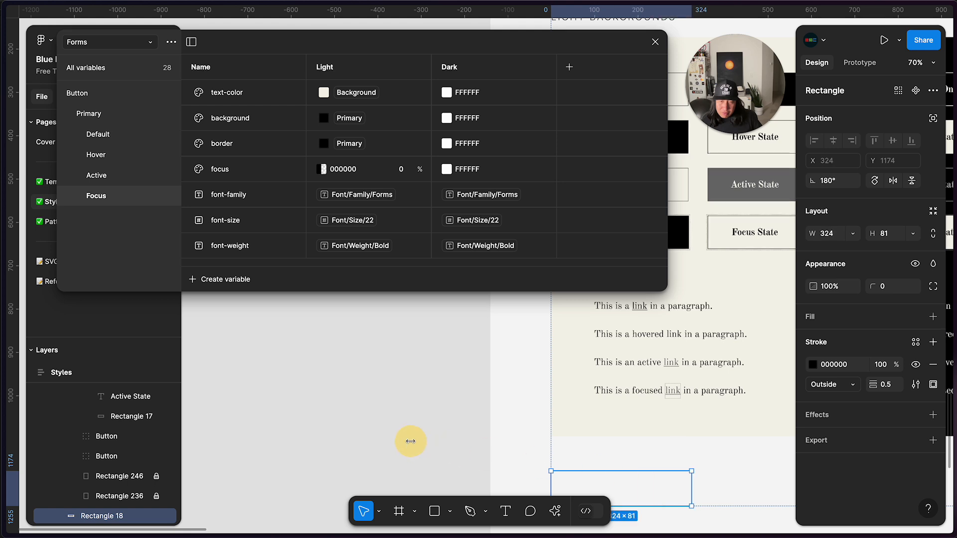
key("super+z")
key("super+x")
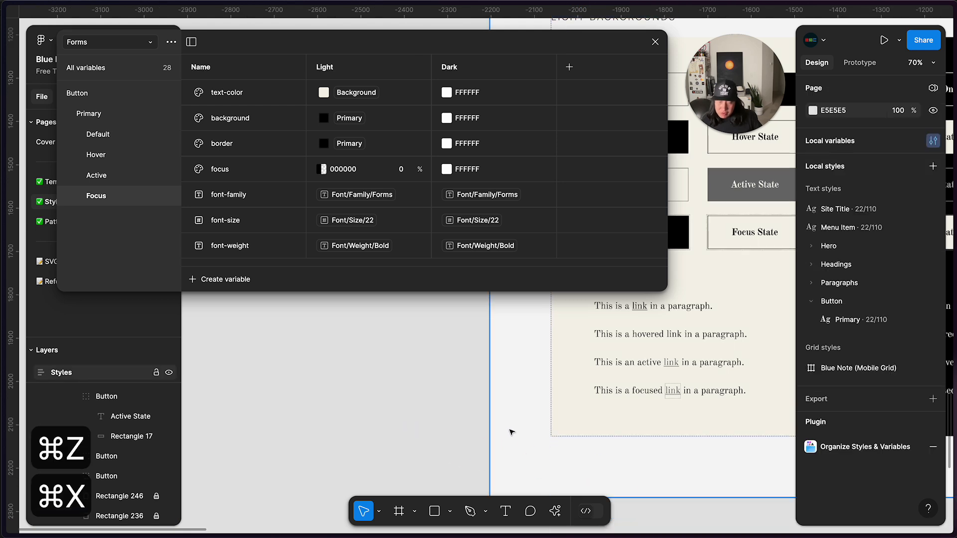
scroll(529, 438, "down", 5)
key("super+v")
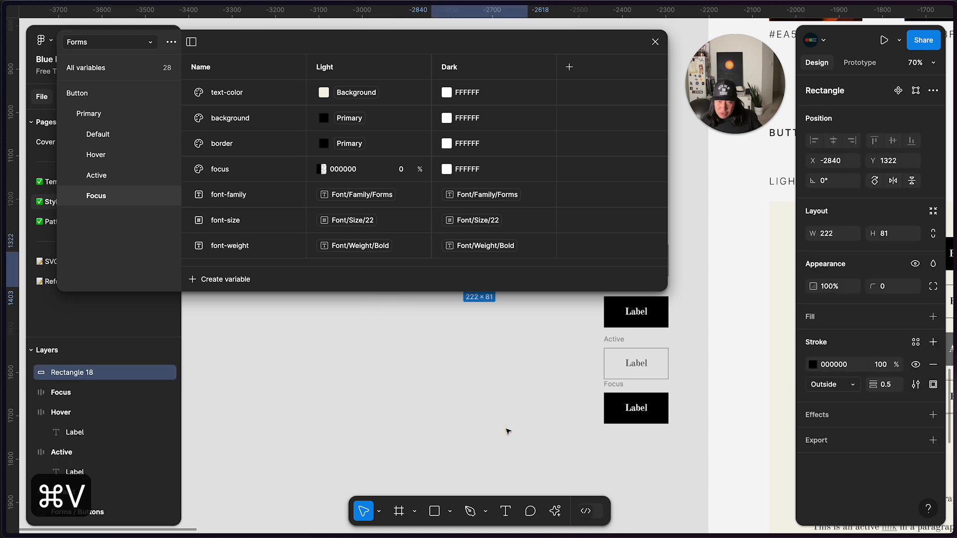
Nudge the outline rectangle down to Y 1642 and right to X -2710, level with the Focus button
scroll(493, 371, "up", 3)
left_click(414, 416)
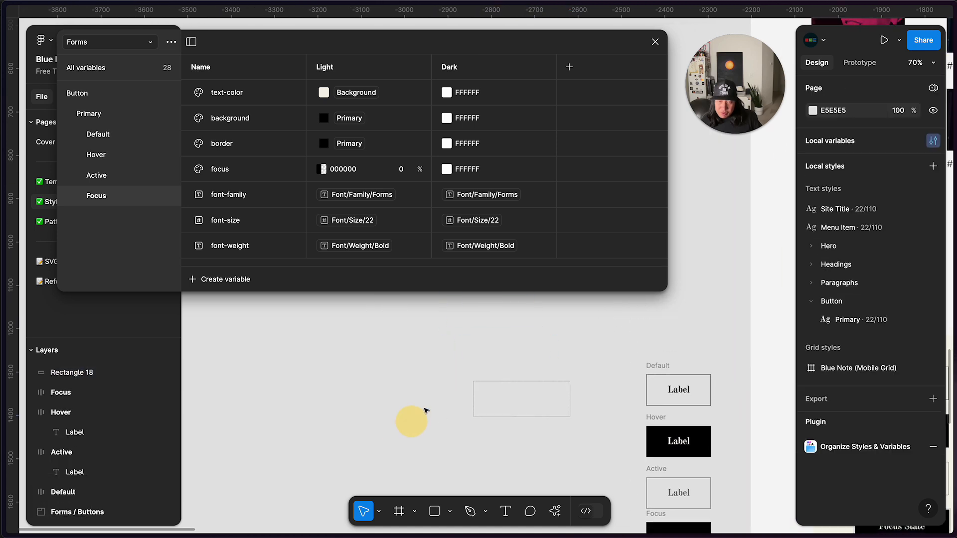
left_click_drag(424, 380, 610, 479)
scroll(610, 480, "down", 5)
scroll(609, 480, "right", 2)
key("shift+Down")
key("shift+Down")
key("shift+Down")
key("shift+Down")
key("shift+Down")
key("shift+Down")
key("shift+Down")
key("shift+Down")
key("shift+Down")
key("shift+Down")
key("shift+Down")
key("shift+Down")
key("shift+Down")
key("shift+Down")
key("shift+Down")
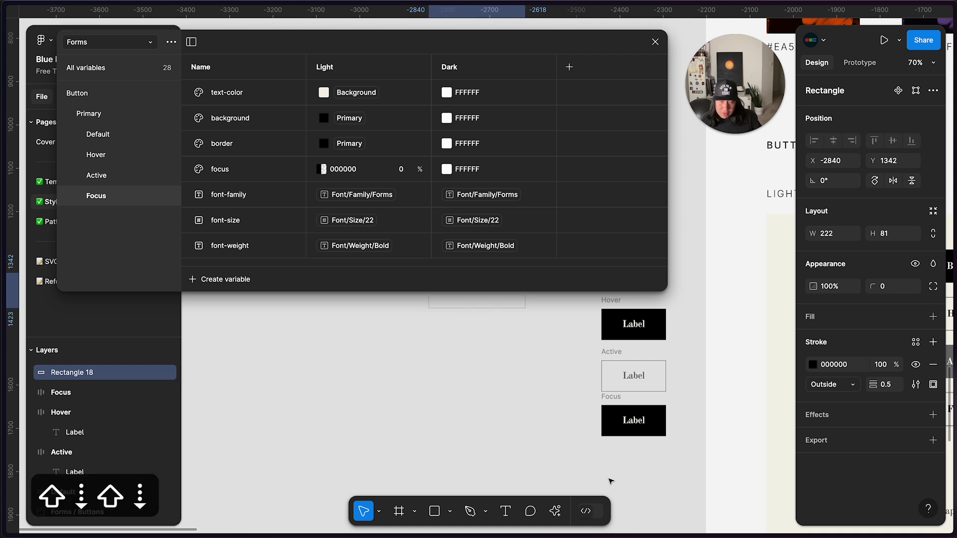
key("shift+Down")
key("shift+Down")
key("shift+Down")
key("shift+Down")
key("shift+Down")
key("shift+Down")
key("shift+Down")
key("shift+Down")
key("shift+Down")
key("shift+Down")
key("shift+Down")
key("shift+Down")
key("shift+Down")
key("shift+Down")
key("shift+Down")
key("shift+Down")
key("shift+Down")
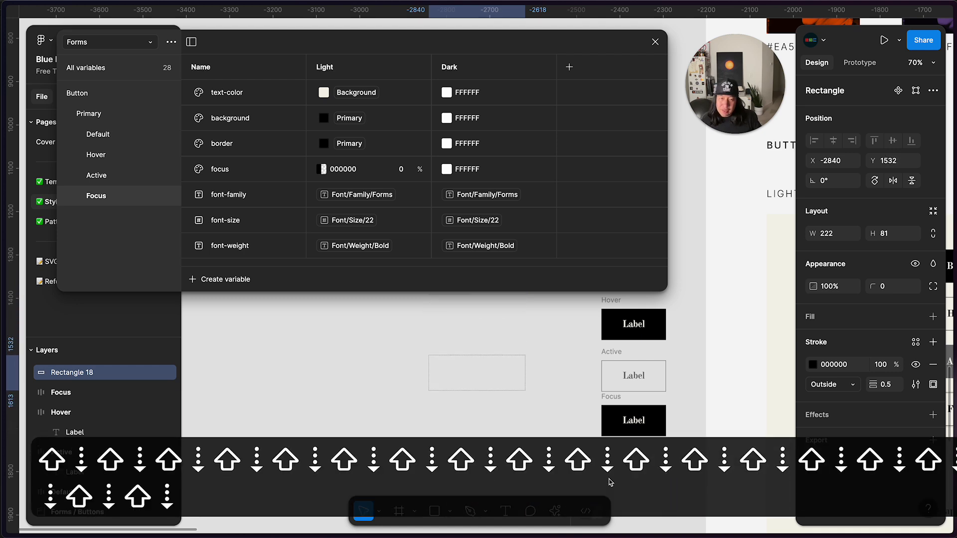
key("shift+Right")
key("shift+Right")
key("shift+Right")
key("shift+Right")
key("shift+Right")
key("shift+Right")
key("shift+Right")
key("shift+Right")
key("shift+Right")
key("shift+Right")
key("shift+Right")
key("shift+Right")
key("shift+Right")
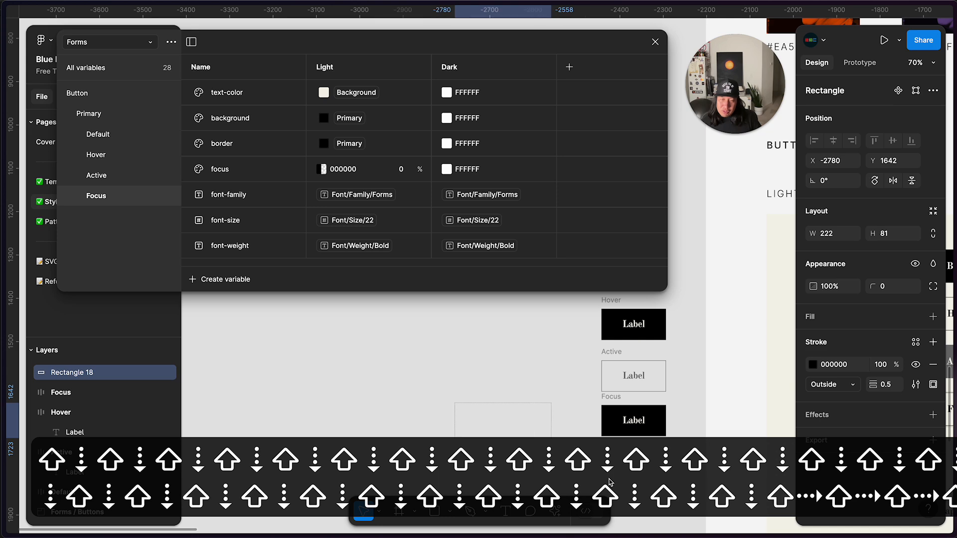
scroll(539, 361, "up", 5)
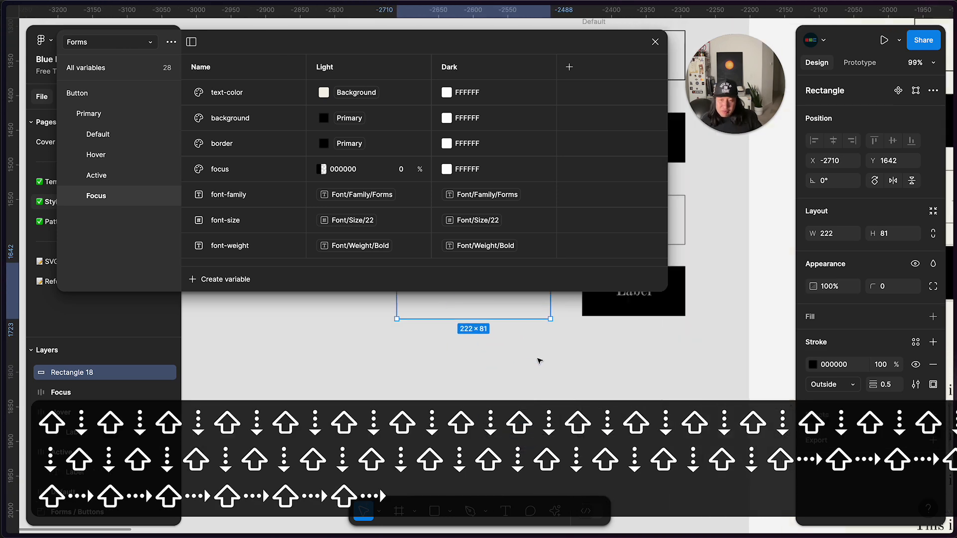
Place the outline rectangle around the Focus button and narrow it to about 171 px wide
mouse_move(740, 360)
left_mouse_down()
mouse_move(762, 358)
mouse_move(752, 356)
left_mouse_up()
left_click_drag(301, 348, 572, 361)
scroll(572, 361, "up", 2)
scroll(572, 361, "right", 2)
scroll(574, 363, "up", 3)
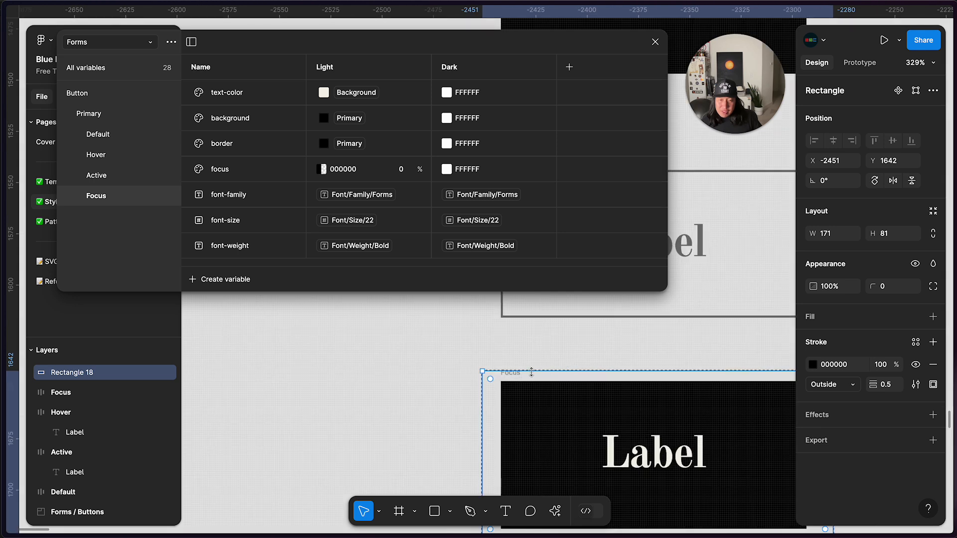
Link the outline rectangle's stroke color to the focus variable in Button/Primary/Focus
left_click(915, 343)
scroll(736, 429, "down", 10)
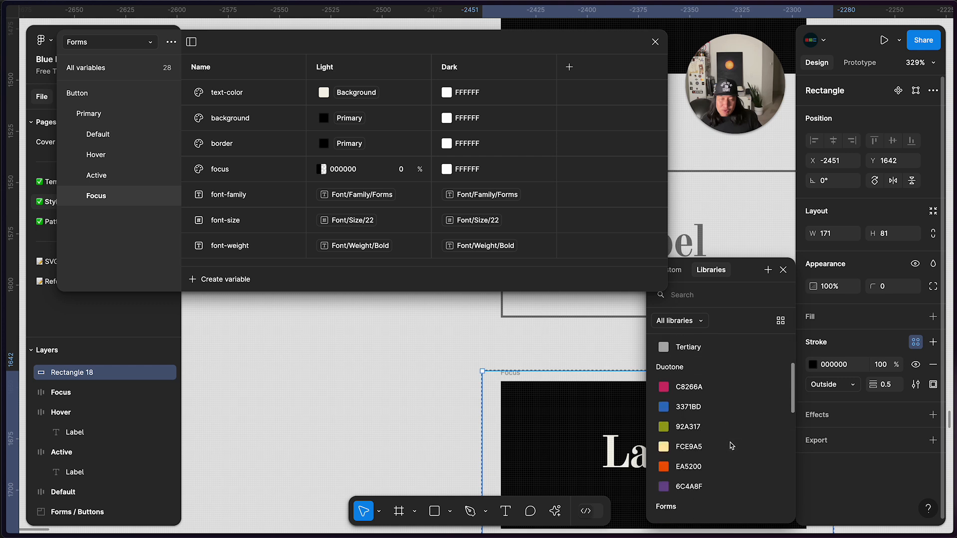
scroll(732, 445, "down", 3)
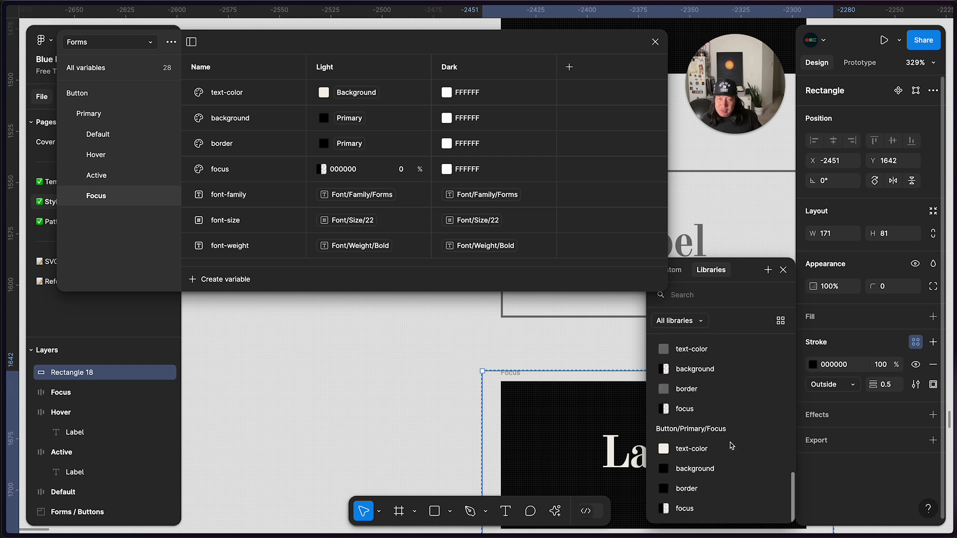
left_click(685, 509)
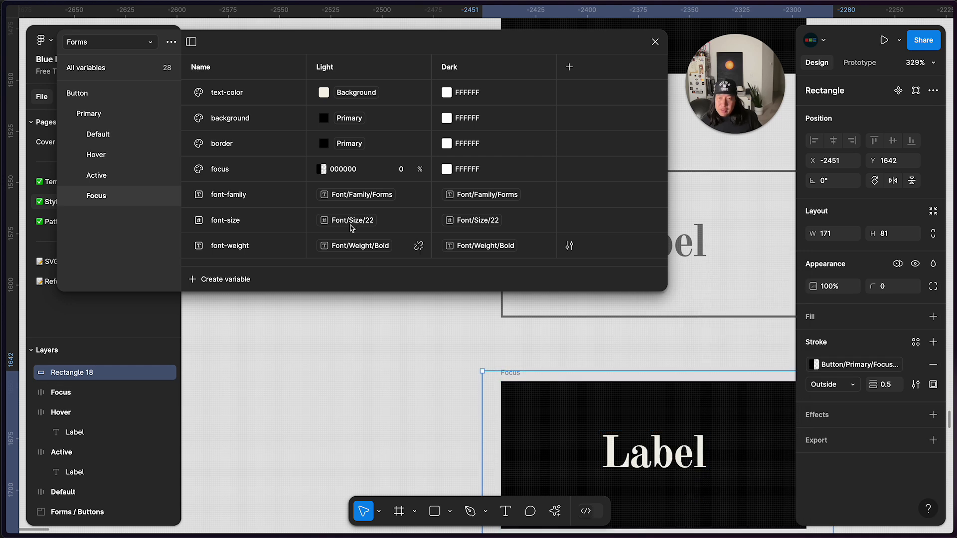
Set the Light value of the focus variable in Button/Primary/Focus to the Primary color variable
left_click(322, 169)
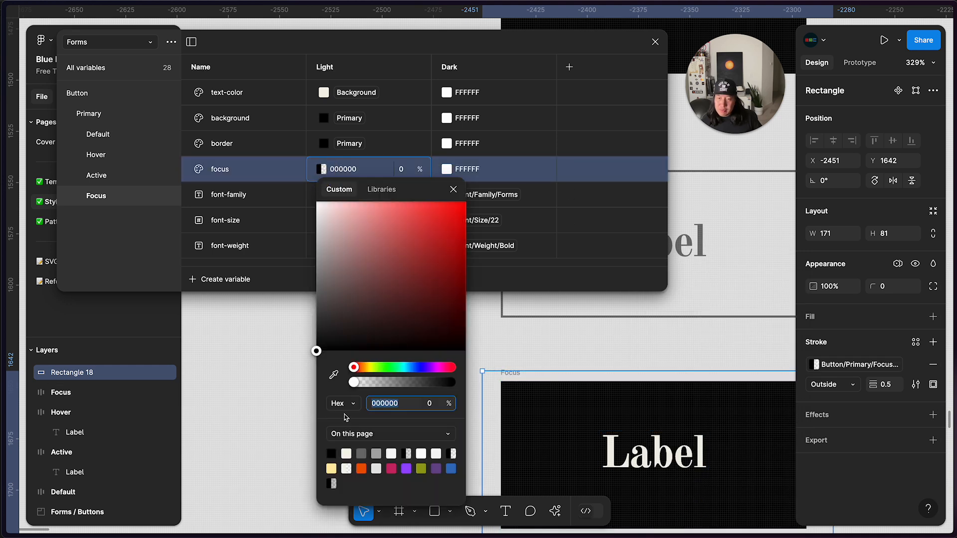
left_click(381, 190)
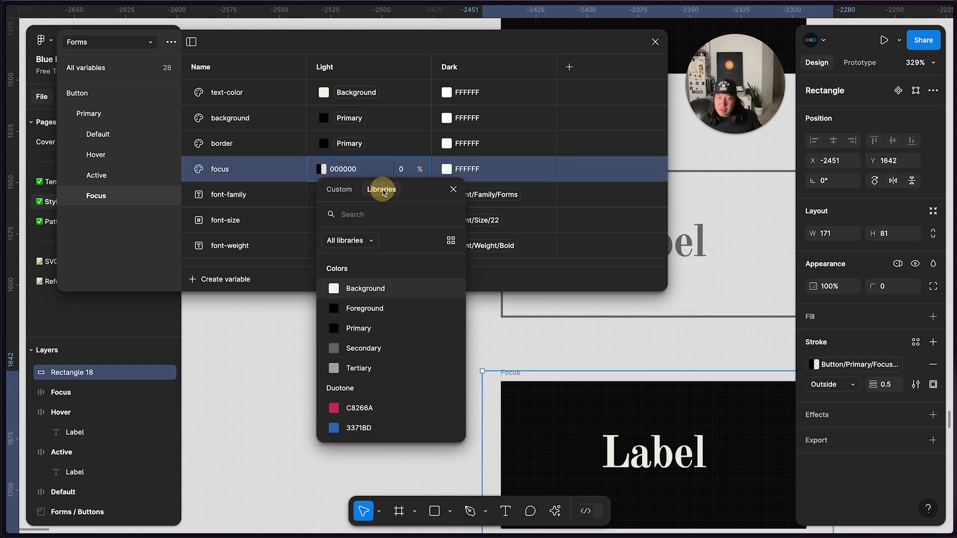
left_click(367, 328)
left_click(416, 412)
Resize the dashed outline rectangle to about 153 × 76 px so it fits closely around the Focus button
scroll(421, 410, "down", 2)
scroll(421, 410, "right", 4)
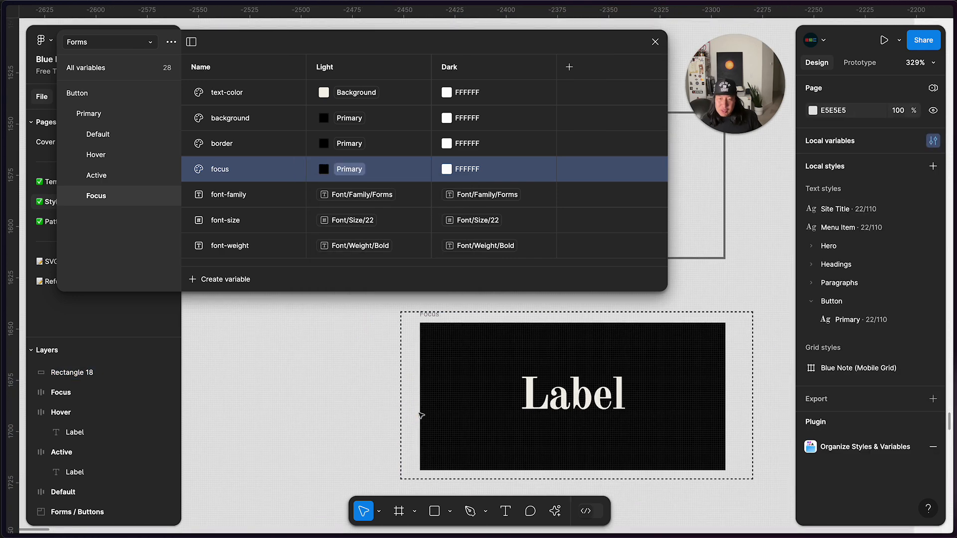
left_click(740, 336)
left_click_drag(740, 316, 719, 322)
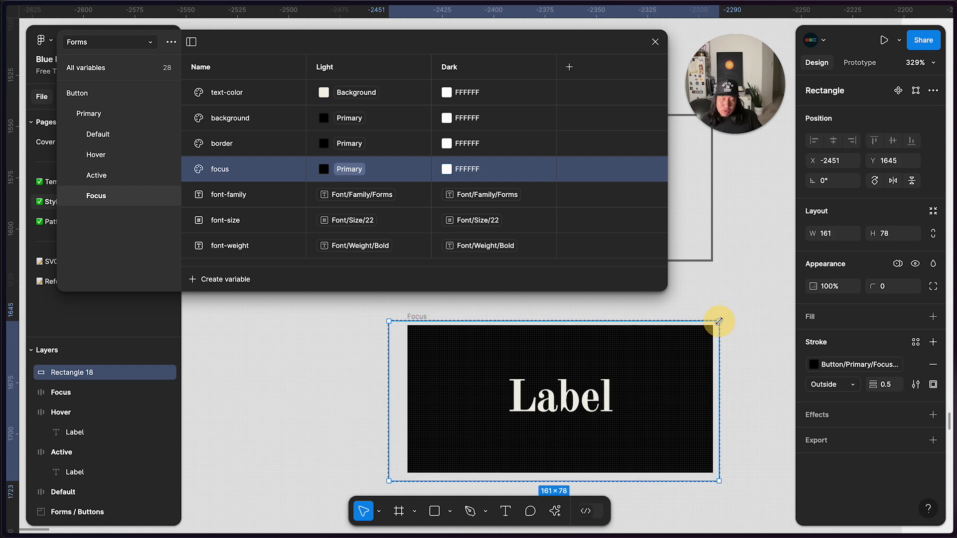
left_click_drag(389, 481, 402, 473)
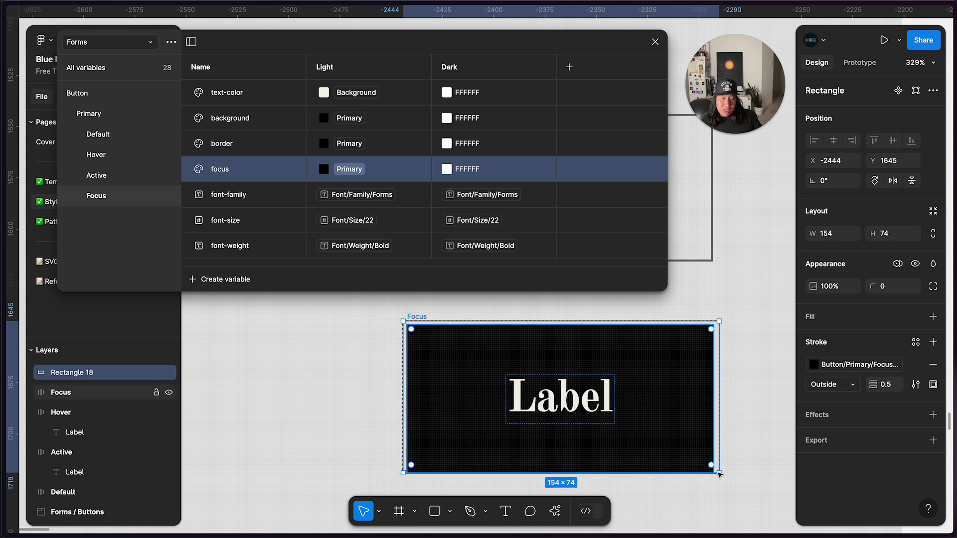
left_click_drag(716, 474, 717, 477)
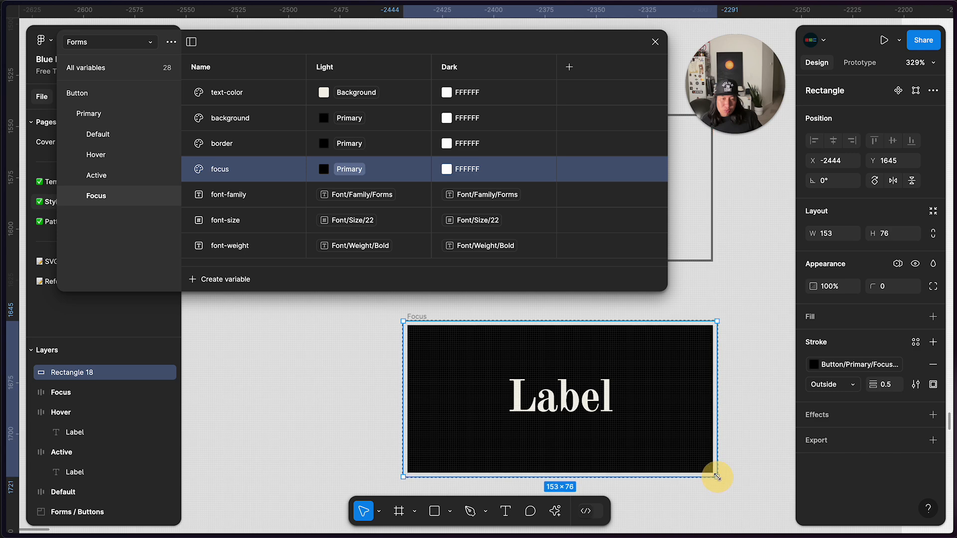
left_click(758, 455)
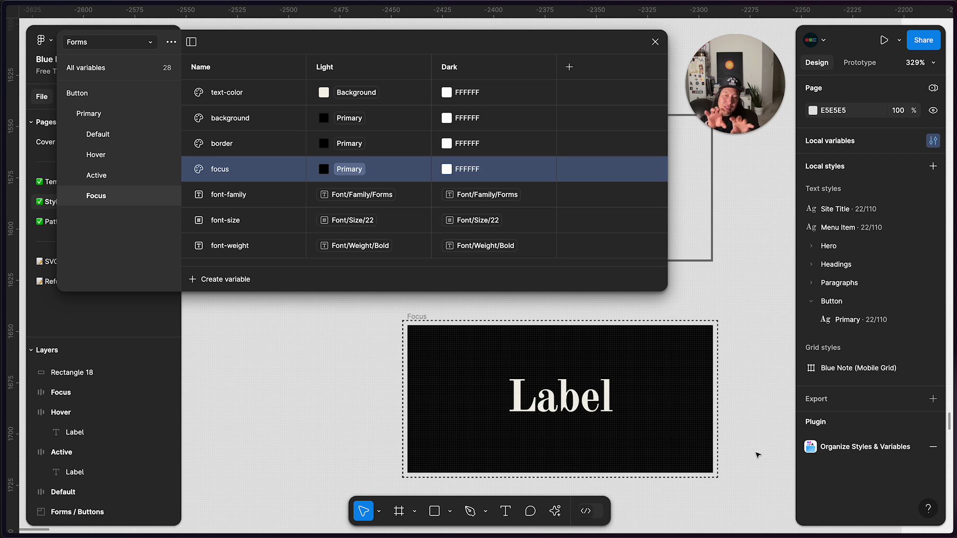
Shrink the outline rectangle to about 140 × 63 px and move it into the Focus frame beside the label
left_click(716, 422)
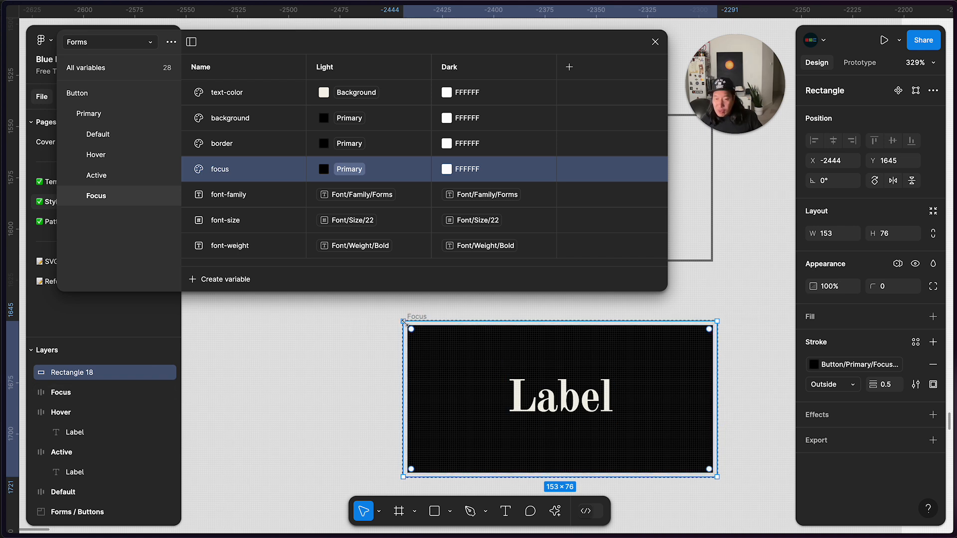
left_click_drag(403, 322, 430, 347)
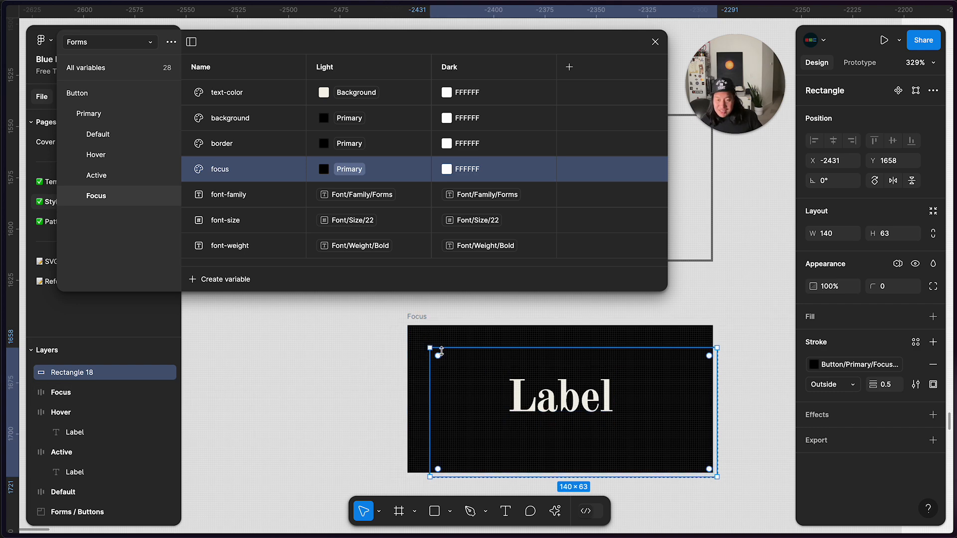
key("super+x")
left_click(561, 408)
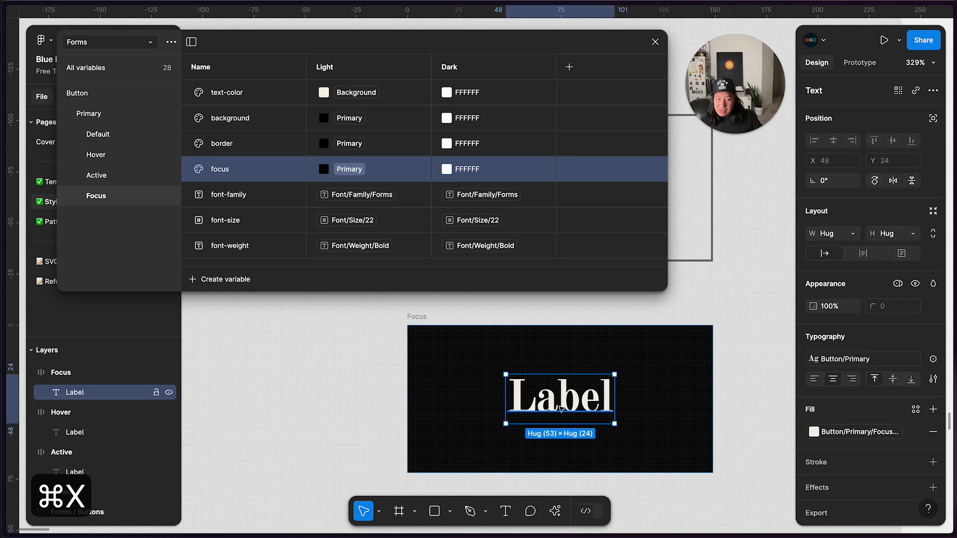
key("super+v")
Rename the outline rectangle inside the Focus frame as Focus Border
double_click(87, 411)
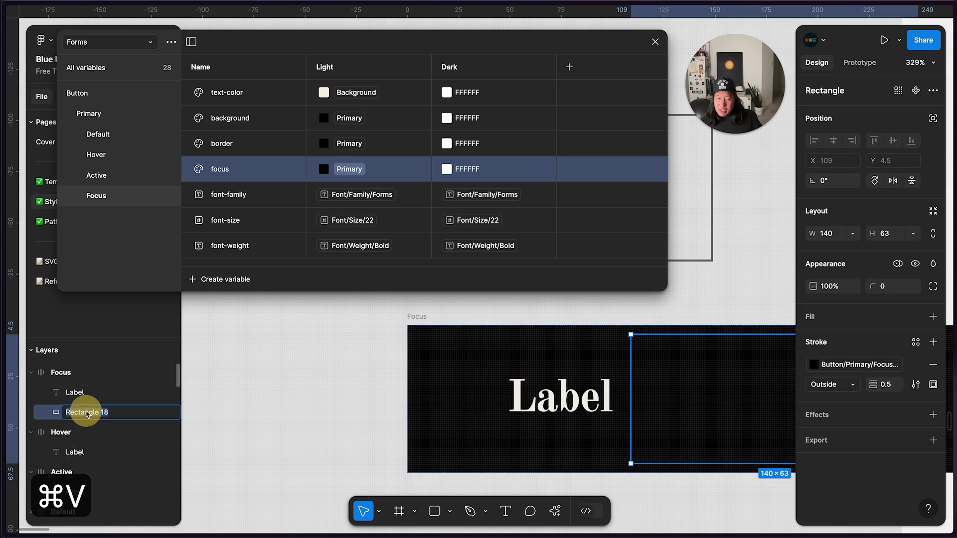
type("Focus ")
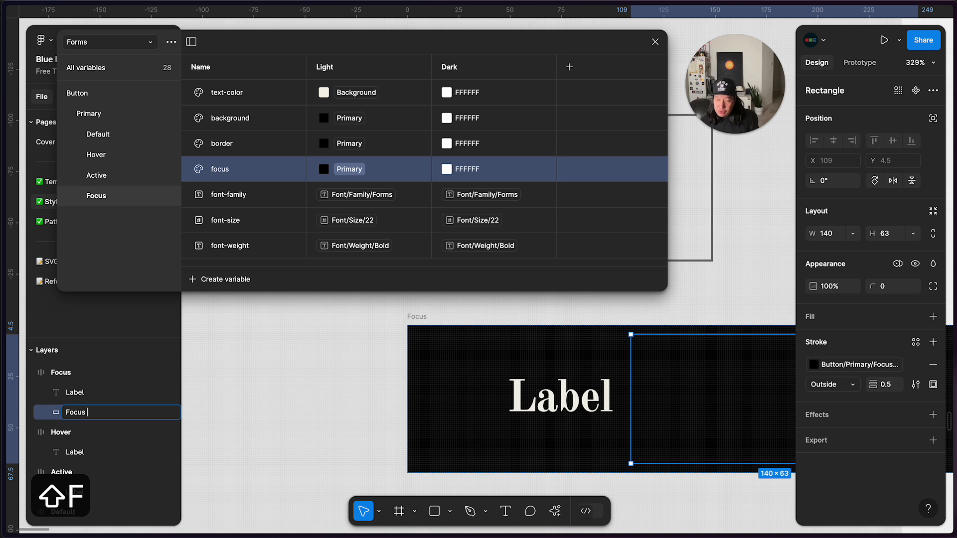
type("Border")
key("Return")
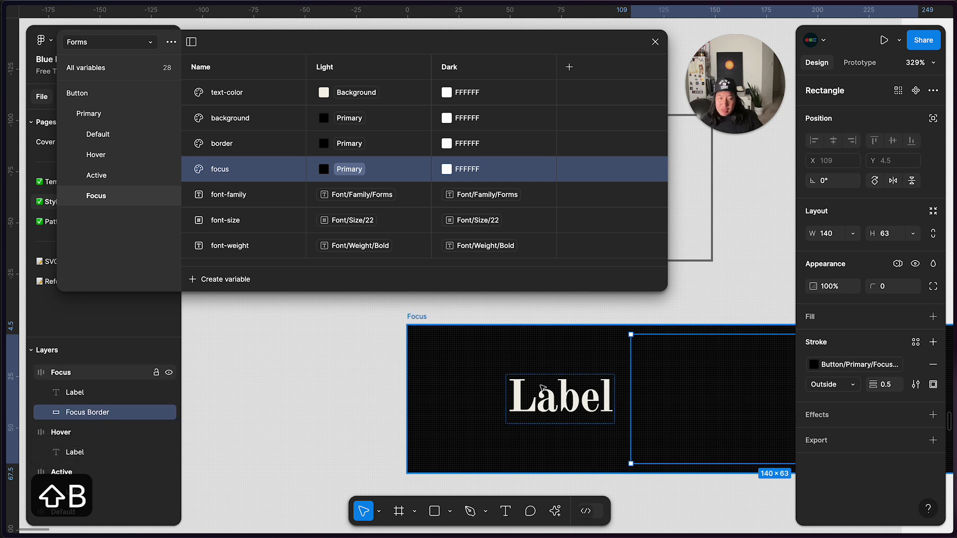
Make Focus Border ignore the auto layout and center it horizontally in the Focus frame
left_click(932, 120)
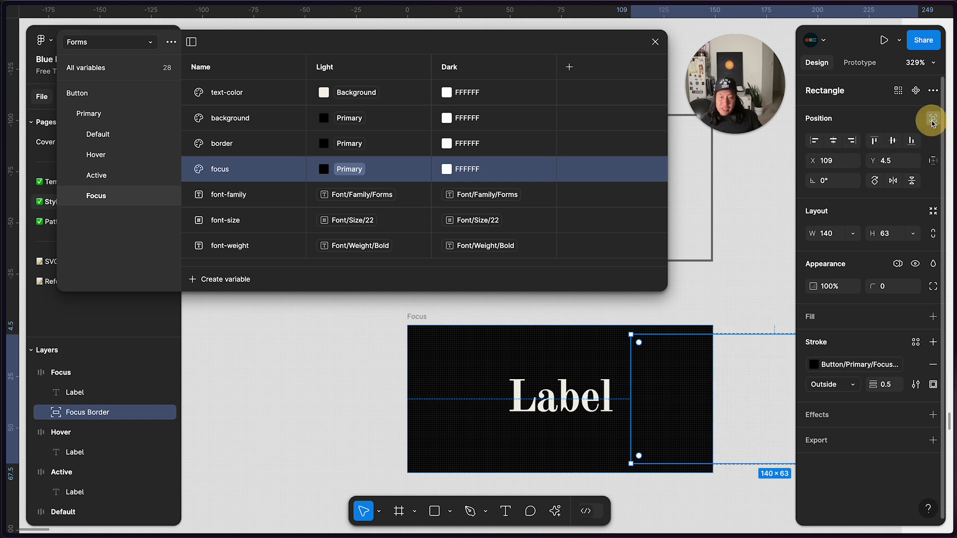
left_click(833, 140)
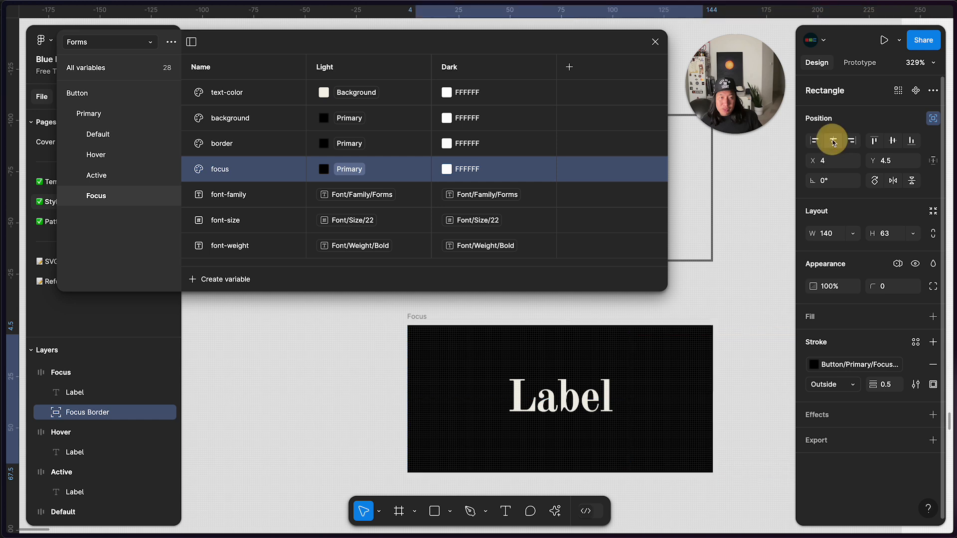
Center Focus Border vertically in the Focus frame and extend its upper-left corner to X -1, Y -1, about 145 × 69 px
left_click(893, 143)
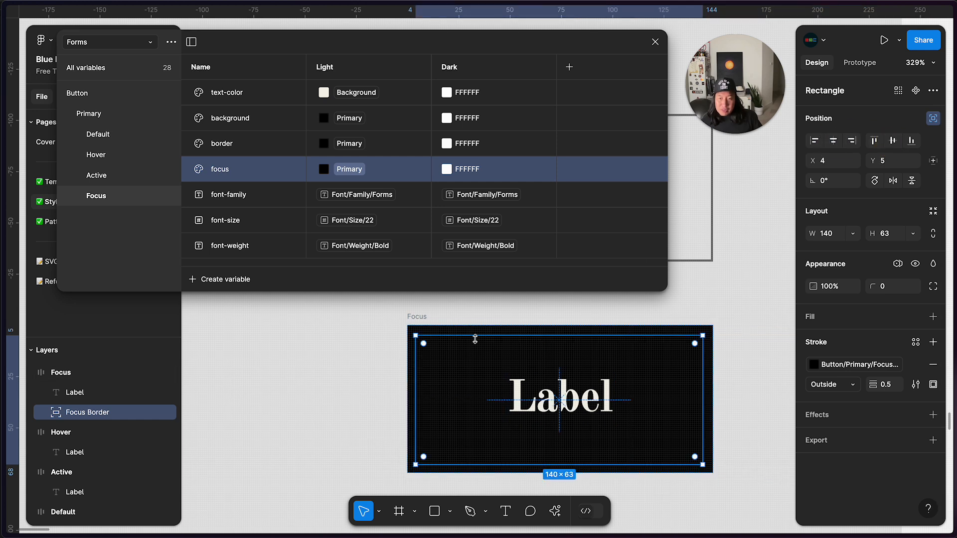
left_click_drag(416, 337, 404, 324)
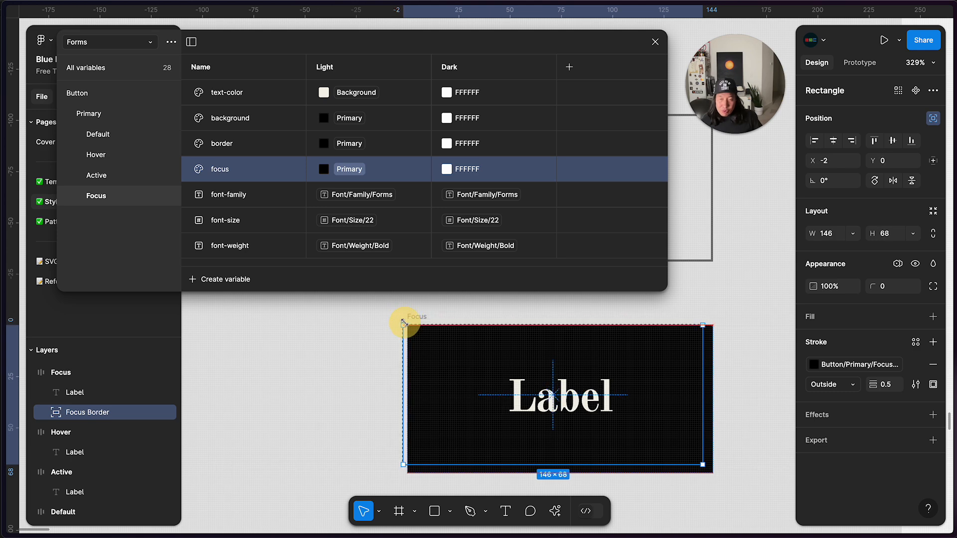
scroll(404, 323, "up", 10)
mouse_move(401, 330)
left_mouse_down()
mouse_move(408, 316)
mouse_move(410, 324)
left_mouse_up()
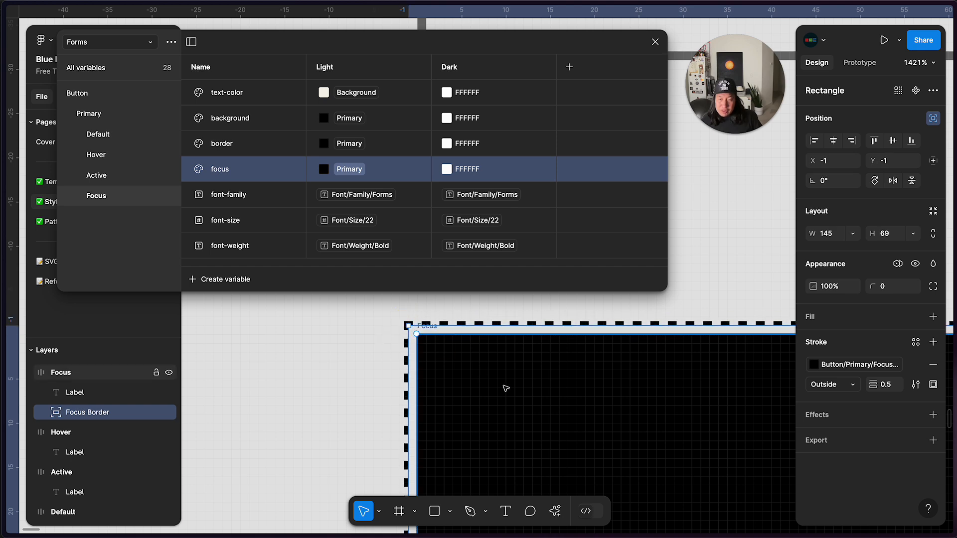
Examine the dashed border offset around the reference Focus State button in the Styles frame for comparison with Focus Border
scroll(505, 387, "down", 6)
scroll(506, 388, "right", 5)
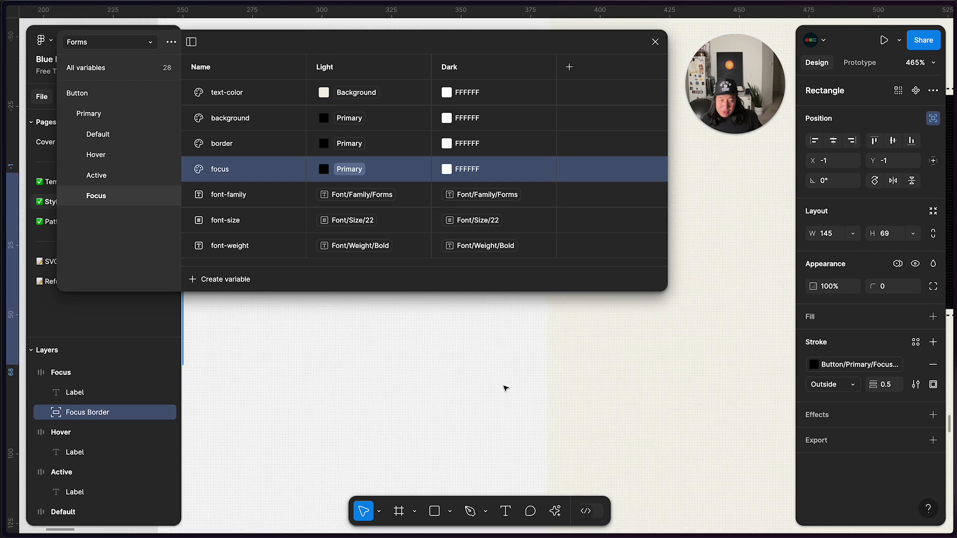
scroll(505, 388, "down", 6)
scroll(517, 376, "up", 8)
scroll(518, 375, "right", 3)
scroll(518, 375, "up", 4)
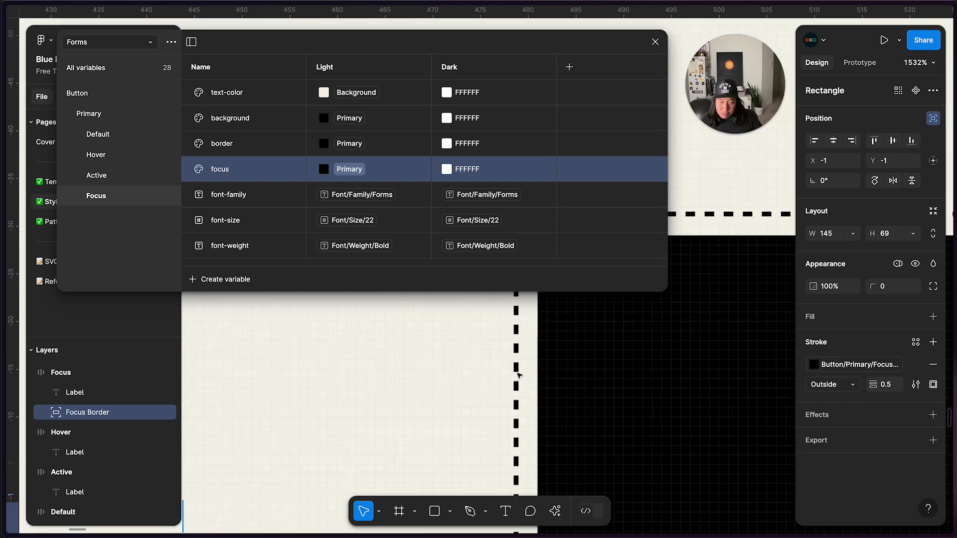
left_click(502, 391)
scroll(509, 379, "up", 1)
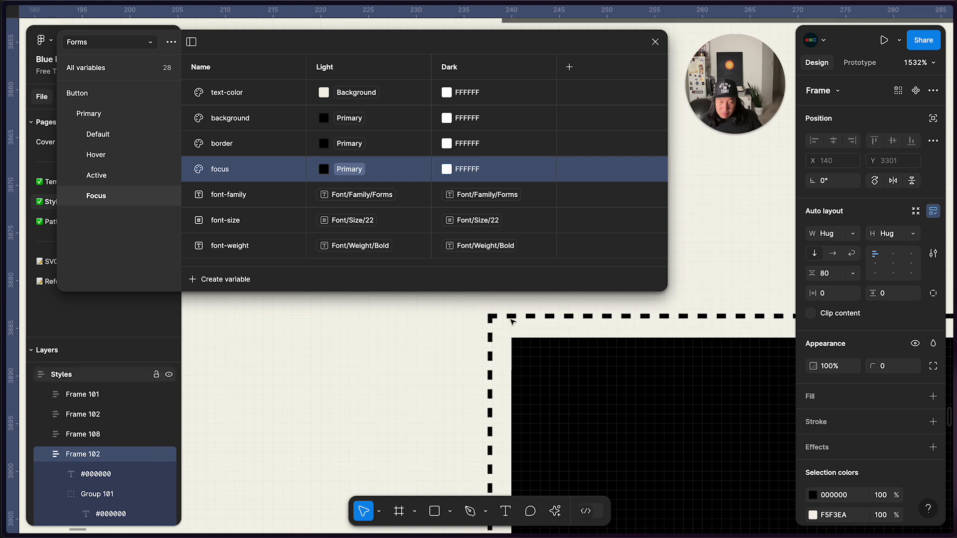
left_click(510, 318)
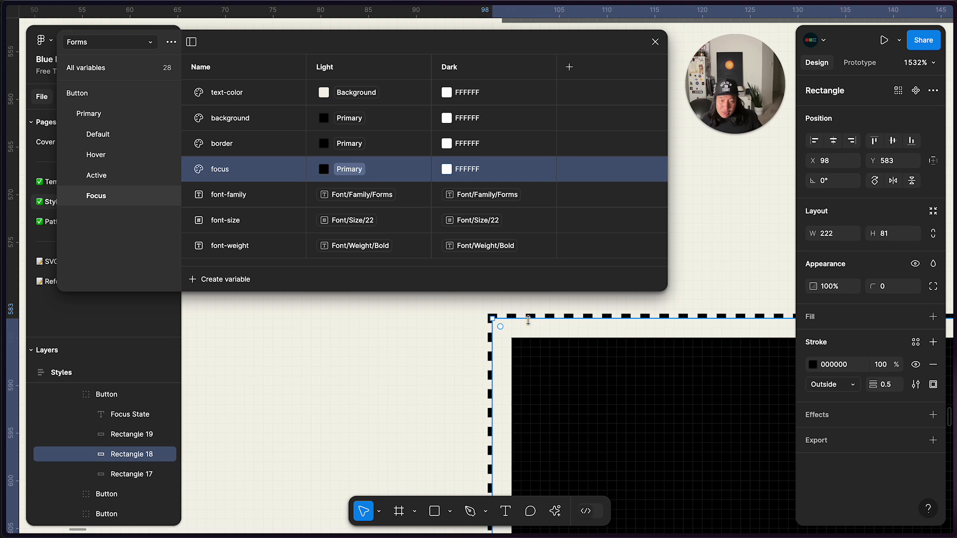
scroll(528, 321, "down", 4)
scroll(528, 323, "left", 6)
scroll(529, 322, "down", 4)
scroll(528, 322, "left", 8)
scroll(529, 323, "right", 6)
scroll(529, 322, "up", 1)
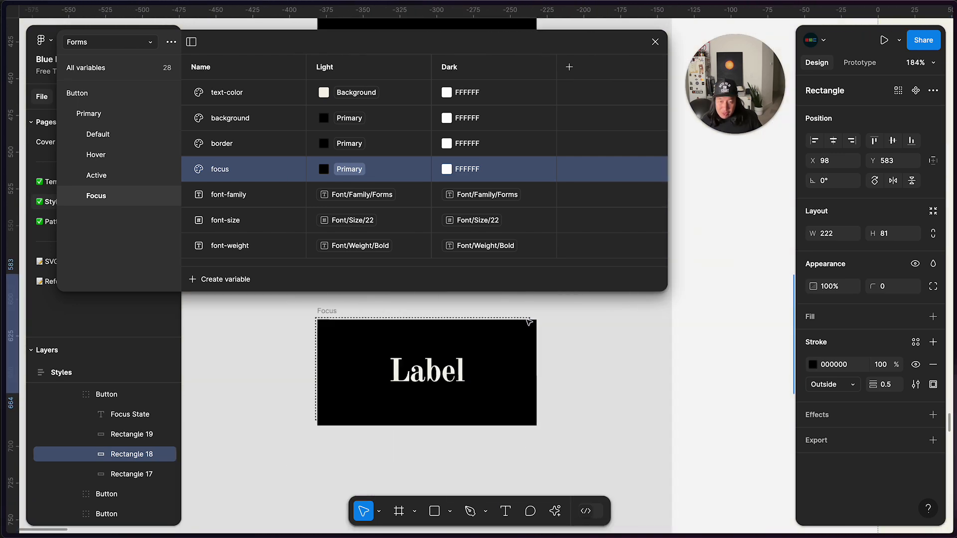
Extend Focus Border's lower-right corner beyond the Focus frame, making it about 152 × 75 px
scroll(529, 322, "up", 5)
scroll(483, 387, "down", 3)
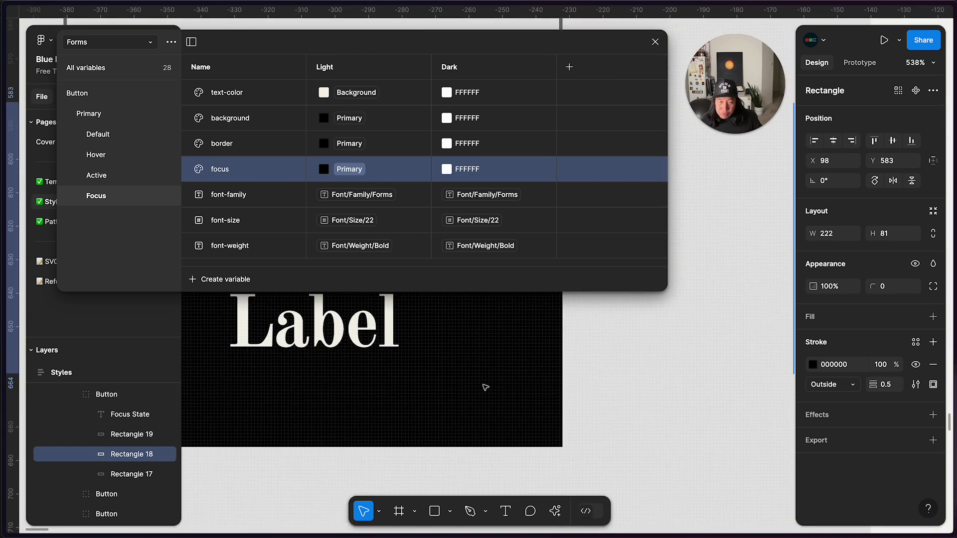
left_click(543, 353)
left_click_drag(568, 385, 570, 386)
scroll(570, 387, "down", 5)
scroll(572, 389, "up", 3)
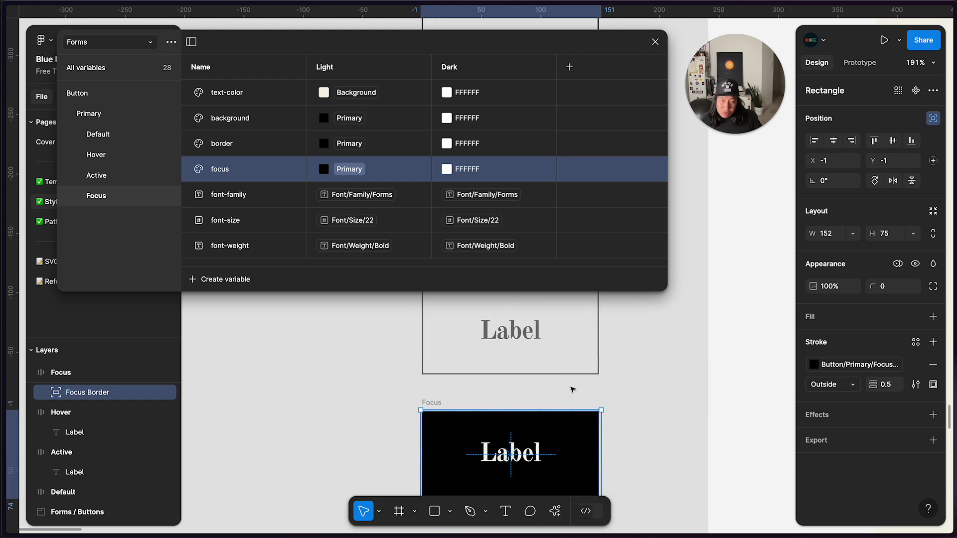
scroll(573, 389, "up", 3)
scroll(626, 411, "down", 2)
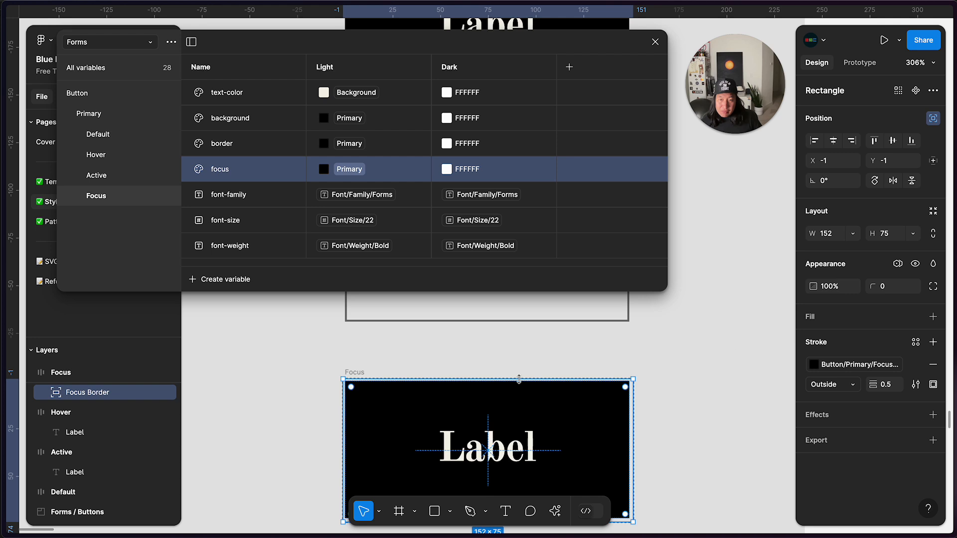
Extend the upper edge of Focus Border to Y -2, making it 76 px high
left_click(354, 372)
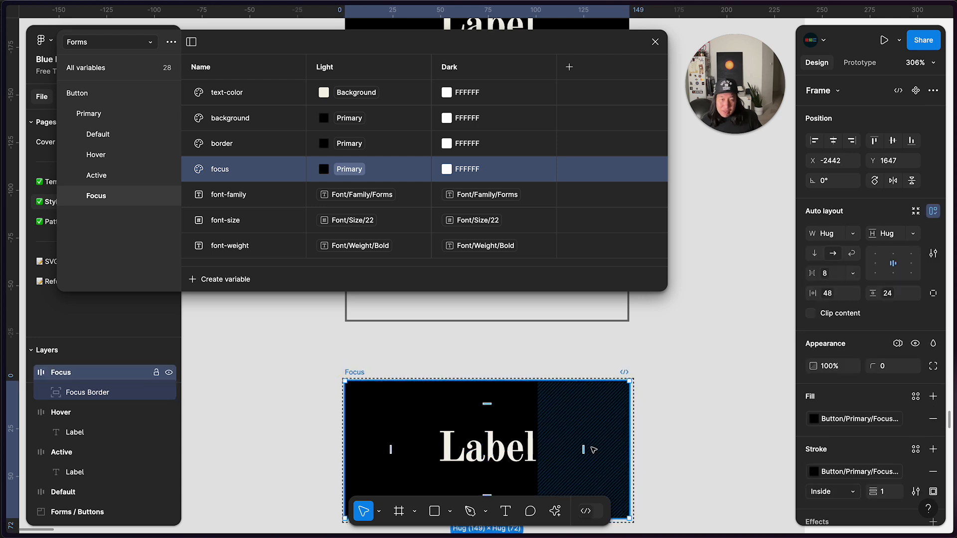
left_click(671, 408)
left_click(627, 389)
scroll(626, 389, "up", 10)
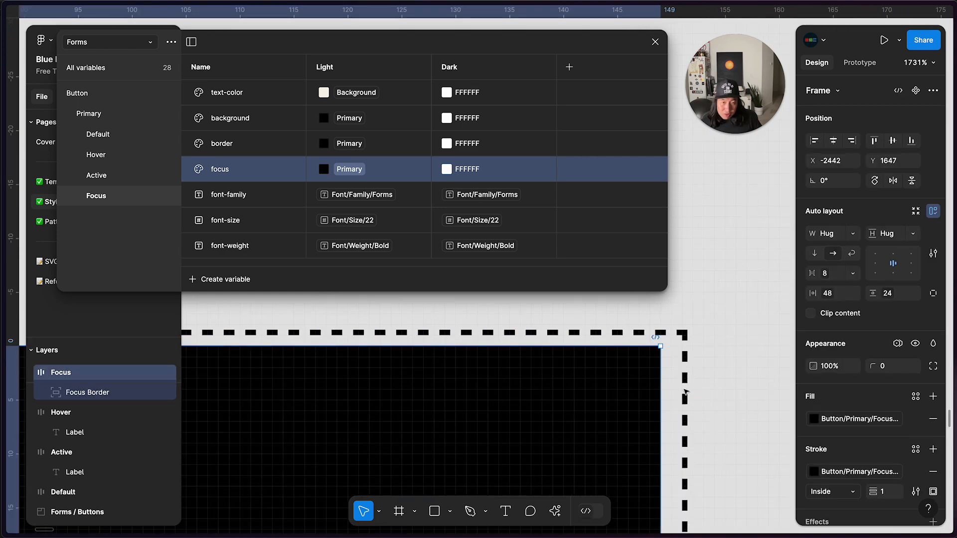
left_click(684, 394)
scroll(684, 394, "up", 5)
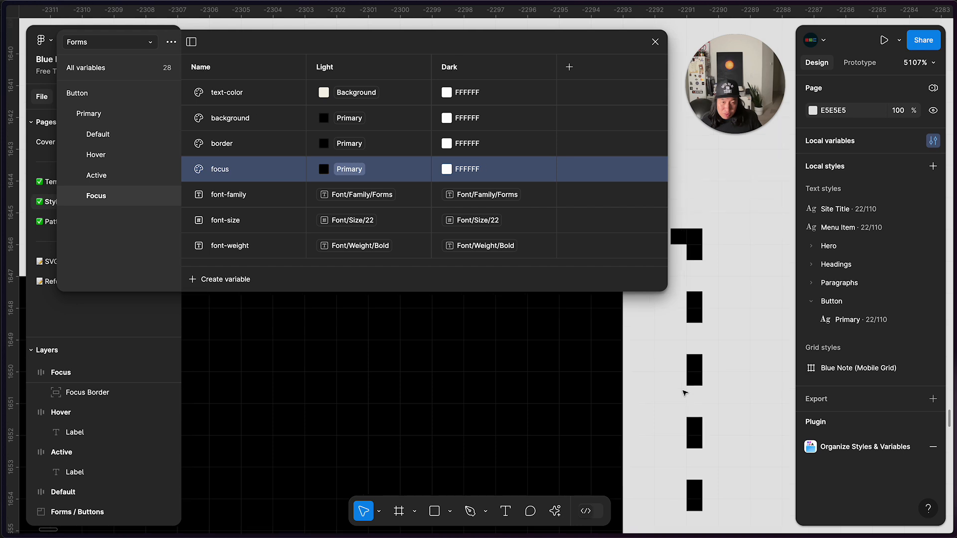
scroll(684, 394, "down", 2)
left_click(692, 329)
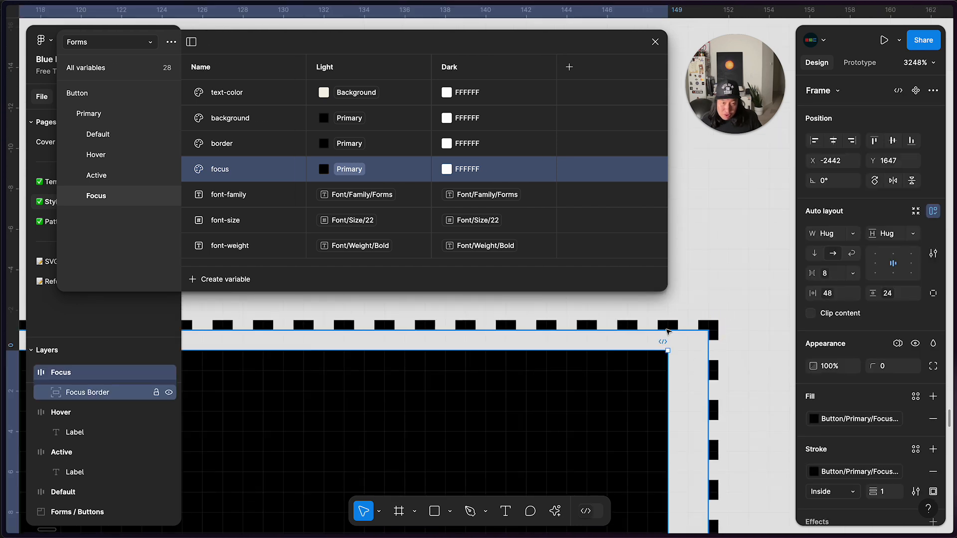
left_click(661, 333)
left_click_drag(647, 329, 649, 310)
scroll(651, 398, "down", 9)
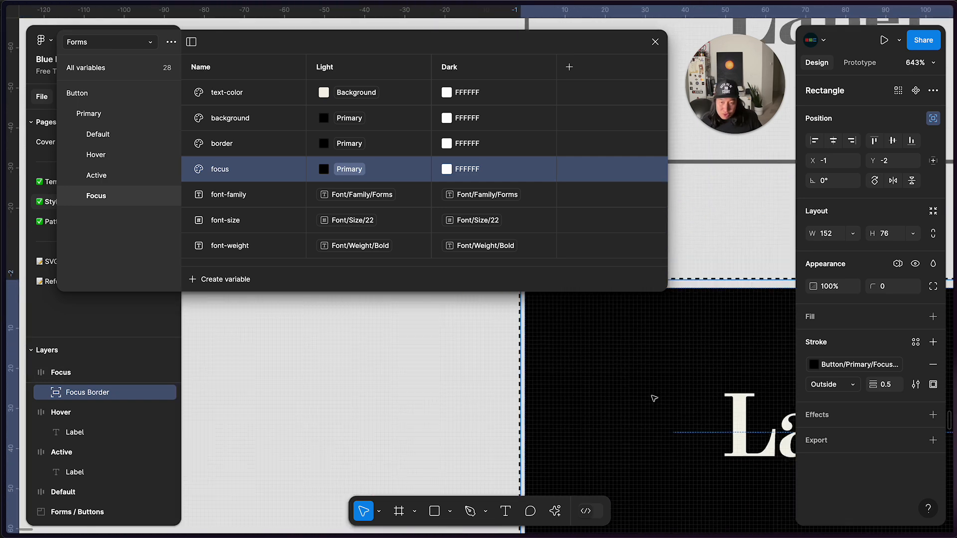
Extend the left edge of Focus Border to X -2, making it 153 px wide
scroll(654, 398, "up", 7)
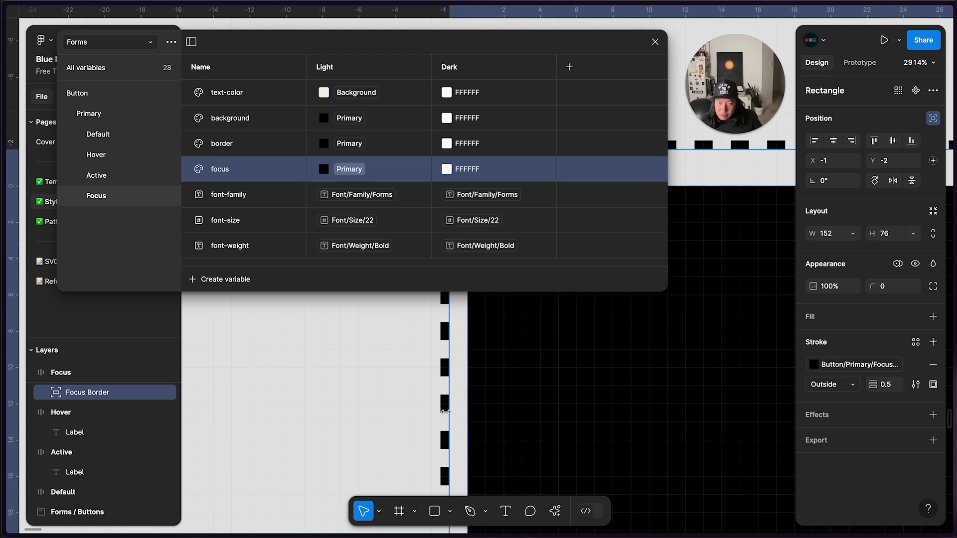
left_click_drag(447, 410, 433, 410)
scroll(432, 410, "down", 5)
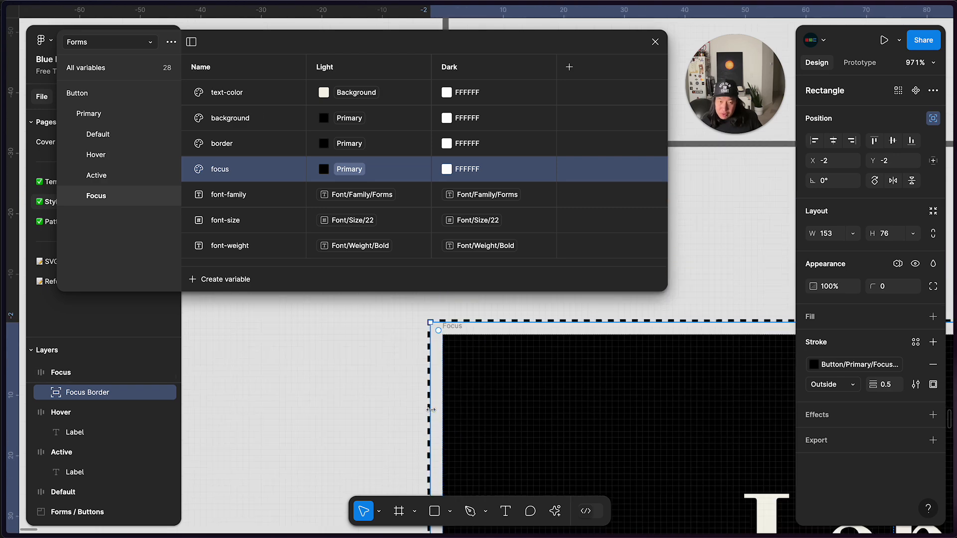
scroll(433, 412, "up", 2)
scroll(432, 412, "right", 5)
scroll(433, 412, "up", 3)
scroll(433, 412, "right", 10)
scroll(432, 411, "down", 8)
scroll(432, 412, "up", 1)
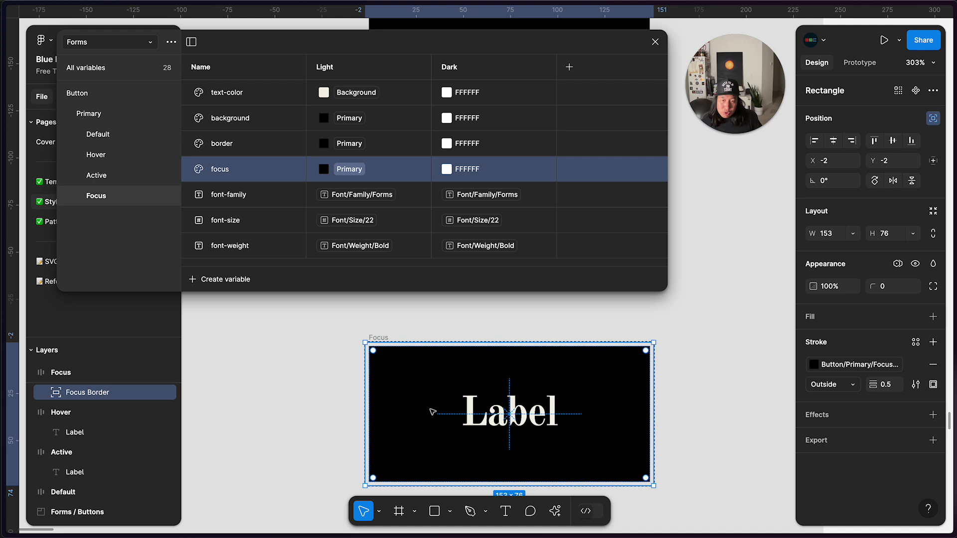
Duplicate the Focus button, including its dashed border, directly below the original at Y 1739
left_click(296, 386)
left_click(412, 343)
scroll(399, 319, "down", 2)
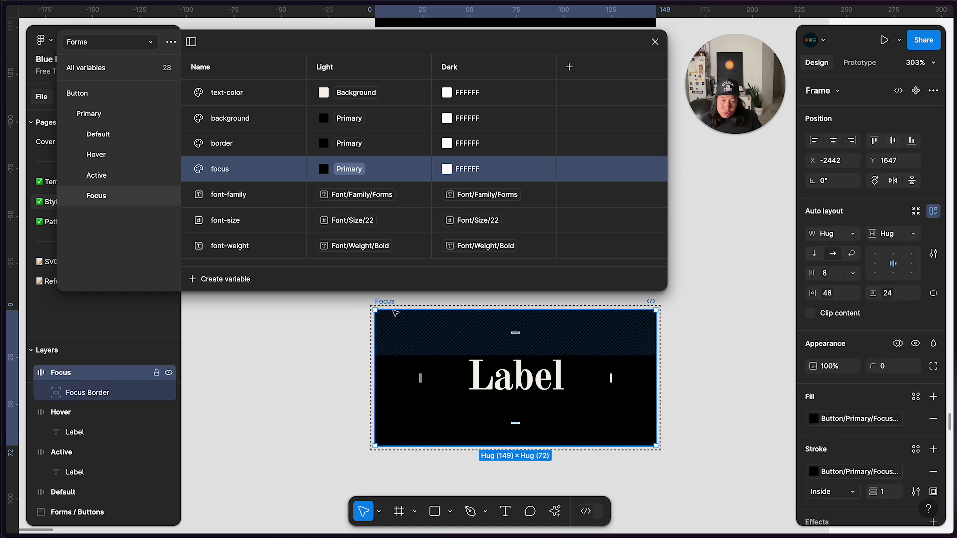
left_click_drag(386, 321, 367, 483)
scroll(374, 471, "down", 5)
left_click(480, 436)
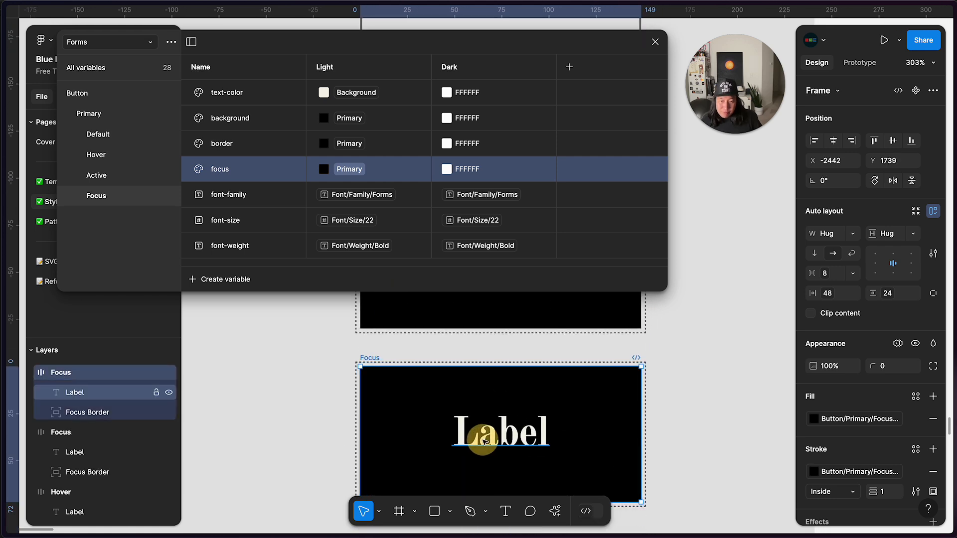
key("shift+p")
left_click(496, 437)
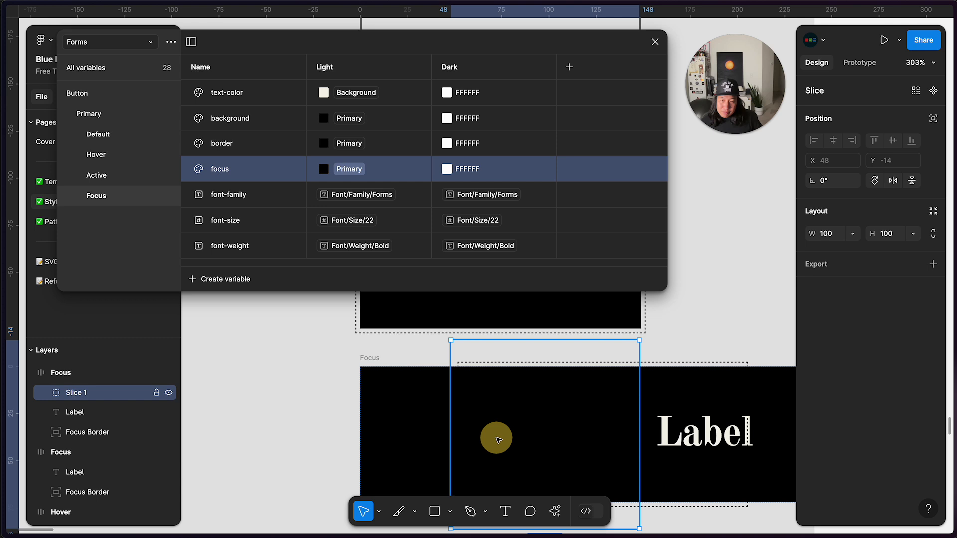
key("super+z")
Replace the duplicate Focus button's label text with Submit
double_click(531, 445)
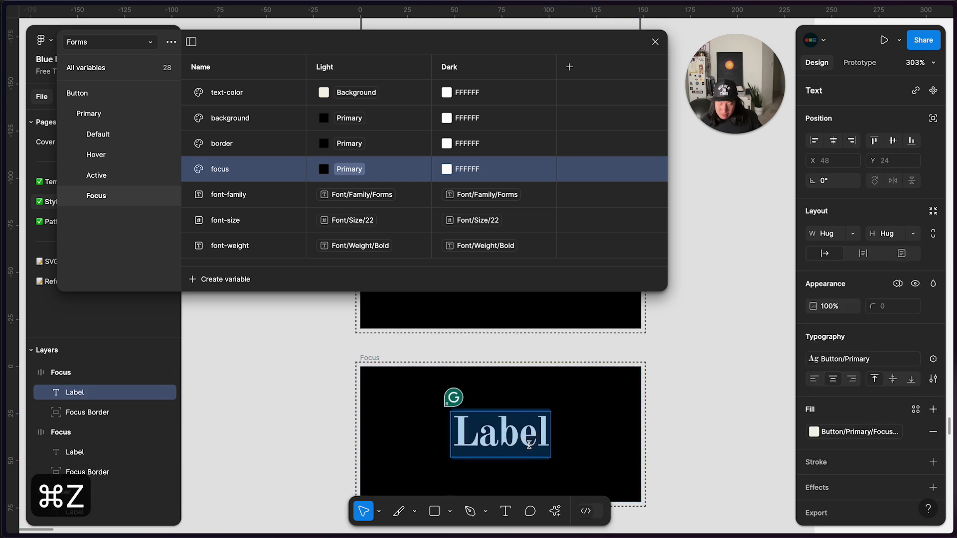
type("Submi")
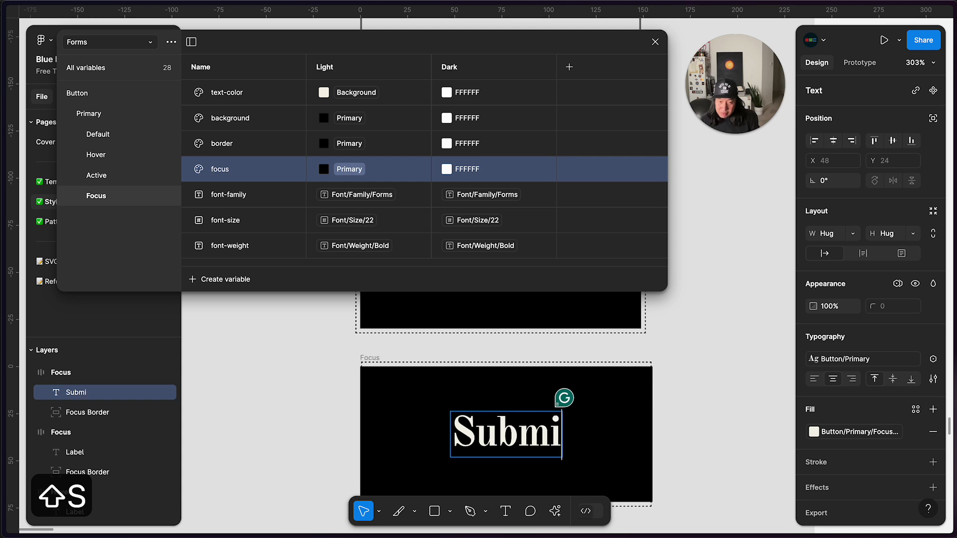
type("t")
key("Escape")
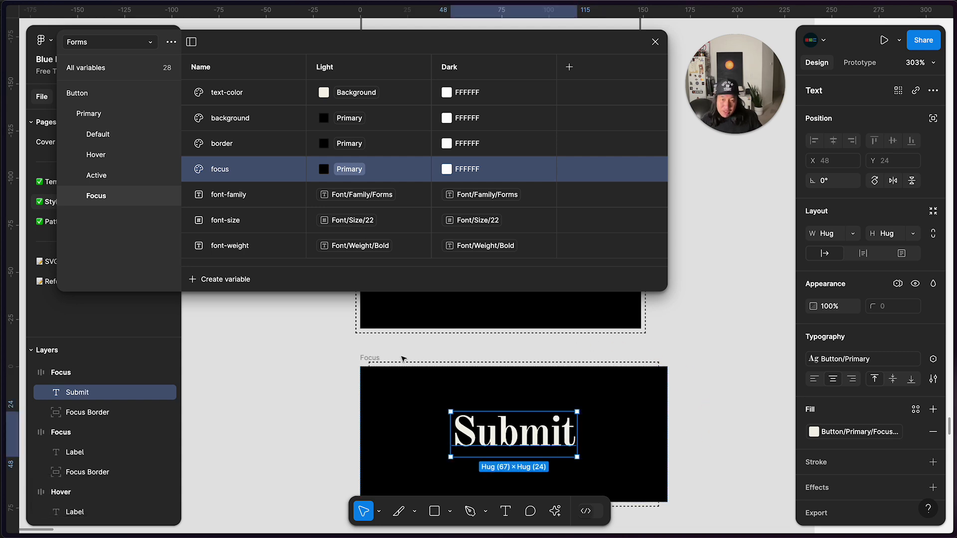
Set the constraints of Focus Border in the Submit button to Left and right horizontally and Top and bottom vertically
left_click(369, 363)
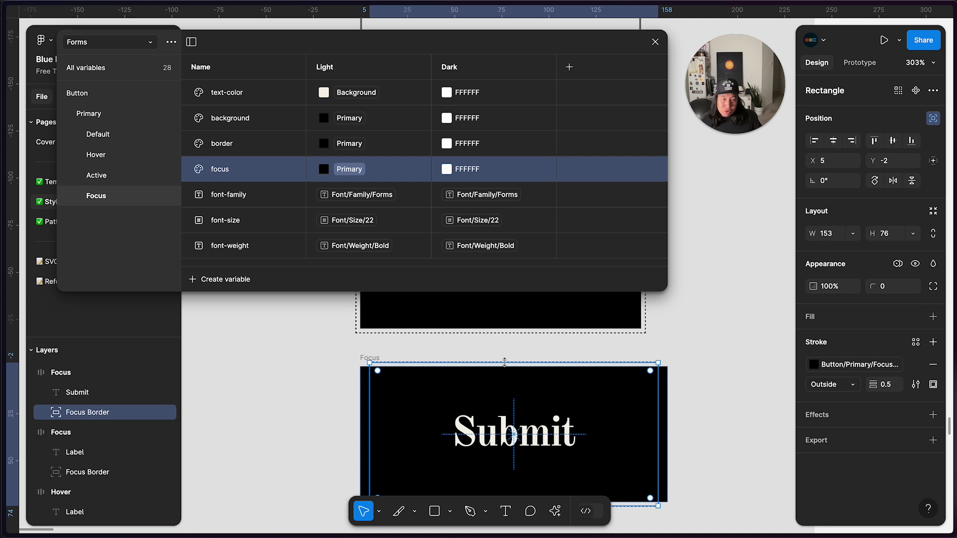
scroll(504, 362, "up", 2)
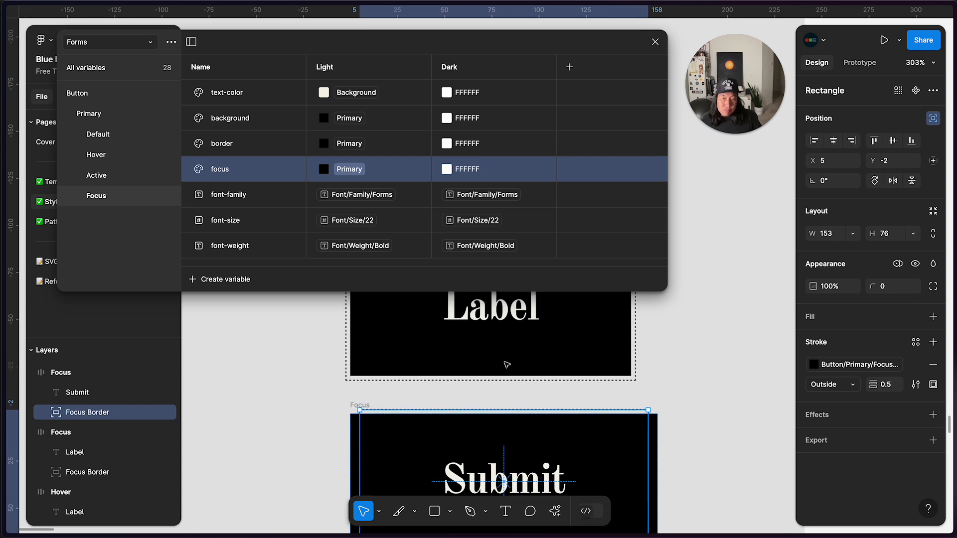
scroll(506, 364, "up", 3)
scroll(445, 348, "left", 1)
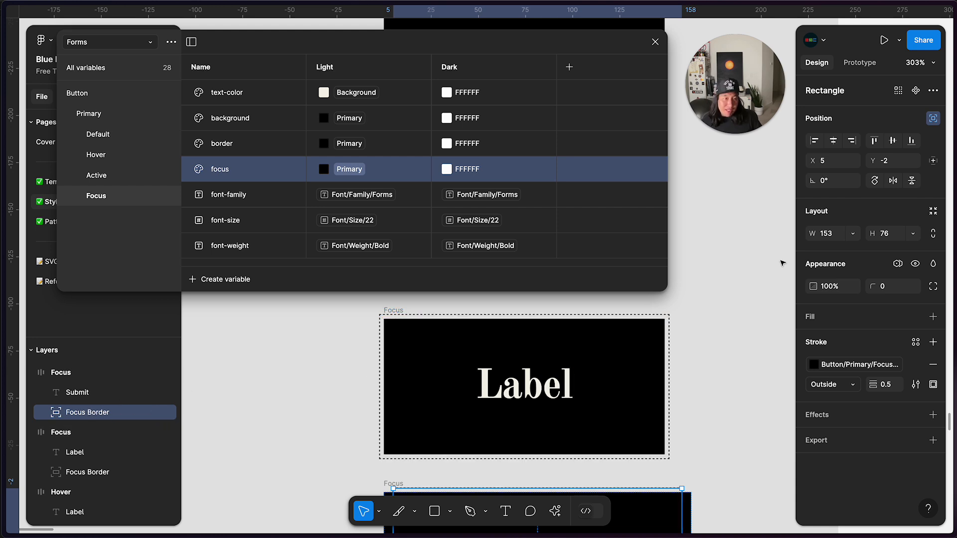
left_click(933, 161)
left_click(744, 195)
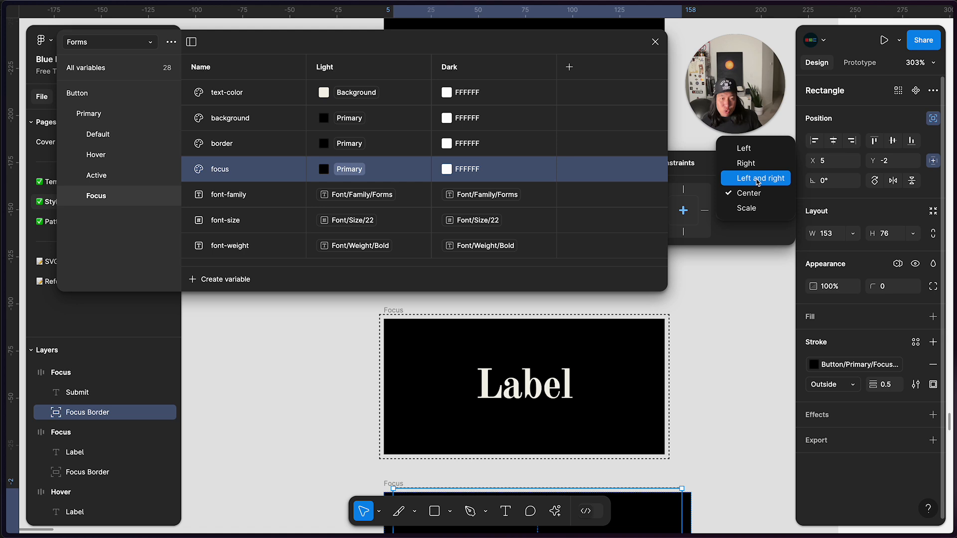
left_click(756, 180)
left_click(748, 210)
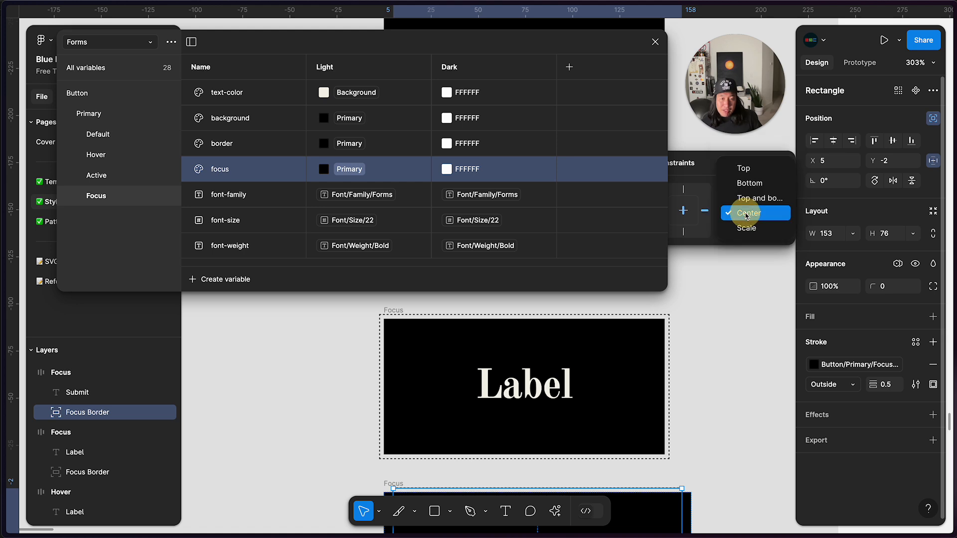
left_click(754, 199)
scroll(679, 407, "down", 3)
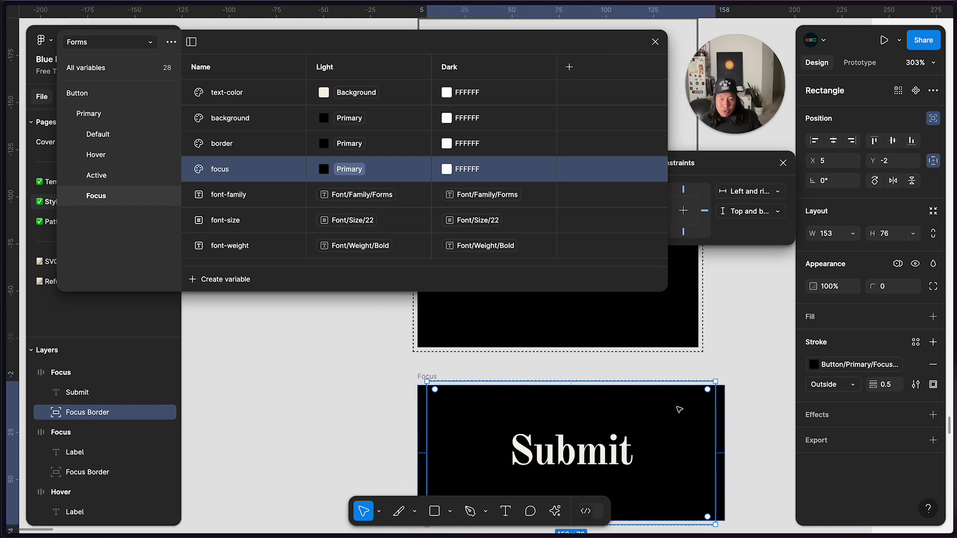
Try the placeholder text Sdsadsadas as the original Focus button's label and undo the text change
scroll(679, 407, "up", 3)
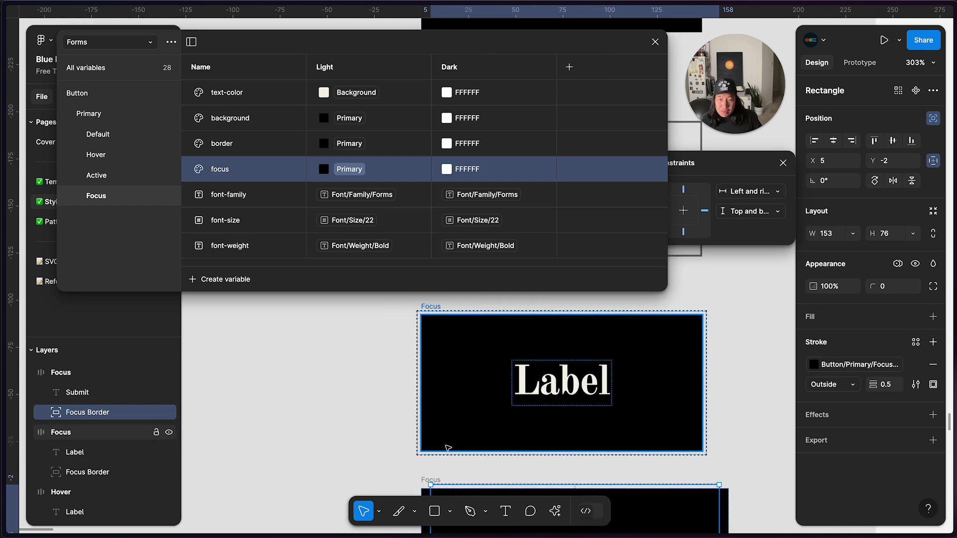
double_click(523, 391)
double_click(546, 391)
type("Sdsadsadas")
key("super+z")
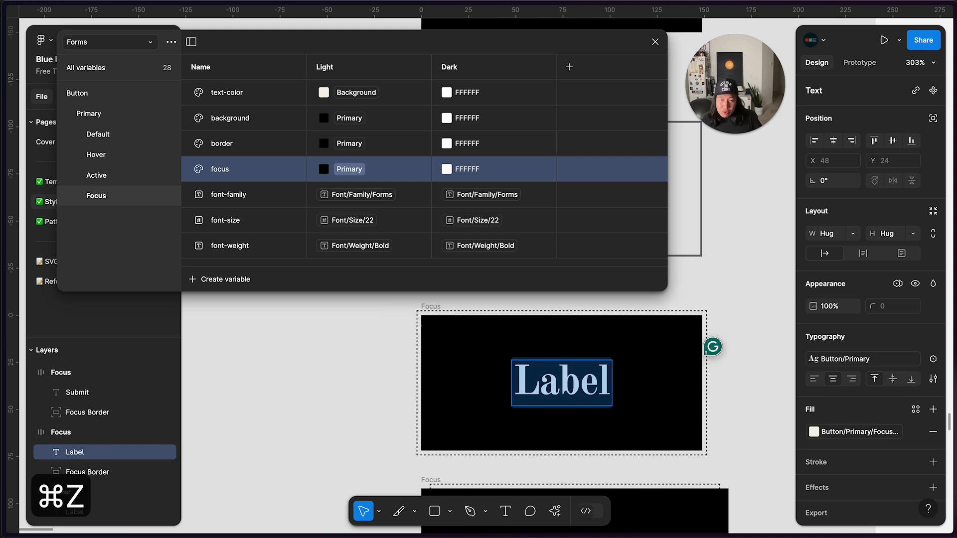
key("Escape")
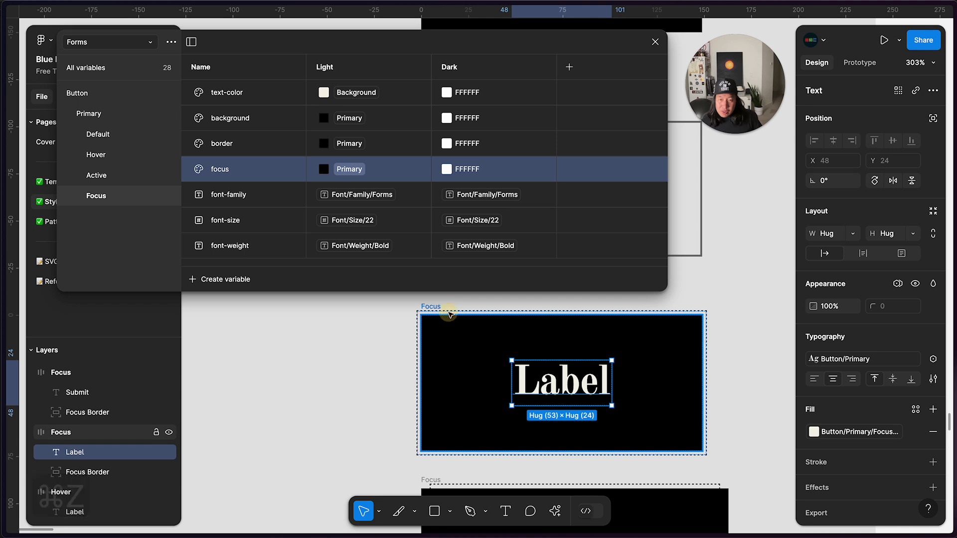
key("Escape")
Set the constraints of Focus Border in the original Focus button to Left and right horizontally and Top and bottom vertically
left_click(118, 470)
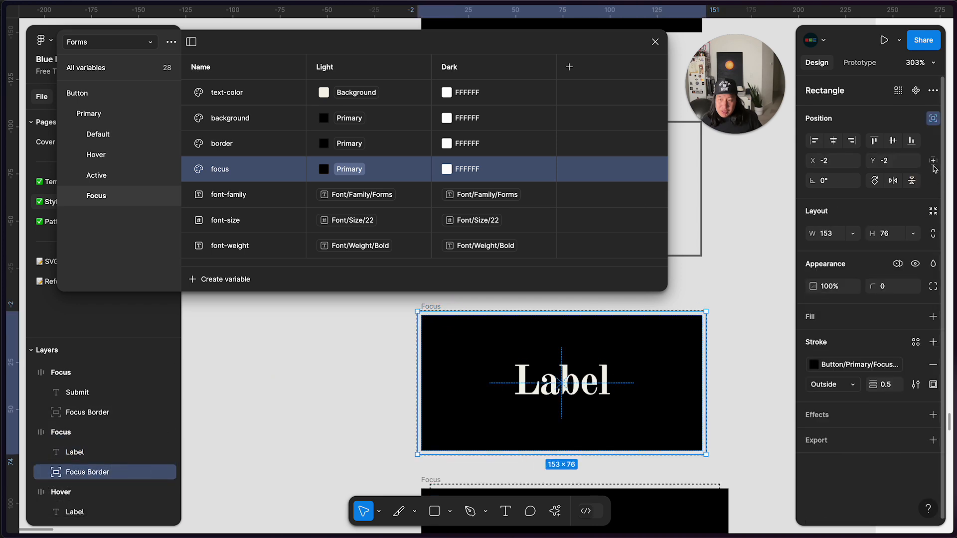
left_click(932, 161)
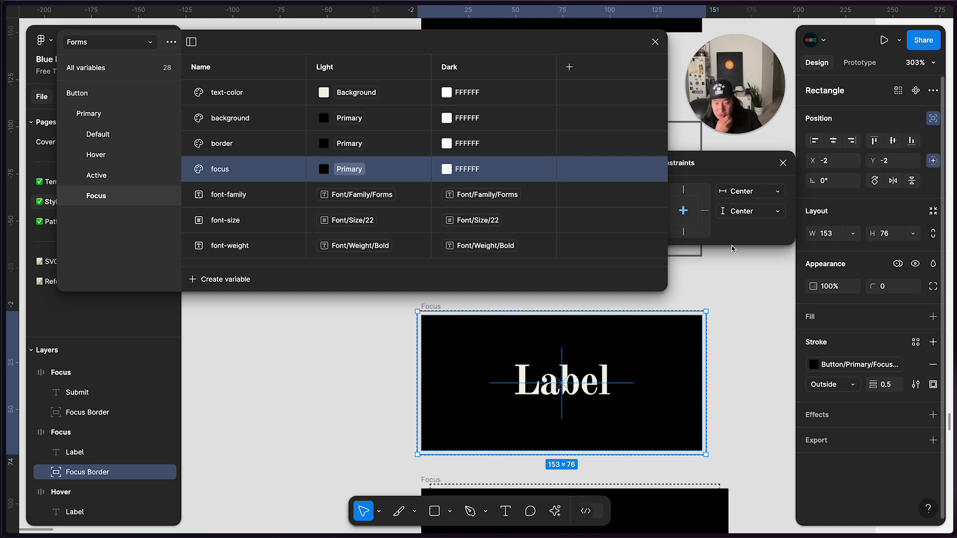
left_click(750, 192)
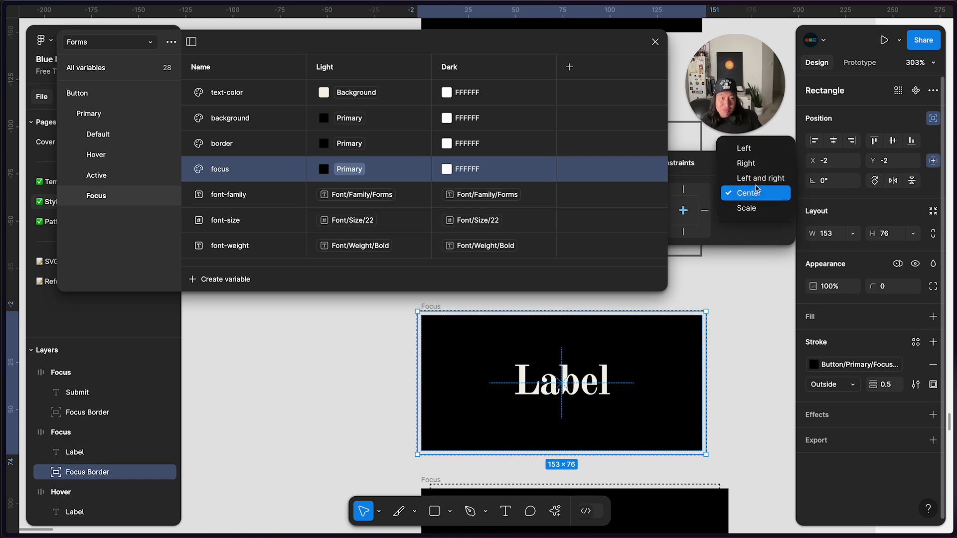
left_click(752, 213)
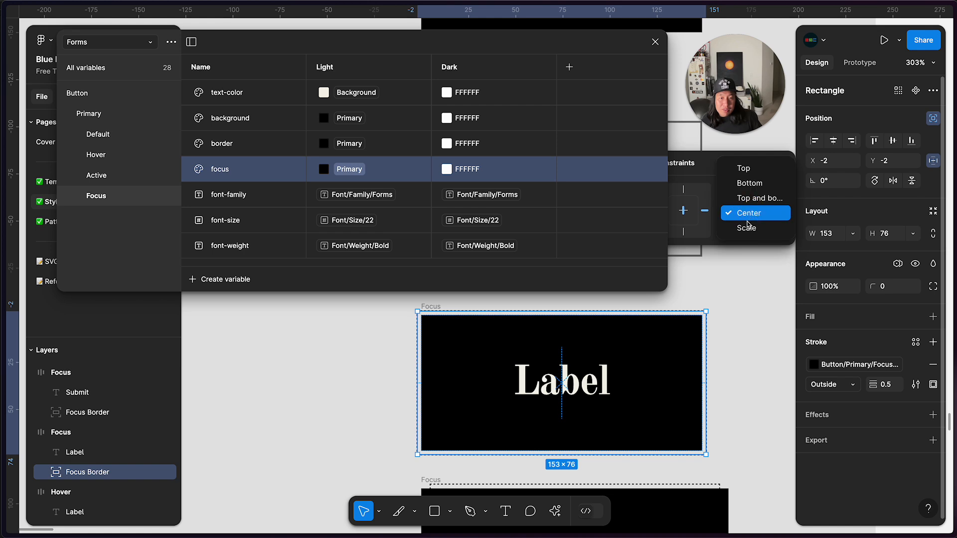
left_click(752, 197)
Test the original Focus button with the placeholder labels Asdasdasd and Sadsadsadas, undoing each text change
double_click(549, 354)
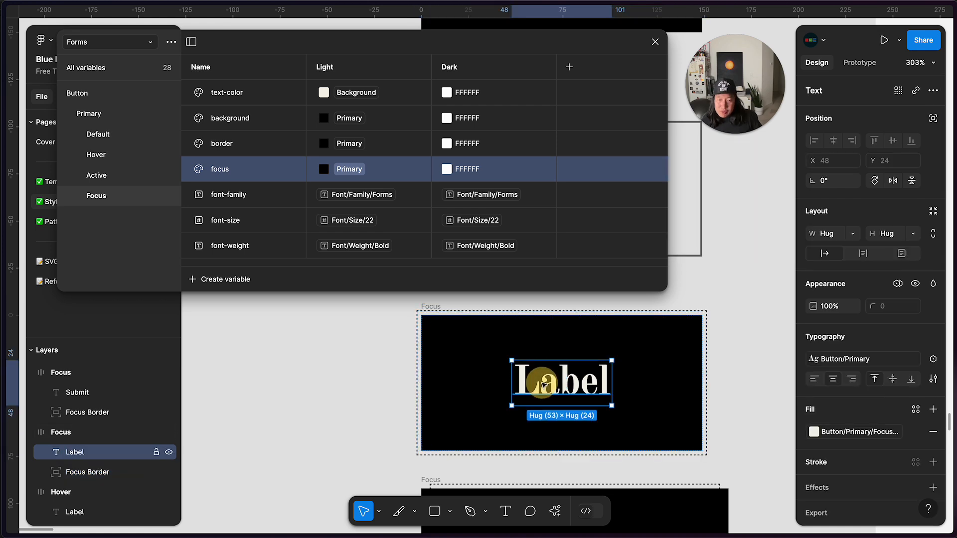
type("asdasdasd")
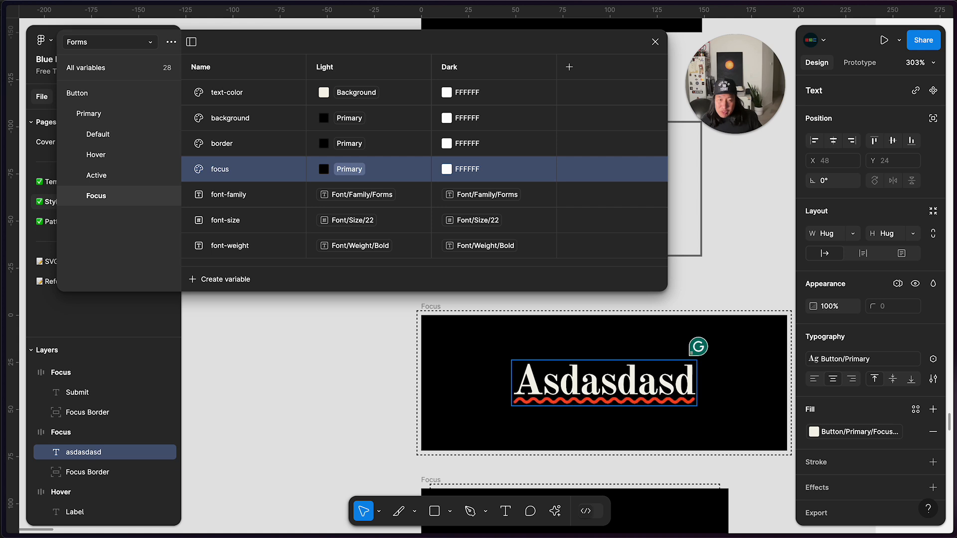
key("super+z")
type("asdasdasdas")
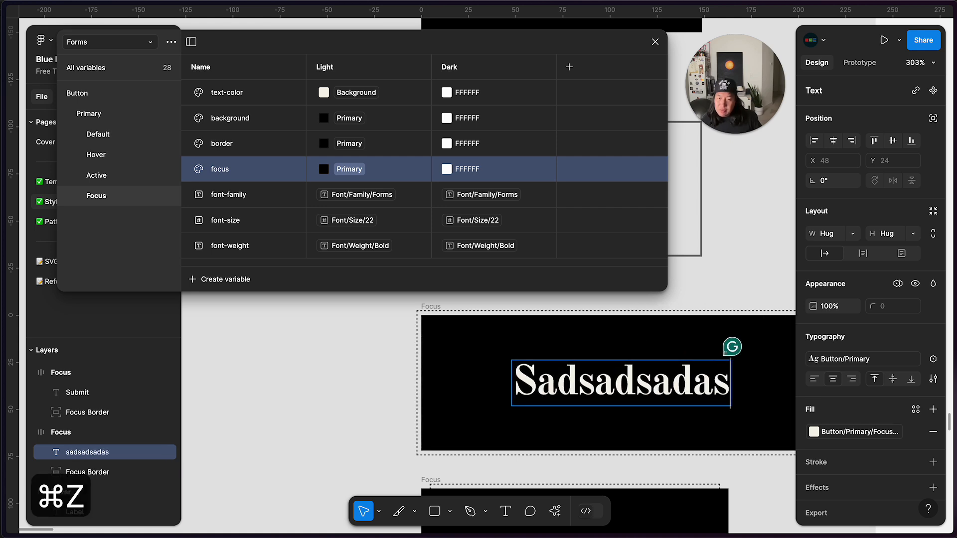
key("super+z")
key("Escape")
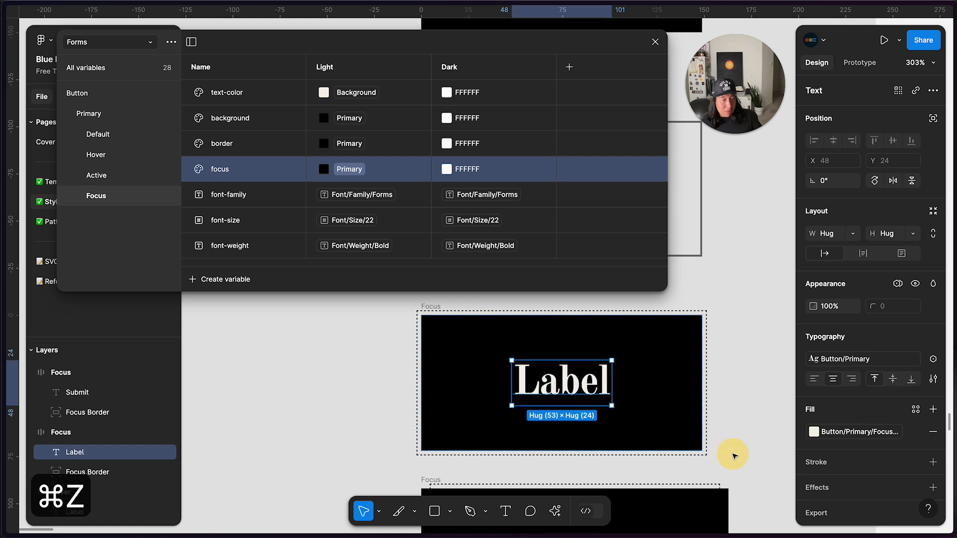
Delete the duplicate Focus button labelled Submit
scroll(733, 452, "down", 2)
left_click(445, 448)
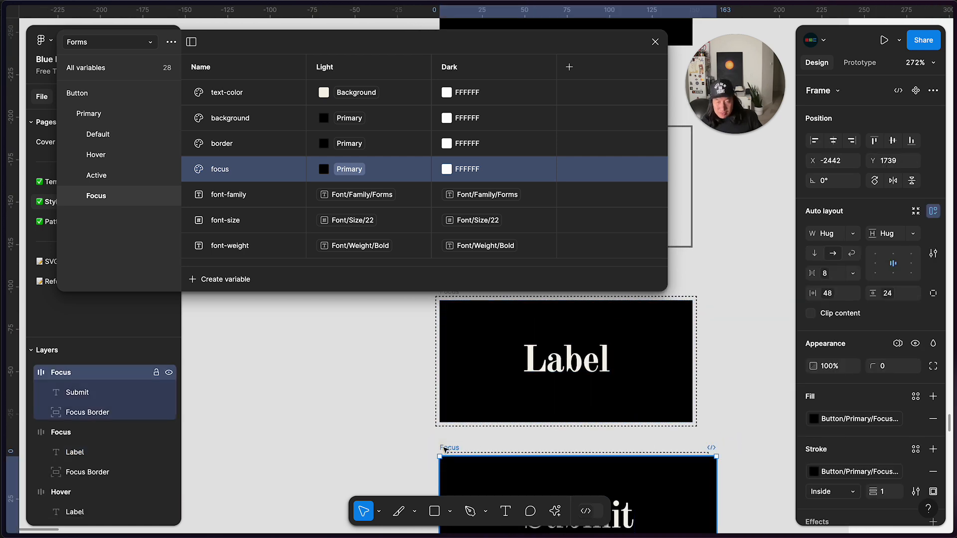
key("BackSpace")
Compare the Default, Hover, Active and Focus buttons with the reference Button One and Button Two states on the light background
scroll(569, 468, "up", 2)
scroll(569, 467, "right", 1)
scroll(569, 468, "down", 10)
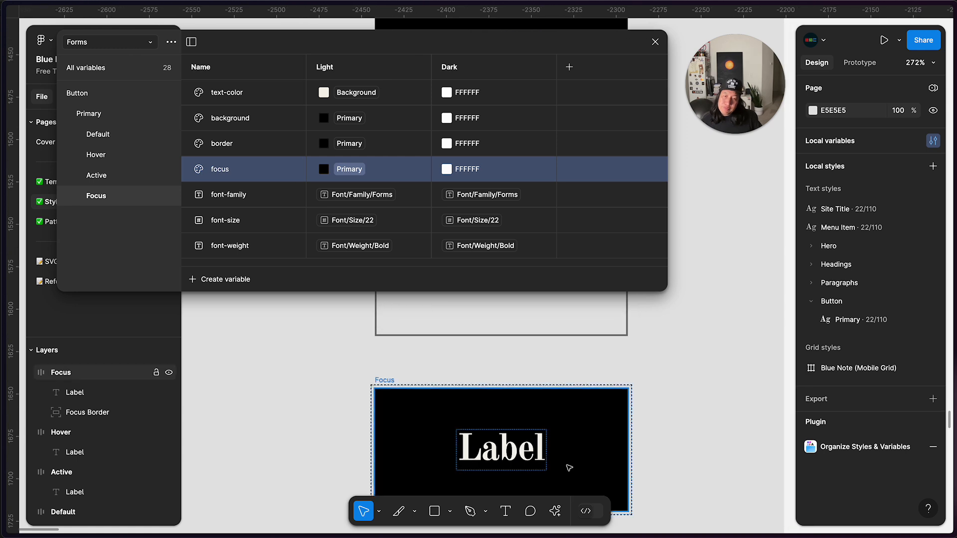
scroll(569, 467, "right", 2)
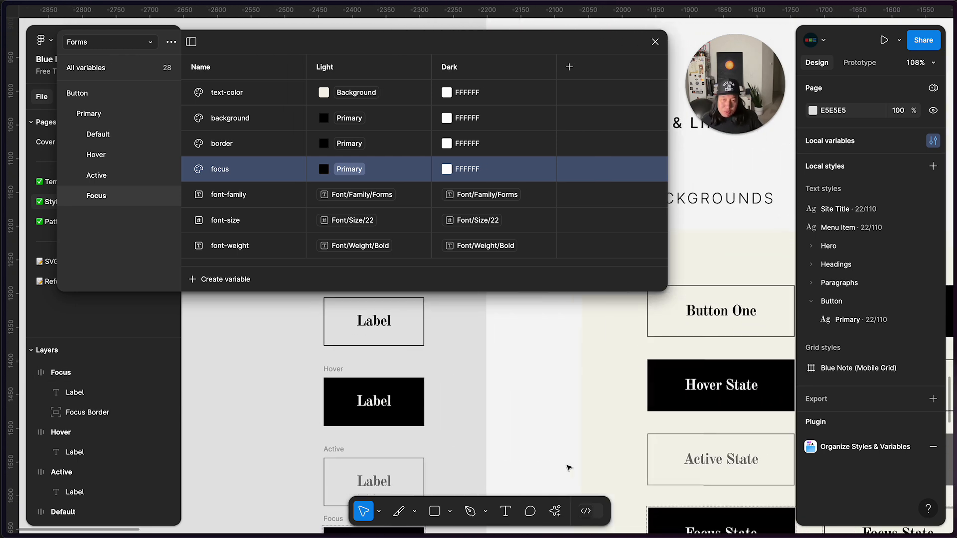
scroll(569, 467, "left", 3)
scroll(569, 468, "down", 2)
scroll(569, 467, "up", 1)
scroll(564, 469, "down", 1)
scroll(563, 469, "down", 1)
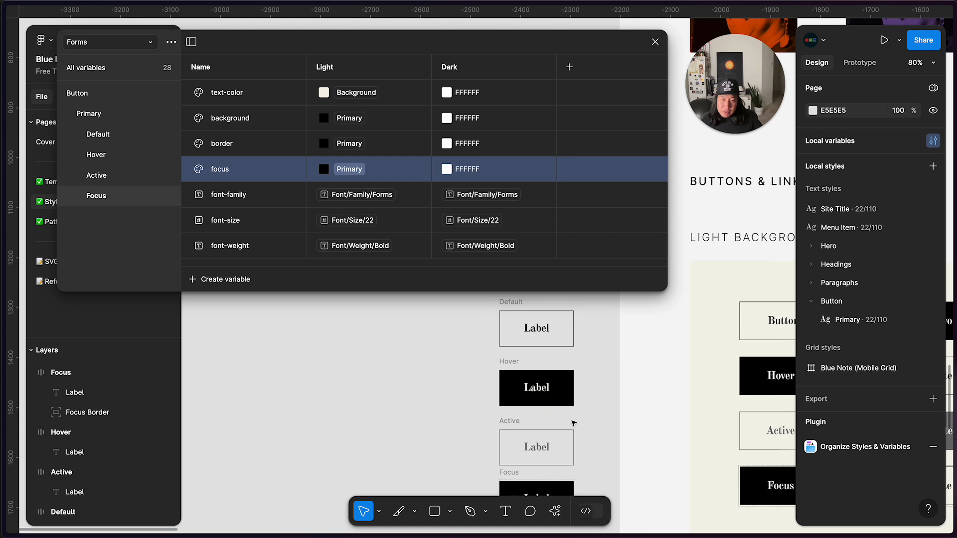
scroll(573, 423, "right", 4)
scroll(573, 423, "up", 1)
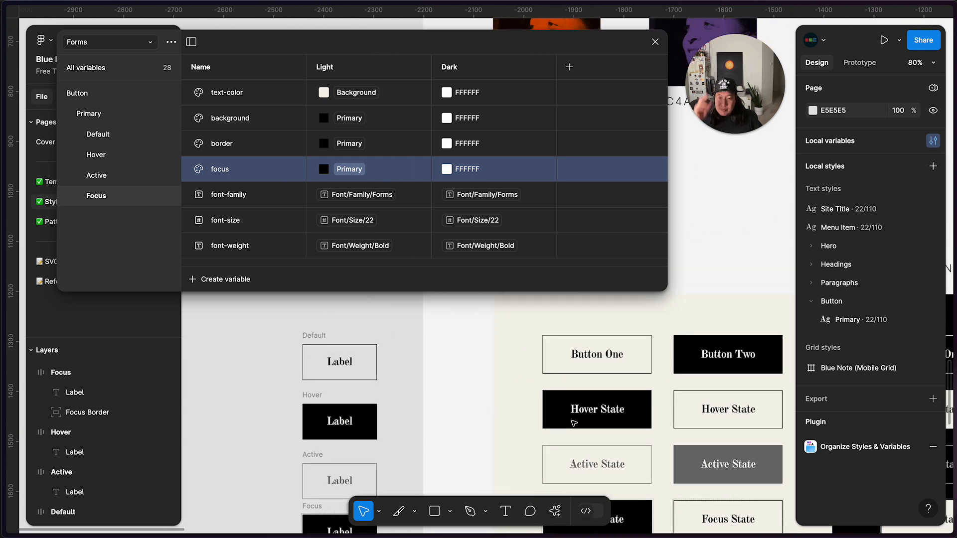
scroll(574, 423, "down", 1)
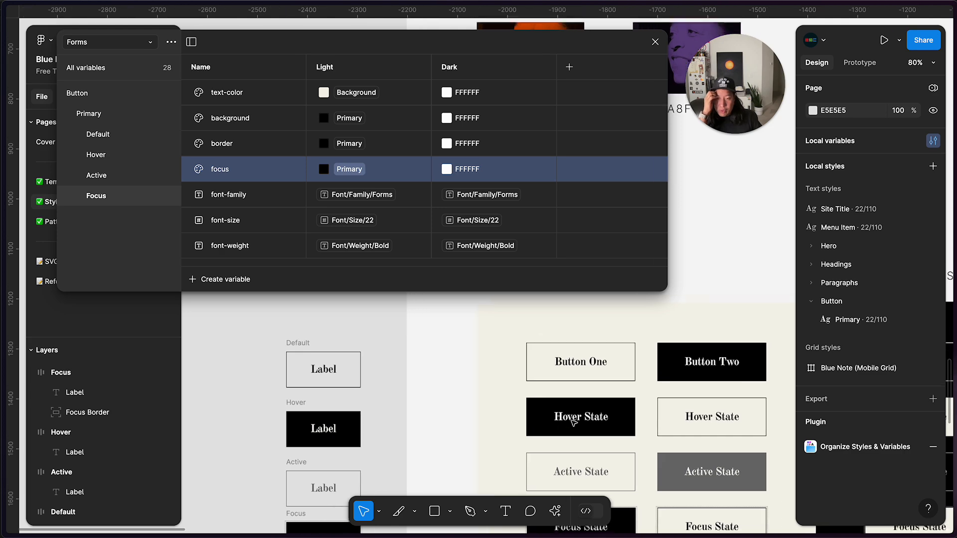
scroll(574, 423, "right", 4)
scroll(572, 423, "left", 5)
scroll(572, 422, "down", 1)
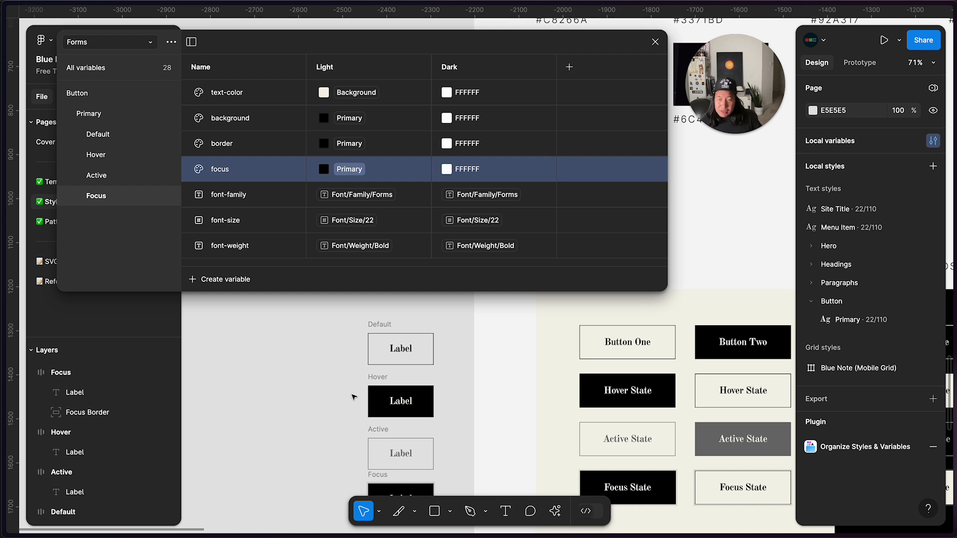
scroll(354, 396, "right", 3)
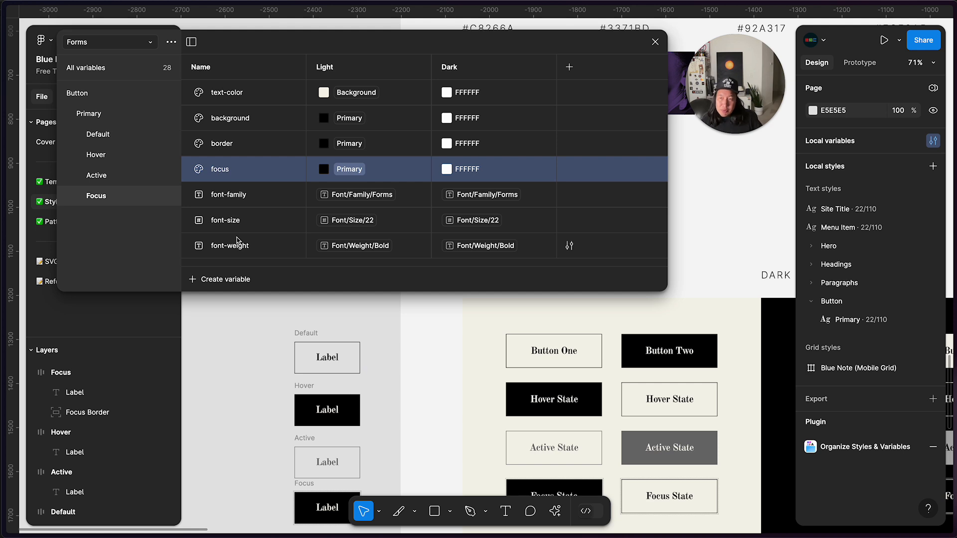
In the Default button variables, link the Dark mode text-color to Background and the Dark mode background to Primary
left_click(107, 133)
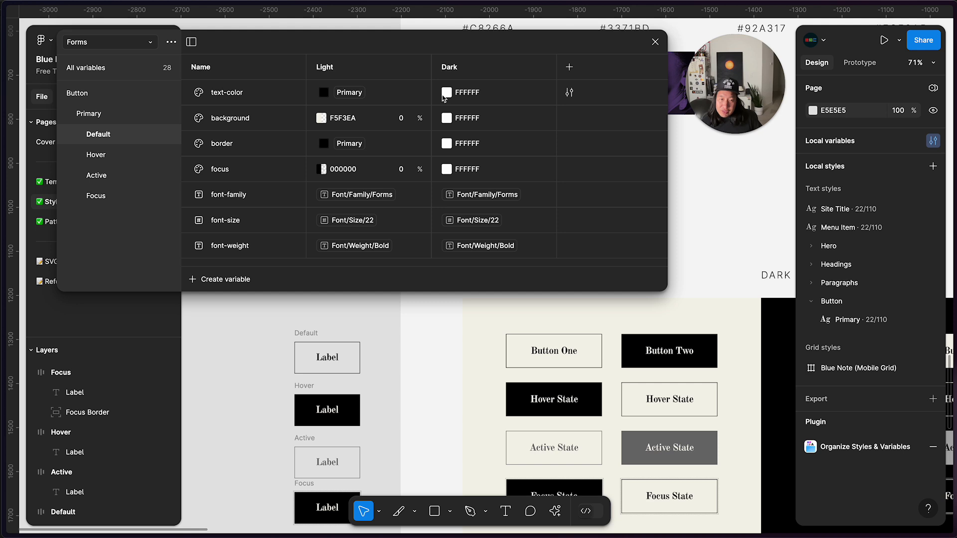
left_click(443, 94)
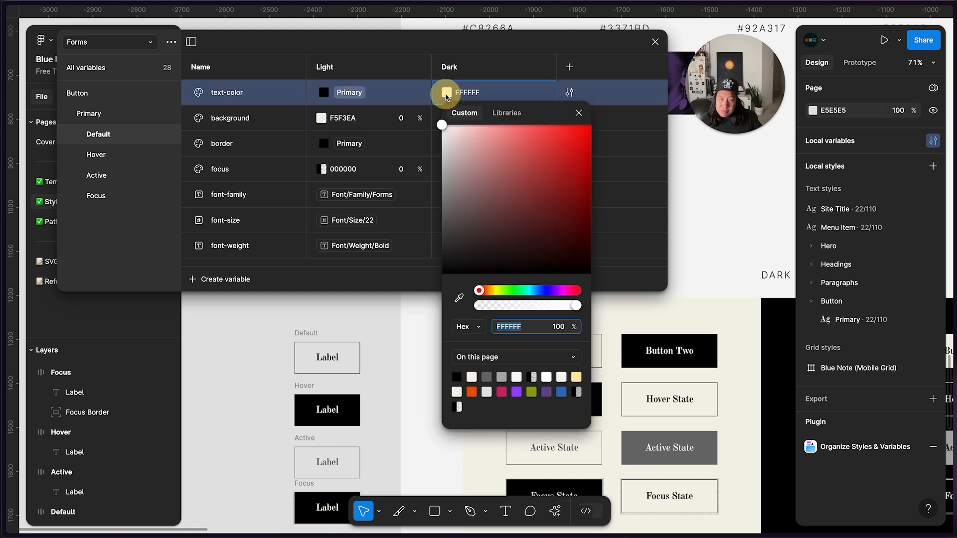
left_click(506, 113)
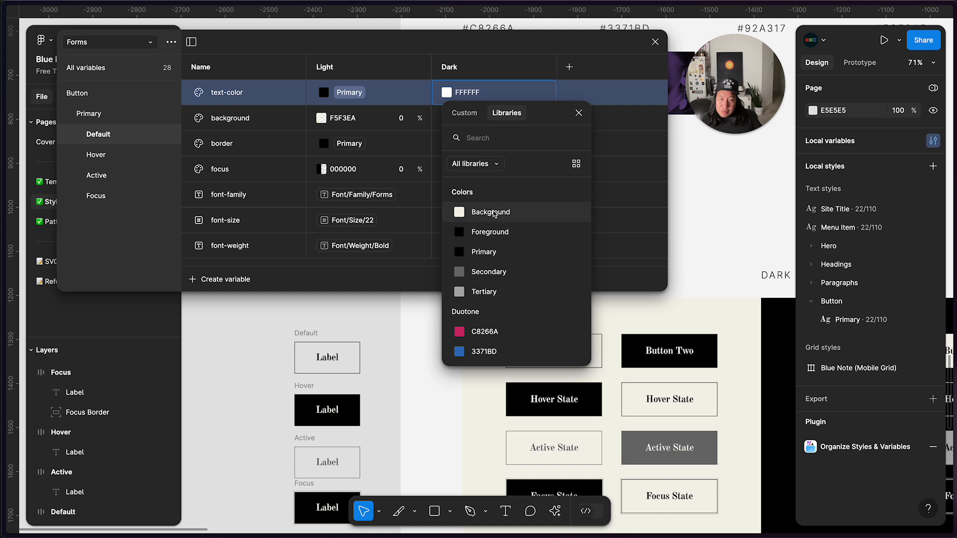
left_click(486, 213)
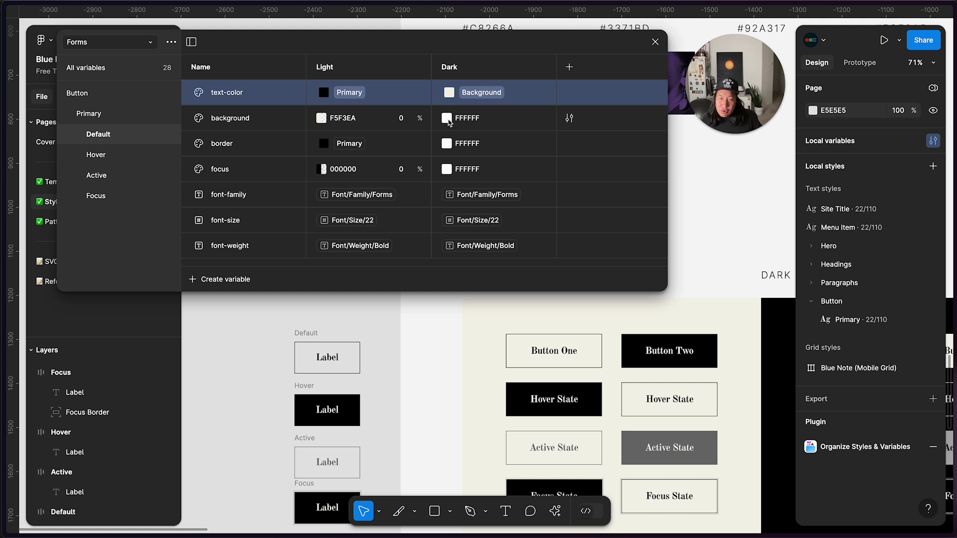
left_click(447, 118)
left_click(506, 138)
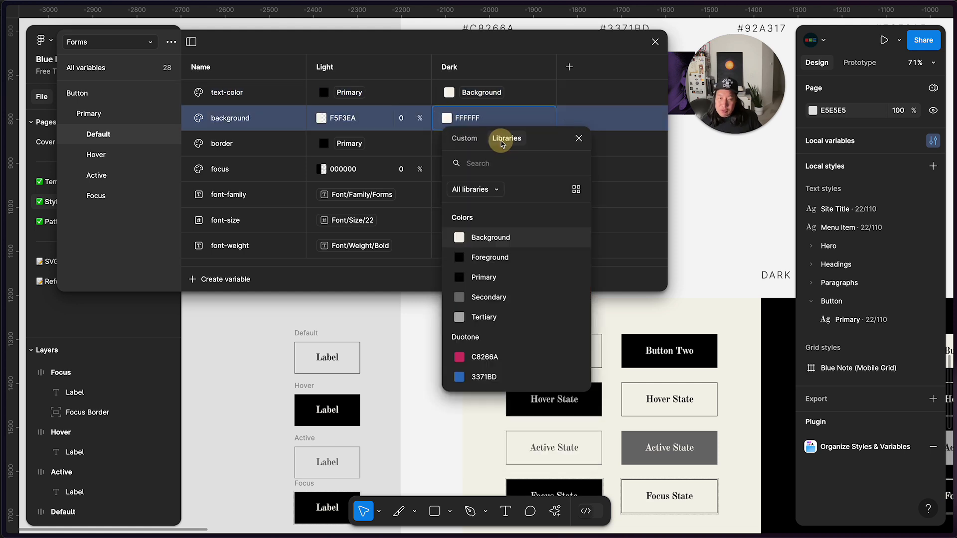
left_click(482, 276)
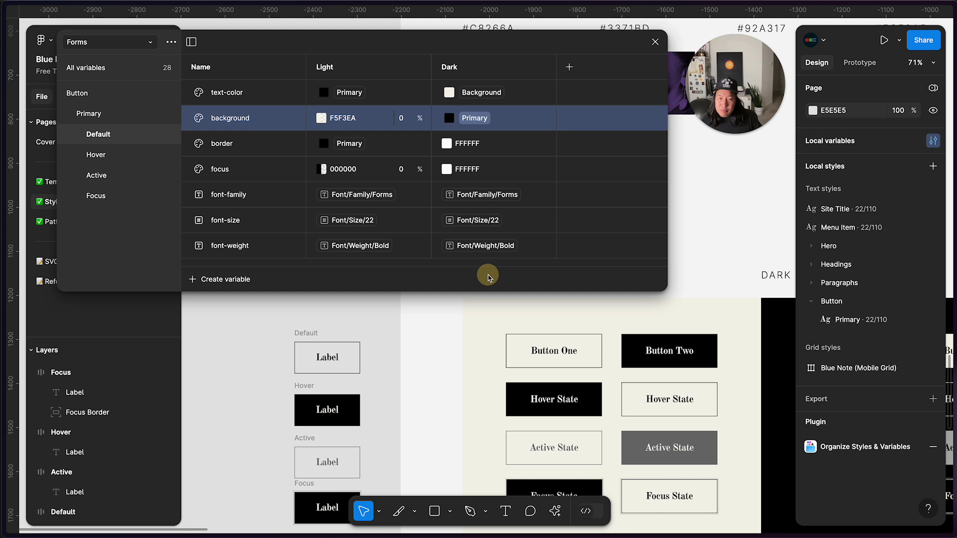
Link the Dark mode border variable of the Default state to the Primary color
left_click(446, 144)
left_click(501, 164)
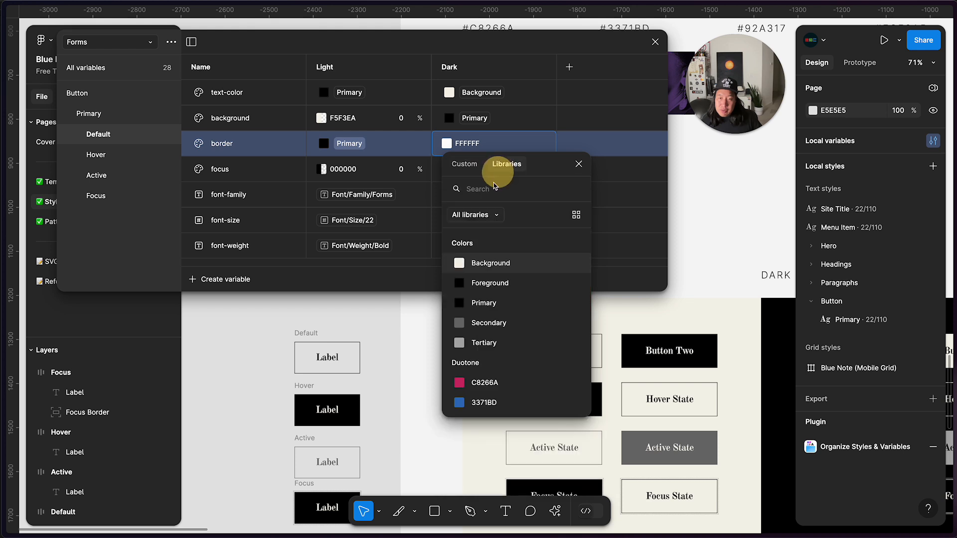
left_click(474, 304)
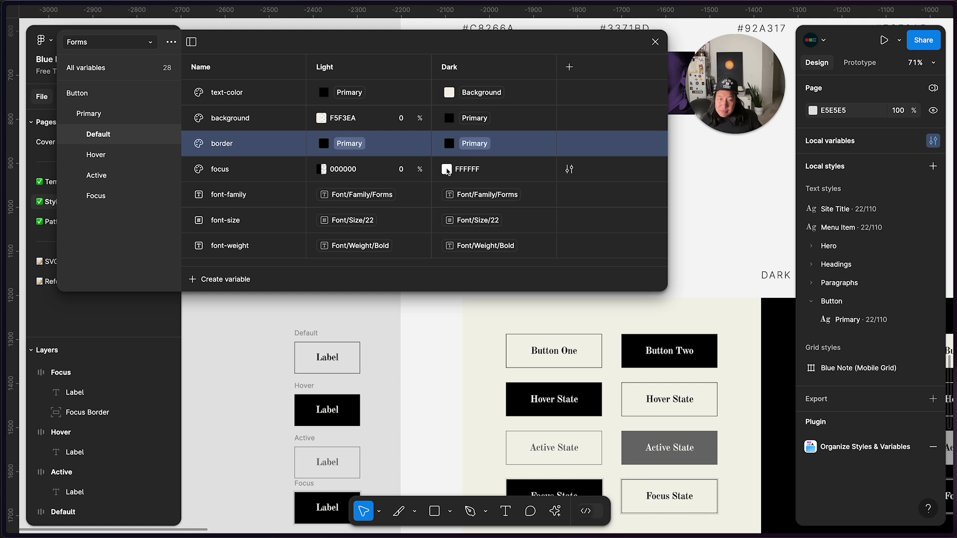
Set the opacity of the Default state's Dark mode focus color to 0%
left_click(446, 170)
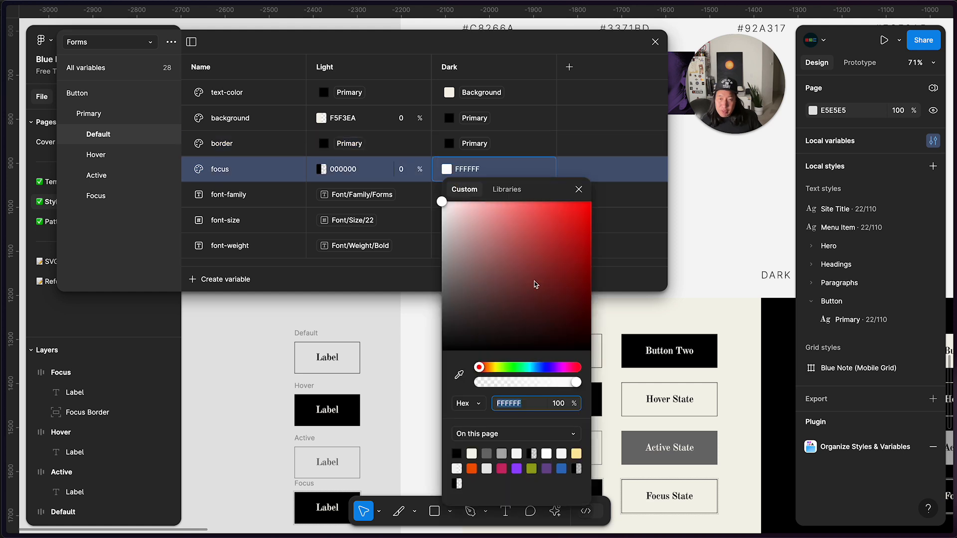
left_click(560, 403)
left_click(561, 404)
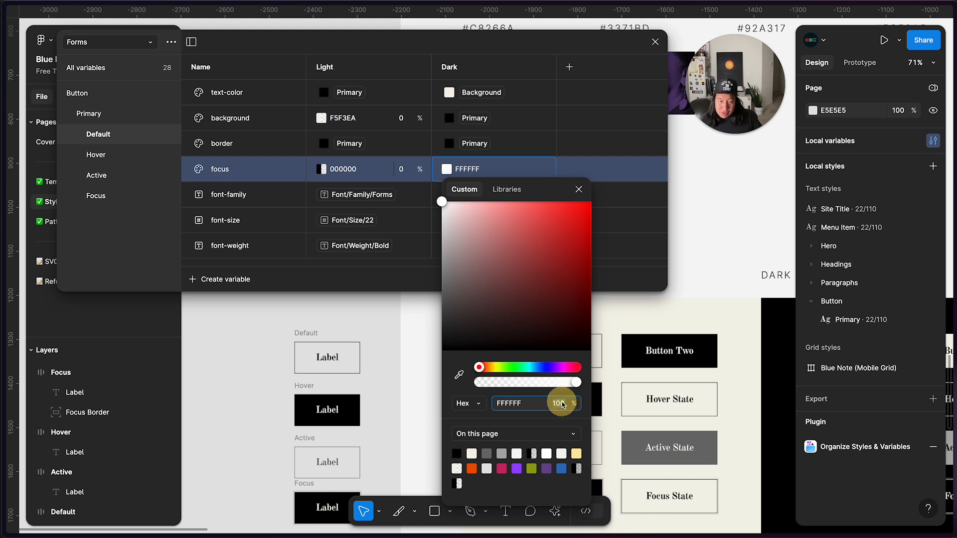
type("0")
key("Return")
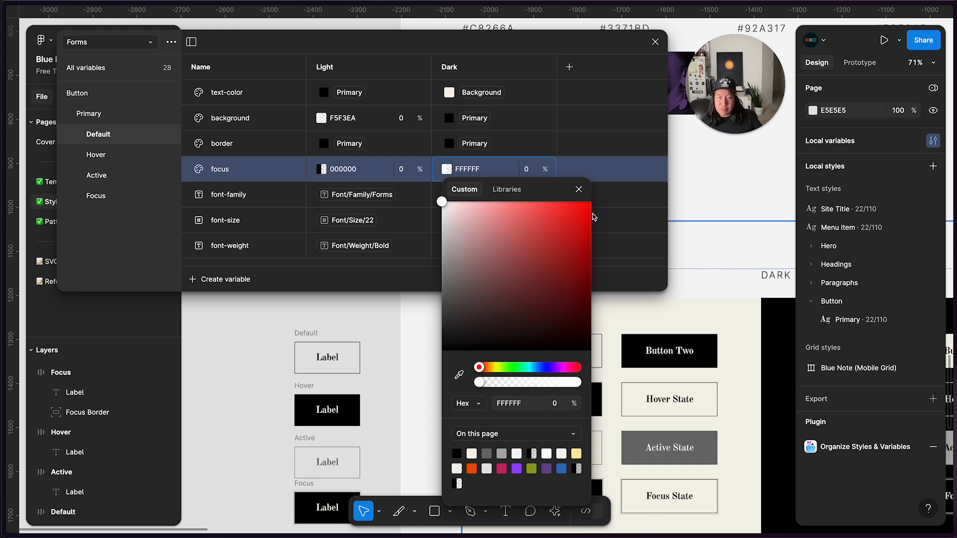
left_click(578, 190)
In the Hover button variables, link the Dark mode text-color to the Primary color
left_click(118, 154)
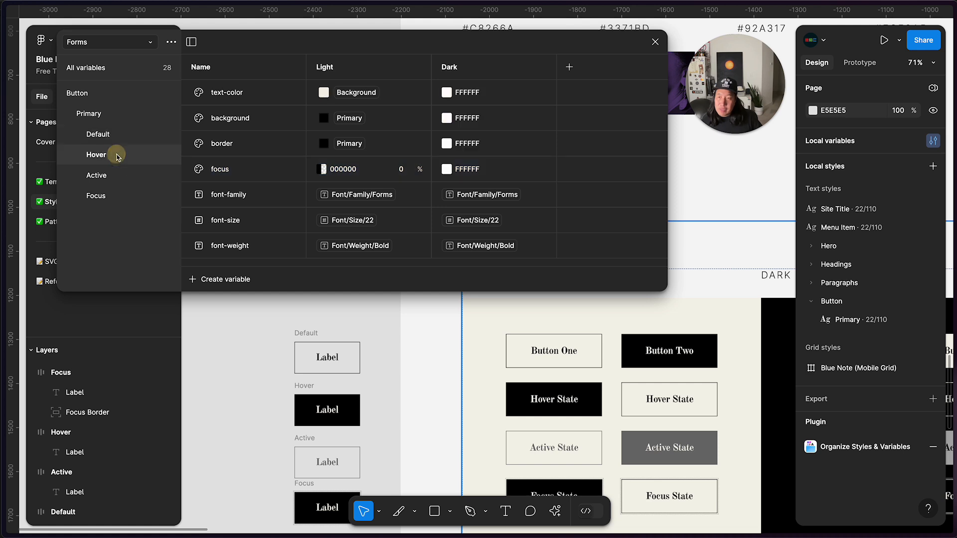
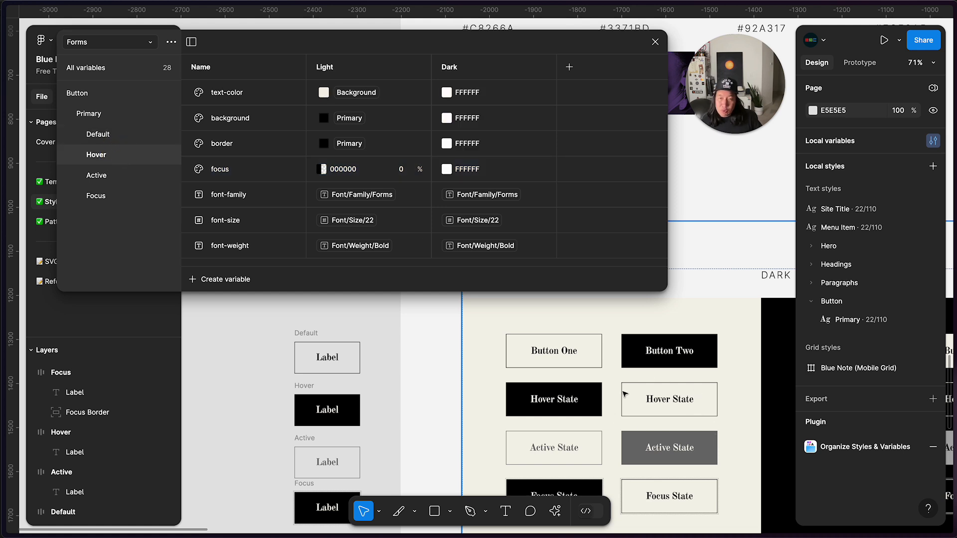
left_click(446, 93)
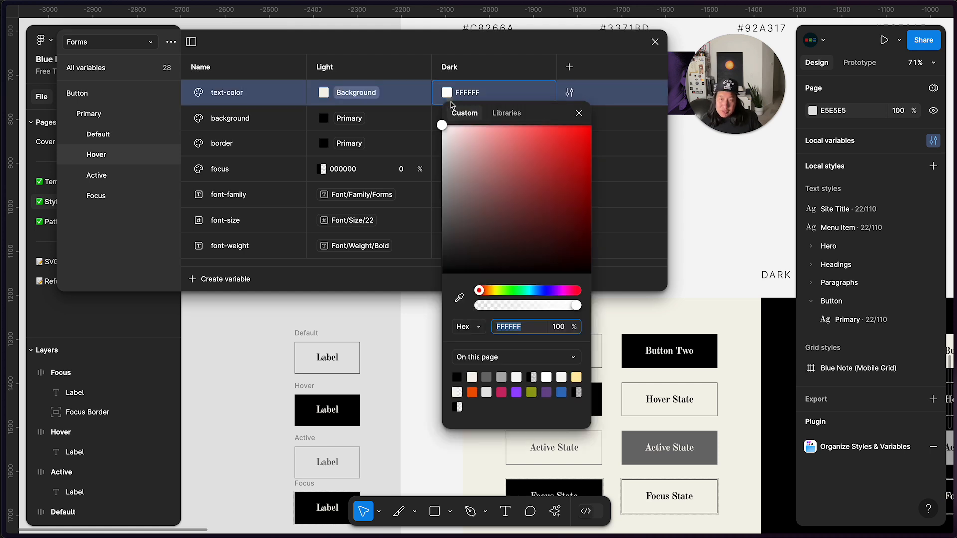
left_click(446, 94)
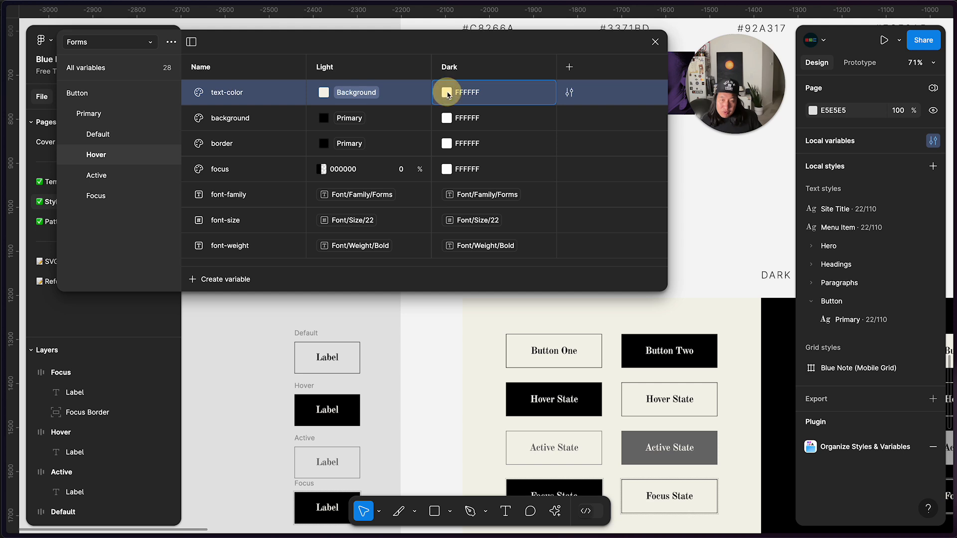
left_click(446, 93)
left_click(506, 113)
left_click(483, 251)
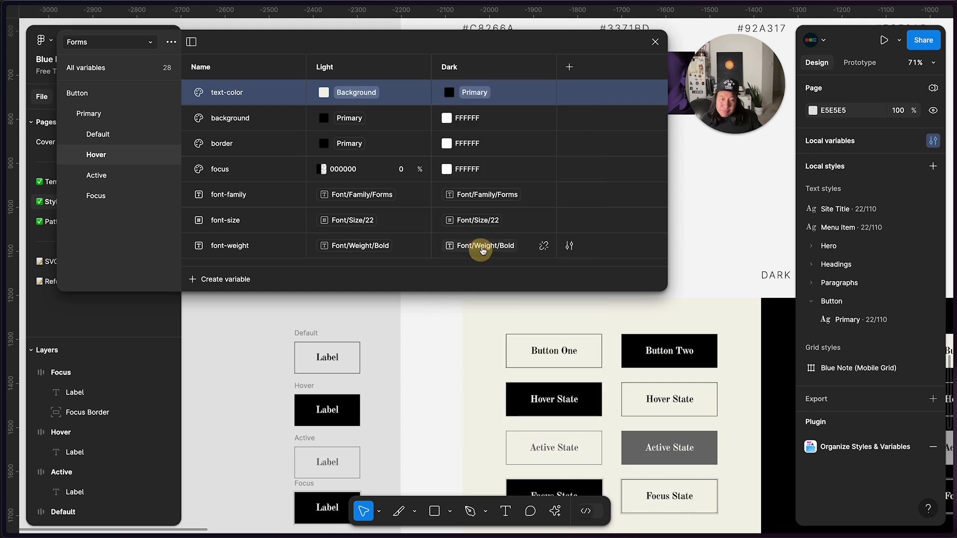
Link the Dark mode border variable of the Hover state to the Primary color
left_click(447, 143)
left_click(506, 164)
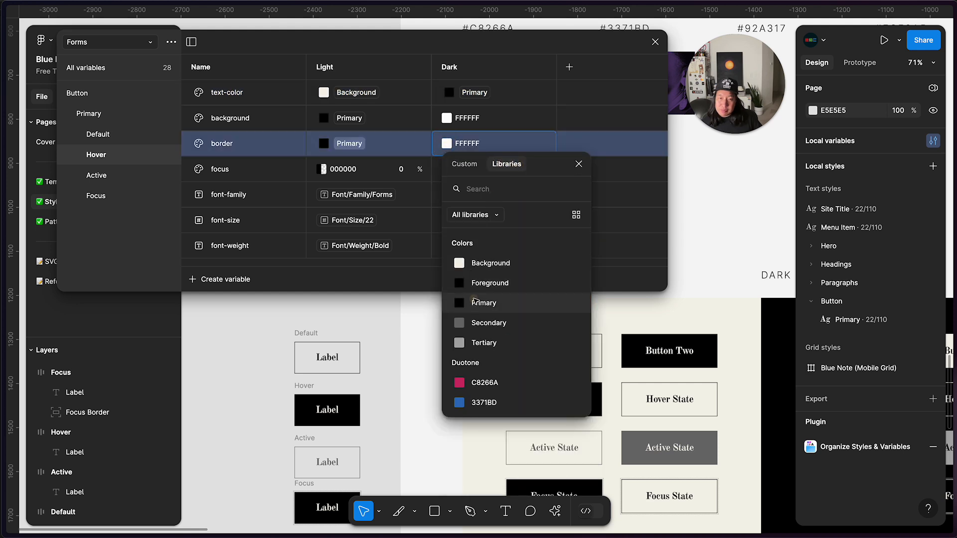
left_click(475, 302)
Set the opacity of the Hover state's Dark mode background color to 0%
left_click(446, 117)
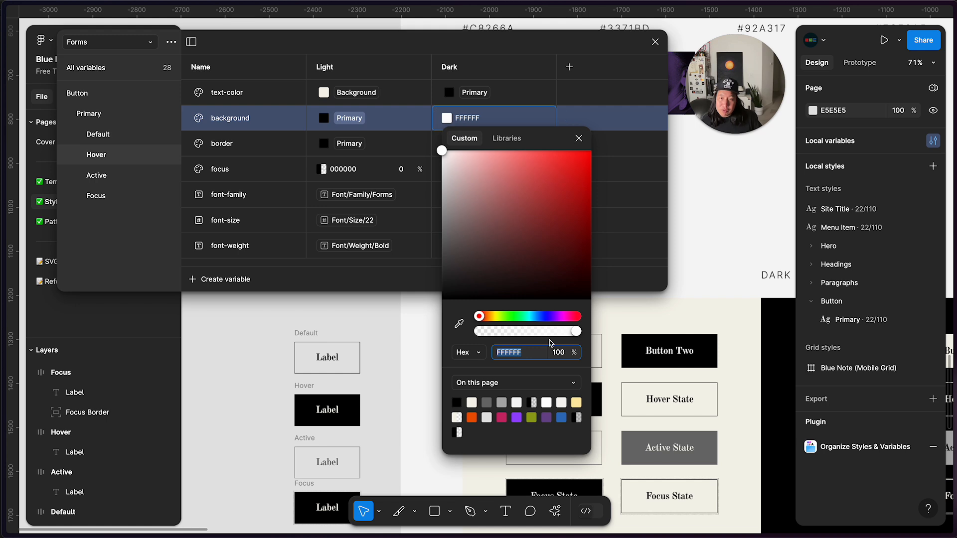
left_click(559, 352)
type("0")
key("Return")
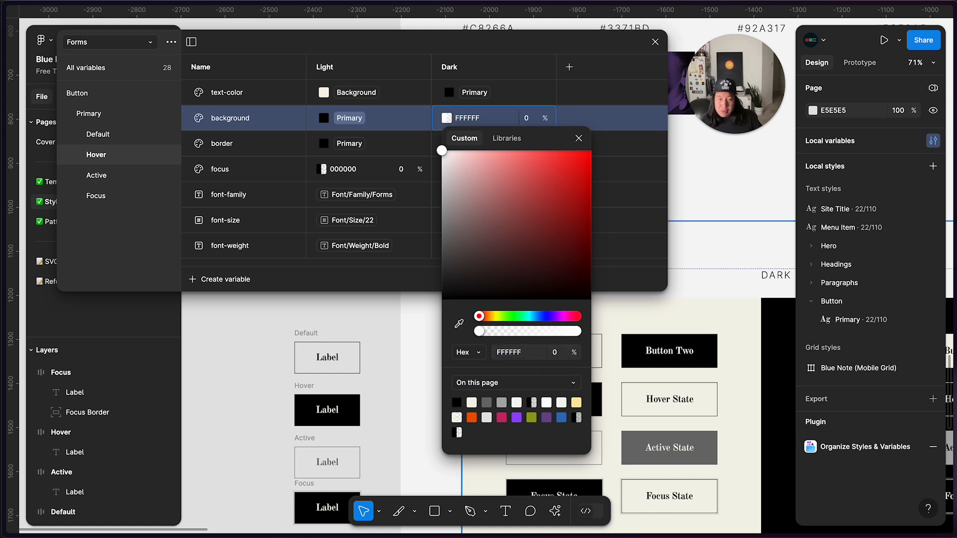
Set the opacity of the Hover state's Dark mode focus color to 0%
left_click(579, 139)
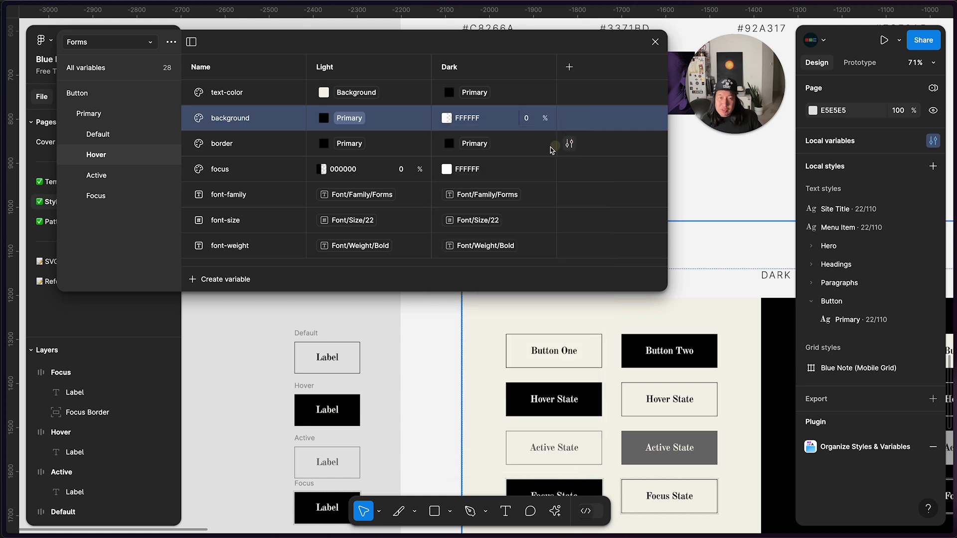
left_click(446, 170)
left_click(558, 403)
type("00")
key("Return")
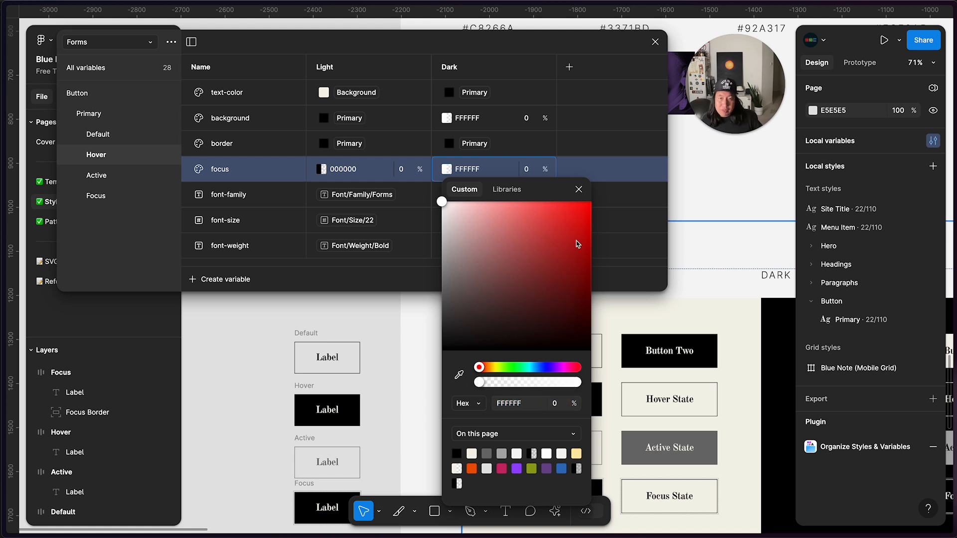
left_click(579, 190)
In the Active button variables, link the Dark mode text-color to the Background color
left_click(139, 172)
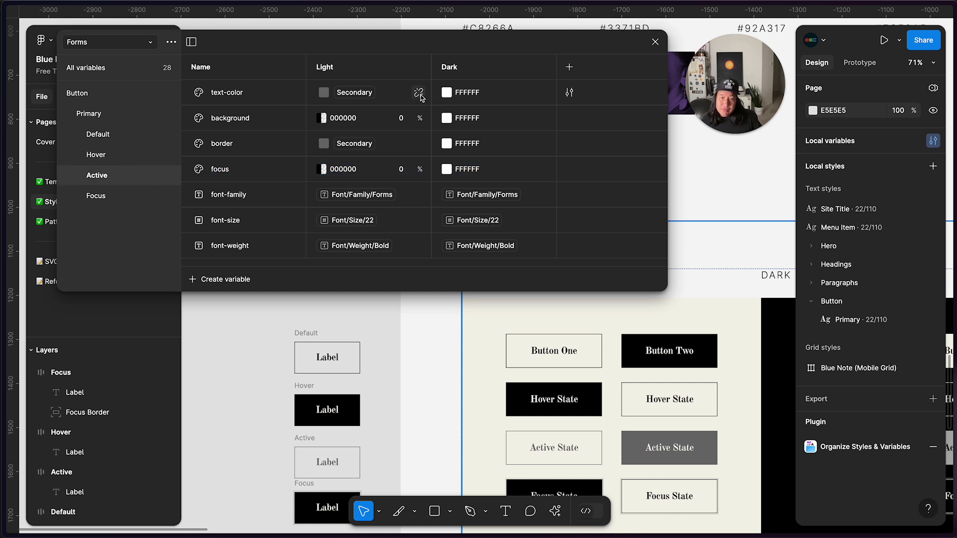
left_click(446, 92)
left_click(506, 112)
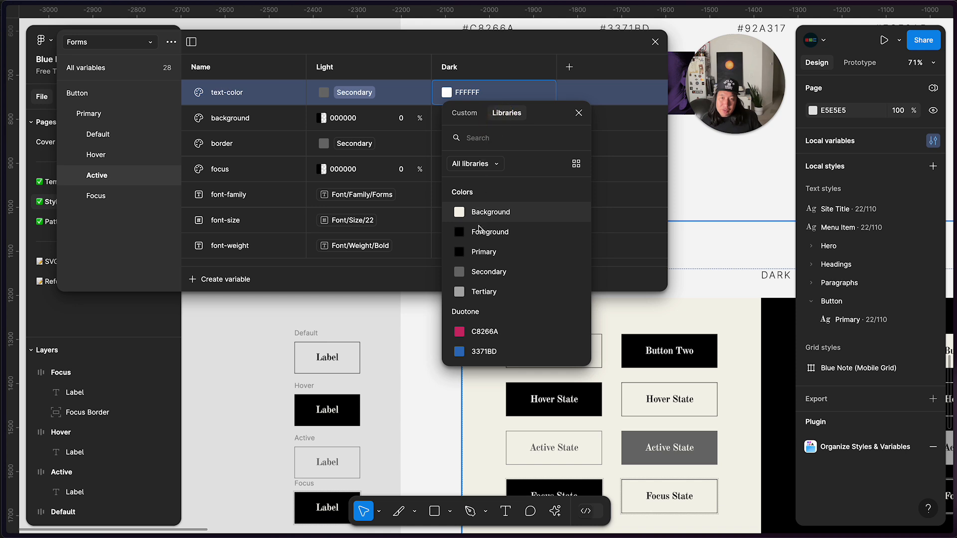
left_click(486, 213)
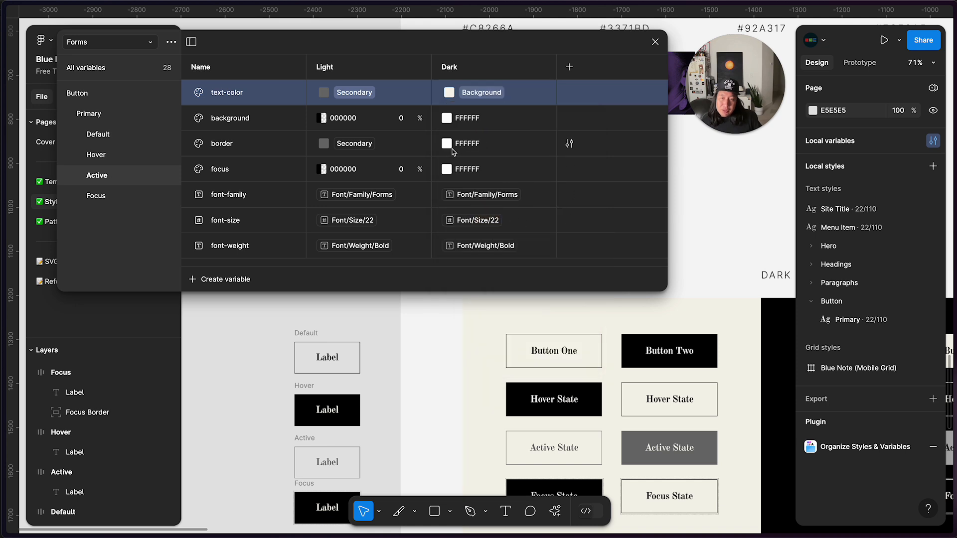
Link the Active state's Dark mode background and border variables to the Secondary color
left_click(446, 118)
left_click(505, 138)
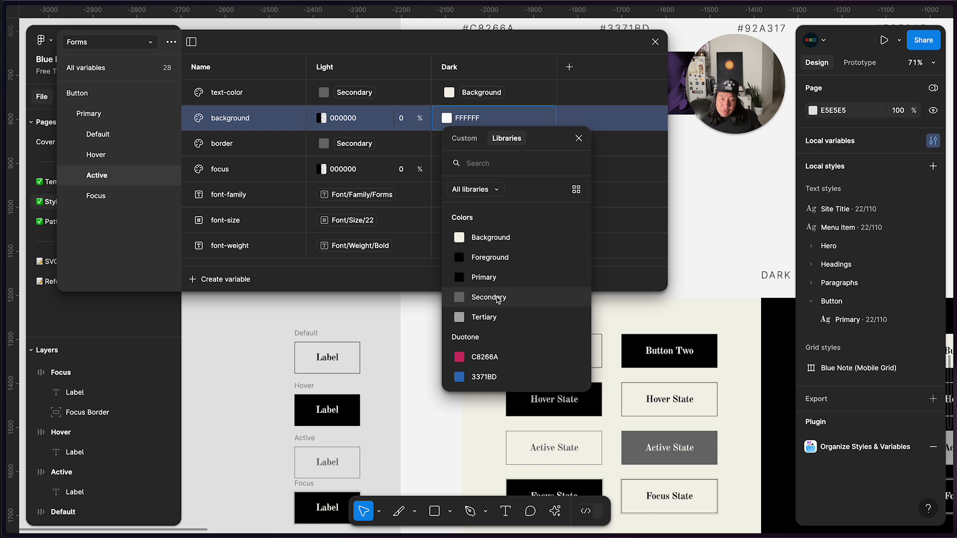
left_click(498, 298)
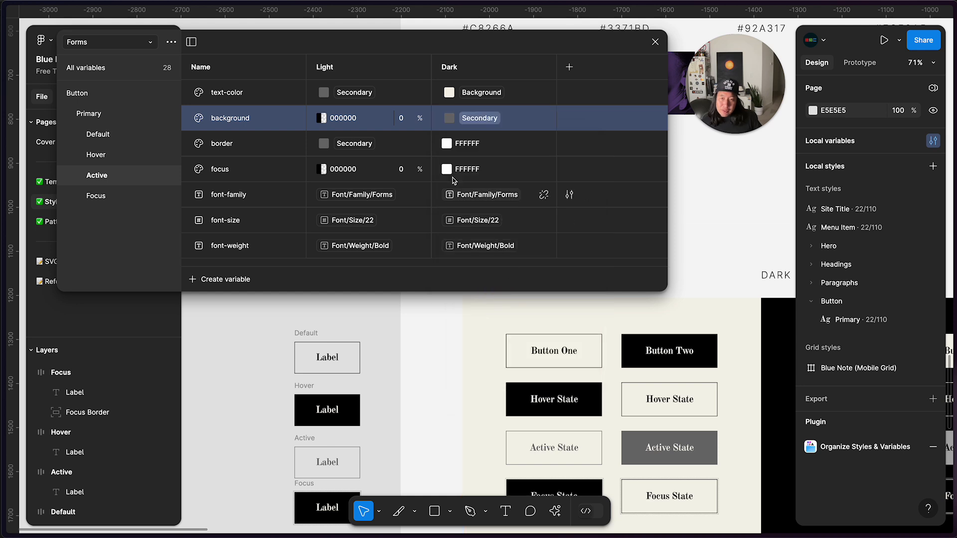
left_click(446, 144)
left_click(506, 164)
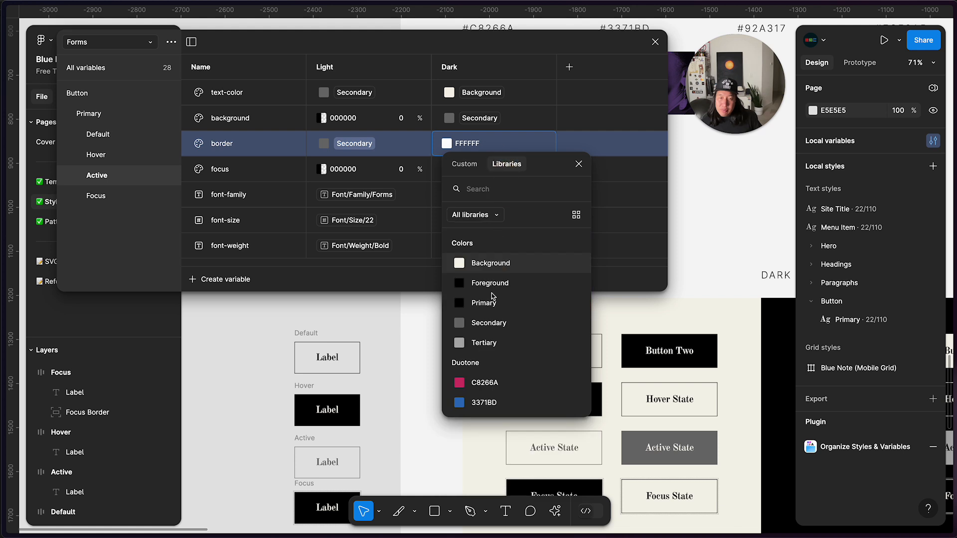
left_click(494, 320)
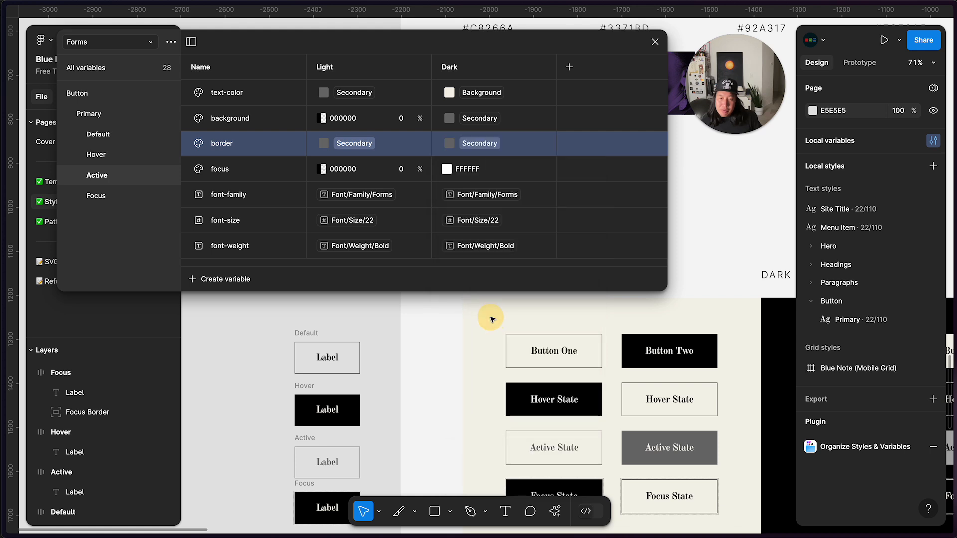
Set the opacity of the Active state's Dark mode focus color to 0%
left_click(446, 169)
left_click(563, 404)
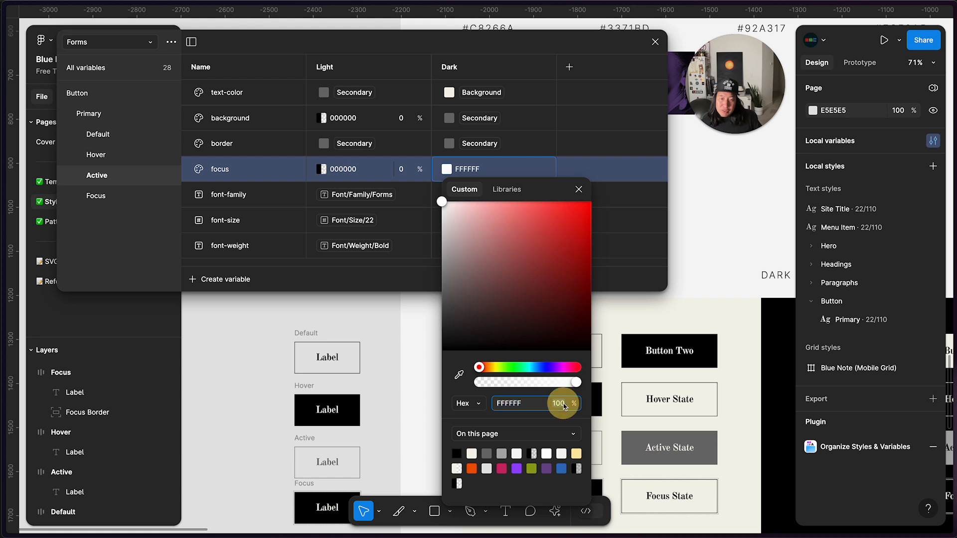
type("0")
key("Return")
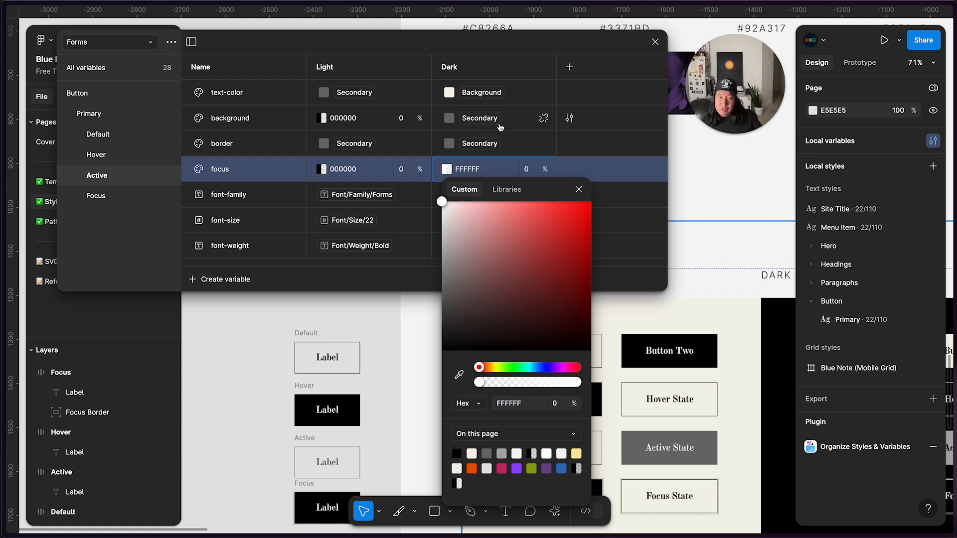
left_click(523, 118)
In the Focus button variables, link the Dark mode text-color and border to the Primary color
left_click(132, 196)
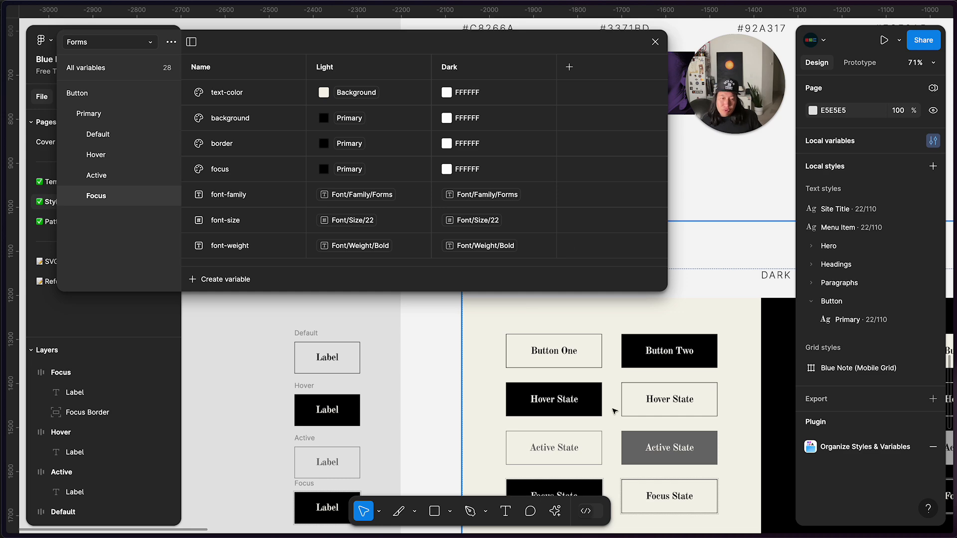
scroll(614, 410, "up", 5)
scroll(613, 410, "right", 1)
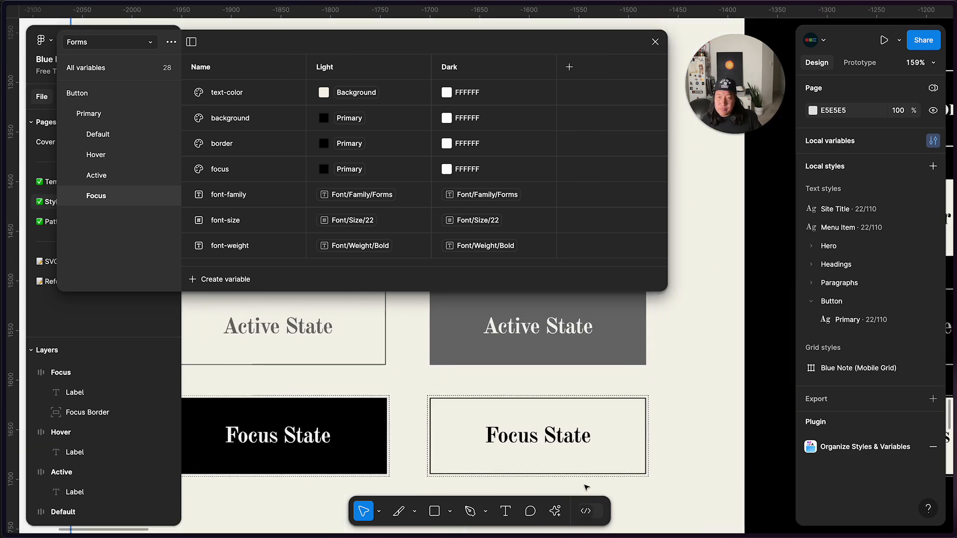
left_click(446, 92)
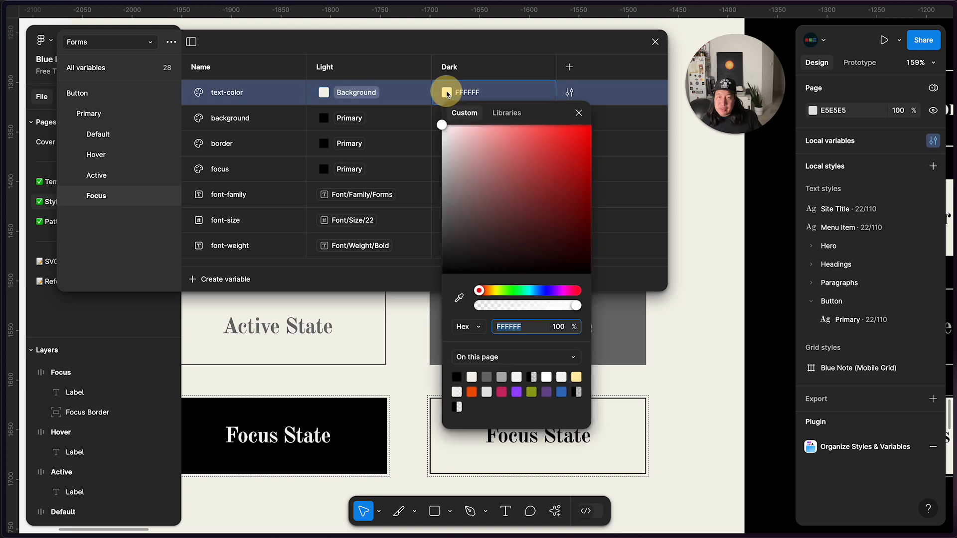
left_click(506, 113)
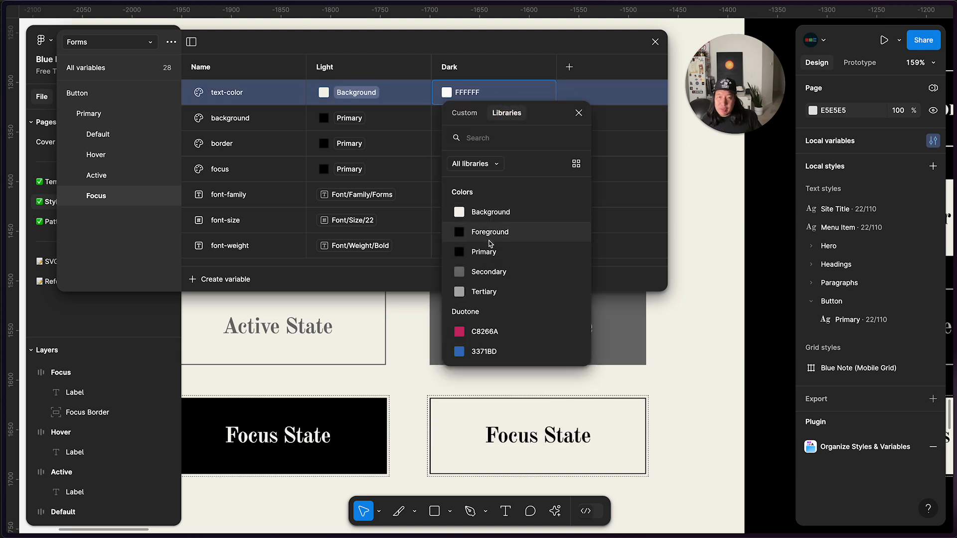
left_click(490, 250)
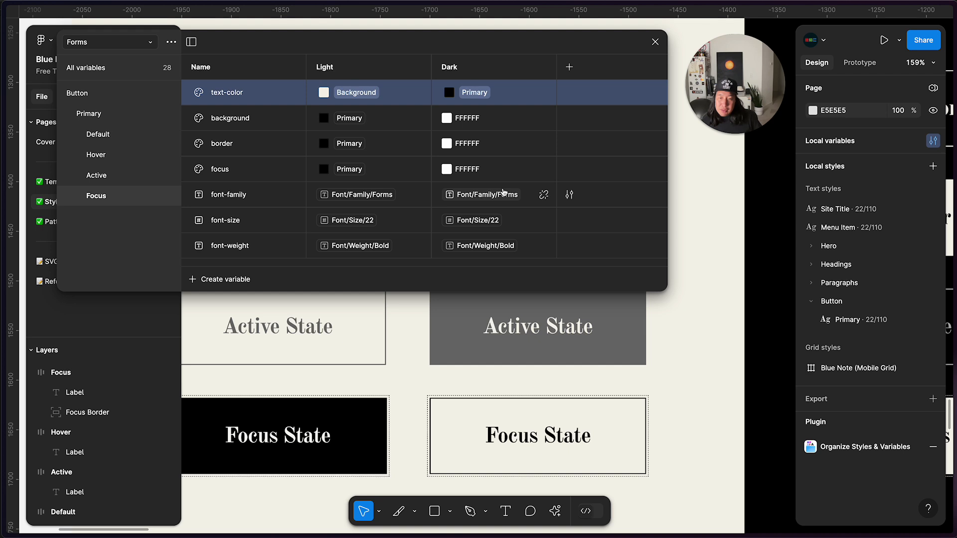
left_click(446, 145)
left_click(506, 163)
left_click(462, 302)
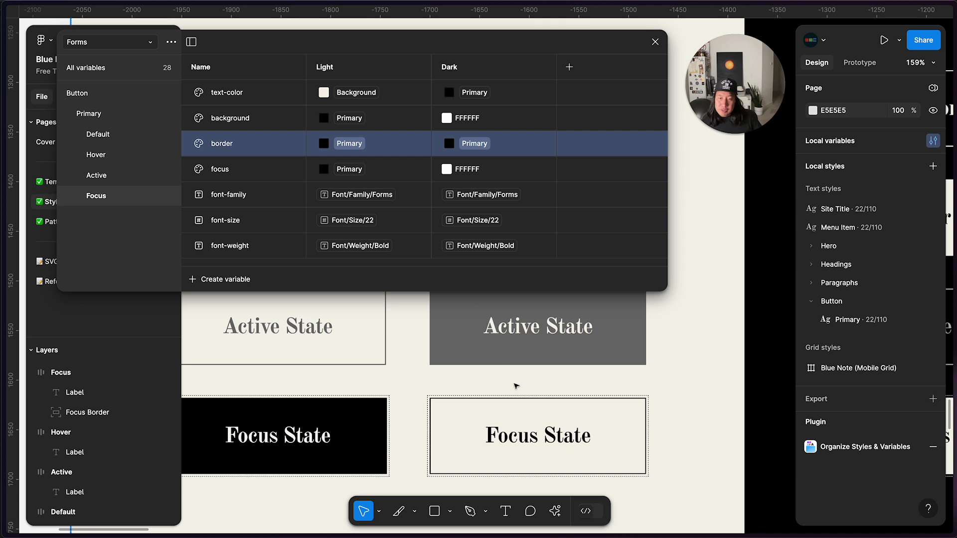
Set the opacity of the Focus state's Dark mode background color to 0%
left_click(445, 120)
left_click(557, 351)
type("00")
key("Return")
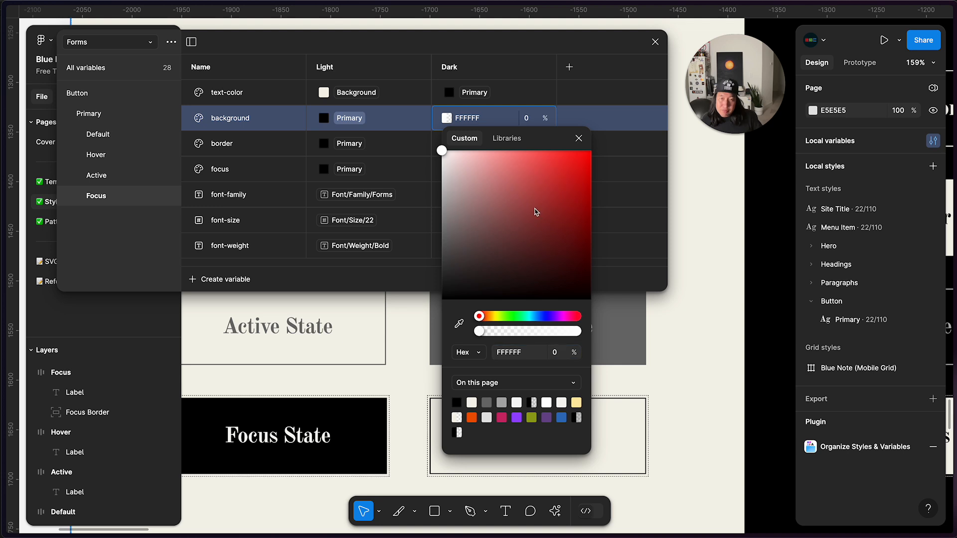
left_click(579, 138)
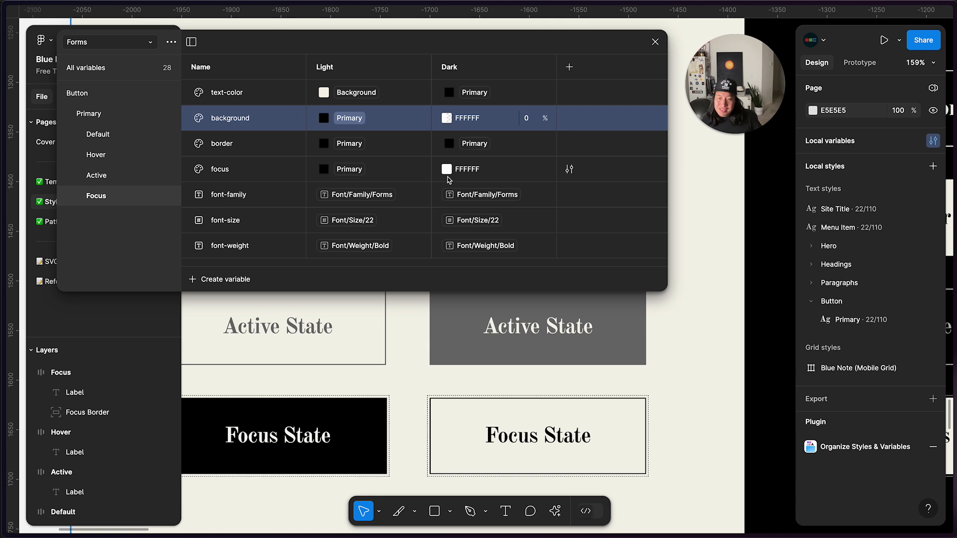
Link the Focus state's Dark mode focus variable to the Primary color
left_click(446, 170)
left_click(504, 189)
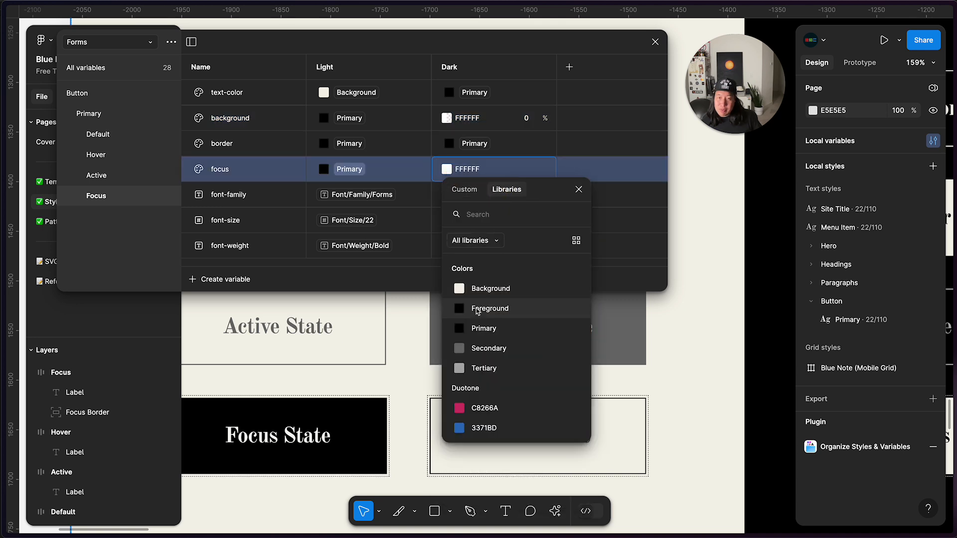
left_click(489, 335)
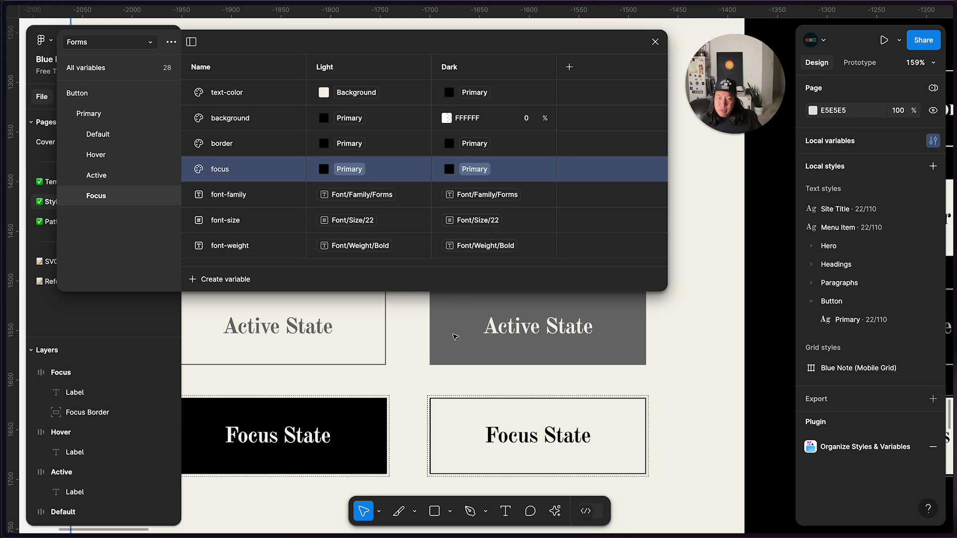
Examine the button state samples on the light and dark backgrounds to compare them with the Dark mode variables
scroll(454, 337, "down", 5)
scroll(454, 337, "up", 5)
scroll(454, 337, "right", 3)
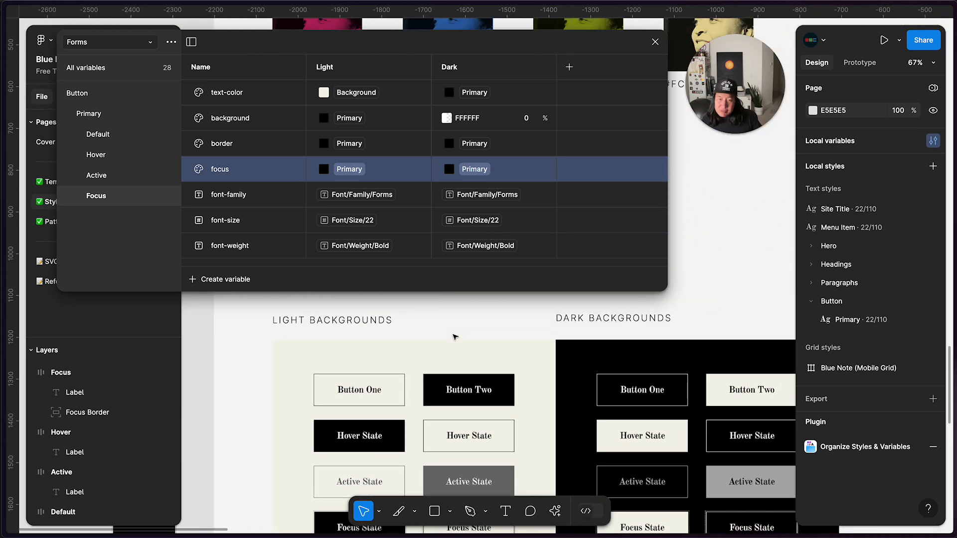
scroll(455, 338, "right", 3)
scroll(454, 338, "down", 1)
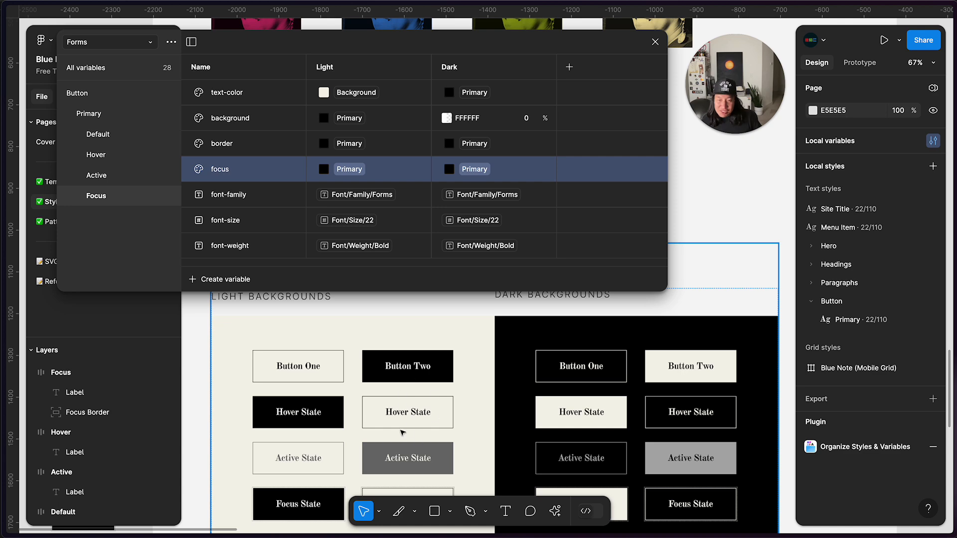
scroll(389, 369, "down", 5, "ctrl")
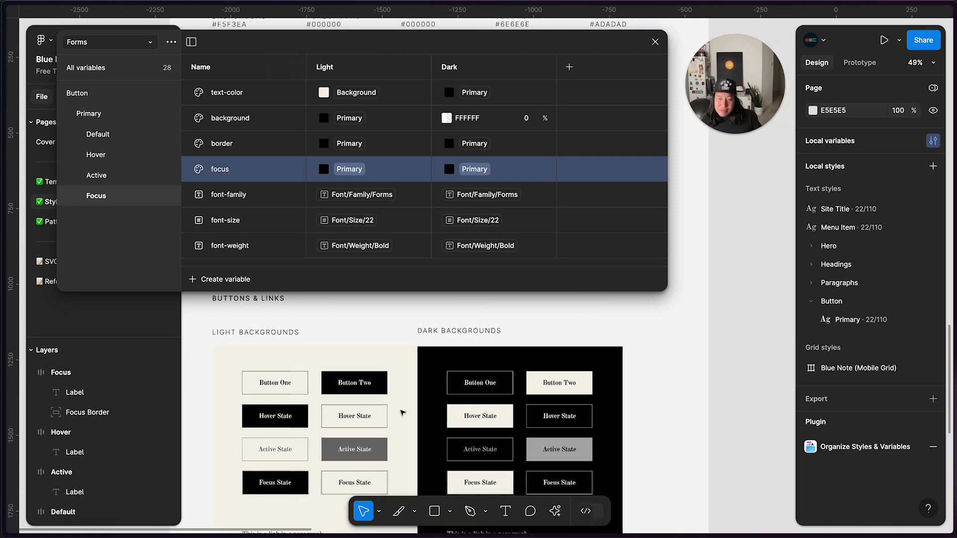
scroll(355, 421, "left", 5)
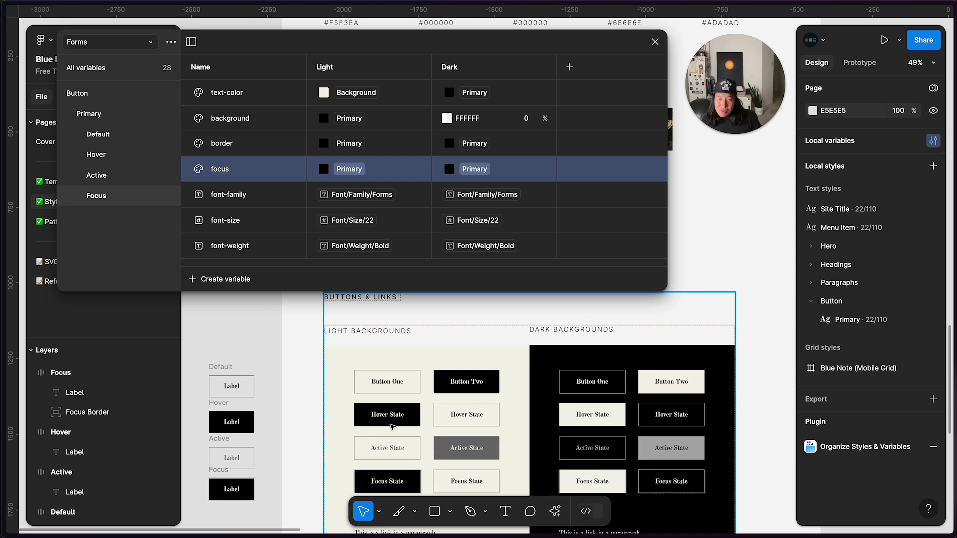
scroll(396, 426, "up", 5, "ctrl")
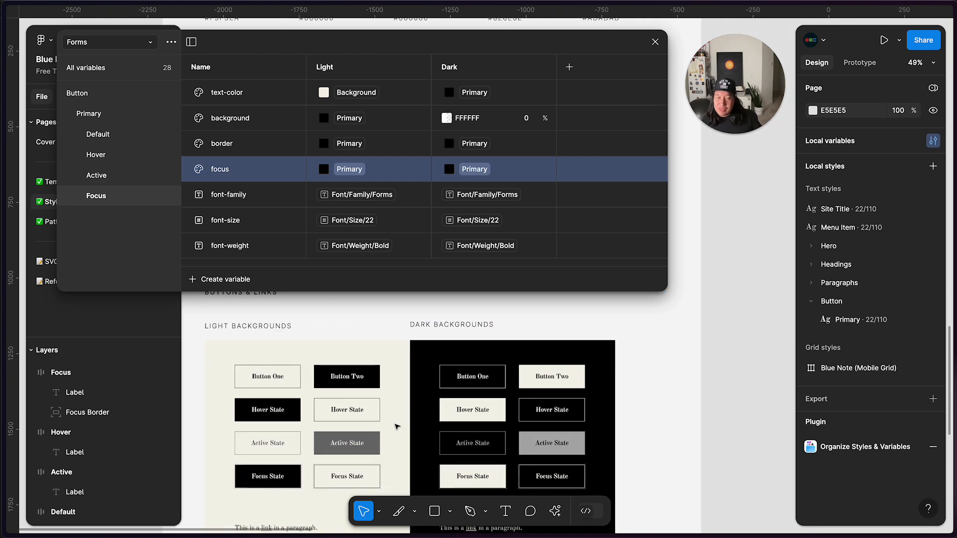
scroll(396, 425, "up", 5, "ctrl")
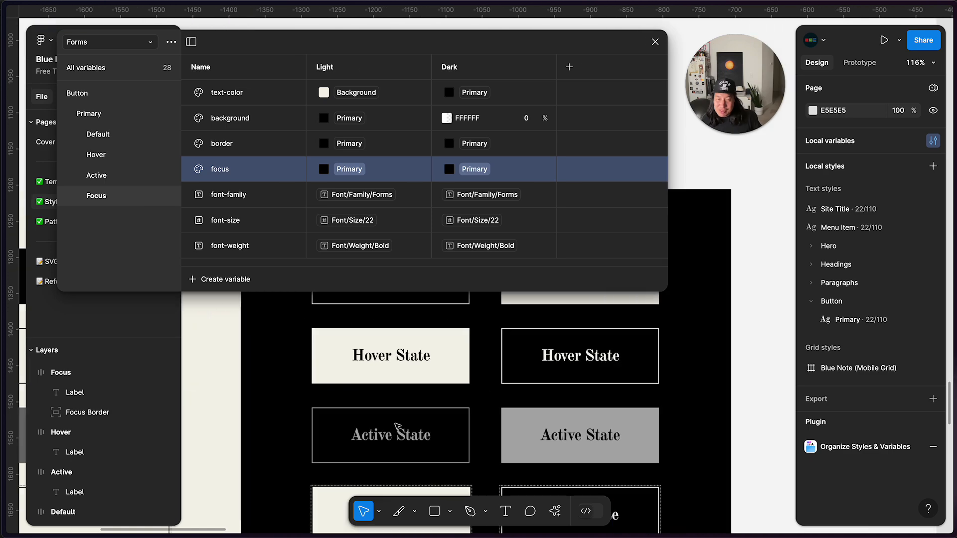
scroll(344, 404, "up", 1)
scroll(344, 403, "right", 1)
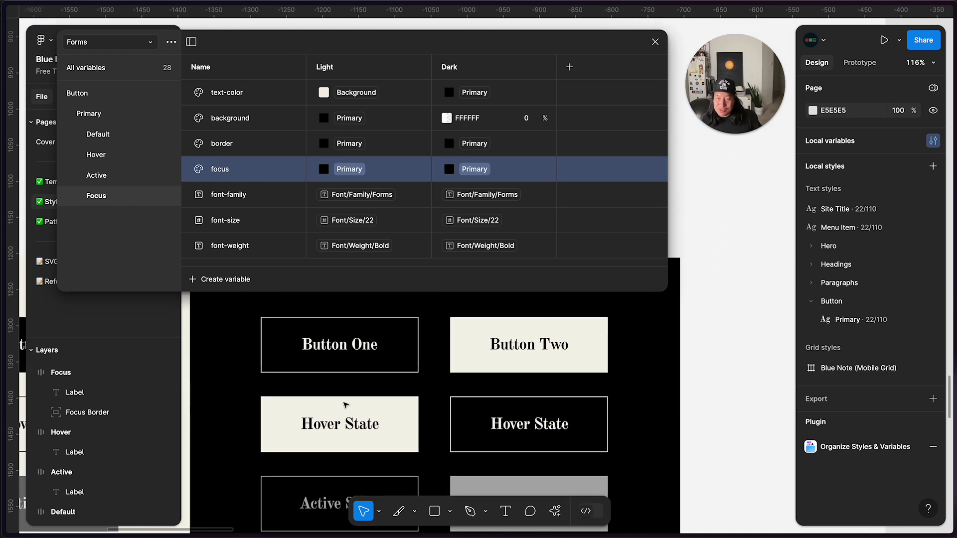
In the Default button variables, detach the Dark mode background from its linked color and set its opacity to 0%
left_click(113, 136)
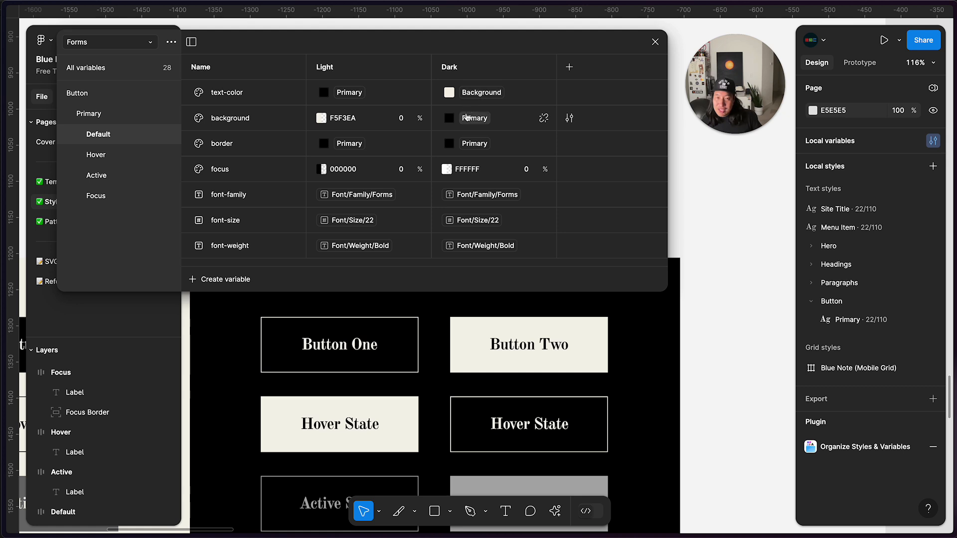
left_click(464, 121)
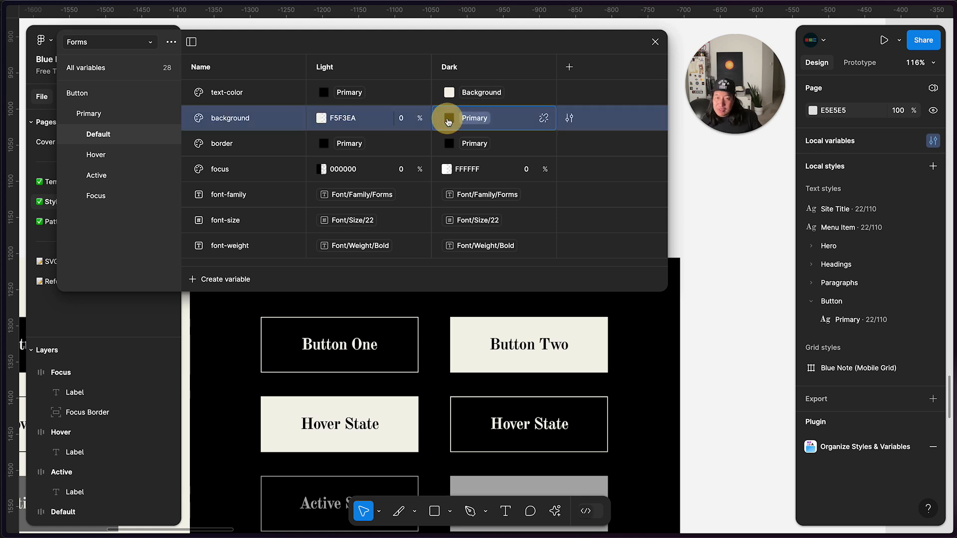
left_click(508, 120)
left_click(543, 121)
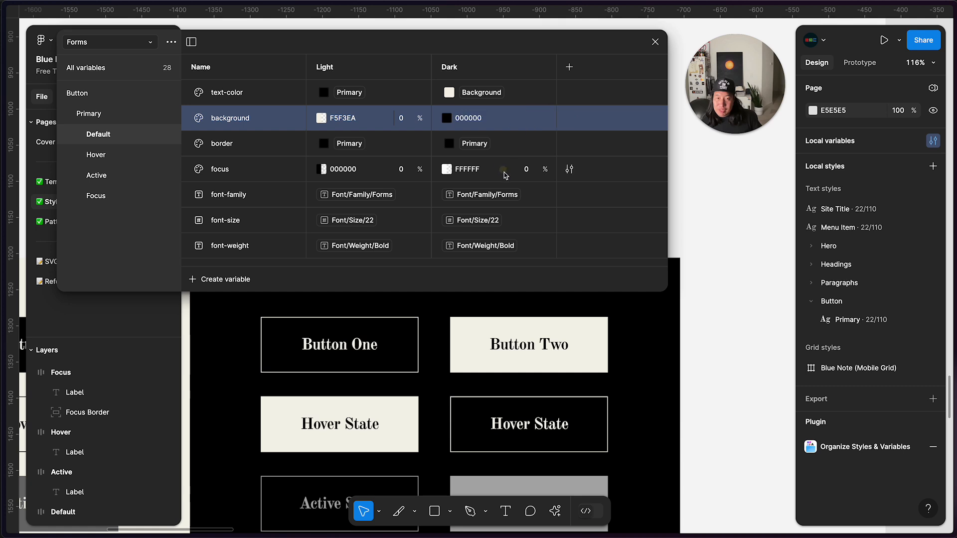
left_click(446, 118)
left_click(560, 354)
type("0")
key("Return")
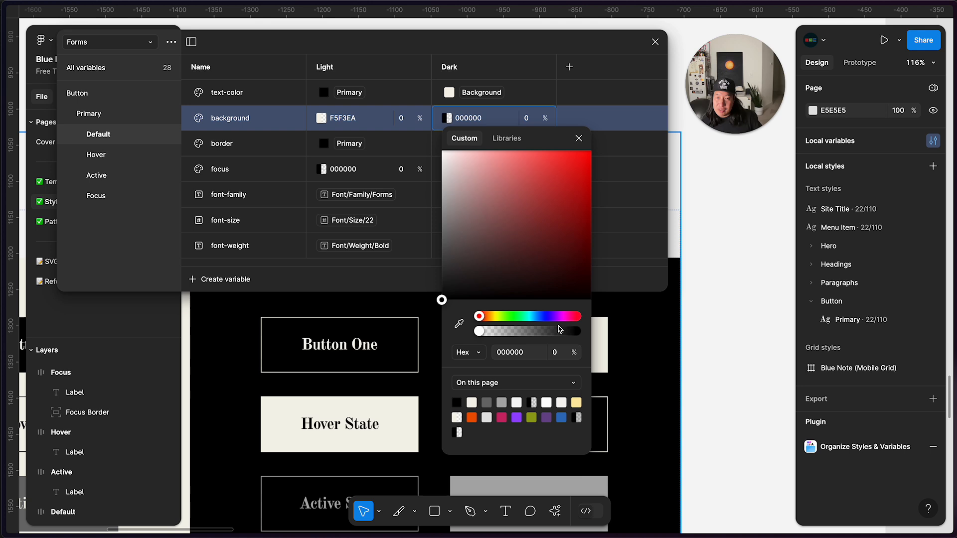
left_click(620, 216)
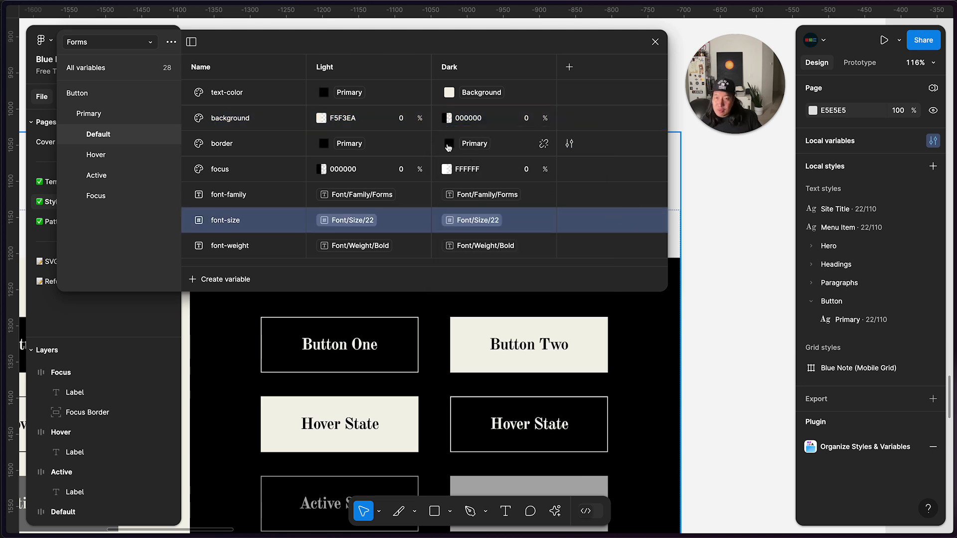
Link the Default state's Dark mode border variable to the Background color
left_click(448, 145)
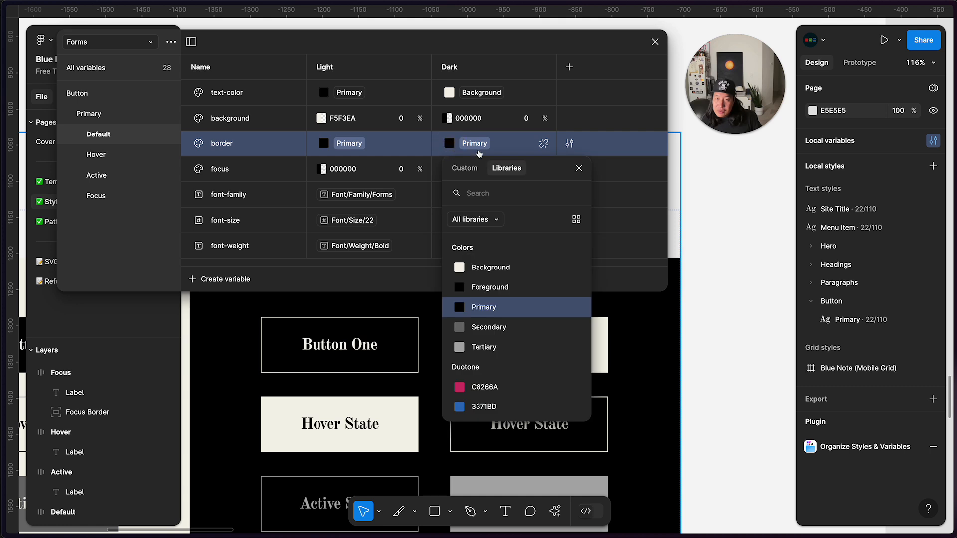
left_click(490, 268)
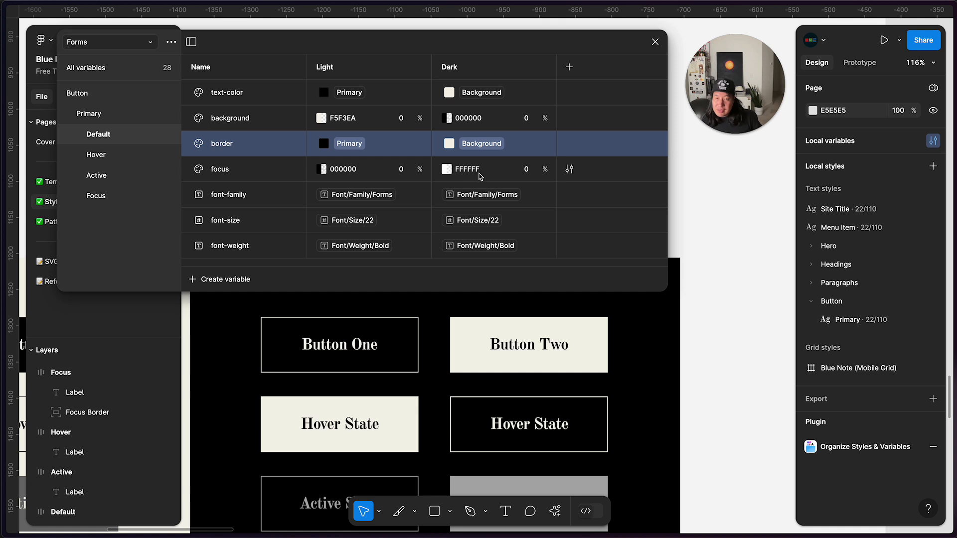
Link the Hover state's Dark mode background and border variables to the Background color
left_click(111, 153)
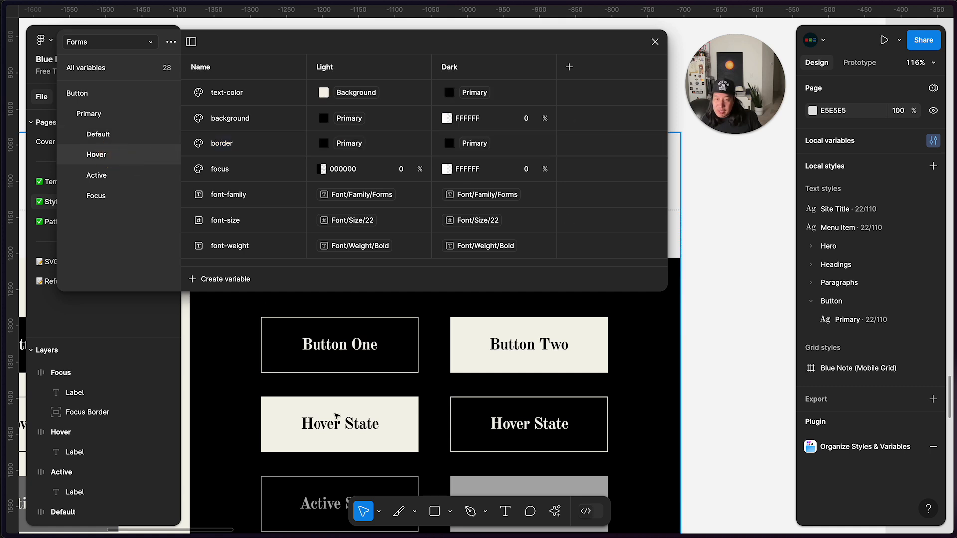
scroll(336, 421, "down", 3)
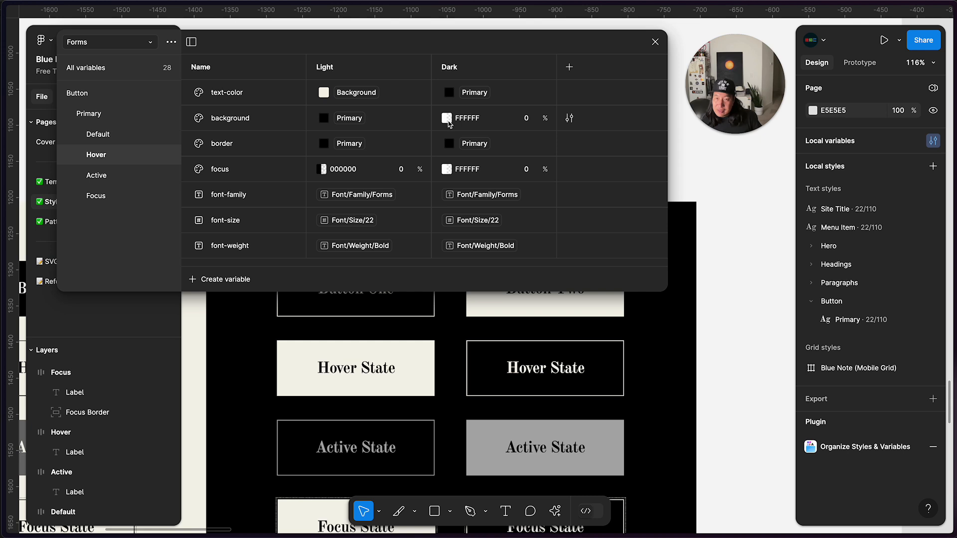
left_click(447, 118)
left_click(506, 138)
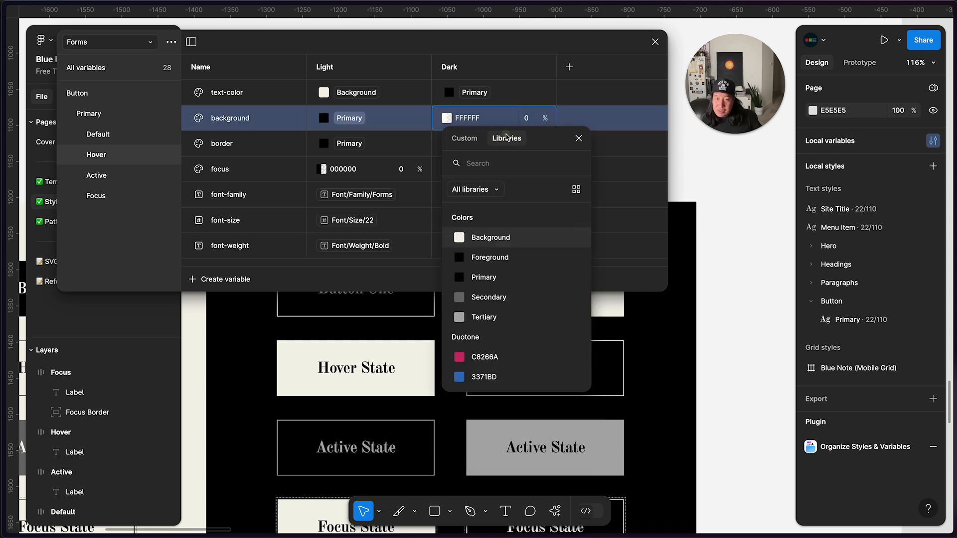
left_click(481, 238)
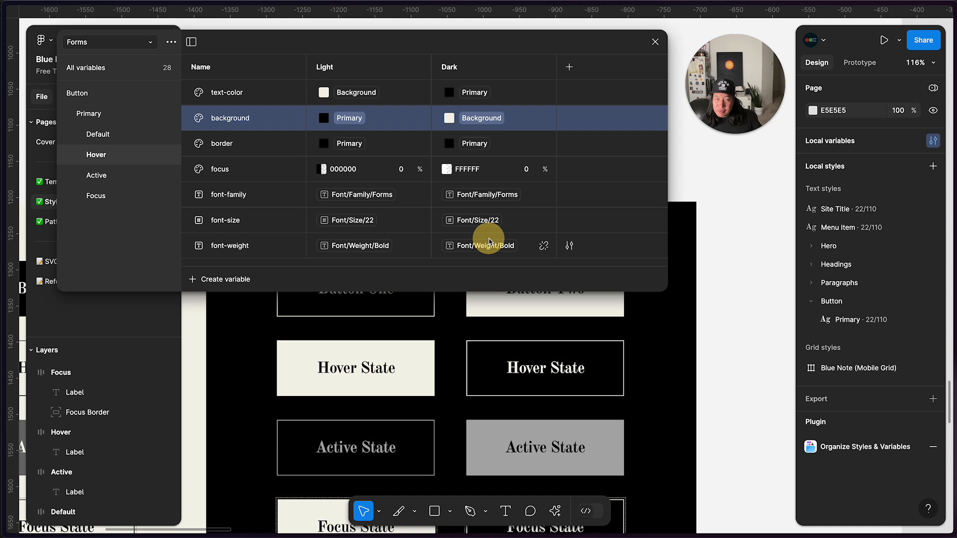
left_click(448, 143)
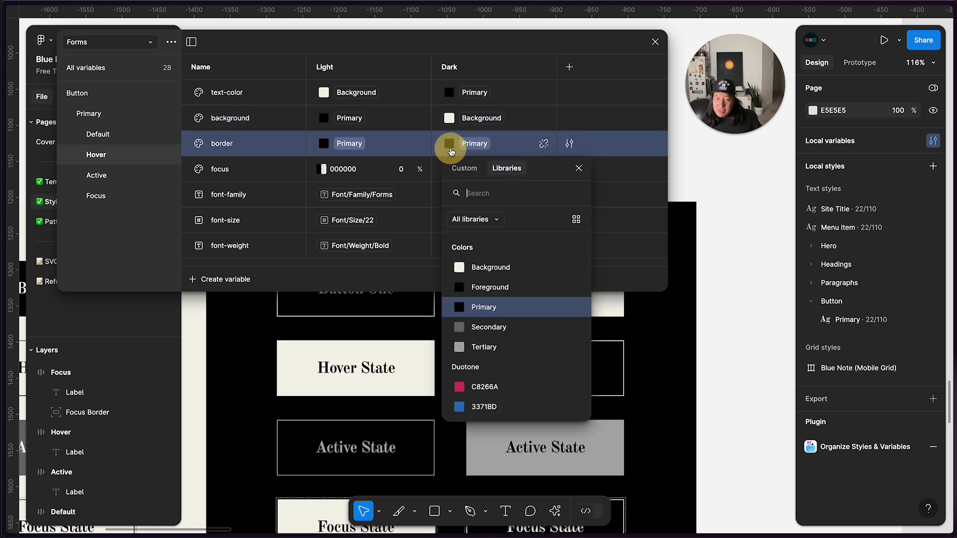
left_click(494, 268)
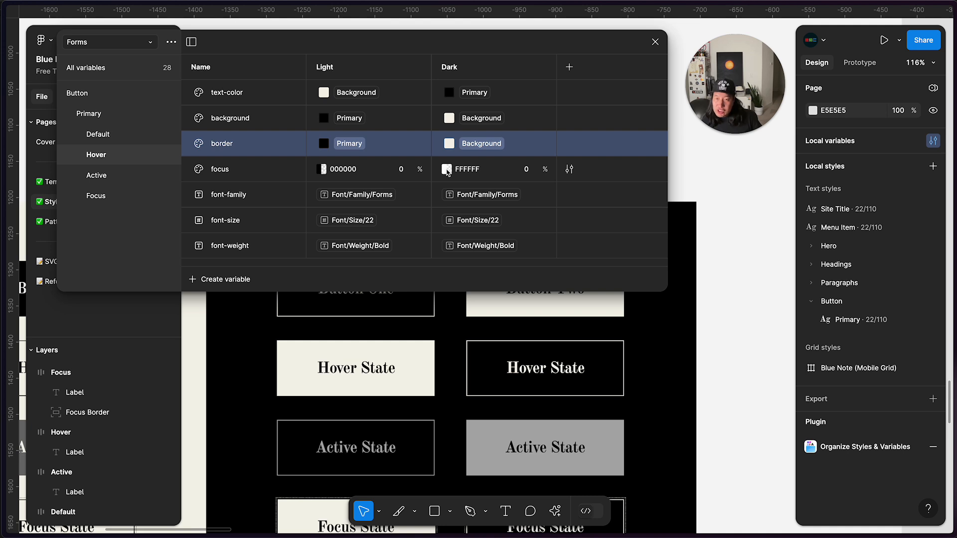
Link the Active state's Dark mode text-color variable to the Secondary color
left_click(145, 179)
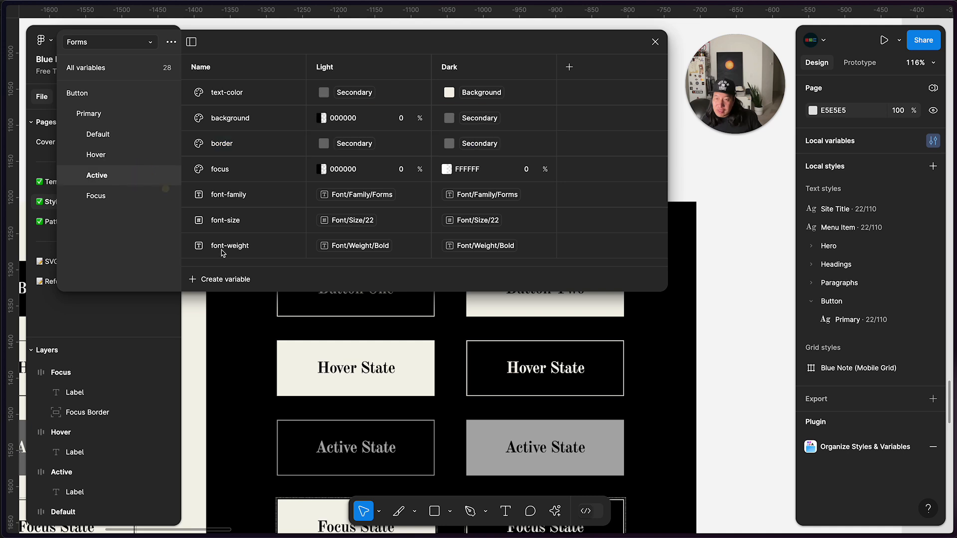
scroll(299, 423, "down", 2)
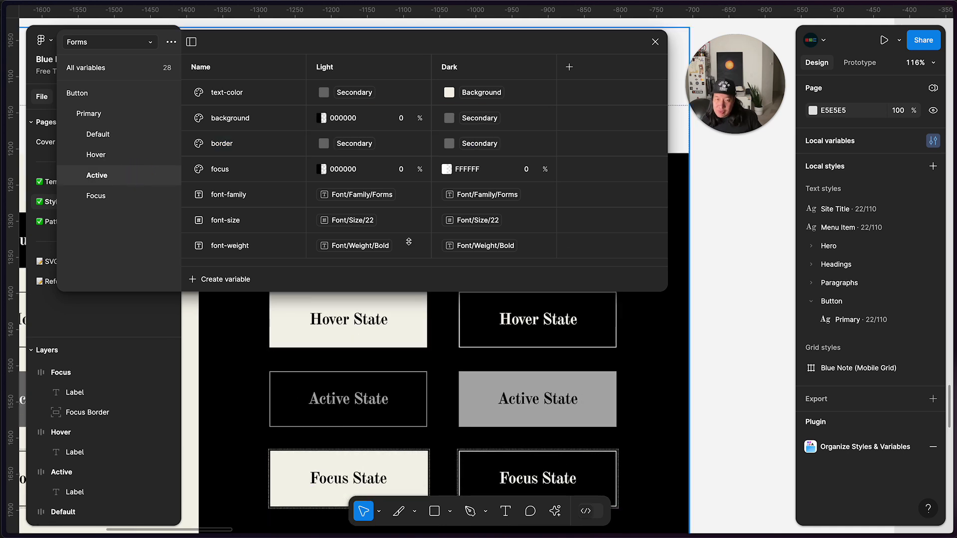
left_click(451, 98)
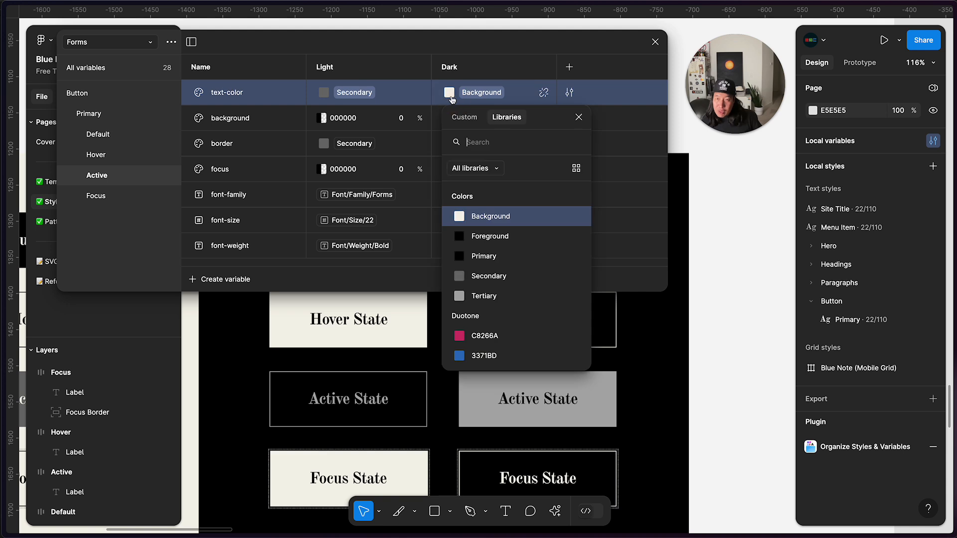
left_click(451, 98)
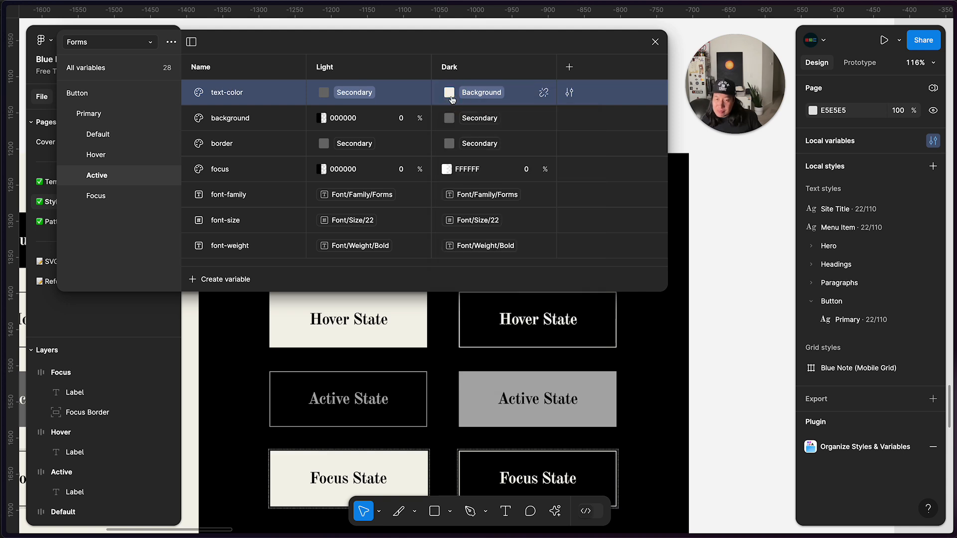
left_click(451, 98)
left_click(489, 273)
Detach the Active state's Dark mode background from its linked color and set its opacity to 0%
left_click(543, 119)
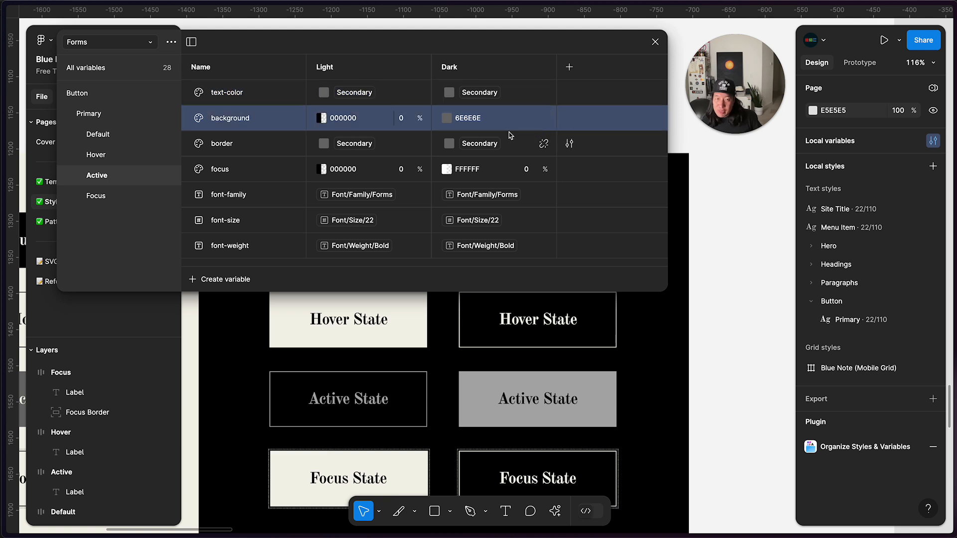
left_click(445, 119)
left_click(559, 355)
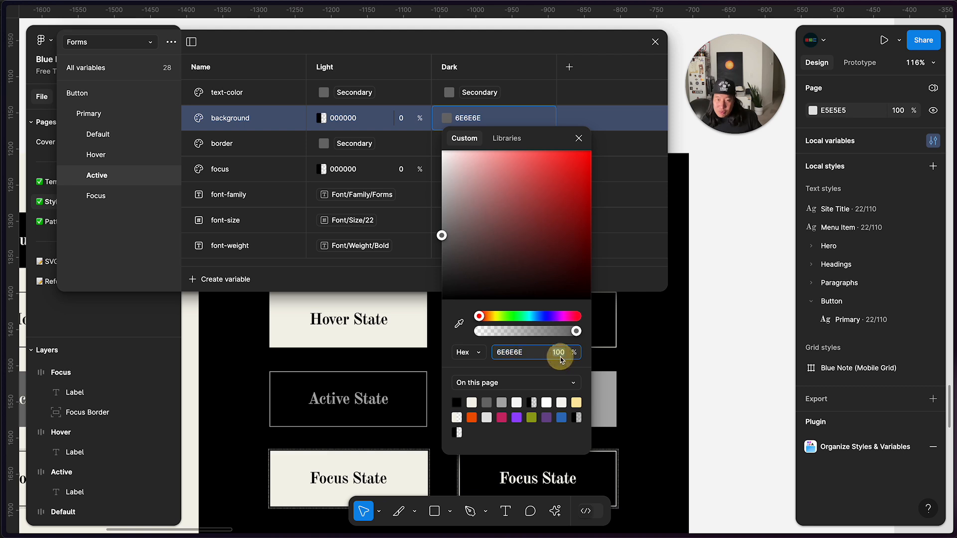
type("0")
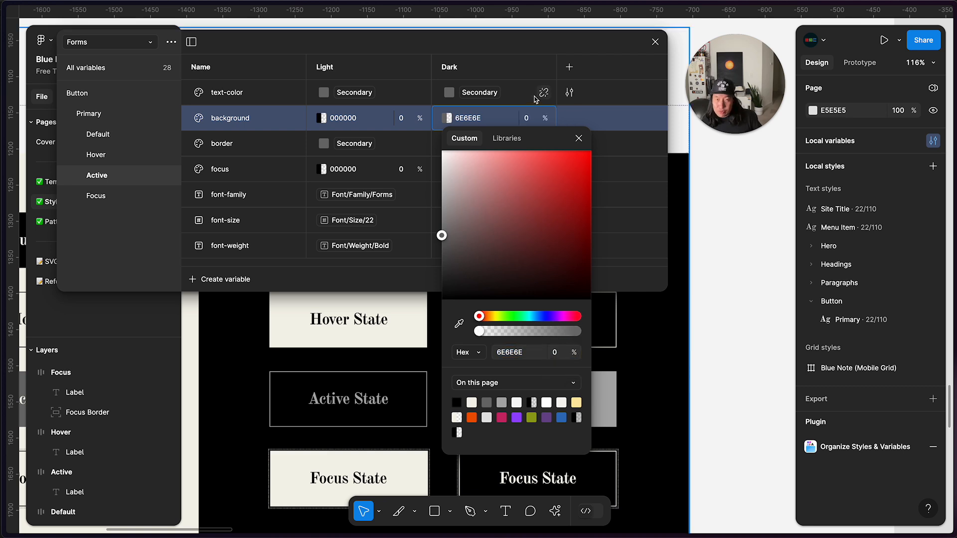
left_click(532, 97)
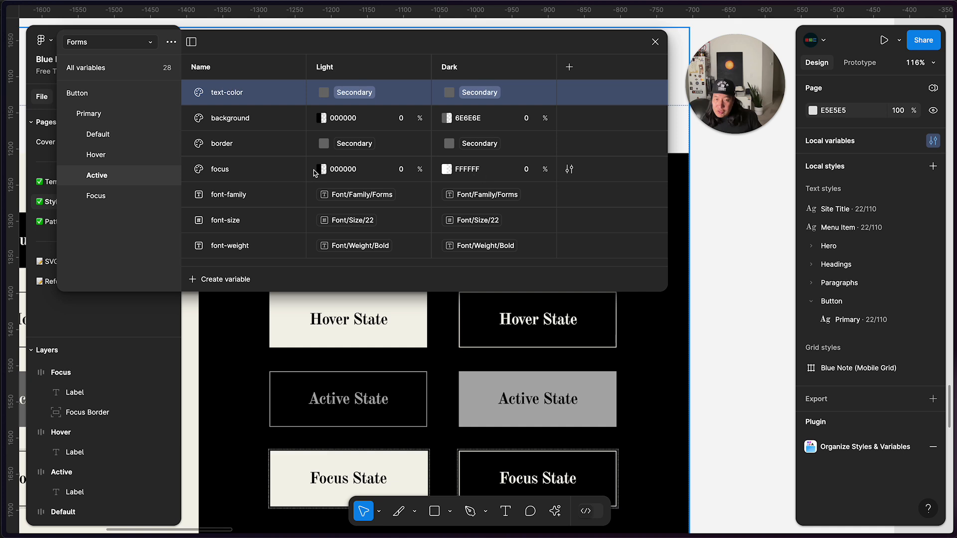
Link the Focus state's Dark mode background, border and focus variables to the Background color
left_click(137, 193)
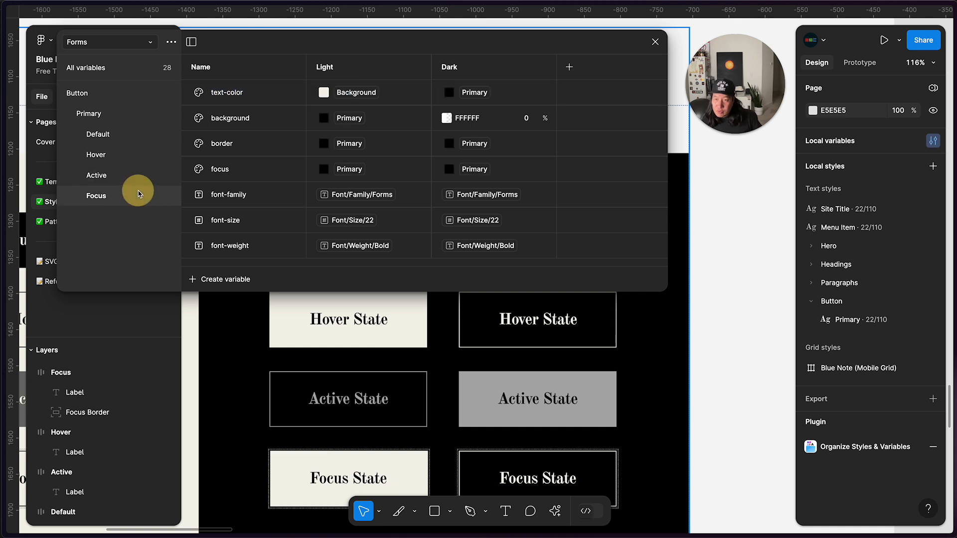
left_click(446, 118)
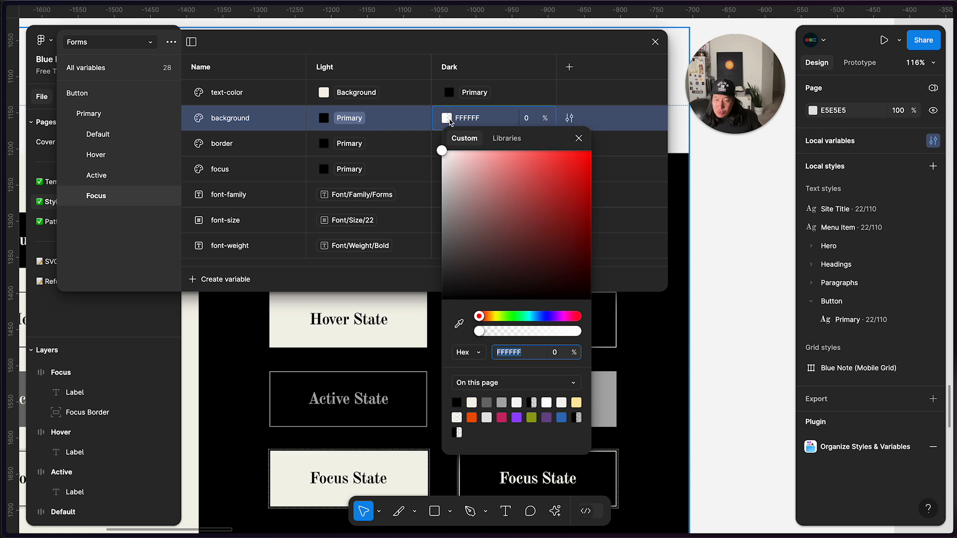
left_click(506, 138)
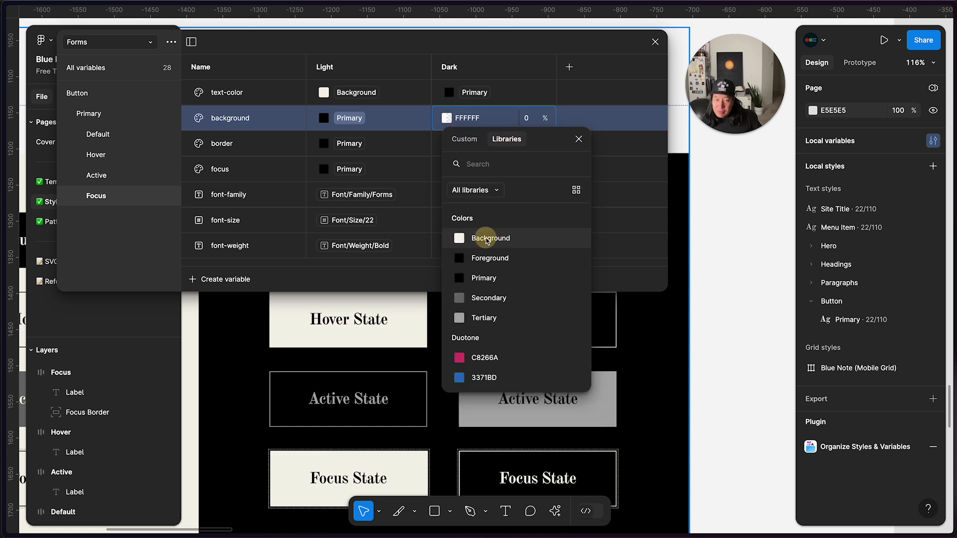
left_click(487, 238)
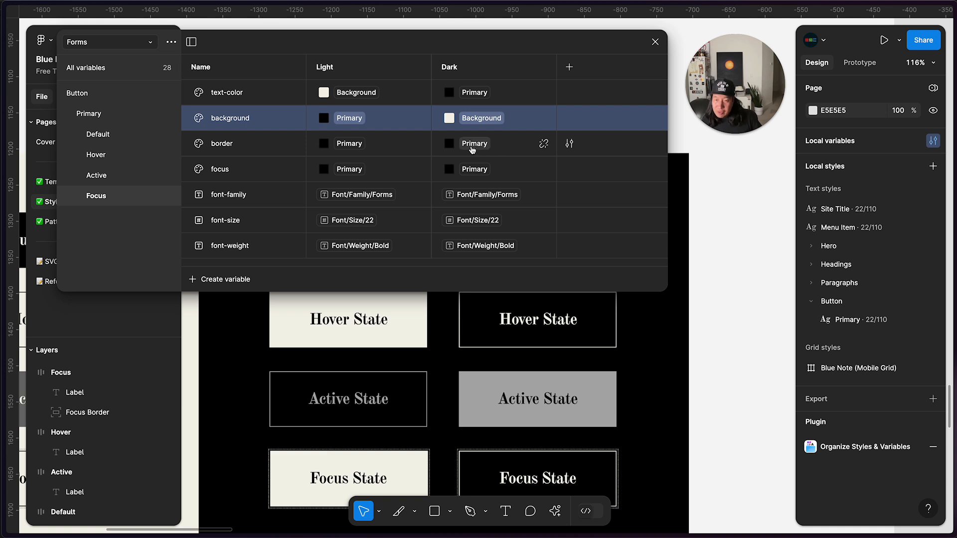
left_click(452, 146)
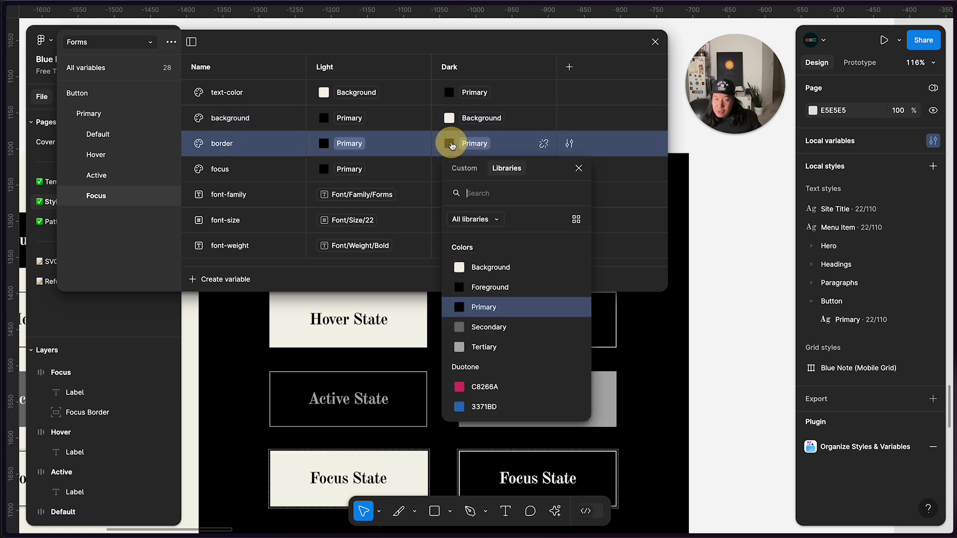
left_click(484, 265)
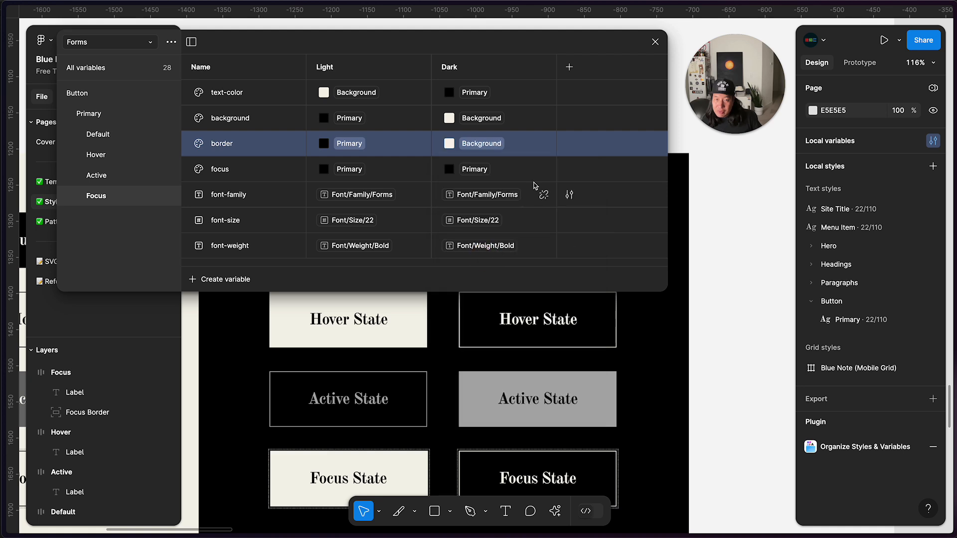
left_click(467, 171)
left_click(486, 293)
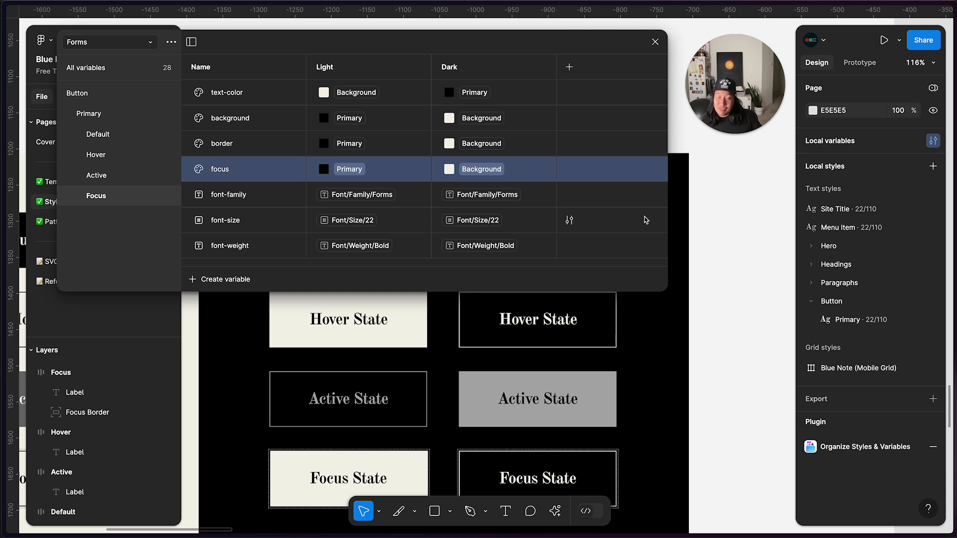
Select the Default, Hover, Active and Focus button frames and combine them into a component set
scroll(658, 355, "down", 8)
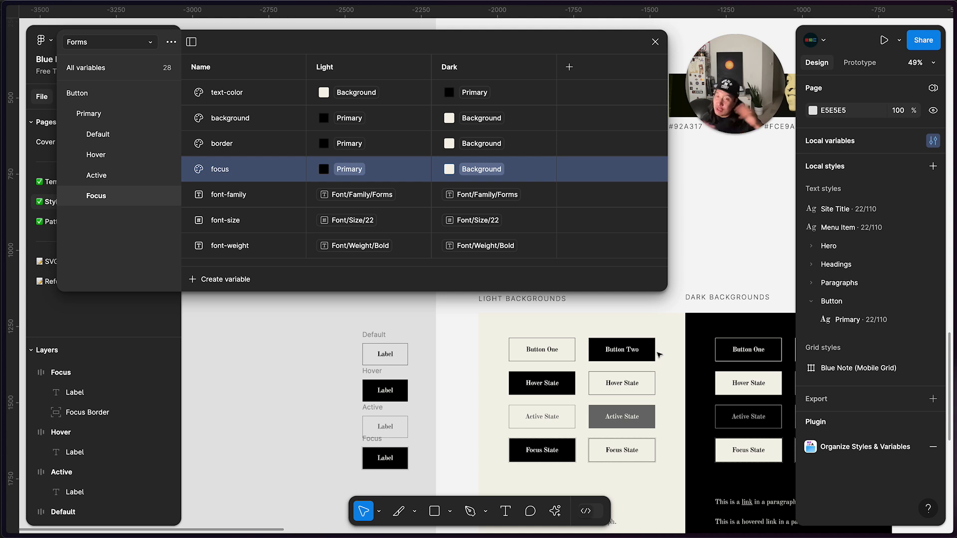
scroll(658, 355, "right", 5)
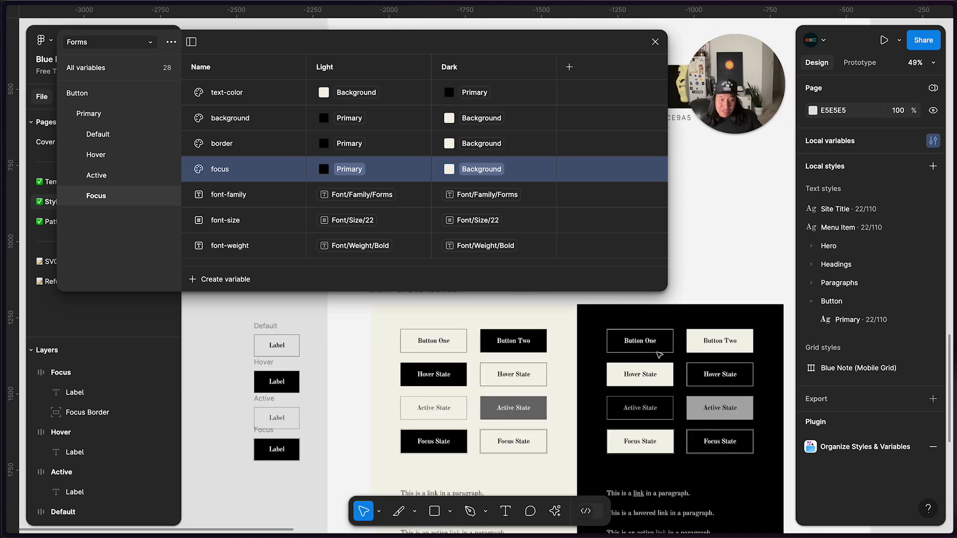
scroll(658, 355, "left", 5)
scroll(658, 355, "down", 4)
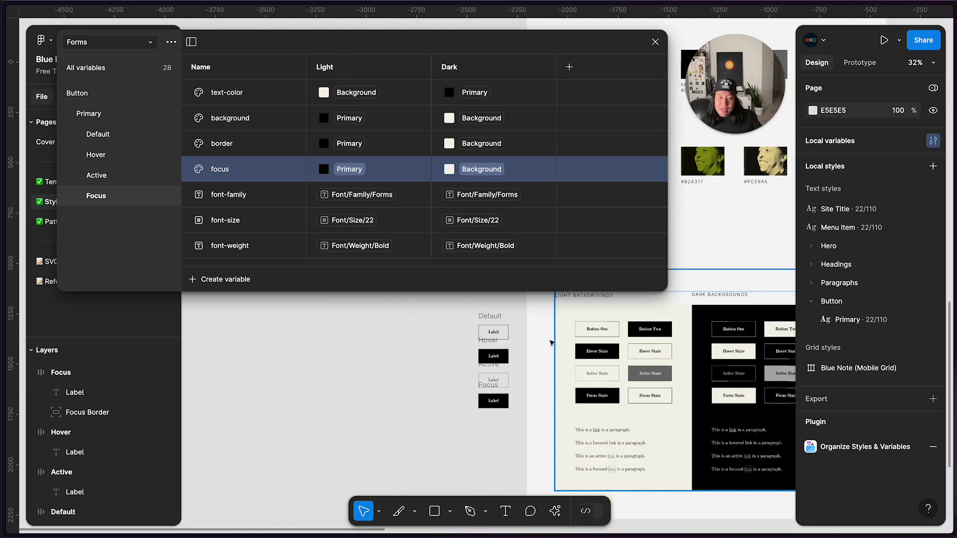
left_click_drag(440, 327, 522, 428)
scroll(521, 443, "up", 4)
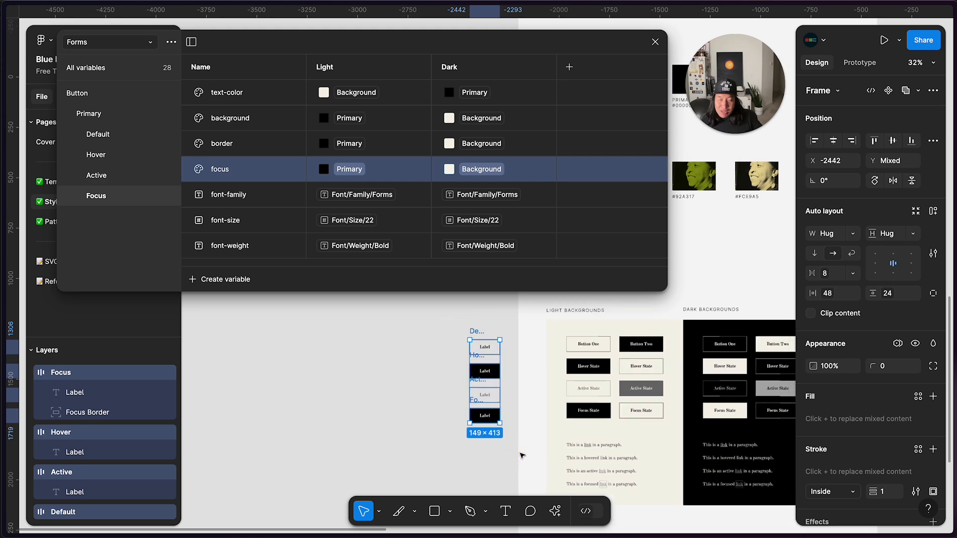
scroll(455, 421, "down", 3)
left_click_drag(380, 338, 466, 488)
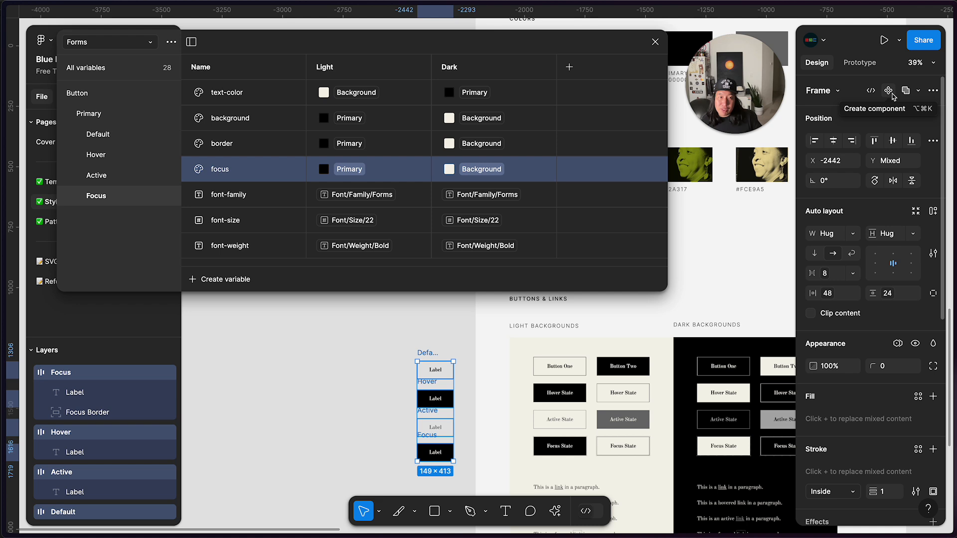
left_click(933, 90)
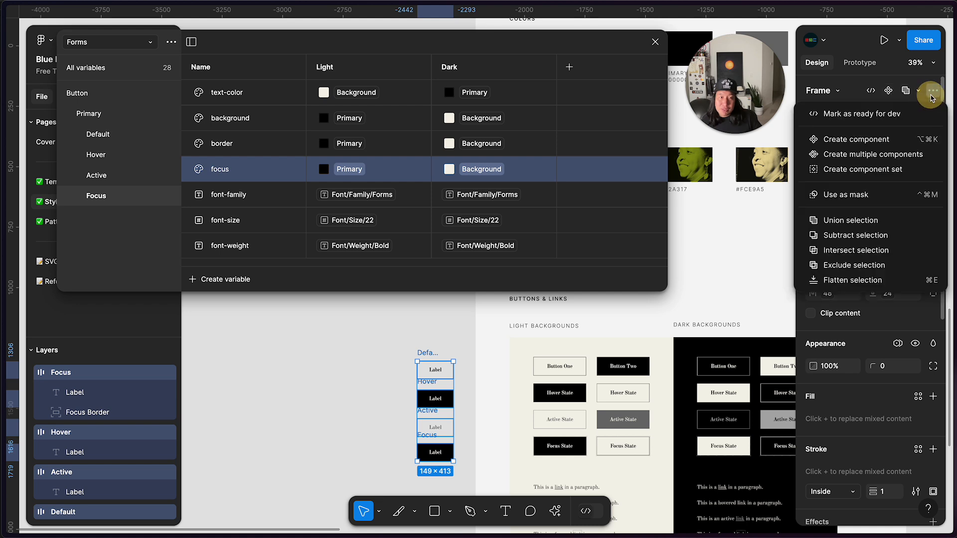
left_click(878, 170)
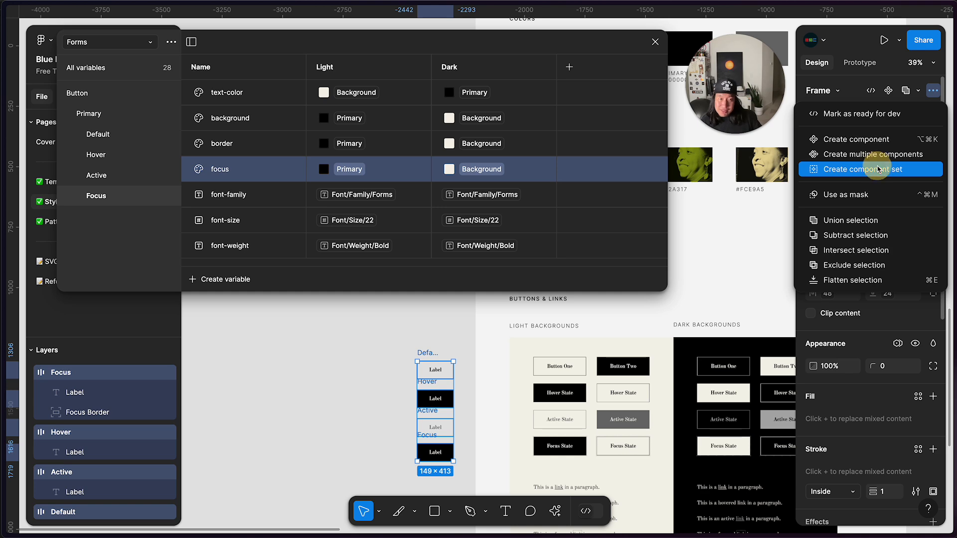
Move the new component set into the Light section of Forms / Buttons, below the Button One sample
left_click_drag(524, 355, 727, 318)
scroll(727, 318, "down", 5)
scroll(727, 318, "right", 2)
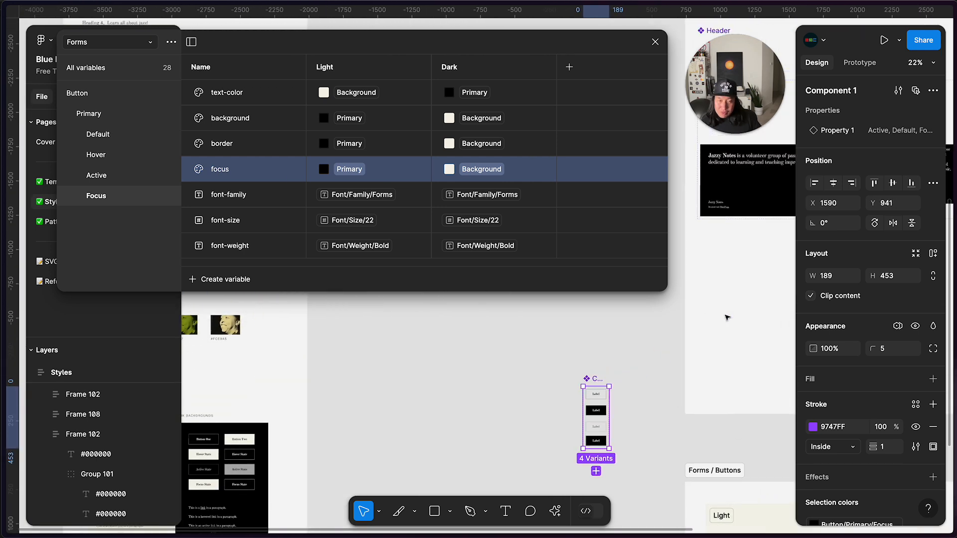
scroll(637, 362, "down", 2)
scroll(637, 363, "right", 1)
left_click_drag(623, 304, 622, 404)
scroll(621, 403, "down", 3)
scroll(621, 404, "right", 1)
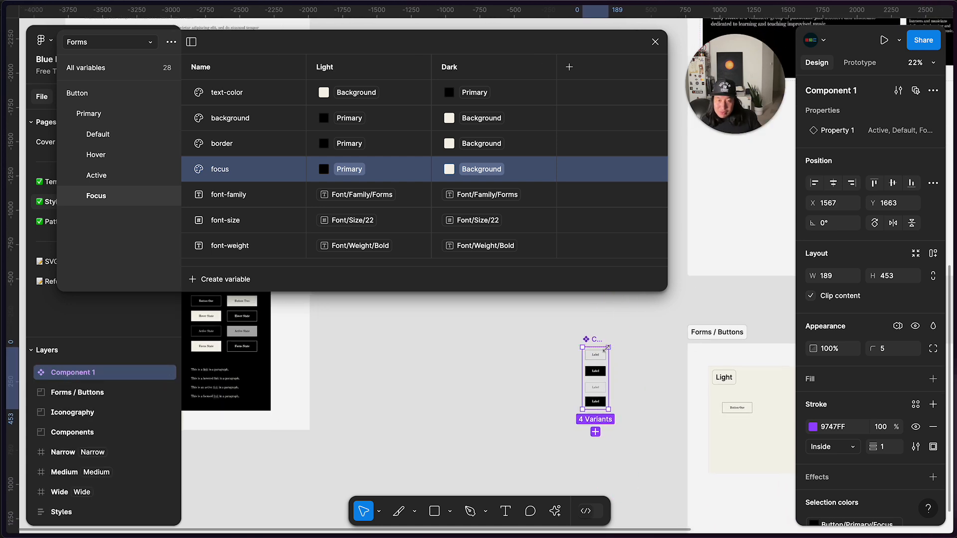
left_click_drag(595, 338, 707, 494)
scroll(742, 432, "right", 2)
scroll(741, 432, "down", 2)
left_click(715, 397)
left_click(716, 434)
scroll(717, 438, "up", 3)
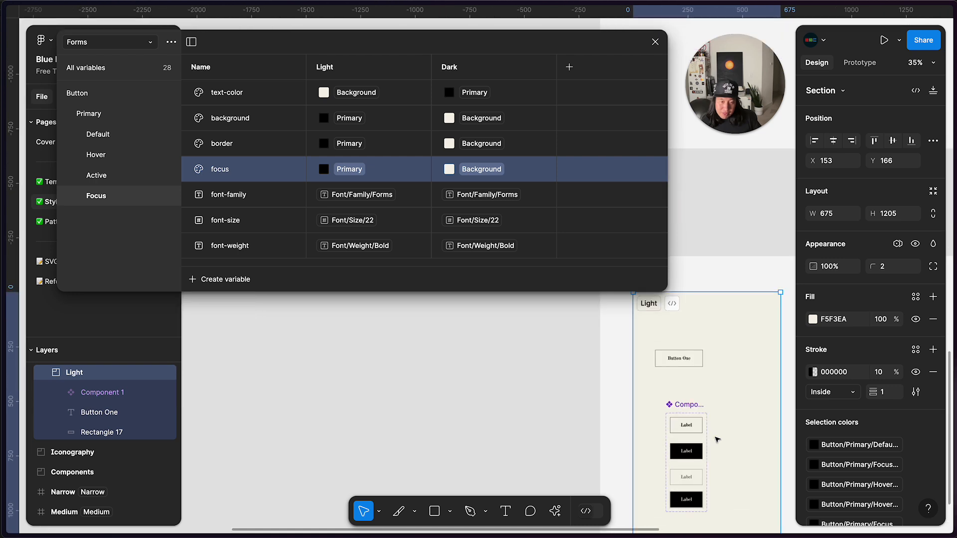
Rename the component set as Button
left_click(685, 404)
double_click(685, 404)
type("Buttons")
key("BackSpace")
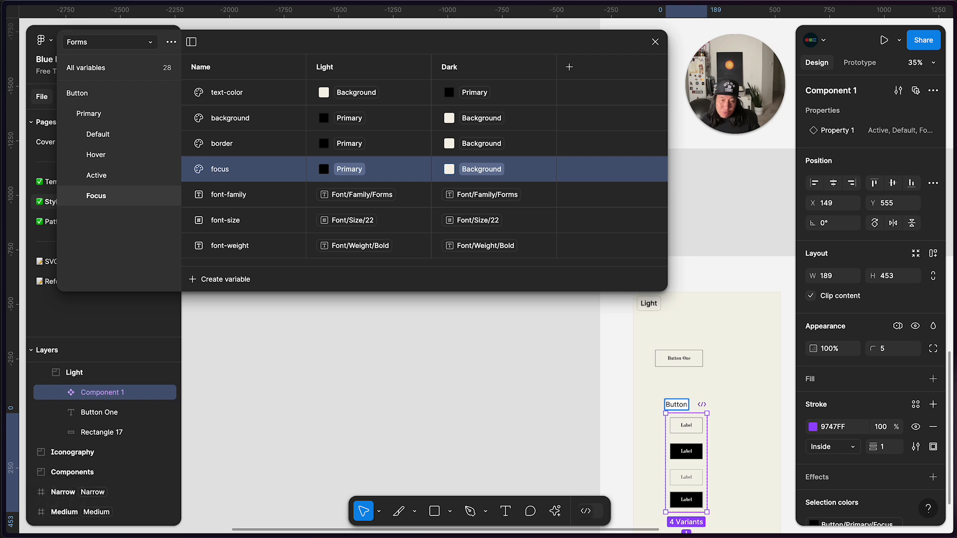
key("Return")
key("Escape")
Place an instance of the Default button on the empty canvas and draw a frame about 362 × 445 around it
left_click_drag(685, 424, 447, 389)
left_click(495, 412)
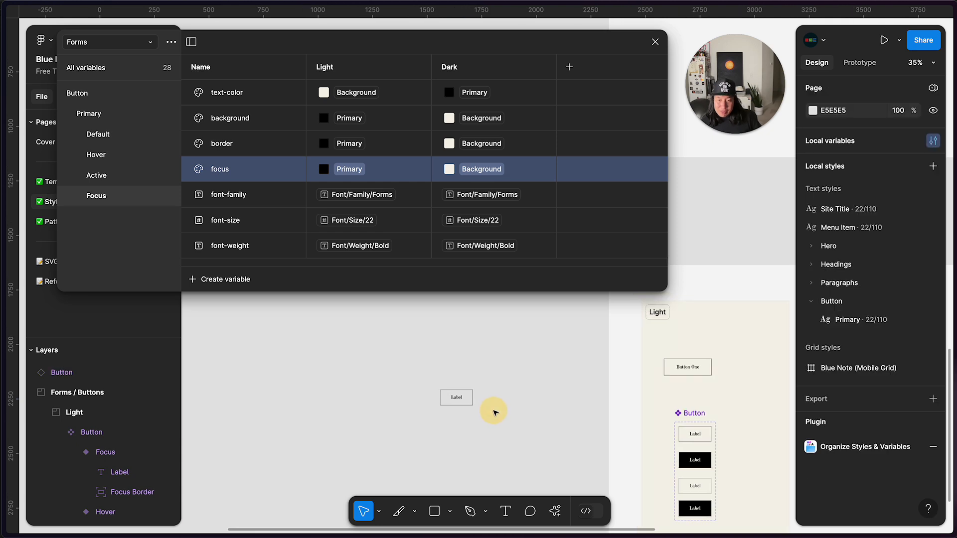
scroll(495, 412, "up", 3)
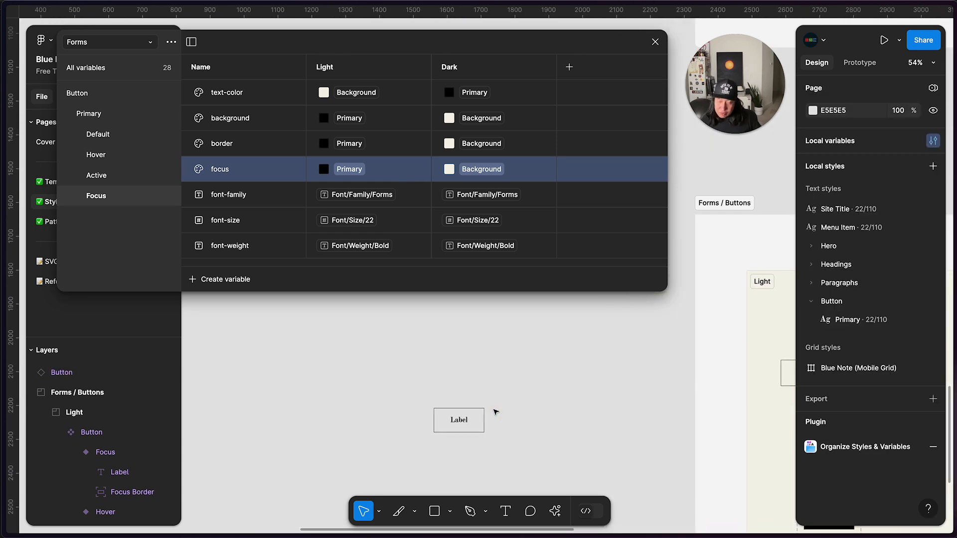
key("shift+f")
left_click_drag(389, 337, 511, 487)
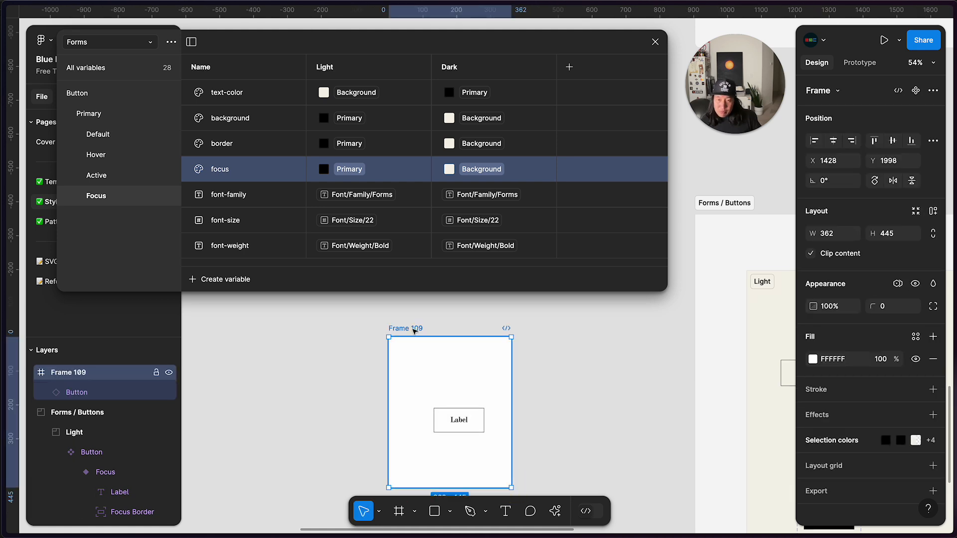
Rename the test frame as Light and place a duplicate of it beside the original, renamed as Dark
key("shift+l")
type("t")
key("Return")
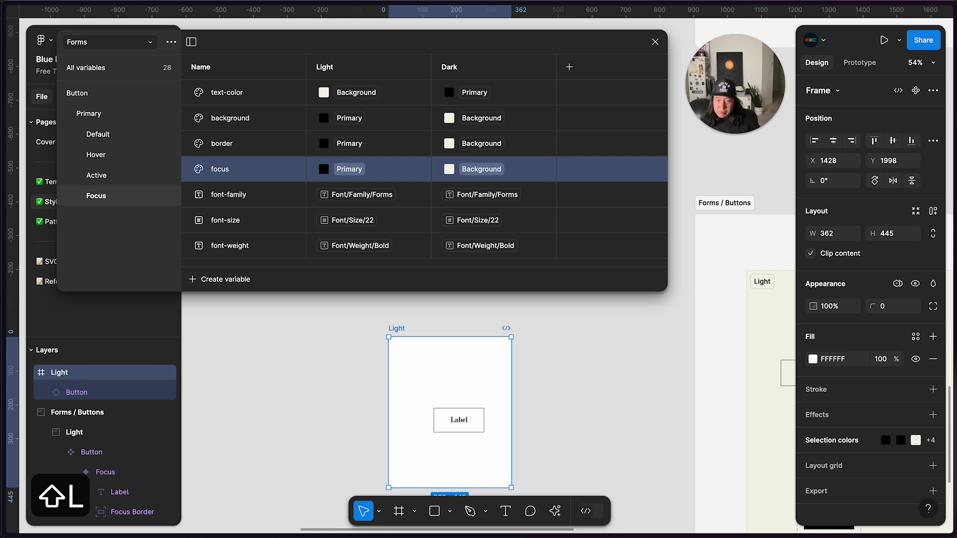
left_click_drag(399, 329, 547, 330)
type("Dark")
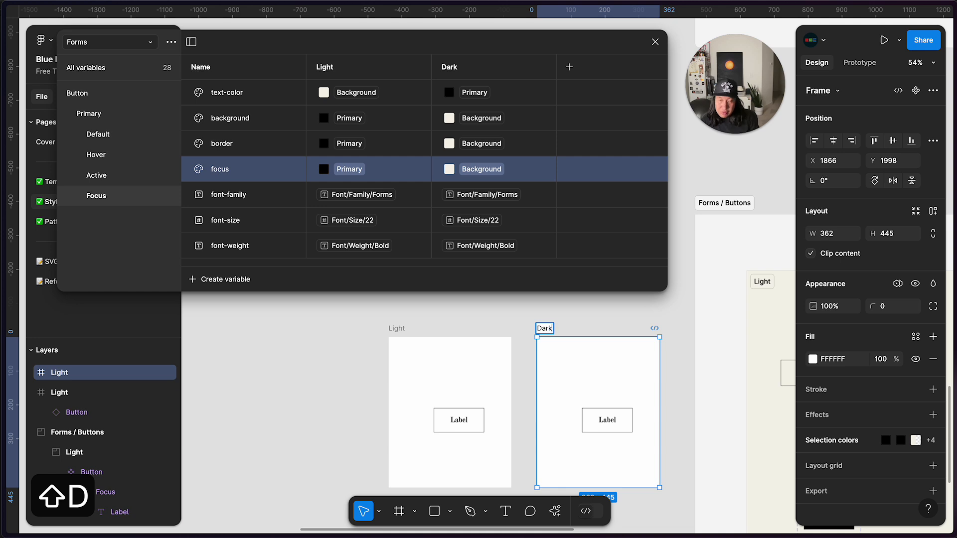
Select the button instances in the Light and Dark frames and move them together up and slightly left
left_click(456, 420)
left_click(607, 421, "shift")
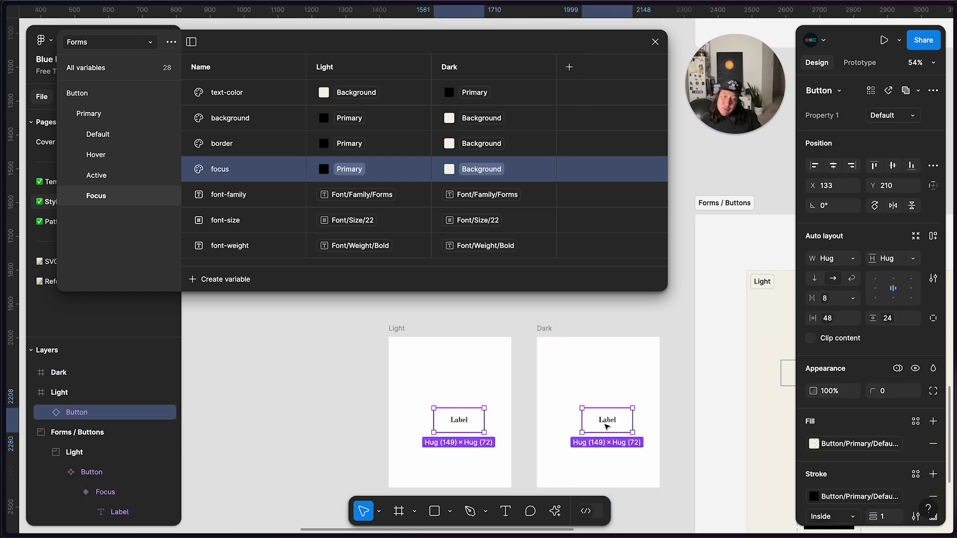
left_click_drag(606, 421, 600, 409)
left_click(603, 446)
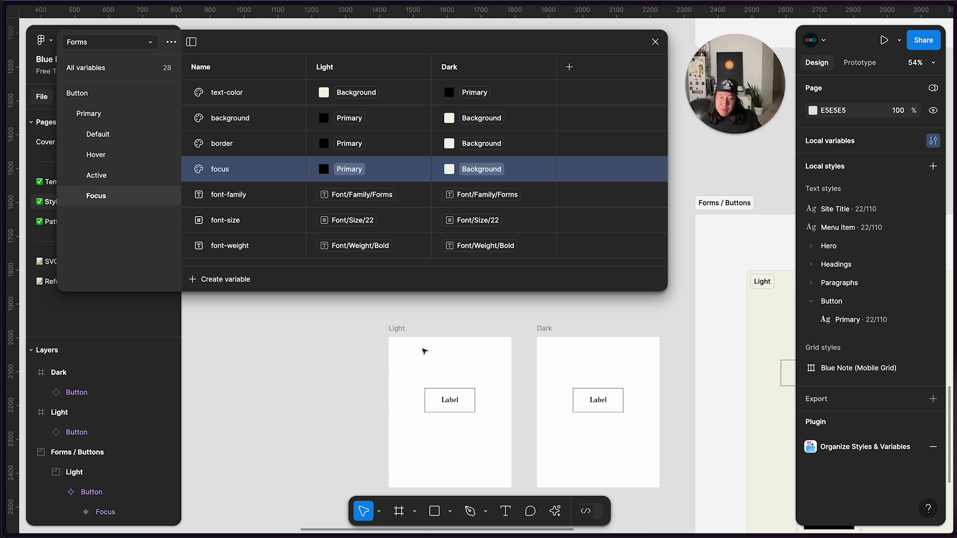
Apply the Light mode of the Forms variables to the Light test frame
left_click(401, 329)
left_click(912, 306)
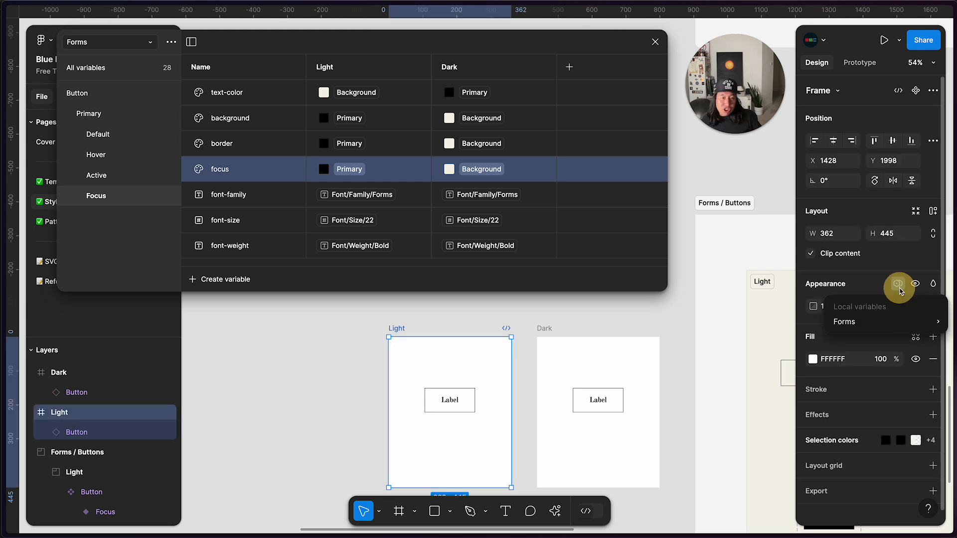
mouse_move(872, 323)
left_click(752, 347)
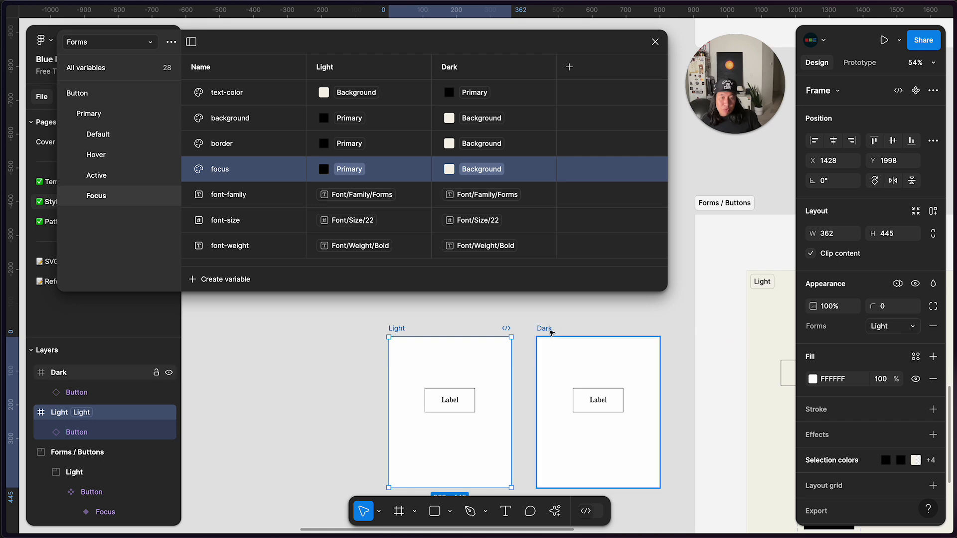
Apply the Dark mode of the Forms variables to the Dark test frame
left_click(547, 329)
left_click(898, 283)
mouse_move(877, 321)
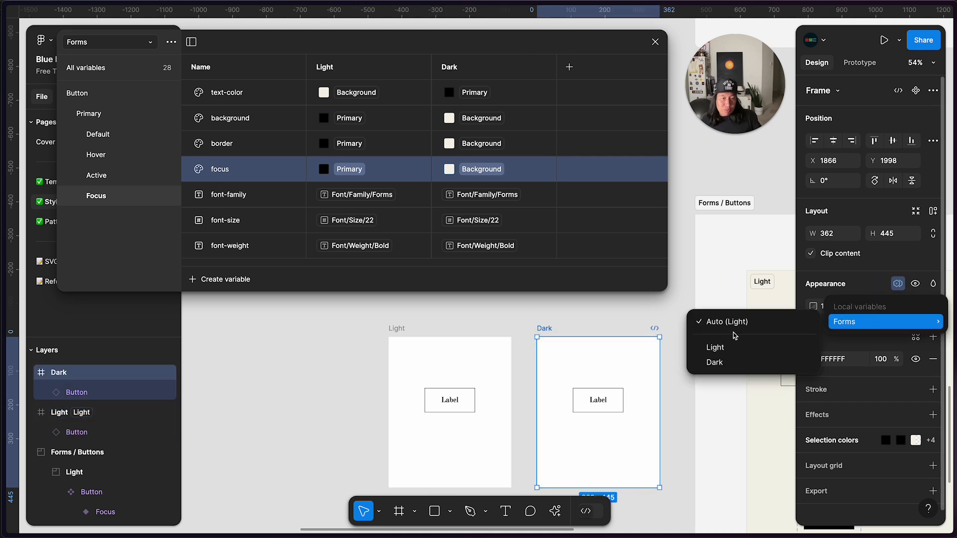
left_click(722, 361)
Fill the Dark test frame with the black sampled from the dark background of the button style samples
left_click(548, 327)
left_click(542, 326)
scroll(586, 347, "down", 5)
scroll(585, 350, "down", 3)
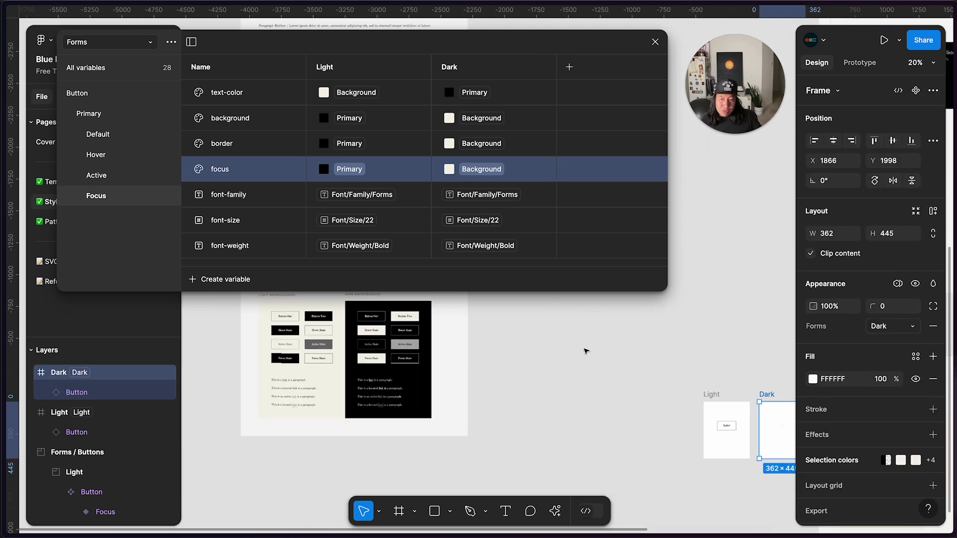
left_click(813, 379)
left_click(663, 391)
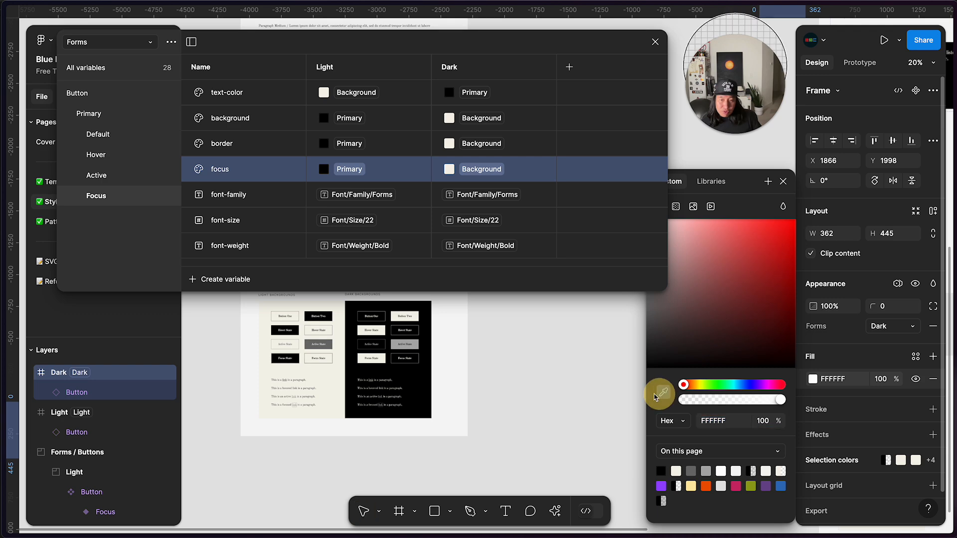
left_click(423, 386)
left_click(576, 427)
scroll(578, 429, "right", 4)
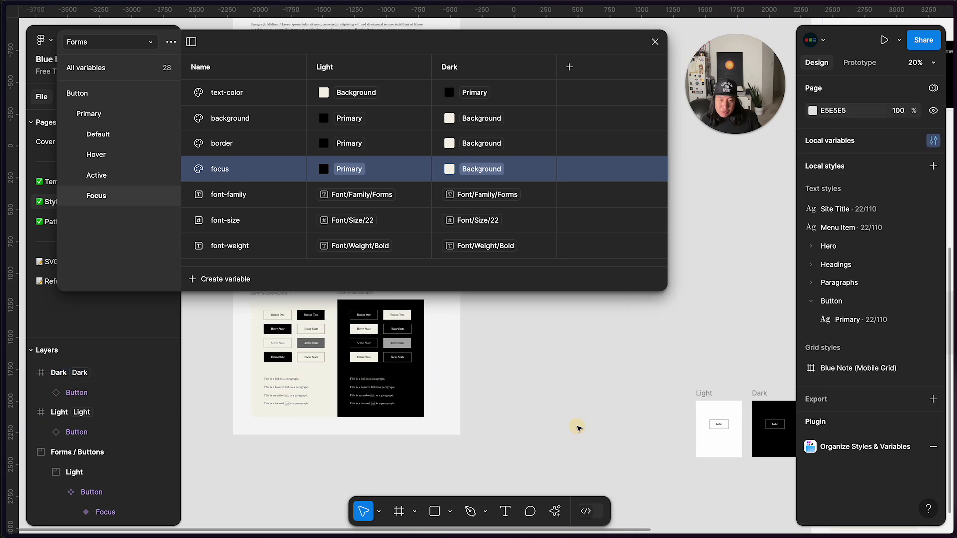
Move the button instances in both test frames higher and duplicate them directly below, at Y 170
scroll(578, 428, "up", 3)
scroll(578, 428, "up", 5)
left_click(499, 394)
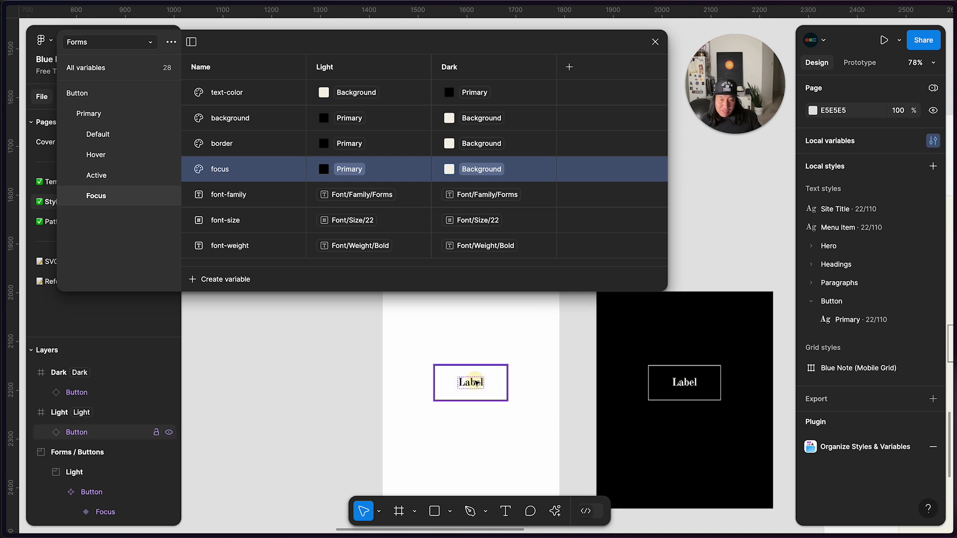
left_click(692, 387, "shift")
mouse_move(692, 388)
left_mouse_down()
mouse_move(692, 346)
mouse_move(695, 394)
left_mouse_up()
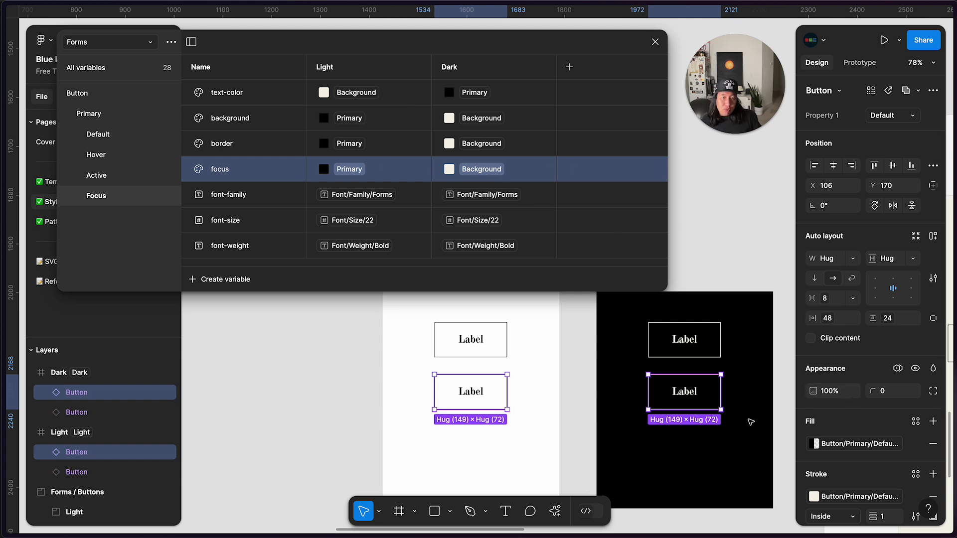
Switch the two duplicated button instances to the Hover variant
left_click(894, 116)
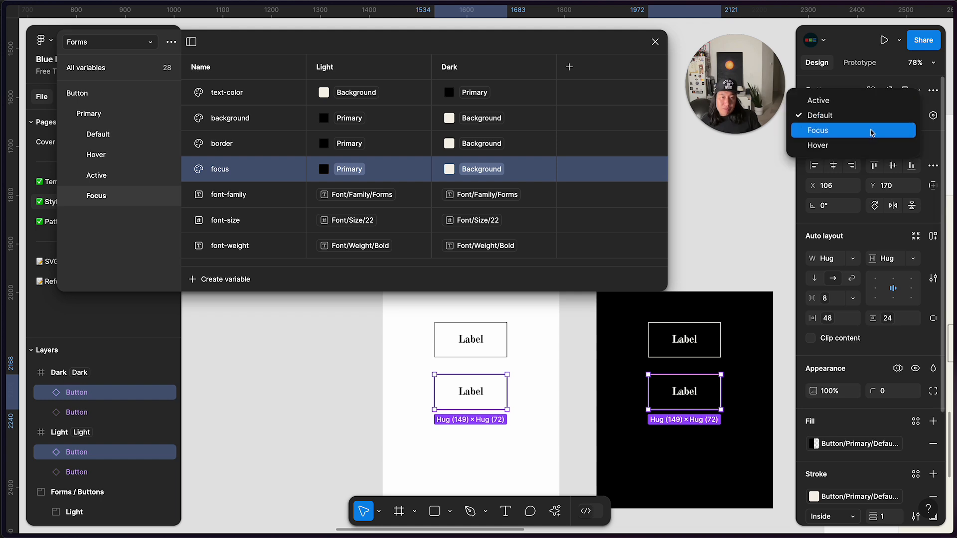
left_click(869, 132)
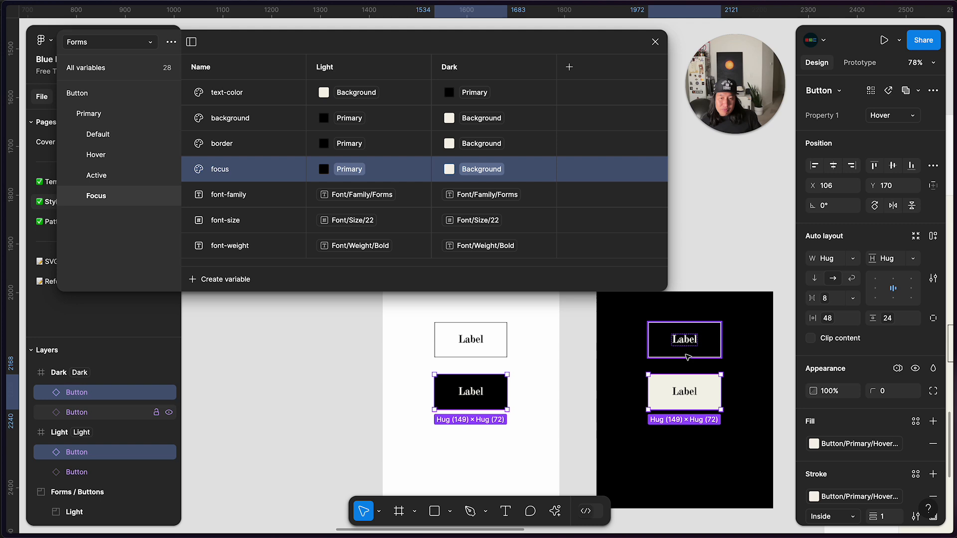
left_click(647, 456)
Extend the Light and Dark test frames downward together to a height of 654
scroll(648, 456, "down", 3)
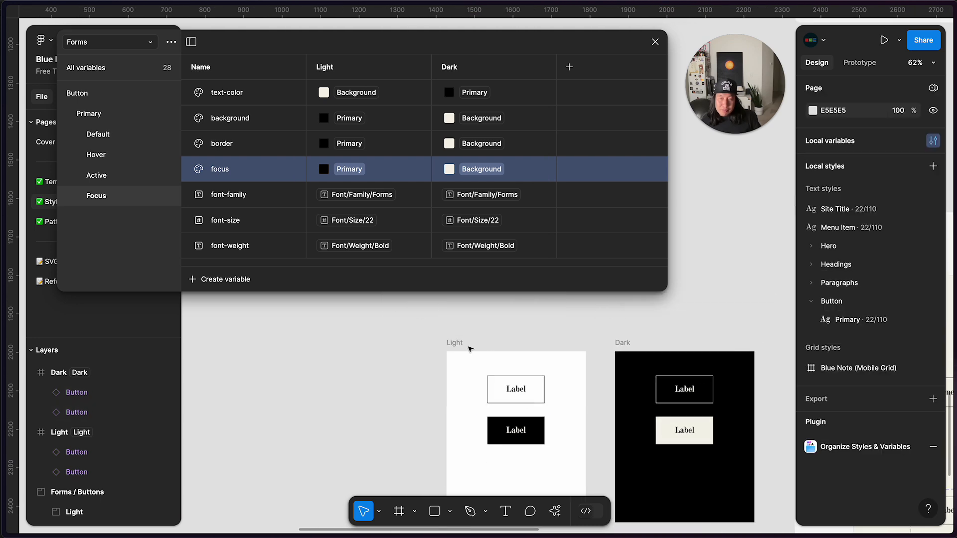
left_click(457, 343)
left_click(622, 343, "shift")
scroll(643, 379, "down", 5)
scroll(643, 379, "right", 2)
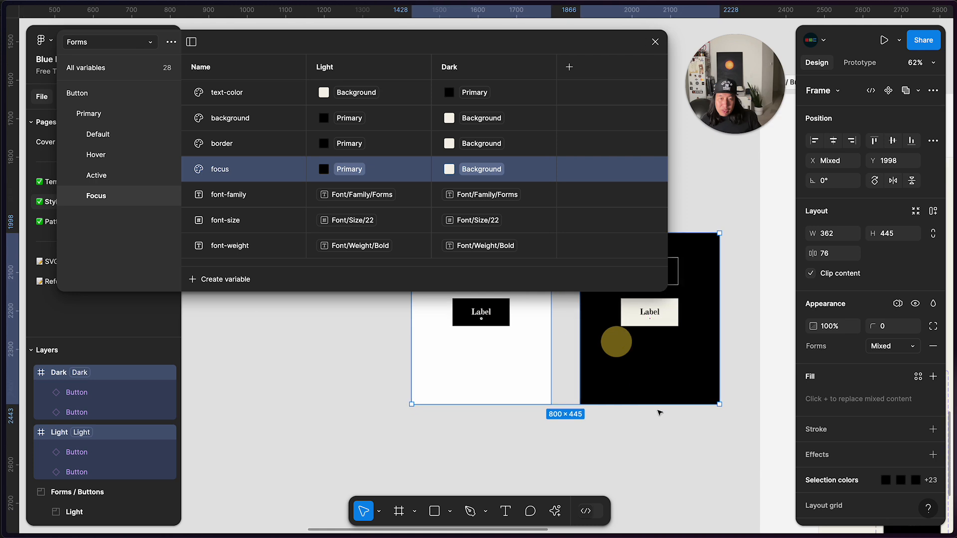
left_click_drag(649, 485, 649, 485)
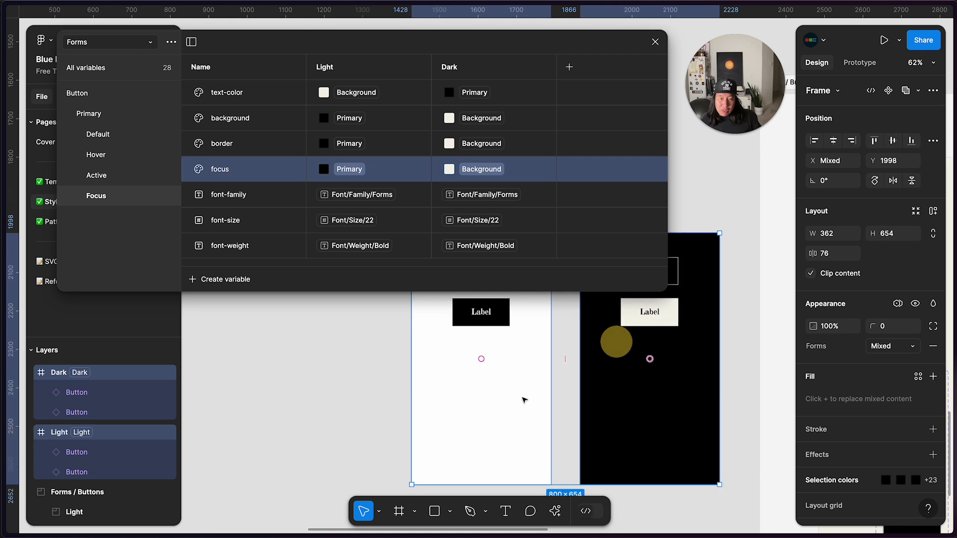
Duplicate the Hover buttons in both frames below themselves at Y 277 and switch the copies to the Active variant
left_click(493, 341)
left_click(651, 323)
left_click(504, 317, "shift")
left_click_drag(661, 320, 658, 361)
scroll(650, 363, "left", 1)
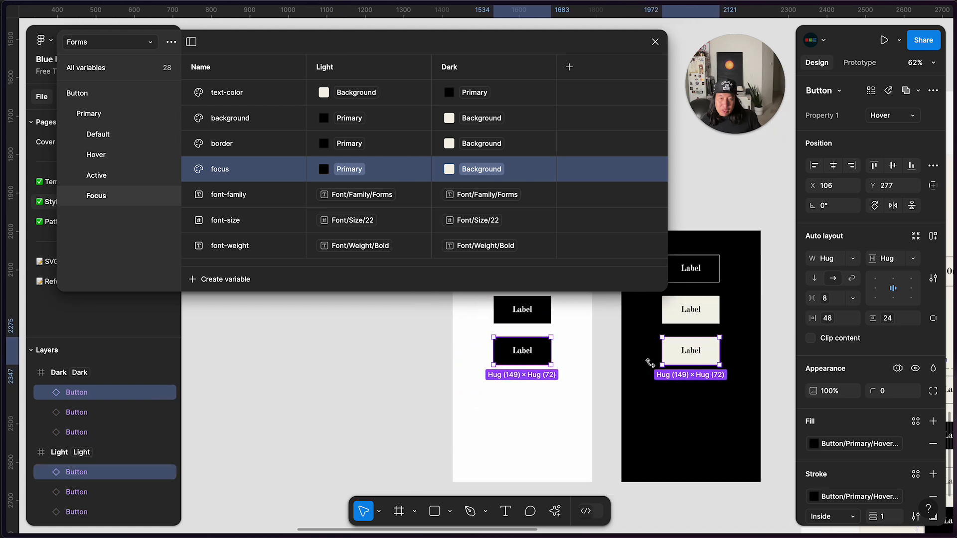
scroll(650, 363, "up", 2)
scroll(650, 363, "right", 1)
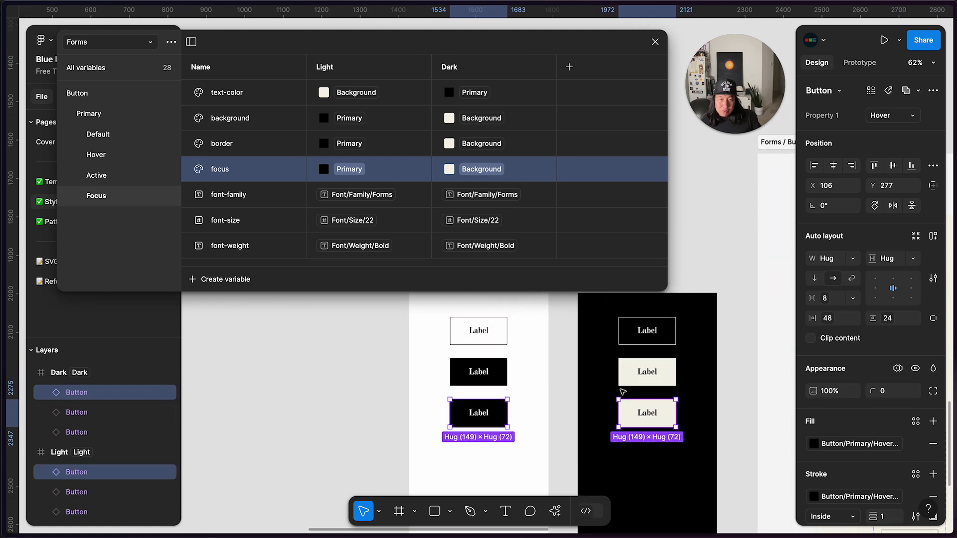
left_click(892, 120)
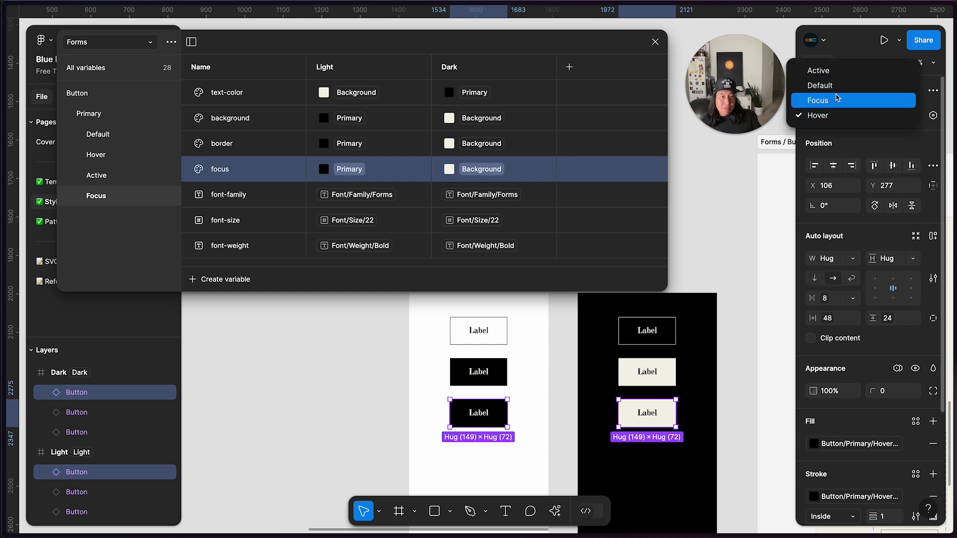
left_click(827, 70)
Duplicate the Active buttons in both frames below themselves at Y 373 and switch the copies to the Focus variant
scroll(662, 388, "down", 1)
scroll(661, 388, "left", 1)
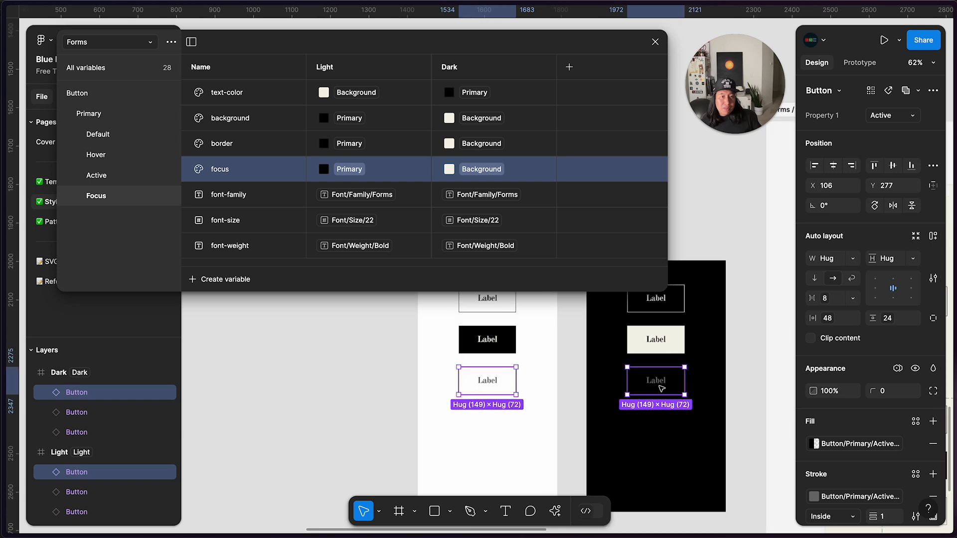
scroll(661, 388, "down", 1)
scroll(662, 388, "right", 1)
left_click_drag(658, 362, 656, 398)
left_click(892, 115)
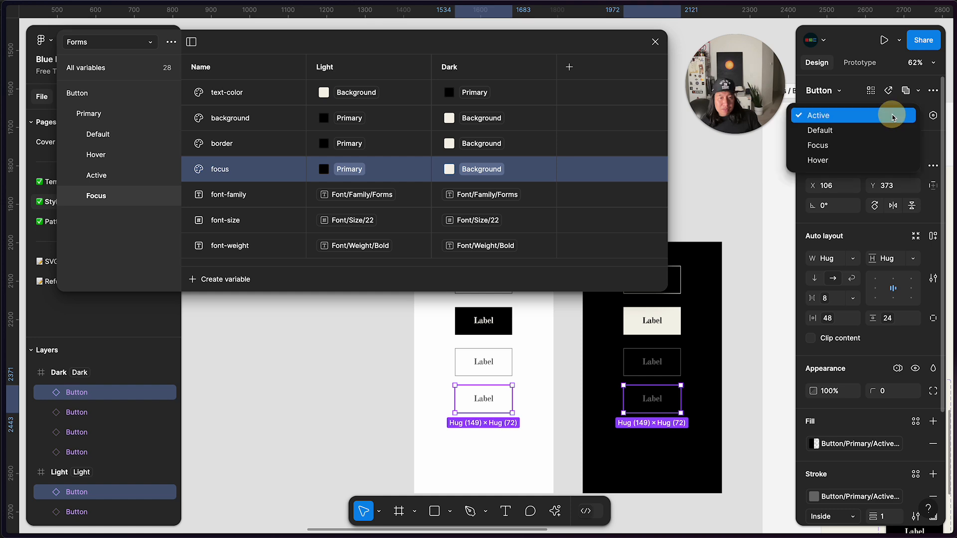
left_click(844, 144)
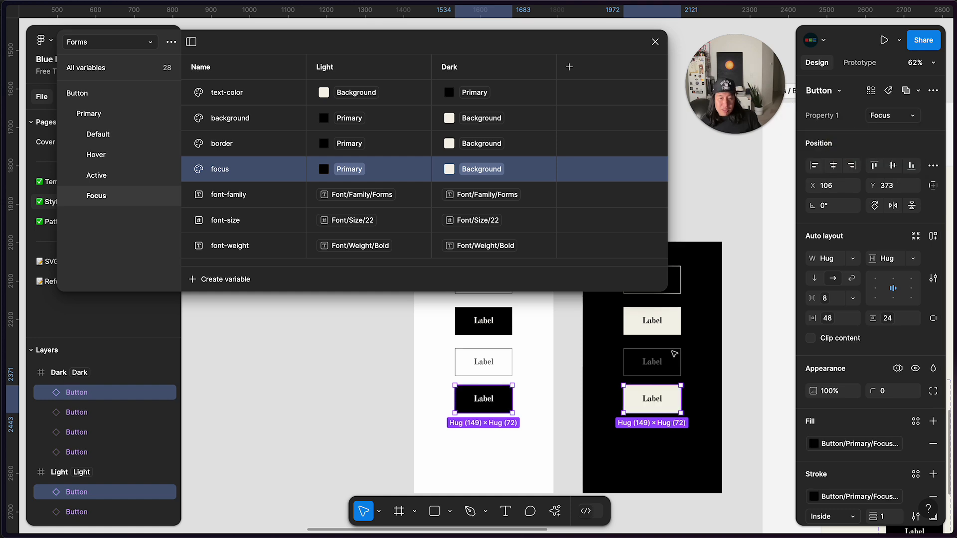
Examine the dashed focus border around the Focus buttons in the Dark and Light test frames
left_click(706, 409)
scroll(706, 408, "up", 10)
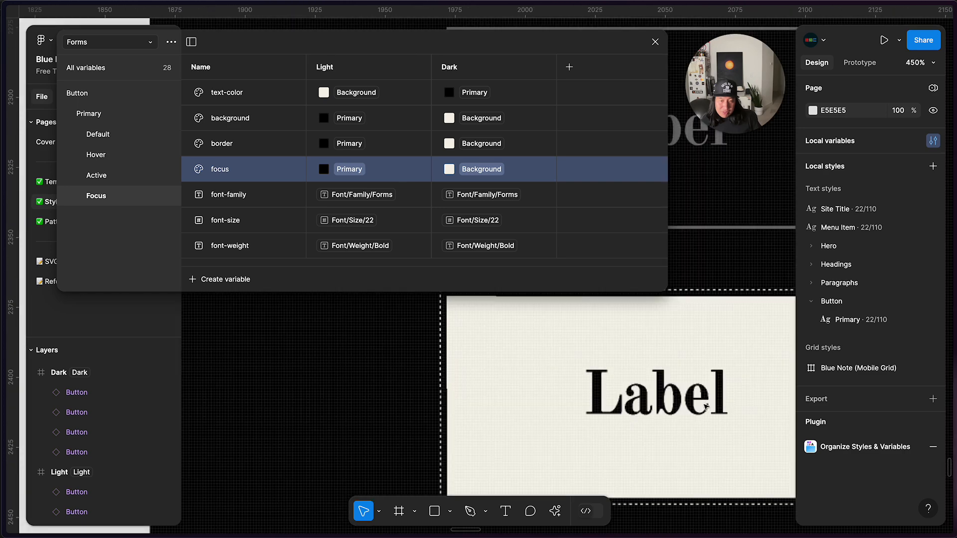
scroll(514, 404, "down", 3)
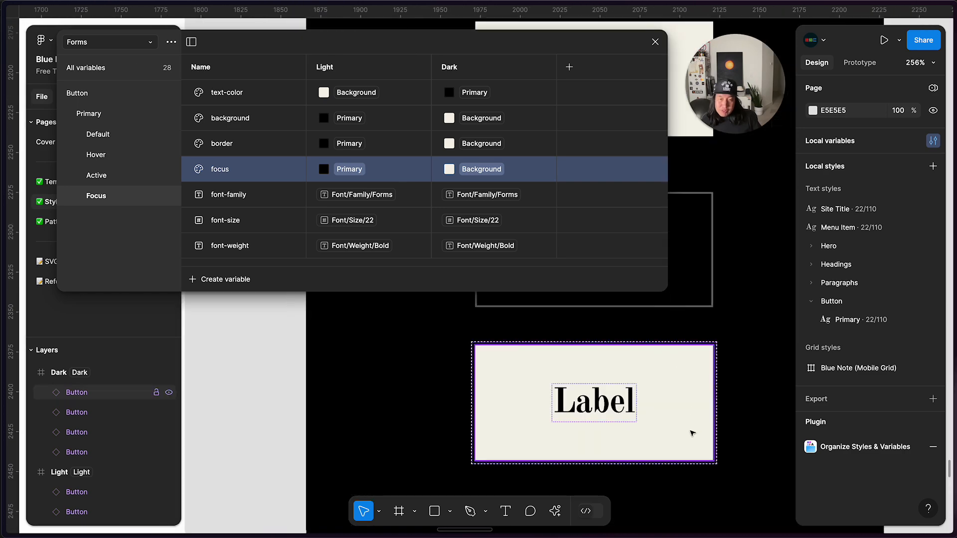
scroll(488, 389, "down", 4)
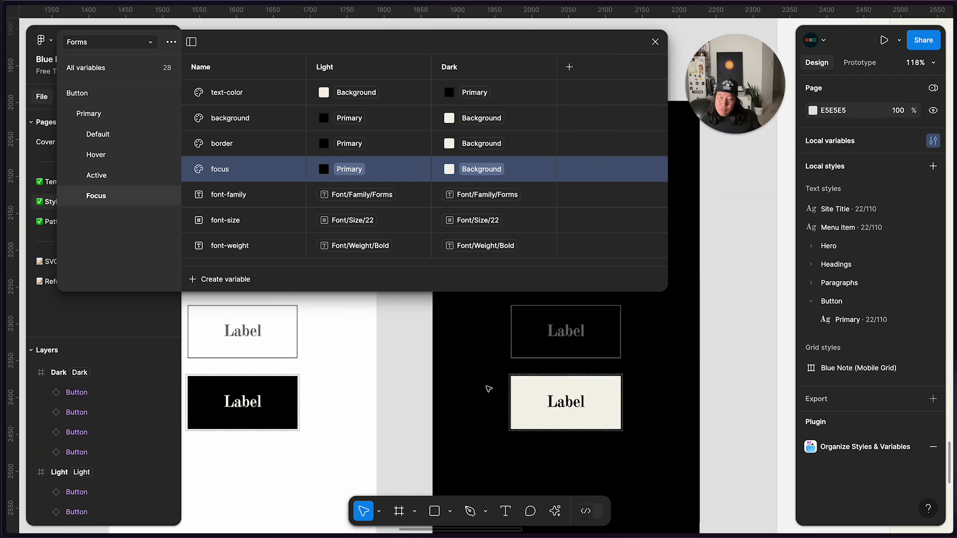
scroll(488, 388, "right", 5)
scroll(488, 389, "left", 5)
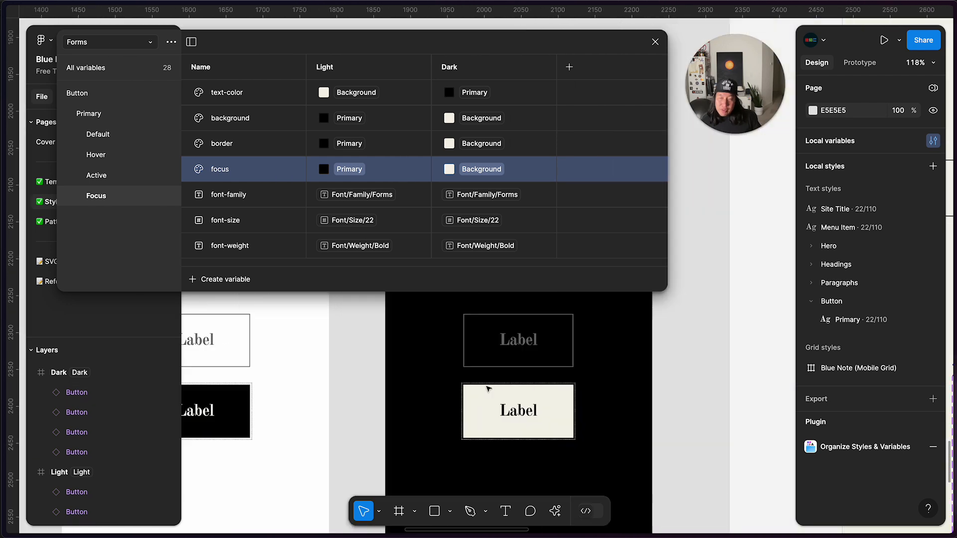
Select the Button component set in the Light section of Forms / Buttons and compare it with the test frames
scroll(488, 388, "down", 3)
scroll(488, 389, "right", 6)
scroll(488, 388, "right", 4)
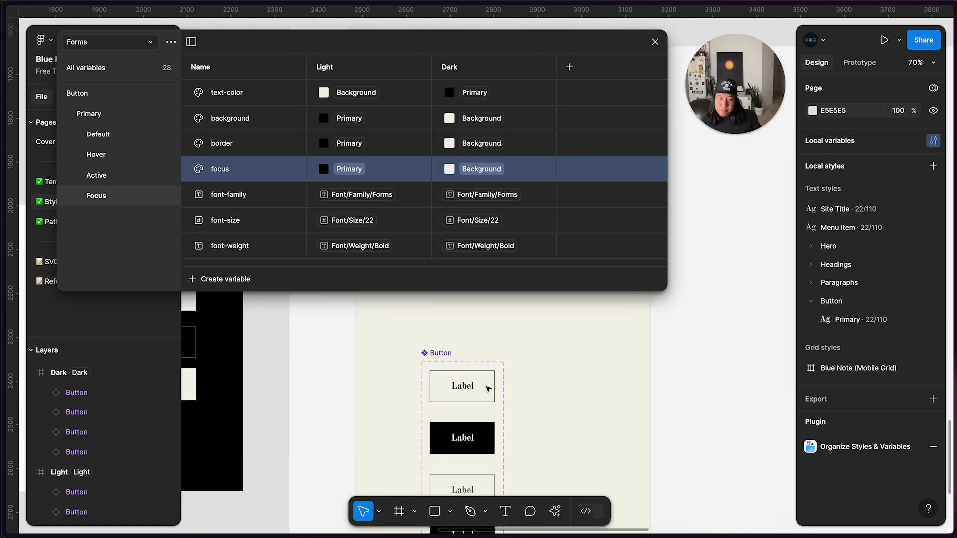
left_click(414, 353)
scroll(516, 413, "left", 5)
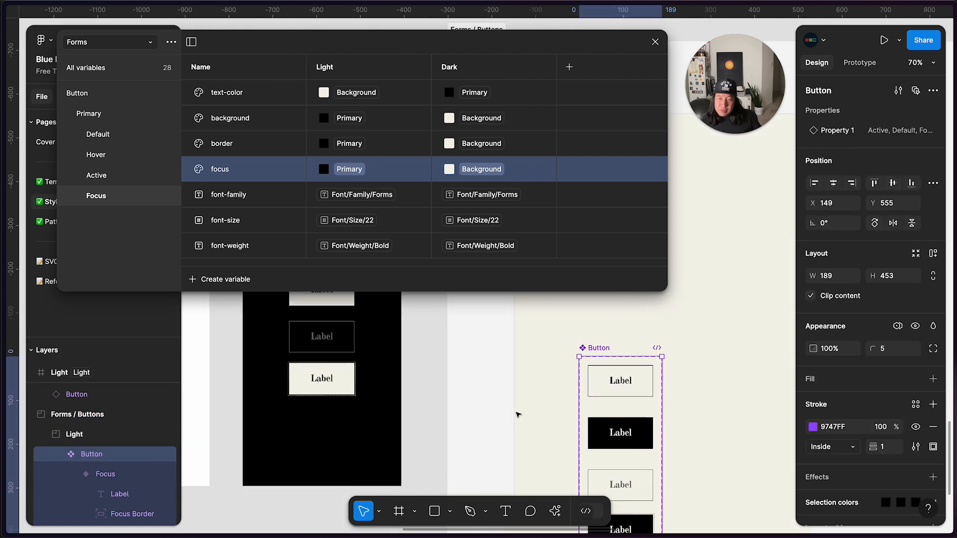
scroll(516, 413, "up", 3)
scroll(517, 413, "right", 3)
scroll(554, 415, "right", 1)
scroll(554, 415, "down", 1)
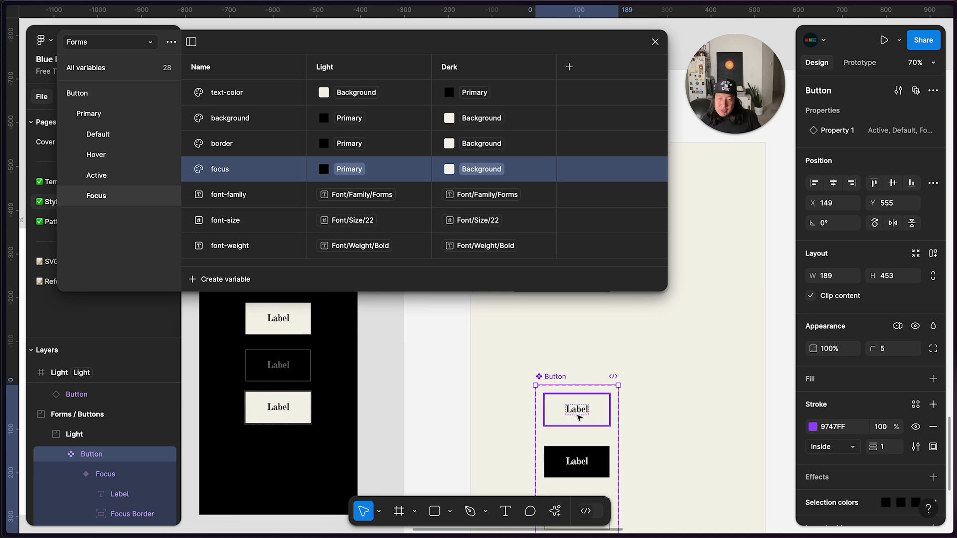
Create a text component property named "Label" from the label text of the Default button variant
double_click(577, 408)
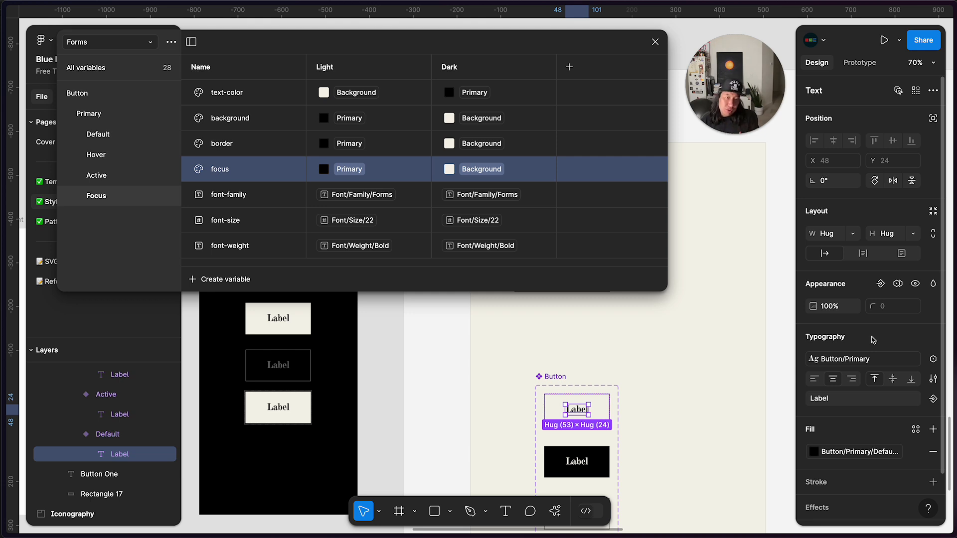
left_click(933, 400)
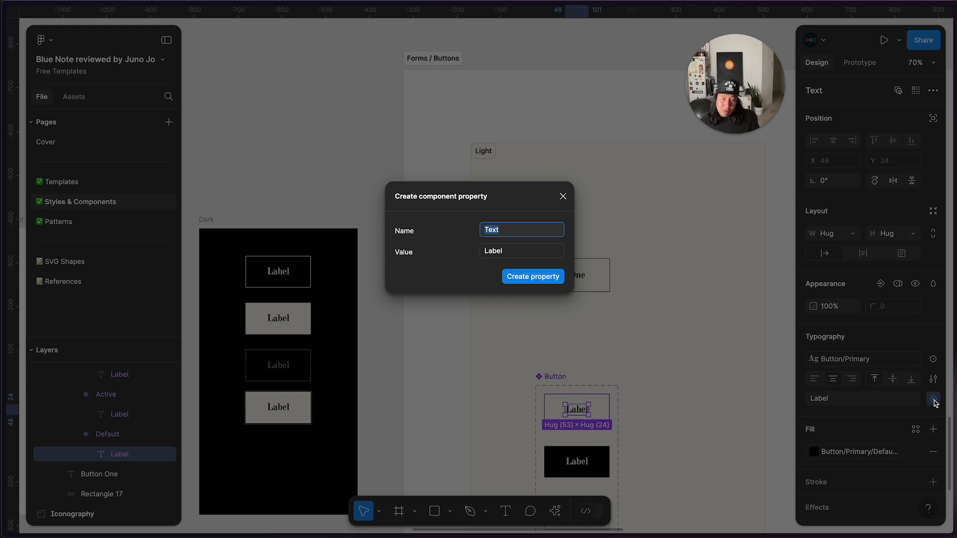
type("Label")
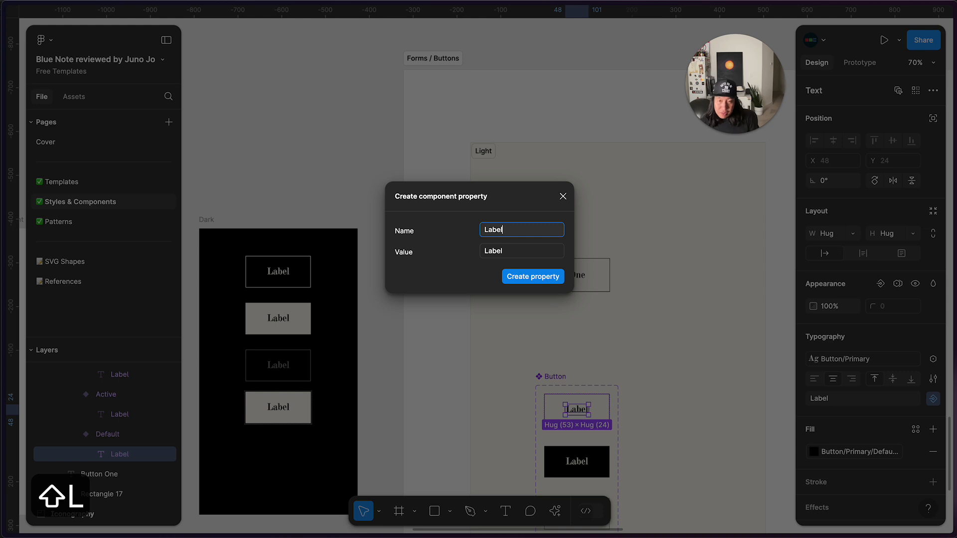
key("Return")
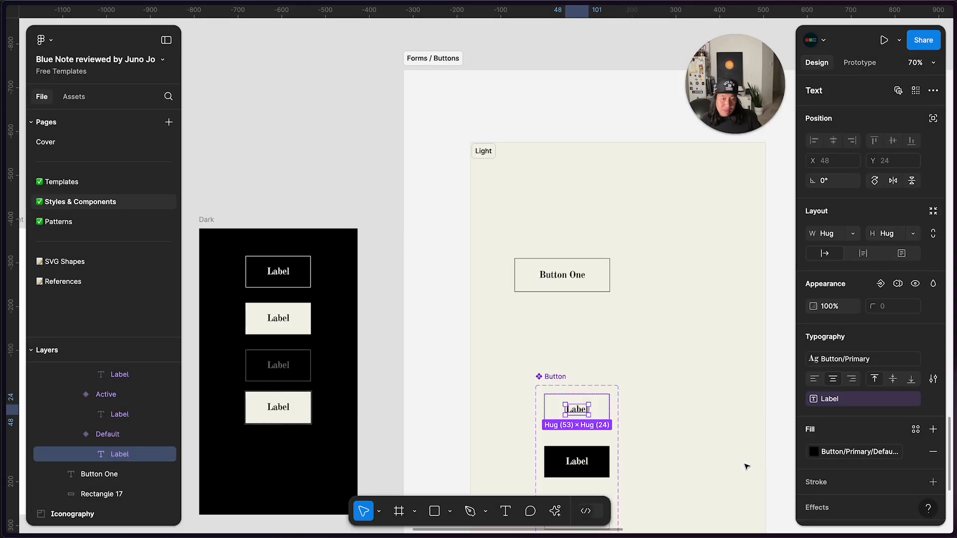
Apply the existing Label text property to the label texts of the Hover, Active and Focus button variants
scroll(629, 426, "down", 3)
scroll(629, 426, "down", 2)
left_click(565, 292)
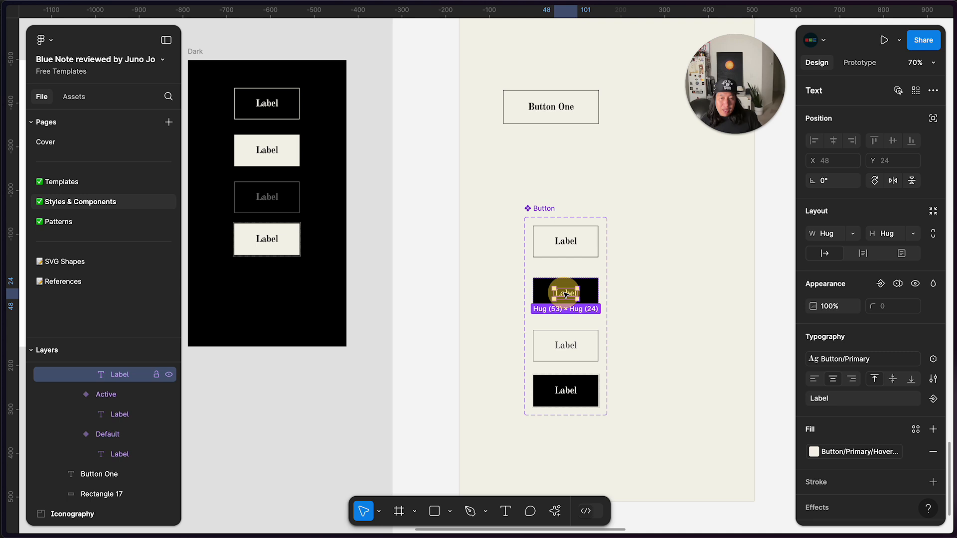
left_click(566, 346, "shift")
left_click(566, 390, "shift")
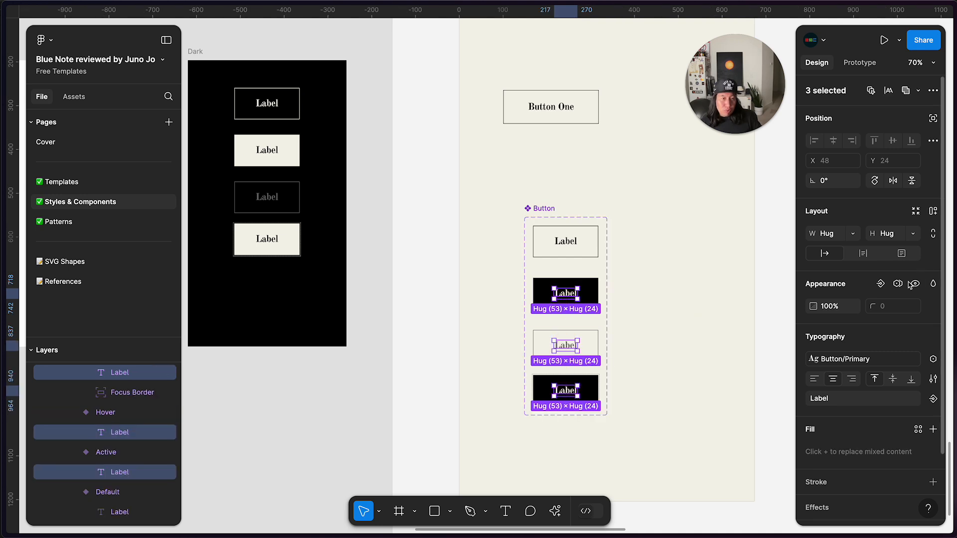
left_click(933, 401)
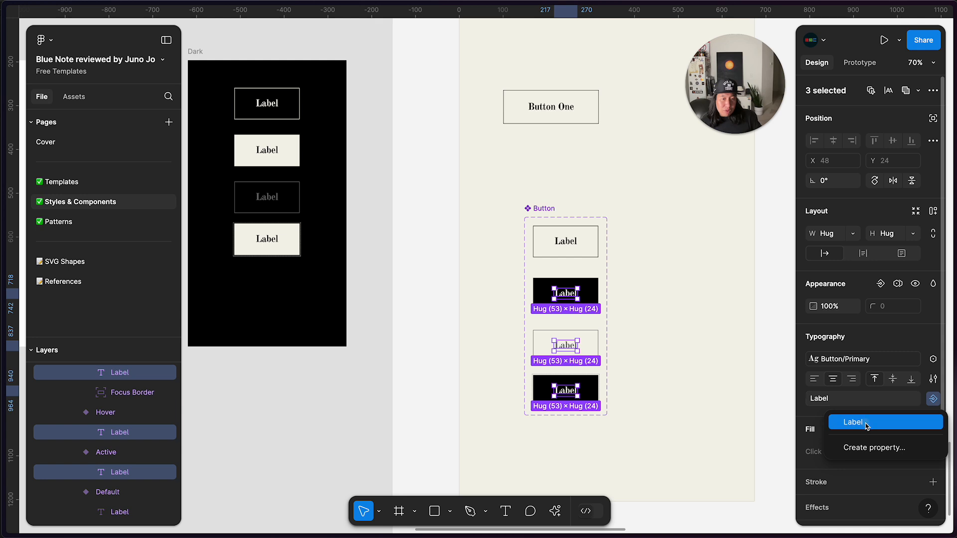
left_click(850, 420)
left_click(666, 354)
Set the Label property of the uppermost button instance in the white Light frame to "Hello"
scroll(666, 355, "left", 3)
scroll(667, 354, "up", 2)
scroll(666, 354, "left", 5)
scroll(666, 354, "up", 3)
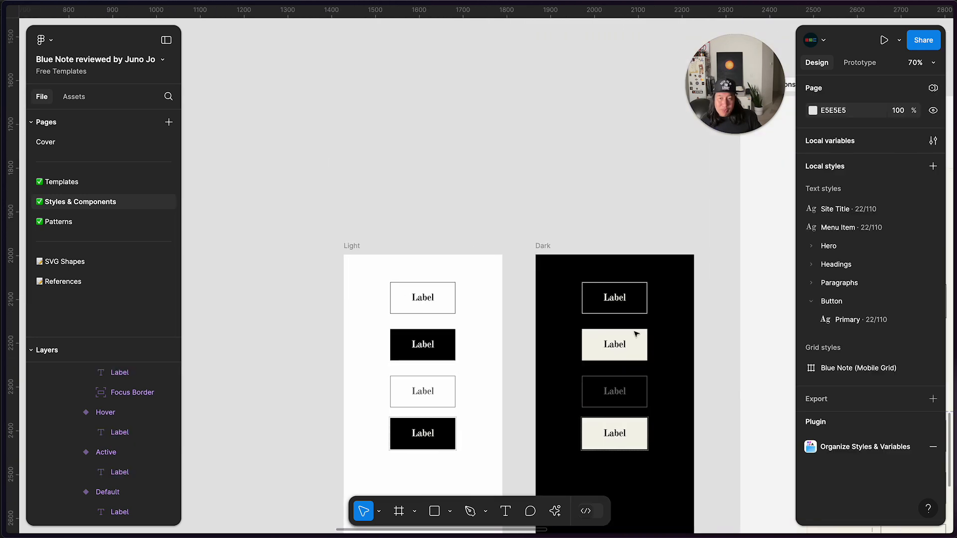
left_click(422, 297)
scroll(870, 387, "down", 4)
scroll(860, 372, "up", 4)
left_click(894, 139)
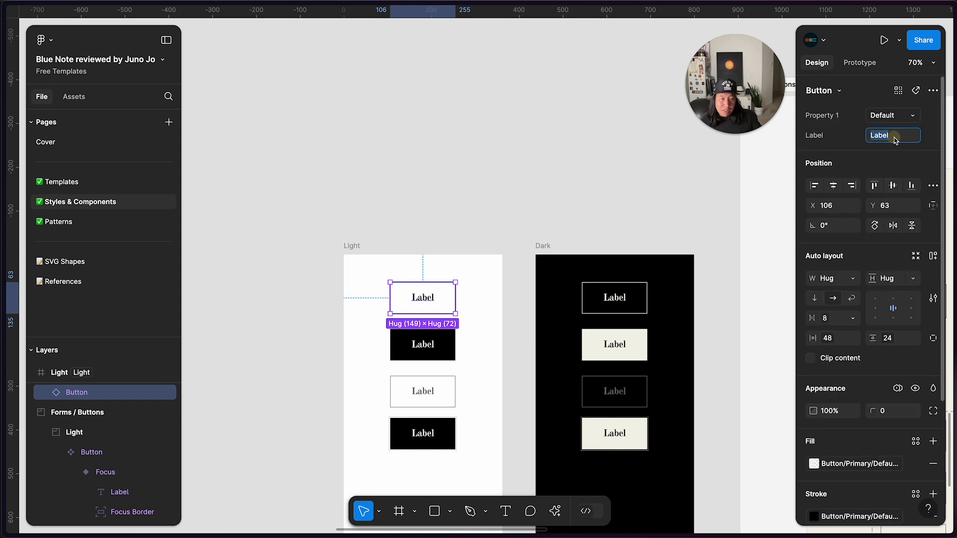
type("Hello")
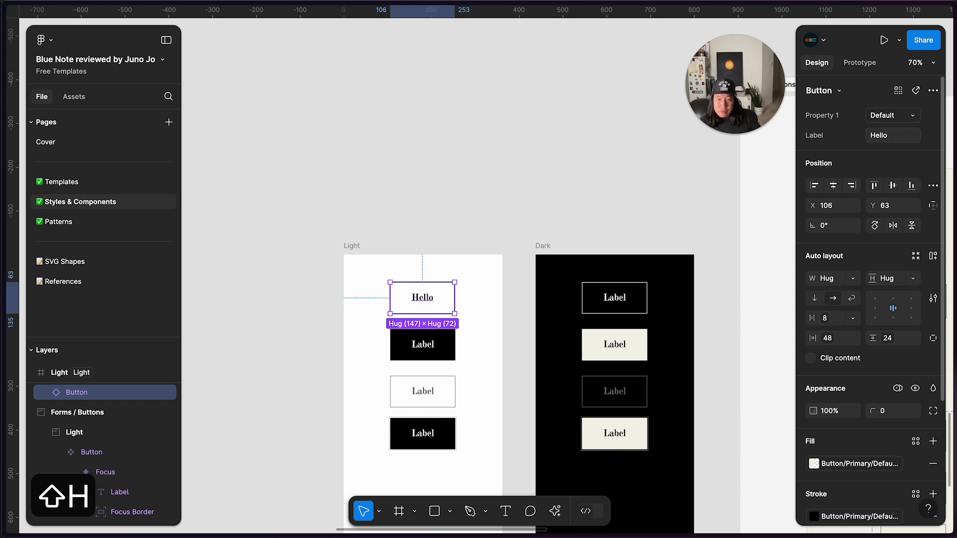
Extend the same button instance's Label text to "Hello Submit This" and deselect it
double_click(893, 138)
left_click(893, 138)
type("Submit")
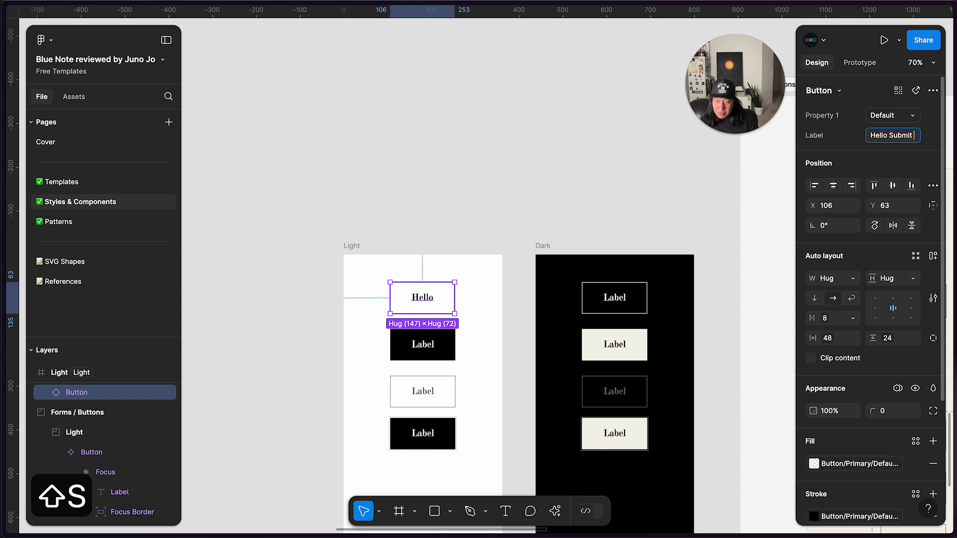
type(" t")
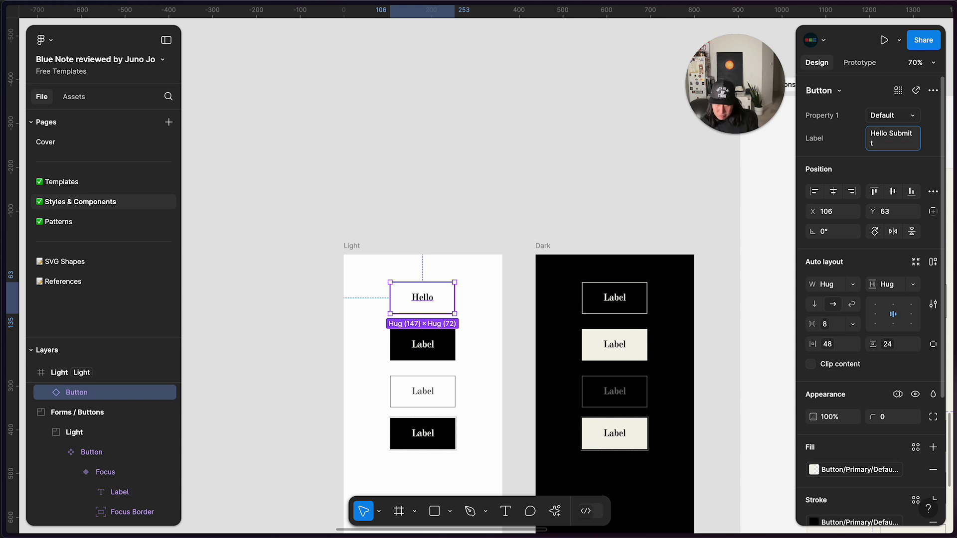
type("his")
left_click(593, 130)
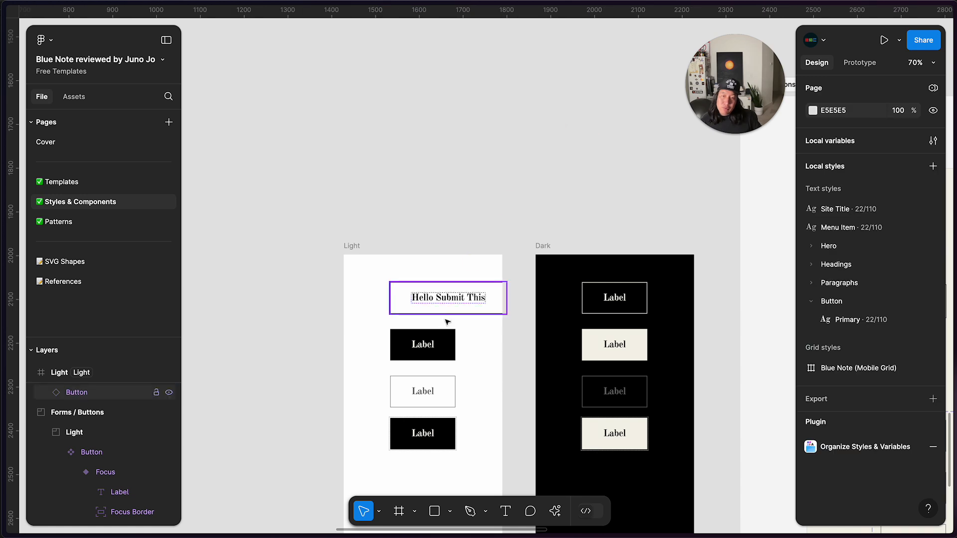
Shift all four button instances in the white Light frame to the left so the widest one is centred
left_click_drag(388, 213, 451, 448)
left_click_drag(451, 381, 415, 390)
left_click(495, 168)
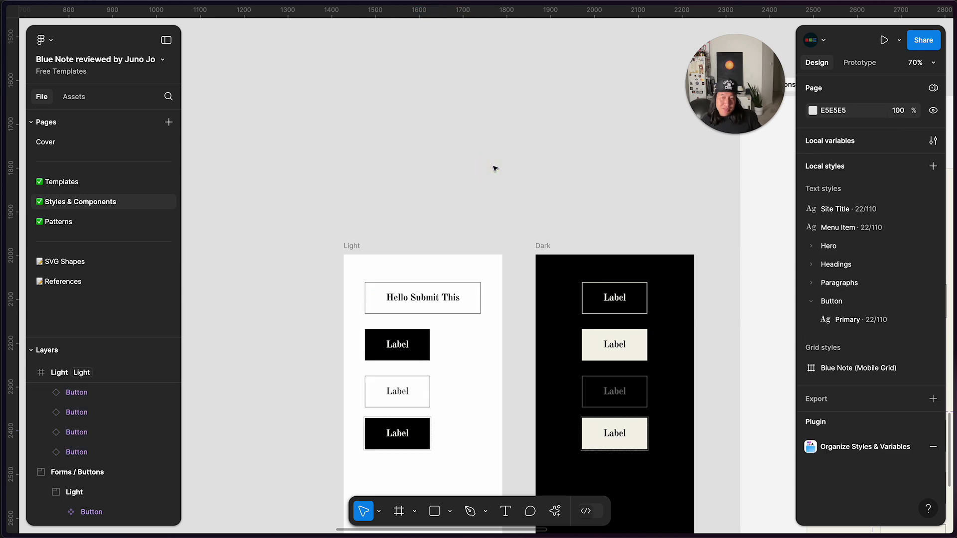
Examine the primary and secondary button designs under Buttons & Links in the style guide, on light and dark backgrounds
scroll(495, 169, "right", 6)
scroll(494, 168, "down", 1)
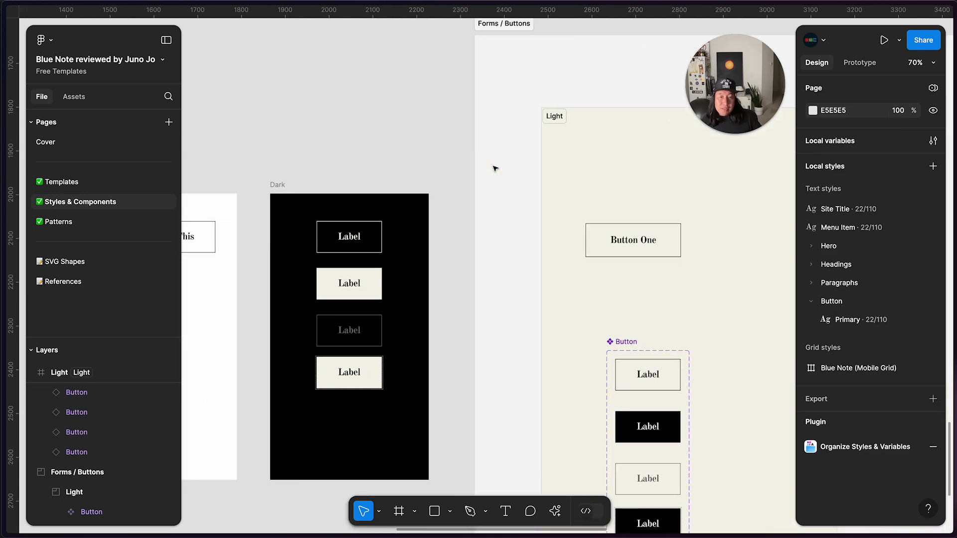
scroll(486, 259, "left", 5)
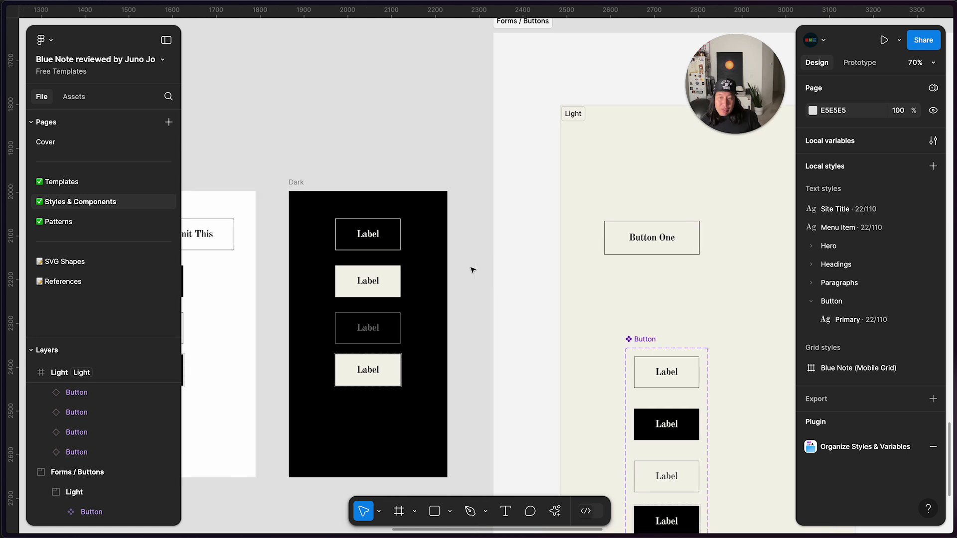
scroll(529, 274, "down", 5)
scroll(531, 274, "left", 4)
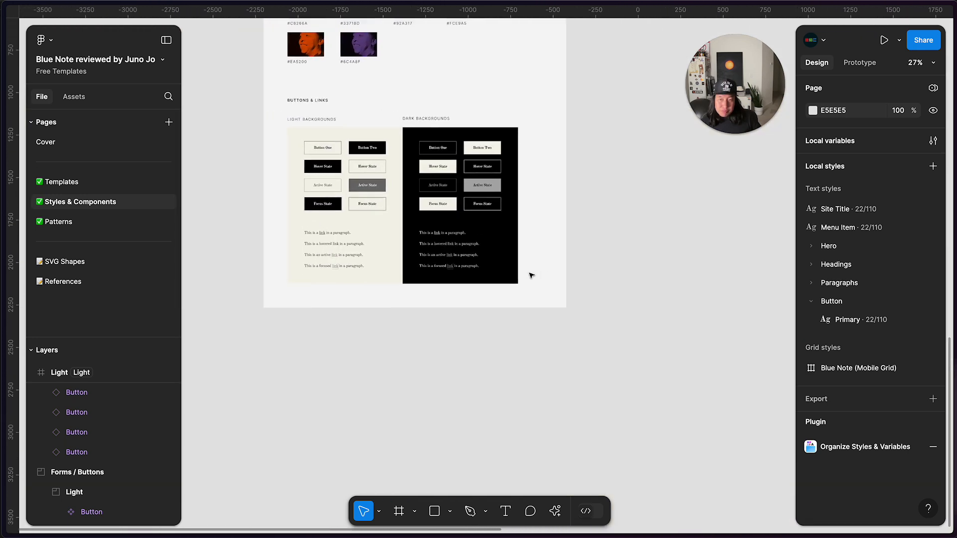
scroll(391, 241, "up", 3)
scroll(462, 317, "right", 3)
scroll(503, 291, "left", 3)
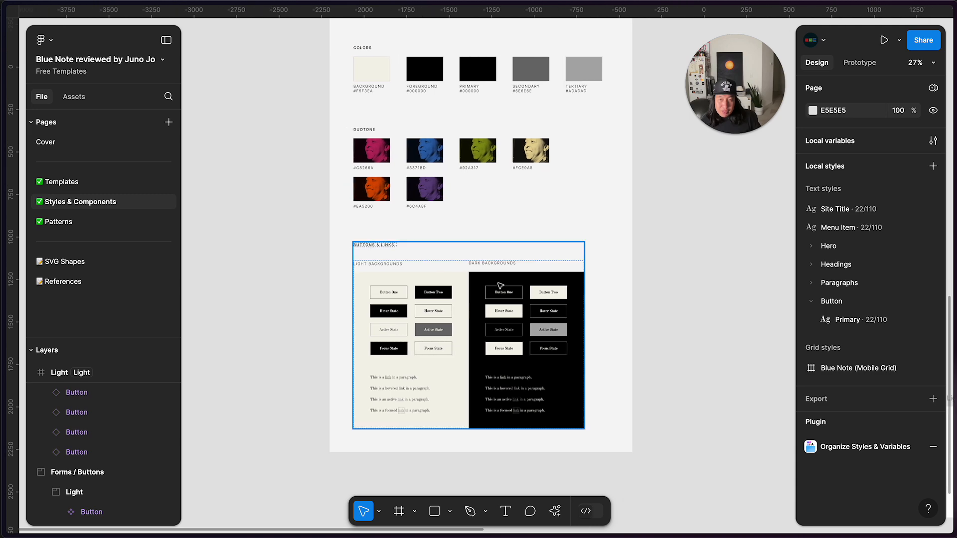
scroll(504, 291, "up", 5)
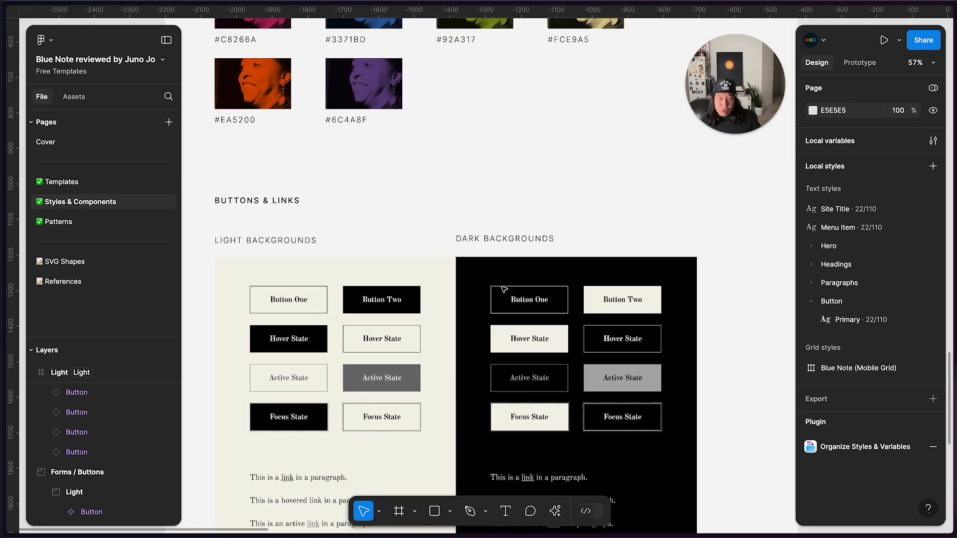
scroll(525, 351, "down", 4)
scroll(518, 352, "right", 5)
scroll(518, 352, "down", 3)
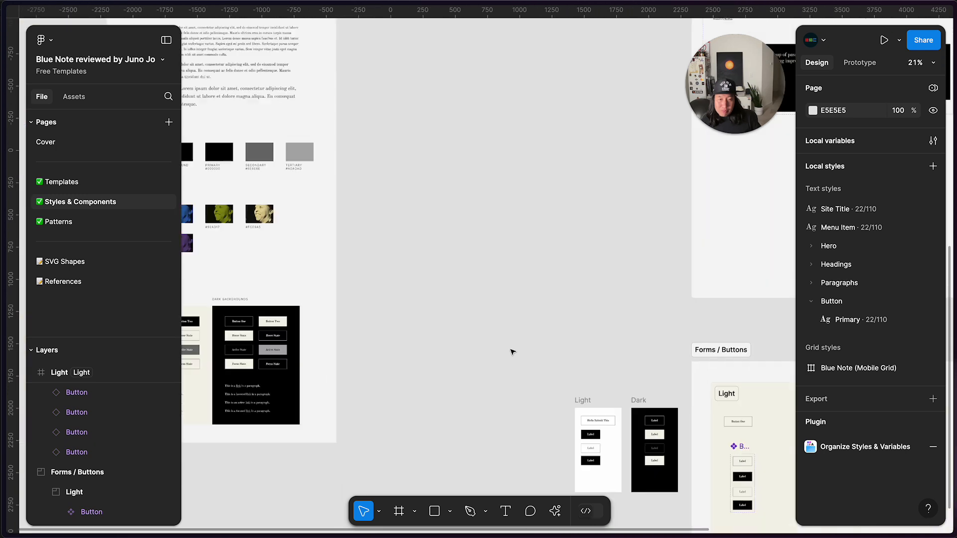
Widen the Button component set to 435 to make room for a second column of variants
scroll(512, 348, "right", 4)
scroll(619, 401, "up", 5)
left_click(643, 407)
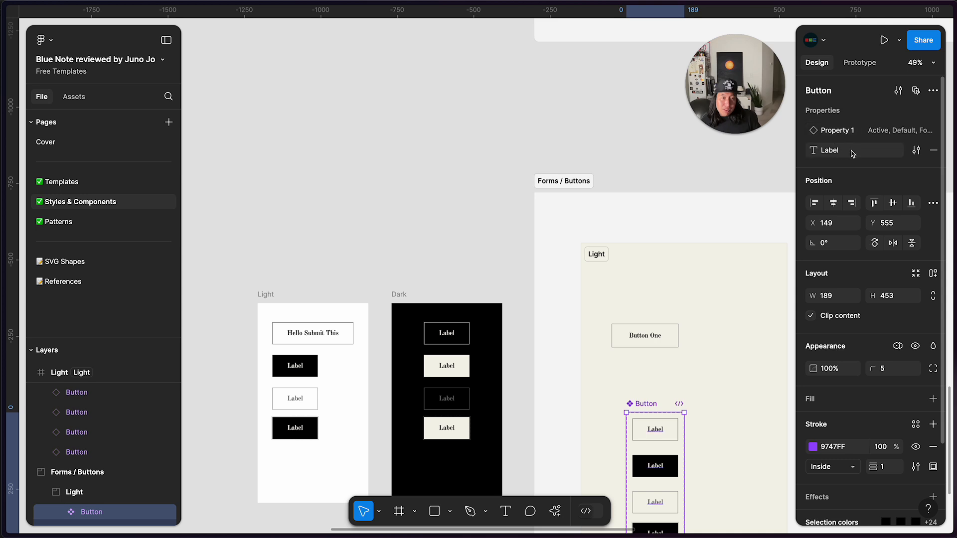
scroll(676, 407, "down", 1)
scroll(675, 407, "down", 3)
scroll(675, 407, "right", 3)
left_click_drag(630, 398, 705, 397)
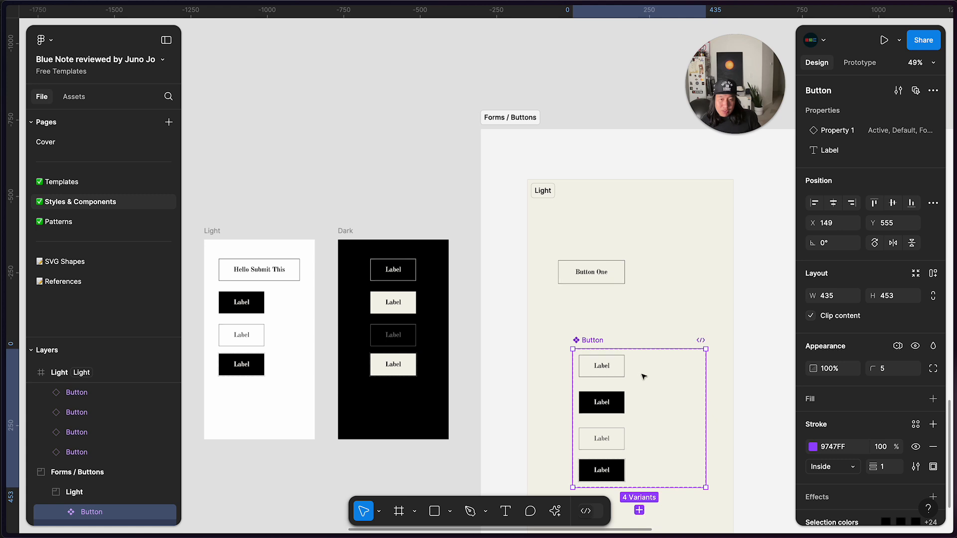
Rename the Button component set's variant property "Property 1" to "State"
double_click(842, 131)
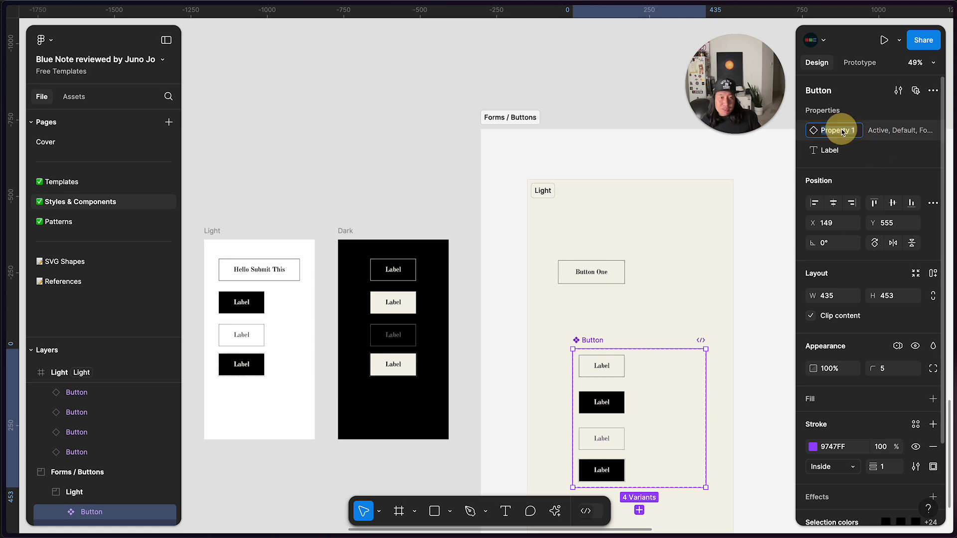
type("State")
key("Return")
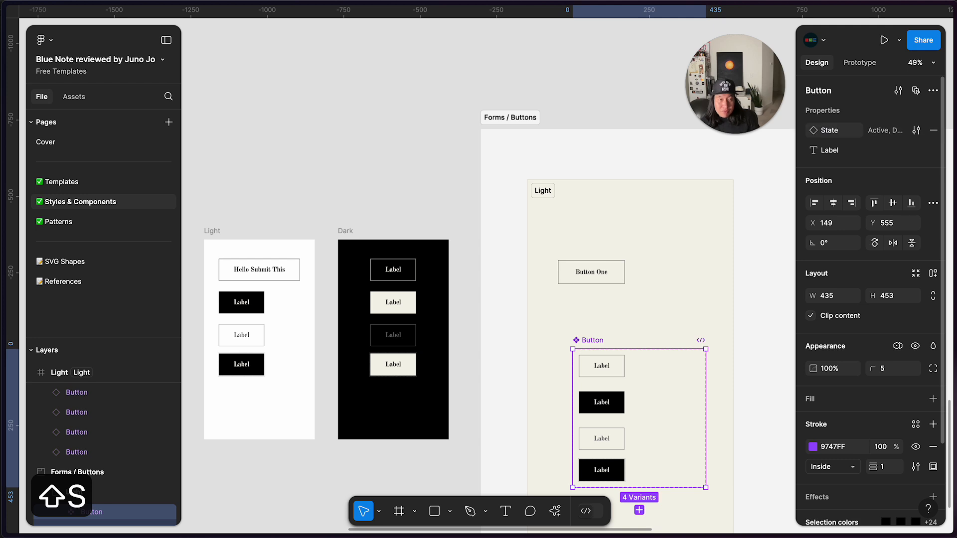
Reorder the State property's values to Default, Hover, Active, Focus, matching the style guide's button order
scroll(284, 224, "left", 5)
scroll(278, 230, "left", 15)
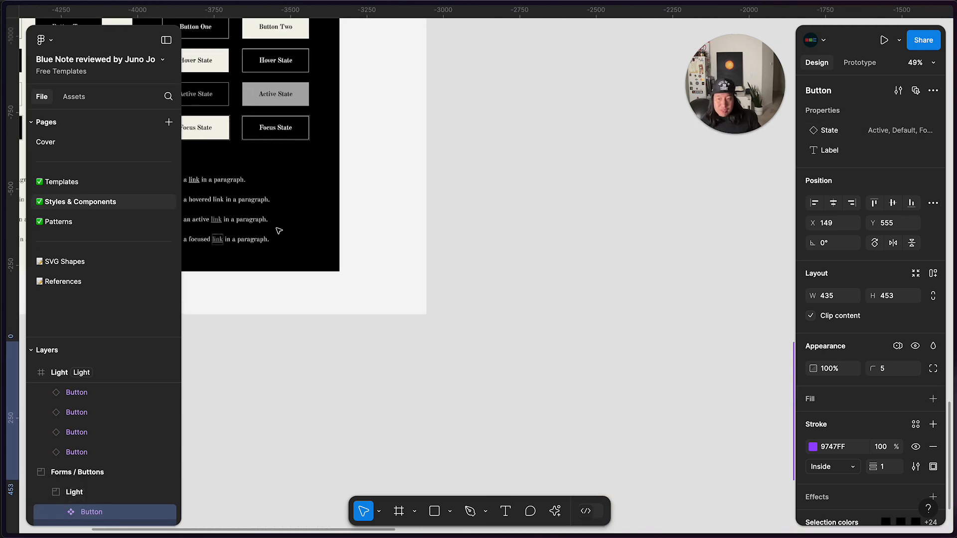
scroll(278, 229, "left", 5)
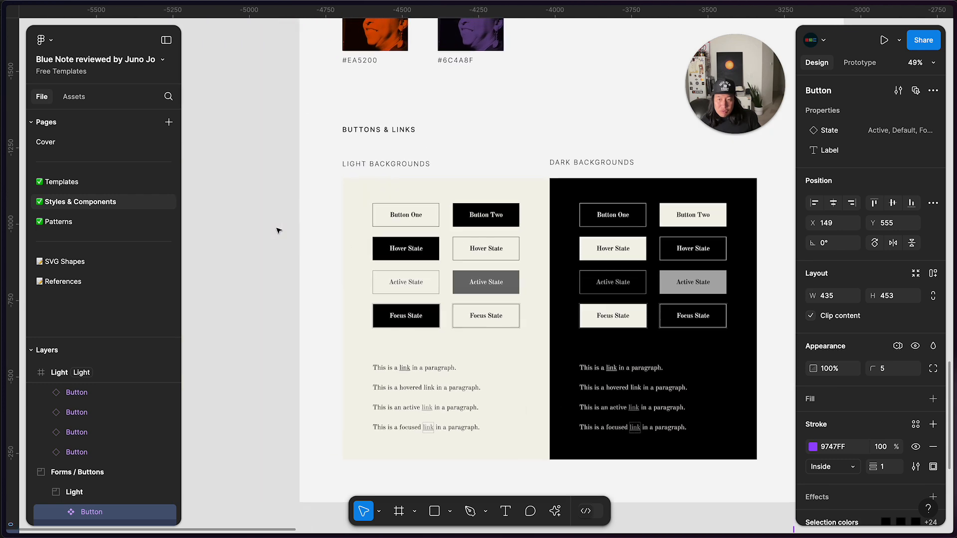
left_click(916, 130)
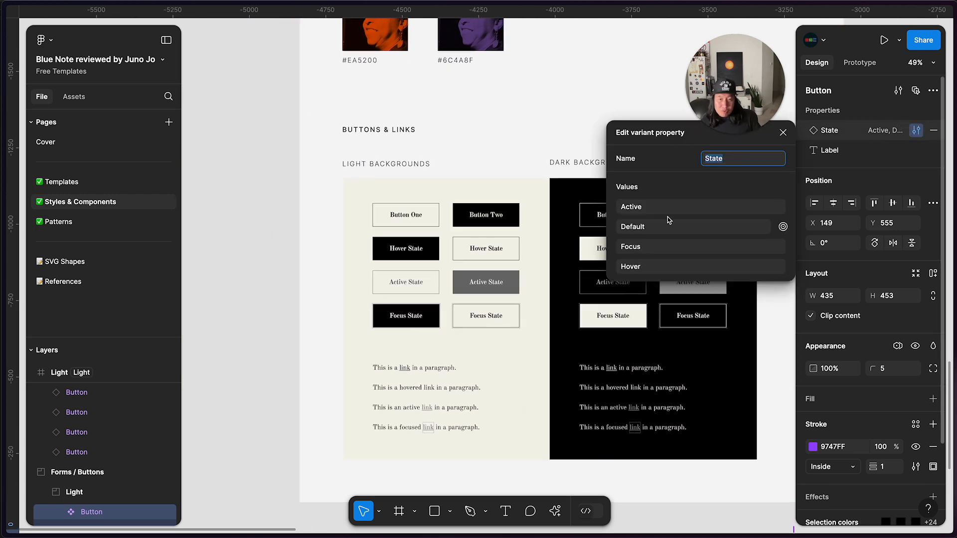
left_click_drag(609, 221, 613, 205)
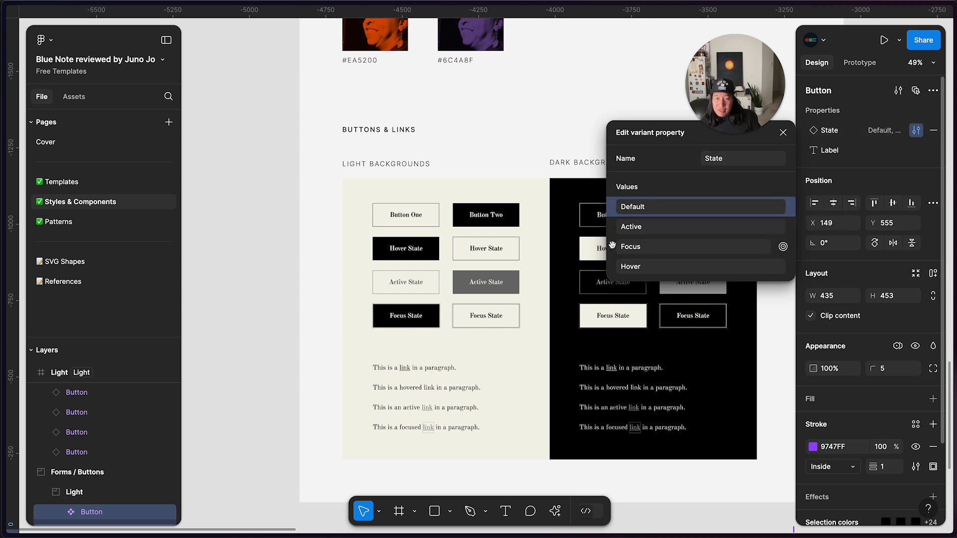
left_click_drag(610, 267, 615, 220)
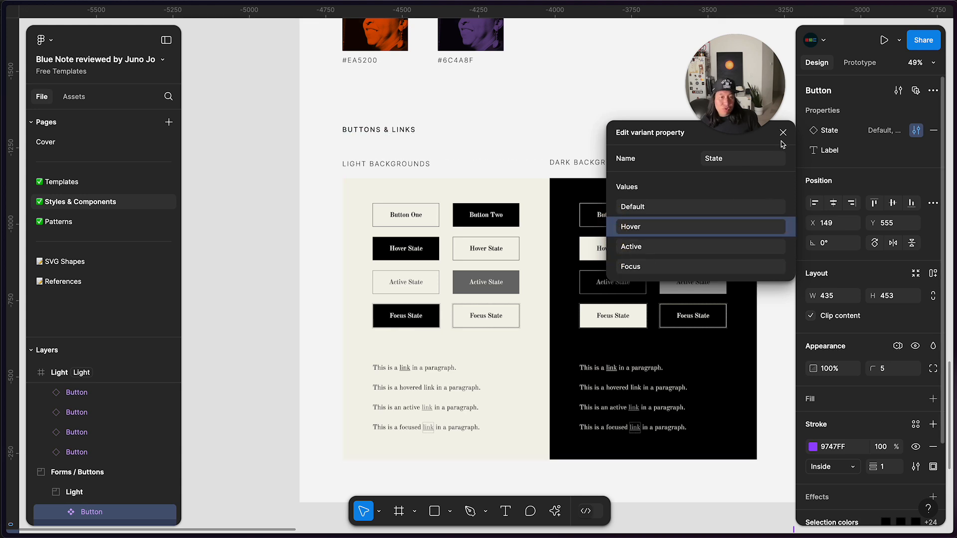
left_click(783, 132)
Compare the Button component set with the Button Two designs on the style guide's dark background
scroll(651, 314, "right", 5)
scroll(651, 314, "down", 3)
scroll(651, 313, "right", 10)
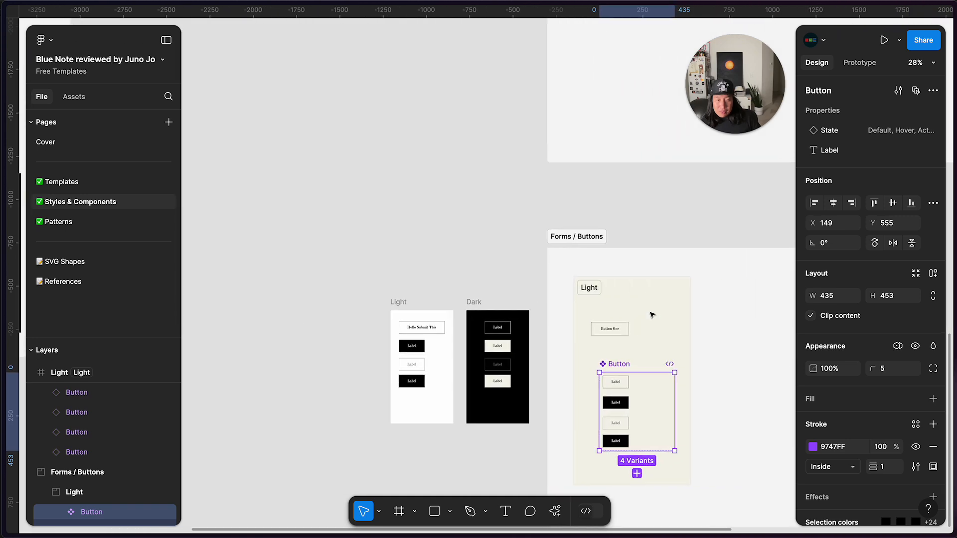
scroll(651, 314, "right", 2)
scroll(651, 314, "down", 2)
scroll(651, 314, "up", 4)
scroll(510, 376, "left", 8)
scroll(511, 378, "down", 4)
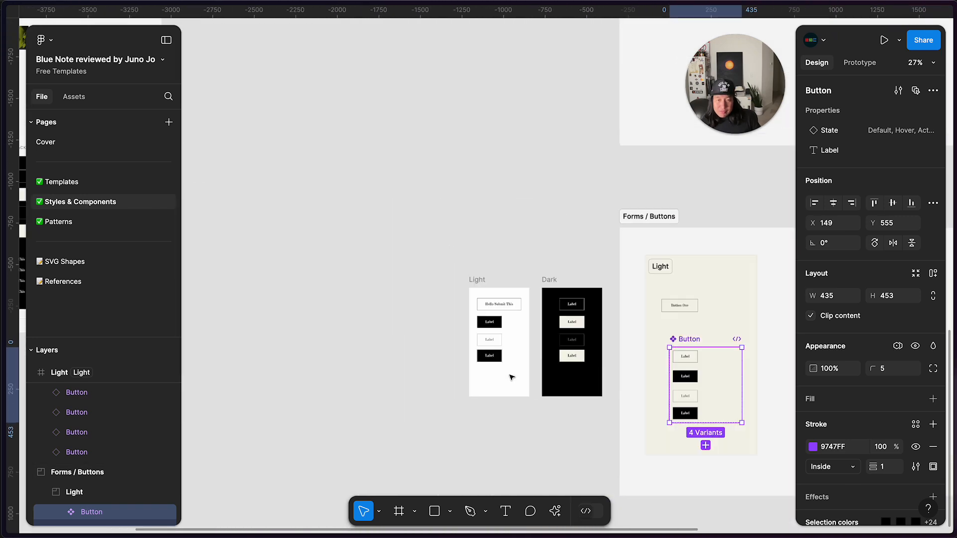
scroll(511, 377, "left", 6)
scroll(511, 377, "up", 5)
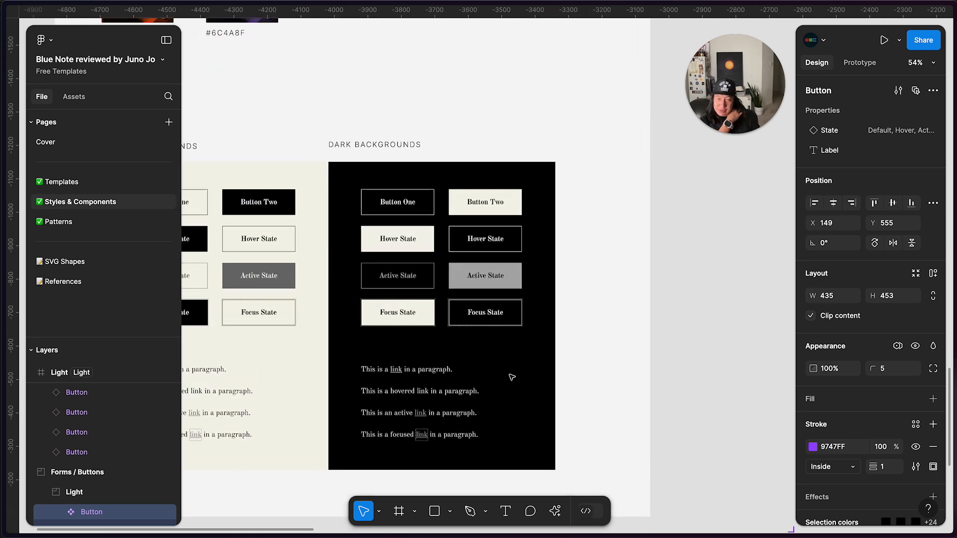
Duplicate the Button / Primary variable group in the Forms collection and rename the copy Secondary
left_click(715, 289)
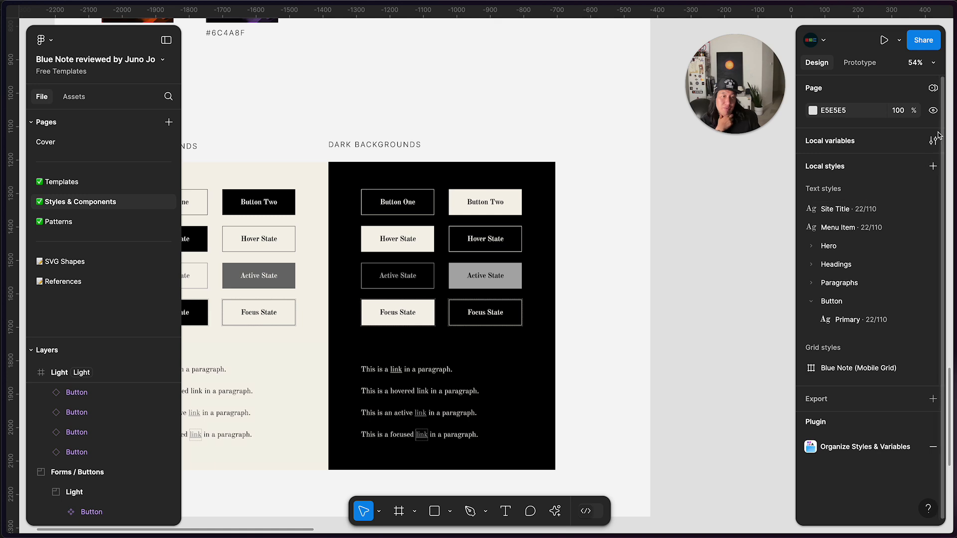
left_click(933, 139)
left_click(74, 114)
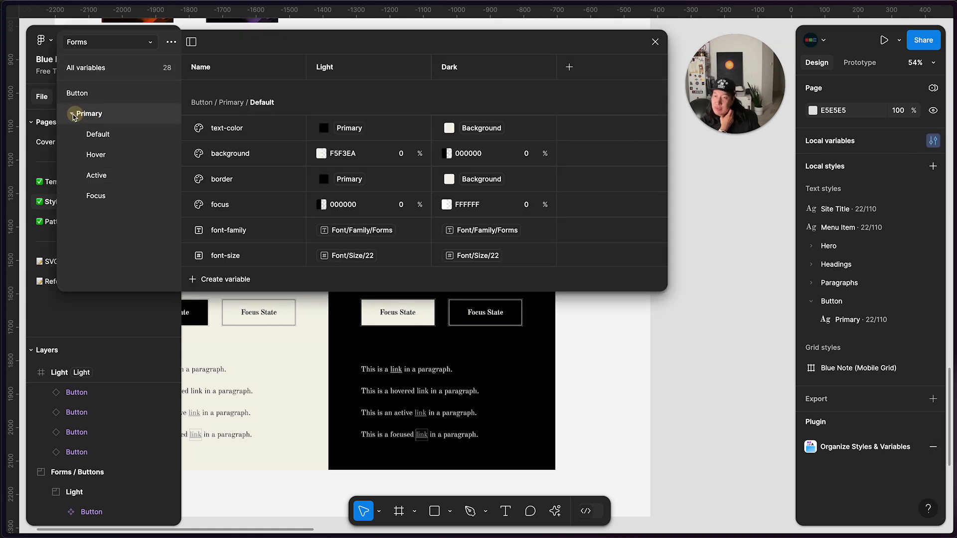
right_click(75, 115)
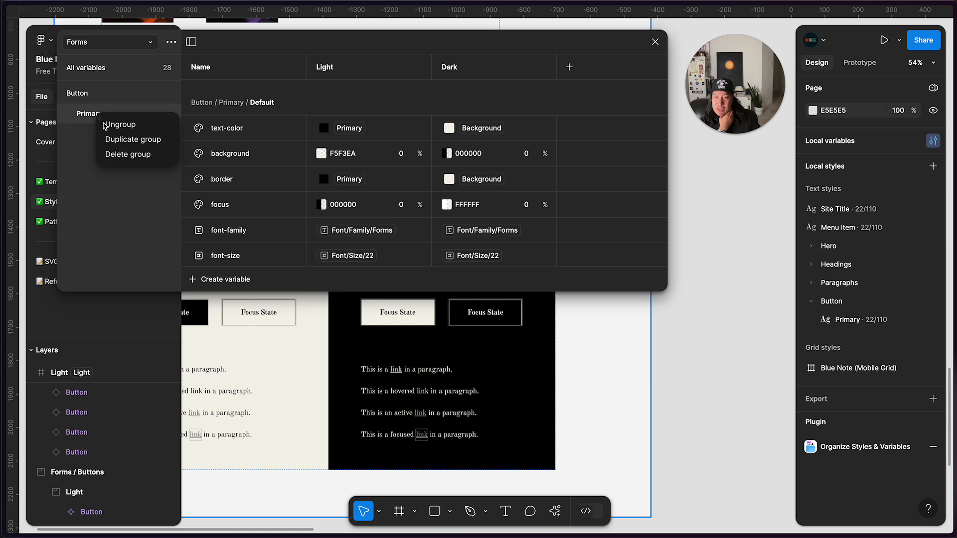
left_click(132, 140)
double_click(118, 133)
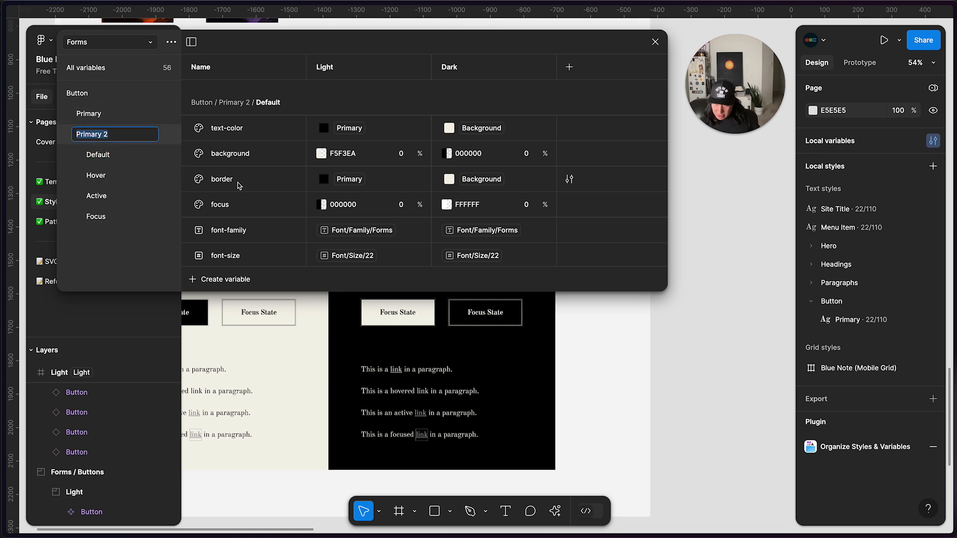
type("Secondary")
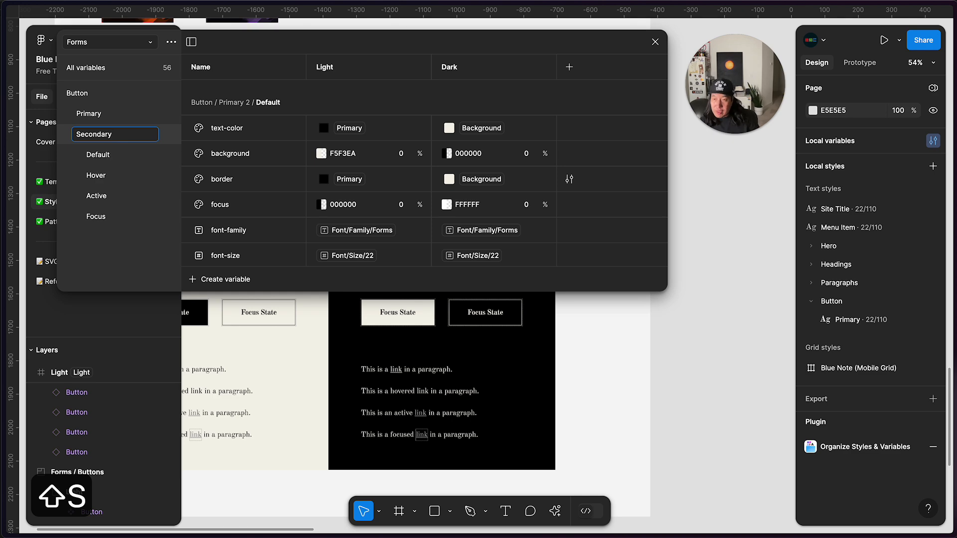
key("Return")
Set the Light-mode text-color of the Secondary group's Default state to the Background colour variable, matching Button Two
scroll(473, 467, "left", 6)
scroll(473, 466, "up", 4)
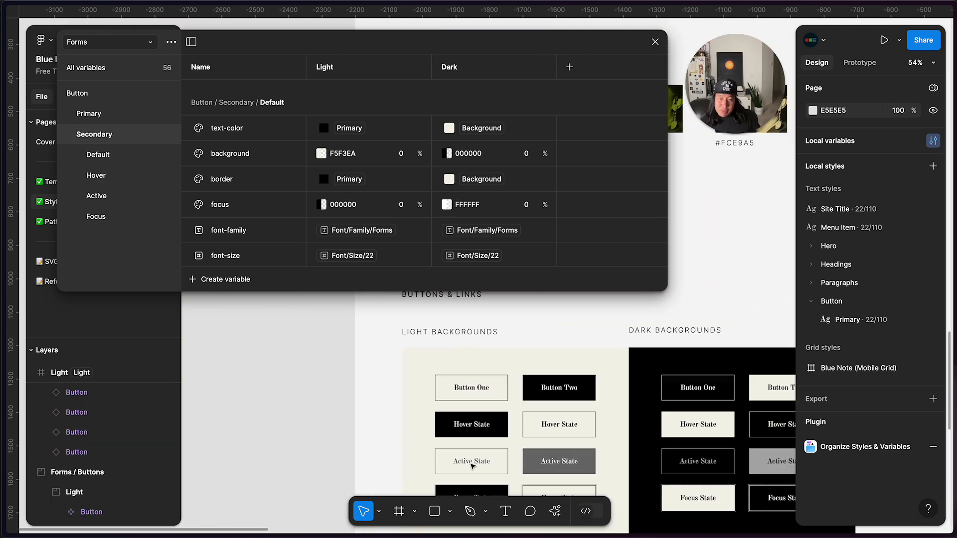
scroll(473, 467, "up", 5)
scroll(473, 467, "right", 2)
scroll(473, 467, "up", 2)
scroll(472, 467, "up", 5)
scroll(473, 466, "left", 2)
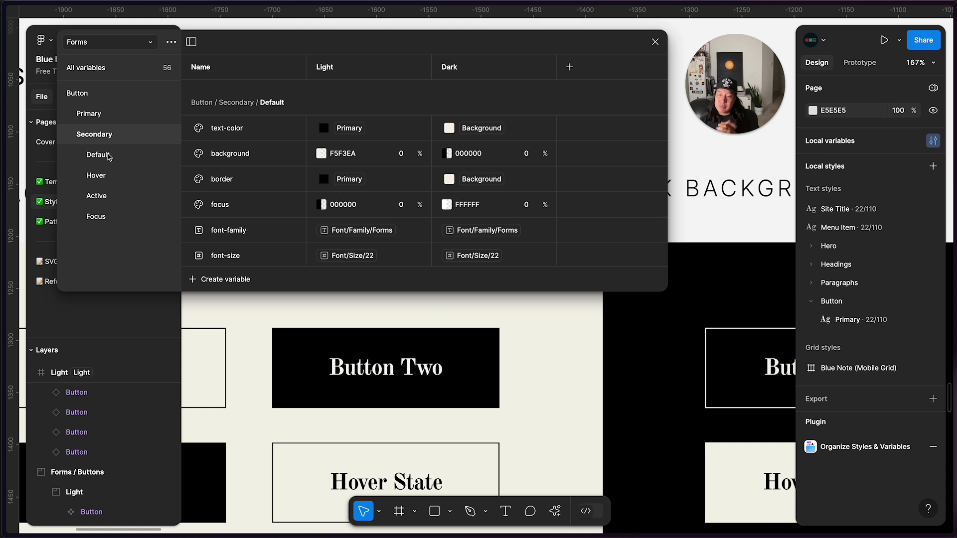
left_click(97, 155)
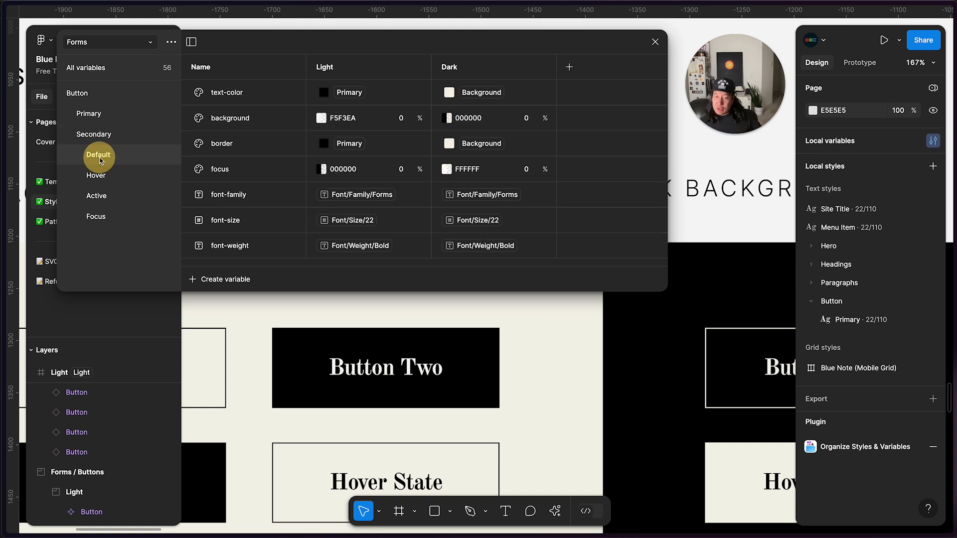
scroll(367, 366, "up", 1)
scroll(367, 366, "left", 1)
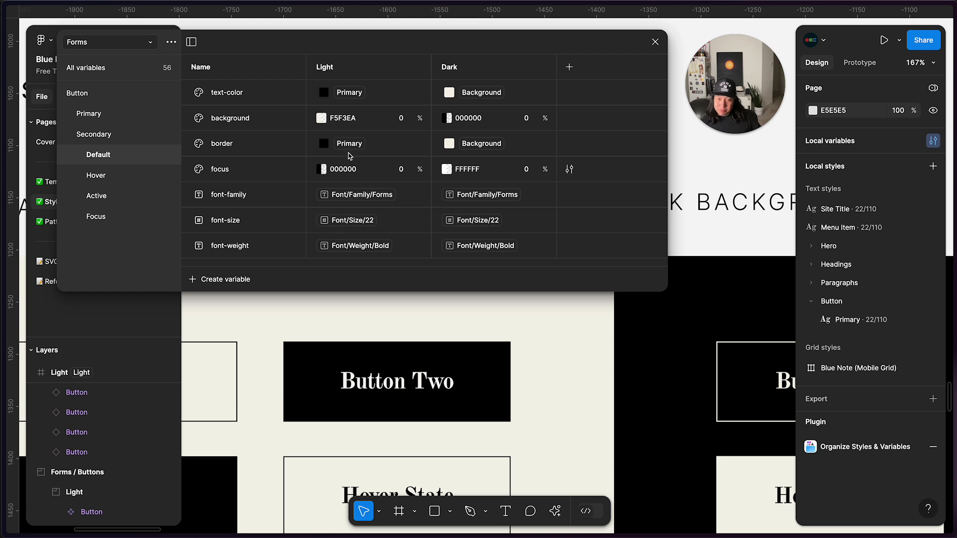
left_click(325, 93)
left_click(325, 93)
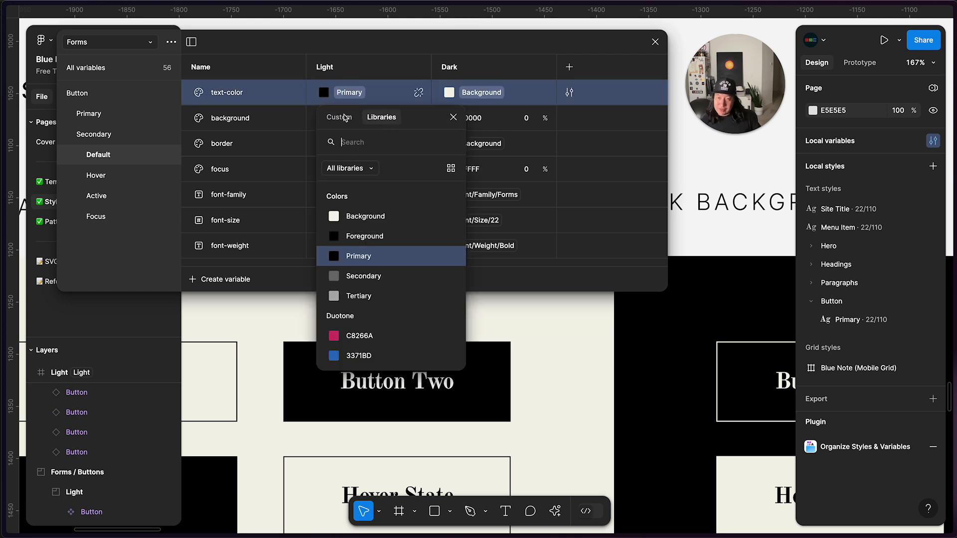
left_click(352, 215)
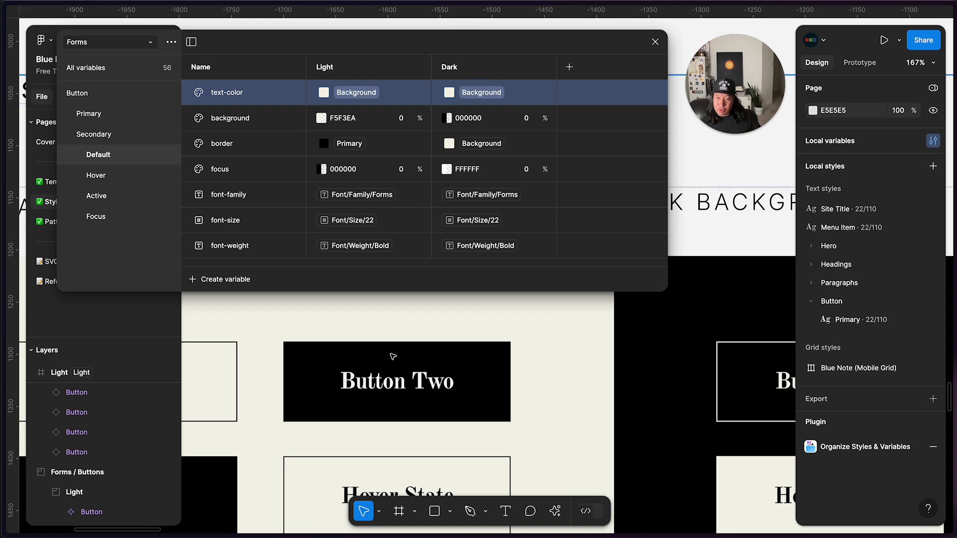
Link the Light-mode background of the Secondary group's Default state to the Primary colour variable
left_click(321, 120)
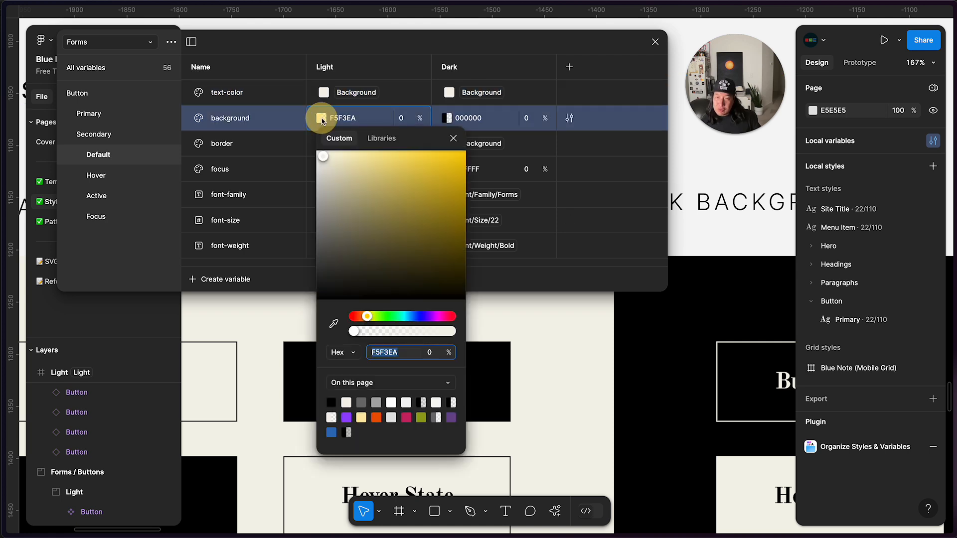
left_click(372, 138)
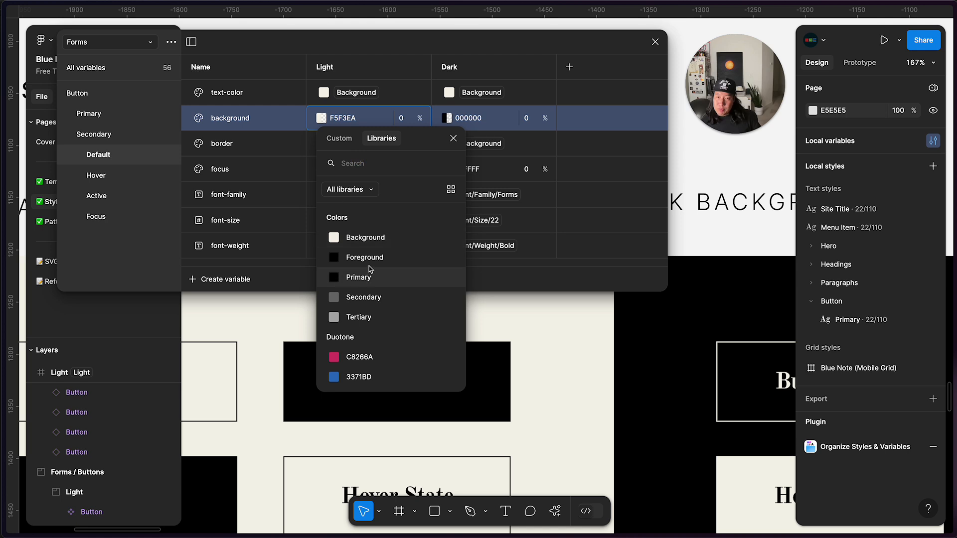
left_click(355, 278)
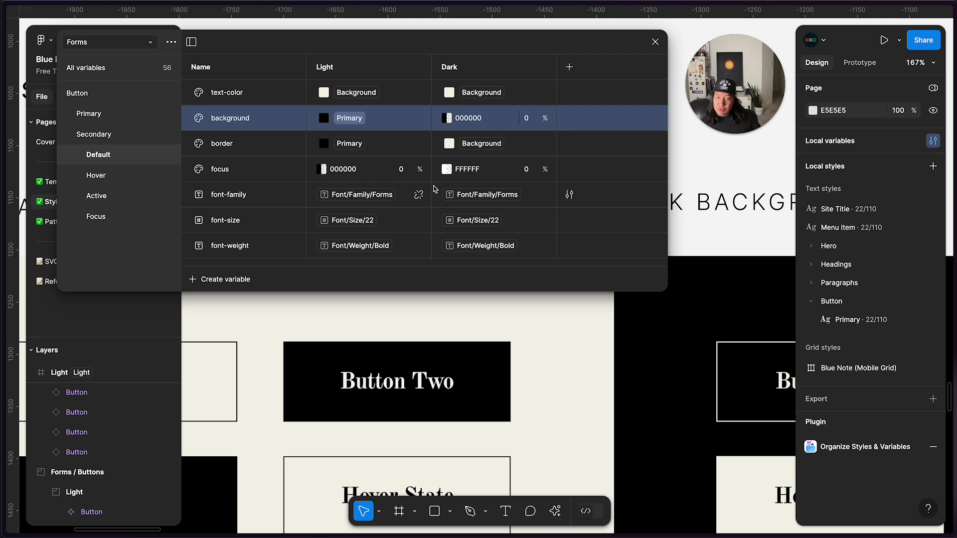
Set the Light-mode text-color of the Secondary group's Hover state to the Primary colour variable
scroll(399, 384, "down", 5)
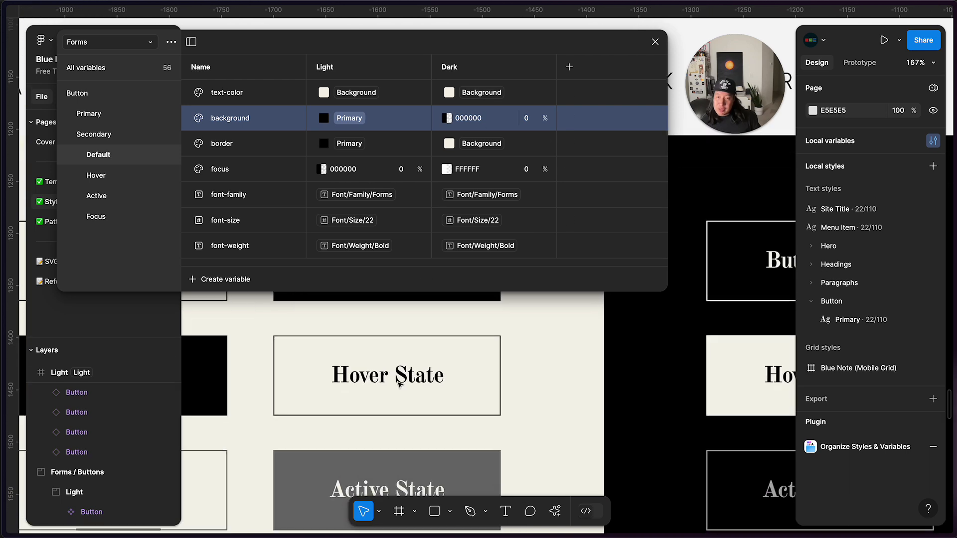
left_click(96, 175)
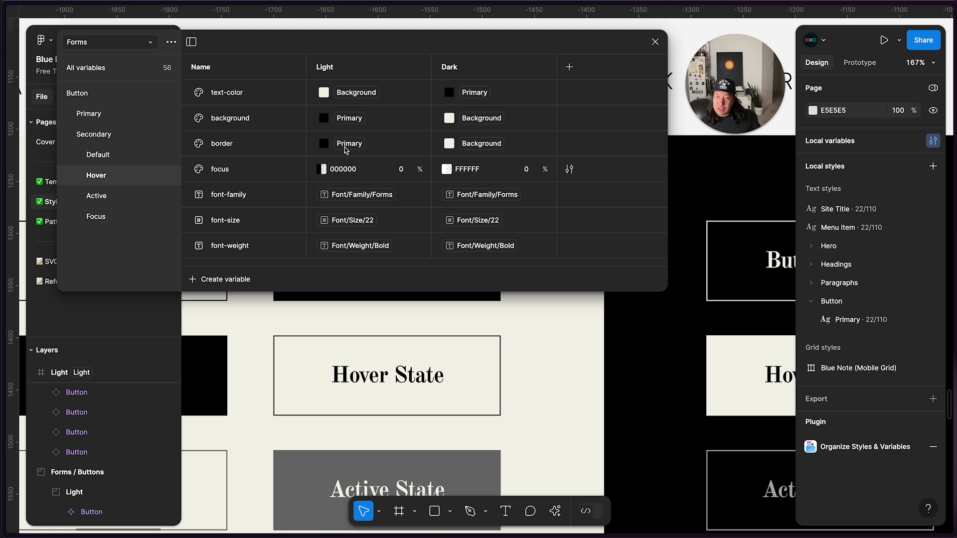
left_click(325, 93)
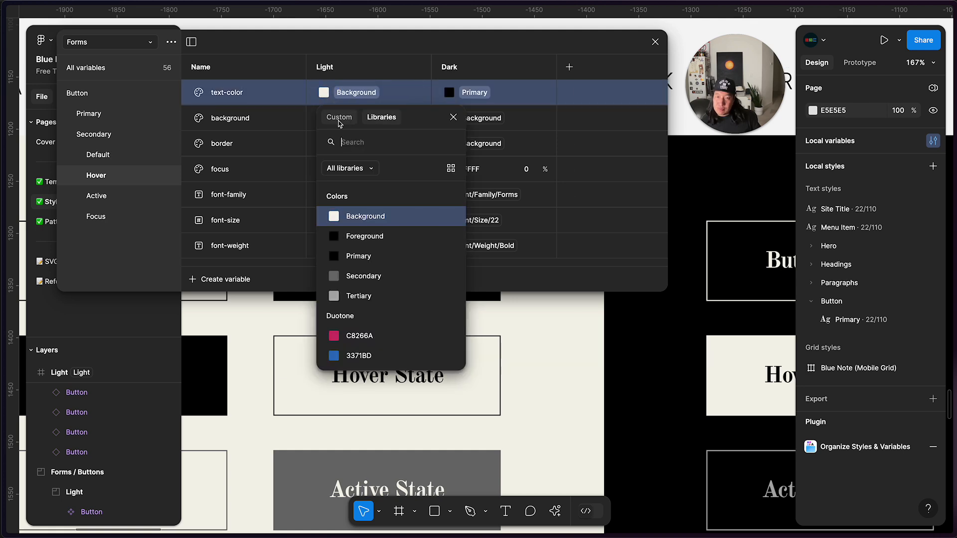
left_click(361, 257)
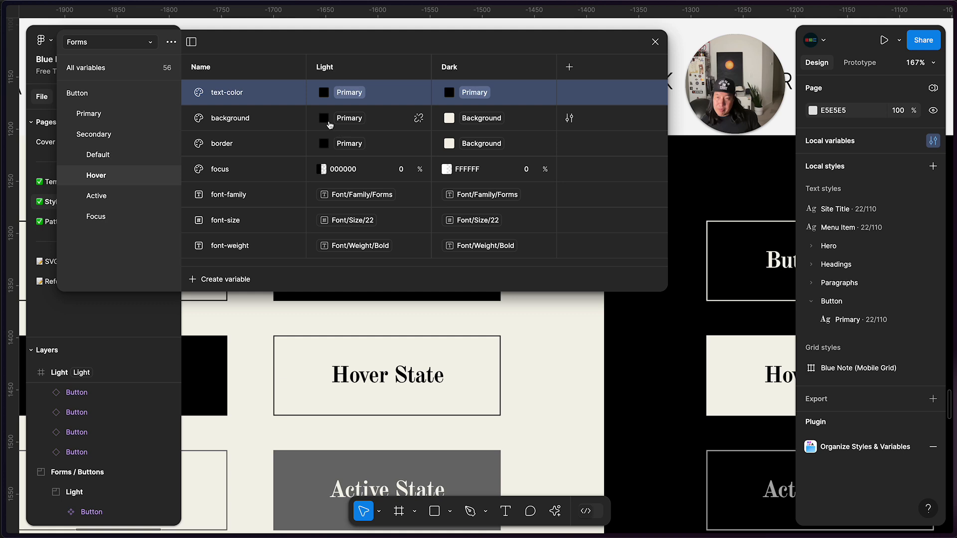
Detach the alias from the Secondary Hover state's Light-mode background and make its 000000 fill 0% opaque
left_click(418, 119)
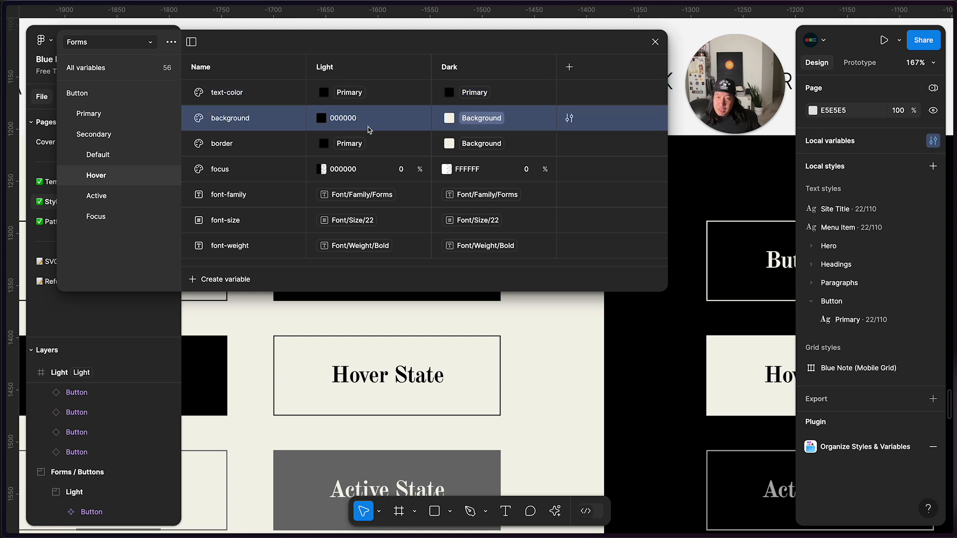
left_click(321, 118)
left_click(433, 352)
type("0")
key("Return")
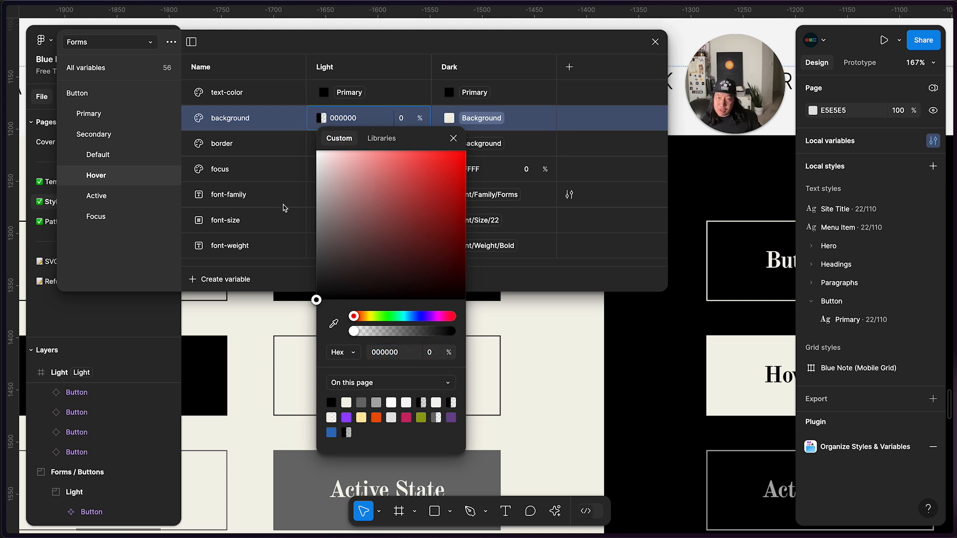
left_click(271, 148)
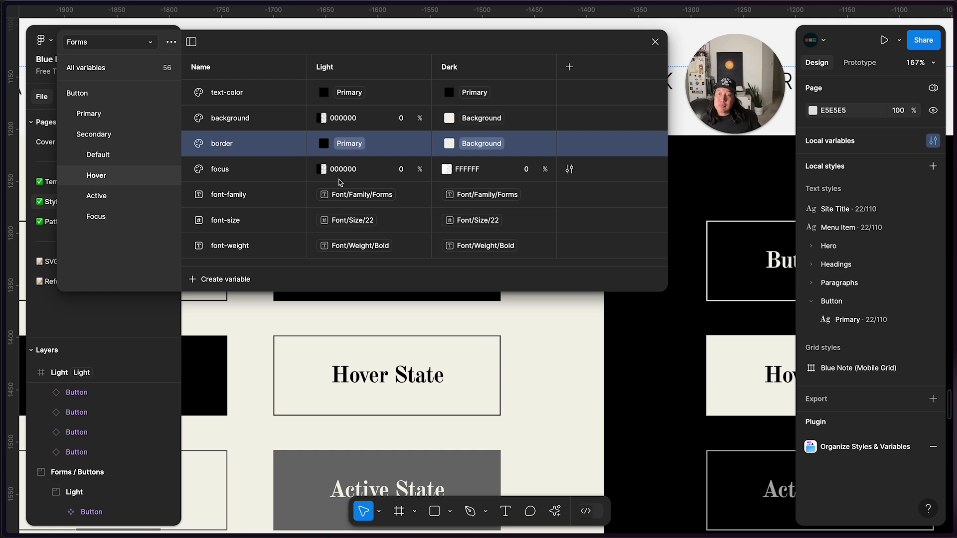
For the Secondary group's Active state in Light mode, set text-color to Background and background to the Secondary colour variable
left_click(111, 195)
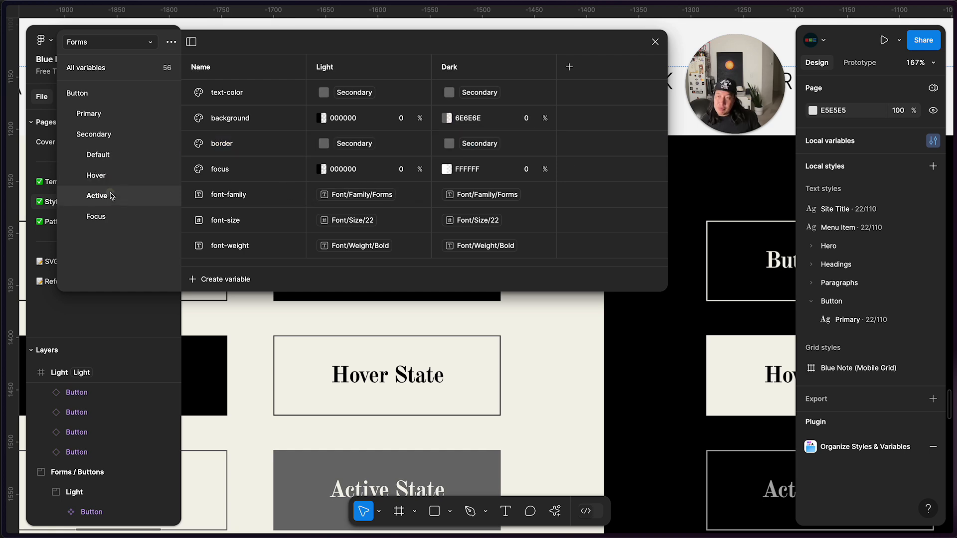
scroll(333, 414, "down", 3)
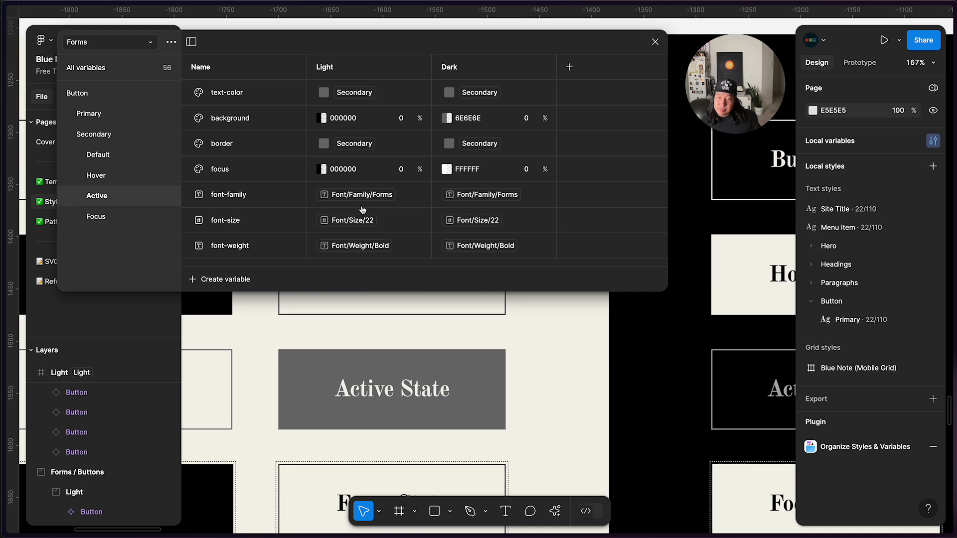
left_click(339, 100)
left_click(344, 215)
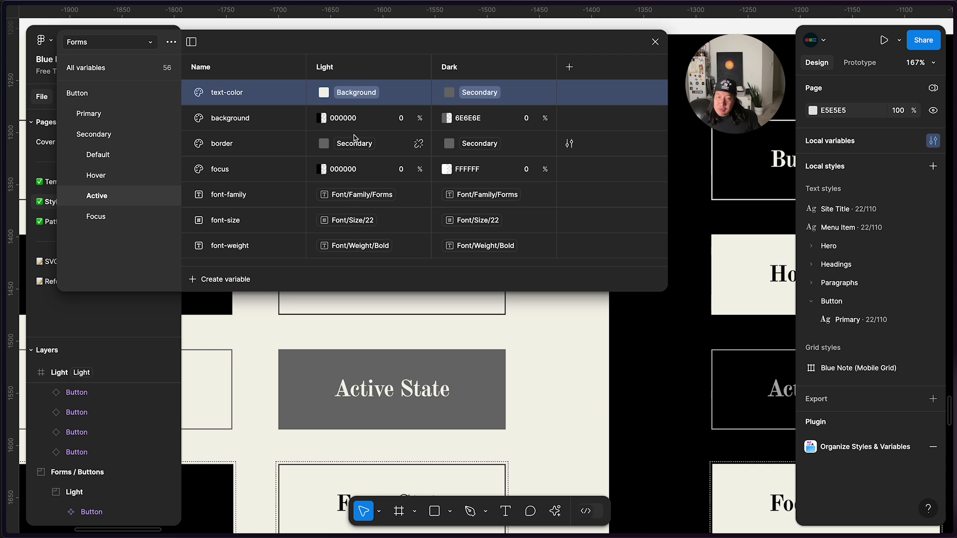
left_click(322, 120)
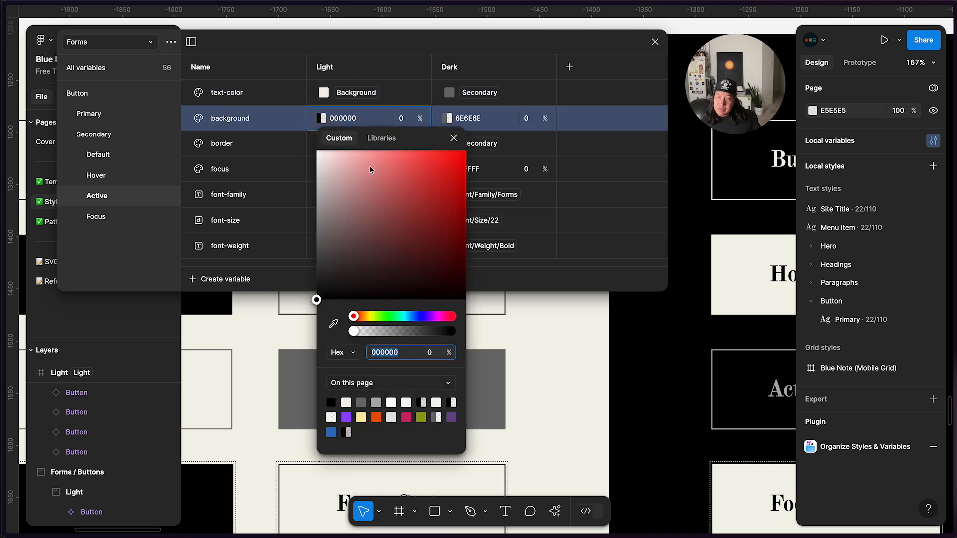
left_click(381, 138)
left_click(364, 297)
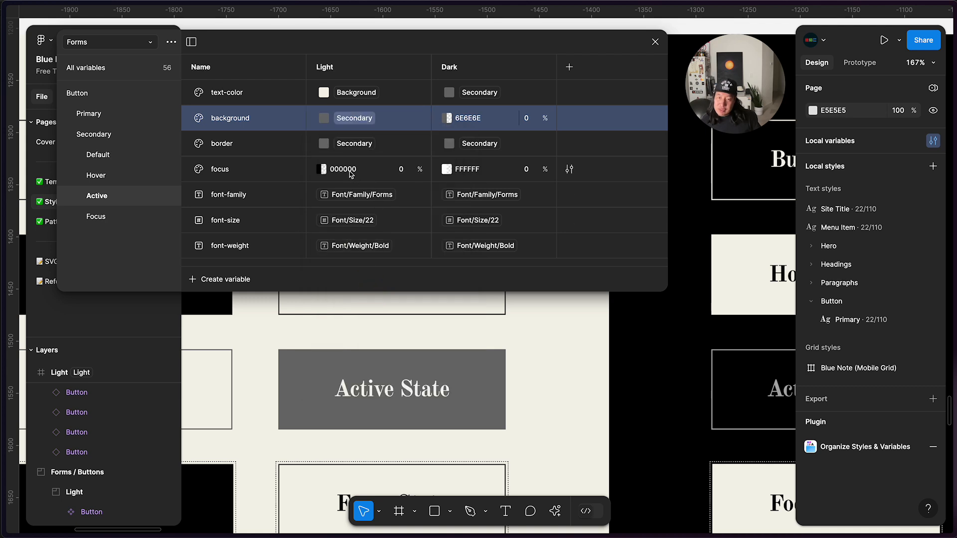
Set the Light-mode text-color of the Secondary group's Focus state to the Primary colour variable
left_click(138, 215)
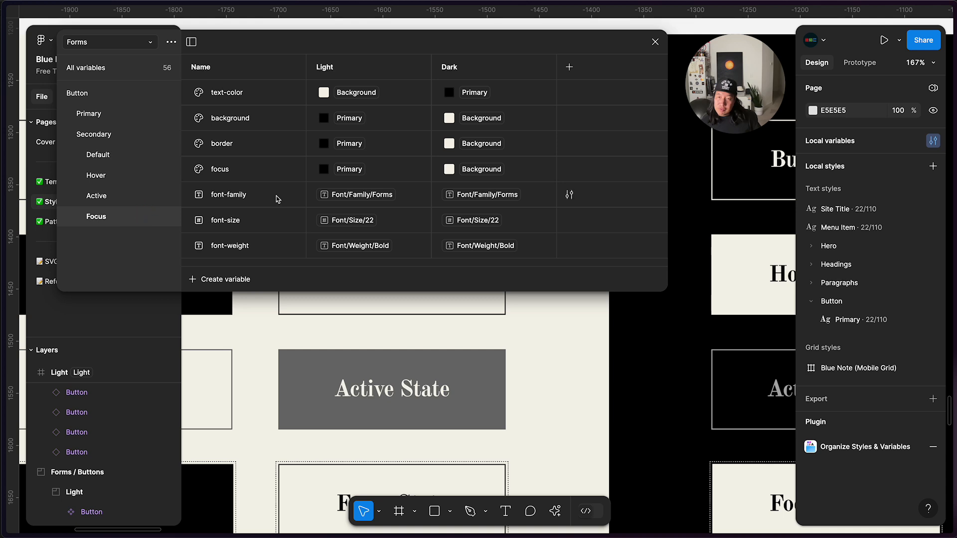
scroll(398, 444, "down", 5)
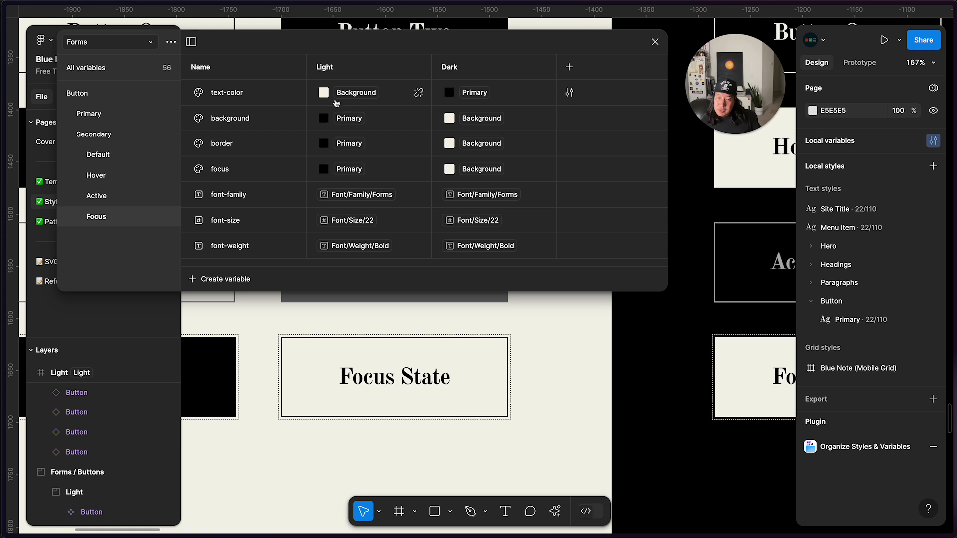
left_click(326, 96)
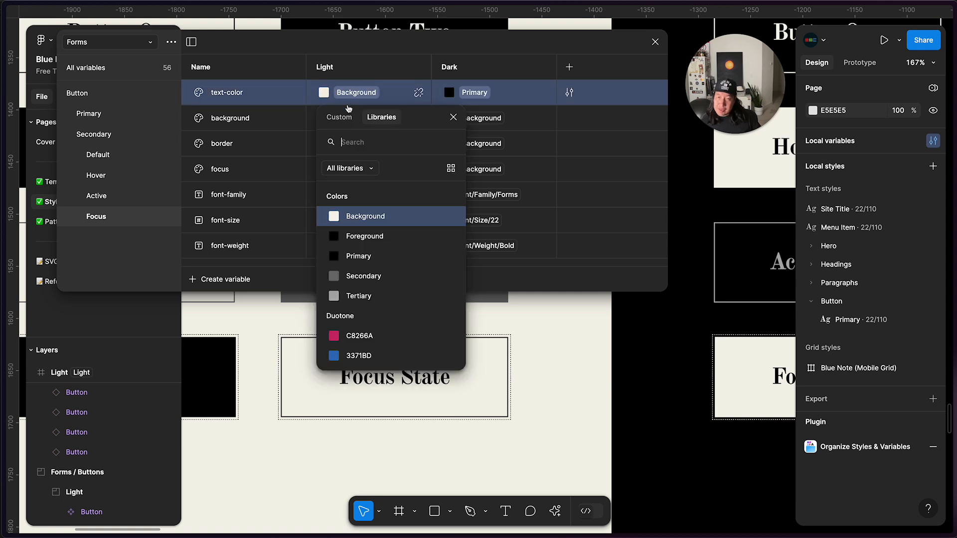
left_click(358, 257)
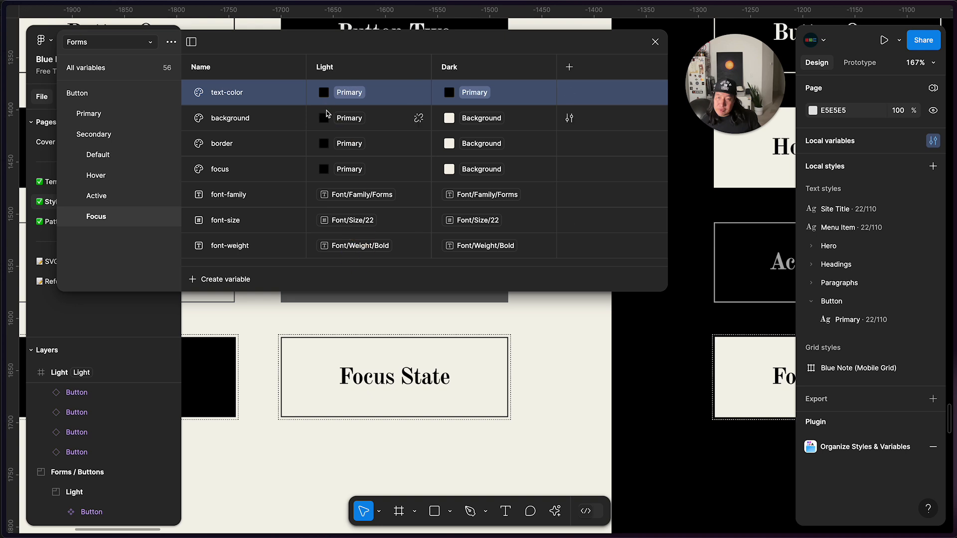
Detach the alias from the Secondary Focus state's Light-mode background and set its 000000 colour to 0% opacity
left_click(418, 118)
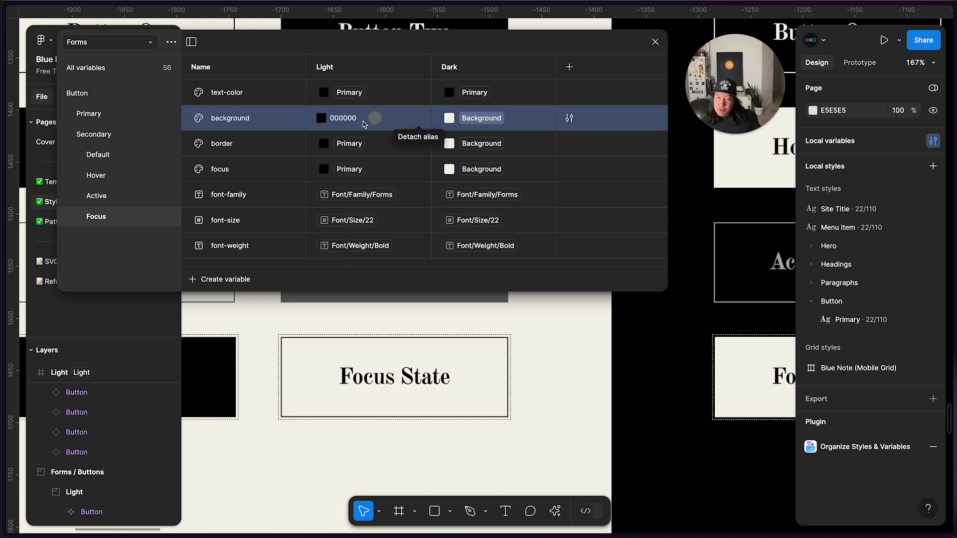
left_click(320, 118)
left_click(436, 352)
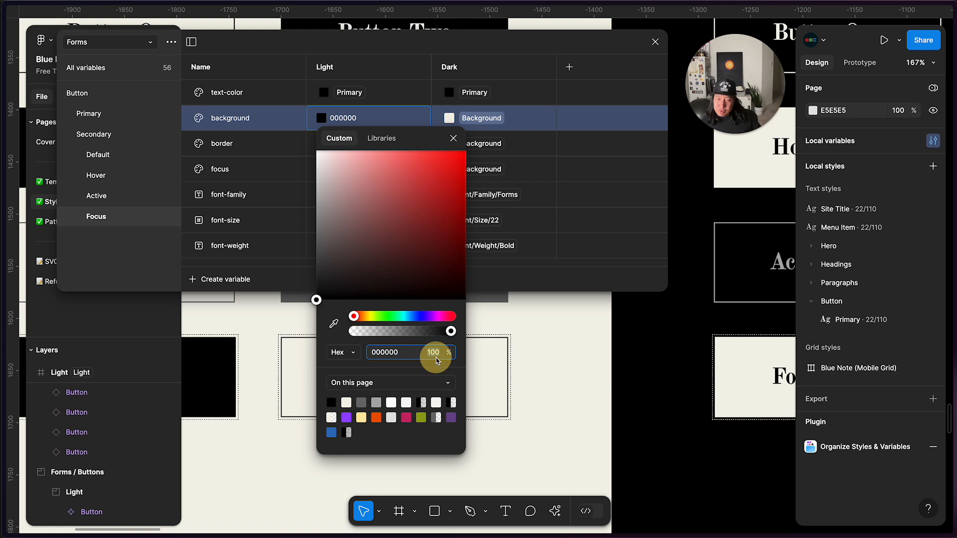
type("0")
key("Return")
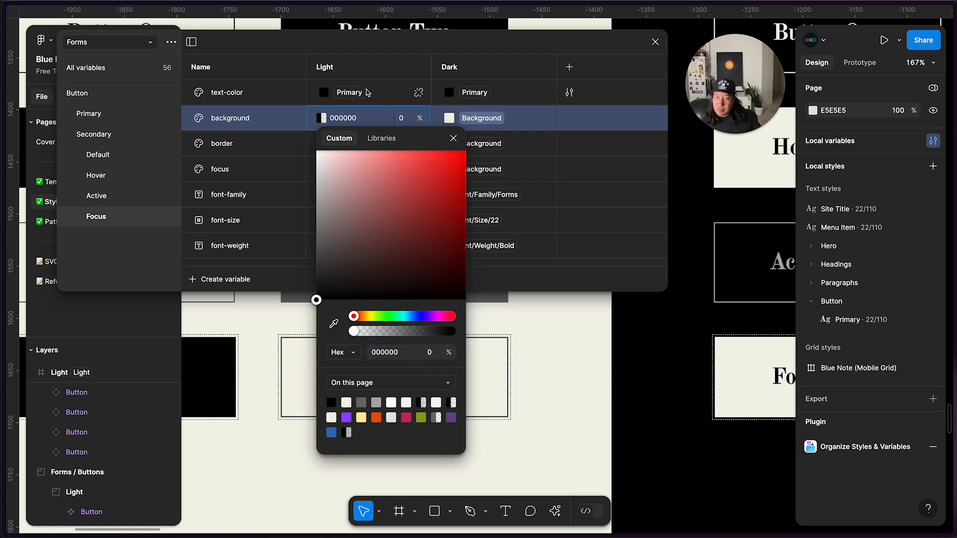
left_click(388, 87)
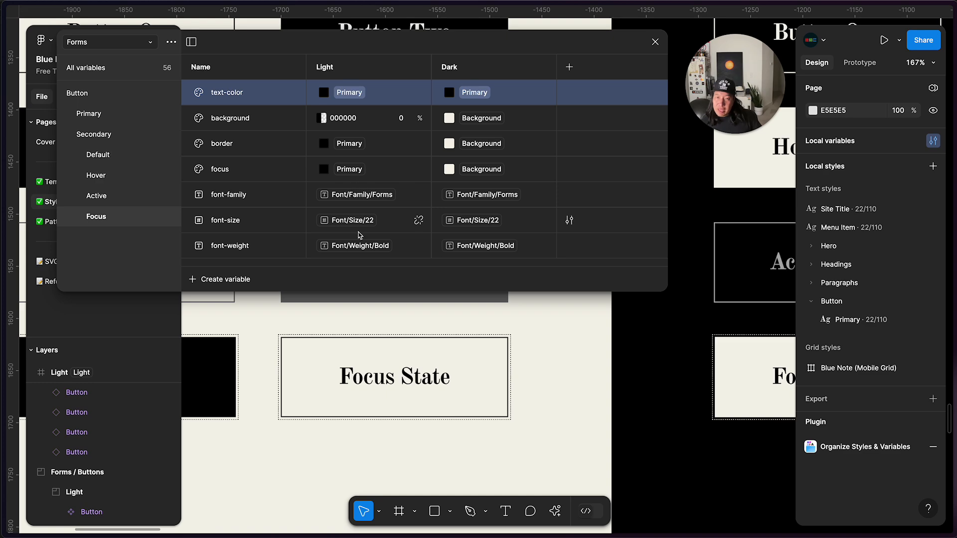
scroll(404, 363, "down", 5)
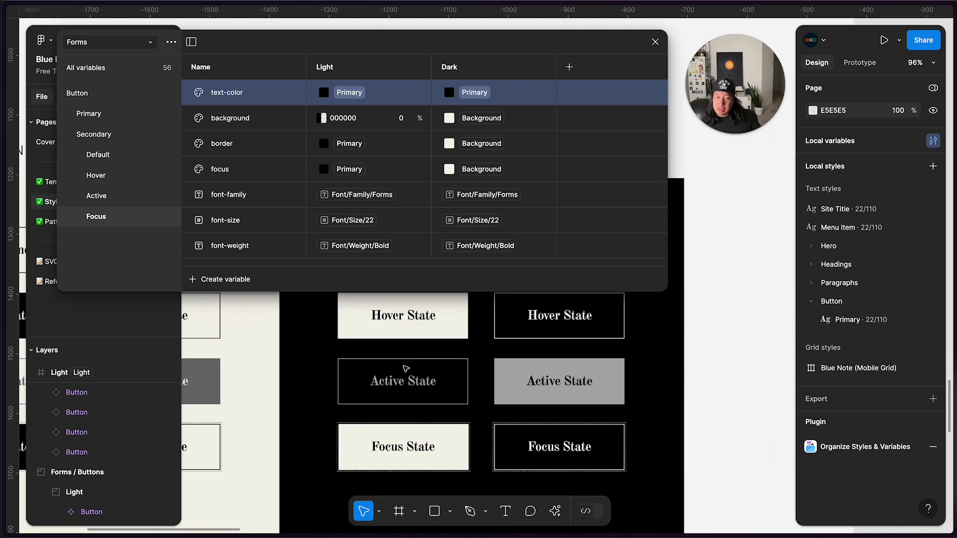
Set the Dark-mode text-color of the Secondary group's Default state to the Primary colour variable
scroll(408, 366, "up", 5)
scroll(409, 367, "left", 3)
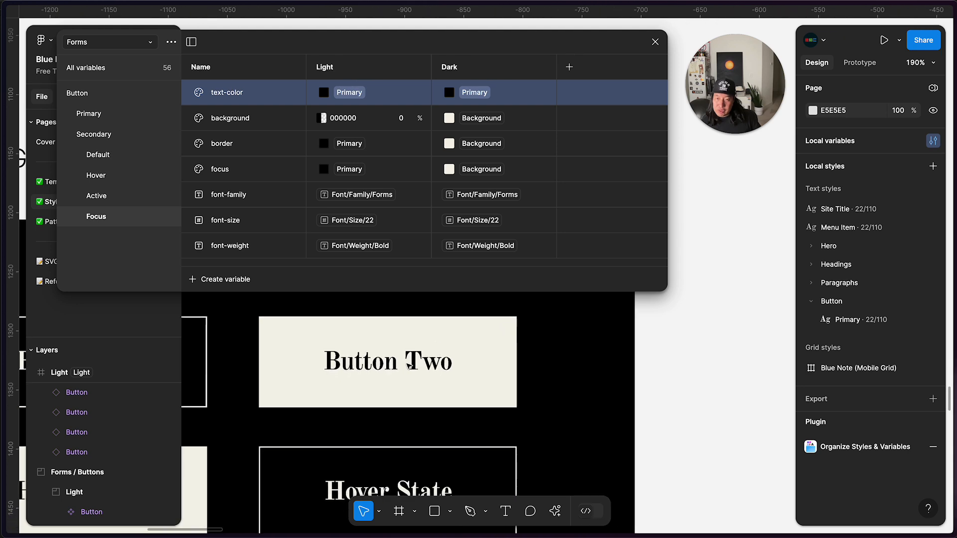
left_click(110, 118)
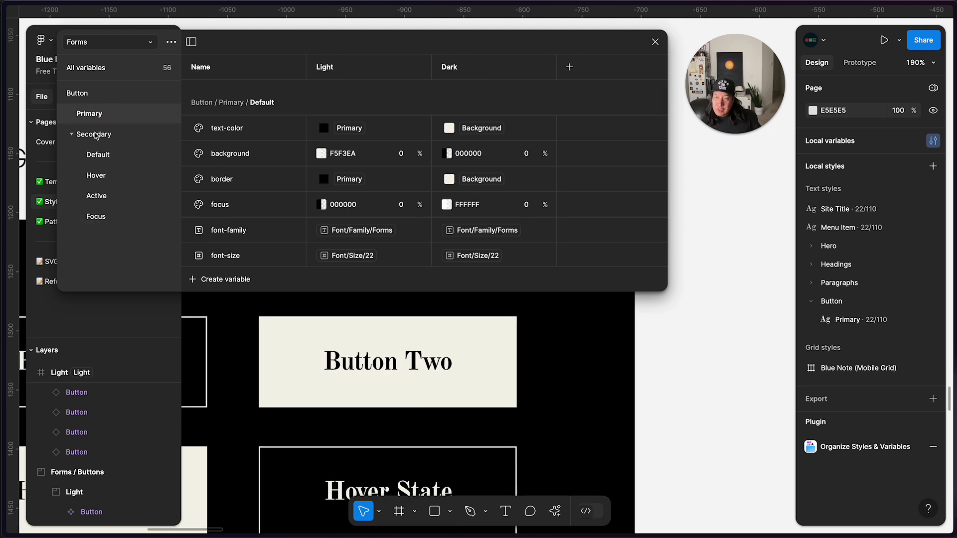
left_click(95, 135)
left_click(105, 154)
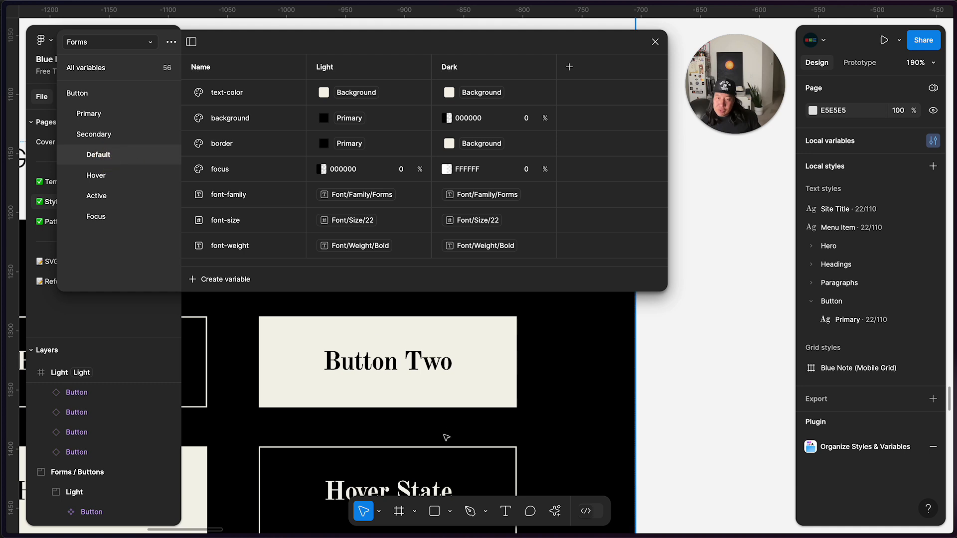
scroll(409, 335, "up", 2)
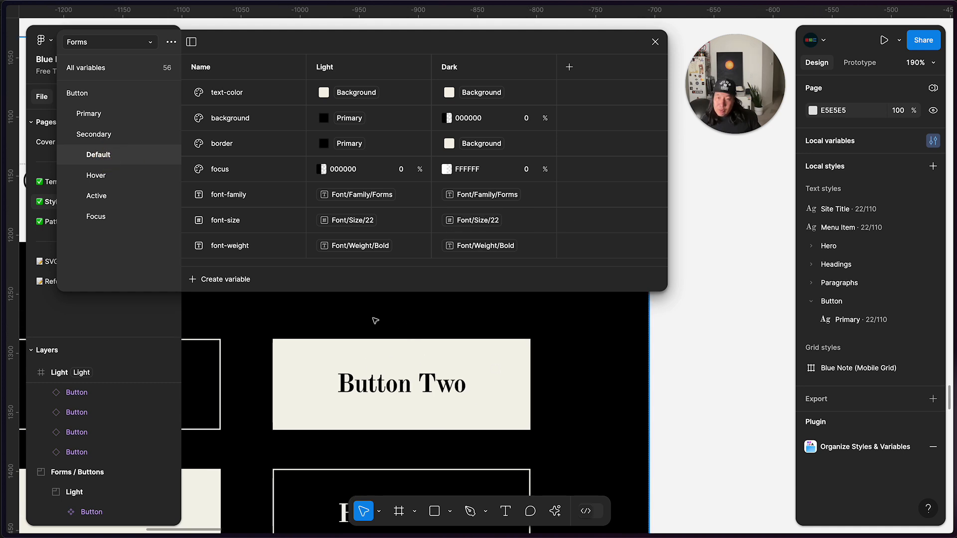
left_click(478, 94)
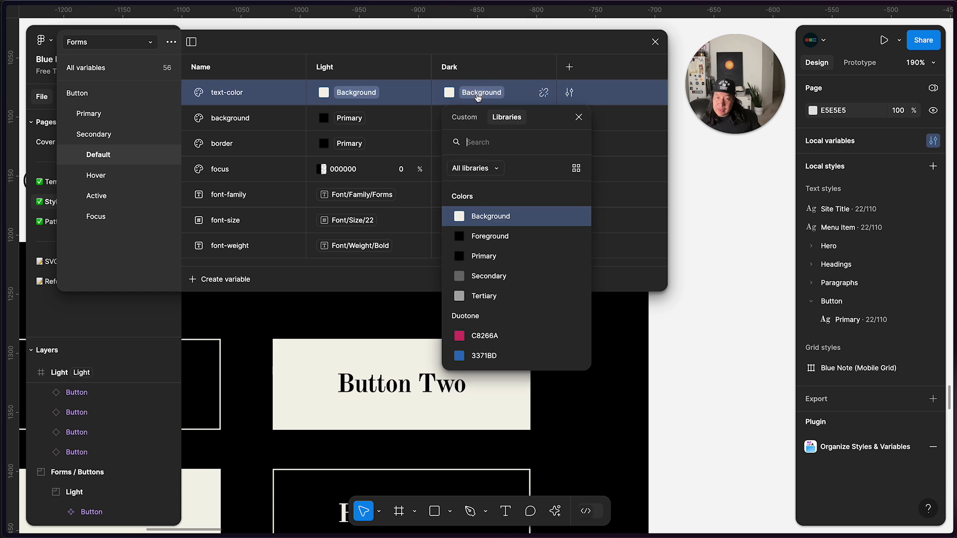
left_click(486, 256)
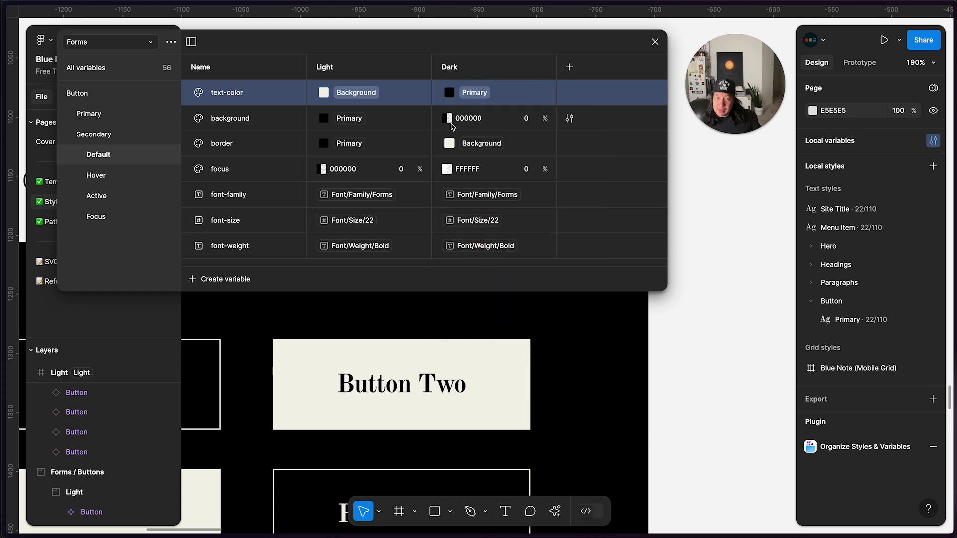
Link the Secondary Default state's Dark-mode background to the Background colour variable
left_click(450, 119)
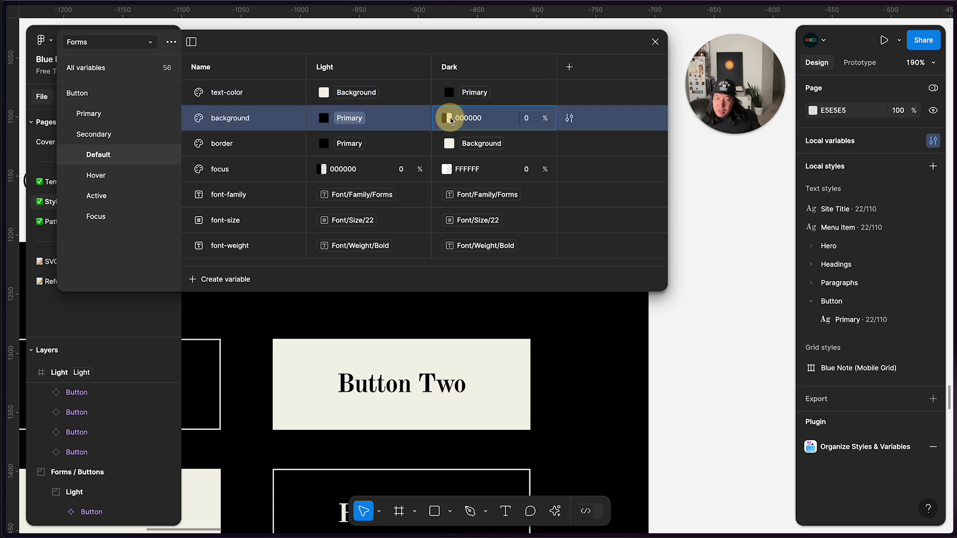
left_click(501, 140)
left_click(489, 238)
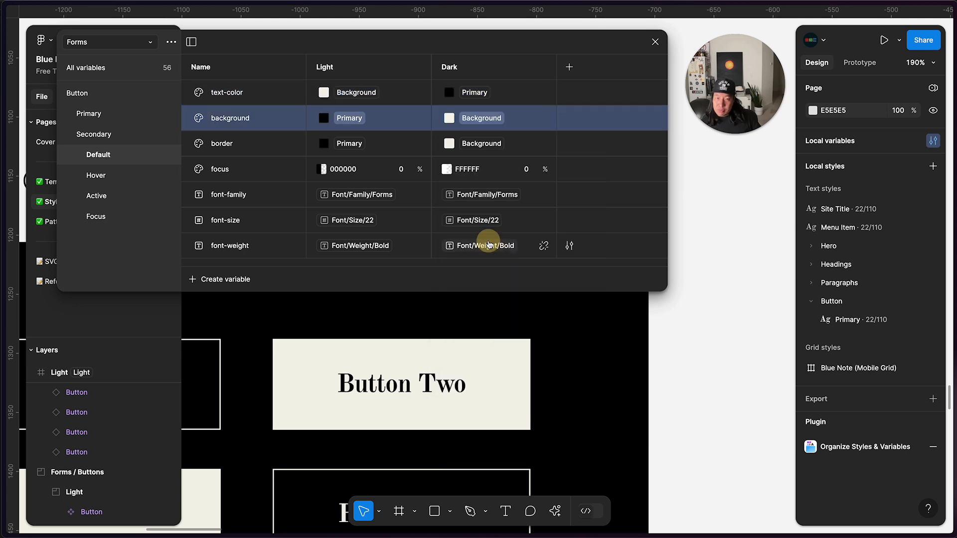
left_click(449, 145)
left_click(450, 145)
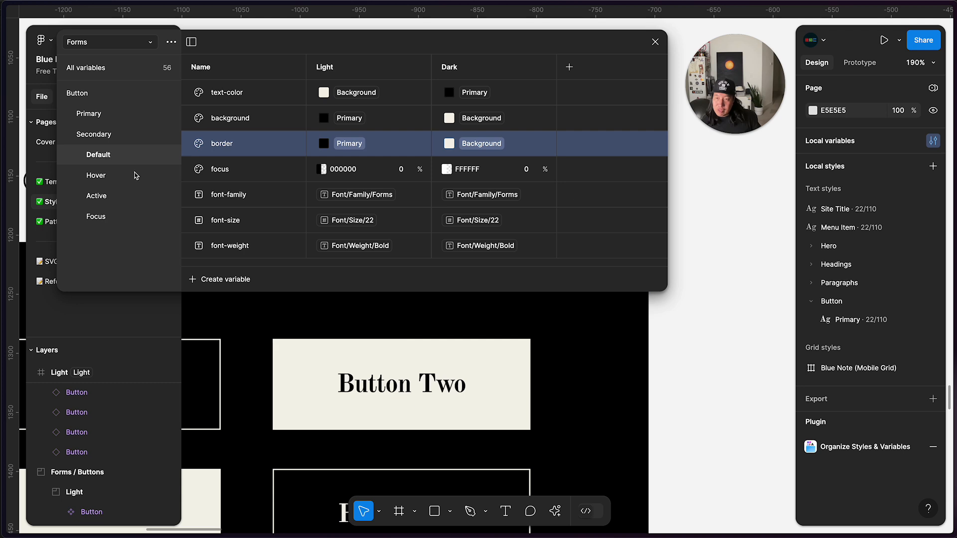
Set the Dark-mode text-color of the Secondary group's Hover state to the Background colour variable
left_click(136, 176)
scroll(435, 423, "down", 3)
scroll(441, 433, "up", 1)
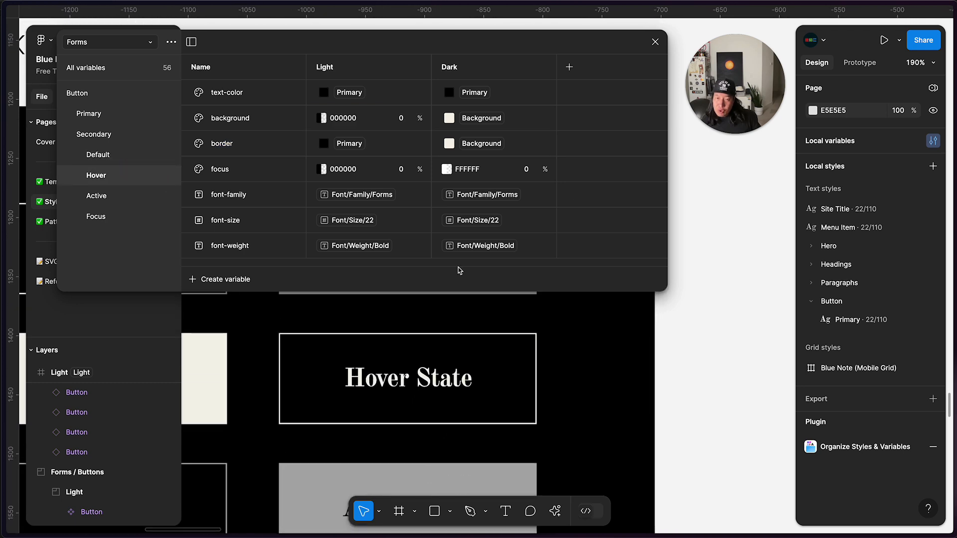
left_click(466, 92)
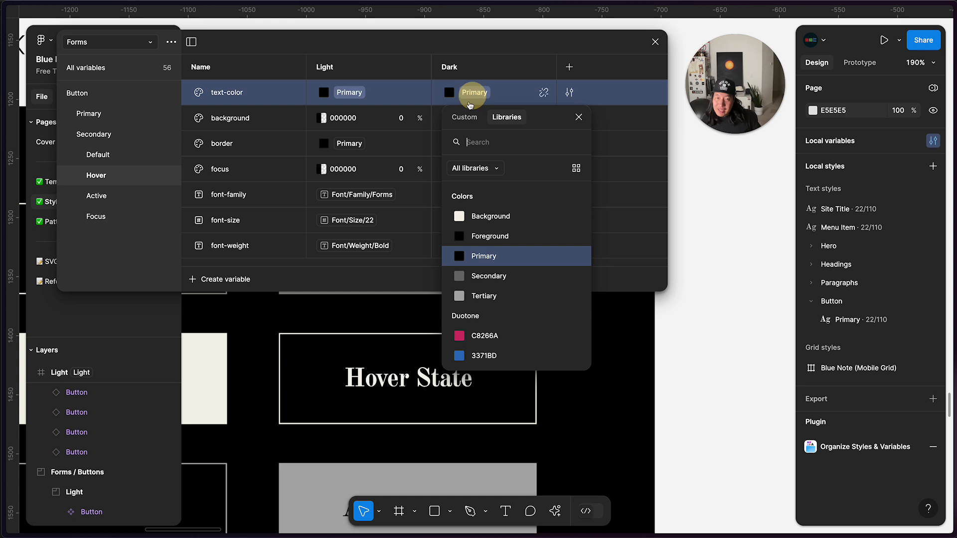
left_click(487, 217)
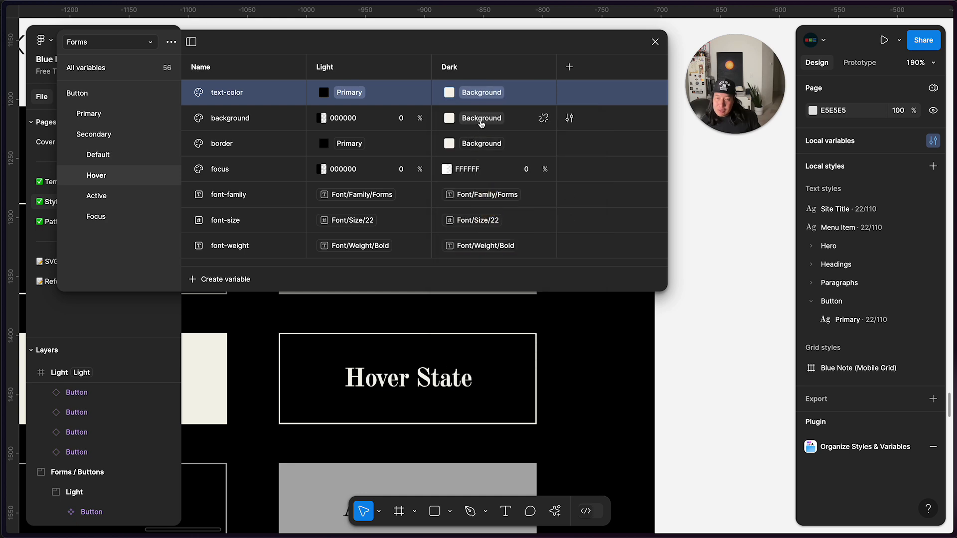
Detach the alias from the Secondary Hover state's Dark-mode background and set its F5F3EA colour to 0% opacity
left_click(481, 124)
left_click(497, 121)
left_click(543, 118)
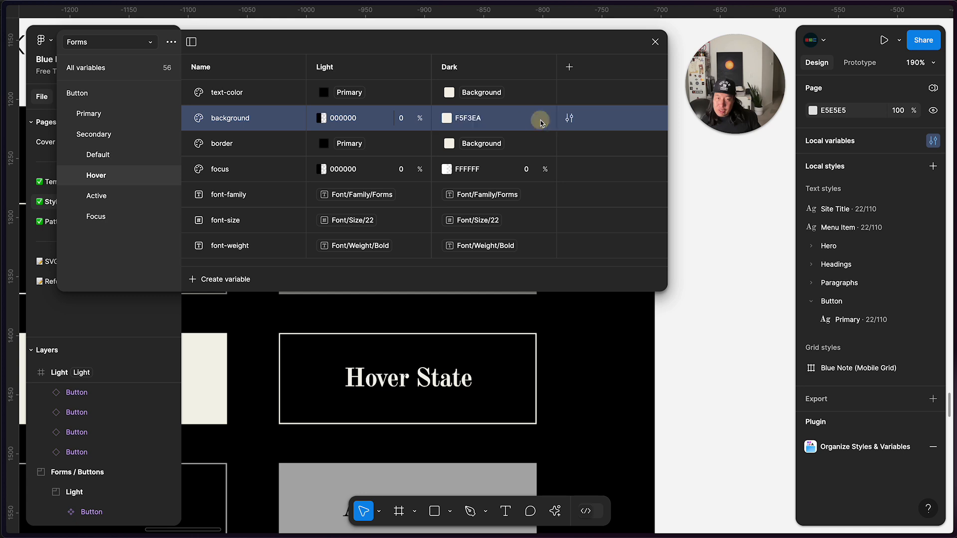
left_click(454, 118)
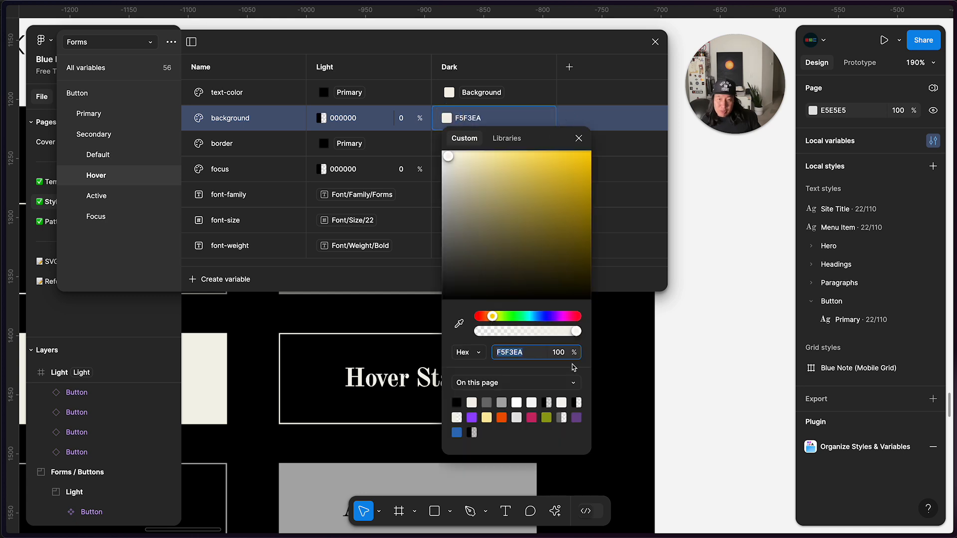
left_click(558, 353)
type("0")
key("Return")
left_click(387, 150)
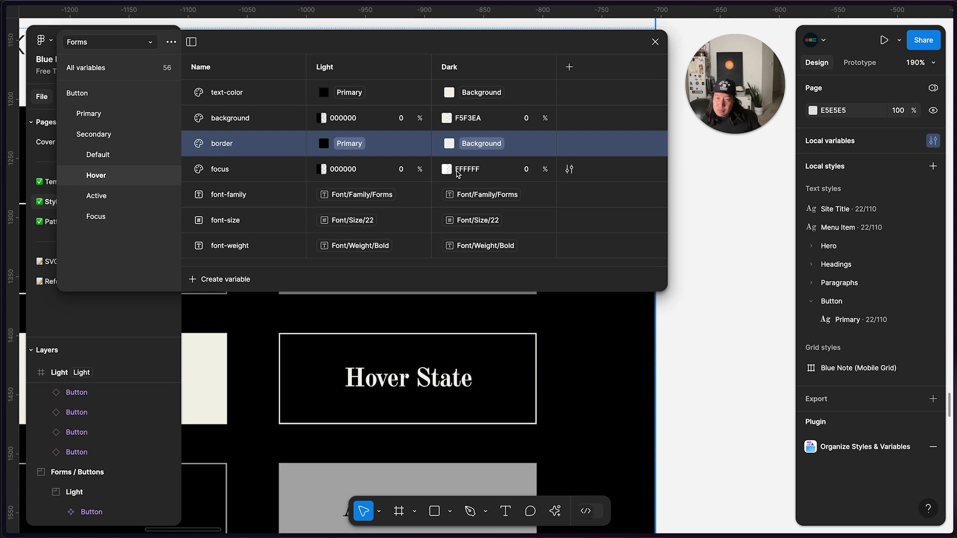
For the Secondary group's Active state in Dark mode, set text-color to Primary and background to the Secondary colour variable
left_click(121, 198)
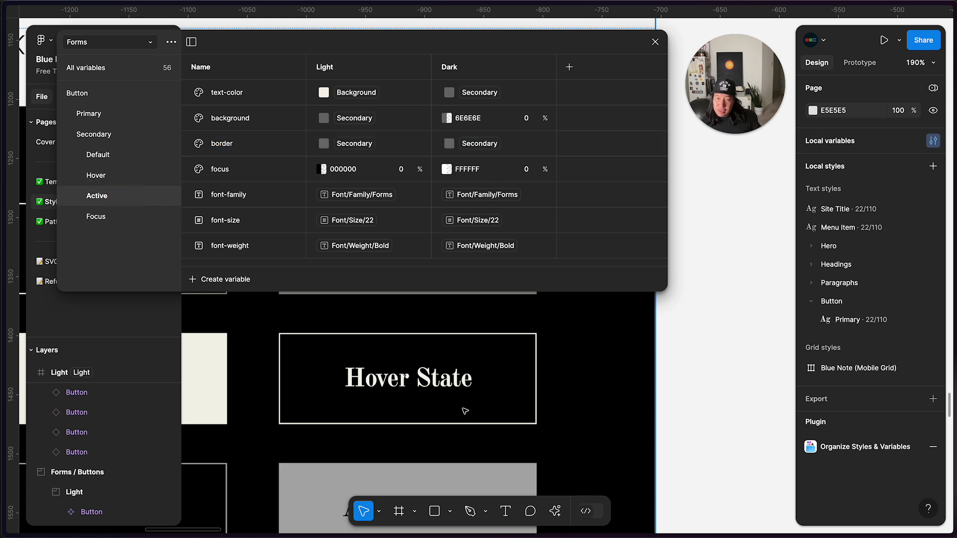
scroll(466, 411, "down", 5)
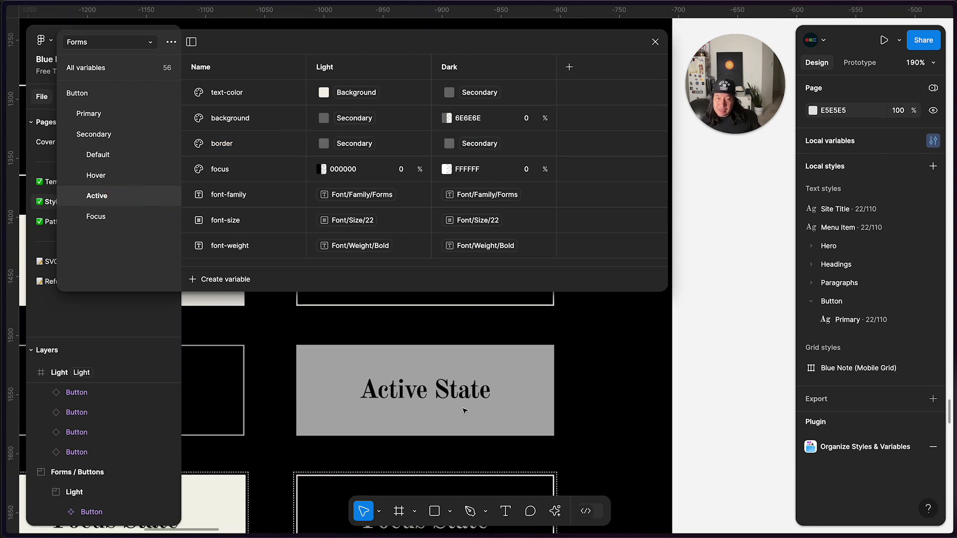
left_click(478, 92)
left_click(498, 255)
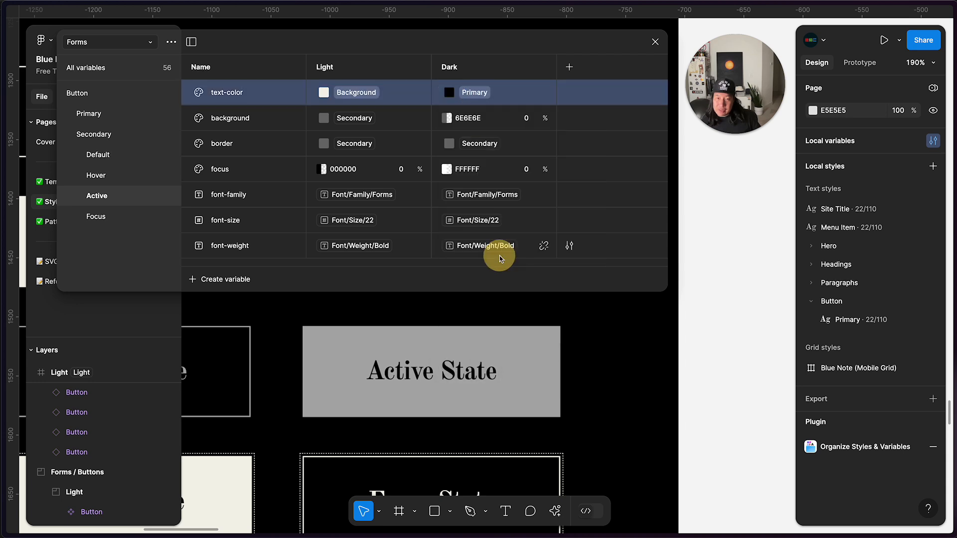
left_click(448, 118)
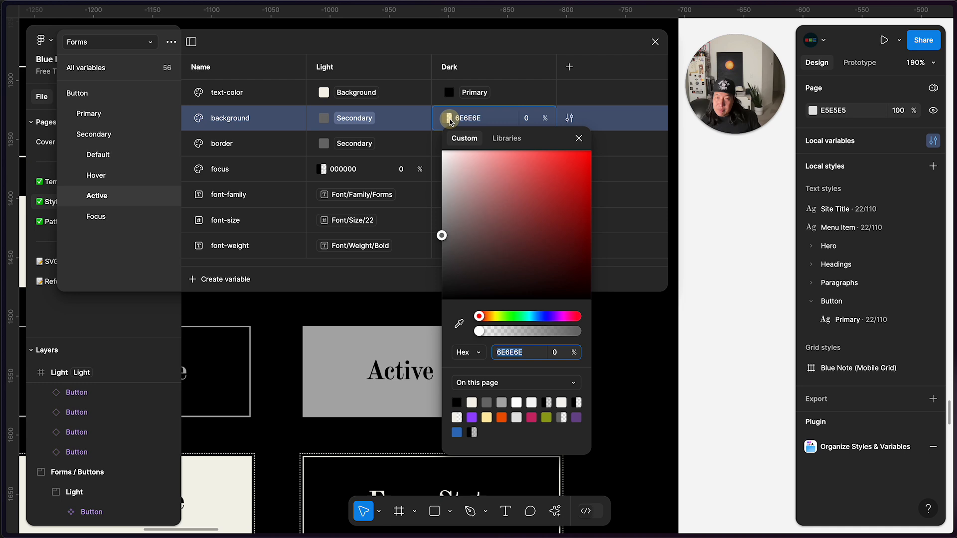
left_click(499, 148)
left_click(468, 294)
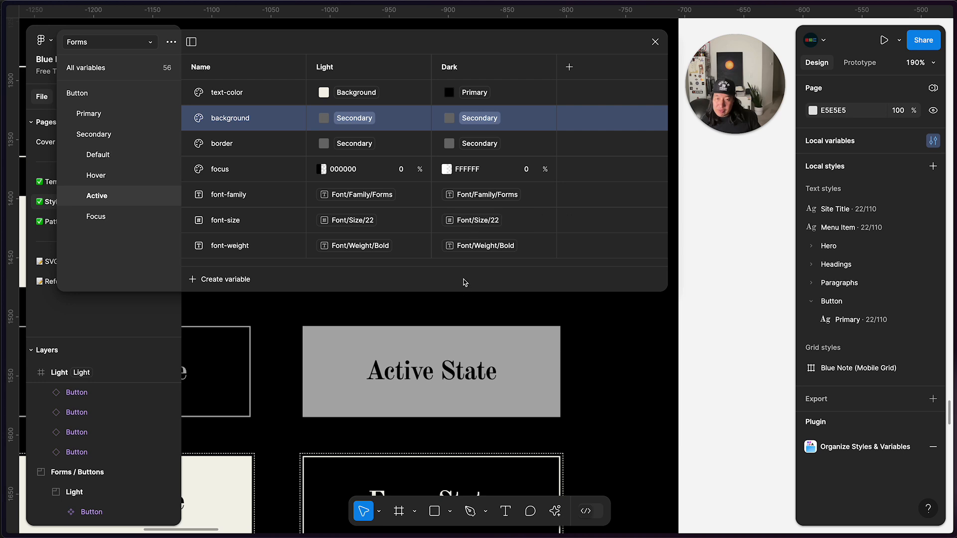
Set the Dark-mode text-color of the Secondary group's Focus state to the Background colour variable
left_click(96, 217)
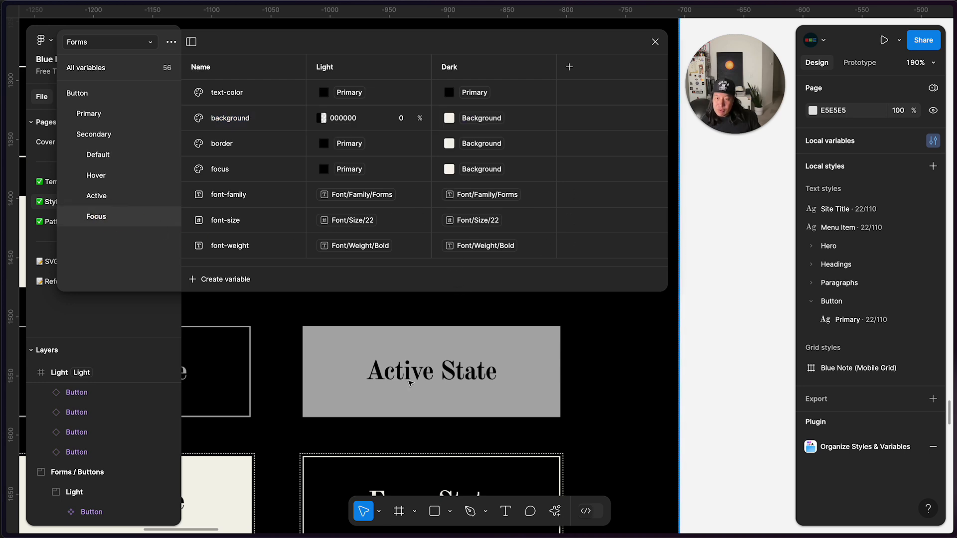
scroll(408, 381, "down", 4)
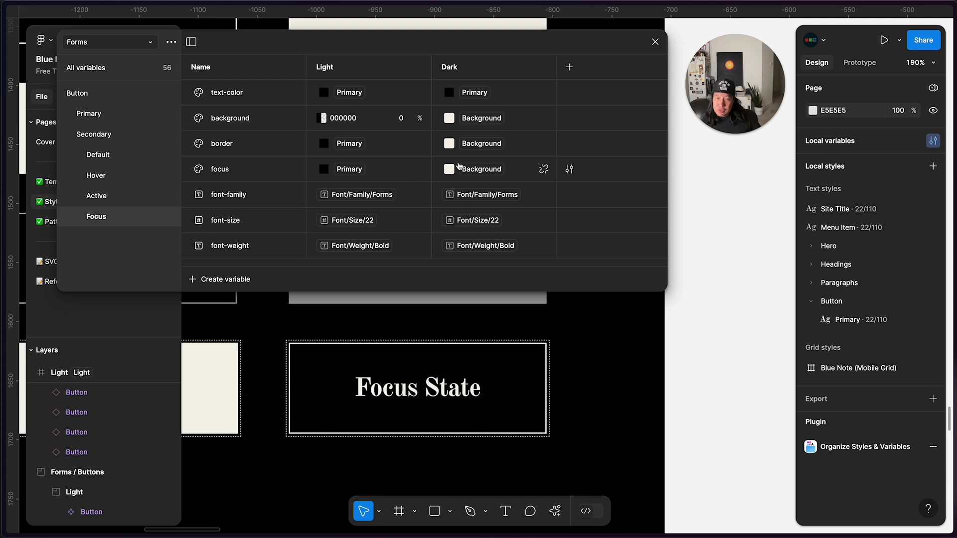
left_click(472, 94)
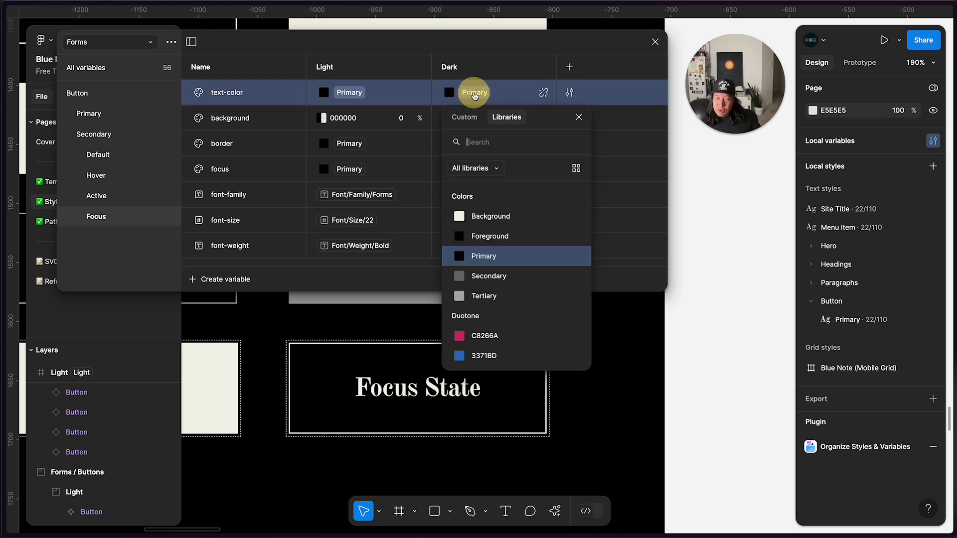
left_click(502, 215)
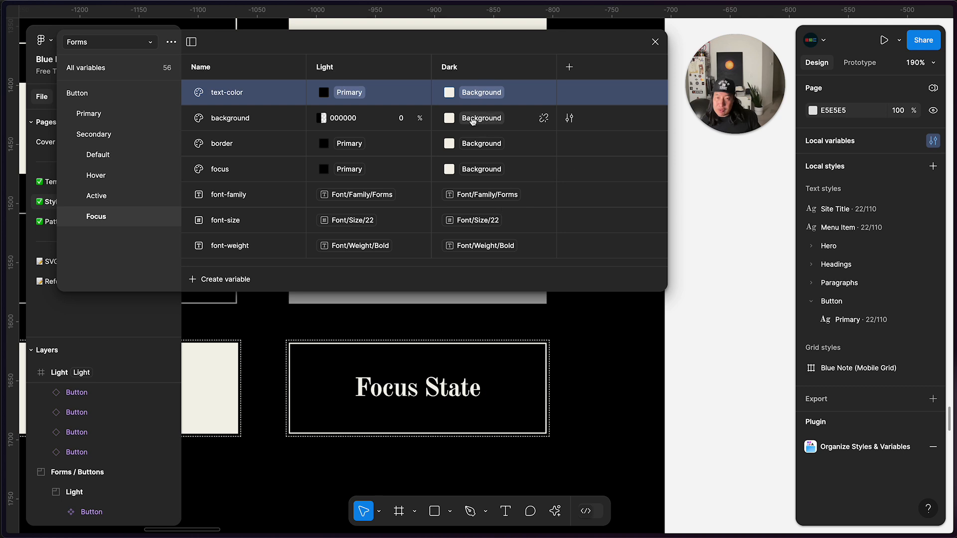
Detach the alias from the Secondary Focus state's Dark-mode background and make its F5F3EA fill 0% opaque
left_click(536, 124)
left_click(543, 118)
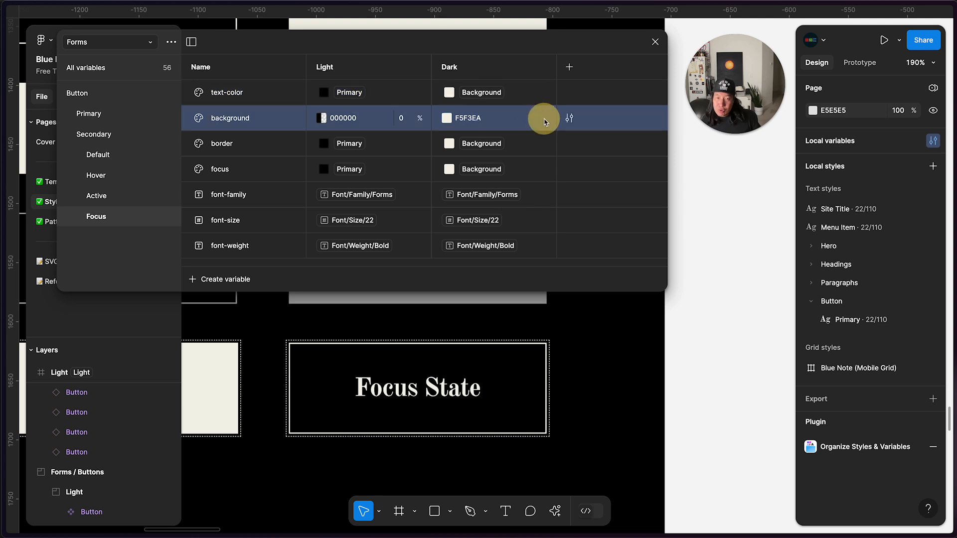
left_click(447, 118)
left_click(558, 352)
type("0")
key("Return")
left_click(523, 97)
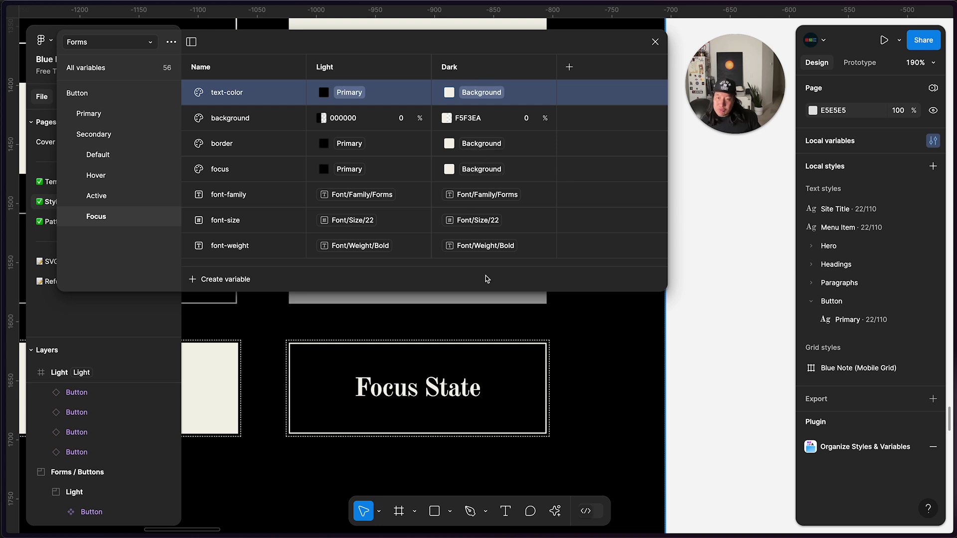
Duplicate all four Button variants into a second column beside the originals, inside the component set
scroll(504, 367, "down", 10)
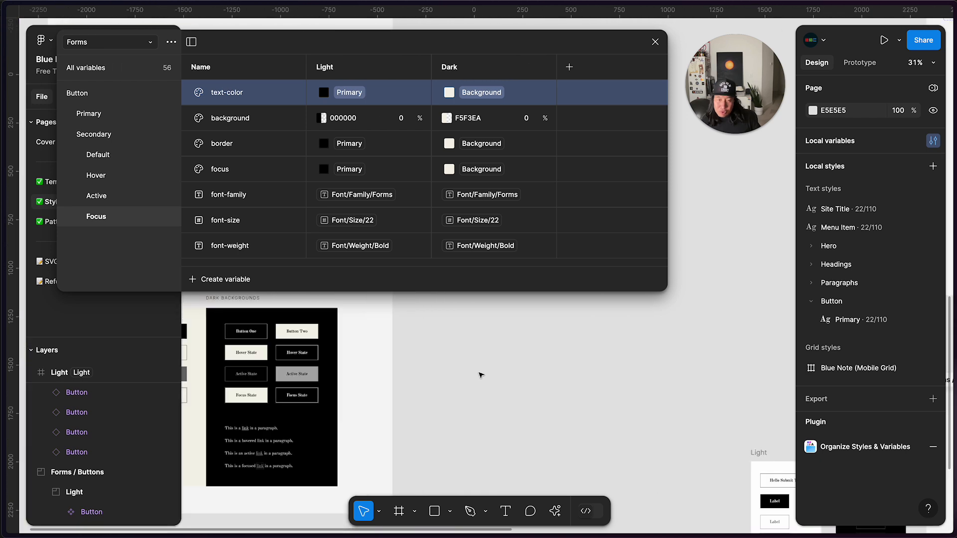
scroll(481, 375, "right", 4)
scroll(481, 375, "down", 3)
scroll(481, 375, "up", 2)
scroll(479, 376, "down", 2)
scroll(438, 379, "up", 3)
left_click(380, 346)
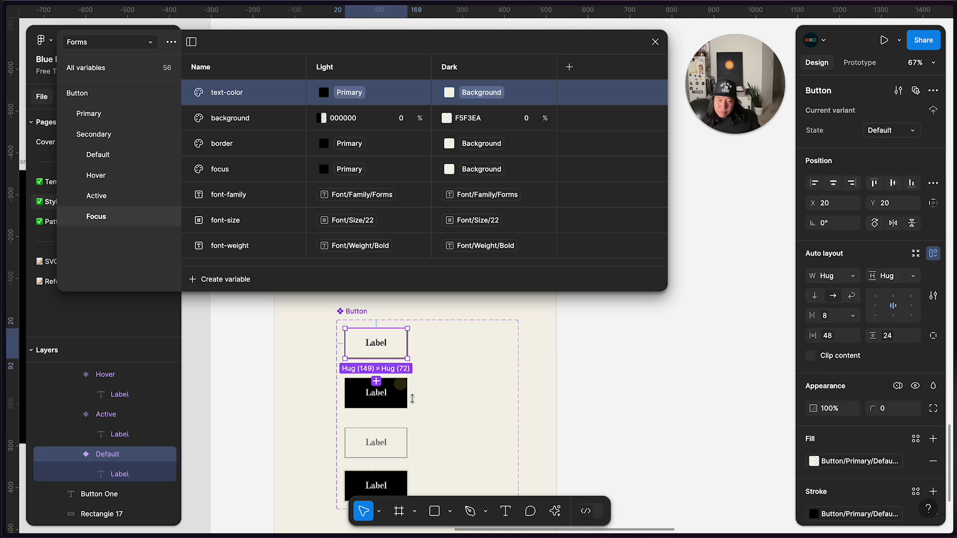
left_click(397, 410, "shift")
left_click(393, 448, "shift")
scroll(391, 451, "down", 2)
scroll(391, 451, "right", 1)
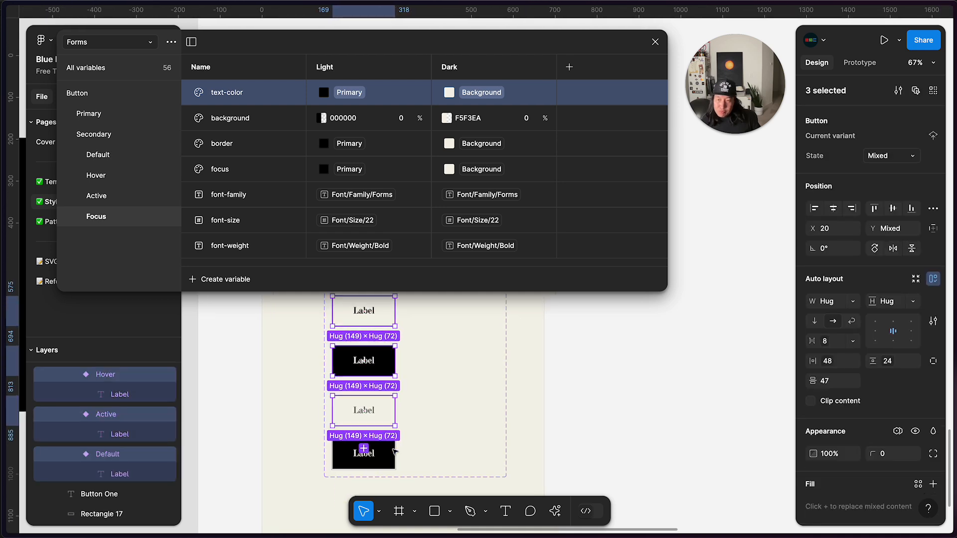
left_click(388, 453, "shift")
left_click_drag(386, 412, 454, 406)
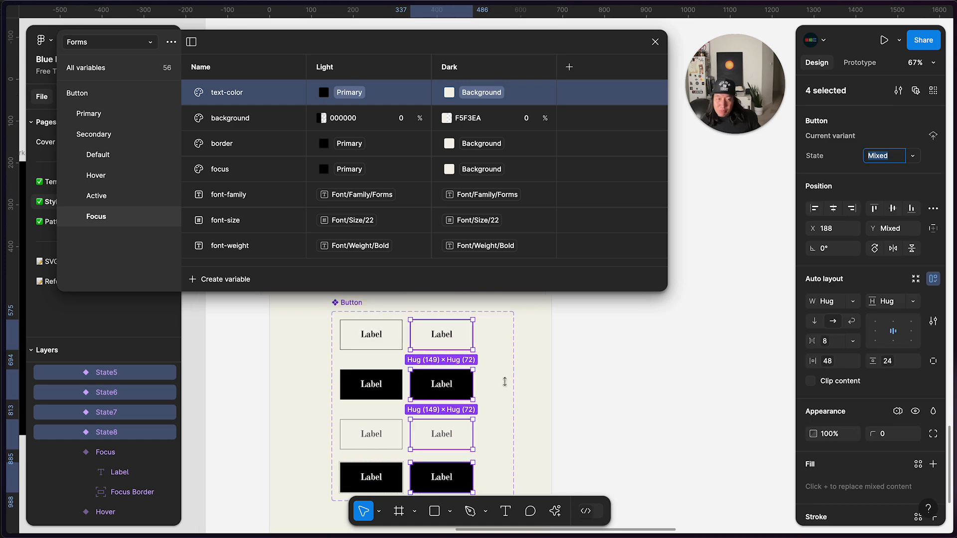
Narrow the Button component set to a width of about 357 so it fits the two variant columns
left_click(371, 304)
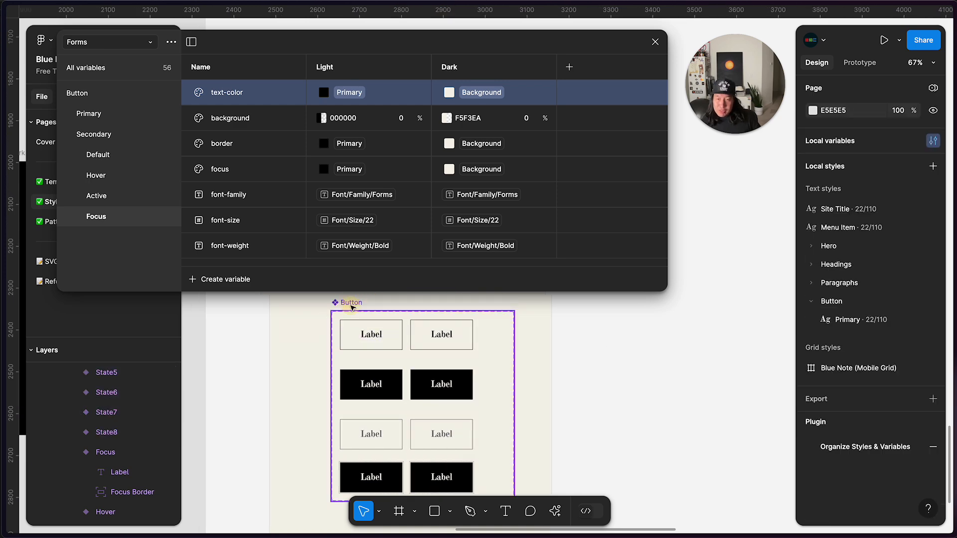
left_click(351, 303)
left_click_drag(515, 381, 481, 378)
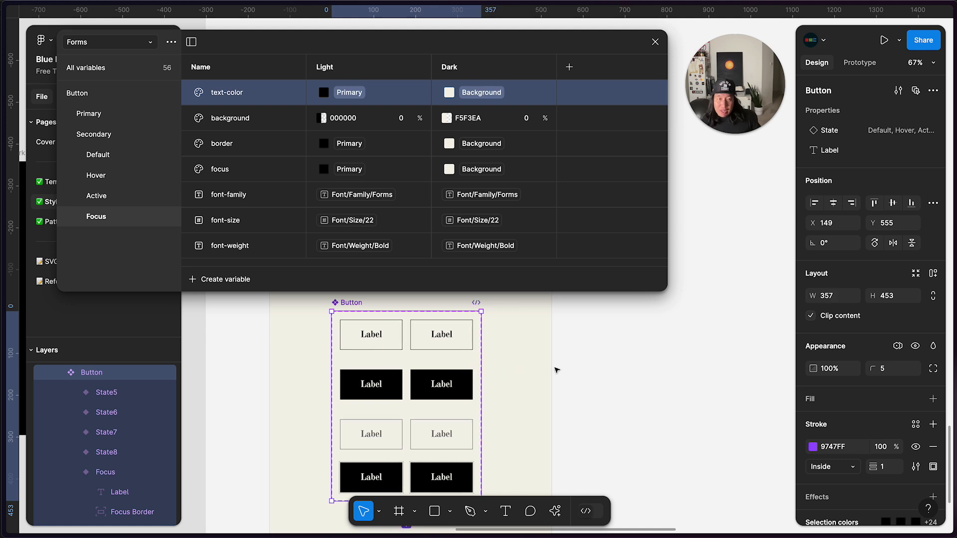
scroll(556, 370, "up", 5)
left_click(482, 380)
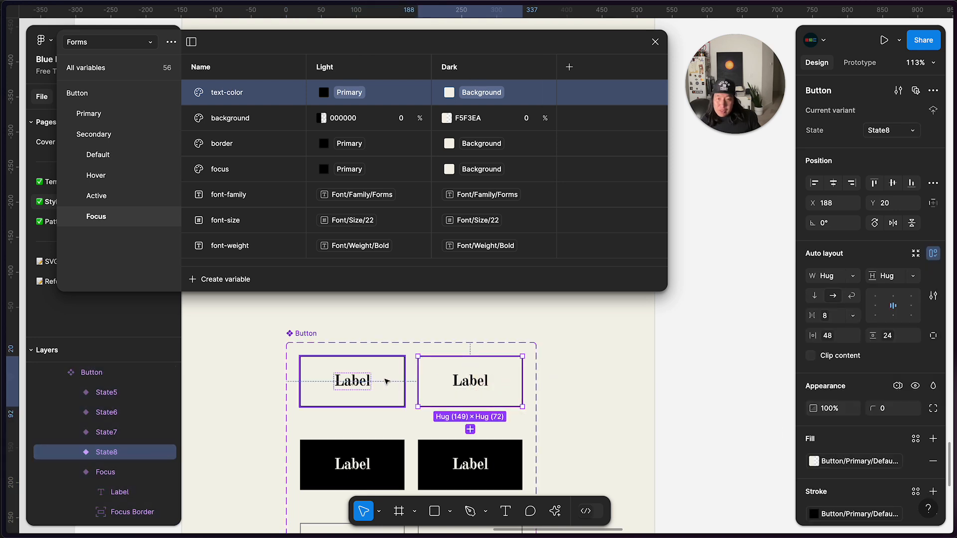
left_click(298, 333)
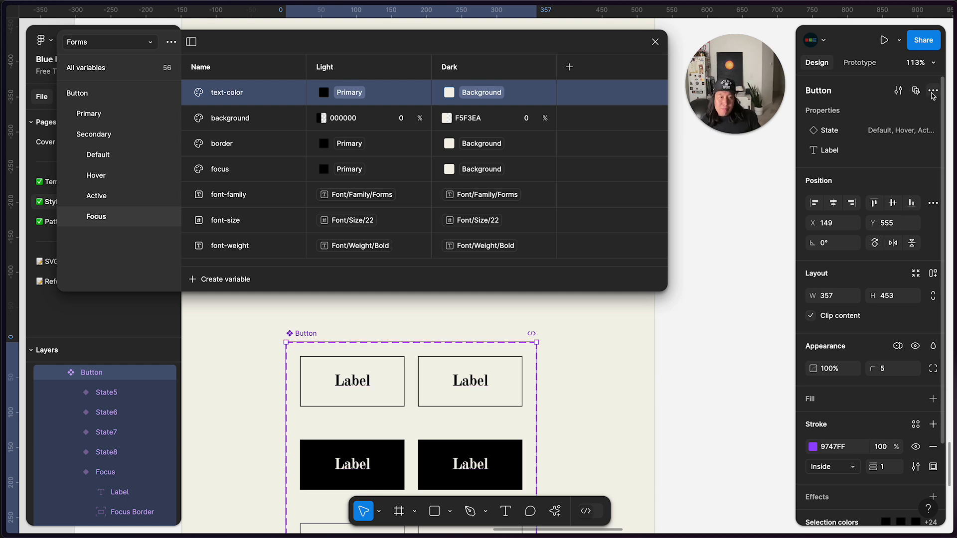
left_click(932, 92)
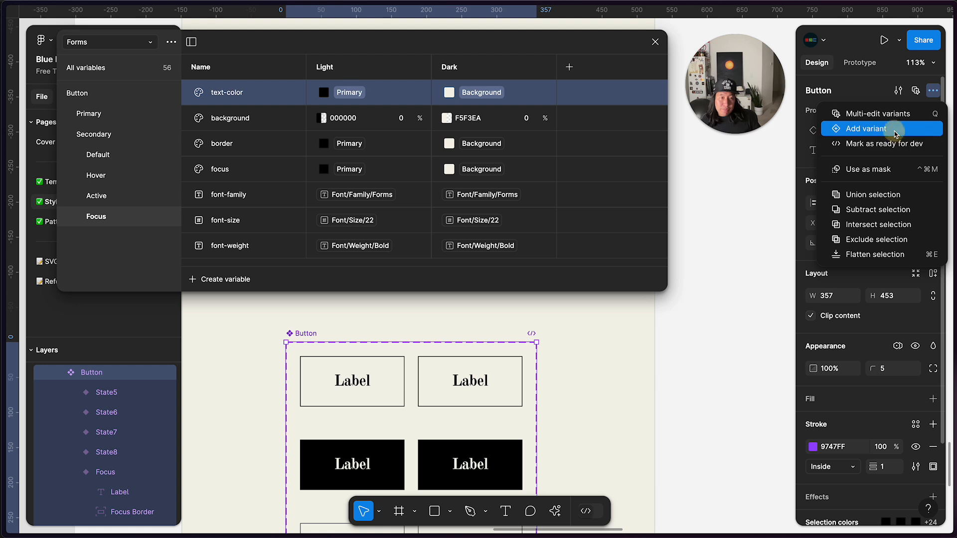
left_click(867, 128)
key("super+z")
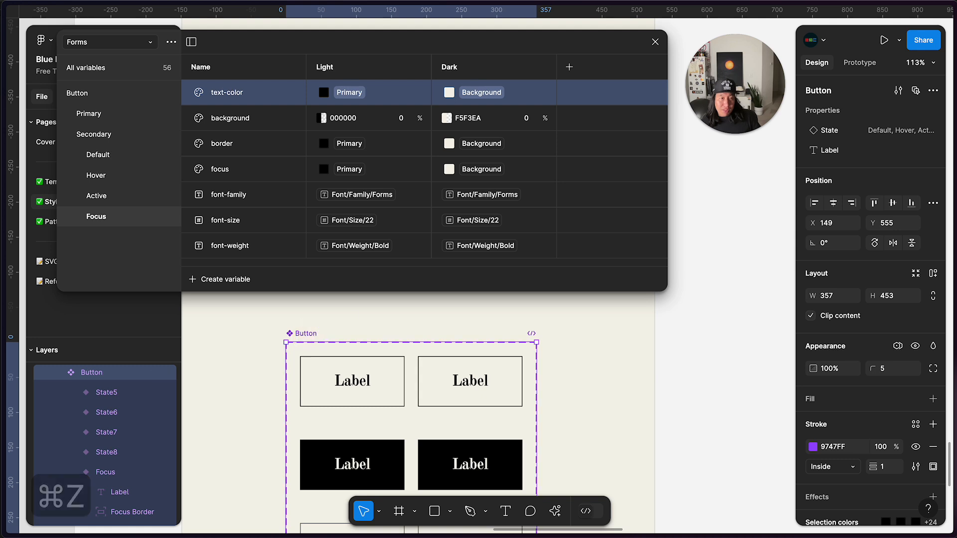
left_click(932, 90)
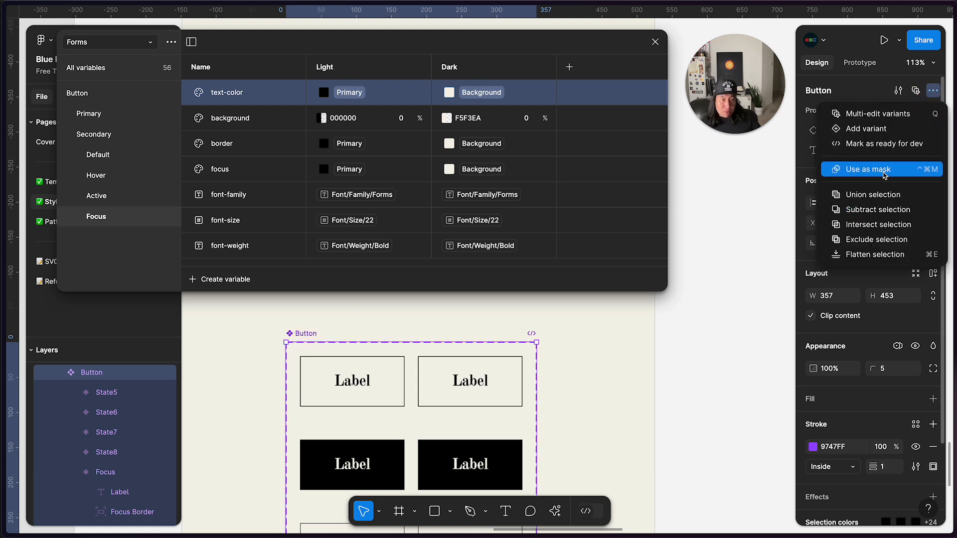
left_click(328, 330)
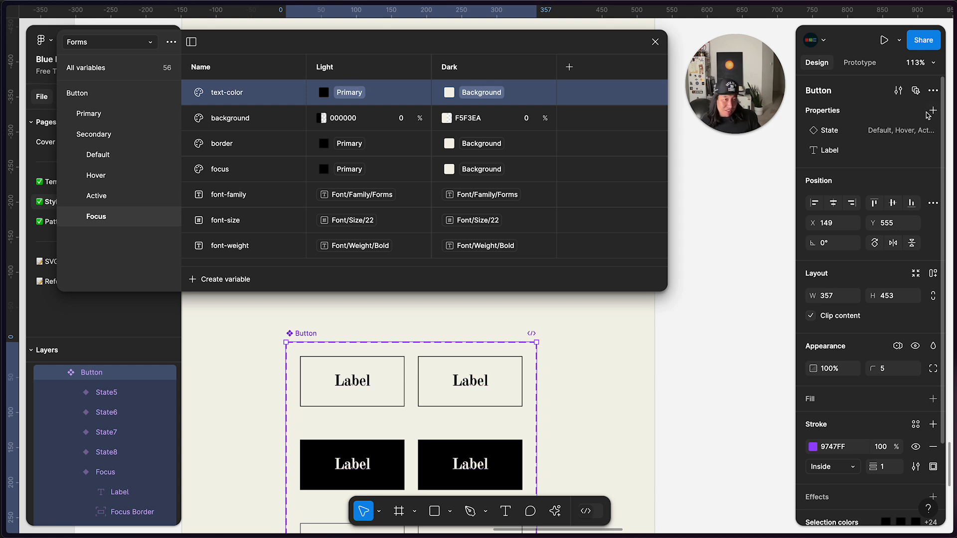
Create a variant property named Type with the value Default on the Button component set
left_click(932, 110)
left_click(888, 148)
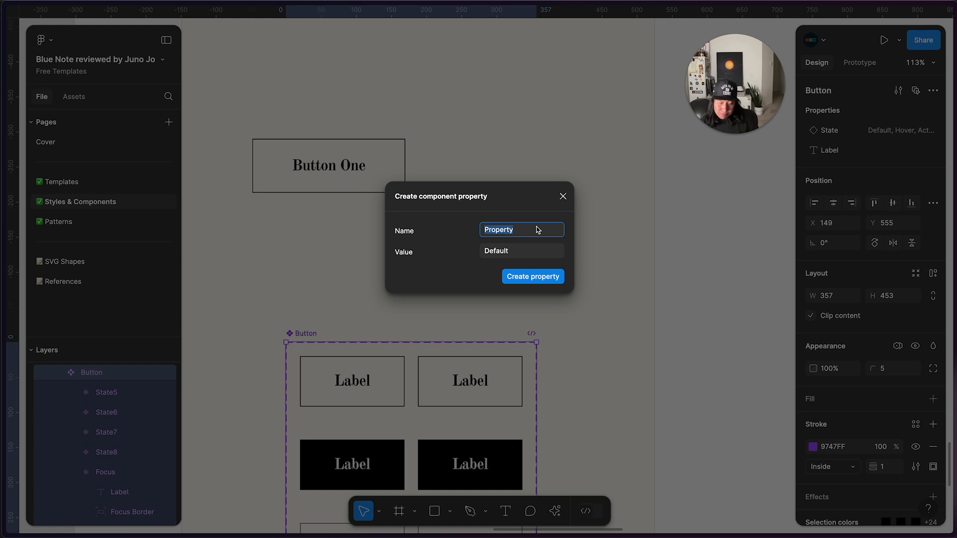
type("Type")
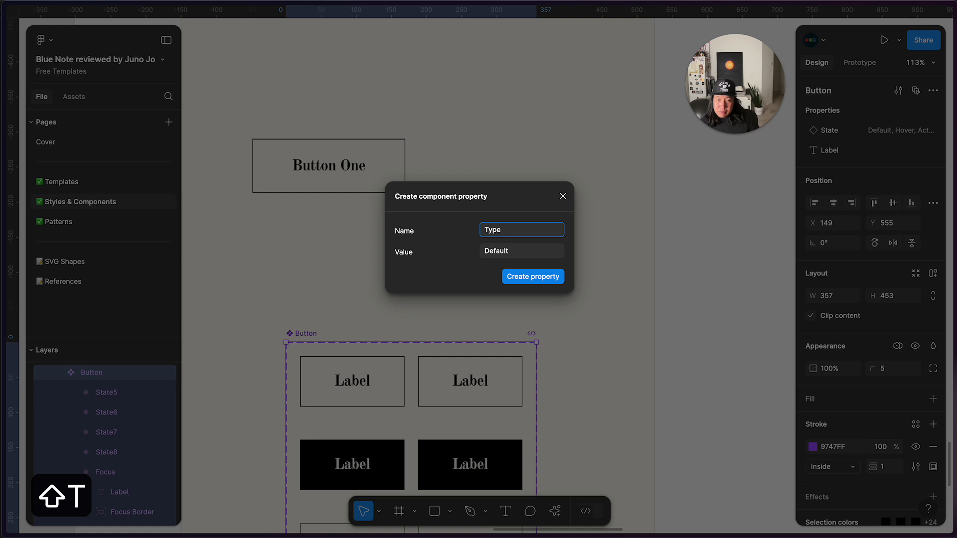
key("Return")
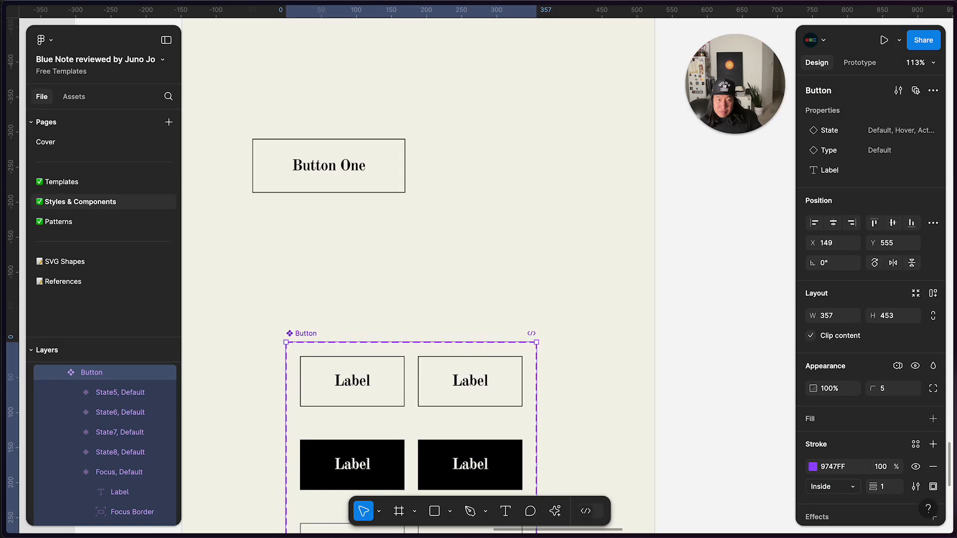
Set the Type property of the four original first-column Button variants to Primary
scroll(359, 379, "down", 3)
left_click(402, 284)
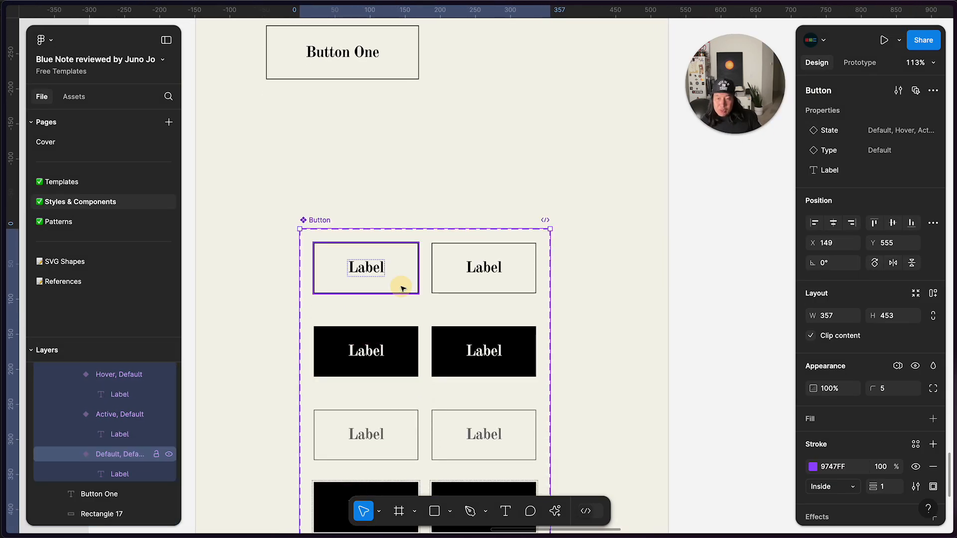
left_click(401, 366, "shift")
scroll(401, 366, "down", 2)
left_click(401, 354, "shift")
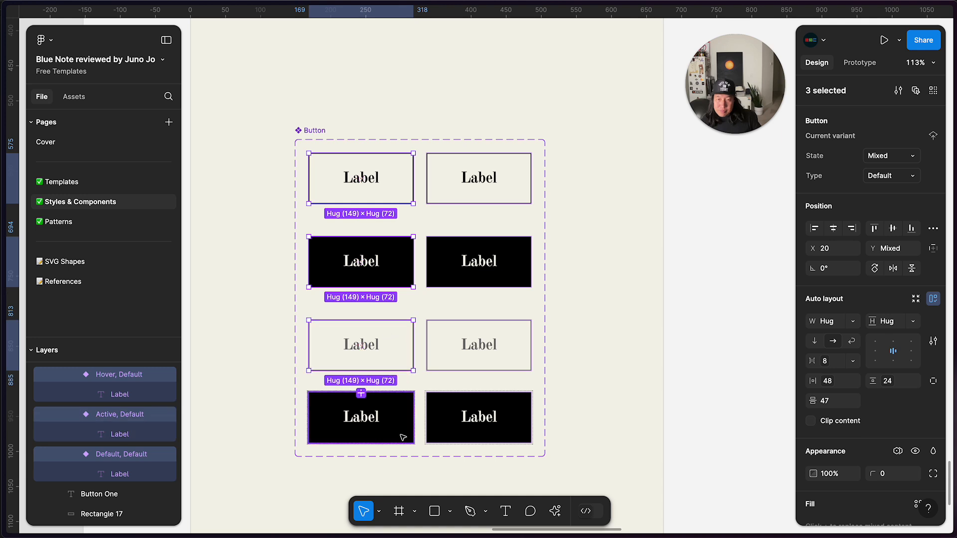
left_click(401, 434, "shift")
left_click(895, 182)
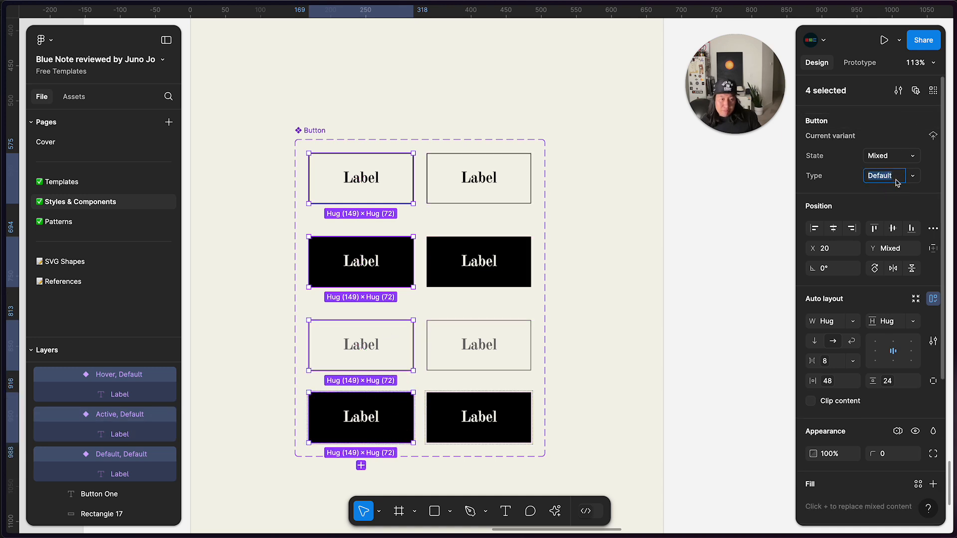
type("Primary")
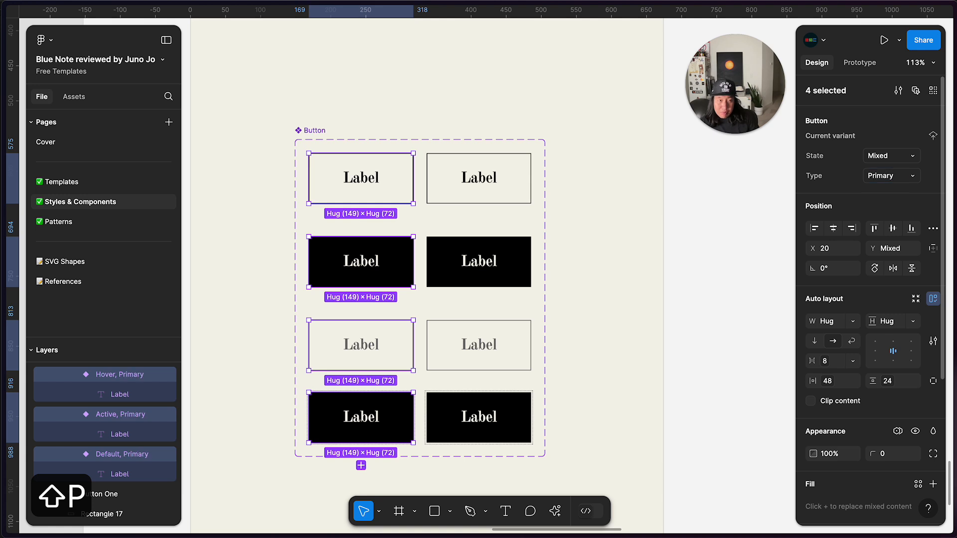
Set the Type property of the four duplicated second-column Button variants to Secondary
left_click(520, 177)
left_click(515, 267, "shift")
left_click(518, 367, "shift")
left_click(518, 431, "shift")
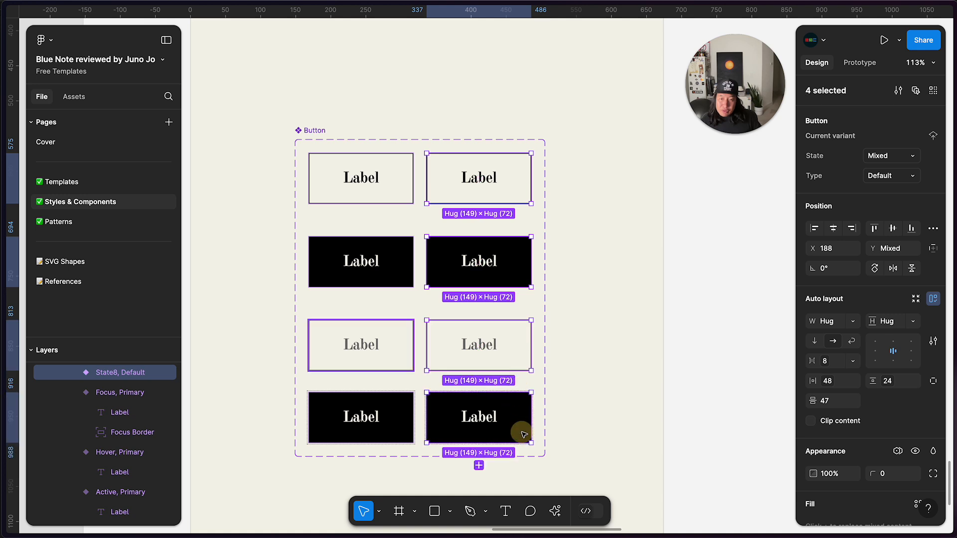
left_click(894, 178)
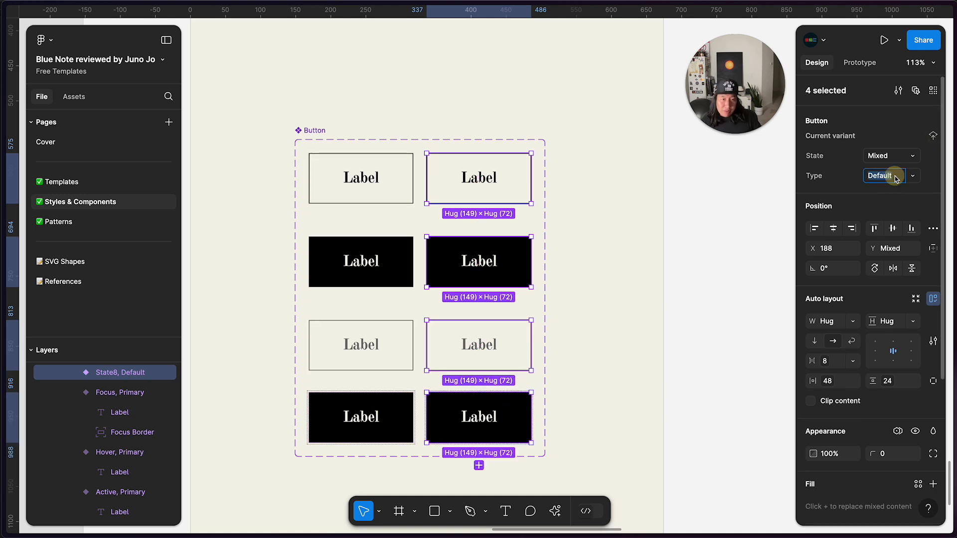
type("Secondary")
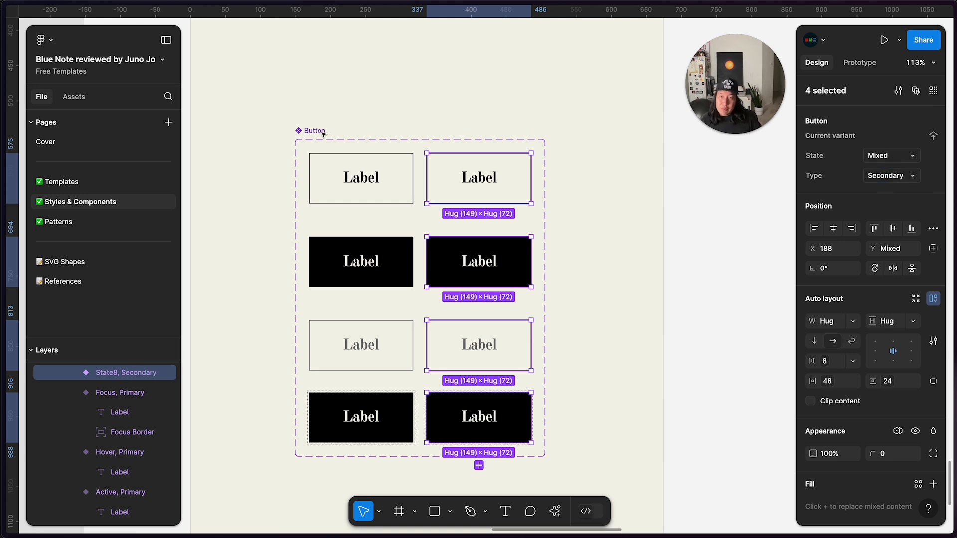
Reorder the Button set's properties so Type comes before State, and place Primary before Secondary in Type's values
key("Escape")
left_click_drag(802, 149, 807, 130)
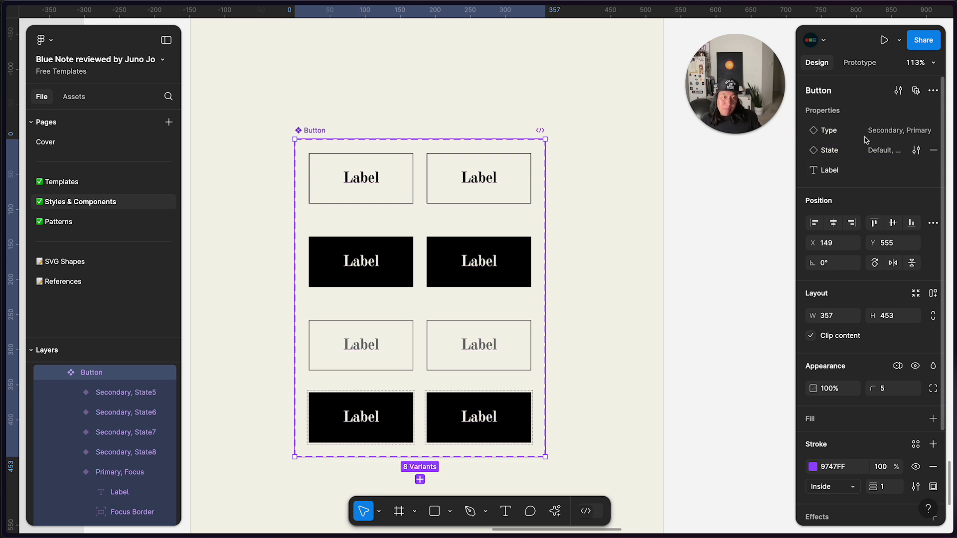
left_click(915, 130)
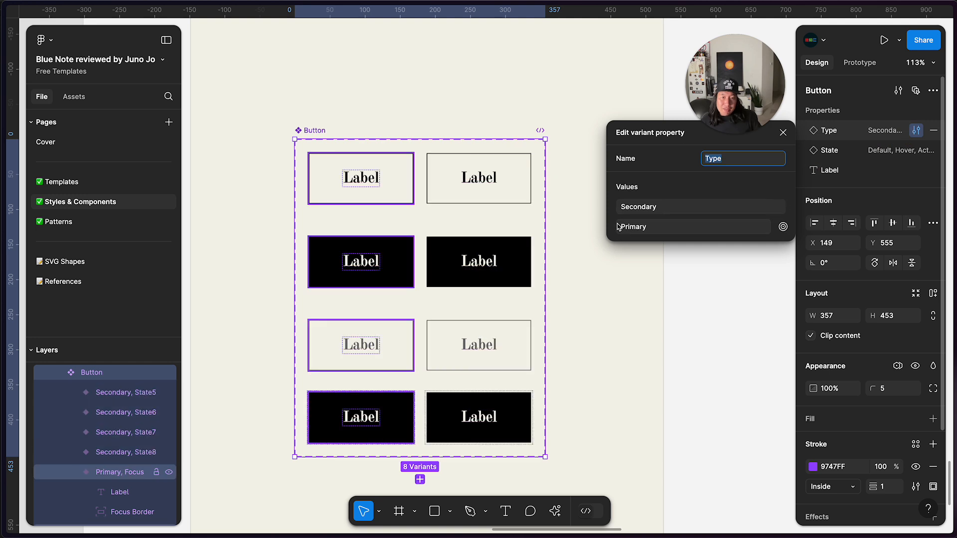
left_click_drag(612, 227, 617, 207)
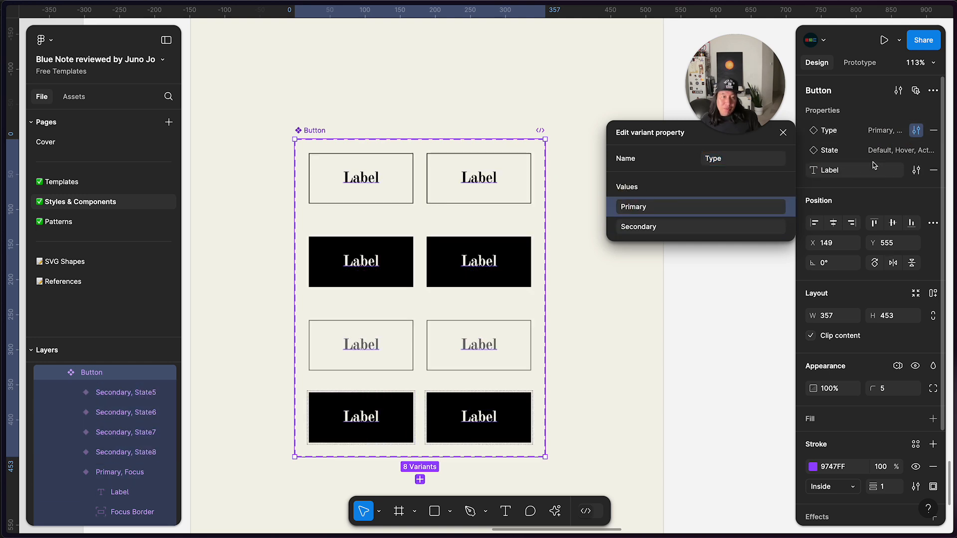
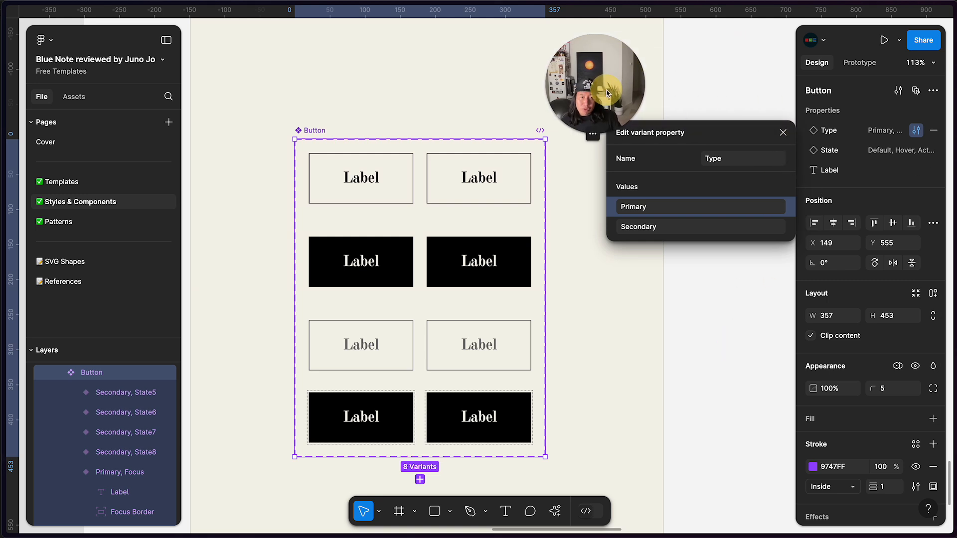
left_click(782, 132)
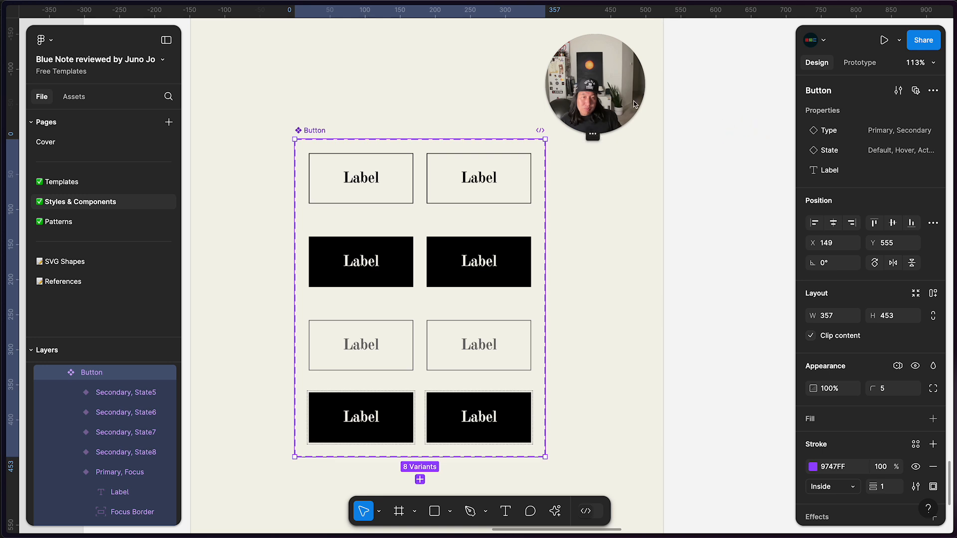
left_click_drag(618, 100, 764, 94)
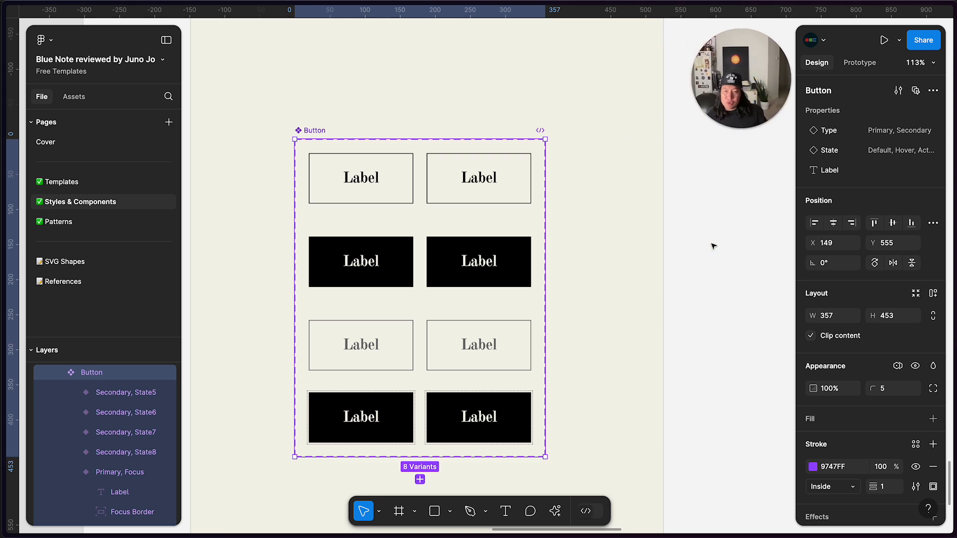
Duplicate the Light and Dark preview frames together and place the copies directly below the originals
scroll(711, 243, "down", 5)
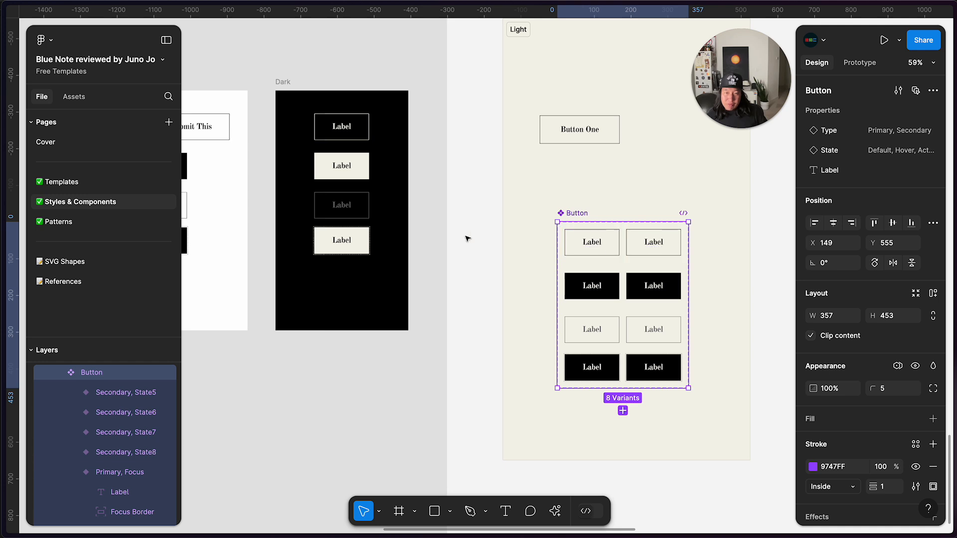
left_click(443, 242)
scroll(443, 244, "left", 5)
scroll(442, 244, "down", 4)
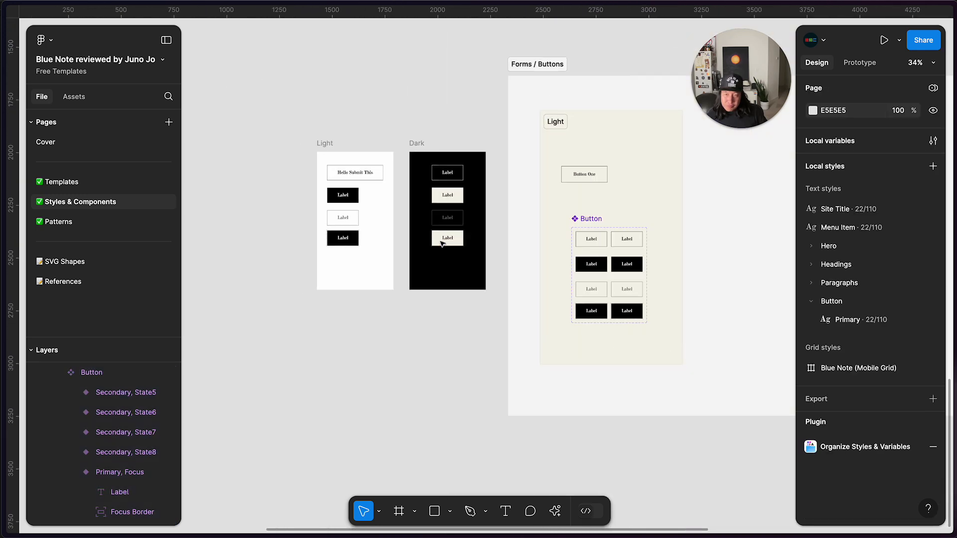
left_click(325, 143)
left_click(418, 144, "shift")
left_click_drag(419, 156, 412, 289)
Bind the label colour of the first Secondary variant in the Button set to the Button/Secondary/Default text-color variable
scroll(412, 287, "right", 5)
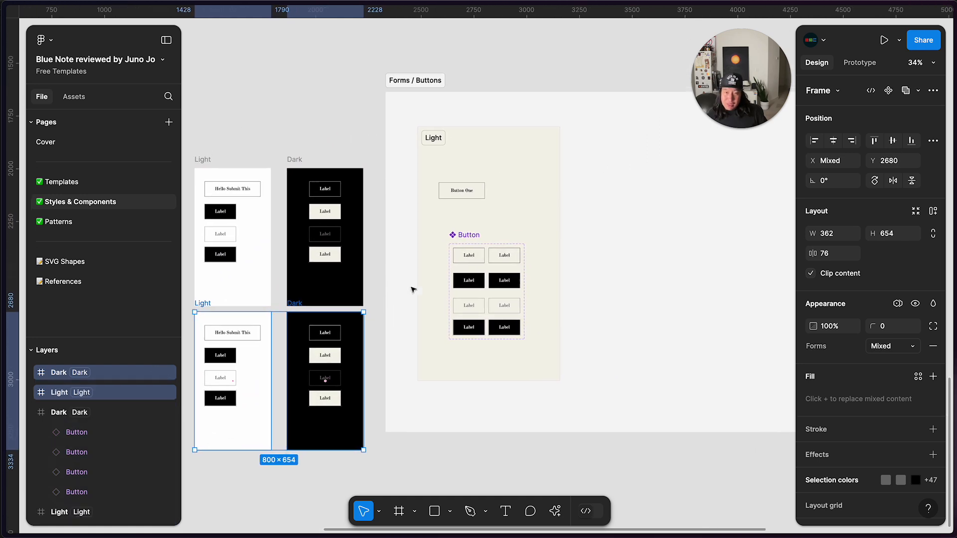
scroll(412, 286, "up", 5)
scroll(448, 277, "down", 2)
scroll(472, 269, "up", 5)
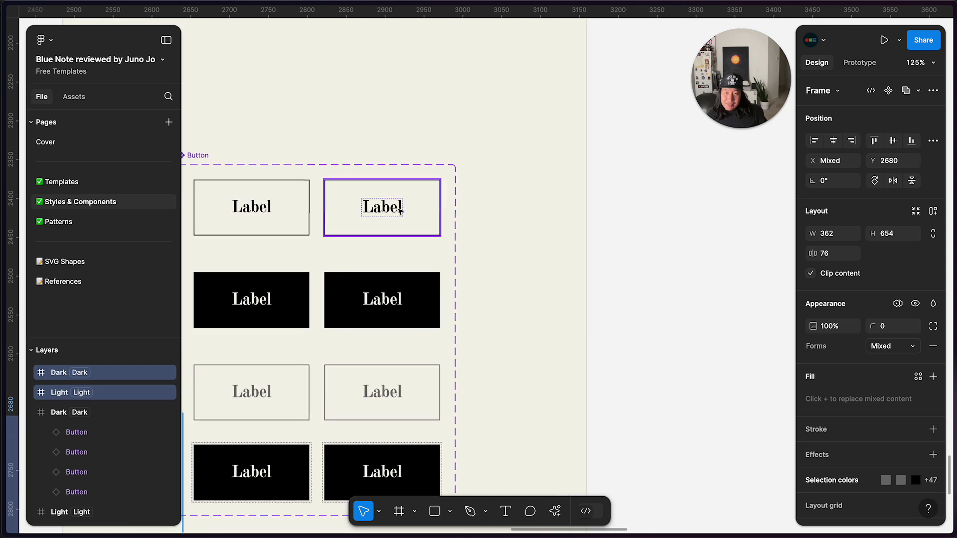
left_click(417, 230)
scroll(829, 454, "down", 3)
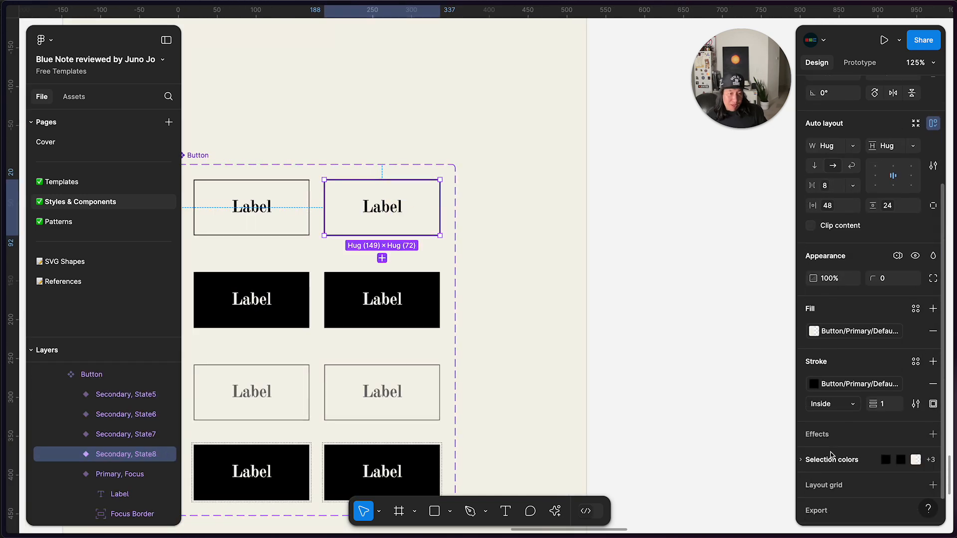
scroll(826, 458, "down", 2)
left_click(802, 432)
scroll(847, 409, "down", 2)
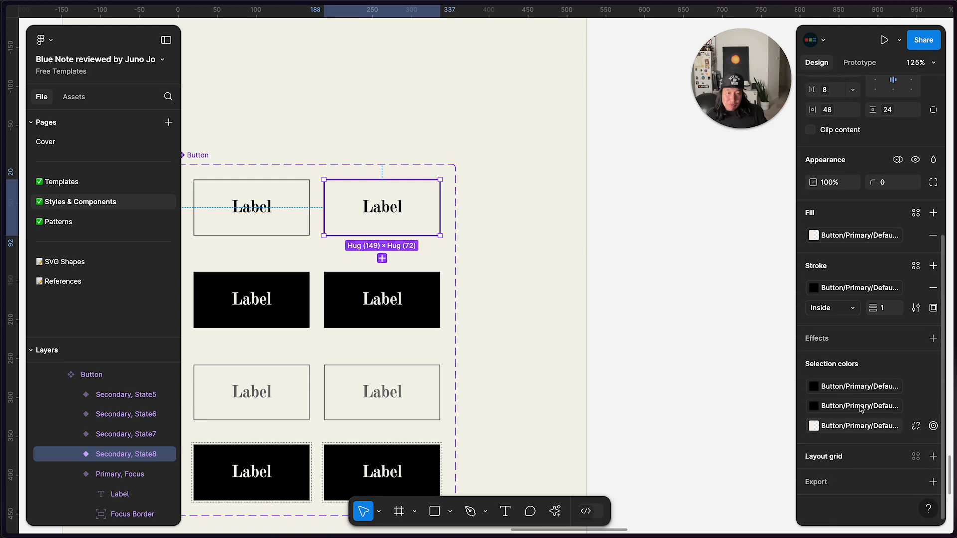
left_click(856, 389)
scroll(738, 449, "down", 1)
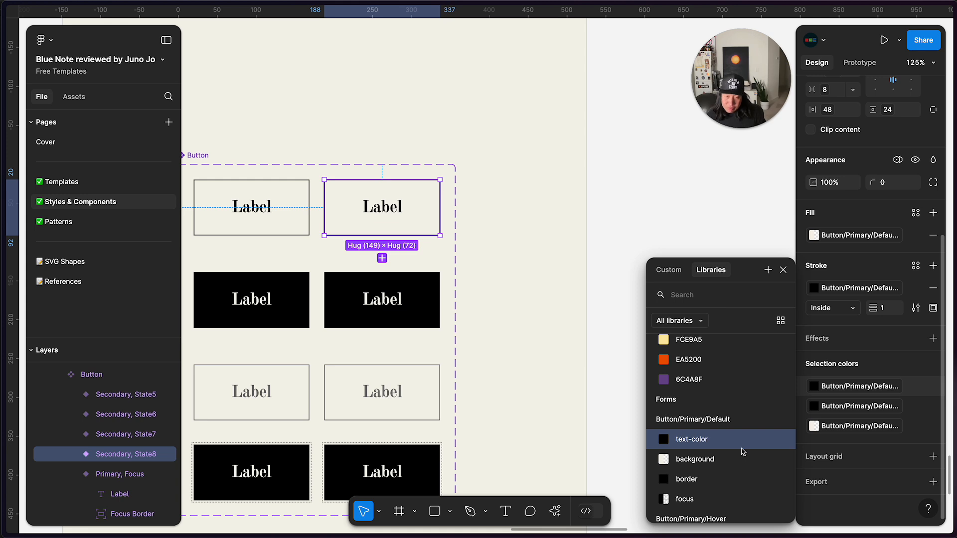
type("second")
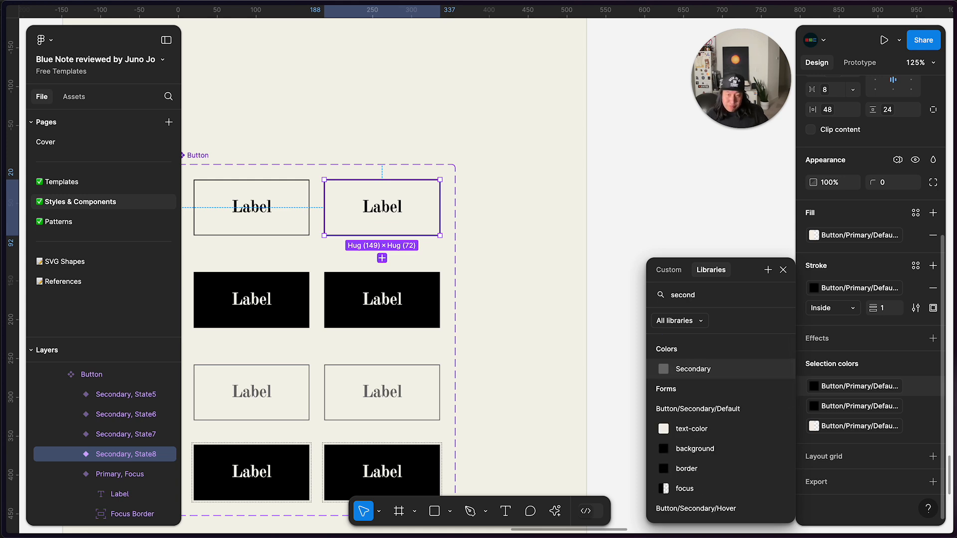
key("super+a")
key("super+c")
key("super+v")
left_click(718, 429)
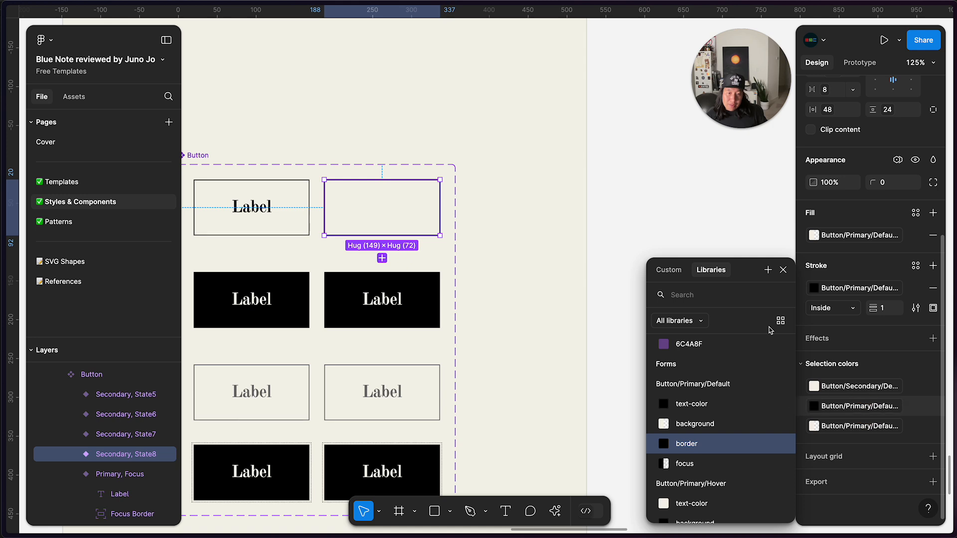
Bind the first Secondary variant's stroke to Button/Secondary/Default border and its fill to Button/Secondary/Default background
key("super+v")
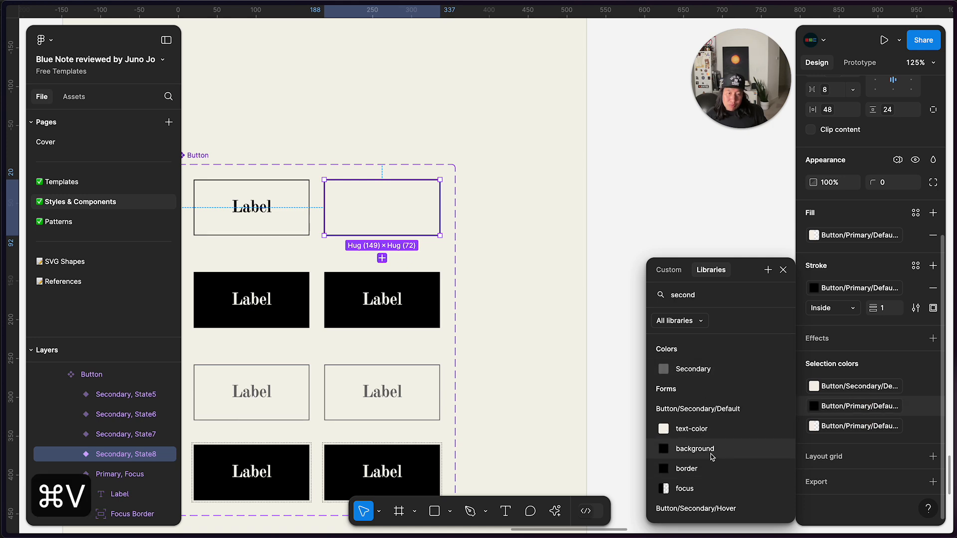
left_click(697, 468)
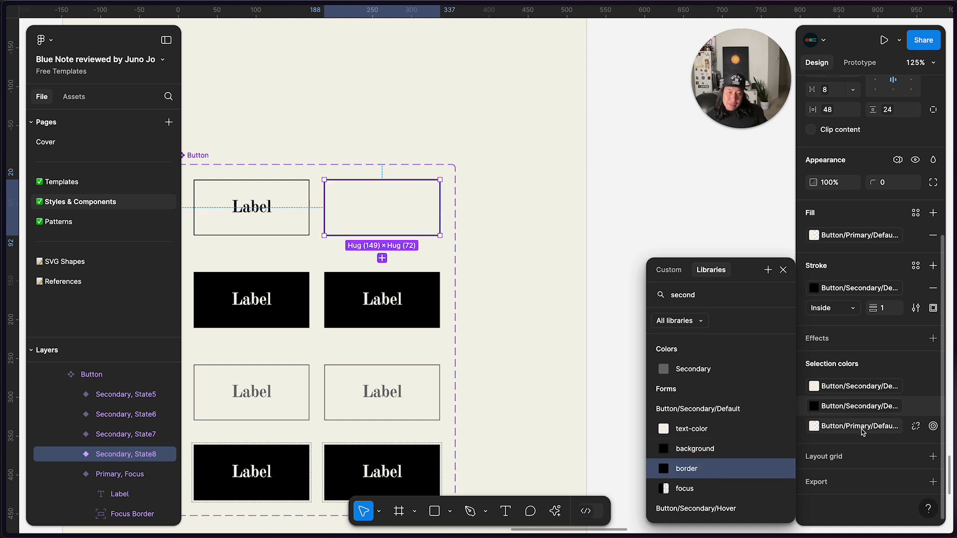
left_click(862, 432)
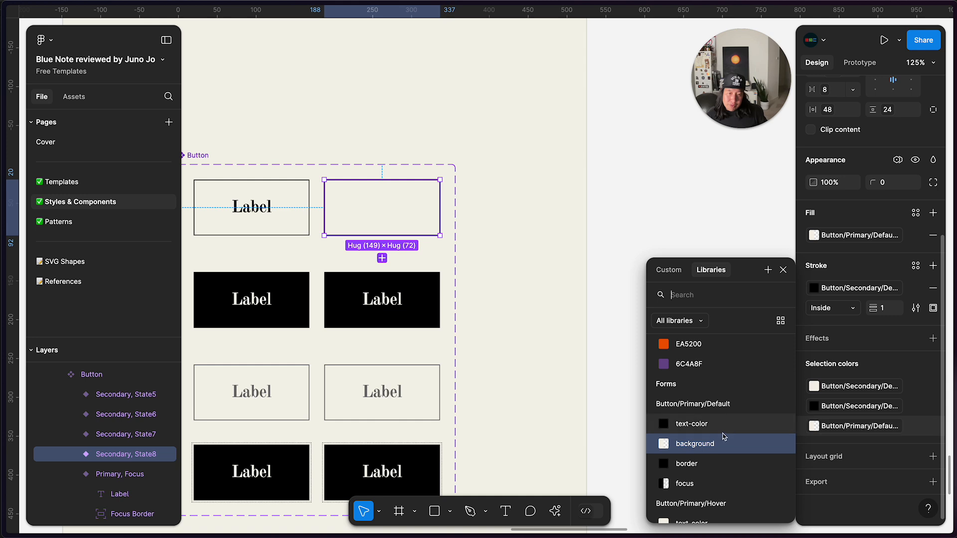
key("super+v")
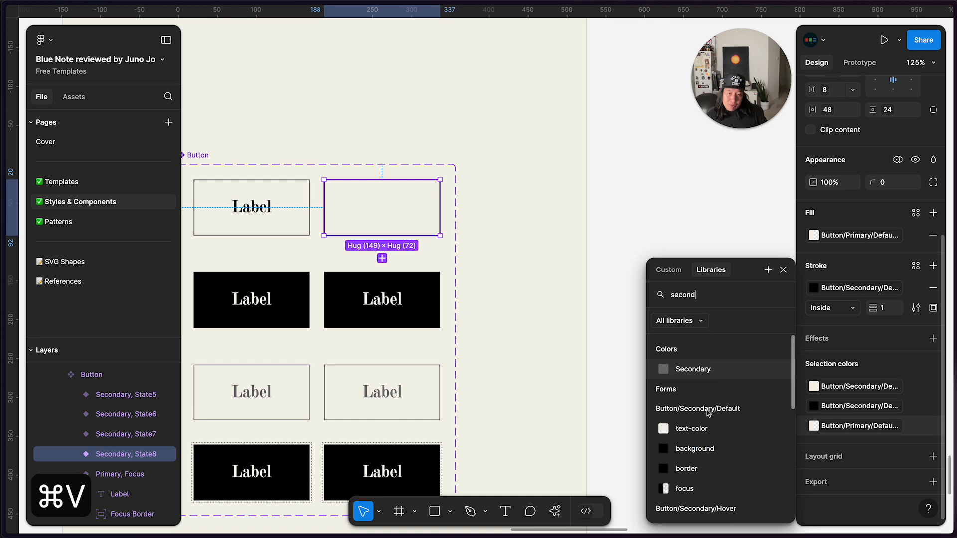
left_click(712, 450)
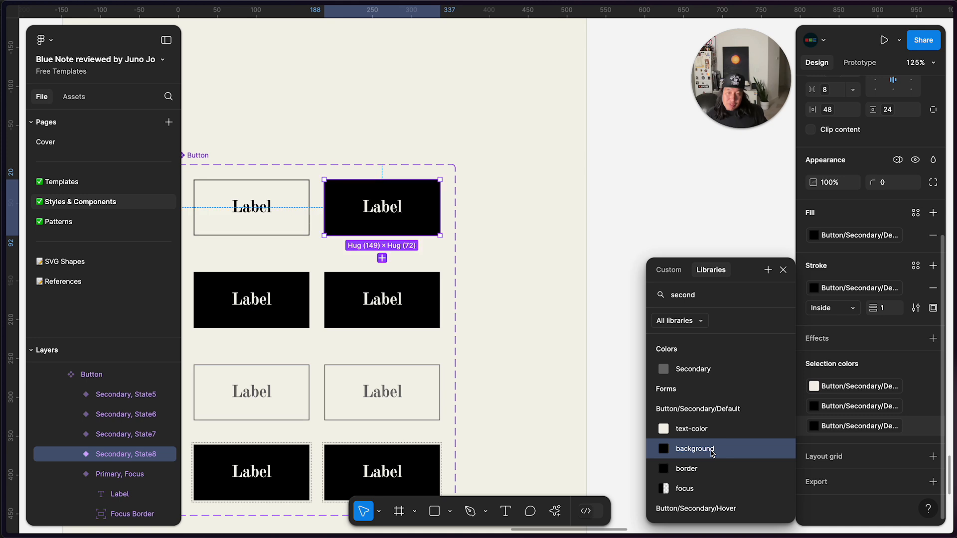
Bind the second Secondary variant's stroke to the Button/Secondary/Hover border variable, found with the search term secondary/hover
left_click(420, 304)
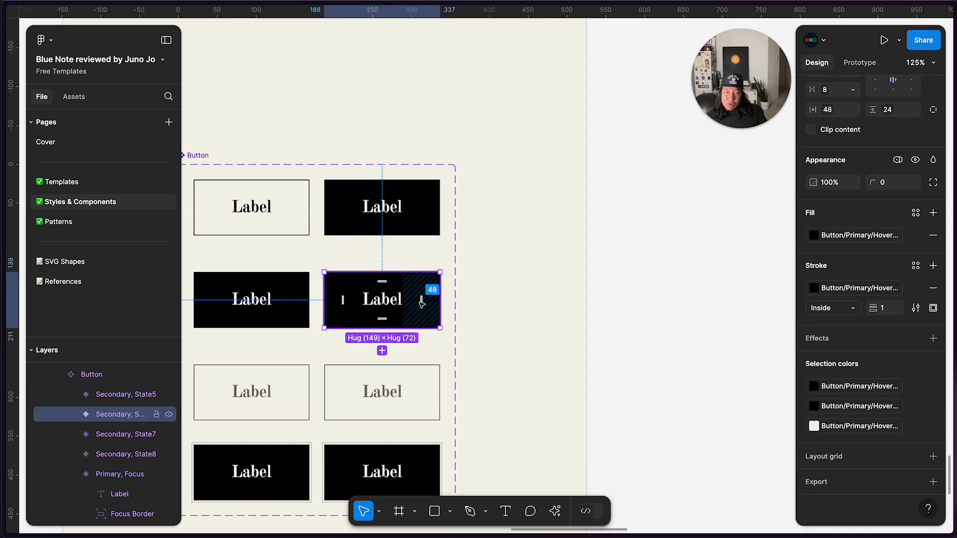
left_click(854, 394)
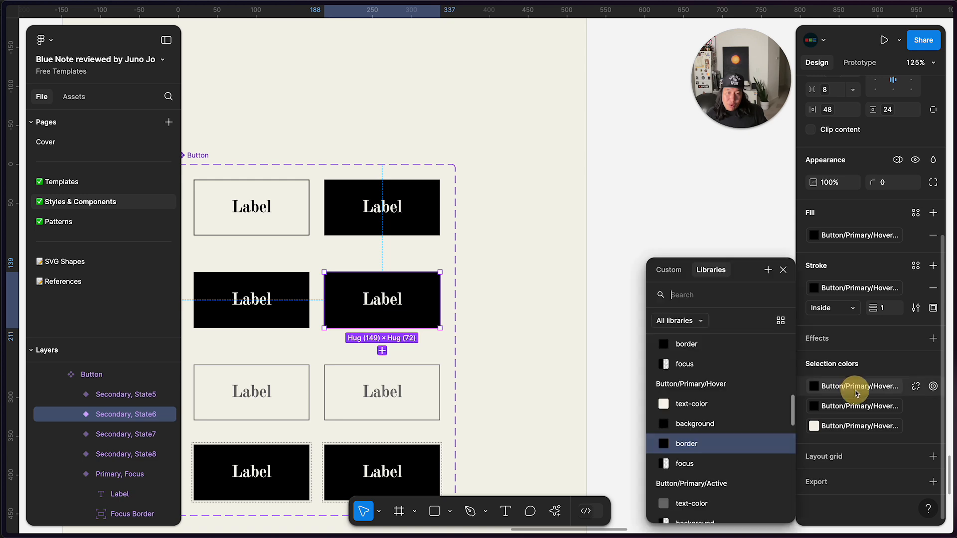
key("super+v")
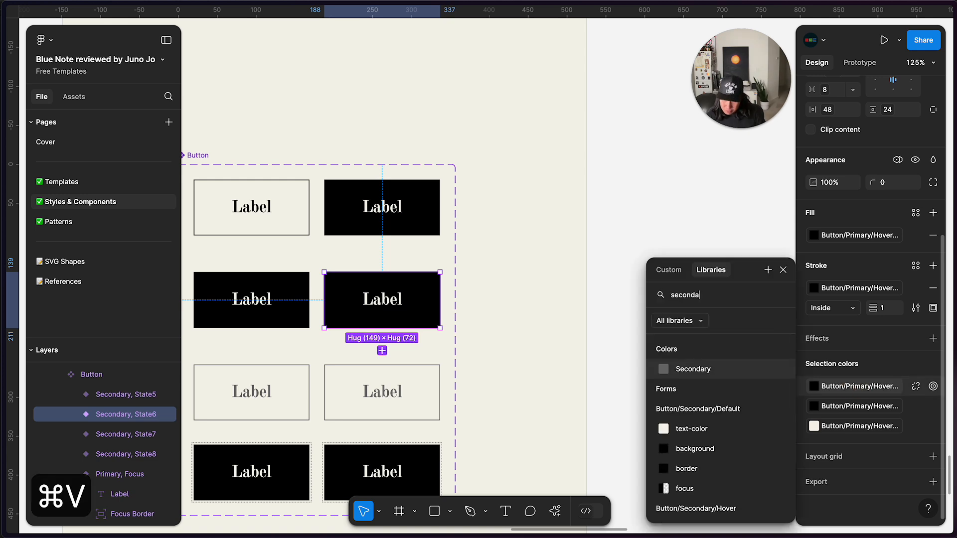
type("/hover")
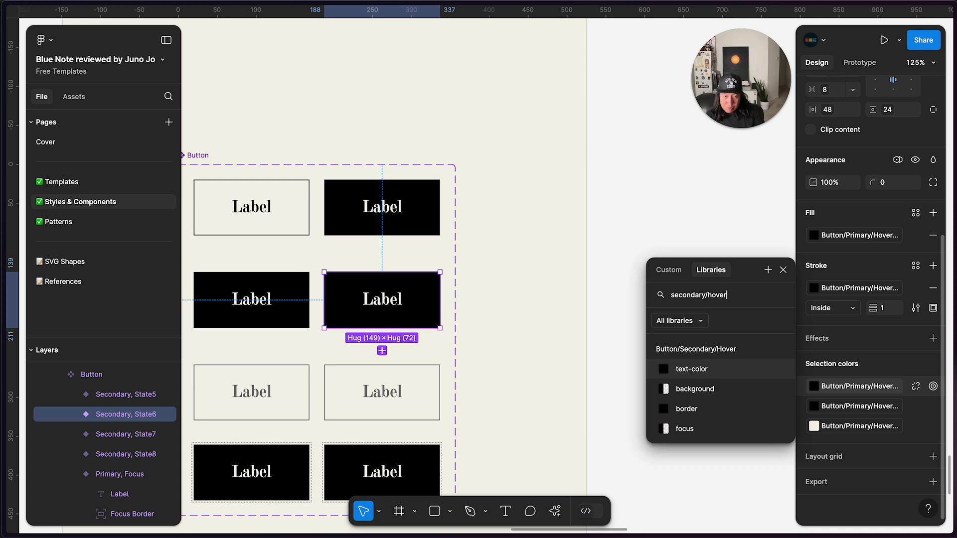
key("super+a")
key("super+c")
key("super+v")
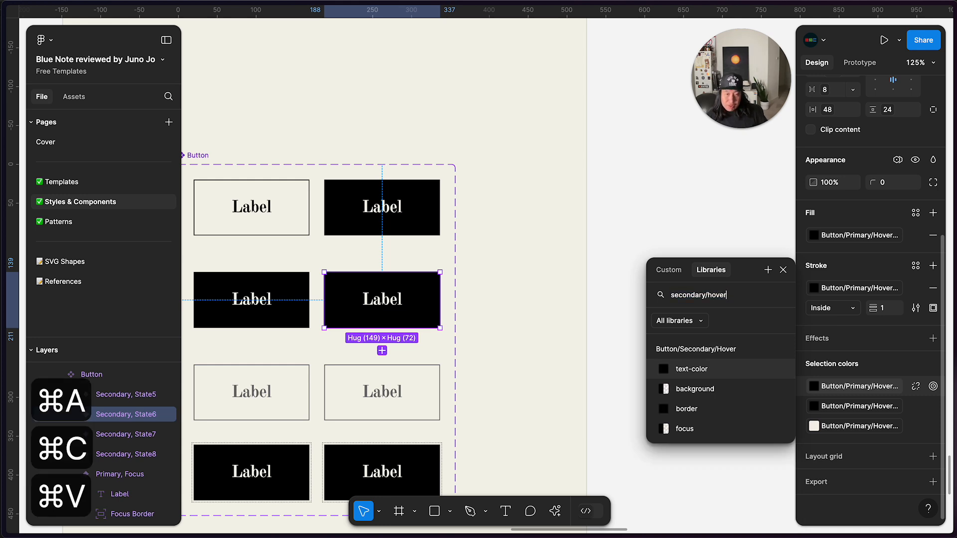
left_click(865, 388)
left_click(866, 390)
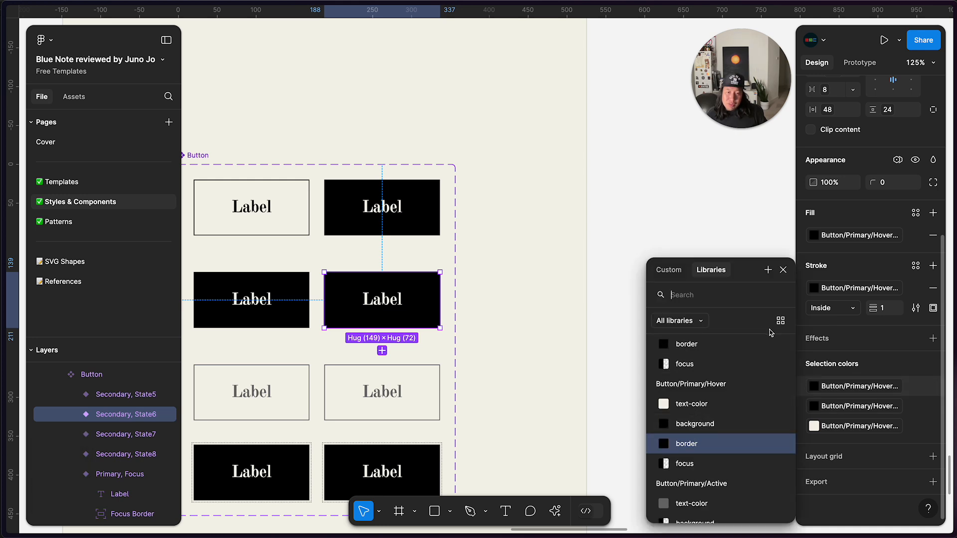
key("super+v")
left_click(690, 410)
Bind the second Secondary variant's fill to Button/Secondary/Hover background and its label colour to Button/Secondary/Hover text-color
left_click(843, 408)
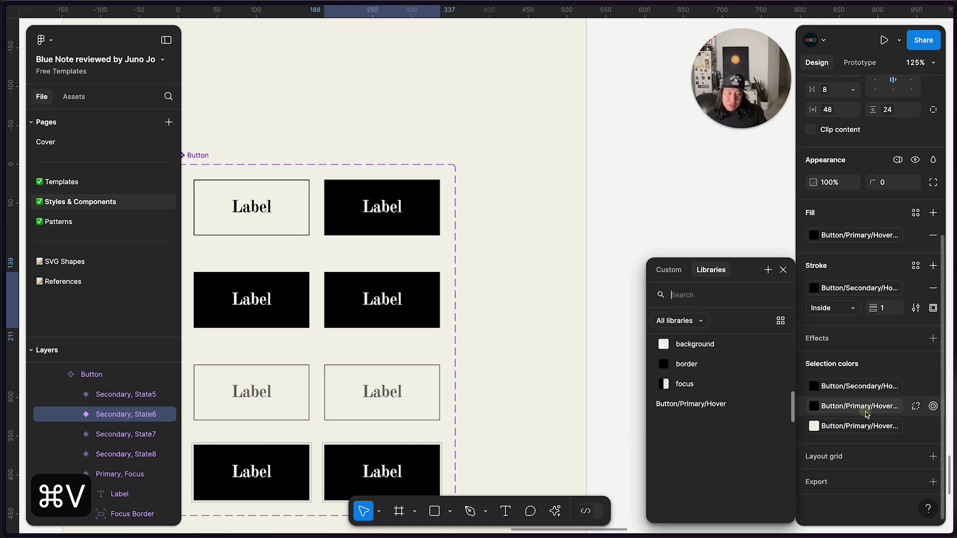
key("super+v")
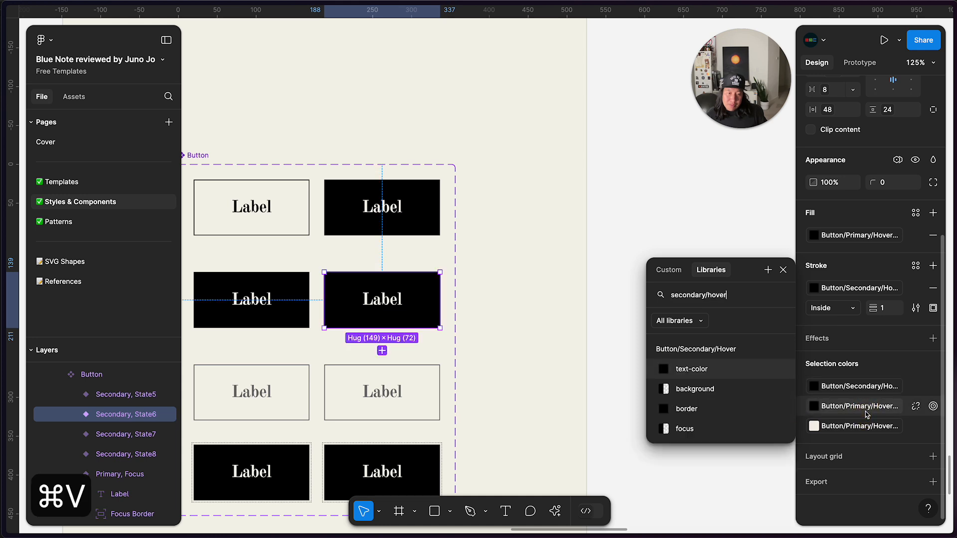
left_click(698, 391)
left_click(850, 428)
key("super+v")
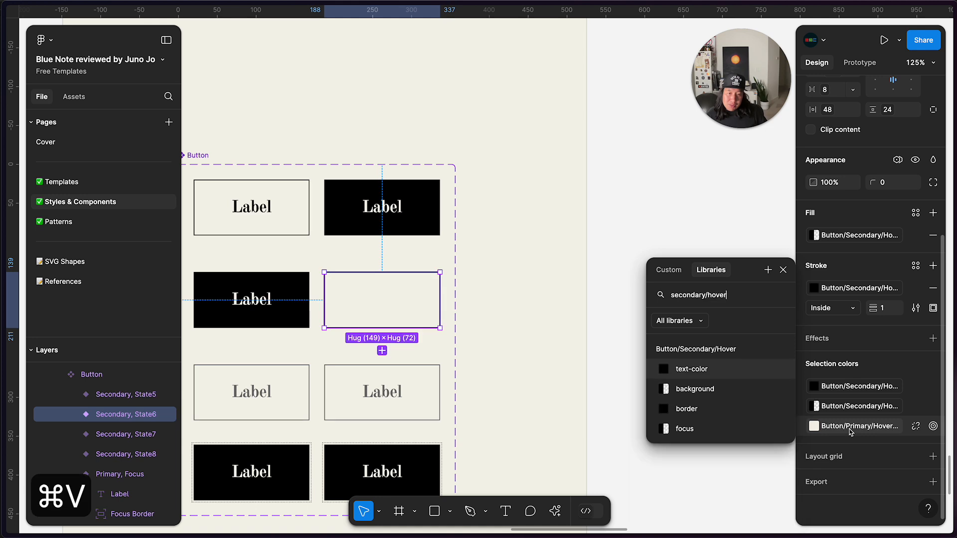
left_click(709, 374)
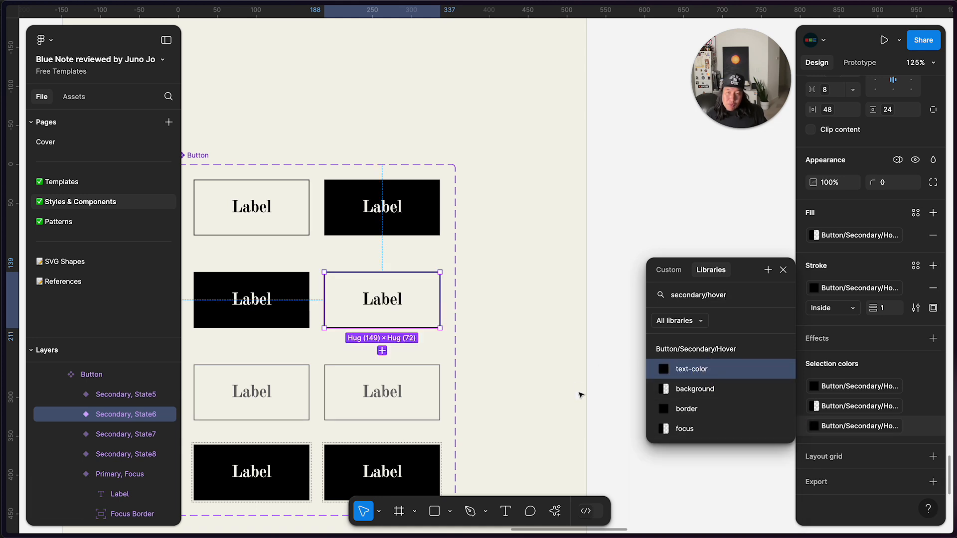
left_click(559, 397)
Bind the third Secondary variant's fill to the Button/Secondary/Active background variable, found with the search term secondary/active
left_click(372, 394)
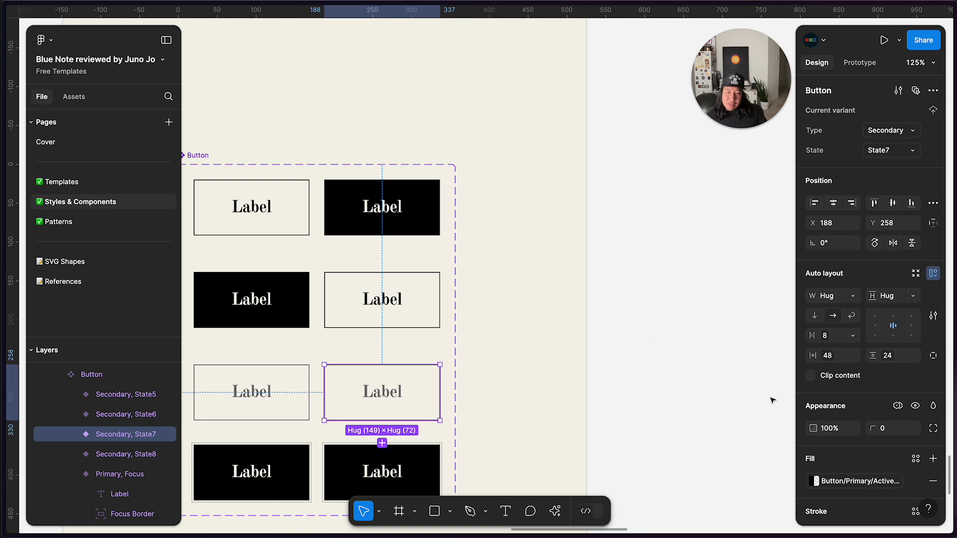
scroll(856, 470, "down", 3)
scroll(817, 459, "down", 3)
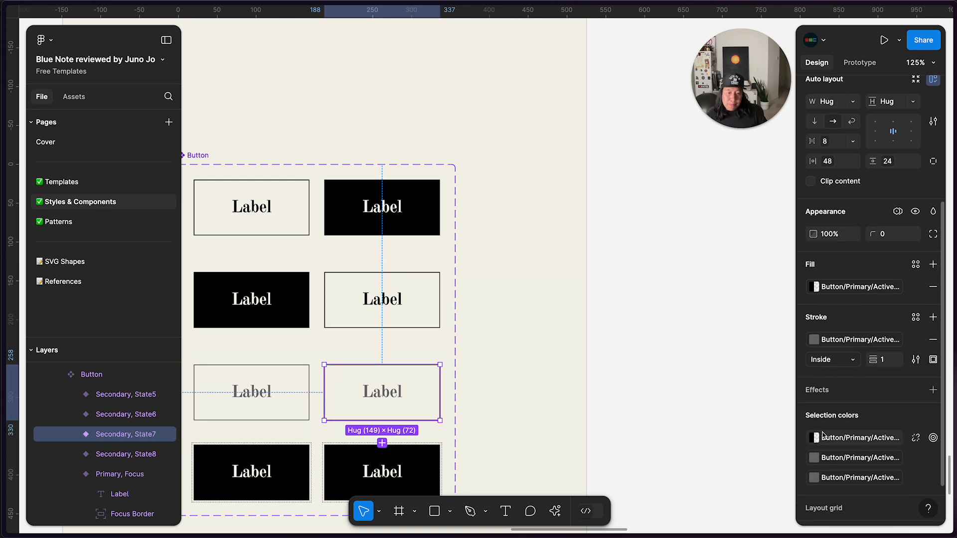
left_click(815, 438)
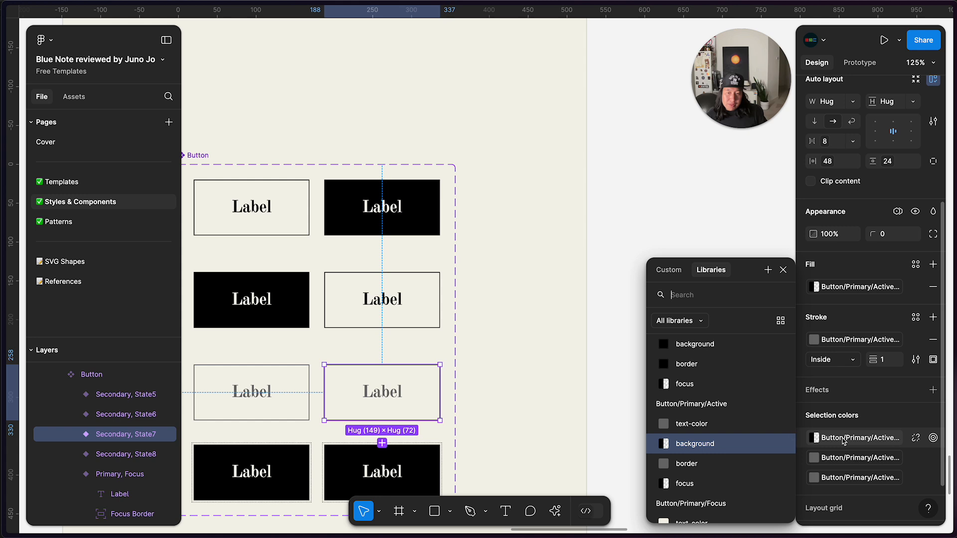
key("super+v")
key("alt+shift+Left")
type("active")
key("super+a")
key("super+c")
key("super+v")
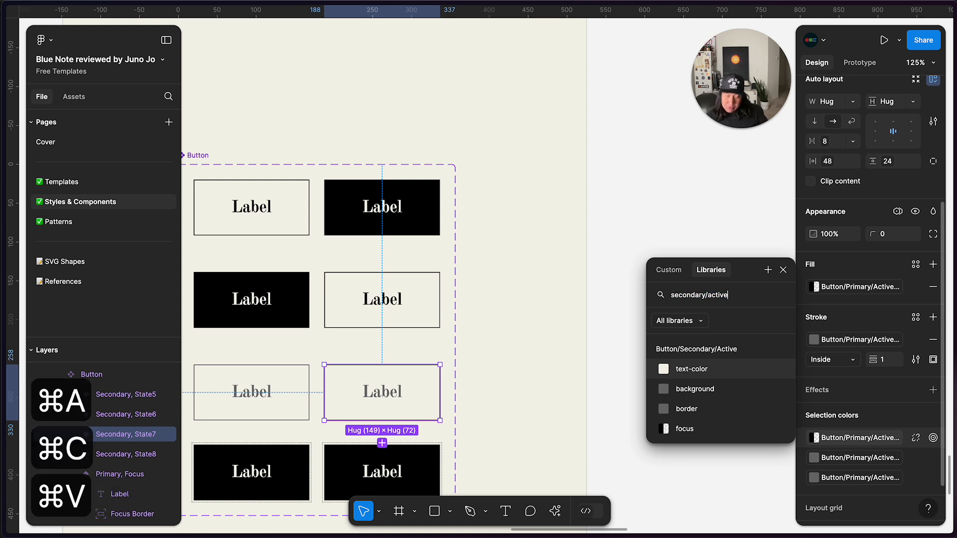
left_click(842, 457)
left_click(849, 438)
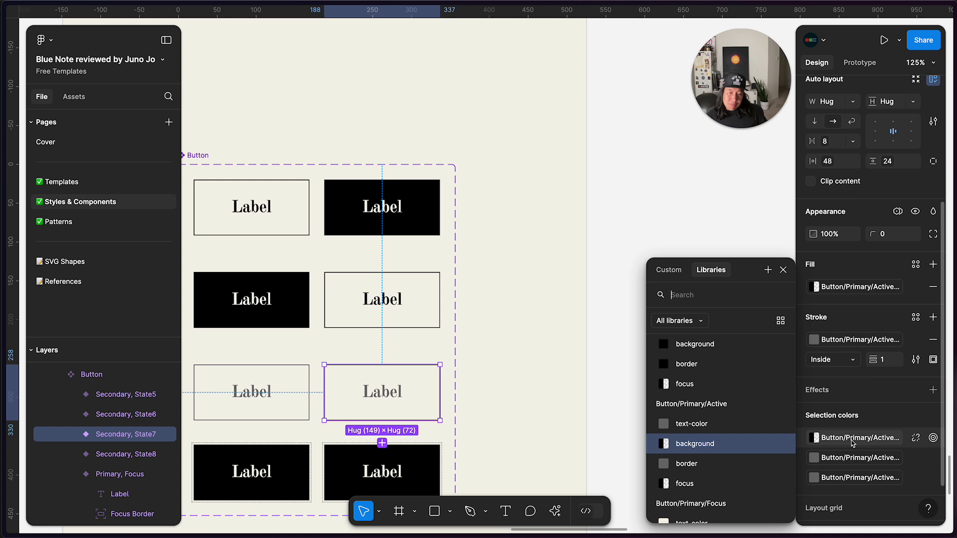
key("super+v")
left_click(711, 389)
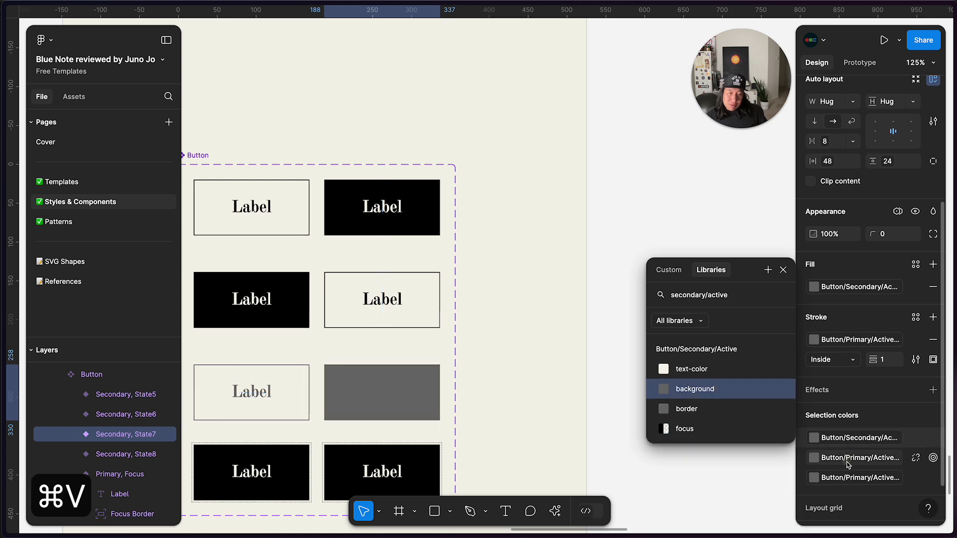
Bind the third Secondary variant's label colour to the Button/Secondary/Active text-color variable
left_click(847, 457)
key("super+v")
left_click(677, 372)
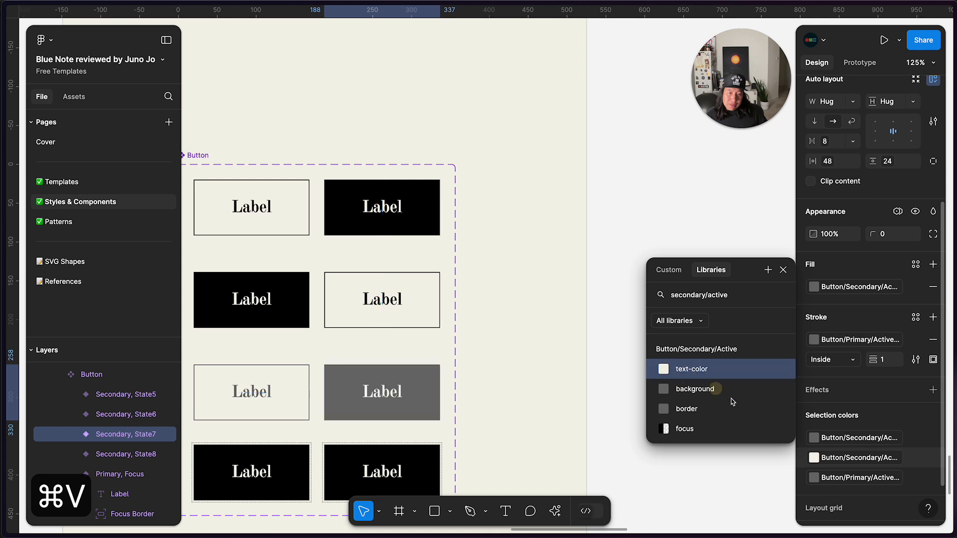
Try to rebind the third Secondary variant's remaining Button/Primary/Active colour to a Button/Secondary/Active variable
left_click(837, 479)
key("super+v")
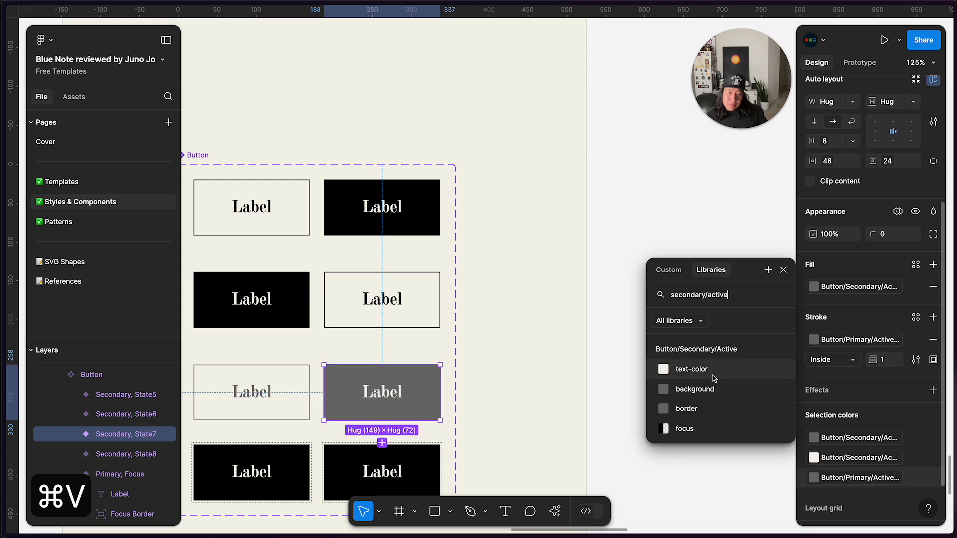
left_click(733, 378)
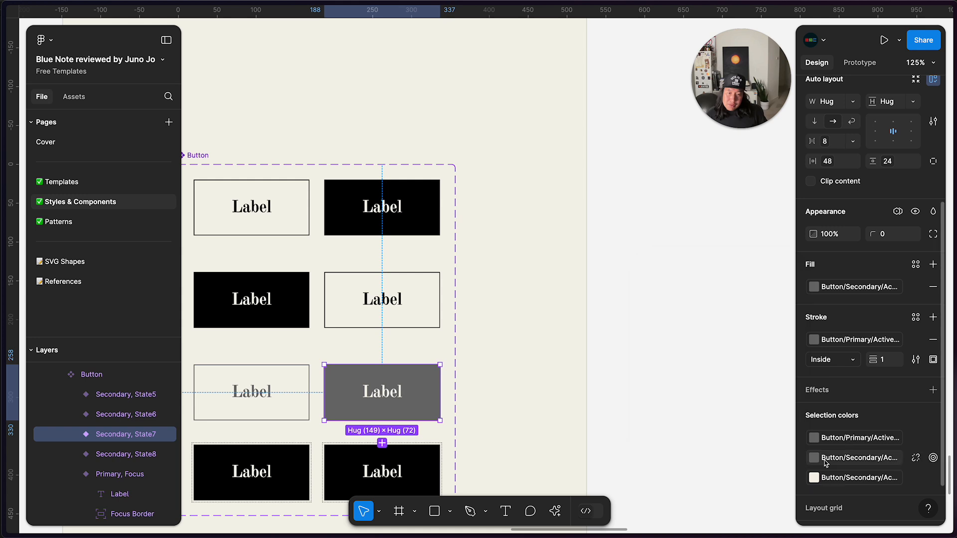
Examine which variable each selection colour of the third Secondary variant is bound to
left_click(842, 478)
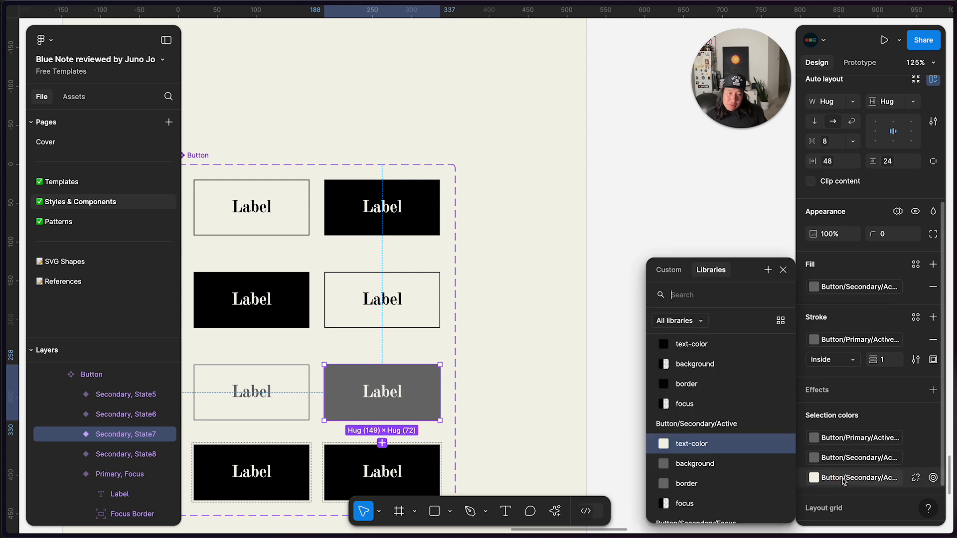
left_click(851, 462)
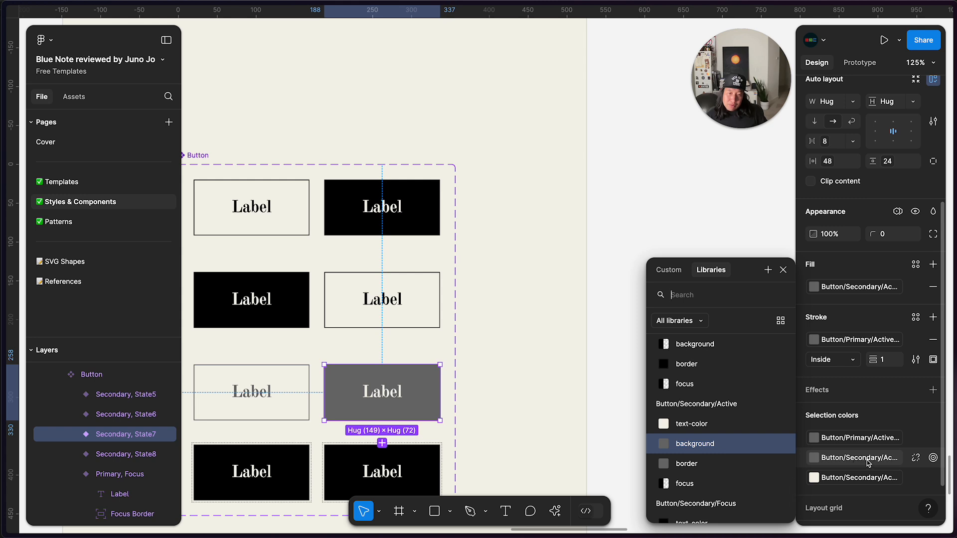
left_click(853, 481)
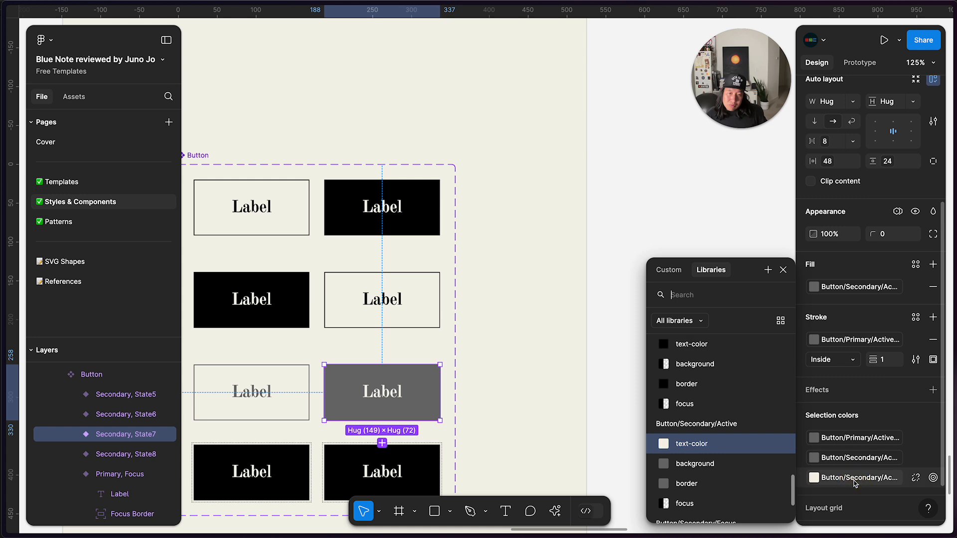
left_click(863, 442)
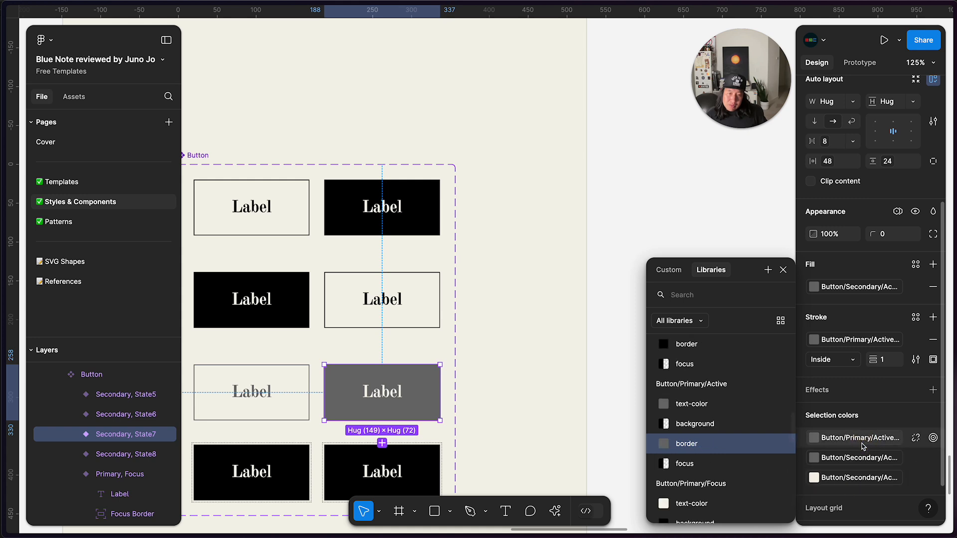
left_click(861, 463)
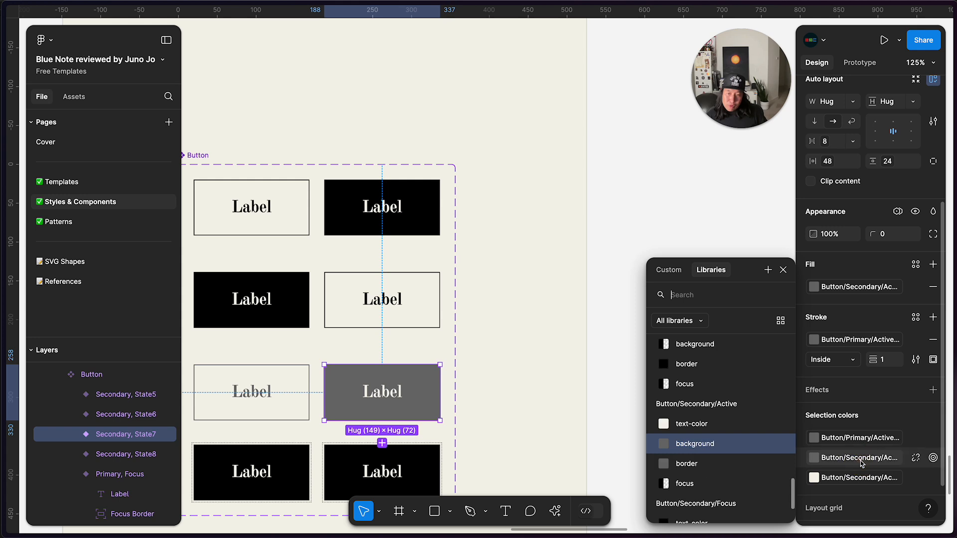
left_click(860, 442)
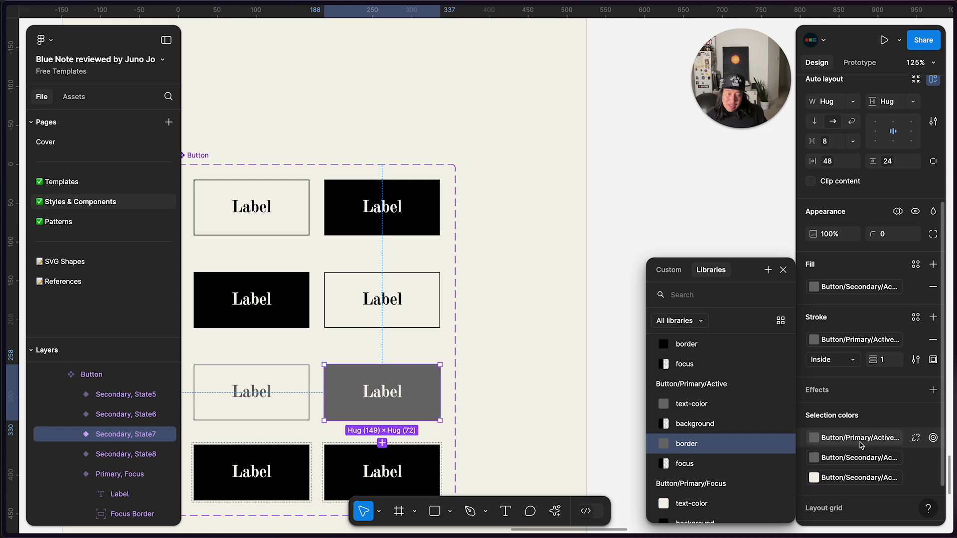
left_click(850, 458)
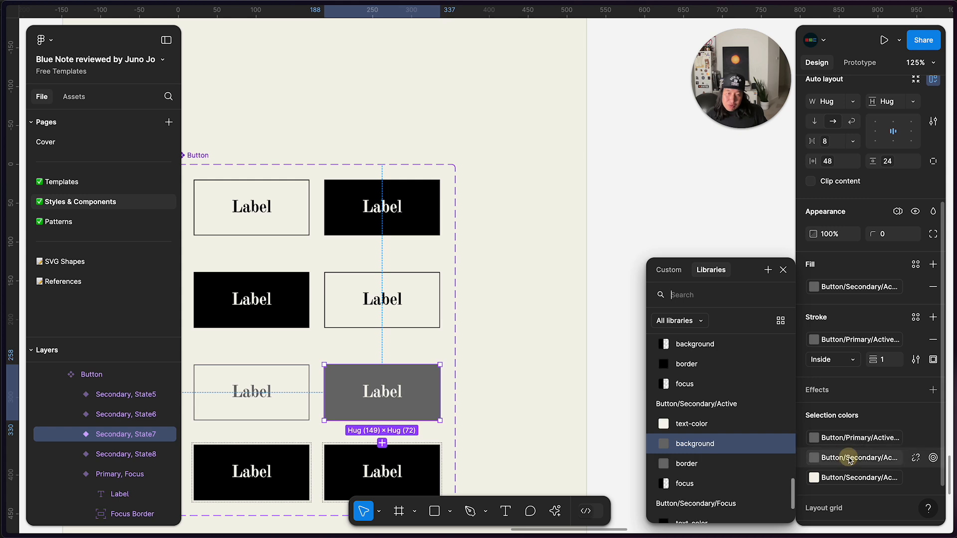
left_click(852, 478)
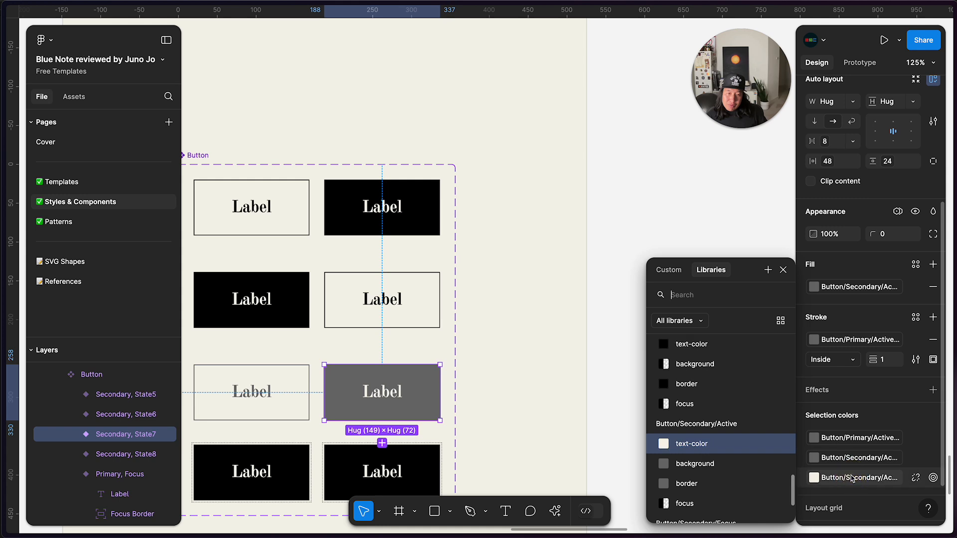
left_click(853, 457)
left_click(853, 481)
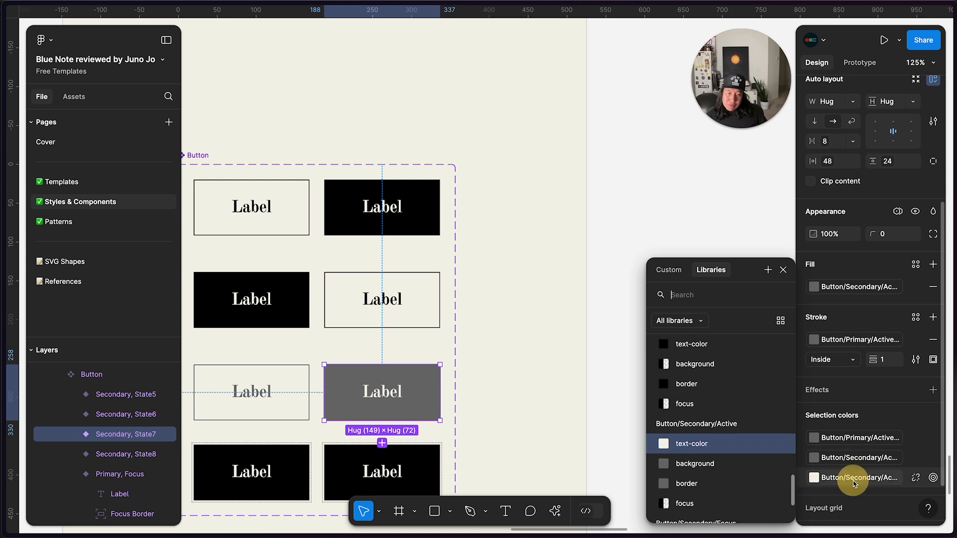
left_click(616, 420)
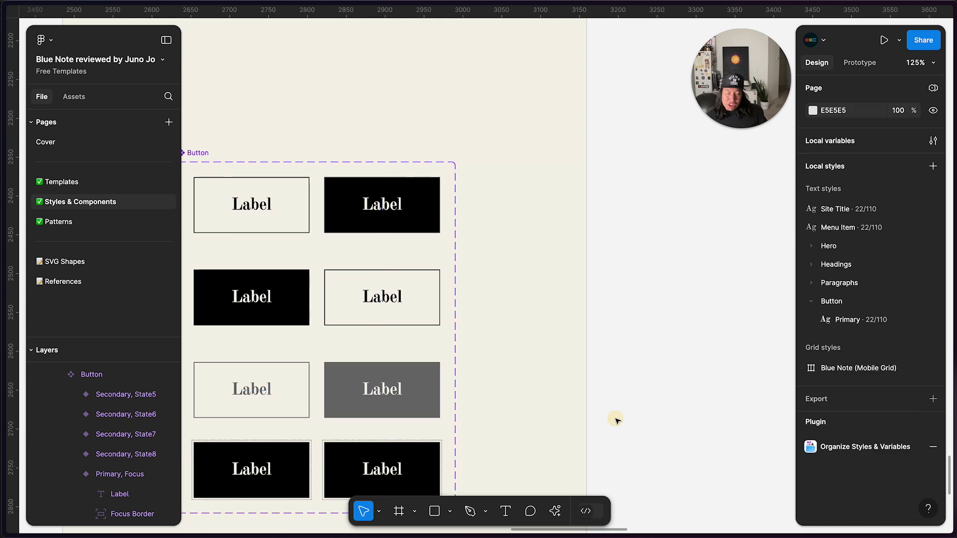
Search the variables for secondary/focus from the fourth Secondary variant's first selection colour and copy that search term
scroll(413, 408, "down", 2)
left_click(426, 428)
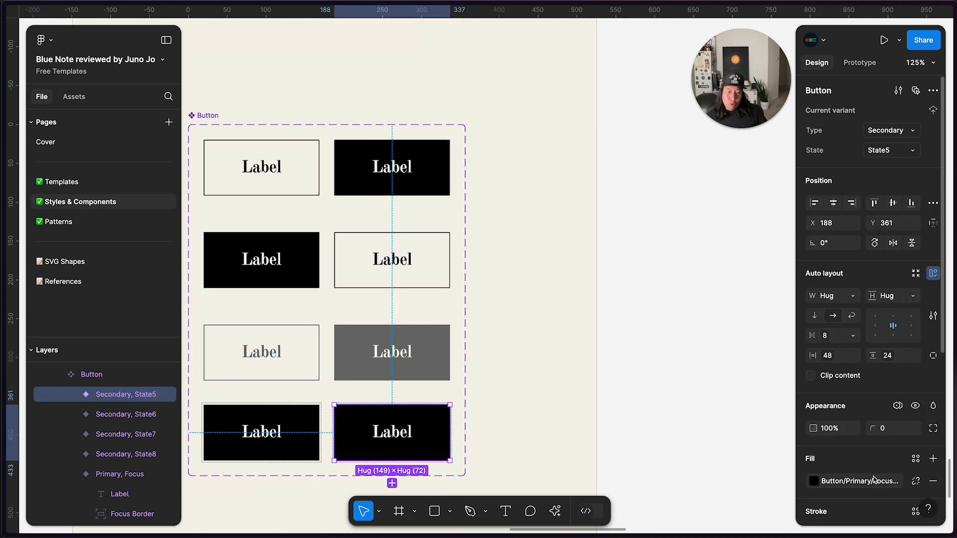
scroll(816, 405, "down", 3)
scroll(809, 447, "down", 3)
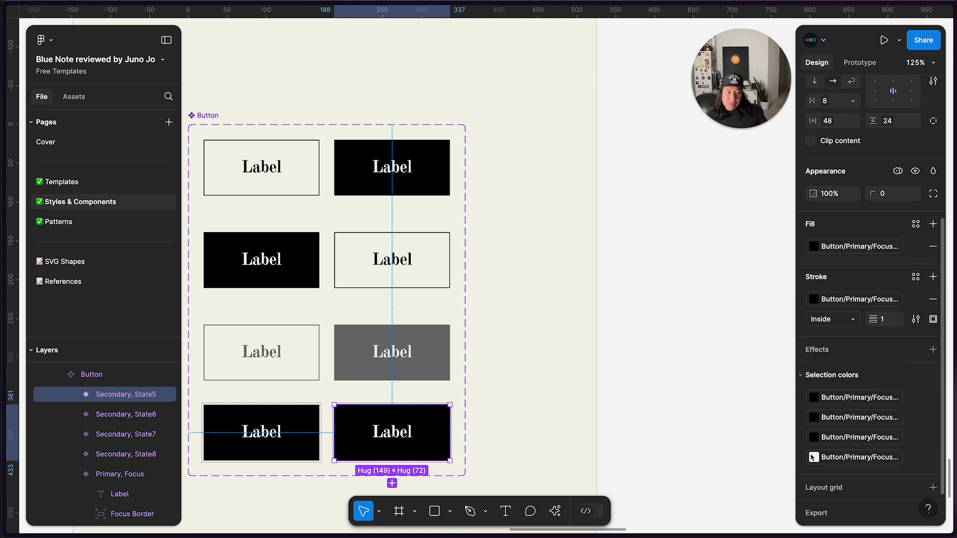
left_click(840, 382)
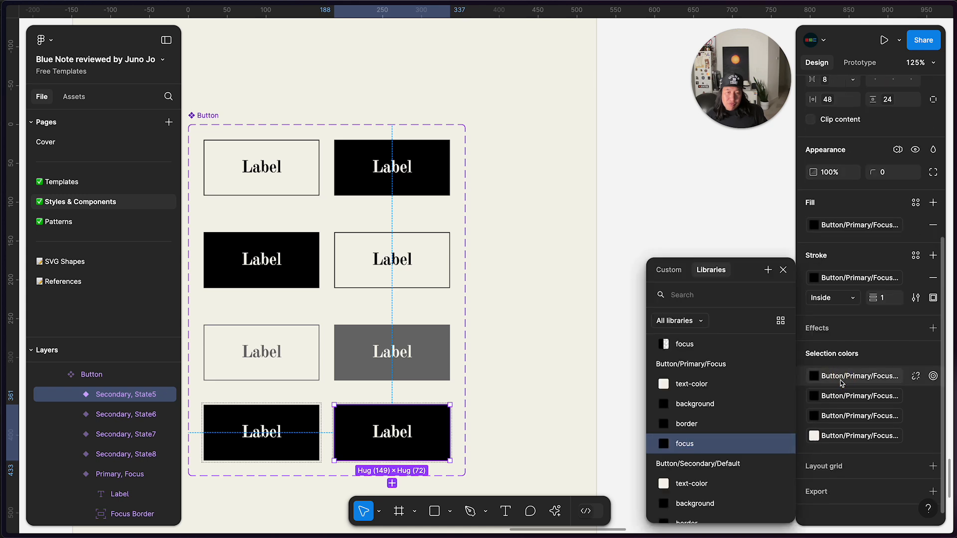
key("super+v")
key("alt+shift+Left")
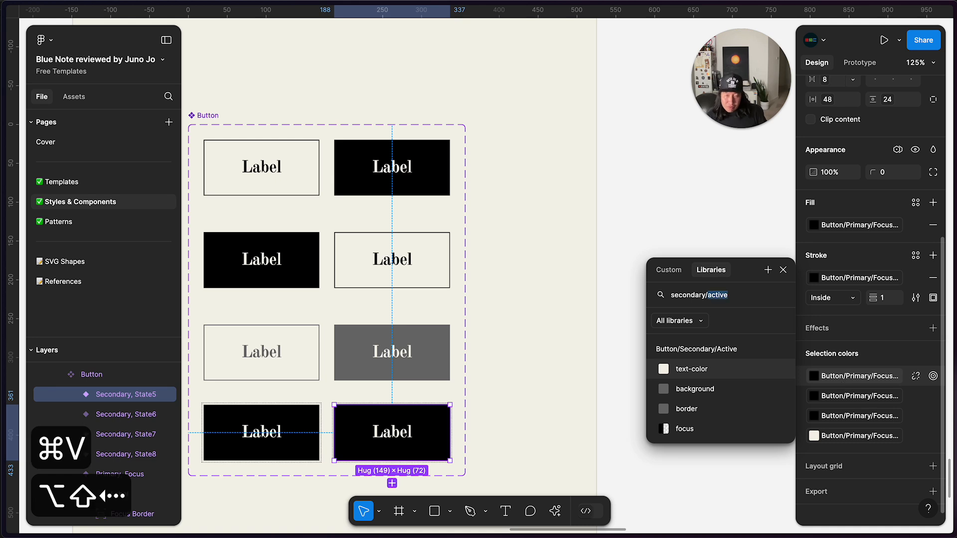
type("focus")
key("super+a")
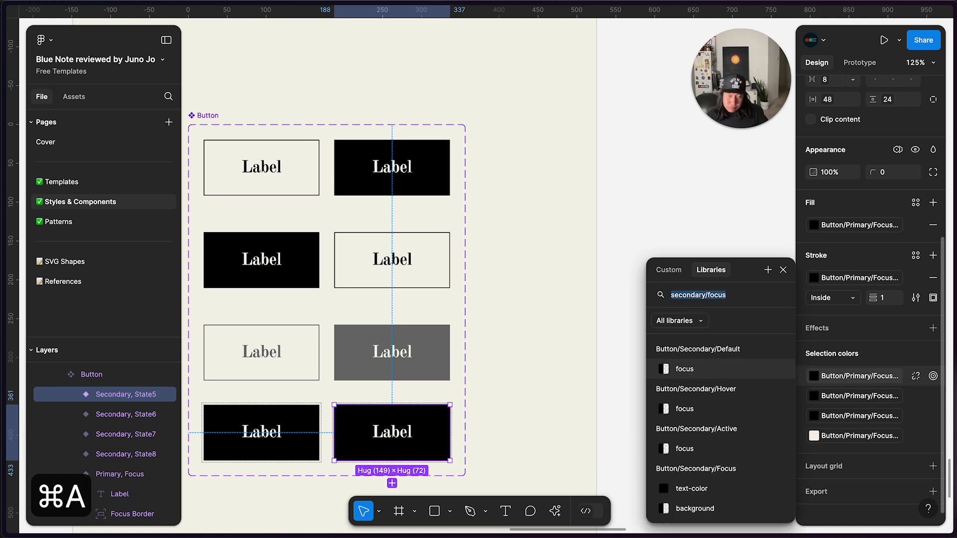
key("super+c")
key("super+v")
left_click(782, 207)
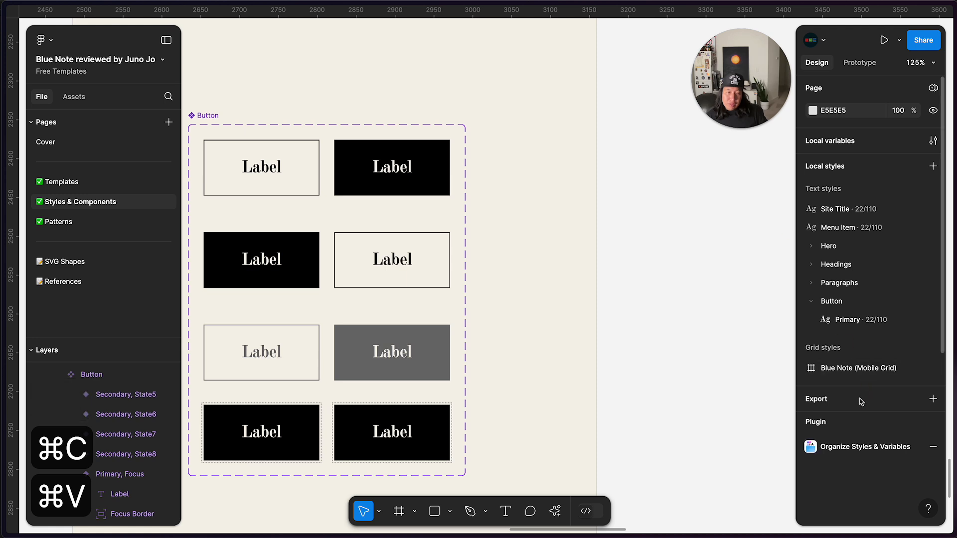
Bind the fourth Secondary variant's first selection colour to the Button/Secondary/Focus focus variable, using the search term secondary/focus
left_click(410, 423)
scroll(848, 482, "down", 5)
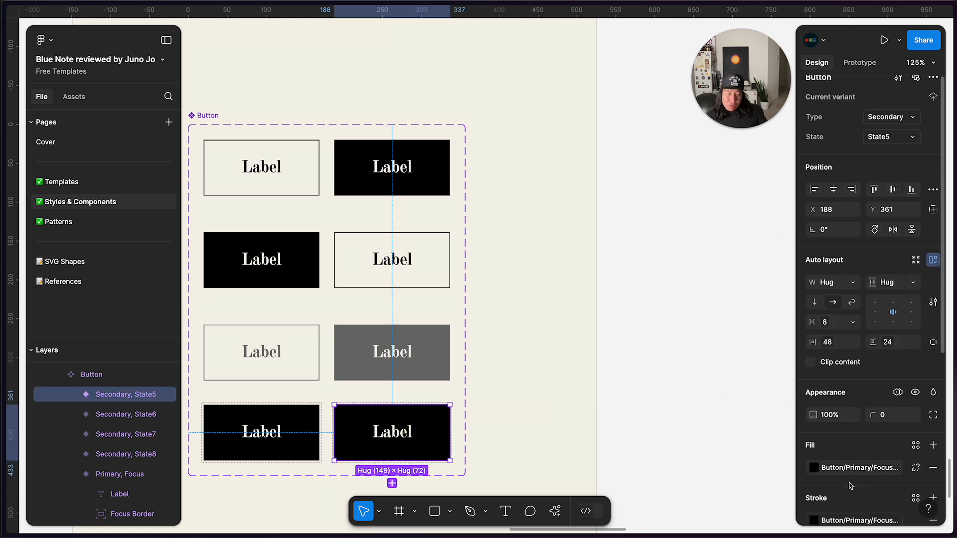
left_click(855, 402)
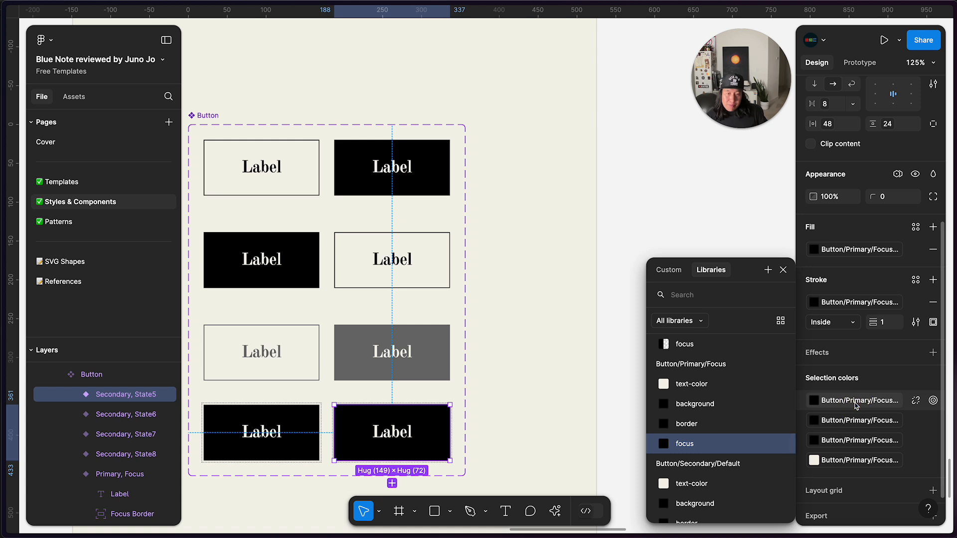
key("super+v")
scroll(722, 470, "down", 2)
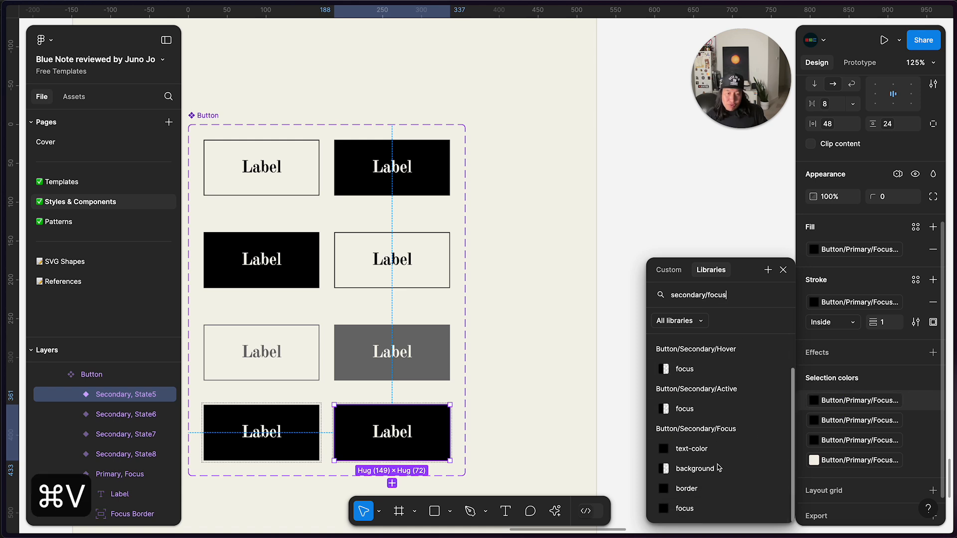
left_click(703, 514)
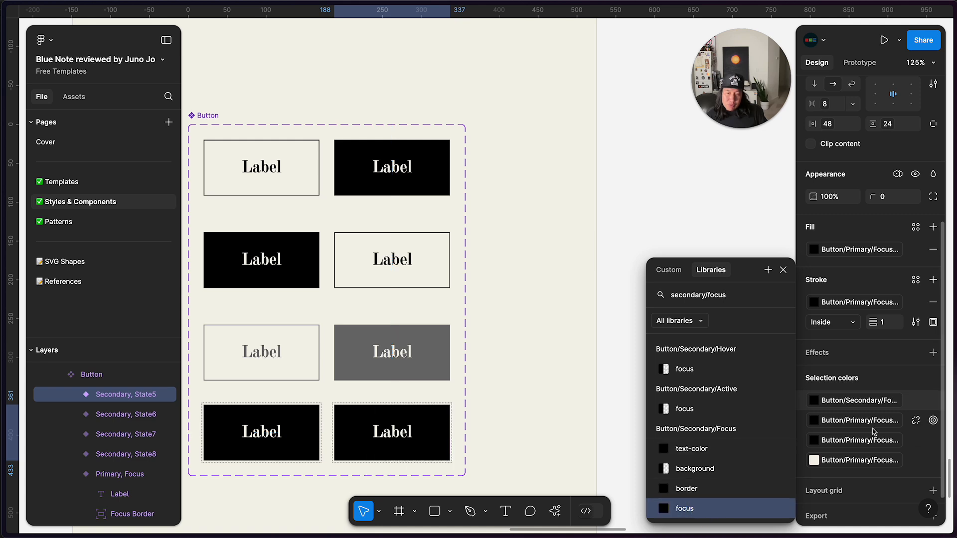
Bind the fourth Secondary variant's stroke colour to the Button/Secondary/Focus border variable
left_click(857, 424)
key("super+v")
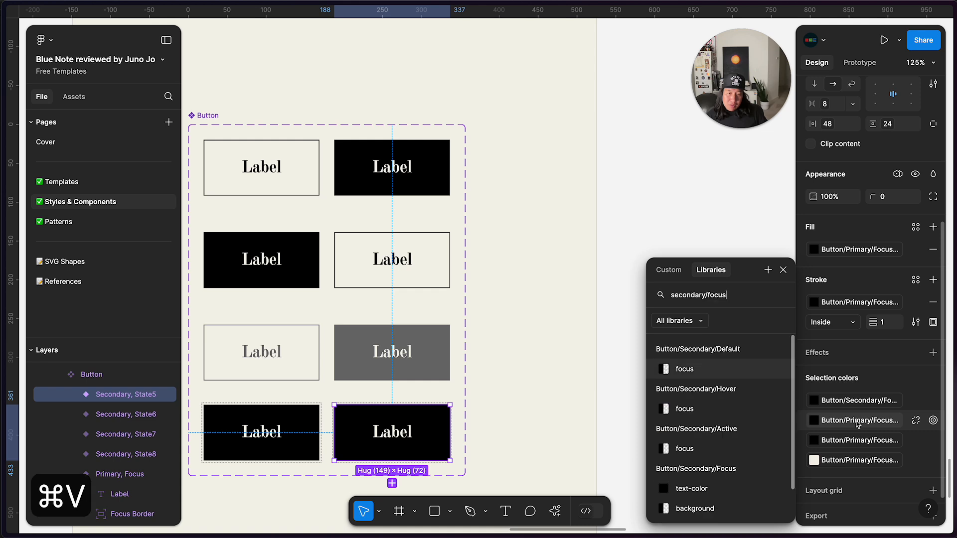
scroll(732, 439, "down", 2)
left_click(692, 488)
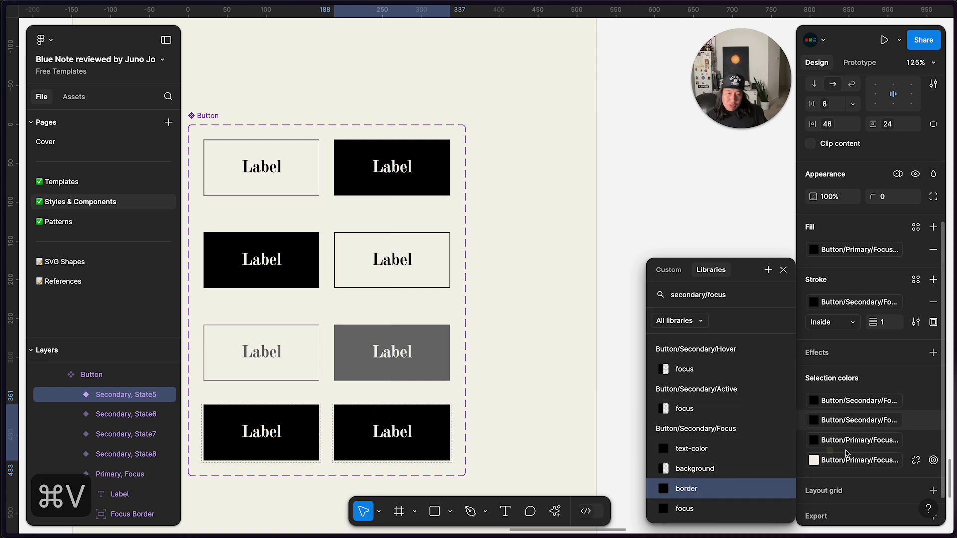
Bind the fourth Secondary variant's fill to the Button/Secondary/Focus background variable
left_click(858, 441)
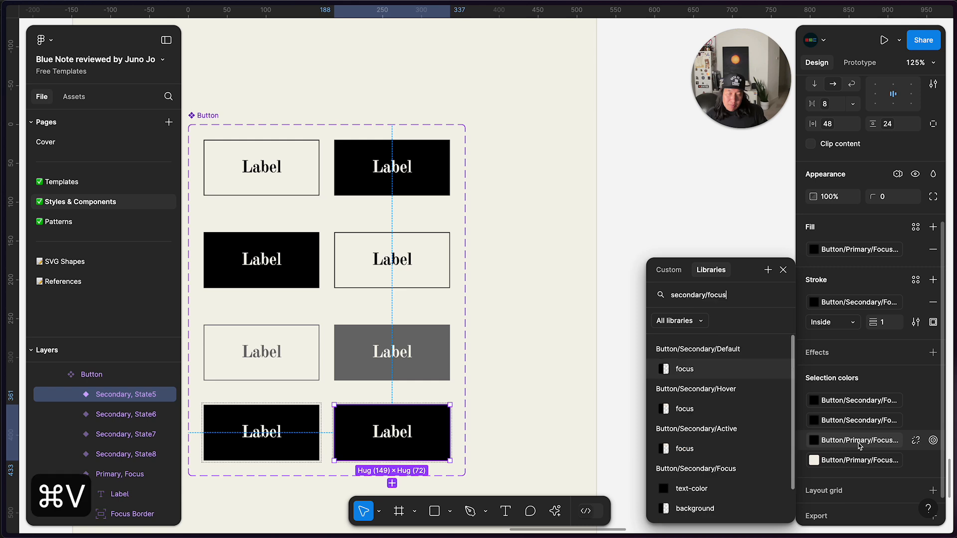
scroll(698, 484, "down", 2)
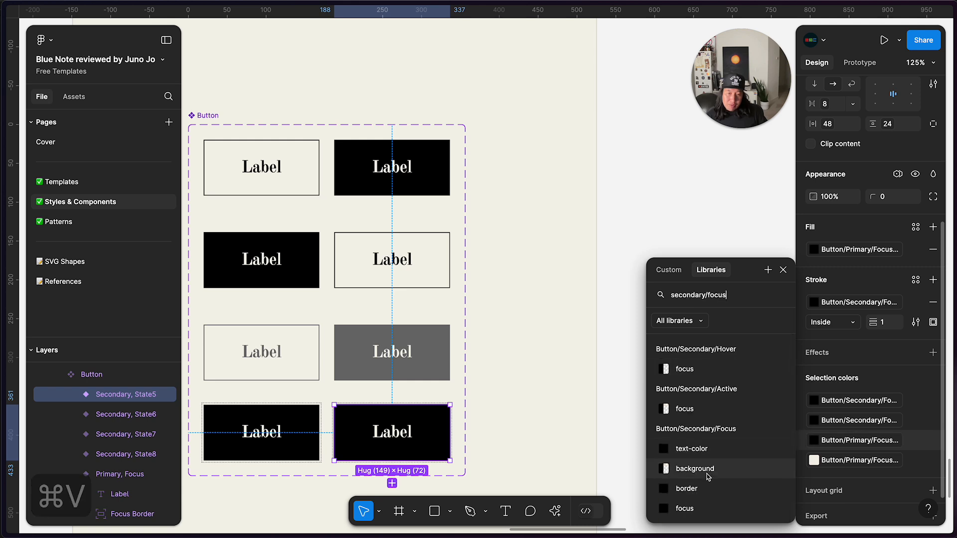
left_click(707, 474)
Bind the fourth Secondary variant's label colour to the Button/Secondary/Focus text-color variable and deselect the variant
left_click(851, 461)
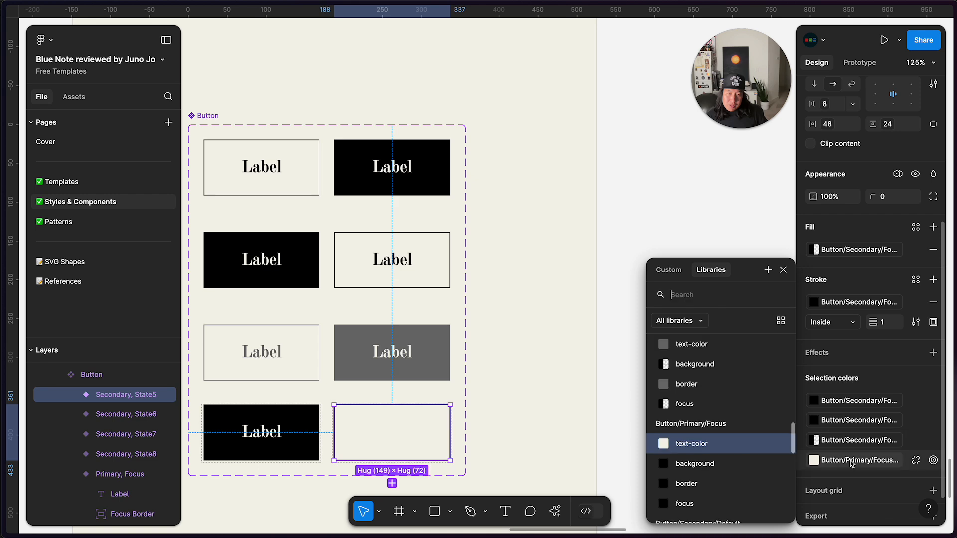
key("super+v")
scroll(698, 448, "down", 2)
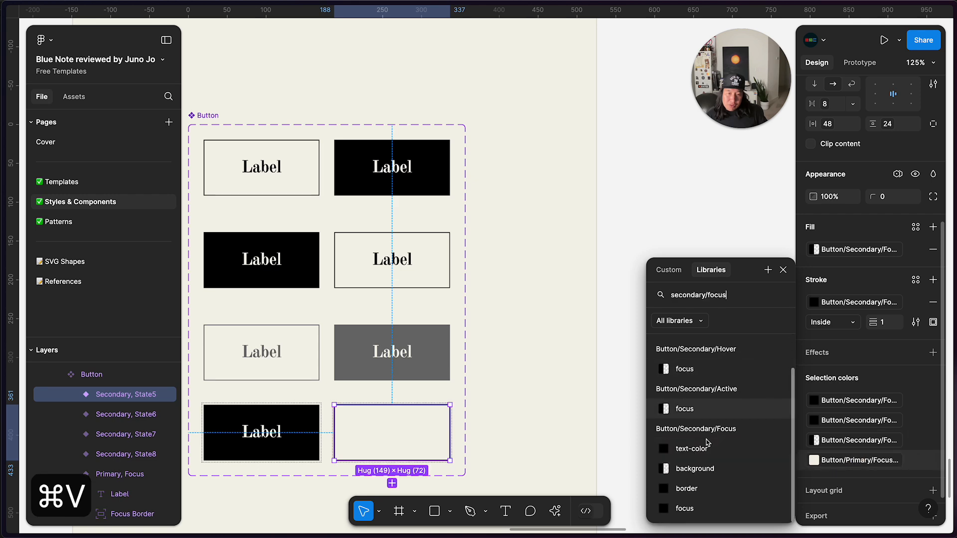
left_click(700, 449)
left_click(577, 427)
Examine the Light and Dark preview frames beside the Button component set
scroll(578, 429, "down", 6)
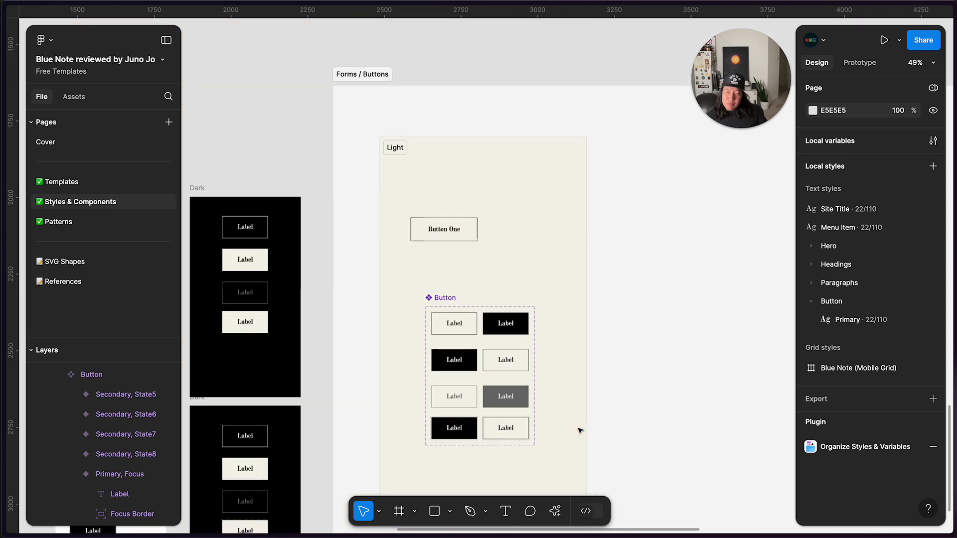
scroll(580, 430, "right", 10)
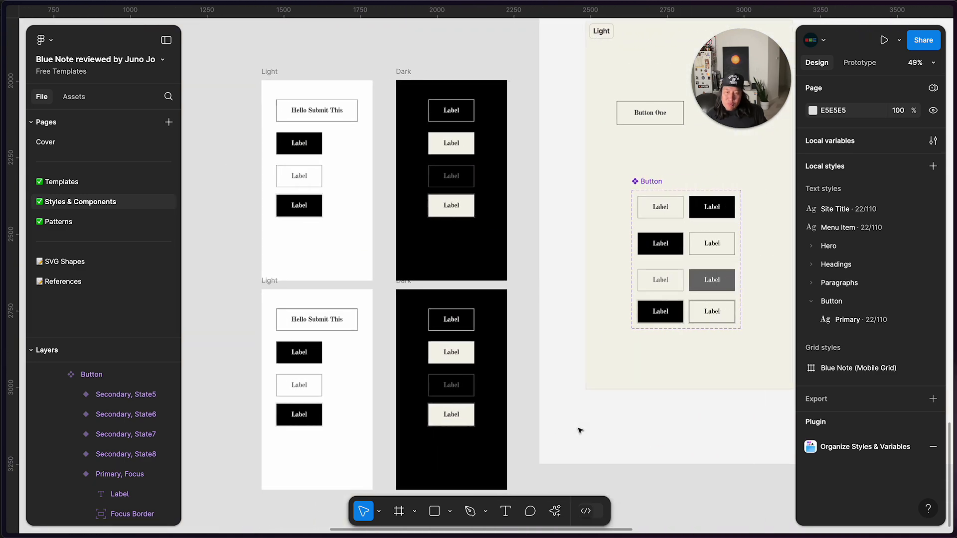
scroll(580, 430, "up", 4)
scroll(579, 431, "left", 2)
scroll(579, 431, "down", 5)
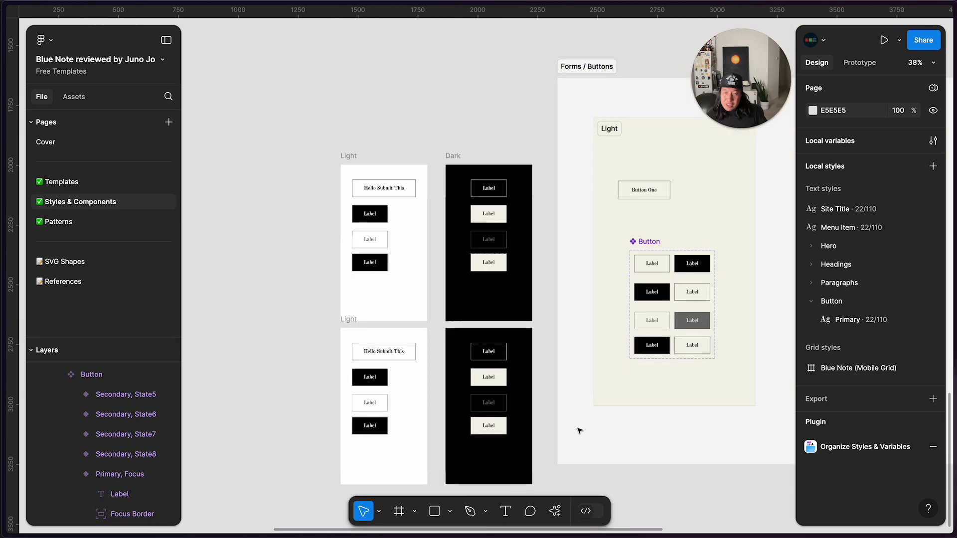
scroll(579, 431, "left", 10)
scroll(580, 430, "left", 2)
scroll(580, 430, "up", 5)
scroll(579, 430, "right", 4)
scroll(580, 430, "down", 3)
scroll(579, 431, "left", 2)
scroll(579, 431, "up", 2)
scroll(579, 431, "right", 10)
scroll(576, 429, "down", 3)
scroll(450, 364, "up", 3)
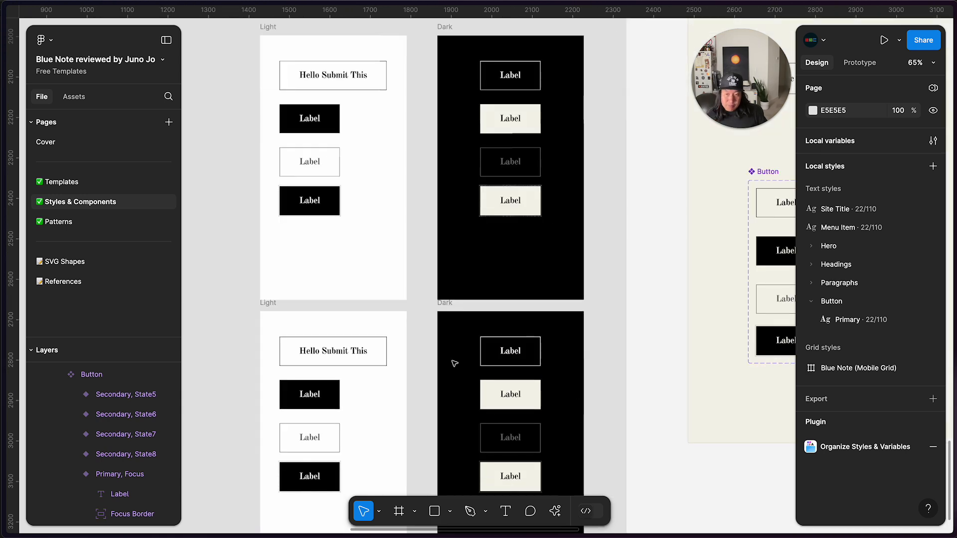
Set the Type of all four button instances in the lower Light frame to Secondary
scroll(420, 368, "down", 2)
scroll(420, 369, "down", 1)
left_click(418, 290)
left_click_drag(262, 446, 421, 281)
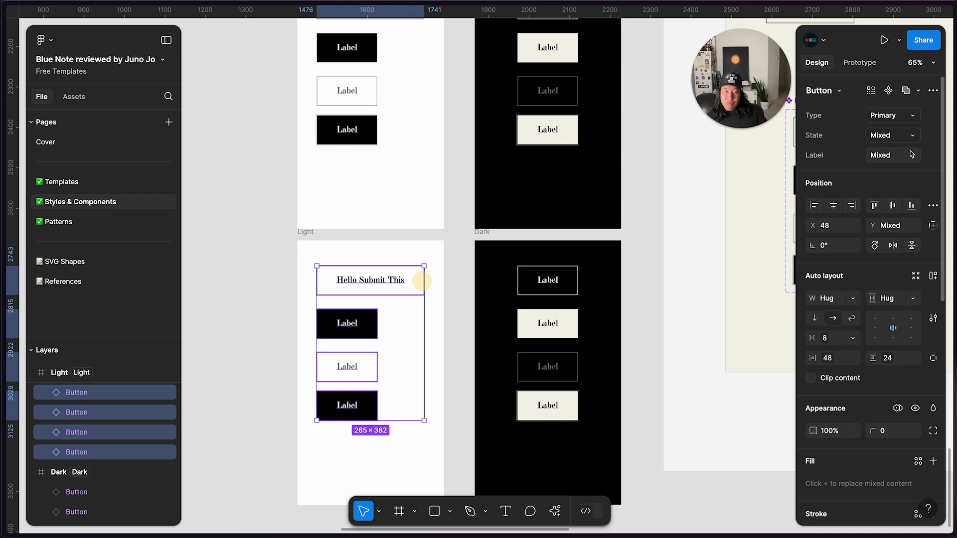
left_click(903, 120)
left_click(871, 130)
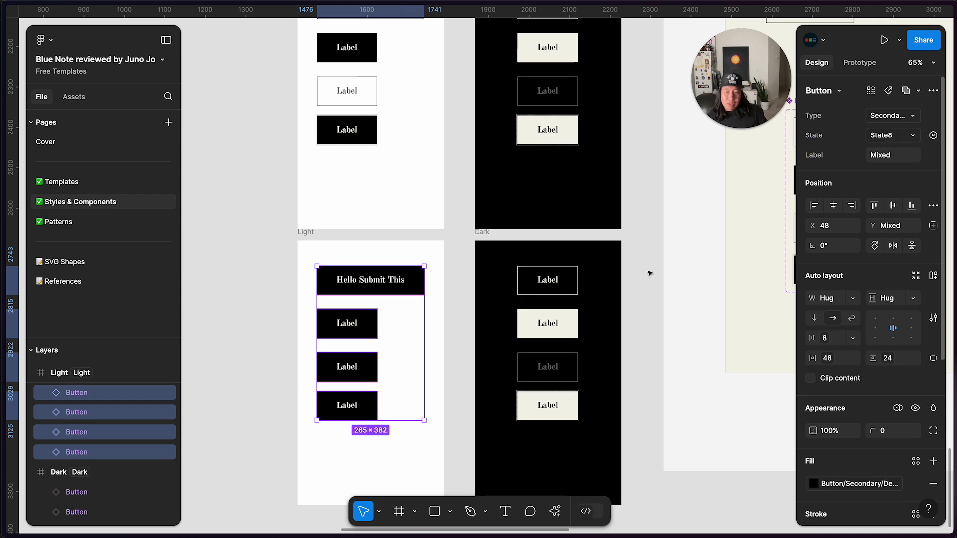
Set the Type of all four button instances in the lower Dark frame to Secondary
left_click(641, 285)
left_click_drag(644, 267, 483, 443)
left_click(912, 118)
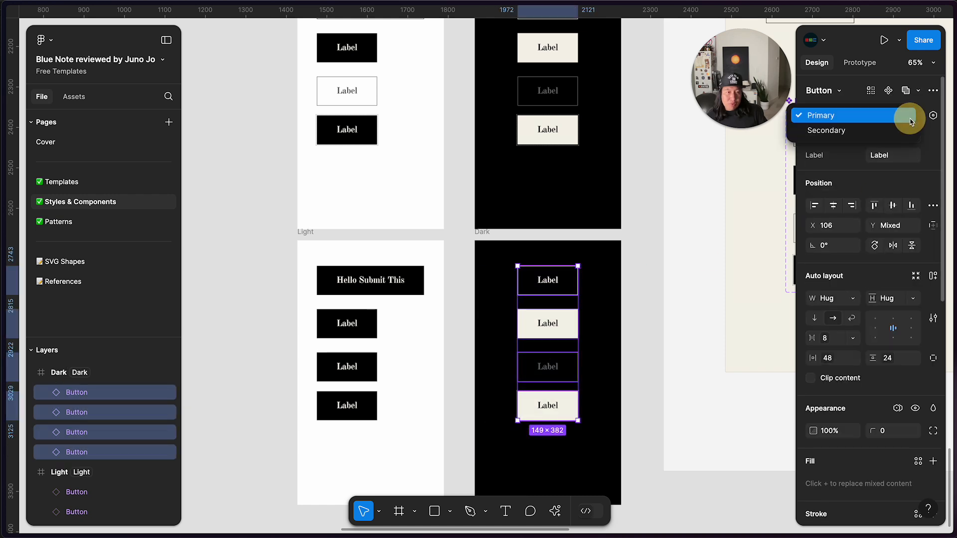
left_click(879, 128)
left_click(645, 303)
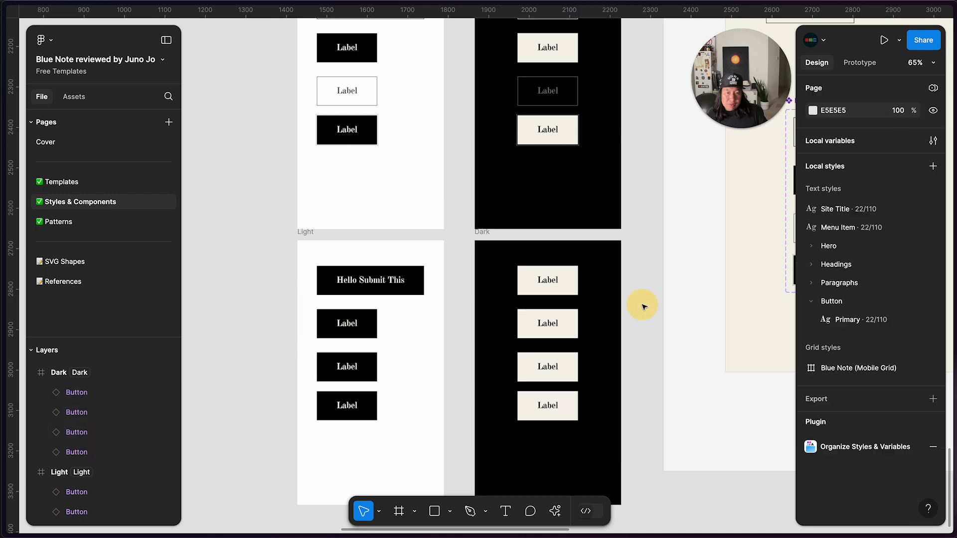
Check the list of values defined for the Button component set's State property
scroll(651, 269, "right", 5)
scroll(651, 269, "up", 2)
left_click(621, 169)
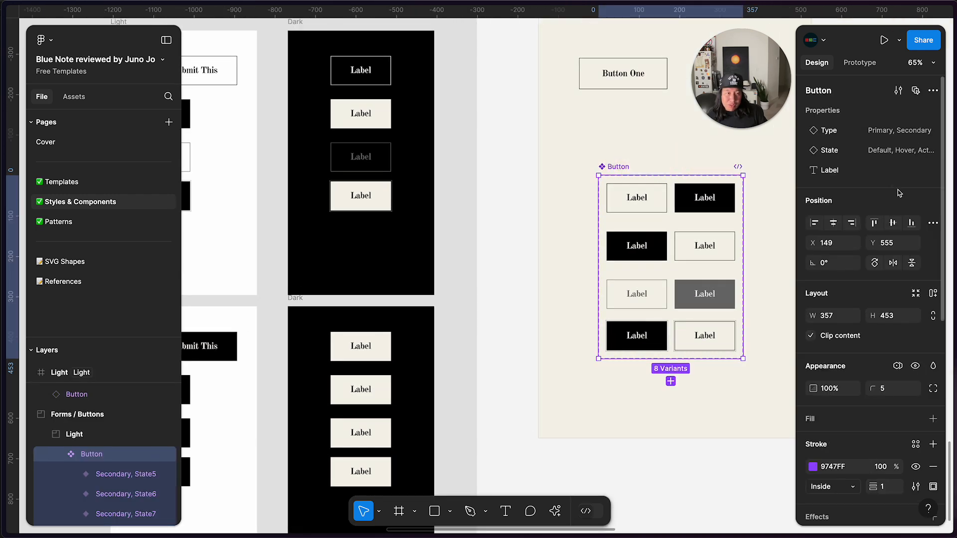
left_click(917, 151)
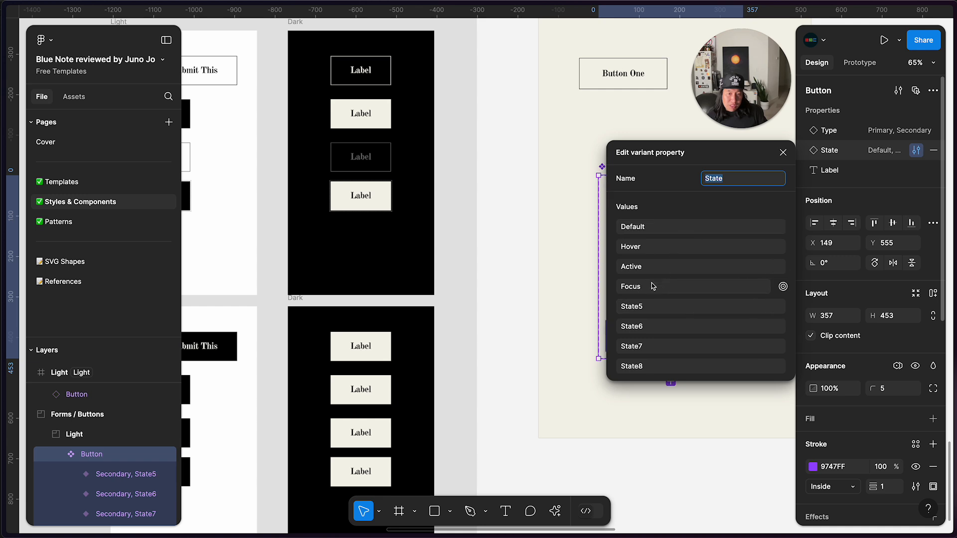
left_click(530, 333)
Set the State of the first Secondary variant in the Button component set to Default
scroll(538, 321, "up", 3)
scroll(539, 321, "right", 3)
scroll(558, 310, "up", 2)
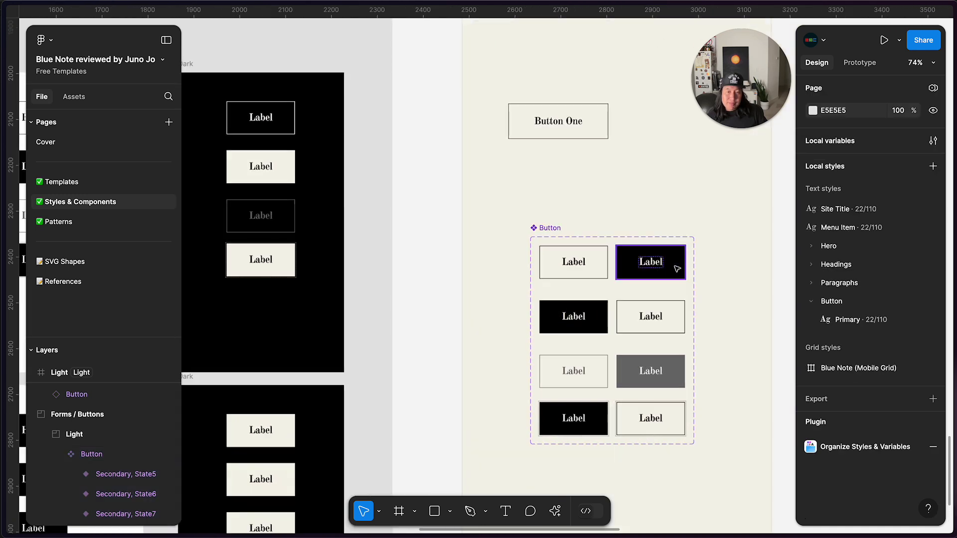
left_click(655, 271)
left_click(602, 261)
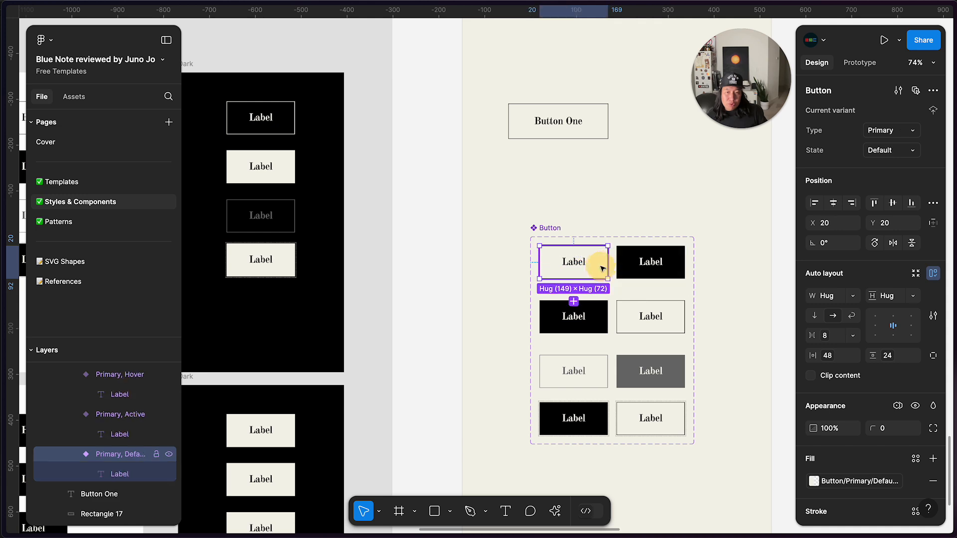
left_click(642, 251)
left_click(915, 150)
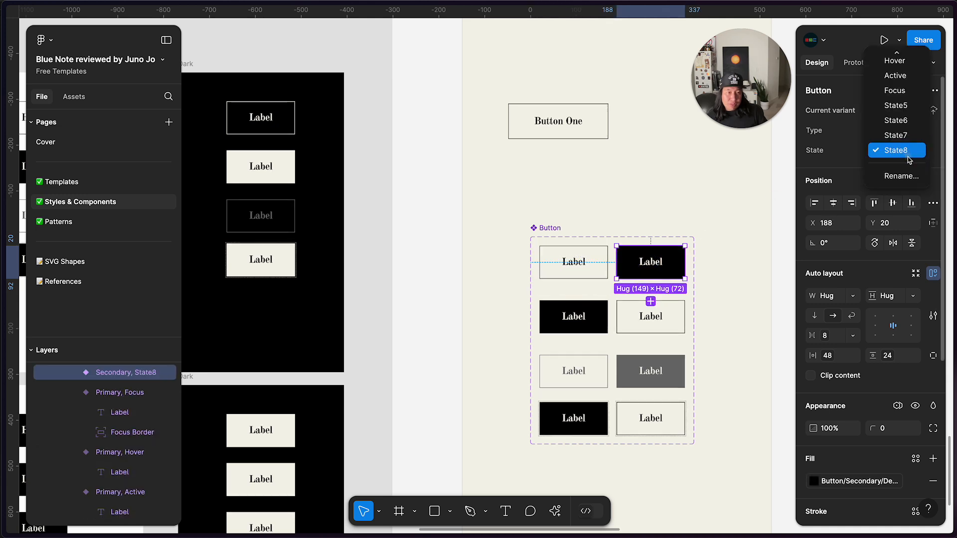
left_click(897, 59)
Set the State of the second Secondary variant to Hover, keeping its Type as Secondary
left_click(641, 313)
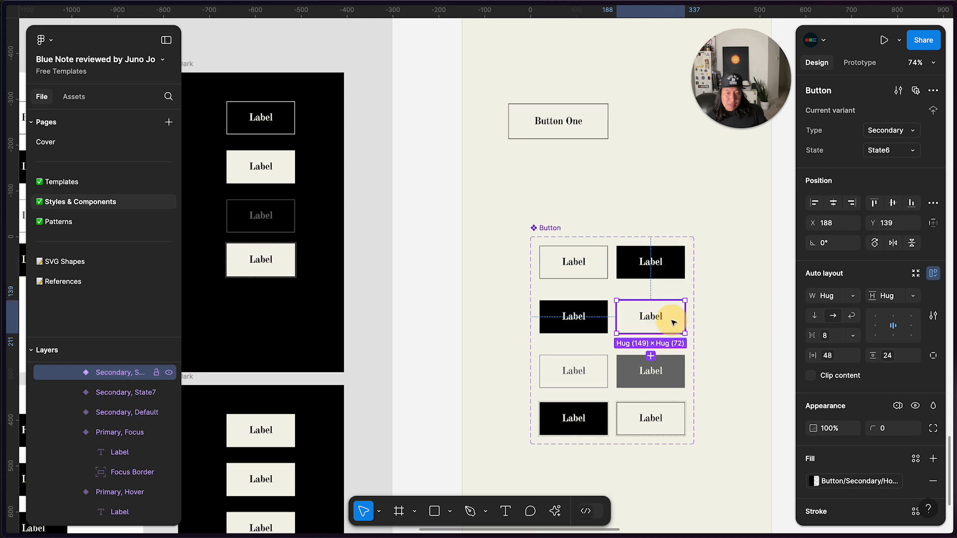
left_click(912, 132)
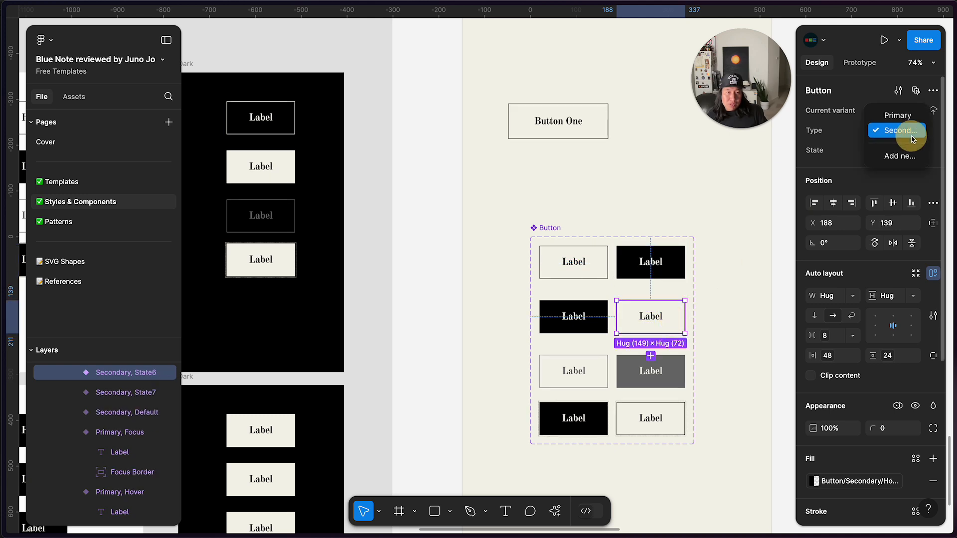
left_click(912, 135)
left_click(911, 152)
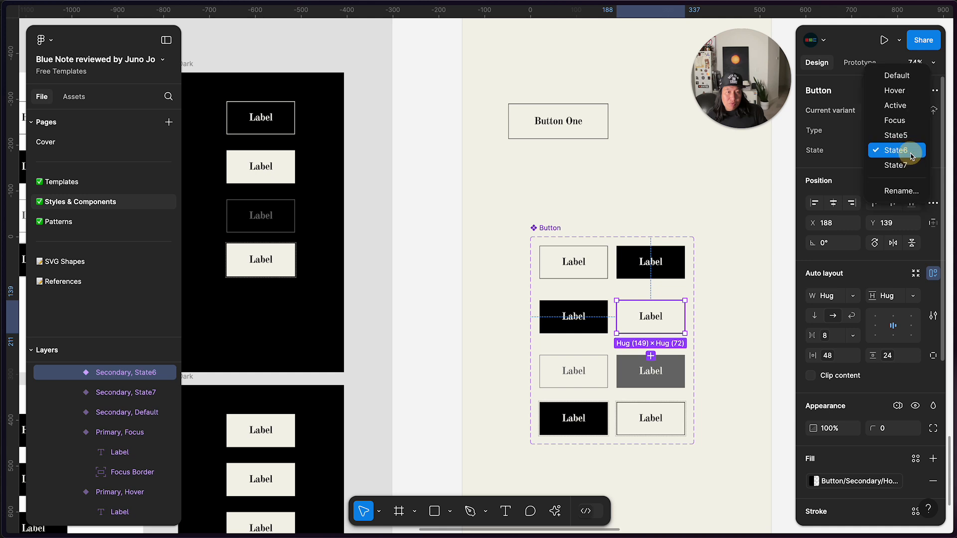
left_click(892, 90)
Set the State of the third Secondary variant to Active
left_click(679, 366)
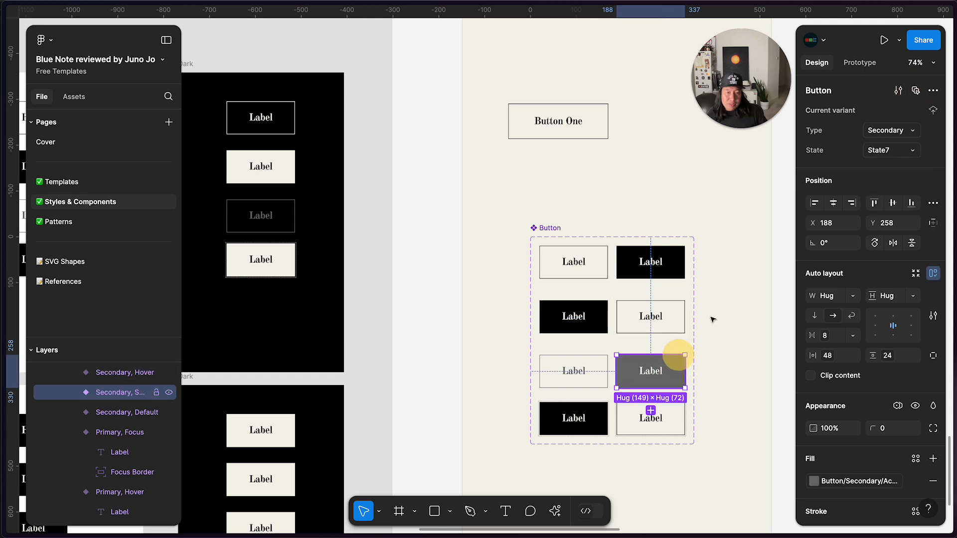
left_click(916, 151)
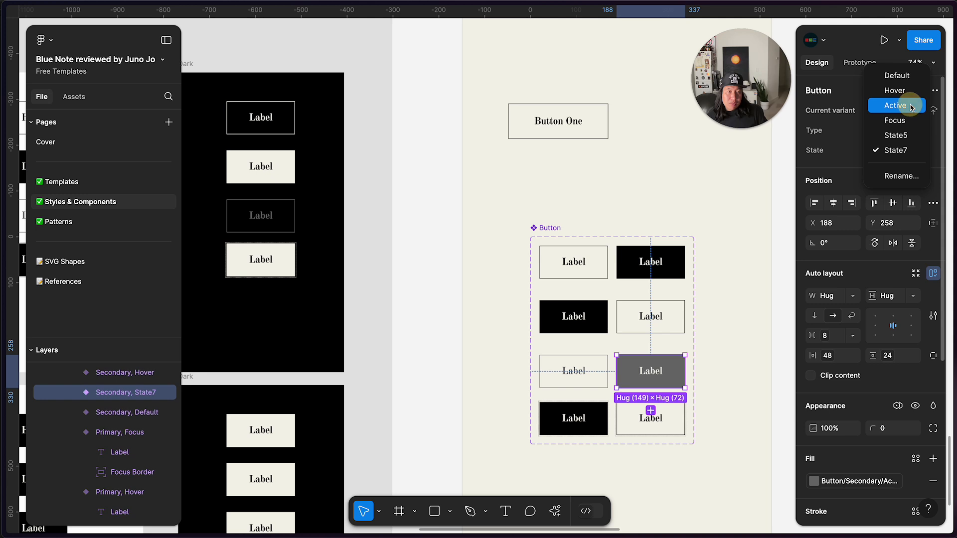
left_click(892, 105)
Set the State of the fourth Secondary variant in the Button component set to Focus
left_click(676, 415)
left_click(916, 152)
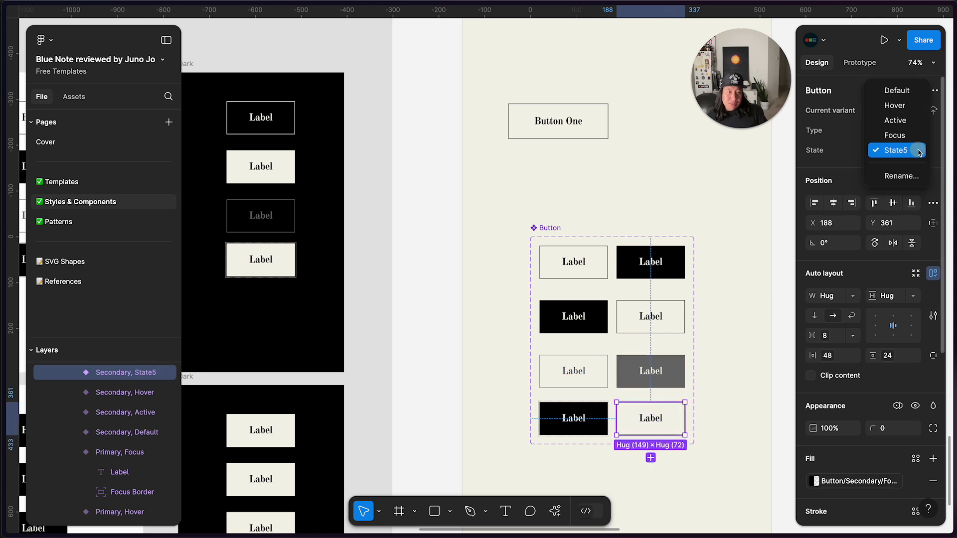
left_click(897, 135)
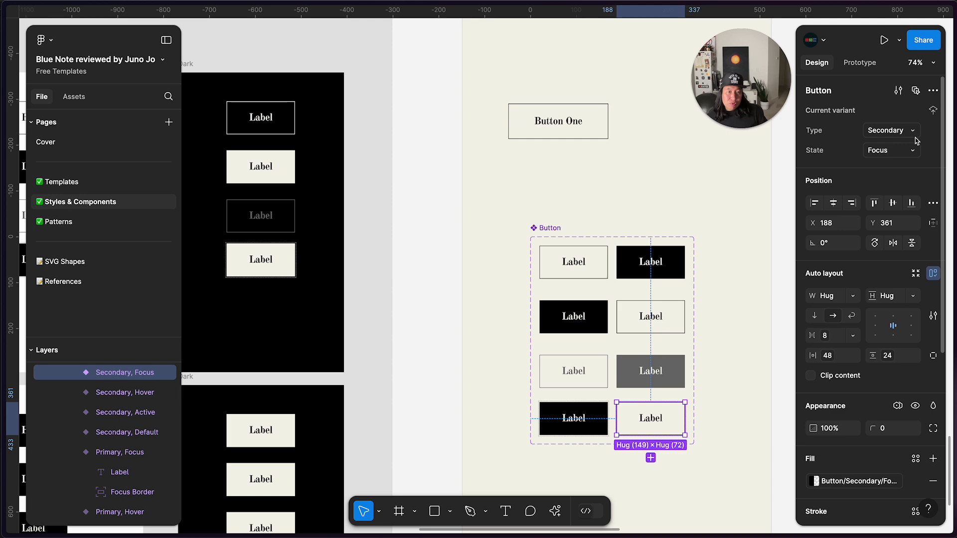
left_click(716, 438)
Delete the lower pair of Light and Dark preview frames
scroll(716, 439, "down", 2)
scroll(716, 438, "left", 2)
scroll(716, 439, "down", 5)
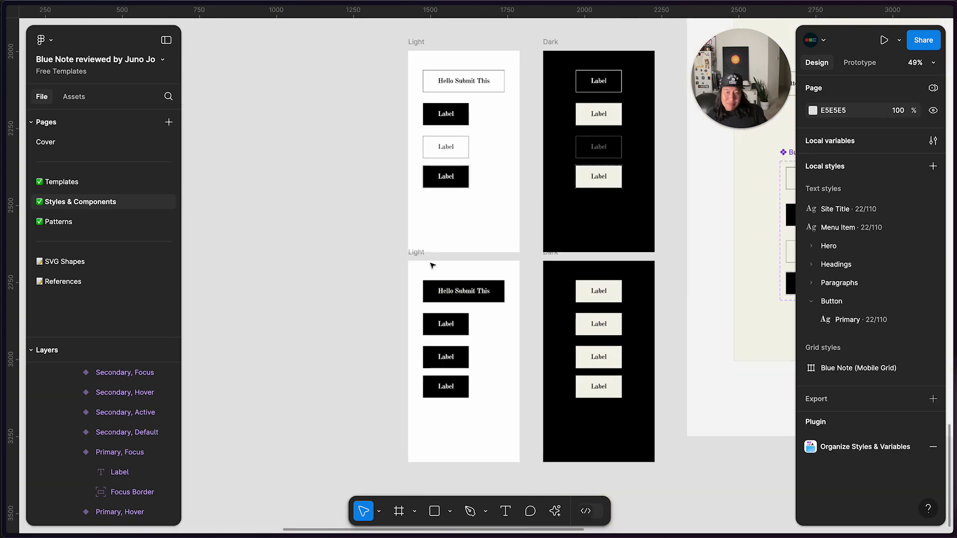
left_click(435, 326)
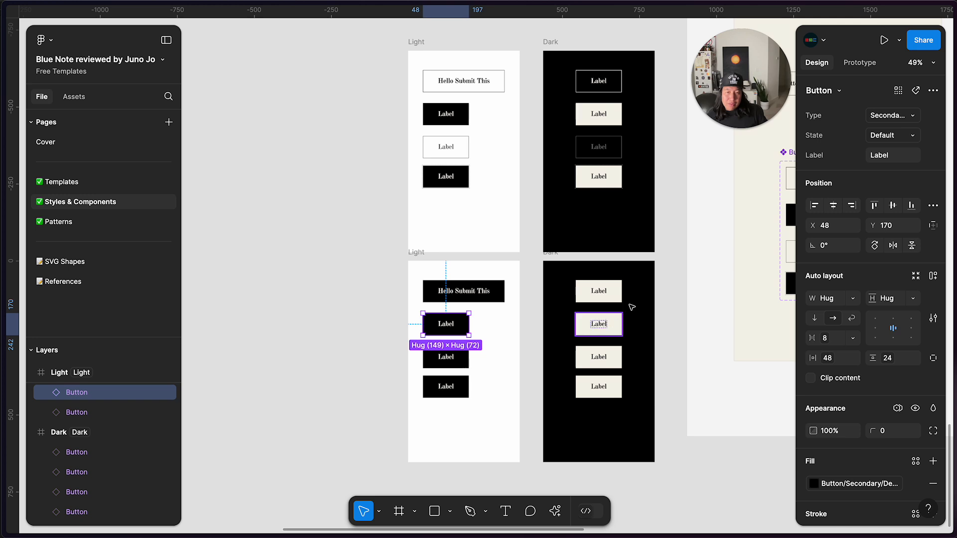
left_click(418, 254)
left_click(551, 255, "shift")
key("Delete")
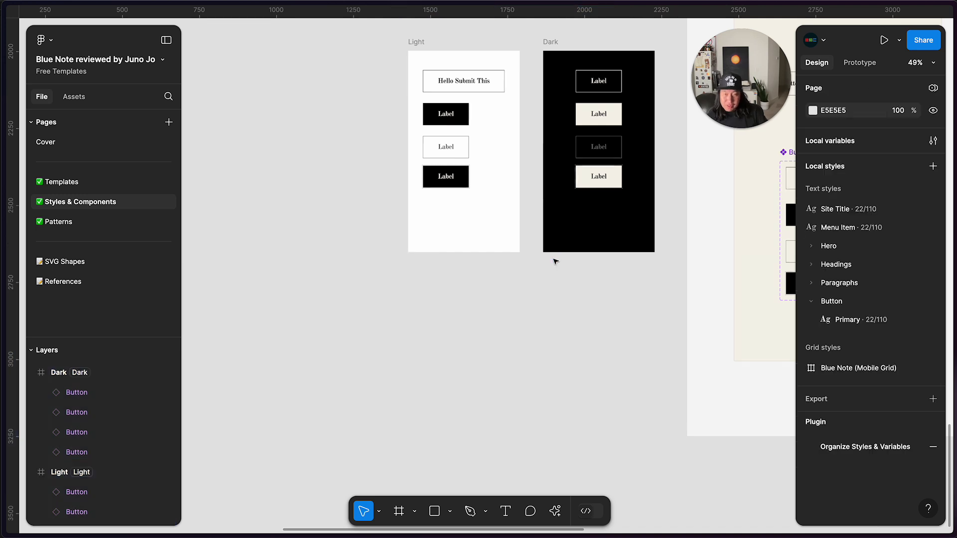
Duplicate the remaining Light and Dark preview frames directly below the originals
left_click_drag(377, 30, 666, 273)
left_click_drag(619, 220, 616, 431)
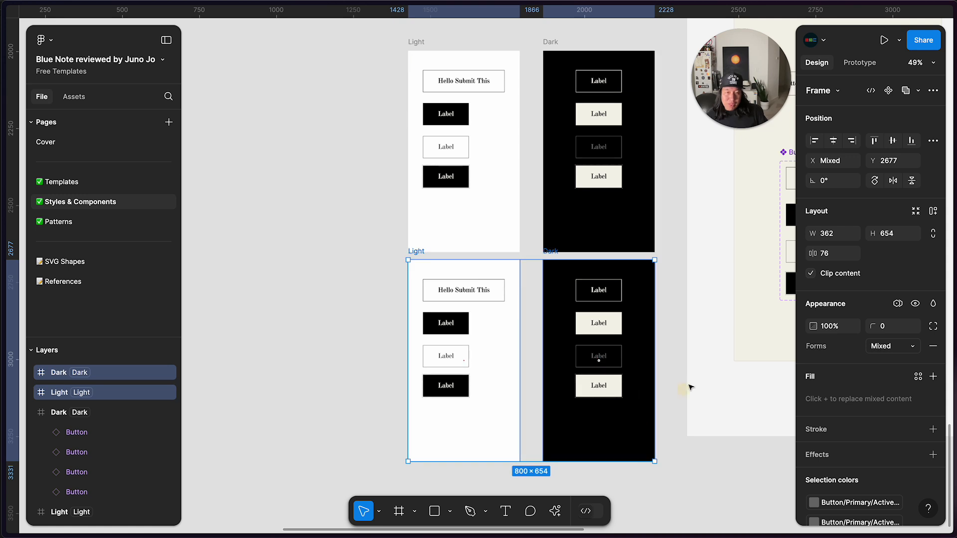
left_click(565, 324)
left_click(491, 297)
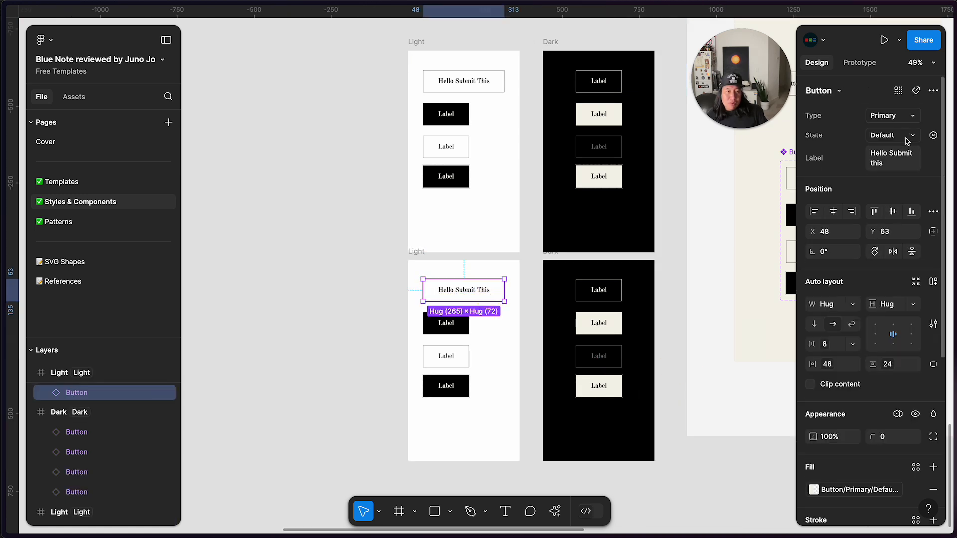
Set the Type of all eight button instances in the lower Light and Dark frames to Secondary
left_click_drag(369, 289, 620, 418)
left_click(910, 118)
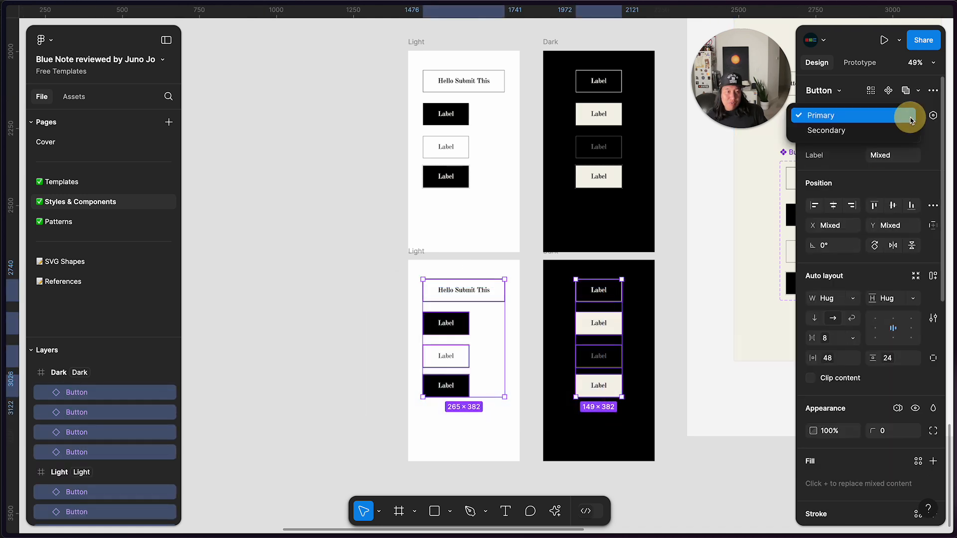
left_click(842, 130)
left_click(656, 378)
Compare the Primary and Secondary buttons in the light and dark previews with the Button component set
scroll(656, 381, "up", 1)
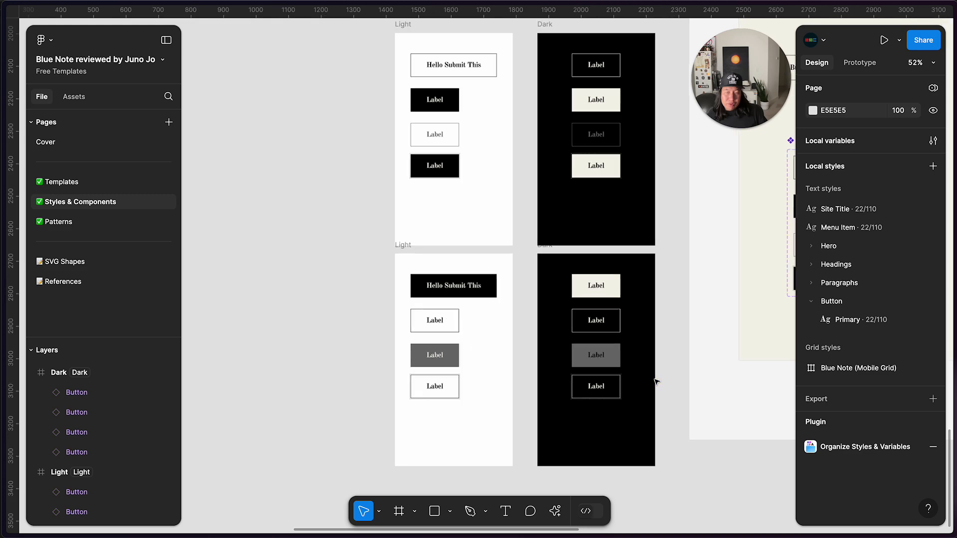
scroll(656, 382, "up", 6)
scroll(656, 382, "down", 4)
scroll(656, 382, "up", 5)
scroll(656, 382, "down", 2)
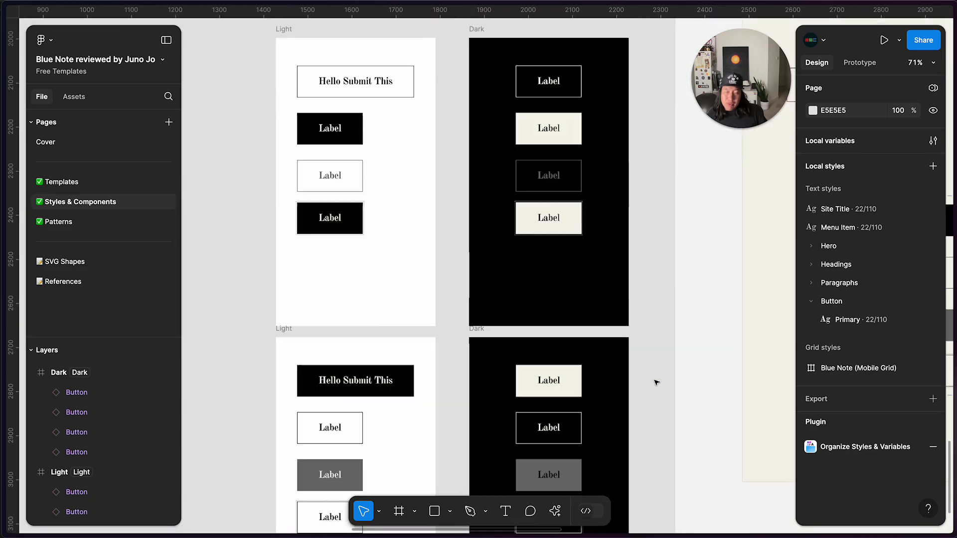
scroll(656, 383, "right", 10)
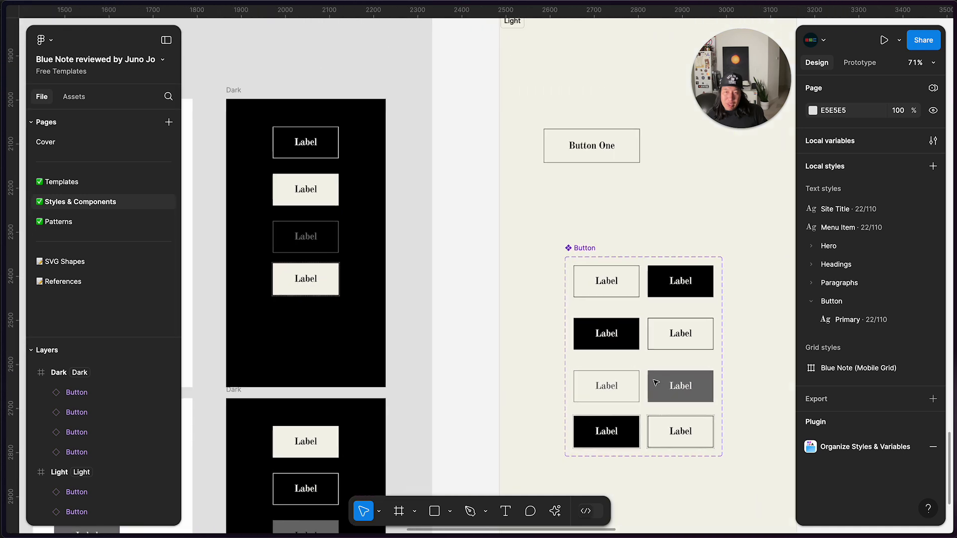
scroll(655, 383, "down", 3)
scroll(506, 317, "down", 3)
scroll(506, 317, "left", 5)
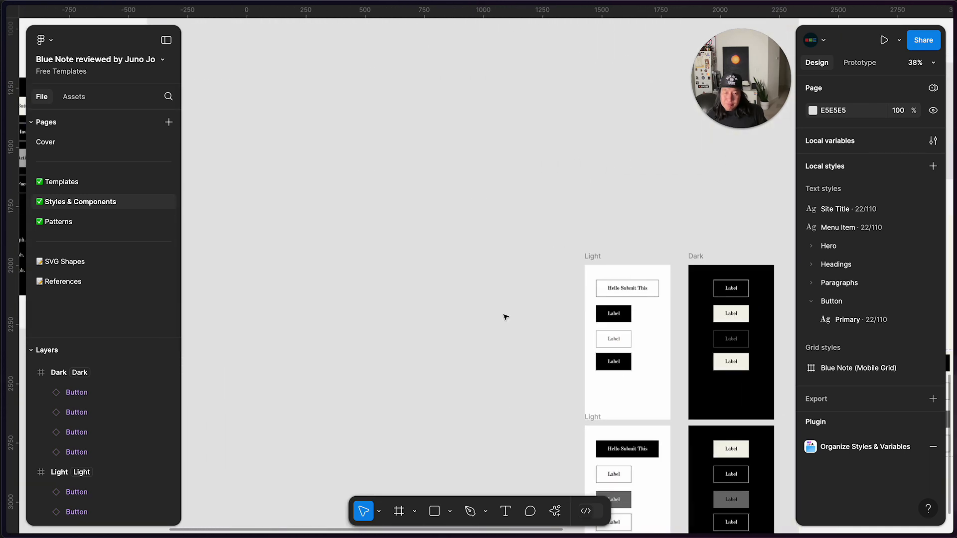
Move the Button component set out of the Light section and place that section beside it at about X 669, Y 183 in Forms / Buttons
scroll(505, 317, "right", 8)
left_click(425, 301)
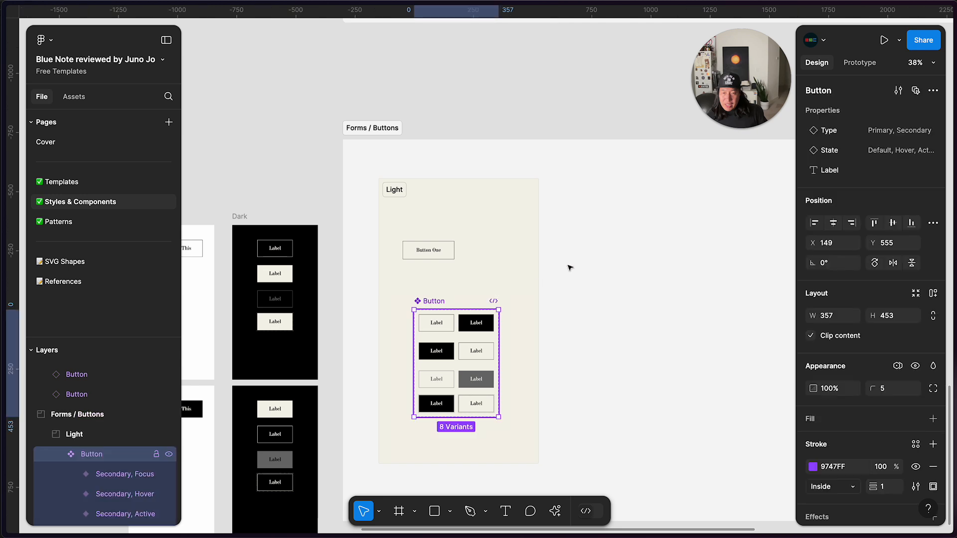
left_click_drag(424, 300, 573, 190)
left_click_drag(406, 190, 722, 229)
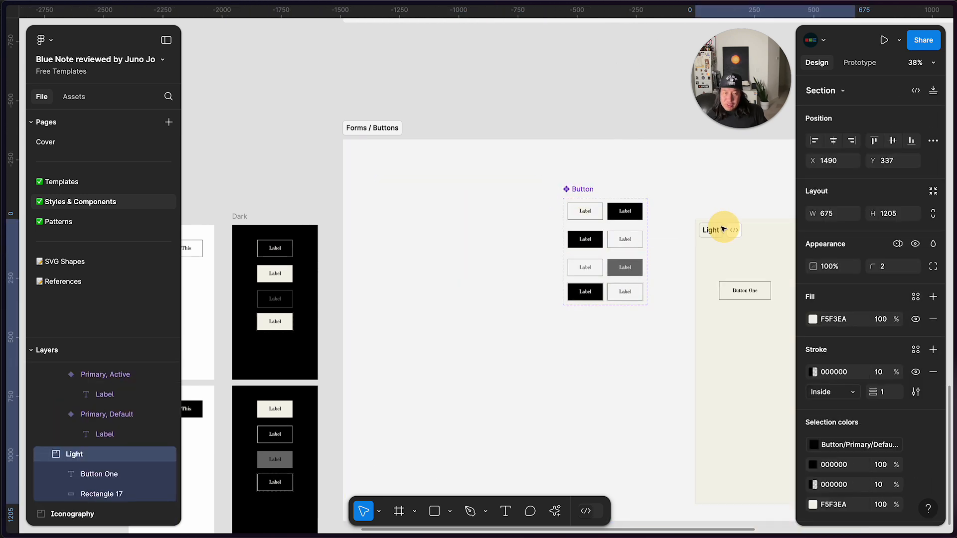
left_click_drag(581, 191, 391, 168)
left_click(570, 252)
left_click_drag(724, 256, 532, 220)
Delete the old Button One text and its rectangle from the Light section
left_click(563, 252)
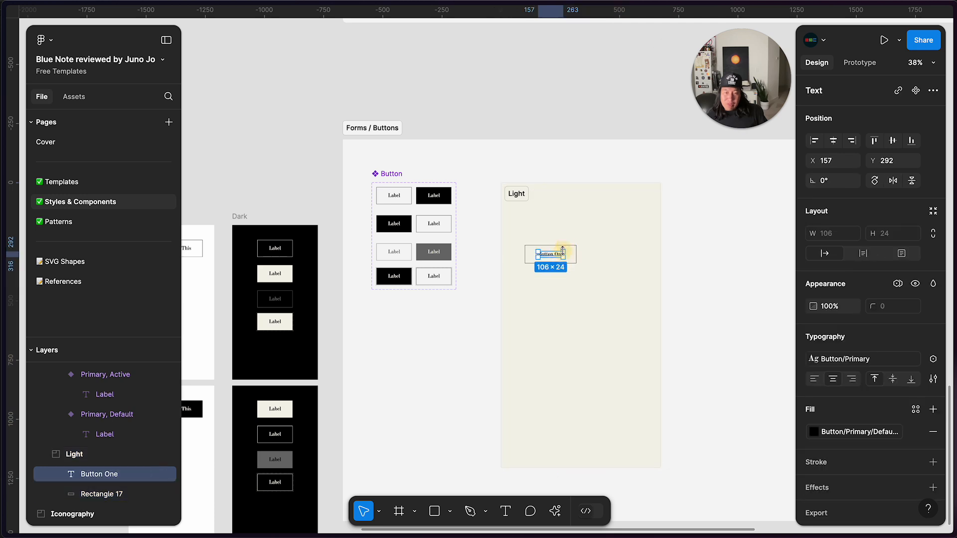
left_click_drag(688, 294, 516, 237)
key("Delete")
Duplicate the Light section beside the original and name the copy Dark
left_click_drag(542, 201, 704, 208)
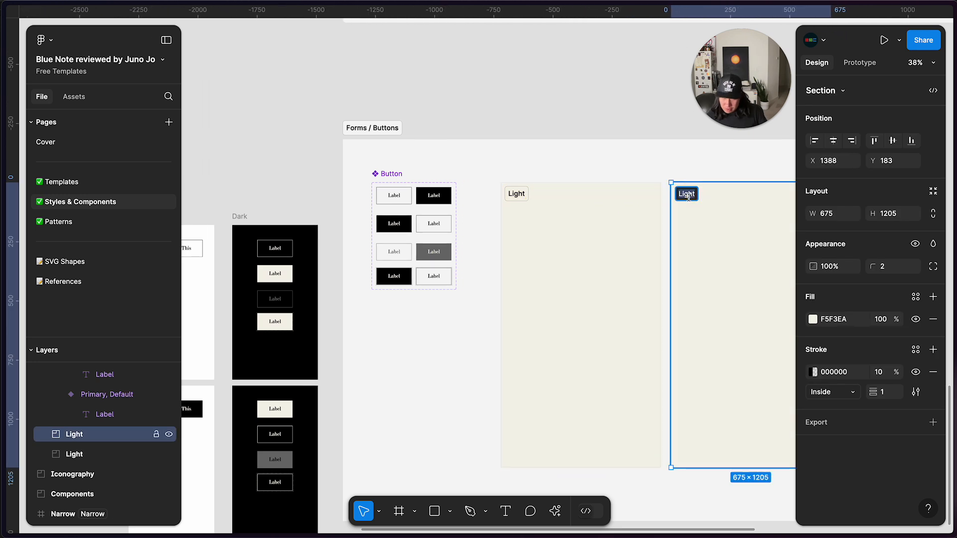
type("Dark")
scroll(604, 275, "down", 3)
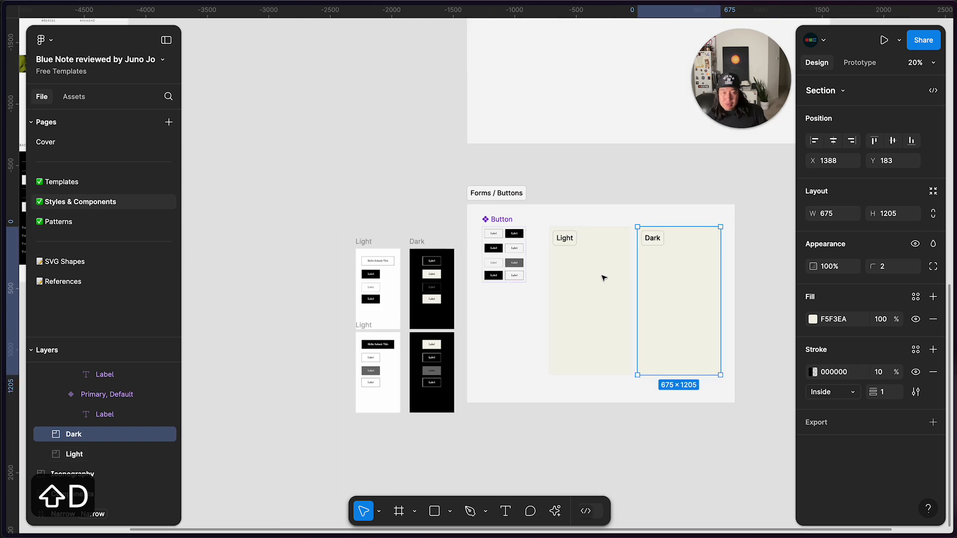
Change the Dark section's fill to black
left_click(737, 314)
scroll(738, 314, "down", 1)
scroll(727, 299, "down", 1)
left_click(693, 305)
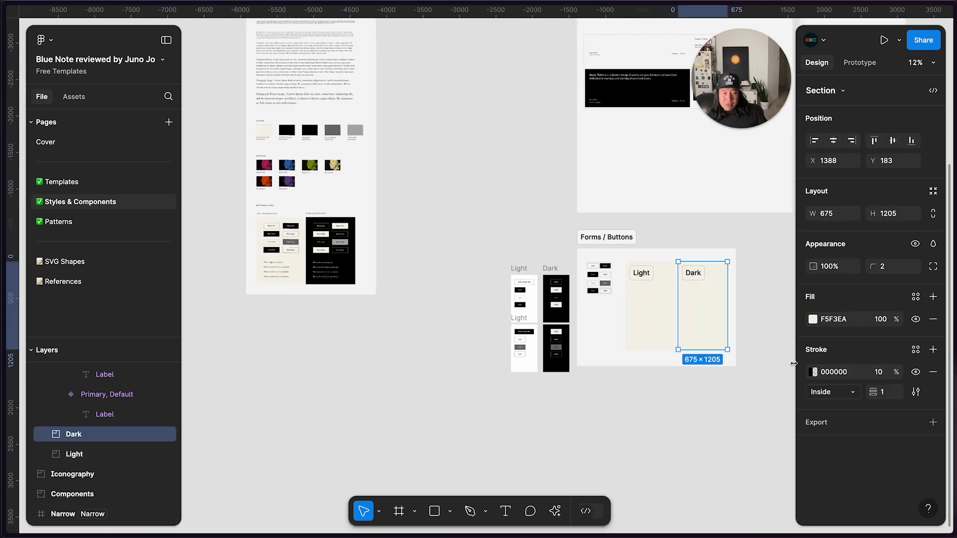
left_click(812, 321)
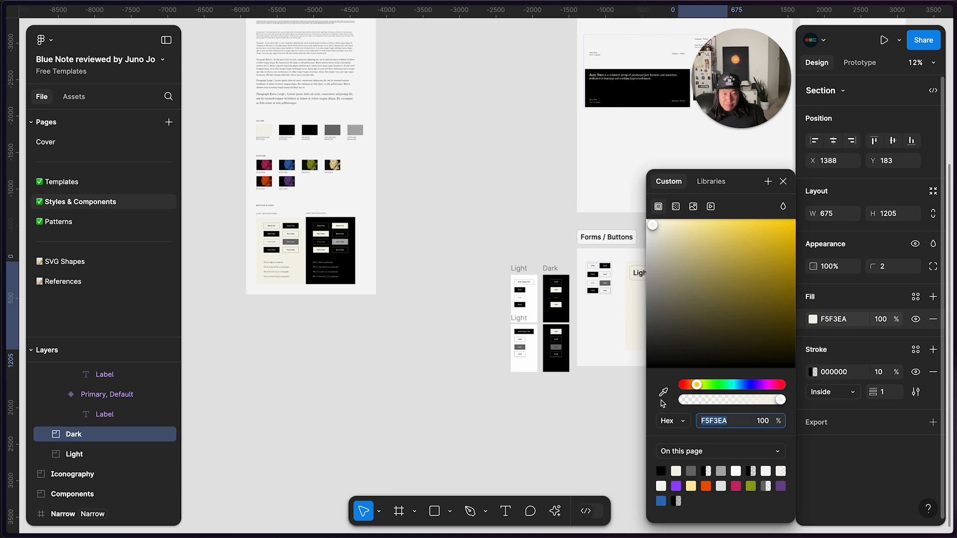
left_click(454, 383)
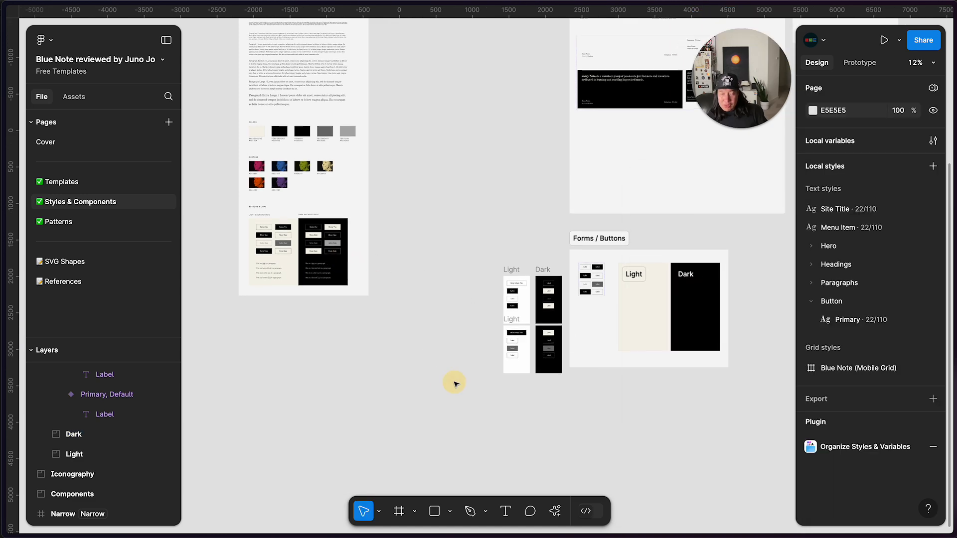
Place instances of the four Primary button variants in a column at X 48 in the Light section
scroll(468, 377, "up", 6)
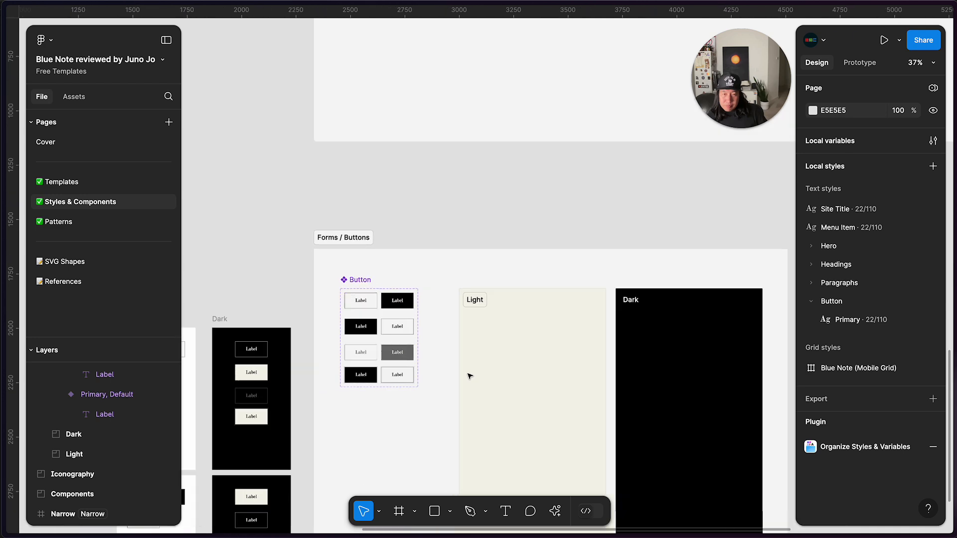
scroll(468, 376, "down", 2)
left_click(384, 277)
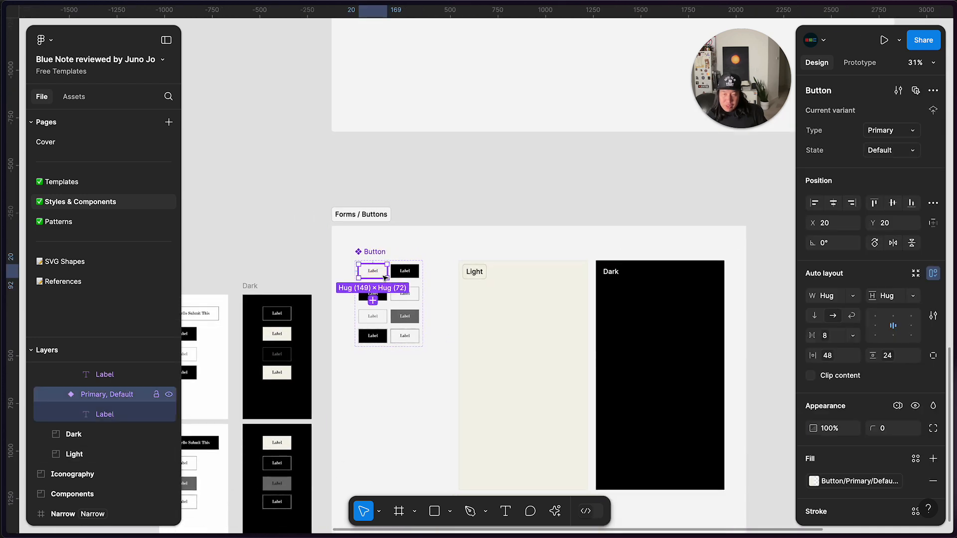
scroll(384, 276, "down", 2)
scroll(386, 274, "up", 3)
left_click(403, 218, "shift")
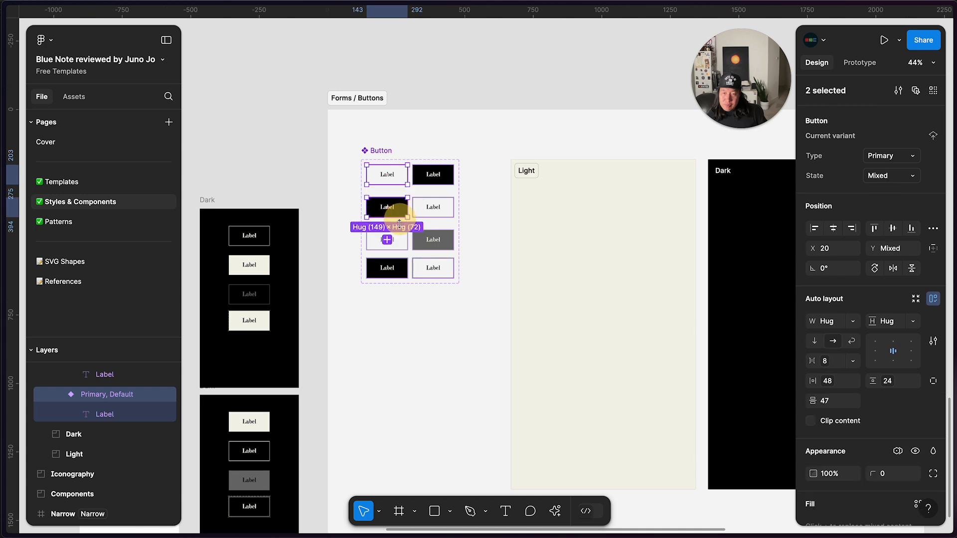
left_click(400, 247, "shift")
left_click(402, 271, "shift")
left_click_drag(394, 271, 597, 273)
left_click_drag(599, 216, 559, 243)
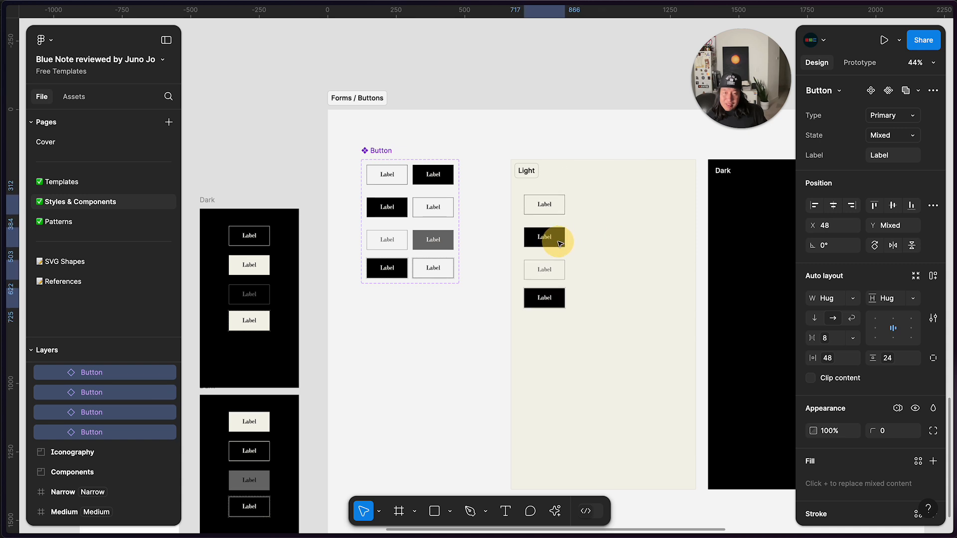
Place instances of the four Secondary button variants at X 263 in the Light section, aligned with the Primary column
left_click(449, 184)
left_click(446, 211, "shift")
left_click(449, 240, "shift")
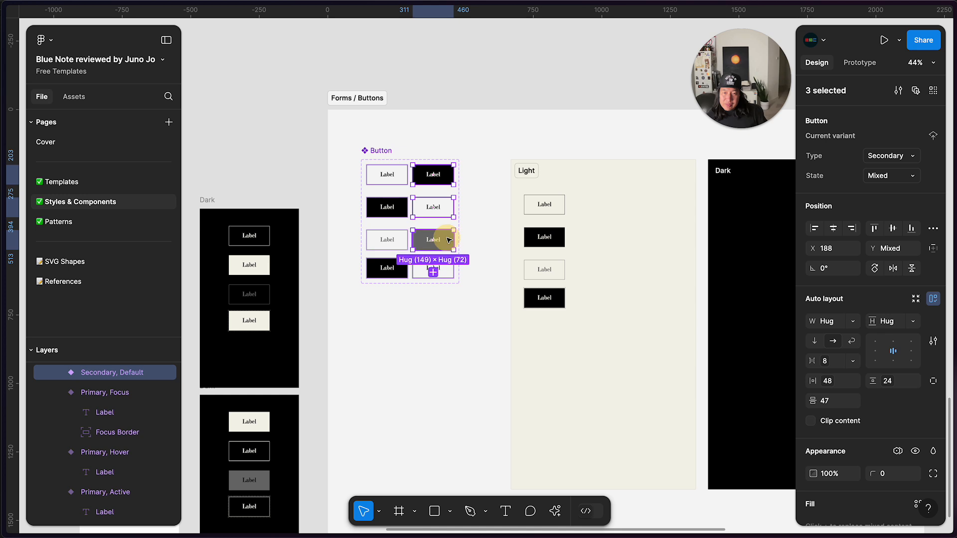
left_click(448, 265, "shift")
left_click_drag(450, 210, 615, 244)
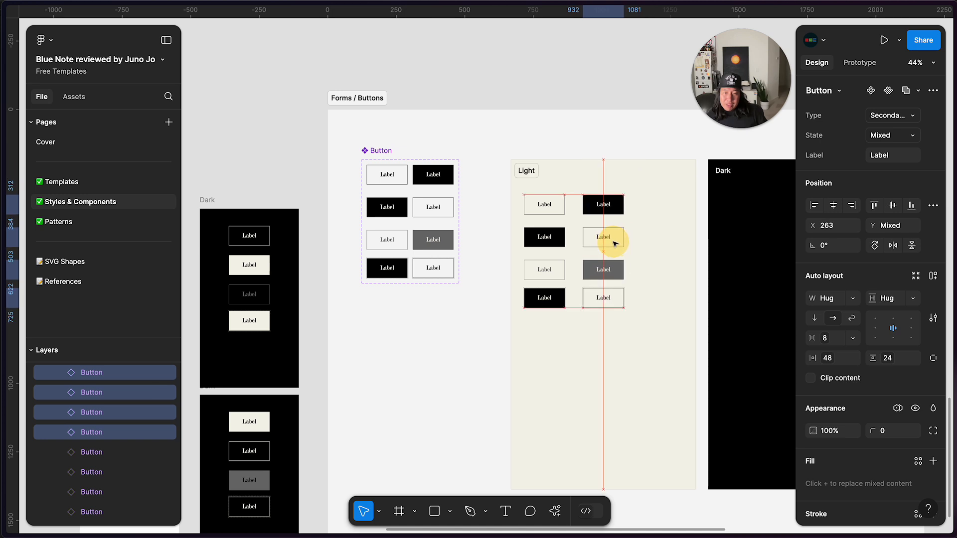
left_click(600, 352)
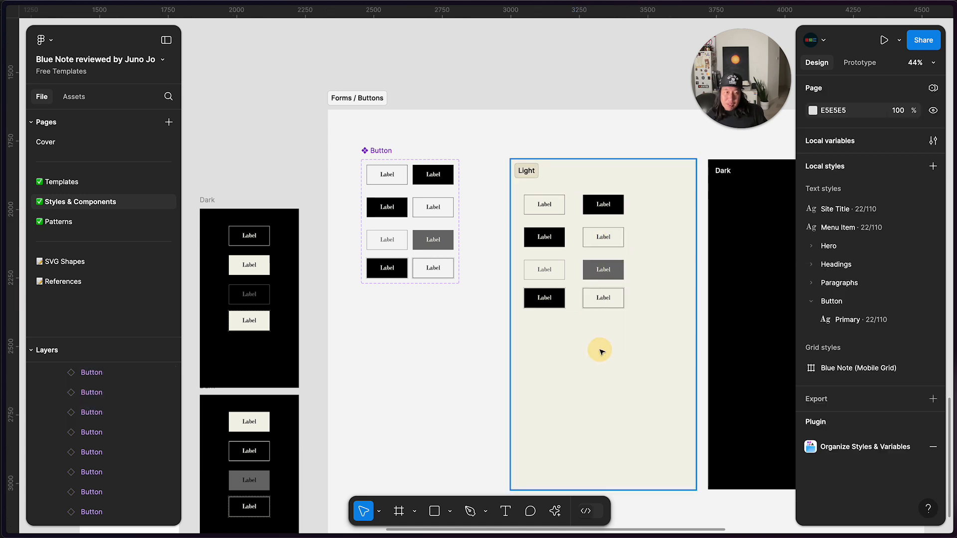
left_click(560, 209)
left_click(620, 213)
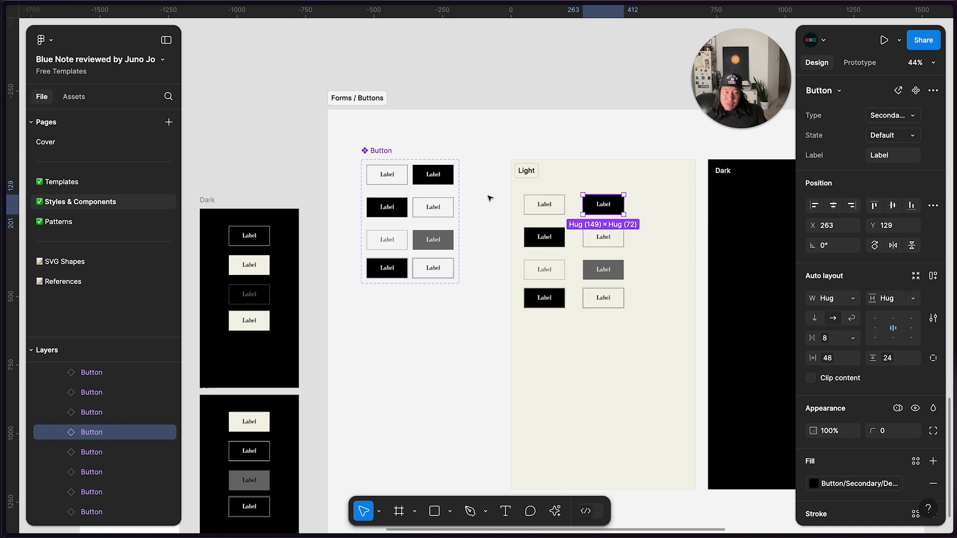
left_click_drag(491, 195, 663, 336)
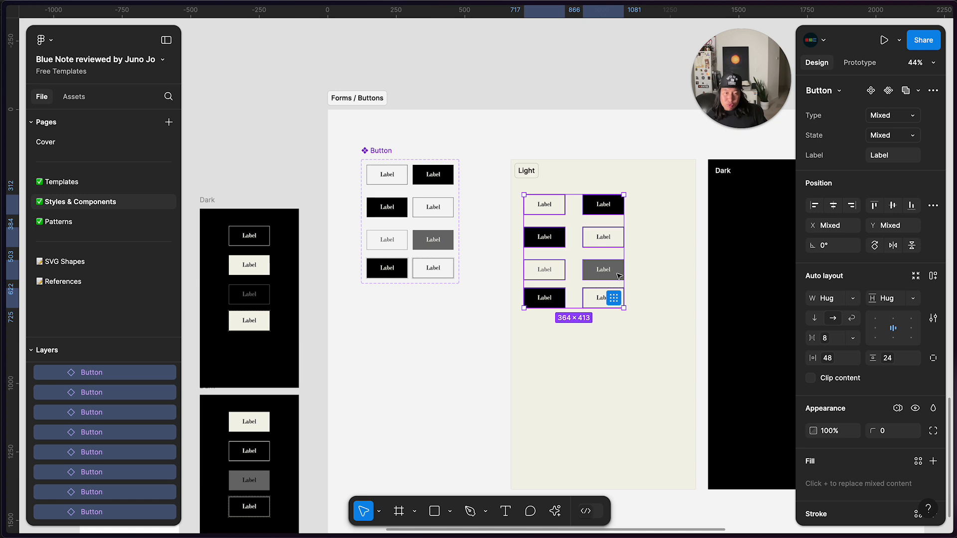
left_click_drag(616, 276, 449, 353)
left_click(581, 295)
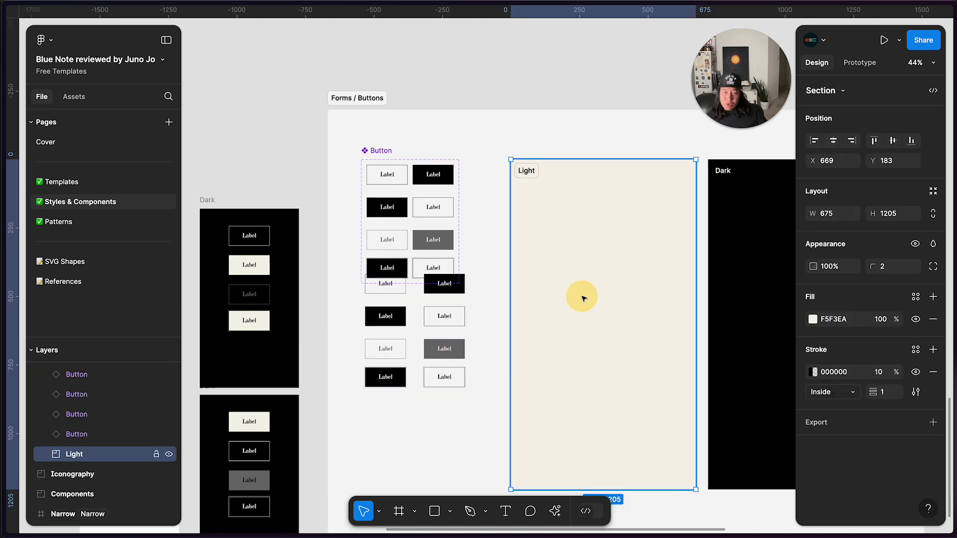
scroll(583, 297, "down", 2)
scroll(583, 297, "right", 1)
scroll(583, 297, "down", 3)
left_click(630, 290, "shift")
scroll(629, 281, "down", 2)
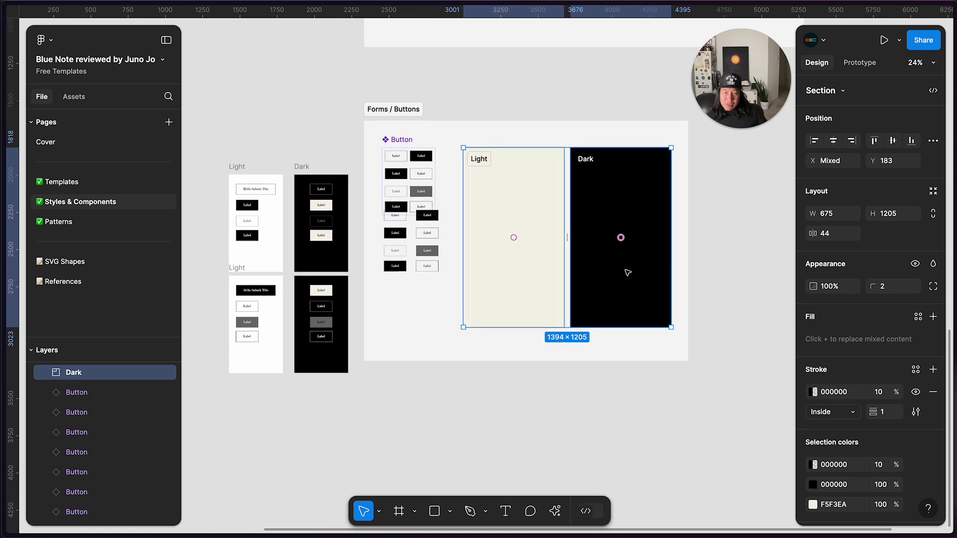
left_click_drag(608, 442, 607, 444)
left_click_drag(599, 371, 598, 431)
key("super+z")
key("super+z")
key("super+z")
key("super+z")
key("super+z")
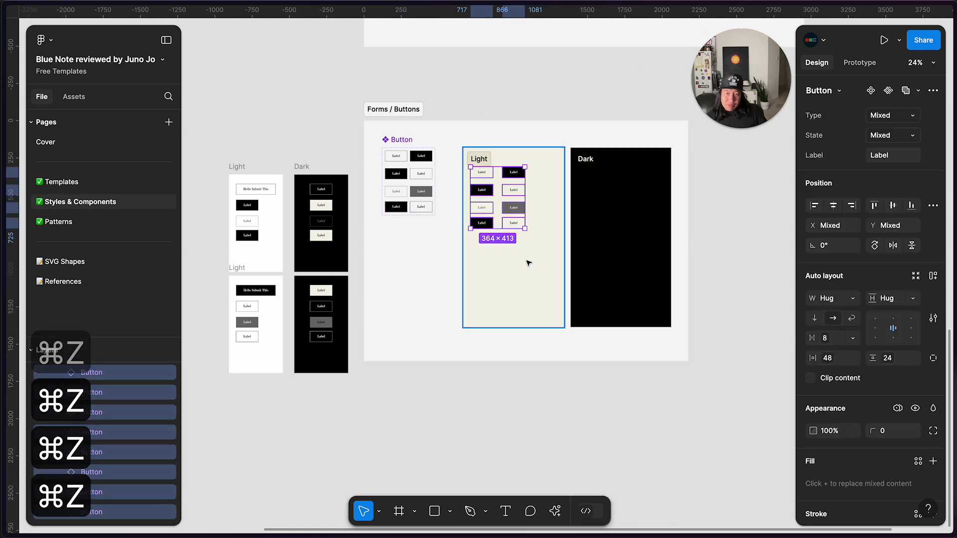
left_click(766, 286)
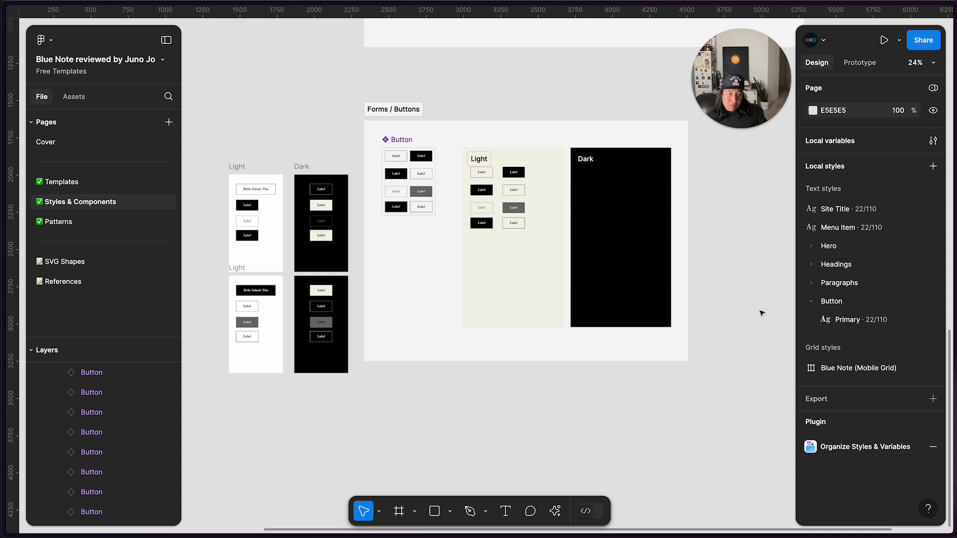
Set the Light section's Forms variable mode to Light
left_click(533, 281)
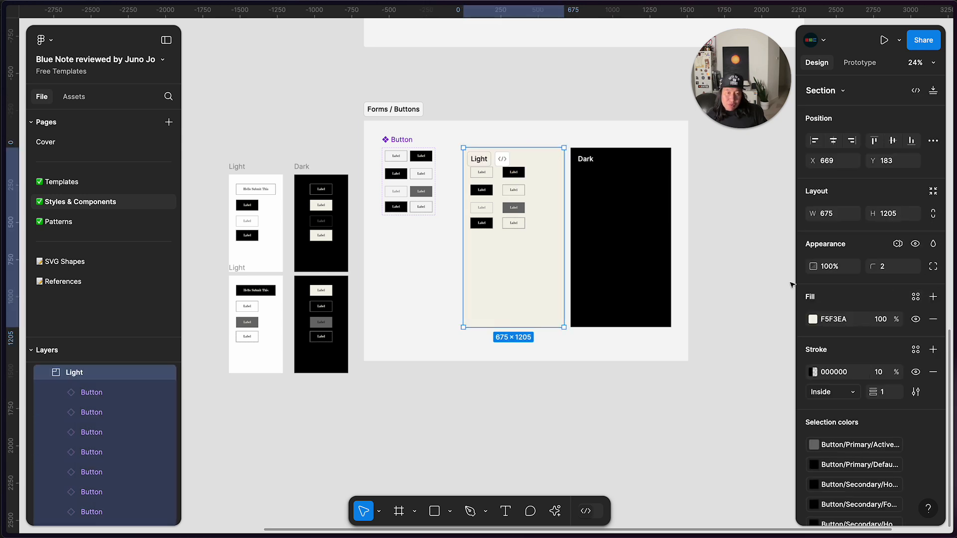
left_click(898, 244)
mouse_move(860, 285)
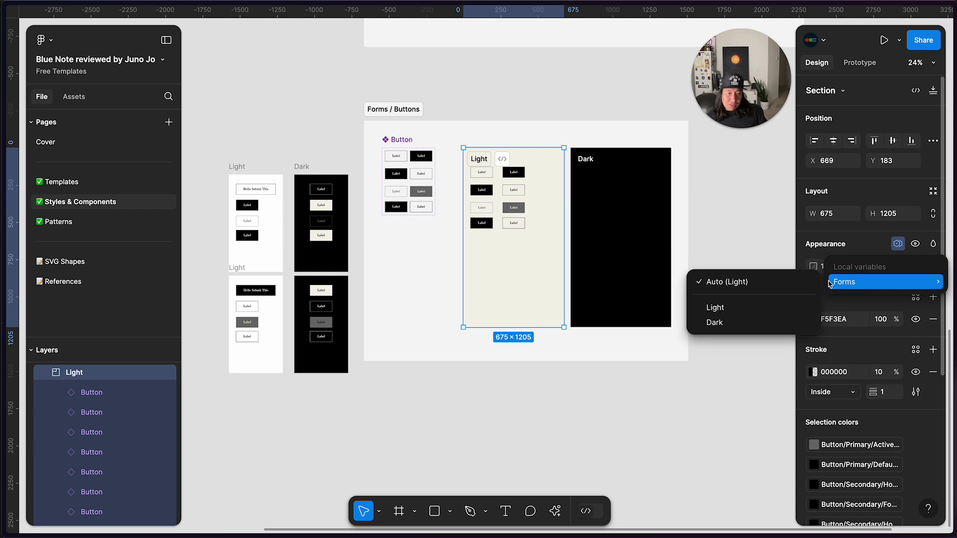
left_click(711, 308)
left_click(604, 247)
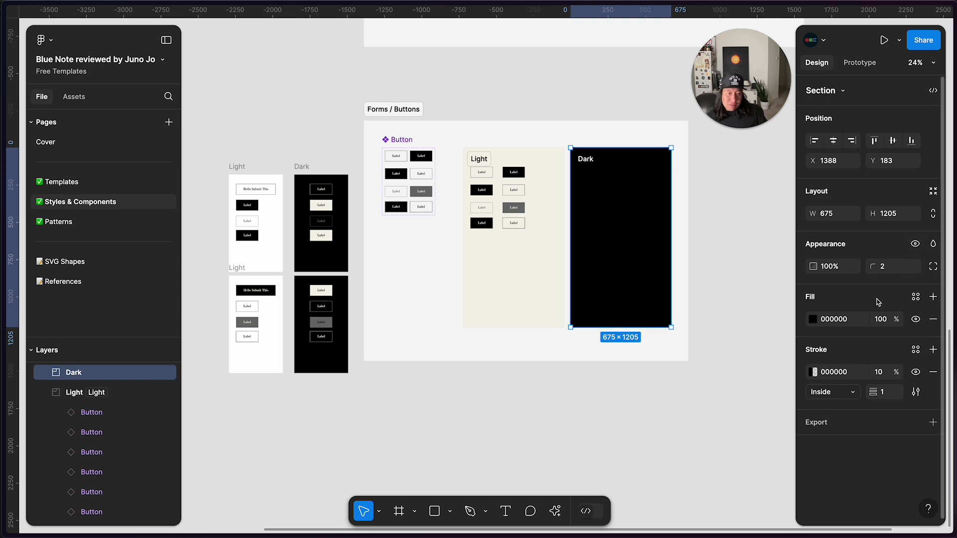
left_click(478, 159)
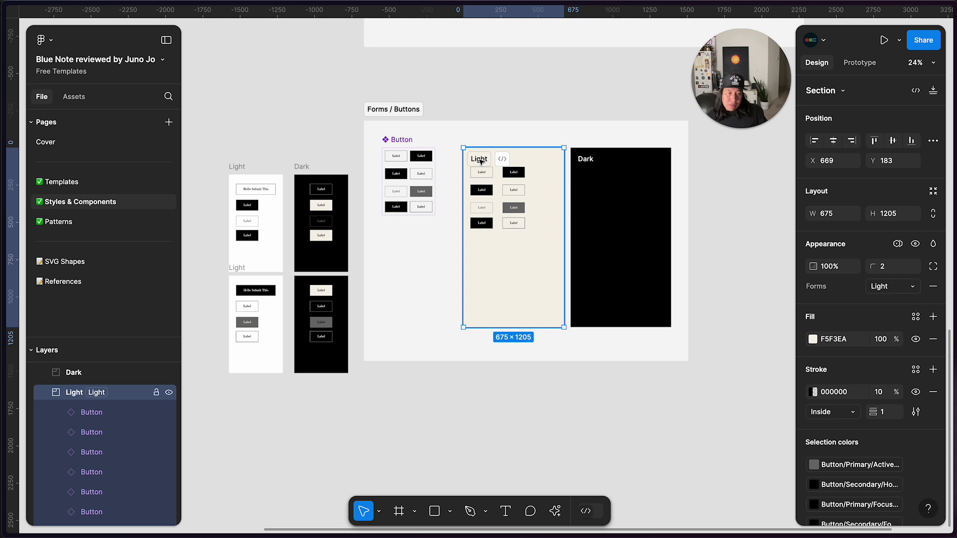
left_click(582, 160)
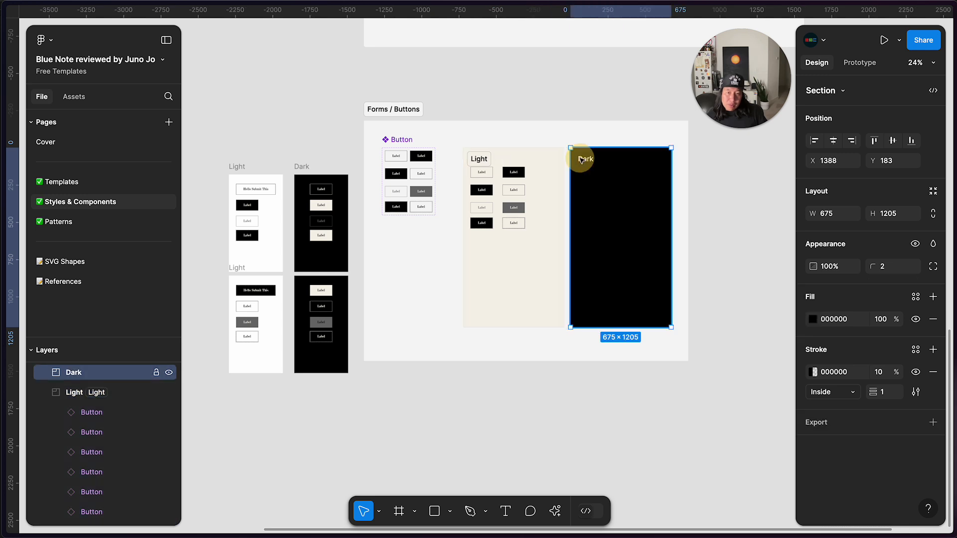
left_click(444, 259)
left_click_drag(447, 269, 537, 172)
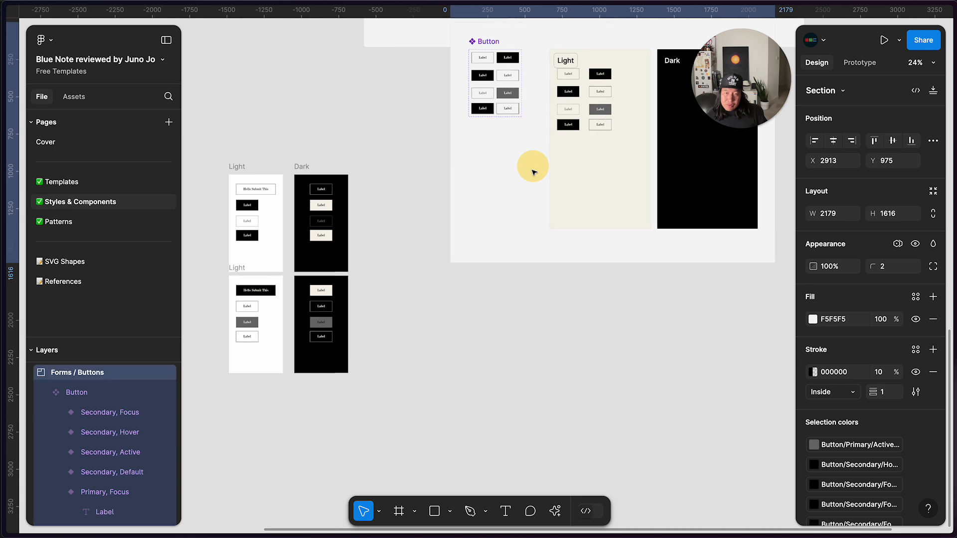
key("super+z")
left_click_drag(459, 247, 470, 237)
key("super+z")
Copy the eight Light button instances into the Dark section and set that section's Forms variable mode to Dark
left_click_drag(549, 101, 604, 212)
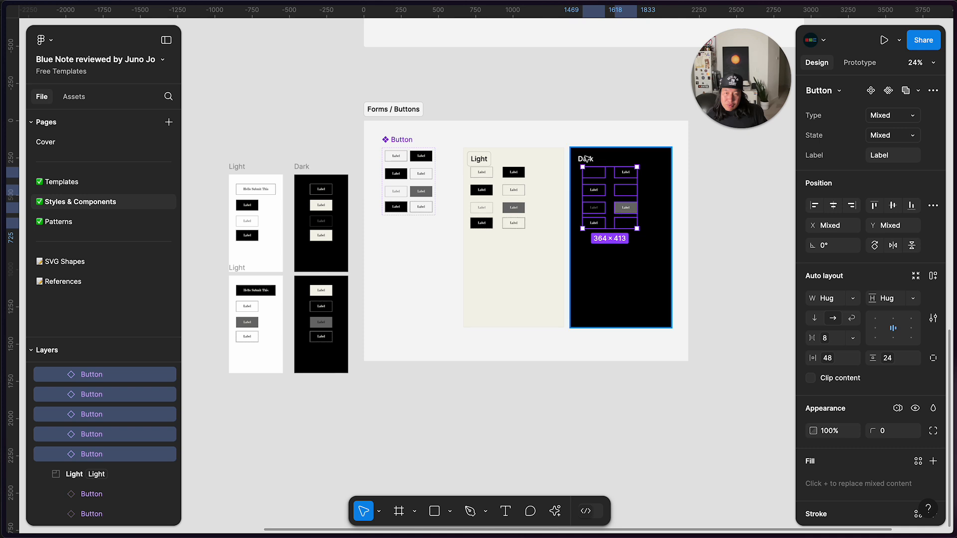
left_click(586, 158)
left_click(897, 244)
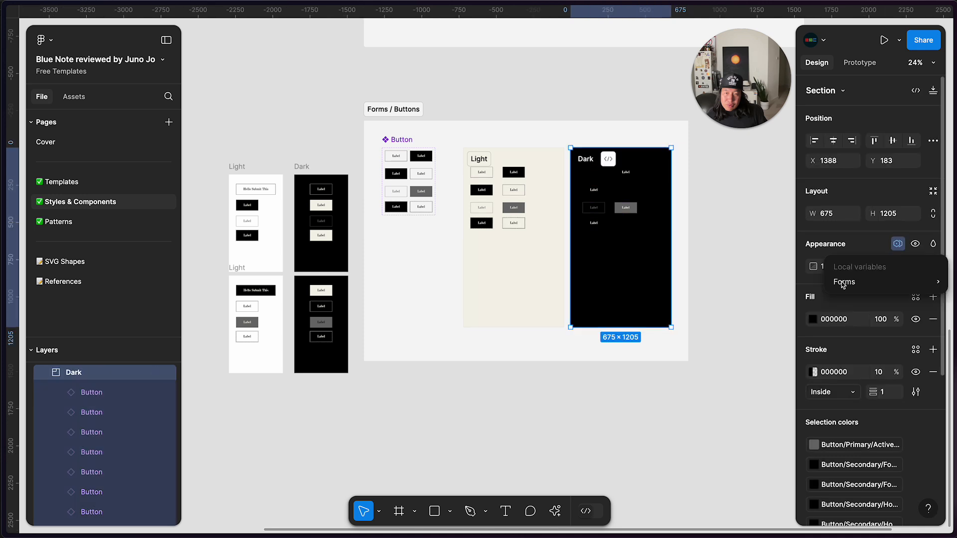
mouse_move(842, 288)
left_click(753, 323)
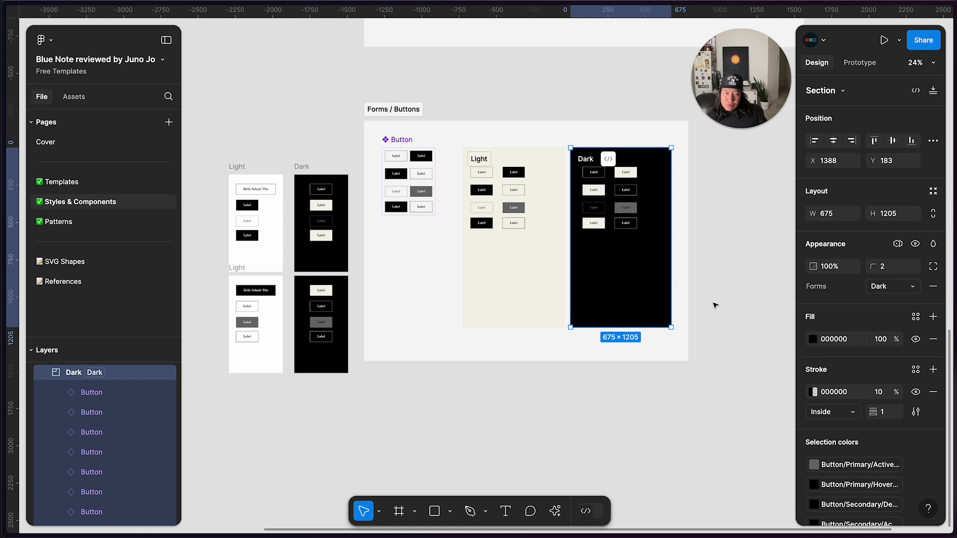
left_click(715, 304)
Examine the button samples under Buttons & Links in the style guide, including the Button One text
scroll(715, 305, "up", 5)
scroll(716, 304, "left", 1)
scroll(462, 360, "down", 5)
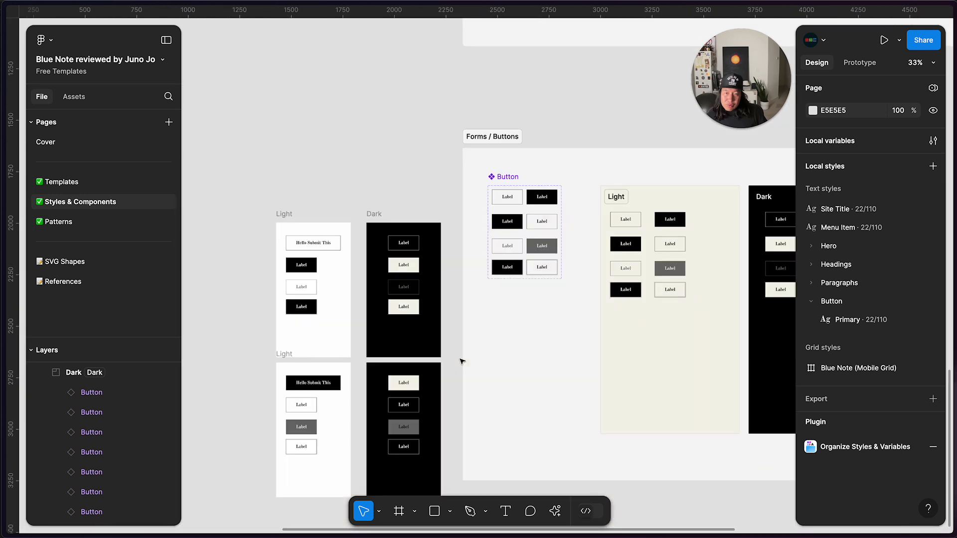
scroll(462, 360, "left", 10)
scroll(462, 361, "up", 3)
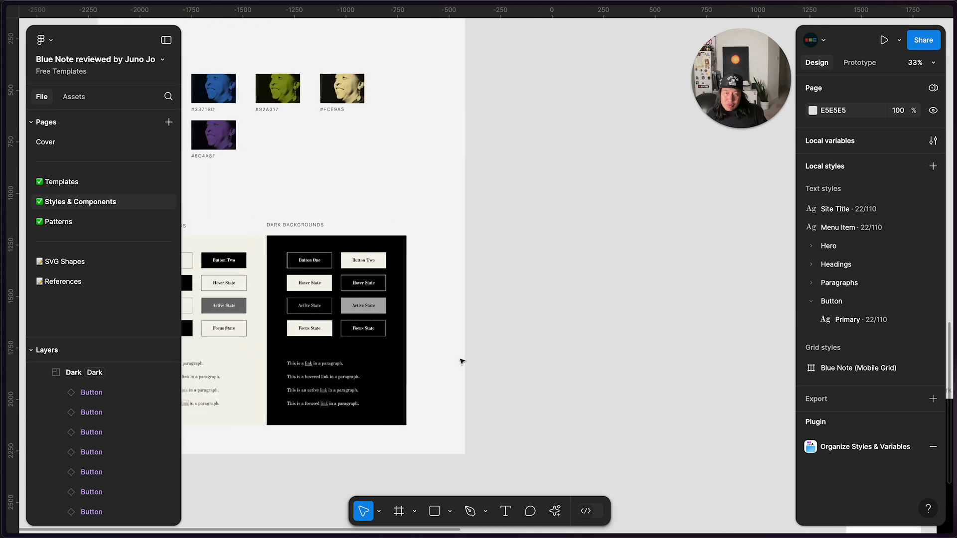
scroll(312, 283, "left", 3)
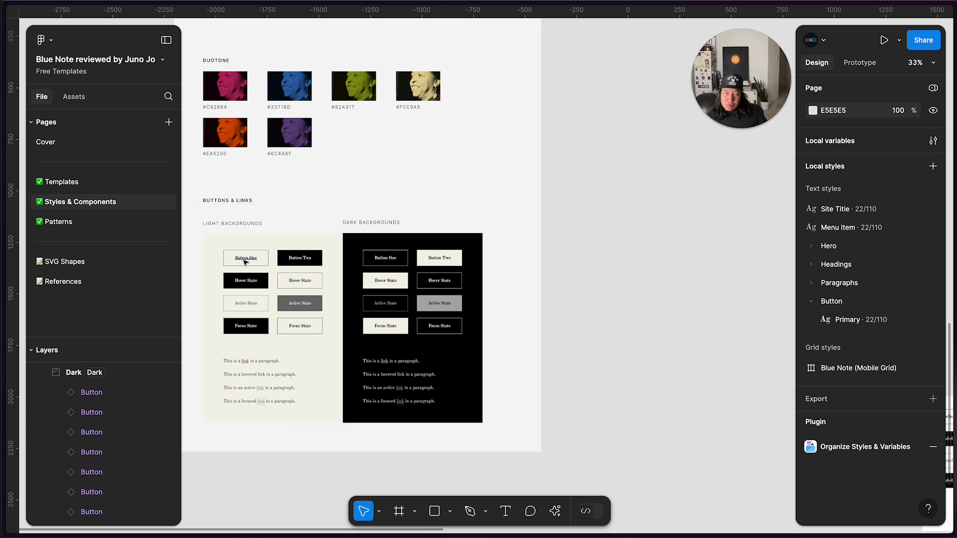
double_click(246, 259)
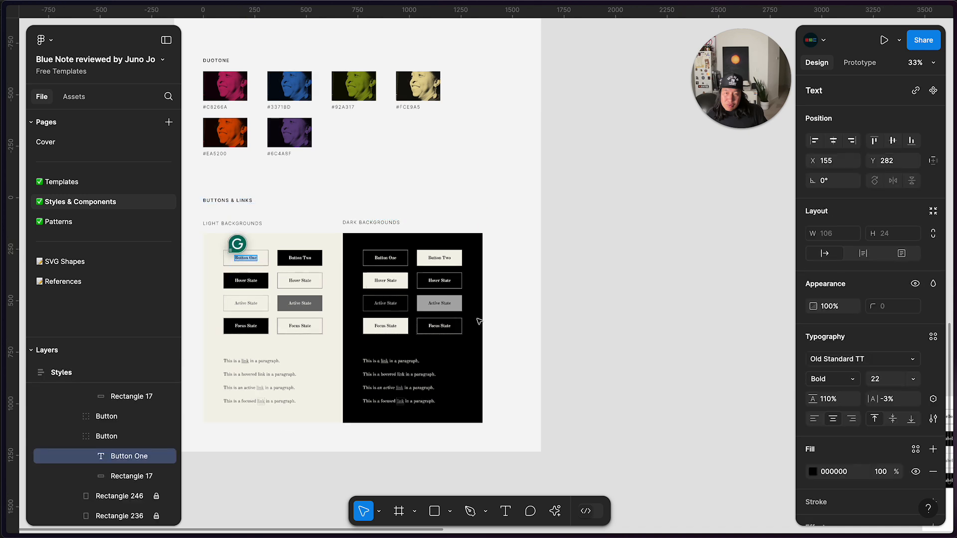
scroll(553, 346, "left", 10)
scroll(542, 348, "down", 5)
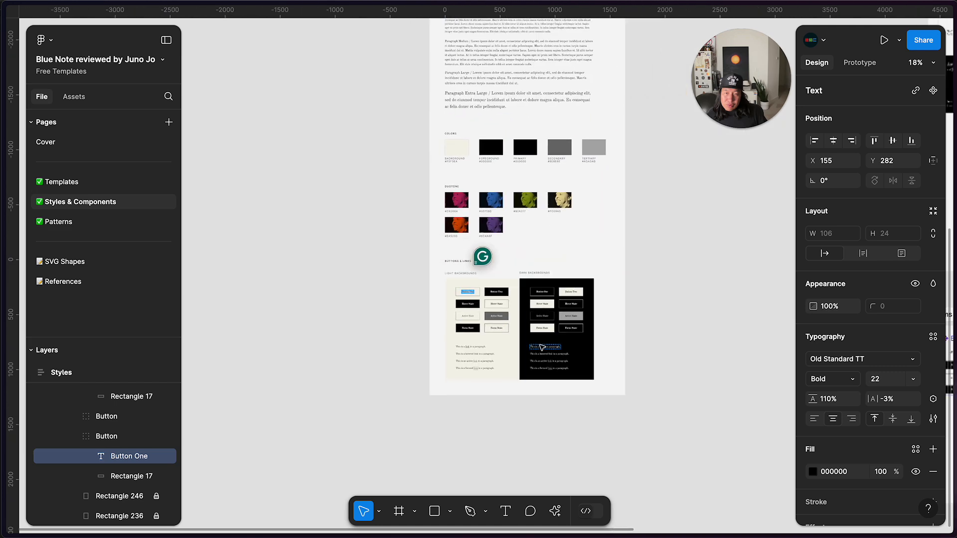
scroll(542, 348, "right", 15)
scroll(542, 347, "left", 5)
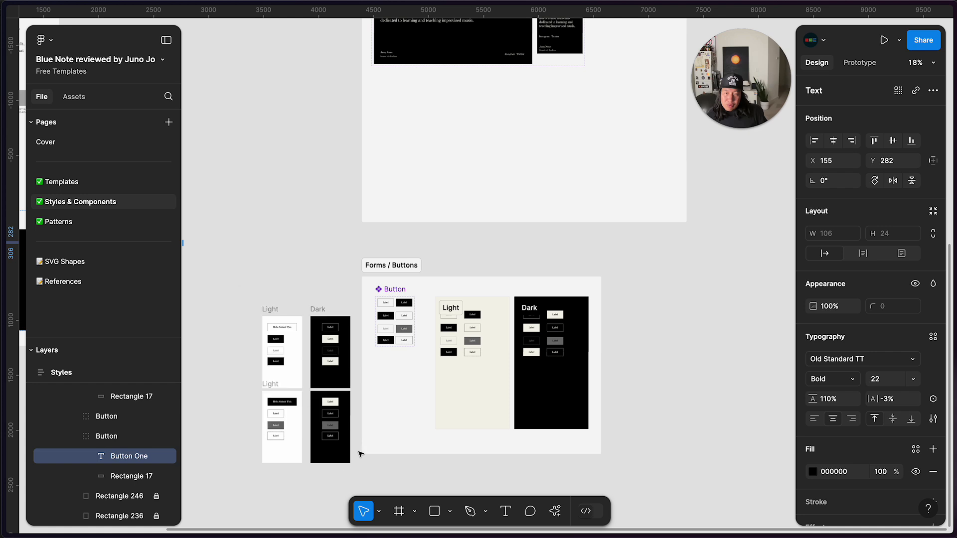
Delete the four draft Light and Dark frames beside the Forms / Buttons section
left_click(268, 302)
left_click_drag(237, 286, 353, 487)
key("Delete")
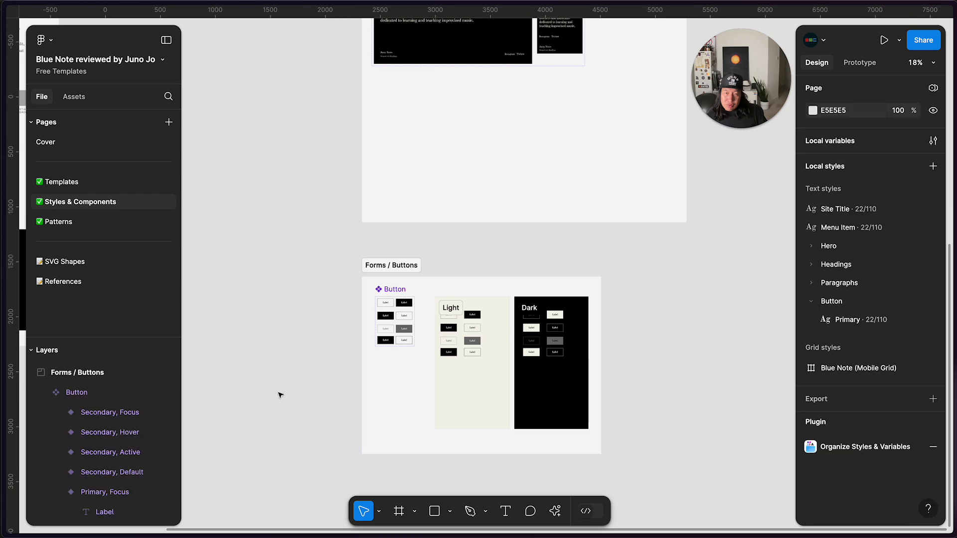
Read the label wording of each button state in the style guide's Light Backgrounds and Dark Backgrounds samples
scroll(280, 396, "left", 12)
scroll(280, 395, "right", 3)
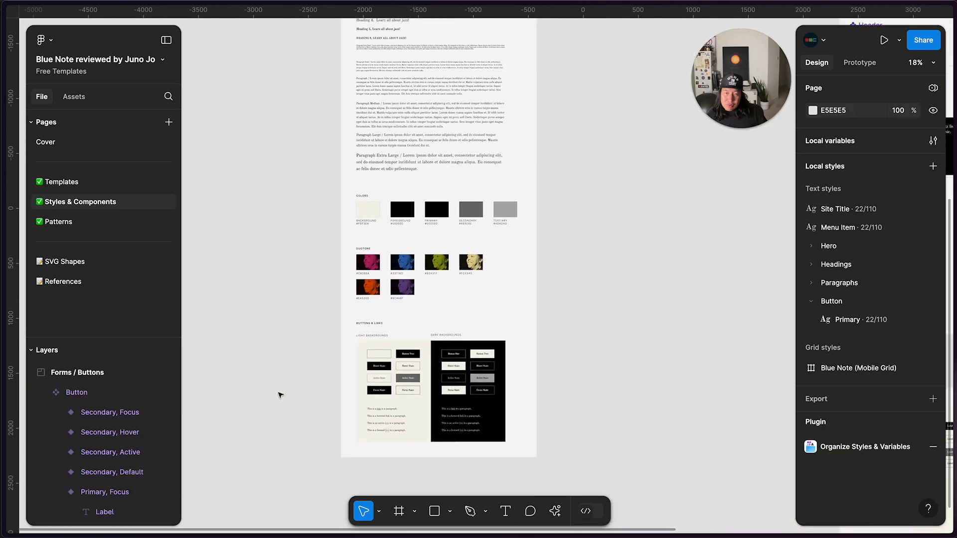
left_click(373, 348)
scroll(384, 366, "up", 5)
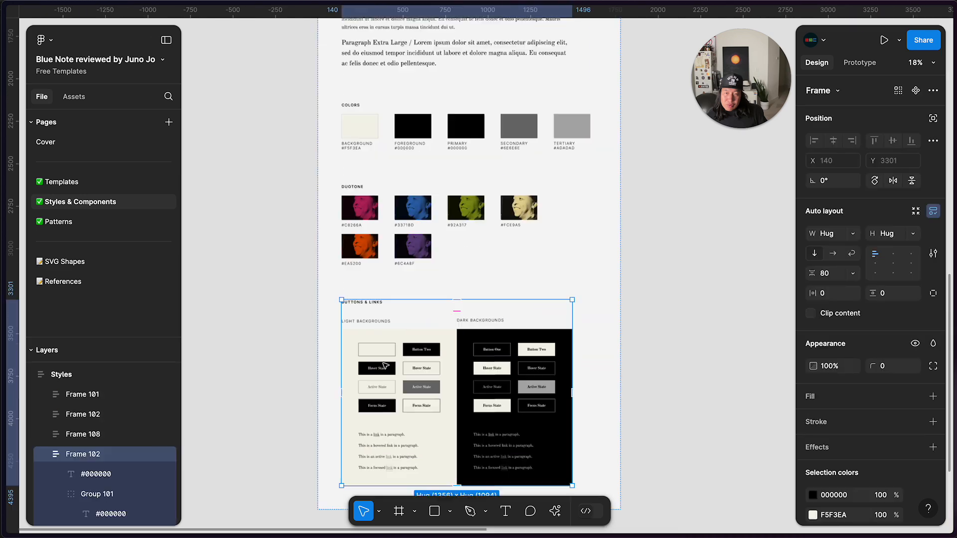
left_click(381, 346)
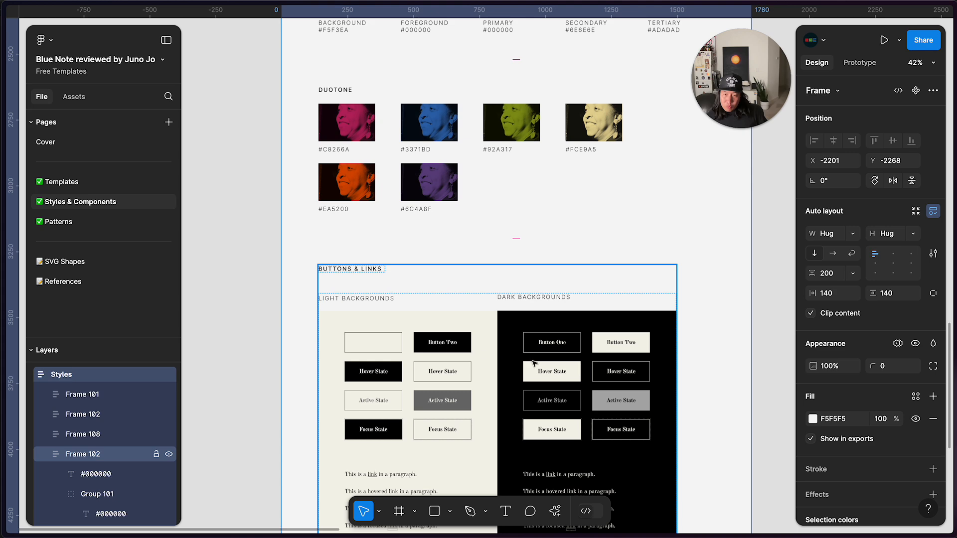
scroll(558, 369, "right", 20)
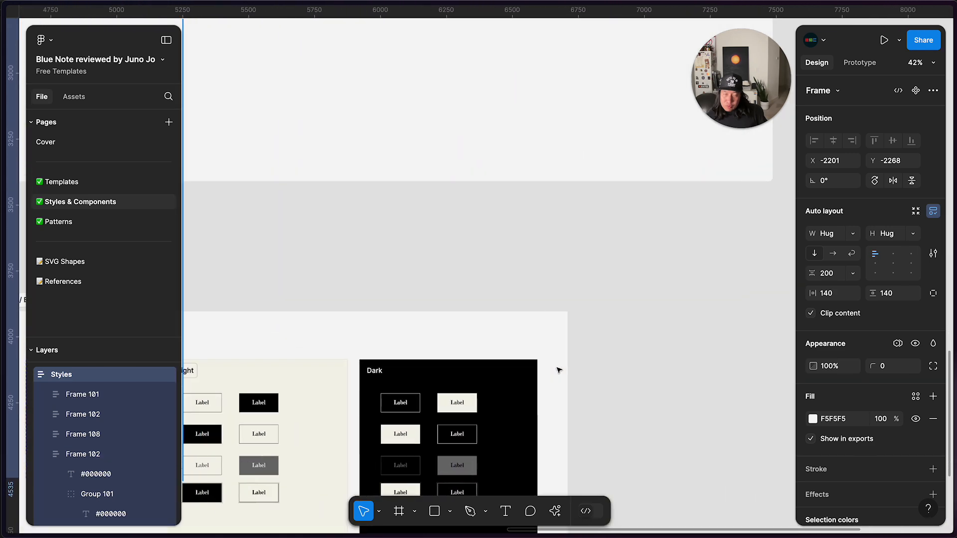
scroll(558, 370, "left", 5)
scroll(558, 370, "up", 2)
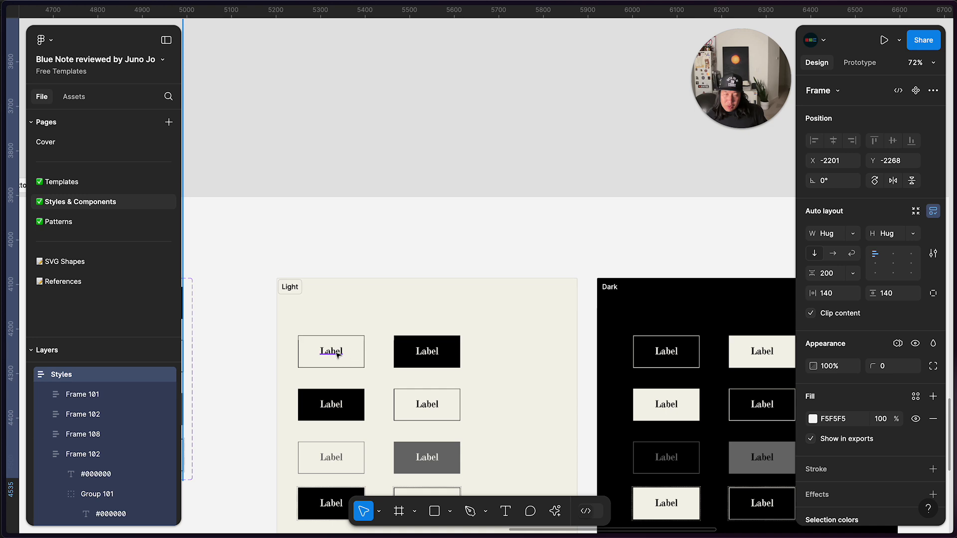
Change the labels of the default Primary and Secondary buttons in the Light section to "Button One"
double_click(338, 355)
type("Button")
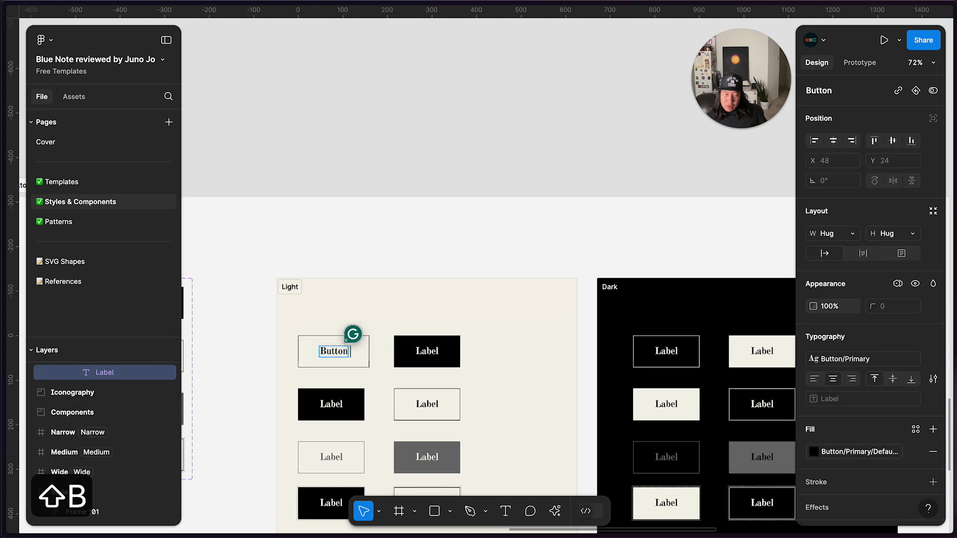
type(" One")
key("super+a")
key("super+c")
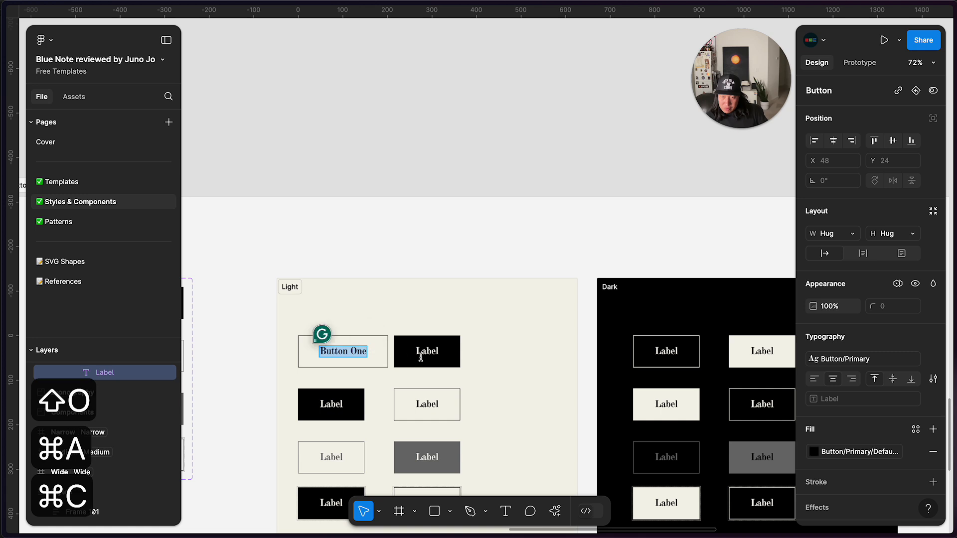
double_click(420, 358)
key("shift+super+v")
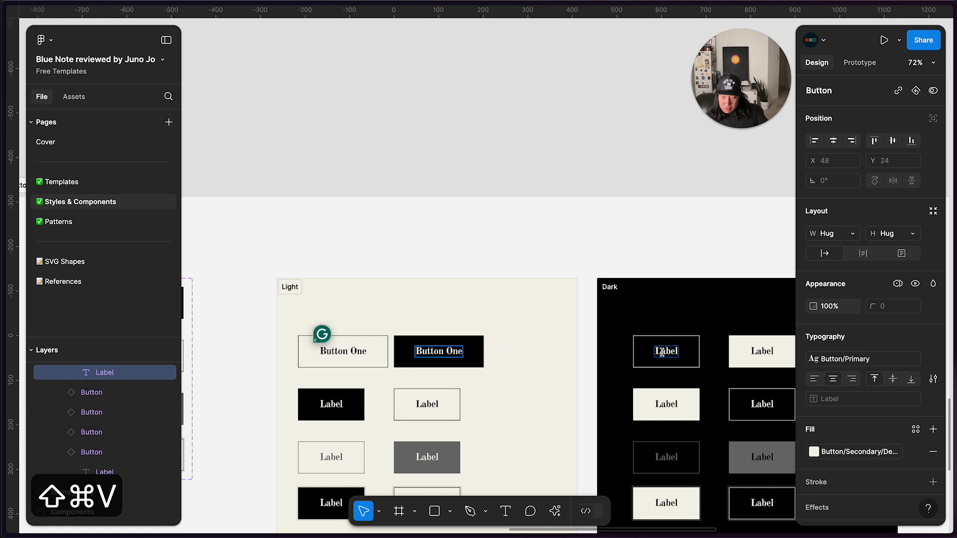
Change the labels of the default Primary and Secondary buttons in the Dark section to "Button Two"
double_click(662, 352)
key("shift+super+v")
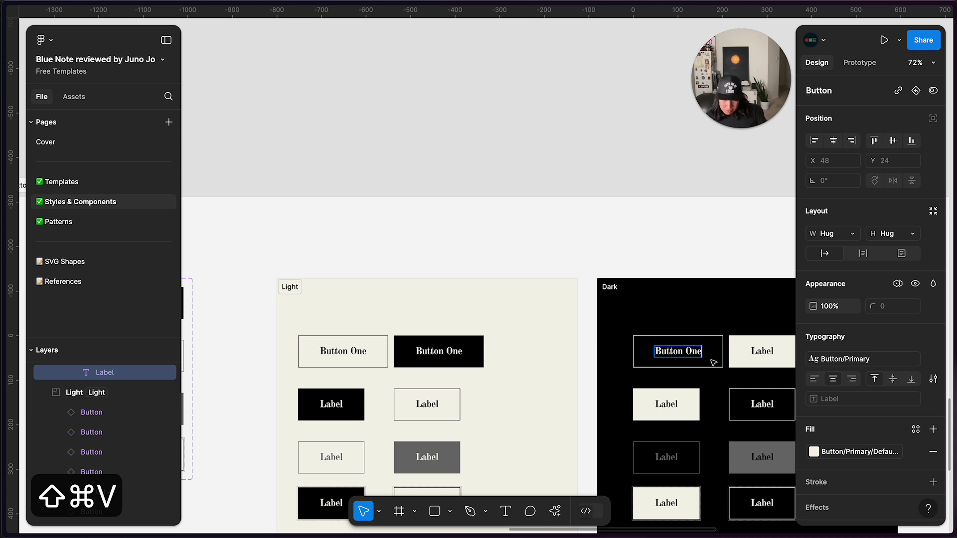
key("BackSpace")
type("Two")
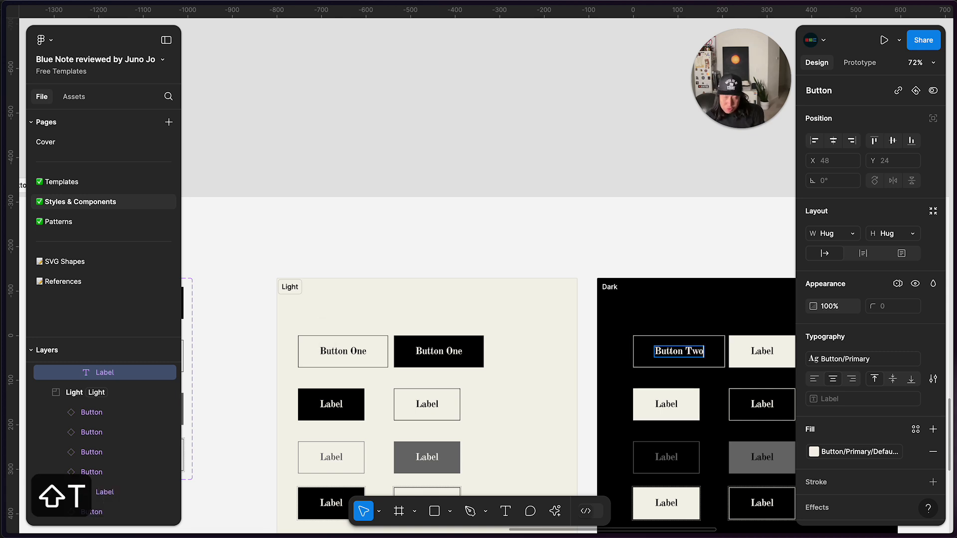
key("super+a")
key("super+c")
double_click(762, 350)
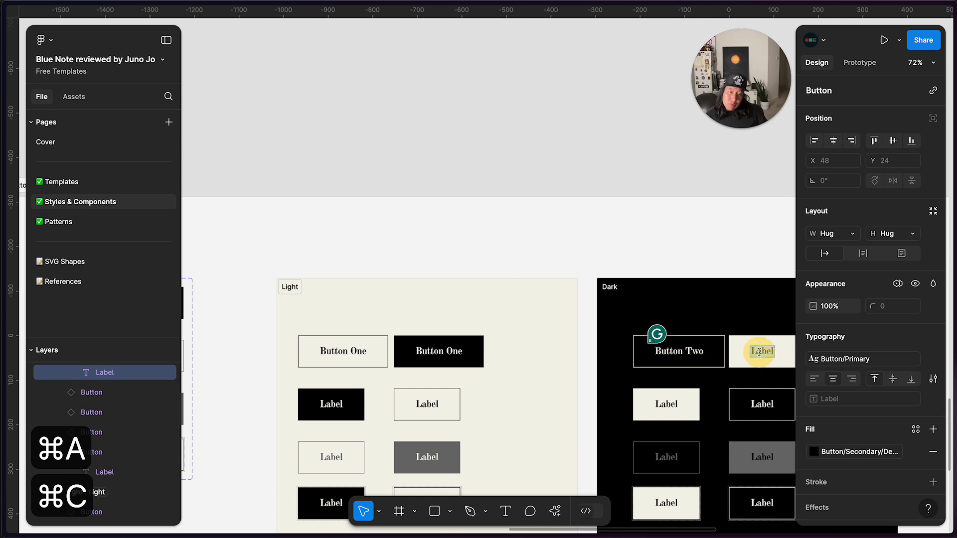
key("shift+super+v")
key("Escape")
key("Escape")
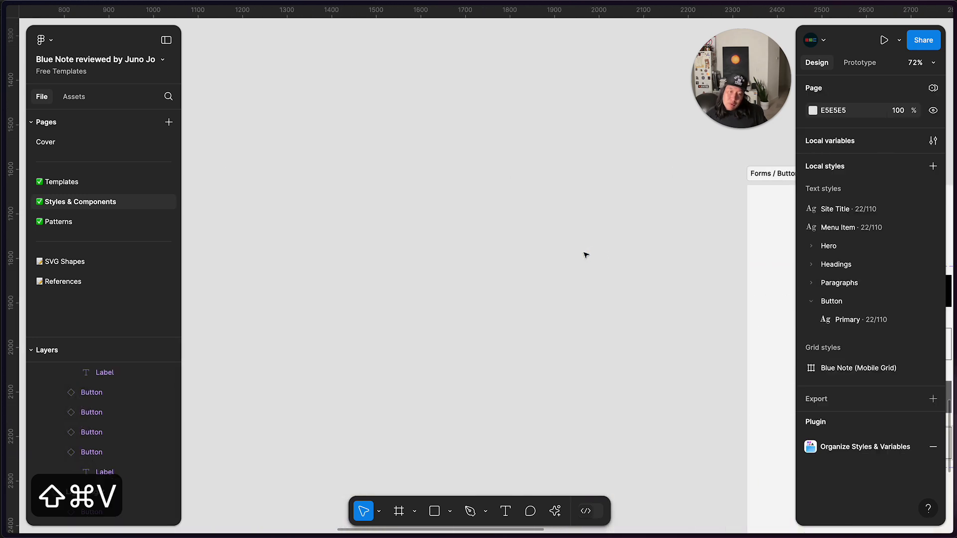
Copy the "Hover State" label text from the second-column button in the style guide's Light Backgrounds sample
key("shift+1")
scroll(585, 255, "up", 5)
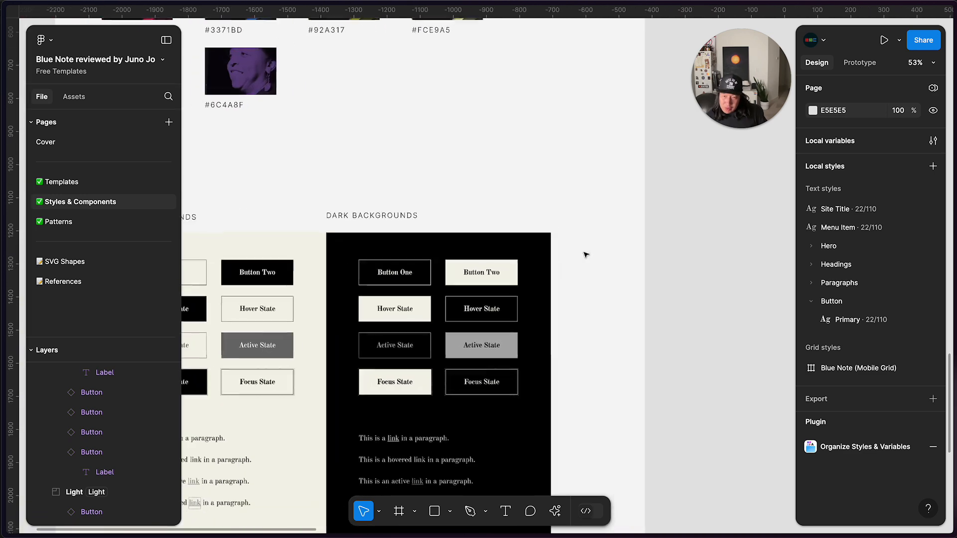
double_click(291, 308)
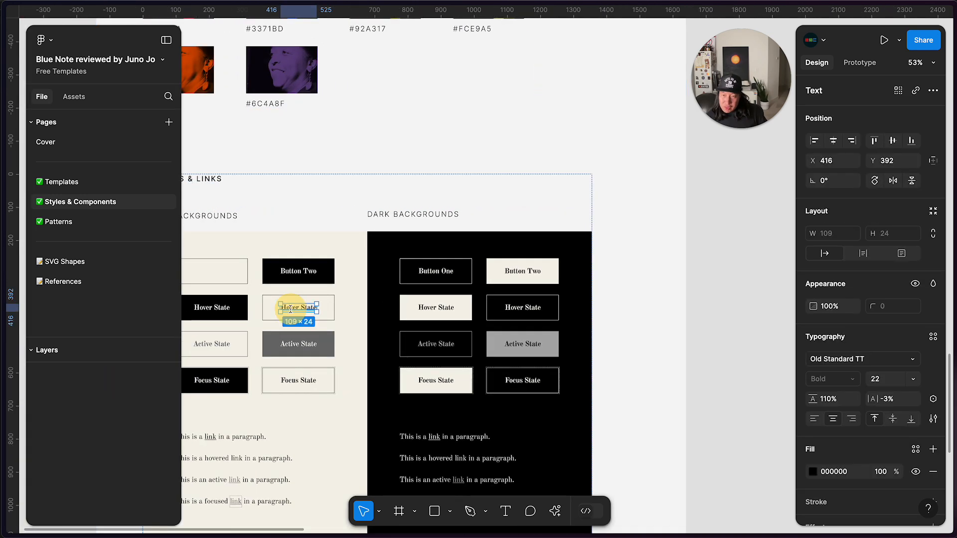
key("cmd+a")
key("cmd+c")
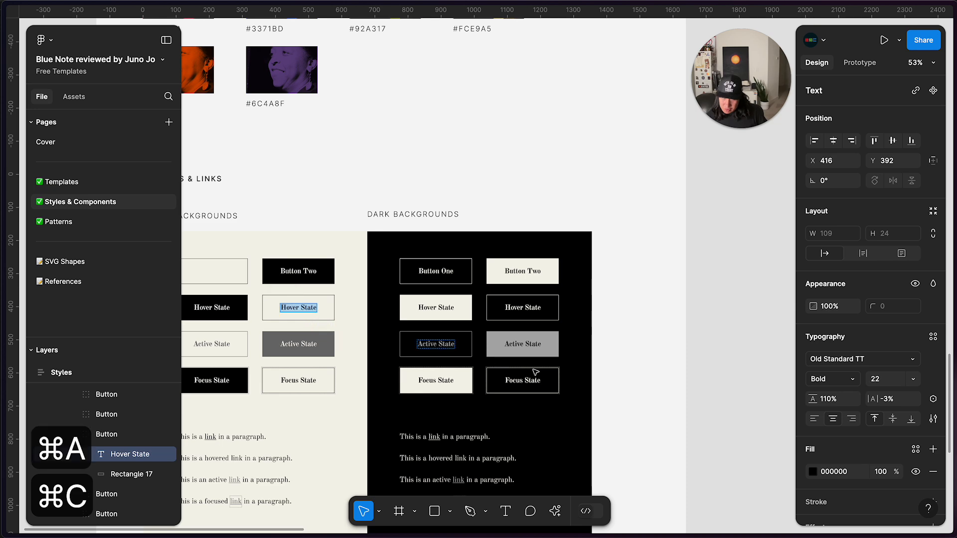
Replace the labels of the hover Primary and Secondary buttons in the Light section with the copied "Hover State" text
scroll(533, 372, "down", 5)
scroll(534, 372, "right", 7)
scroll(534, 373, "up", 4)
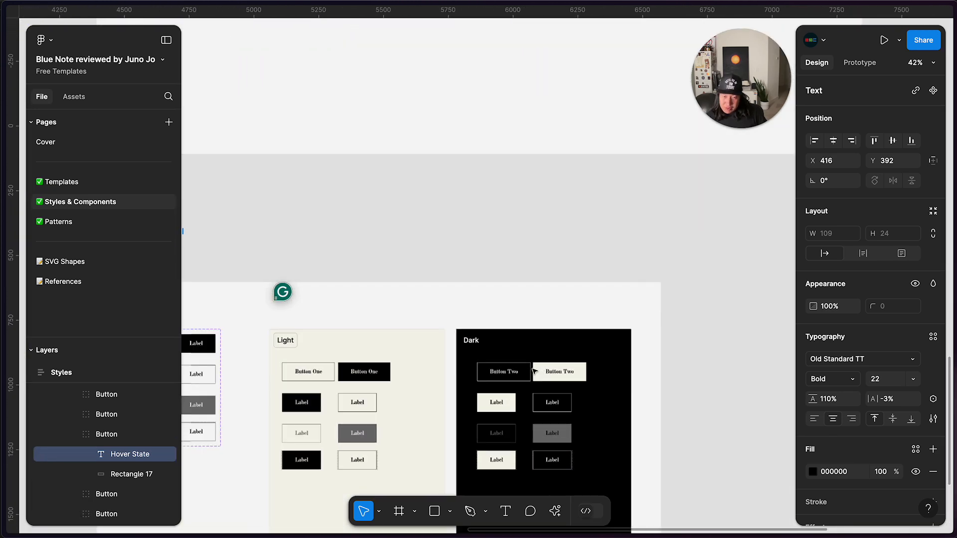
scroll(321, 398, "up", 5)
double_click(280, 411)
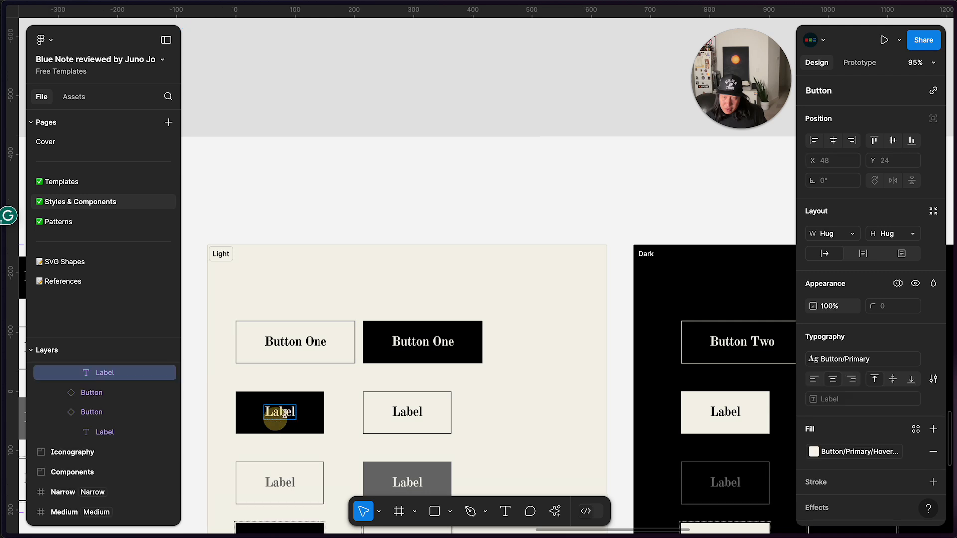
key("cmd+shift+v")
double_click(402, 413)
key("cmd+shift+v")
Replace the labels of the hover Primary and Secondary buttons in the Dark section with "Hover State"
scroll(544, 397, "right", 3)
scroll(544, 397, "down", 1)
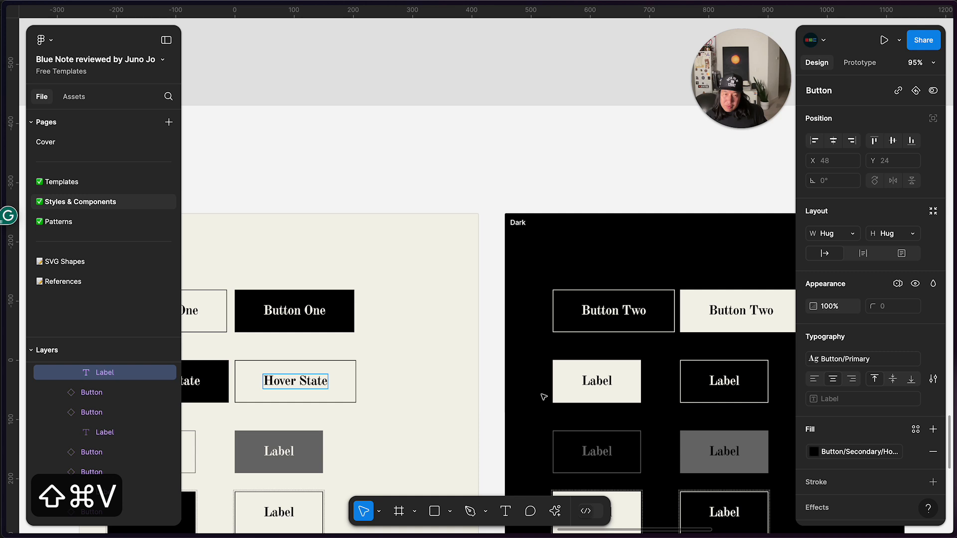
double_click(592, 383)
key("cmd+shift+v")
double_click(722, 381)
key("cmd+shift+v")
scroll(518, 395, "down", 5)
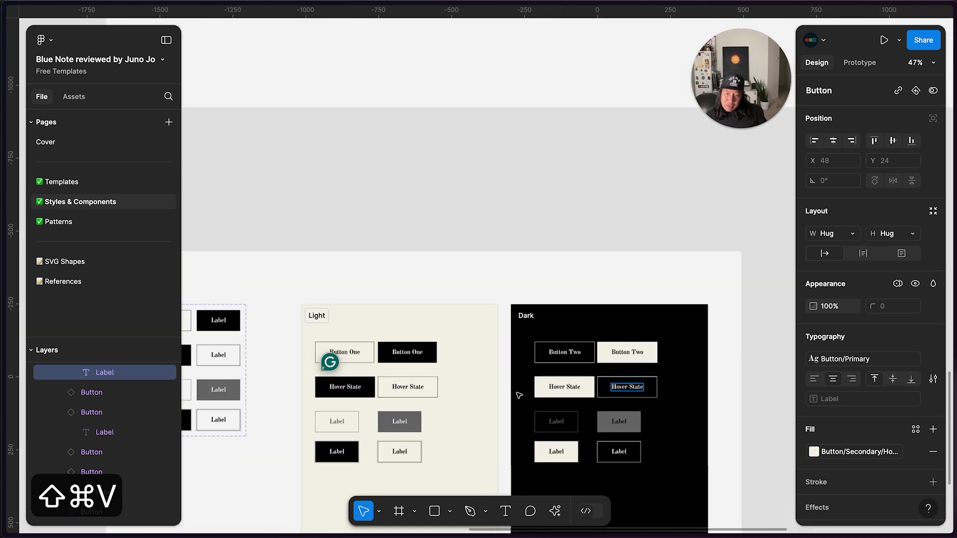
Copy the "Active State" label text from the first-column button in the style guide's Light Backgrounds sample
scroll(552, 343, "left", 5)
scroll(493, 248, "left", 5)
scroll(494, 249, "left", 10)
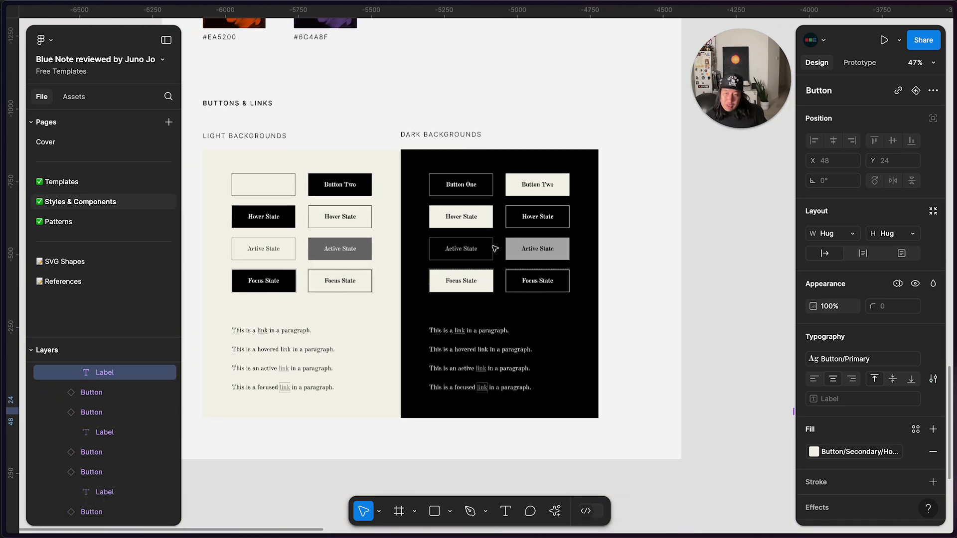
double_click(330, 276)
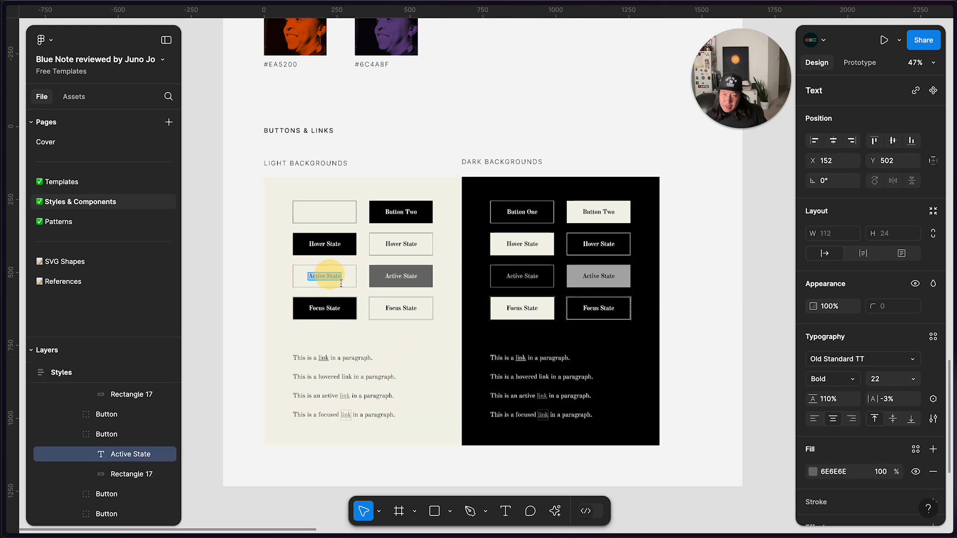
key("super+c")
Replace the labels of the active Primary and Secondary buttons in the Light section with the copied "Active State" text
scroll(500, 407, "right", 15)
scroll(501, 407, "down", 5)
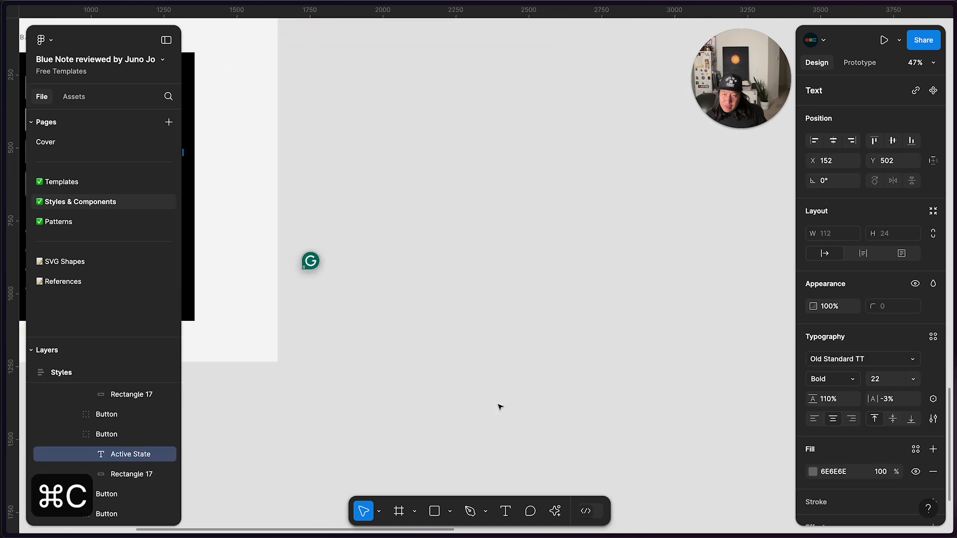
scroll(500, 407, "left", 10)
scroll(500, 407, "up", 5)
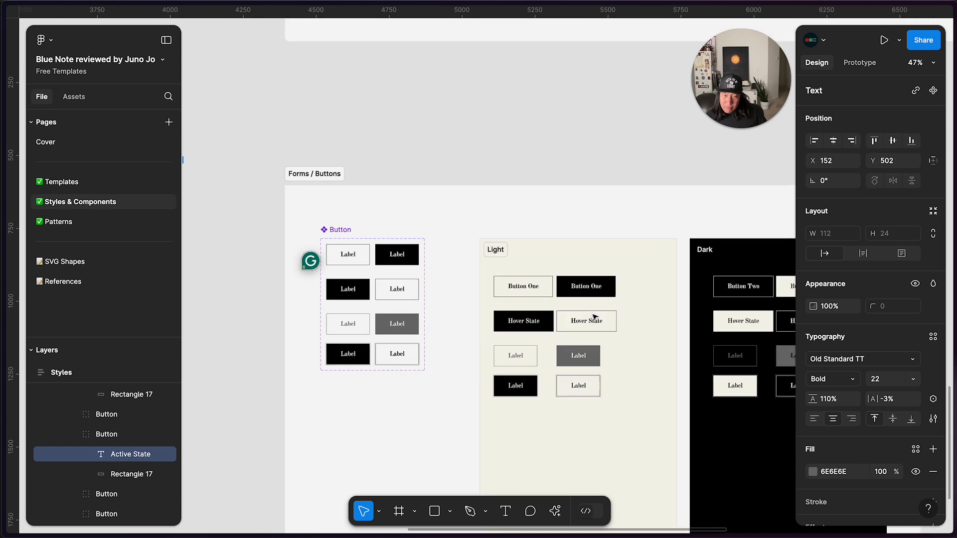
scroll(588, 312, "up", 5)
double_click(410, 417)
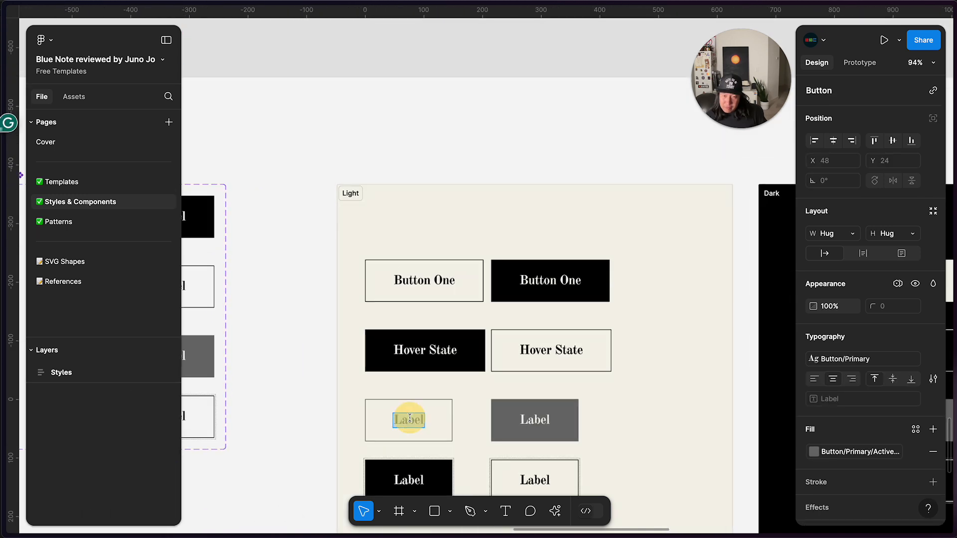
key("shift+super+v")
double_click(534, 420)
key("shift+super+v")
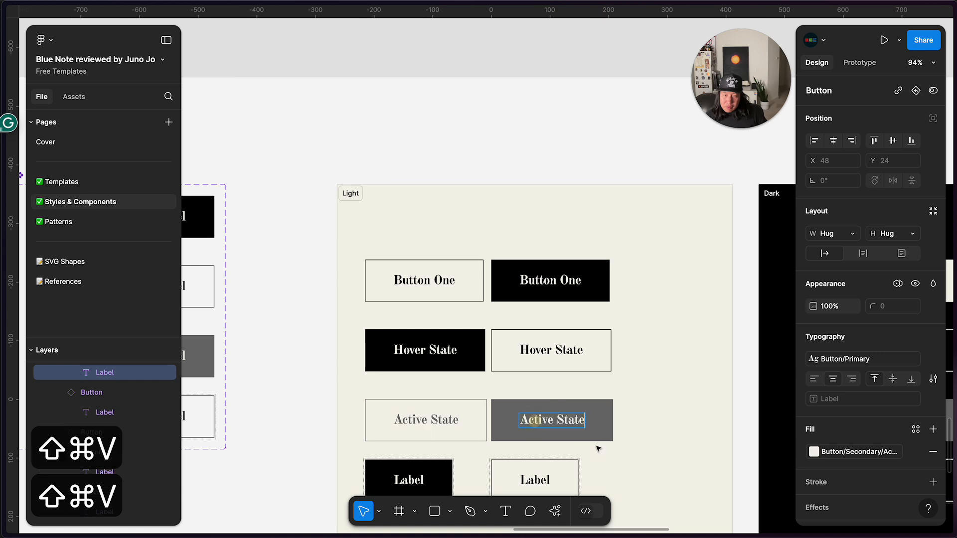
Replace the labels of the active Primary and Secondary buttons in the Dark section with "Active State"
scroll(598, 449, "right", 10)
scroll(598, 448, "down", 2)
double_click(561, 377)
key("shift+super+v")
double_click(686, 380)
key("shift+super+v")
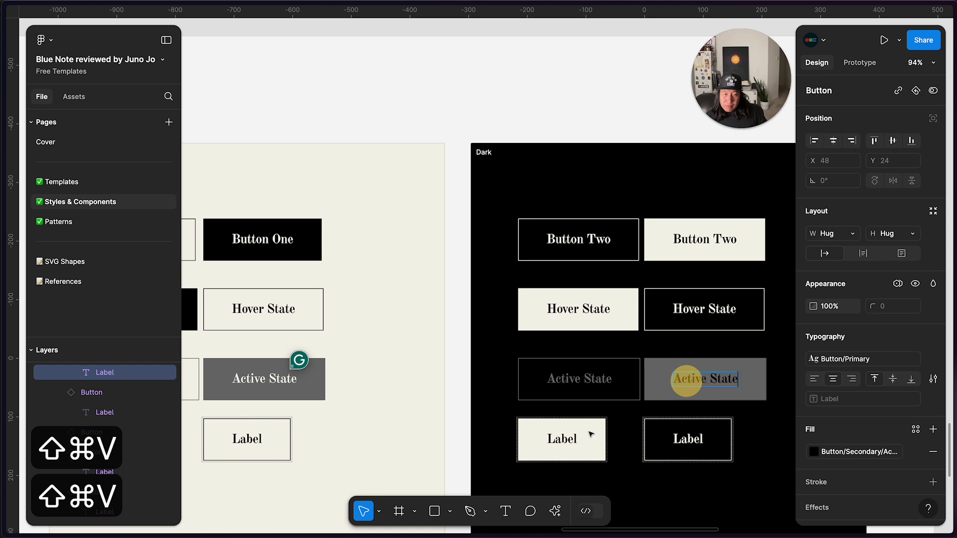
Copy the "Focus State" label text from the first-column button in the style guide's Light Backgrounds sample
scroll(590, 433, "left", 15)
scroll(591, 434, "down", 5)
scroll(591, 434, "left", 15)
scroll(591, 433, "up", 5)
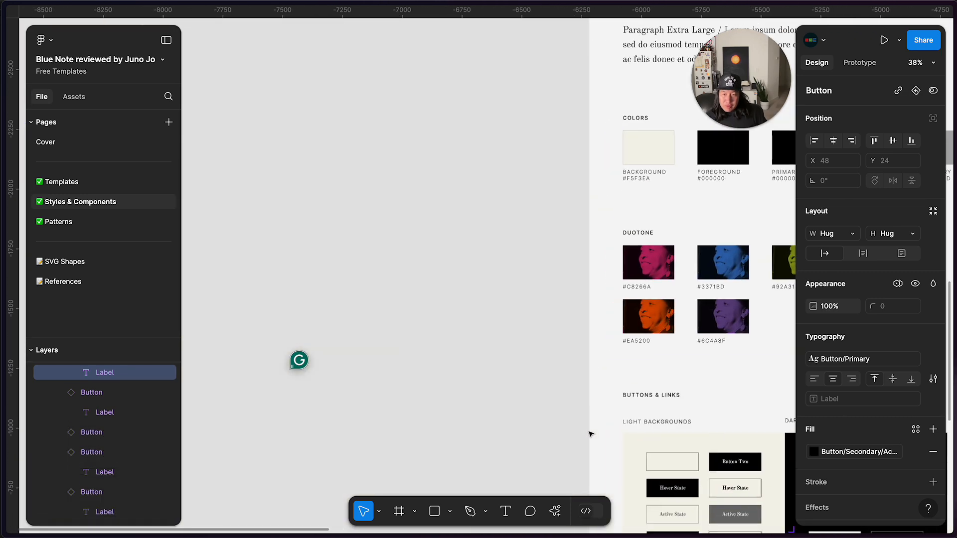
scroll(591, 434, "right", 4)
scroll(589, 433, "down", 3)
scroll(588, 432, "up", 6)
scroll(585, 425, "left", 4)
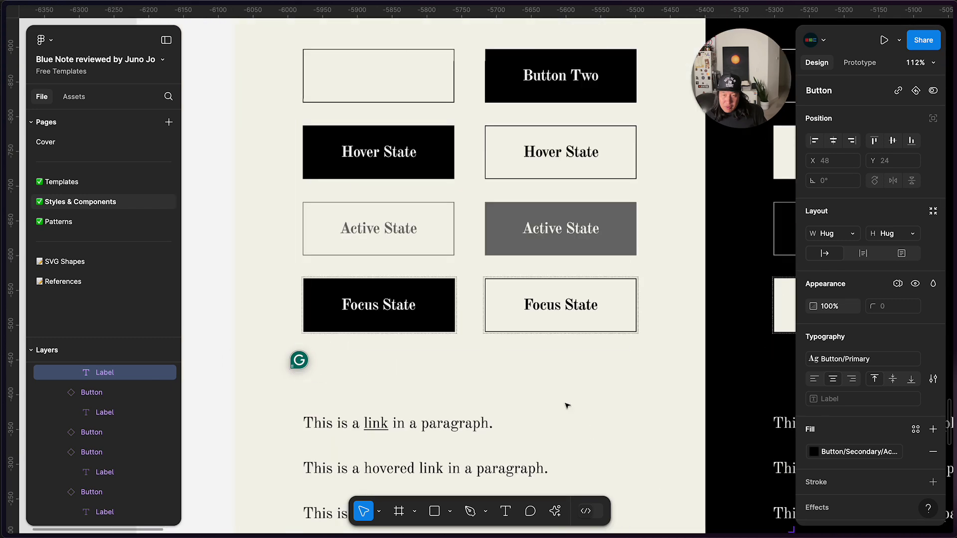
double_click(405, 305)
key("super+a")
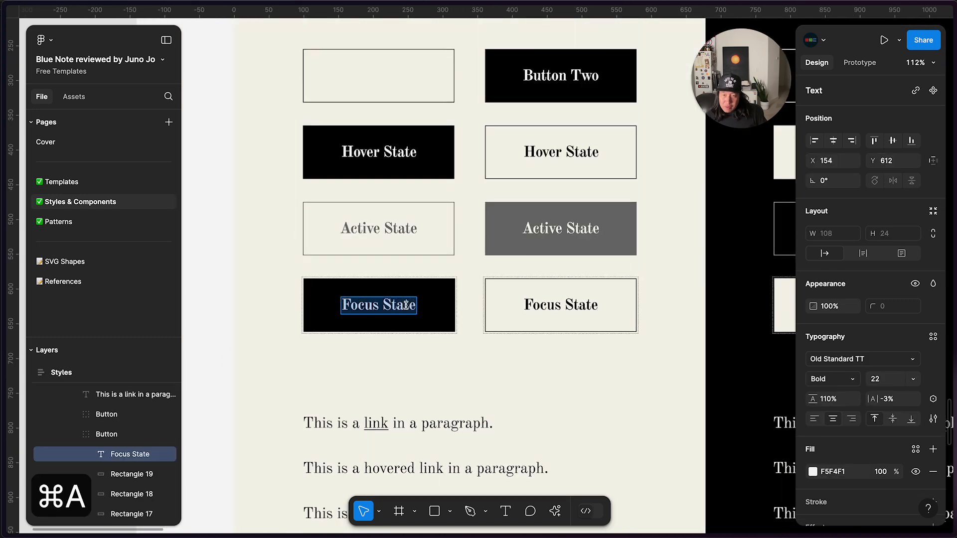
key("super+c")
Replace the labels of the focus Primary and Secondary buttons in the Light section with the copied "Focus State" text
scroll(493, 376, "down", 6)
scroll(494, 376, "right", 12)
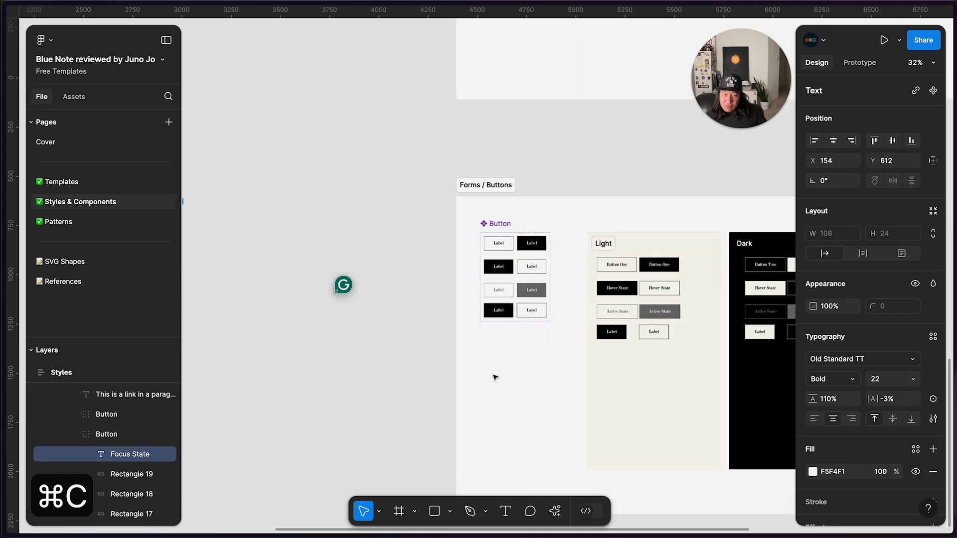
scroll(495, 377, "right", 3)
scroll(493, 376, "up", 6)
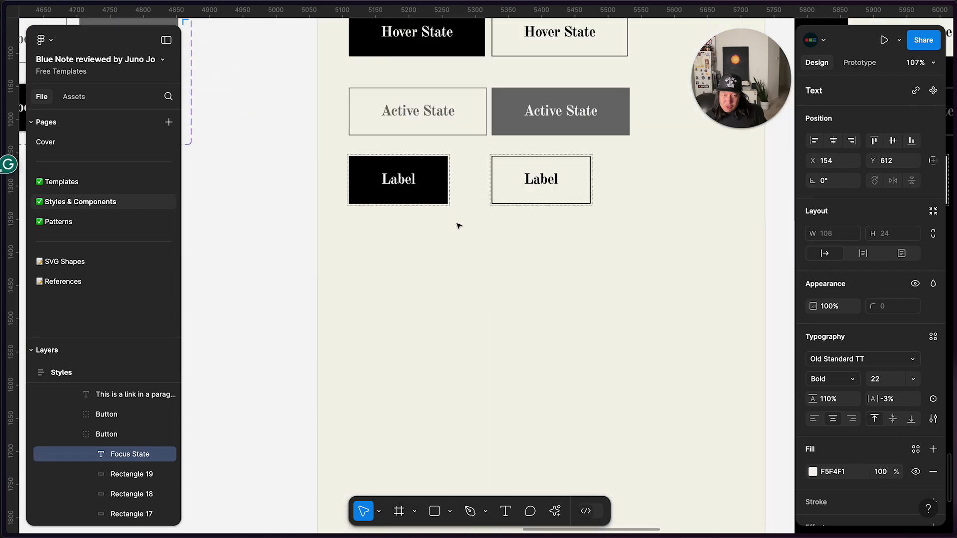
double_click(399, 179)
key("shift+super+v")
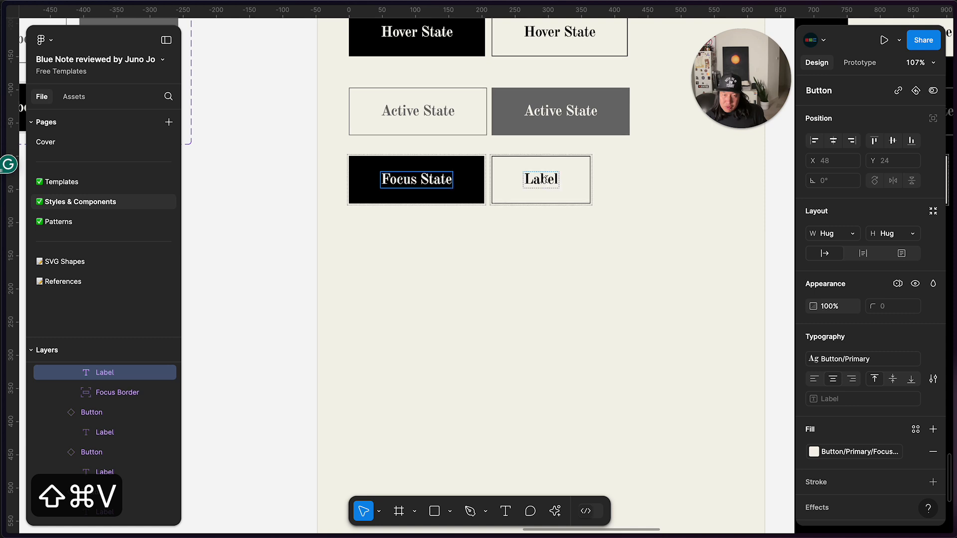
double_click(544, 180)
key("shift+super+v")
Replace the labels of the focus Primary and Secondary buttons in the Dark section with "Focus State"
scroll(601, 241, "right", 5)
left_click(734, 204)
double_click(734, 204)
key("shift+super+v")
scroll(694, 262, "right", 5)
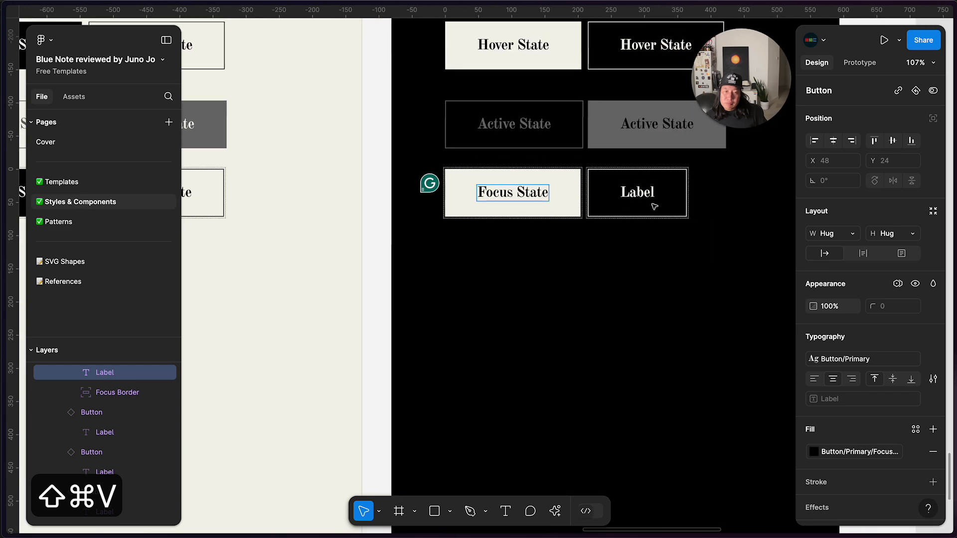
key("shift+super+v")
scroll(631, 271, "down", 5)
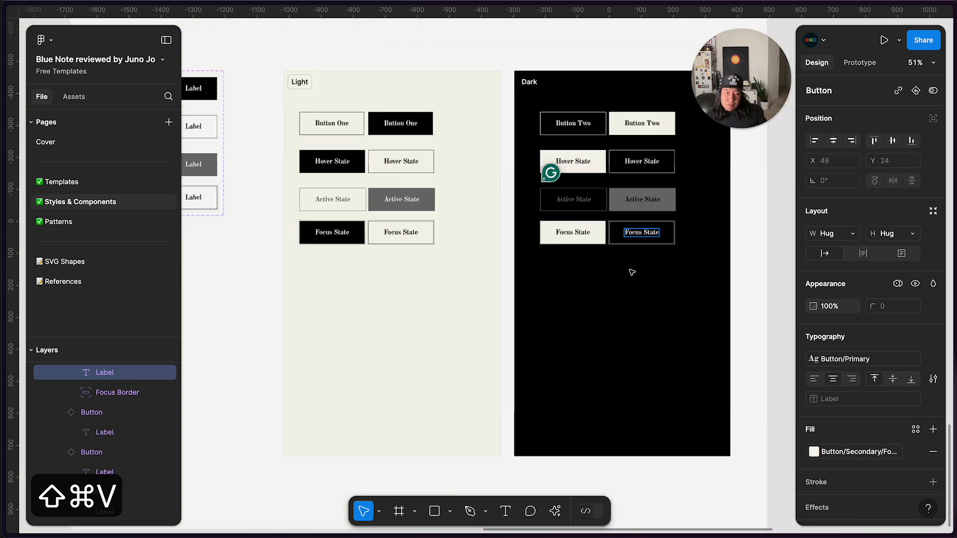
Compare the dimensions of the default and focus Secondary buttons in the Dark section
scroll(648, 271, "right", 5)
scroll(677, 270, "up", 5)
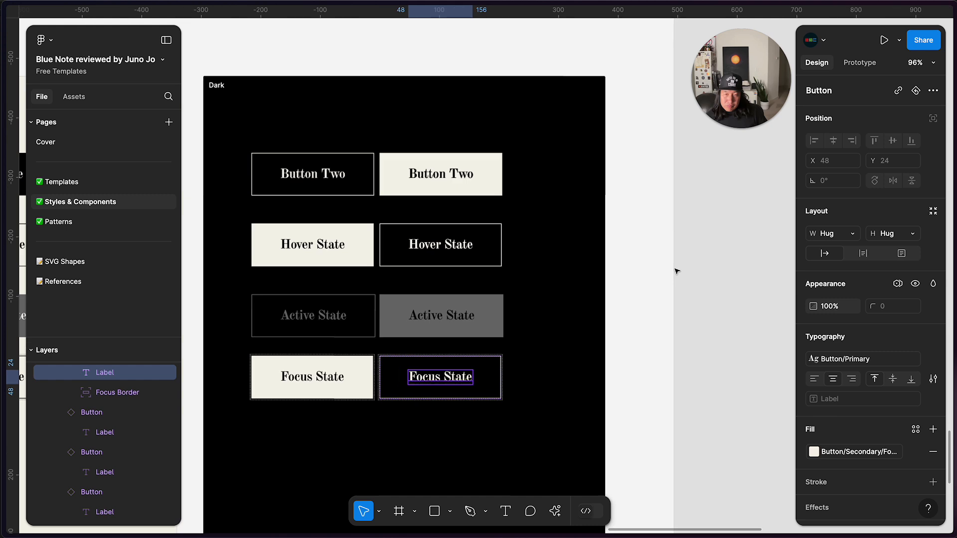
left_click(486, 180)
left_click(438, 370)
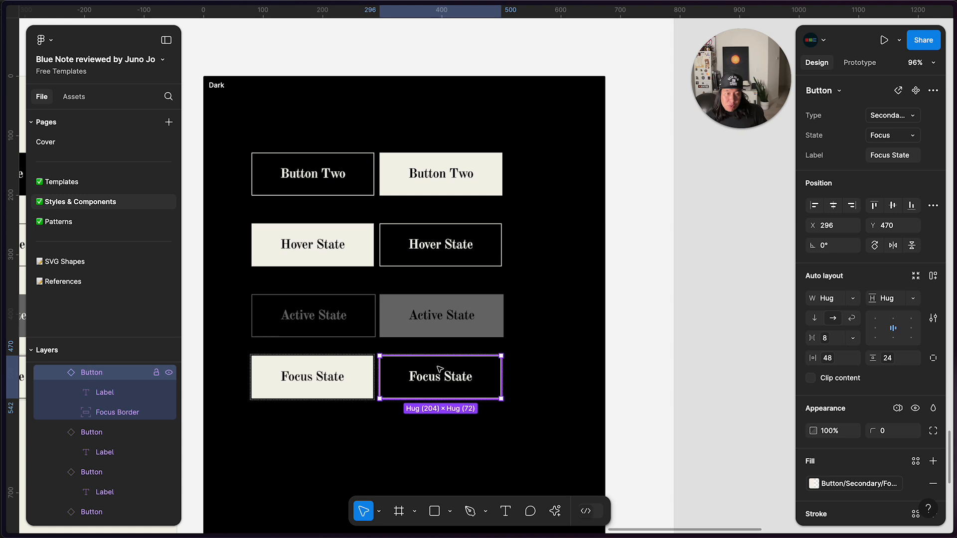
left_click(464, 191)
left_click(443, 377)
left_click(483, 168)
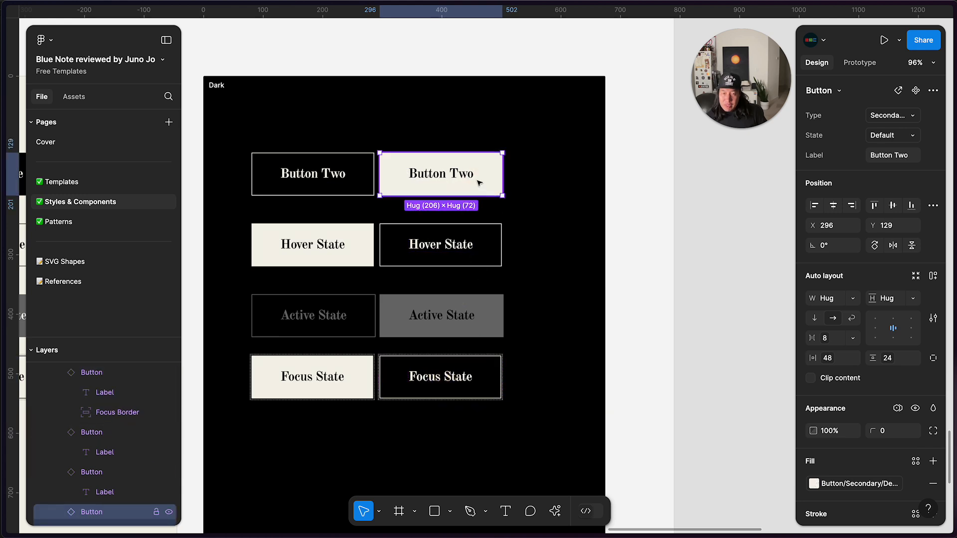
Place copies of the default and focus Secondary buttons side by side below the Dark section's button rows for comparison
left_click_drag(408, 469, 319, 476)
left_click(406, 384)
left_click_drag(406, 383, 406, 470)
left_click(297, 463, "shift")
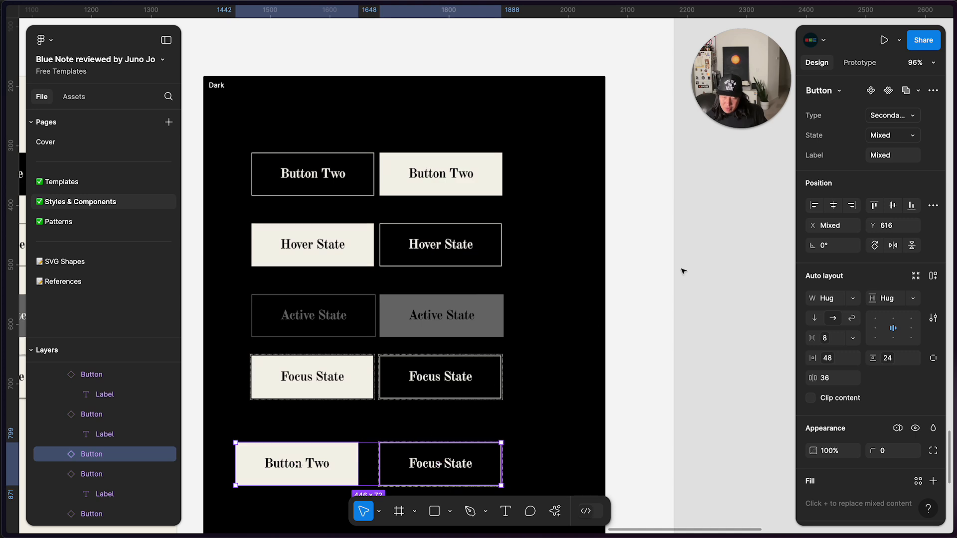
scroll(474, 399, "up", 5)
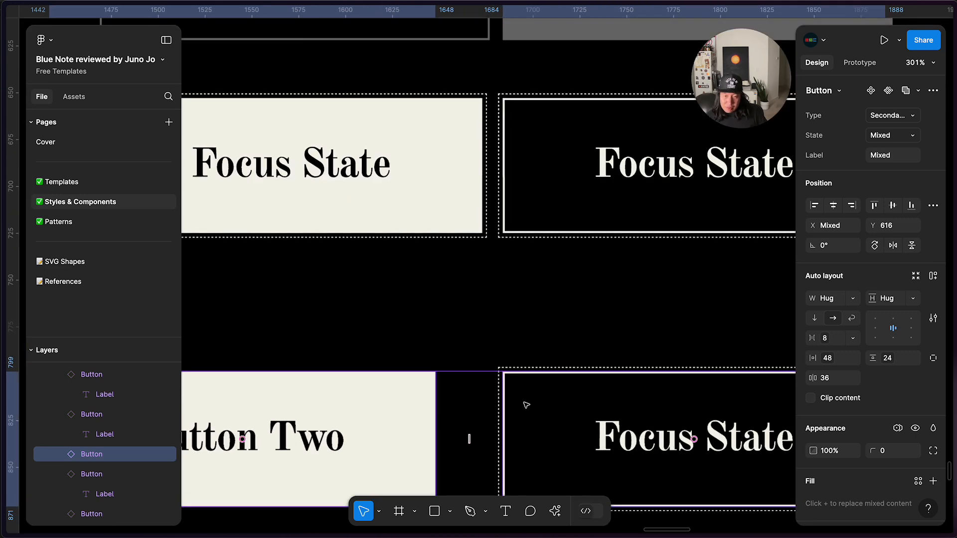
left_click(444, 324)
left_click_drag(396, 418, 436, 427)
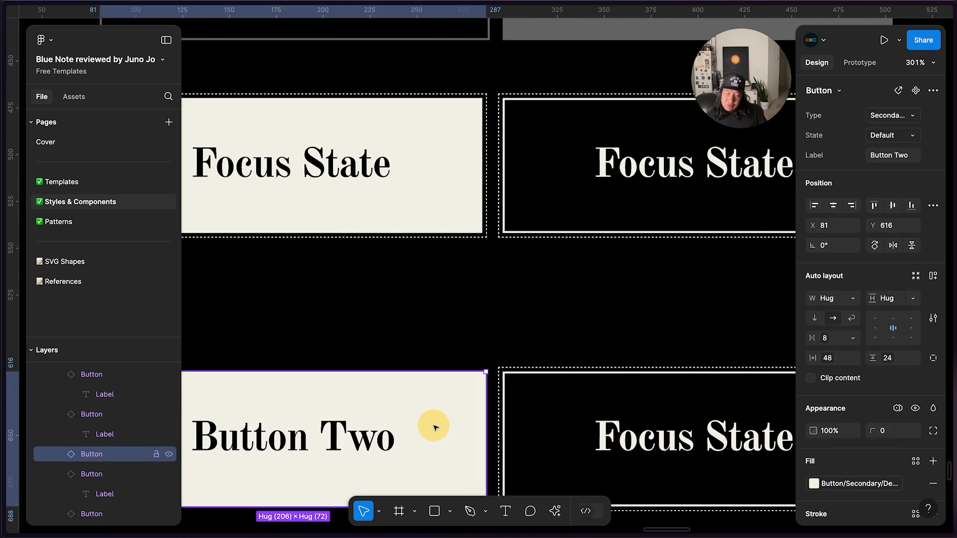
Delete the two comparison button copies below the Dark section's button rows
scroll(436, 423, "down", 5)
left_click(494, 429)
left_click(420, 429)
left_click(507, 432)
left_click(430, 437, "shift")
key("Delete")
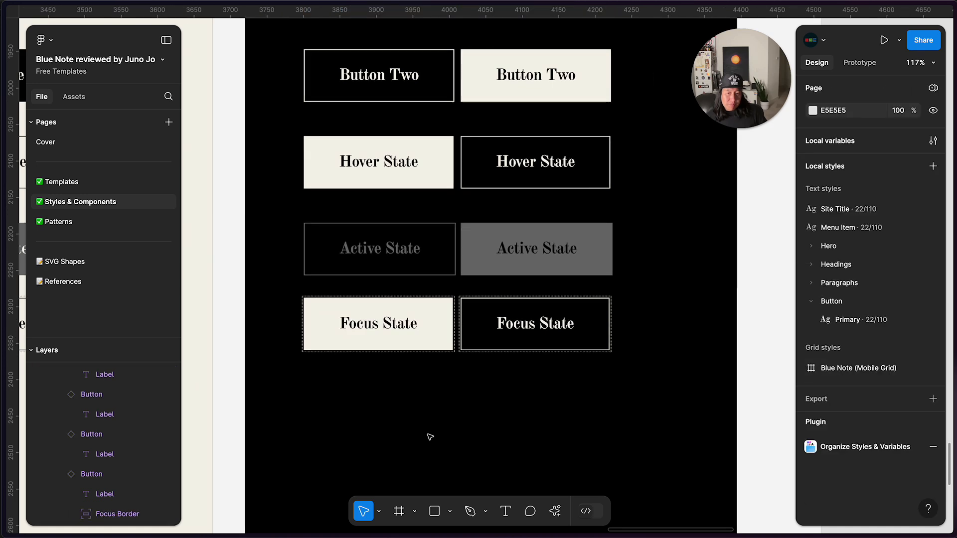
Move the Forms / Buttons section up closer to the Components section, then deselect it
scroll(430, 436, "down", 10)
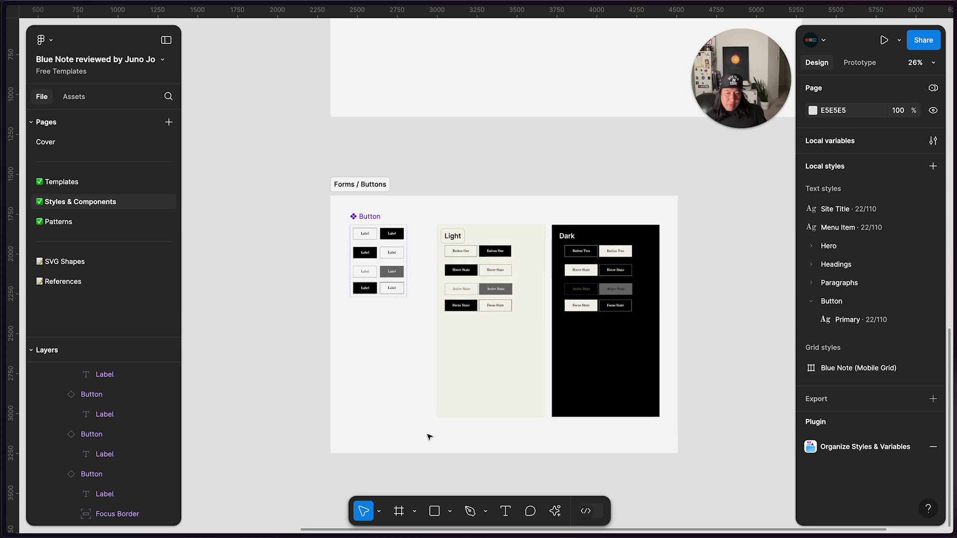
scroll(430, 436, "up", 3)
scroll(429, 437, "left", 3)
scroll(430, 437, "down", 3)
scroll(430, 437, "right", 2)
left_click_drag(444, 352, 444, 327)
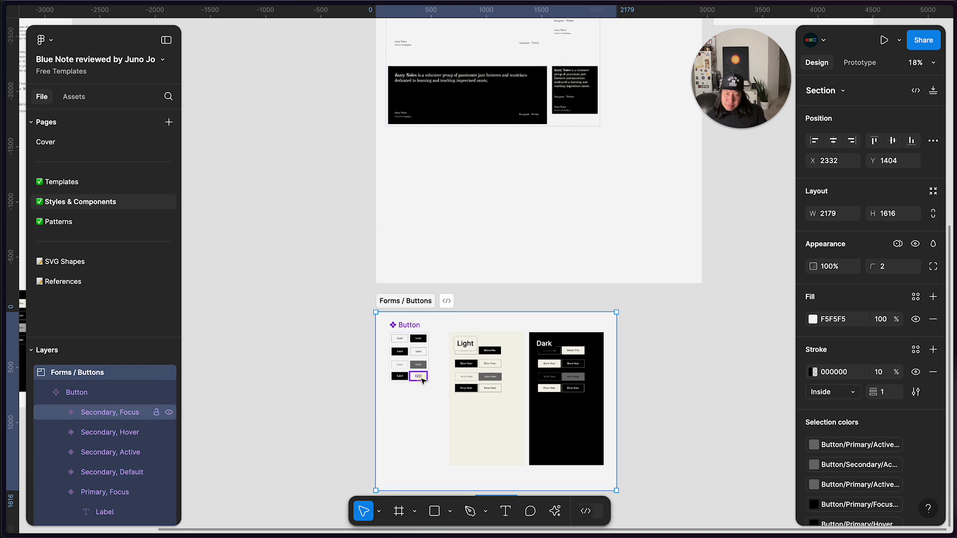
left_click(640, 375)
Examine the default, hovered, active and focused link samples on the style guide's light background
scroll(640, 375, "up", 3)
scroll(640, 374, "down", 5)
scroll(641, 375, "left", 5)
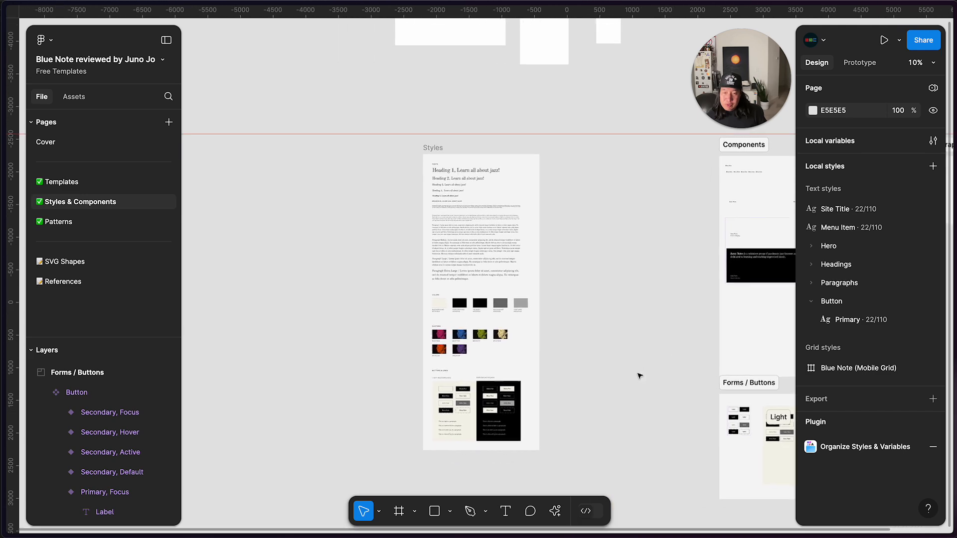
scroll(636, 376, "up", 5)
scroll(591, 369, "up", 4)
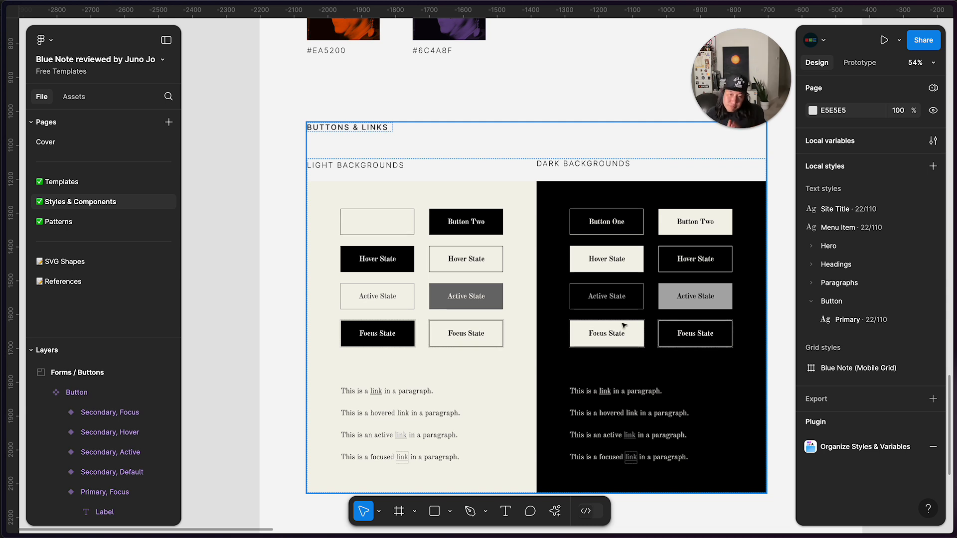
scroll(433, 440, "up", 5)
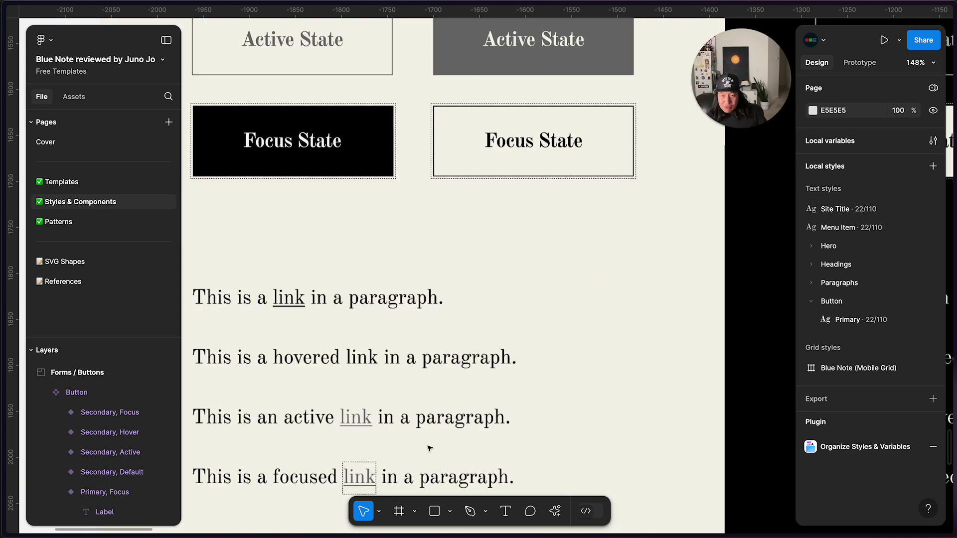
scroll(448, 437, "down", 3)
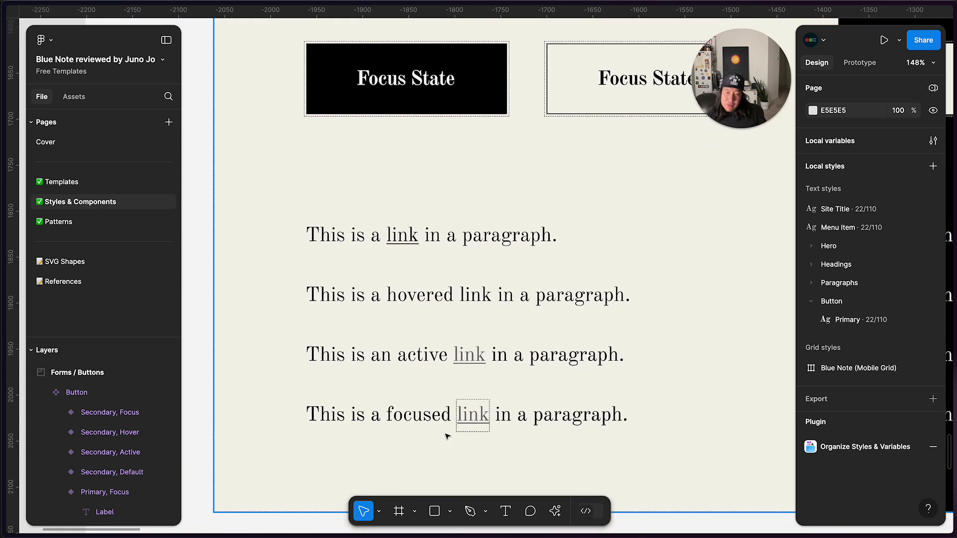
scroll(447, 437, "down", 2)
scroll(448, 435, "up", 4)
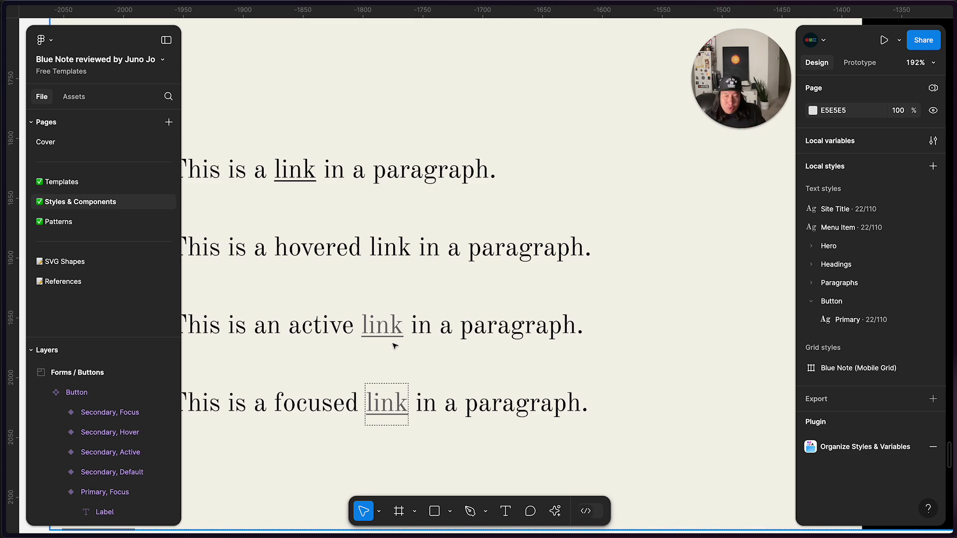
Compare the style guide's Buttons & Links samples with the finished Light and Dark sections in Forms / Buttons
scroll(395, 345, "down", 10)
scroll(391, 346, "right", 8)
scroll(387, 346, "right", 2)
scroll(387, 346, "up", 3)
scroll(387, 345, "left", 3)
scroll(387, 345, "down", 2)
scroll(388, 346, "down", 6)
scroll(387, 346, "up", 4)
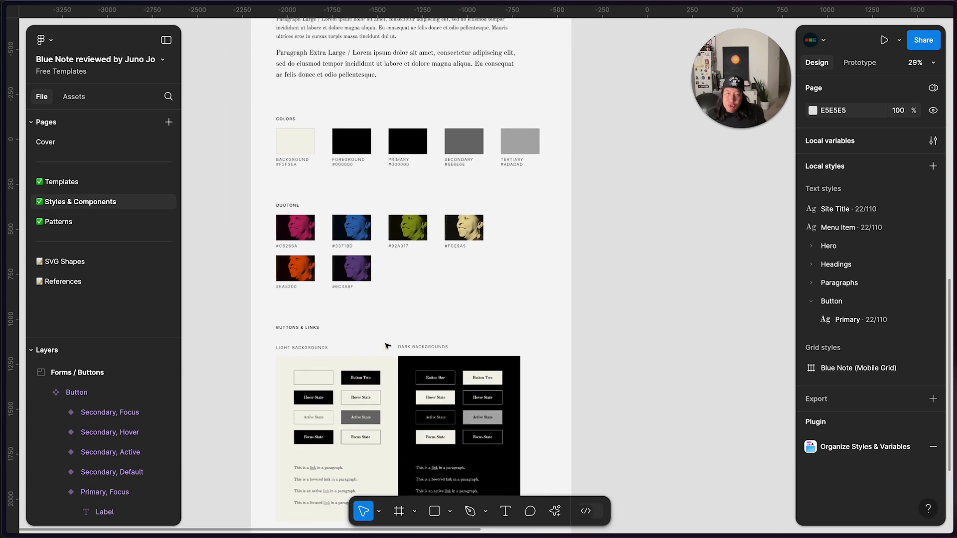
scroll(386, 346, "down", 2)
scroll(385, 346, "right", 10)
scroll(384, 346, "down", 2)
scroll(383, 346, "left", 10)
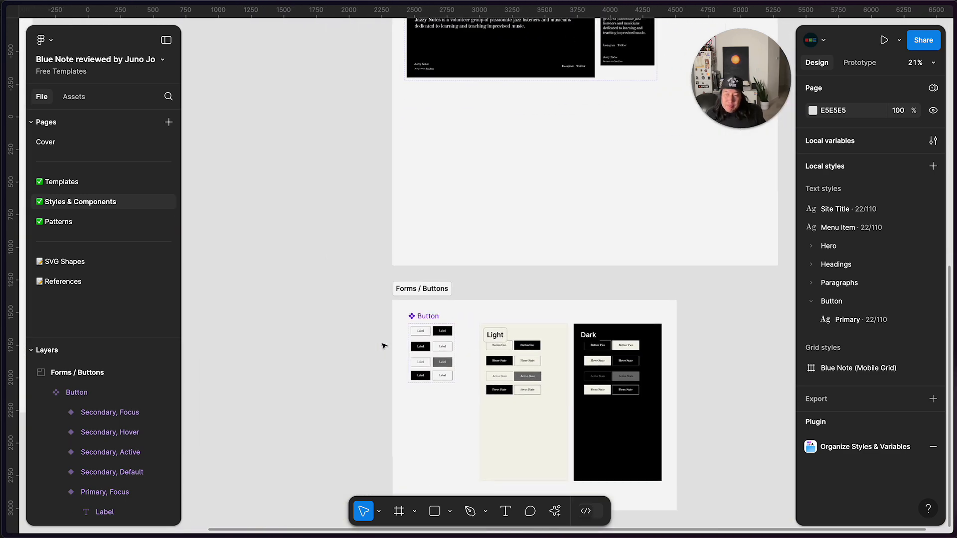
scroll(384, 346, "down", 4)
scroll(383, 345, "left", 3)
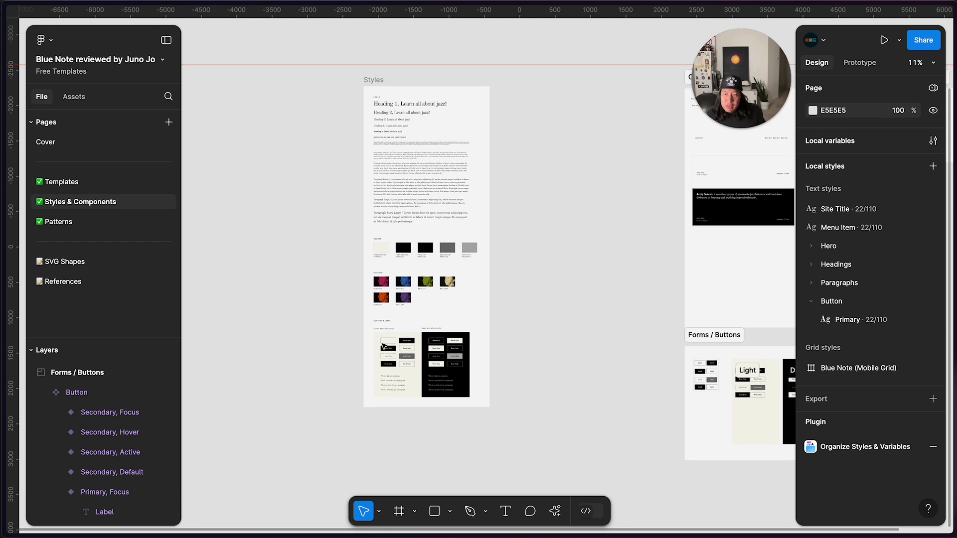
Inspect the Duotone swatches in the Styles frame and open the Templates page
scroll(383, 345, "up", 5)
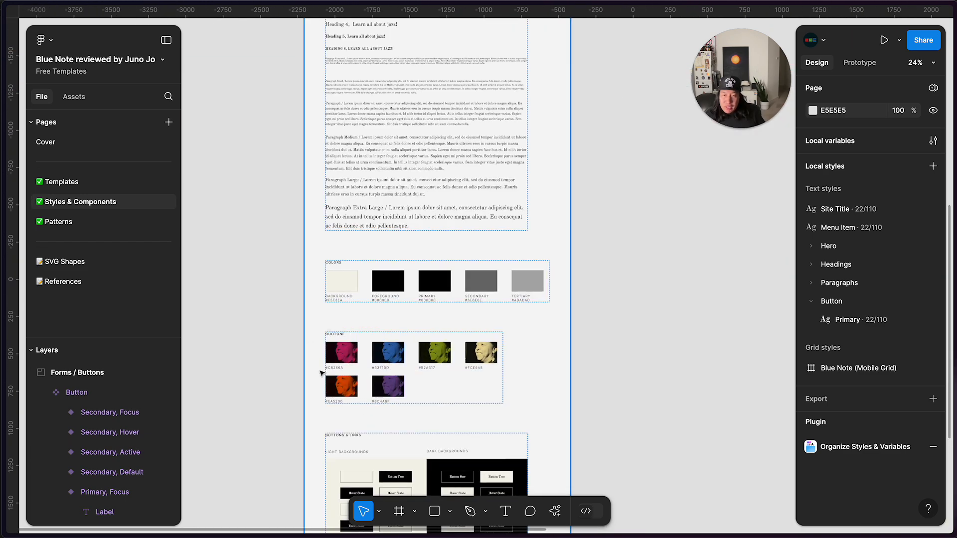
scroll(322, 373, "up", 5)
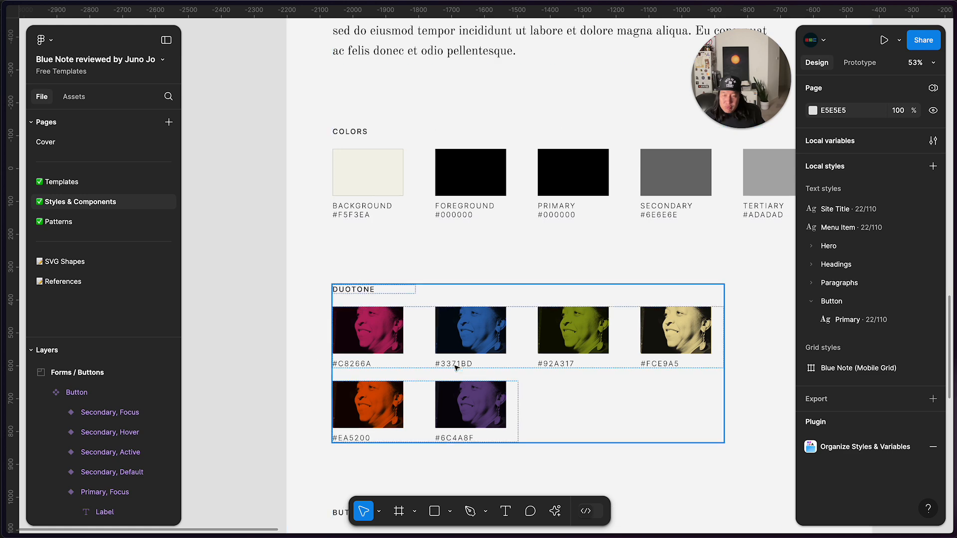
left_click(70, 181)
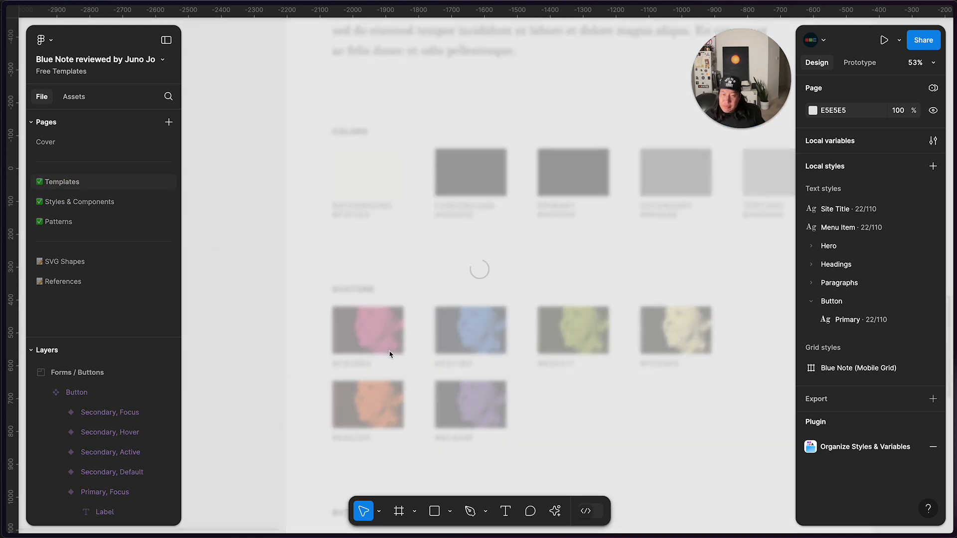
Inspect the text styles of the hero headings in the Home and Single (with sidebar) templates
scroll(390, 353, "up", 5)
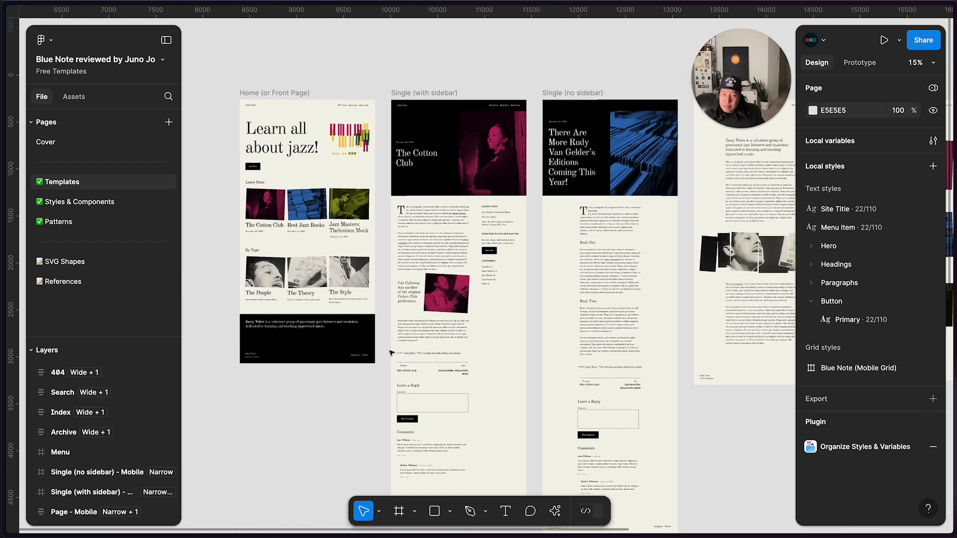
scroll(392, 353, "up", 5)
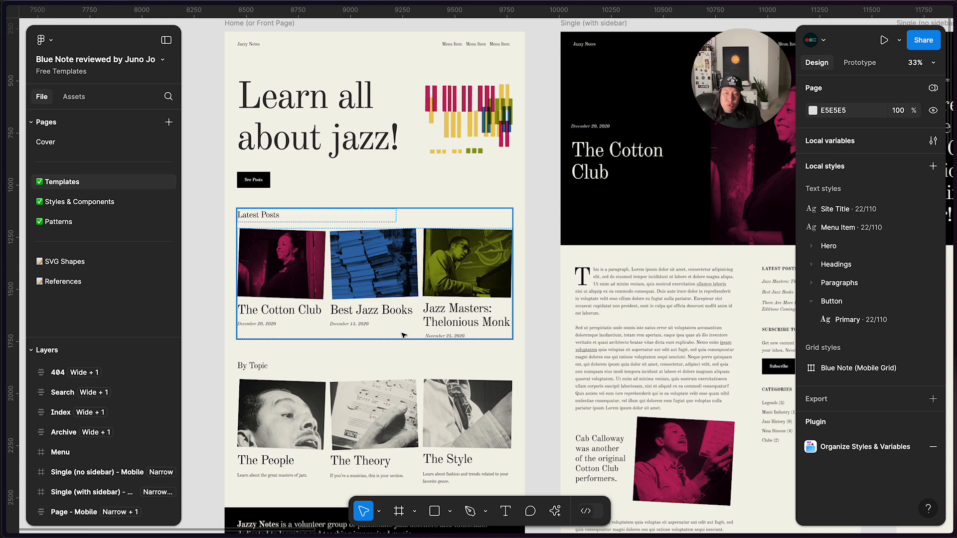
scroll(433, 335, "down", 15)
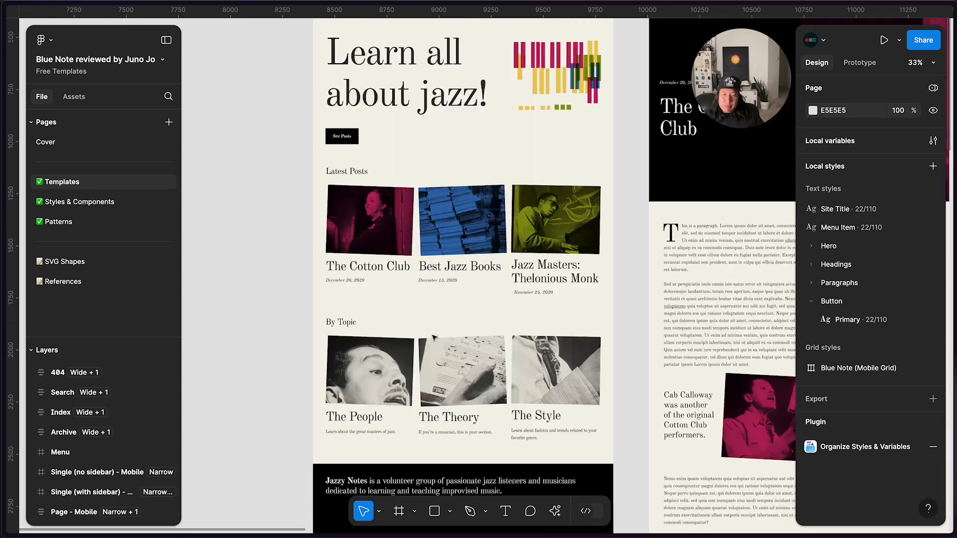
double_click(401, 205)
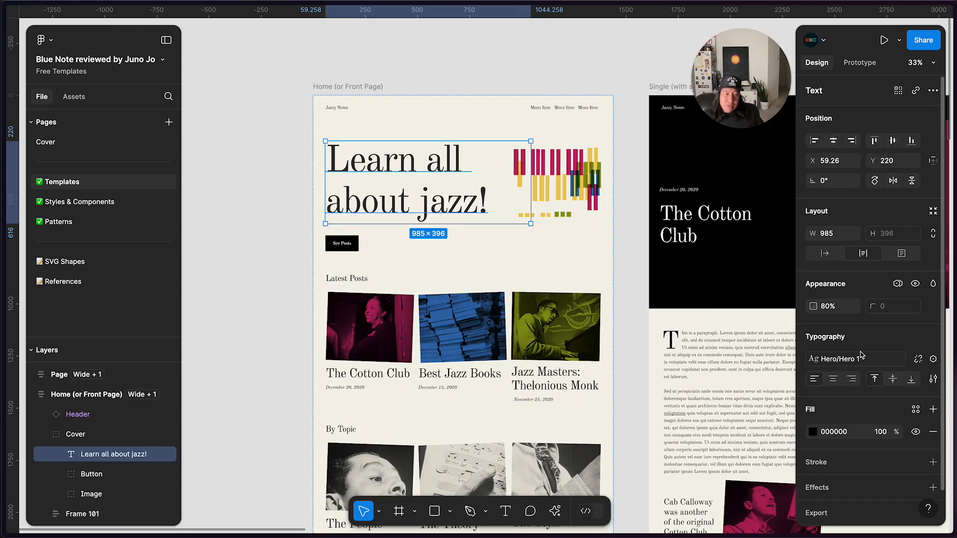
scroll(478, 223, "right", 5)
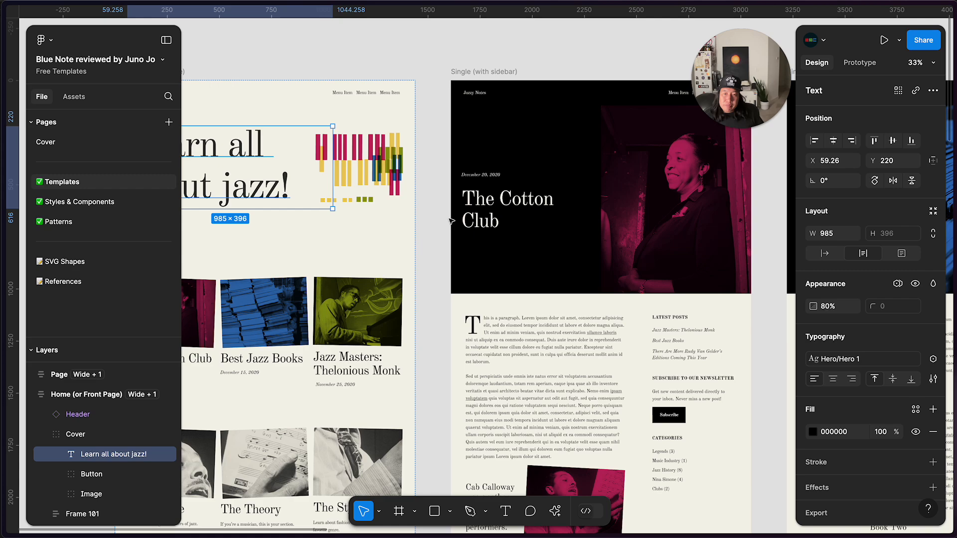
left_click(478, 223)
Examine the mobile Homepage, Menu and Single templates and compare them with the desktop templates
scroll(479, 223, "down", 5)
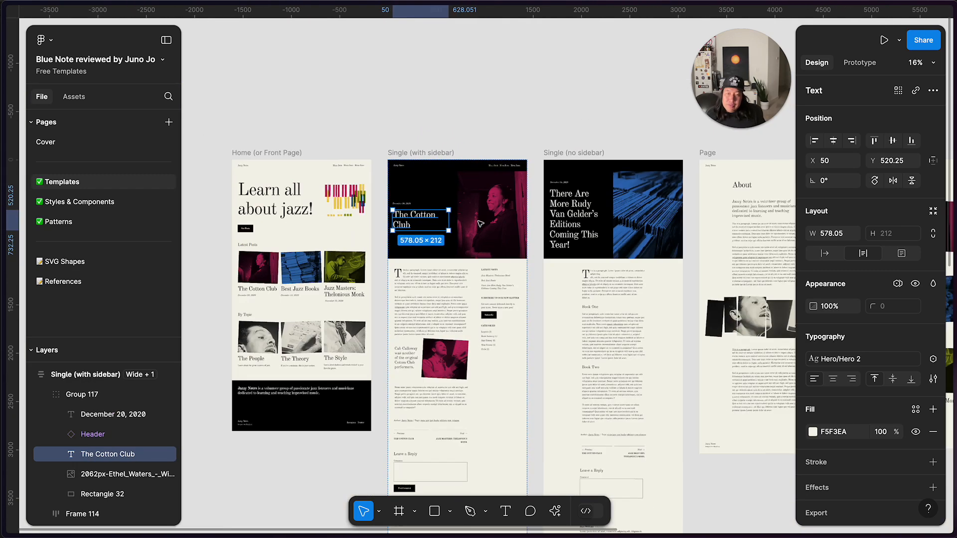
scroll(479, 224, "down", 3)
scroll(479, 223, "up", 10)
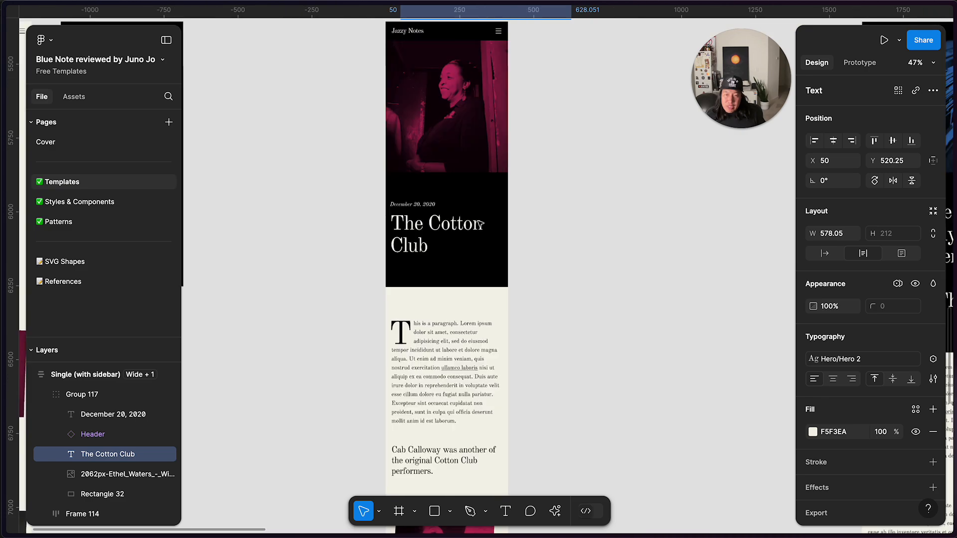
scroll(479, 223, "down", 5)
scroll(479, 223, "up", 4)
scroll(479, 224, "down", 3)
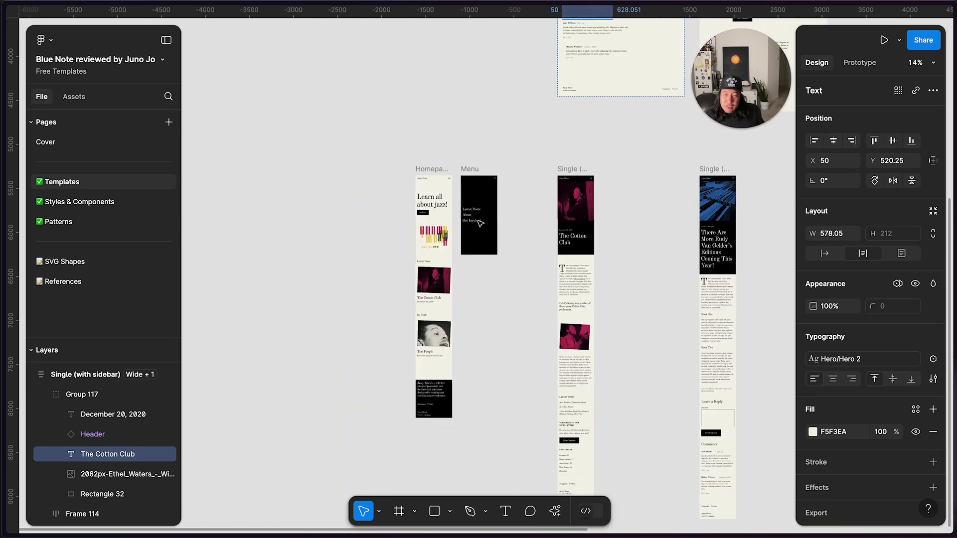
scroll(478, 223, "up", 8)
scroll(478, 222, "right", 4)
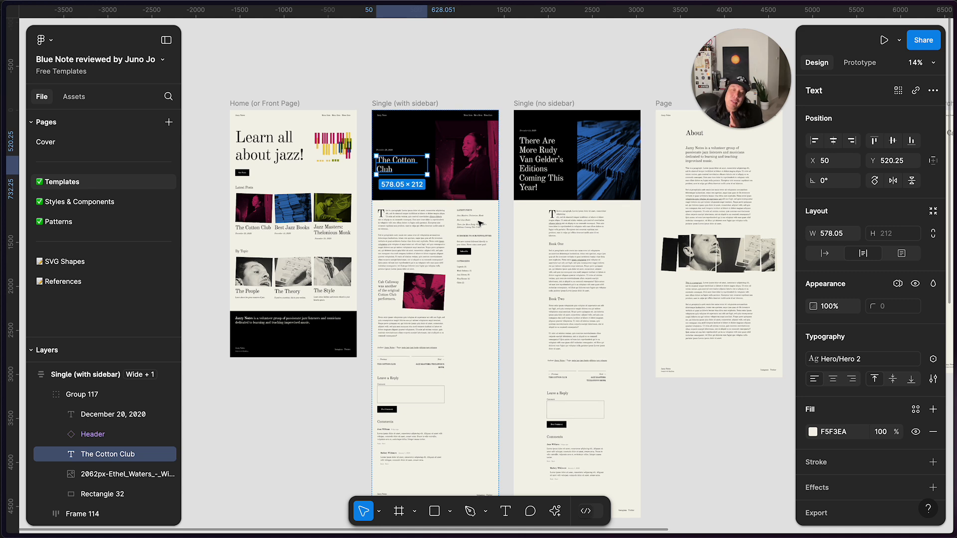